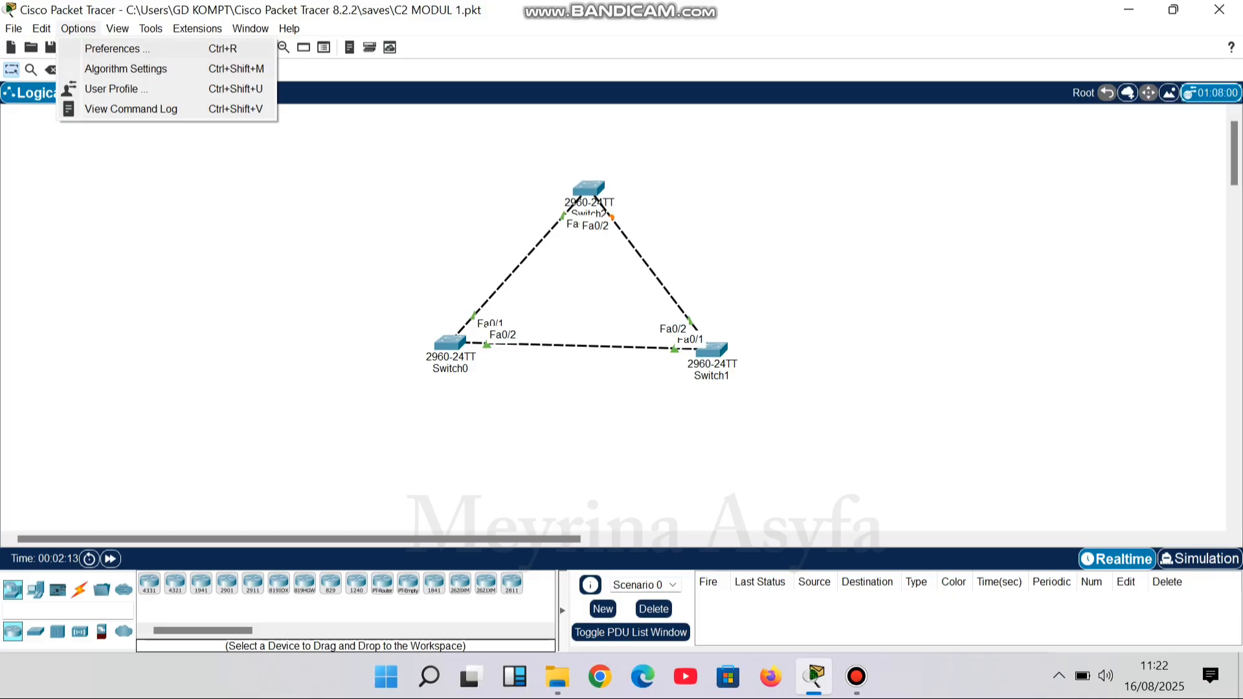
Turn off the display of link lights in the program's interface preferences.
click(117, 49)
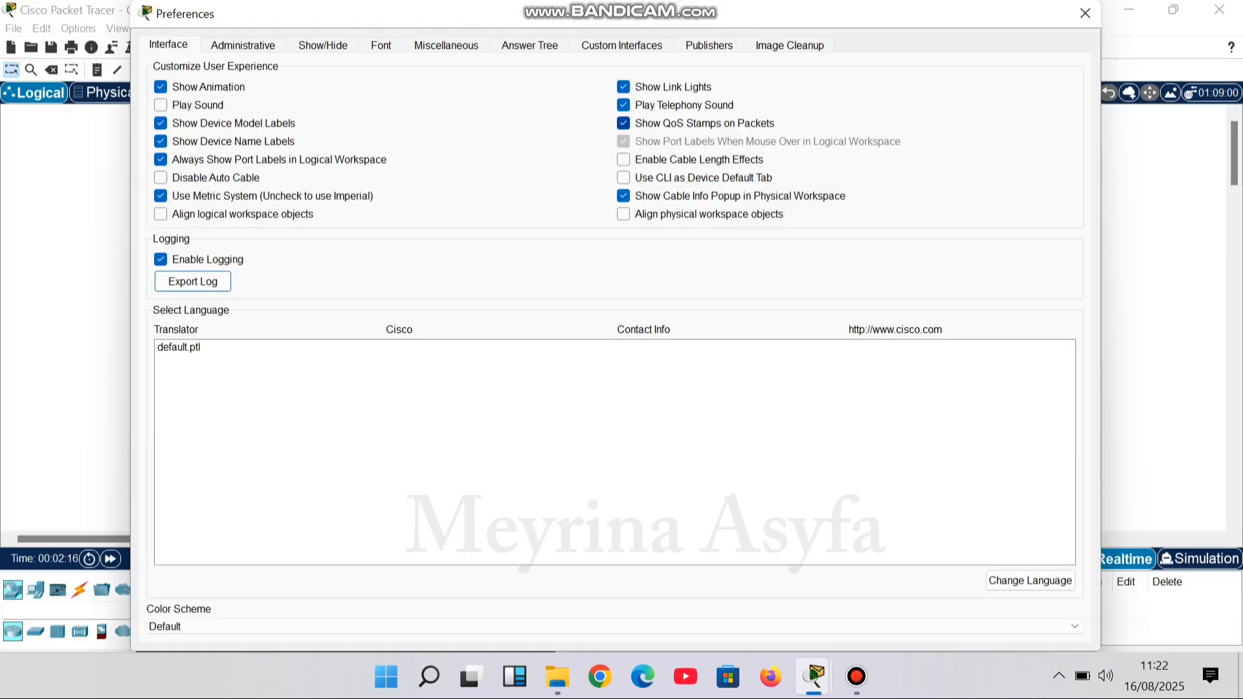
click(624, 87)
click(1085, 13)
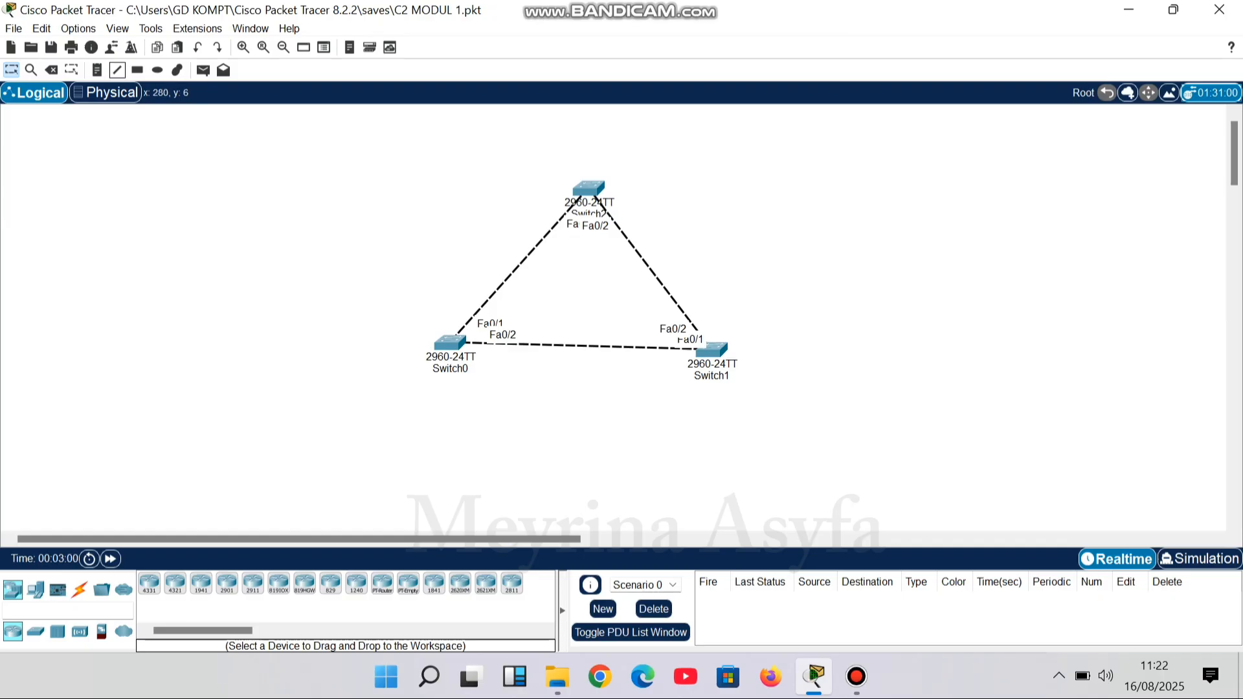
Place a text note beside the switch topology with the lines "ROOT BRIDGE" and "BRIDGE ID".
click(97, 70)
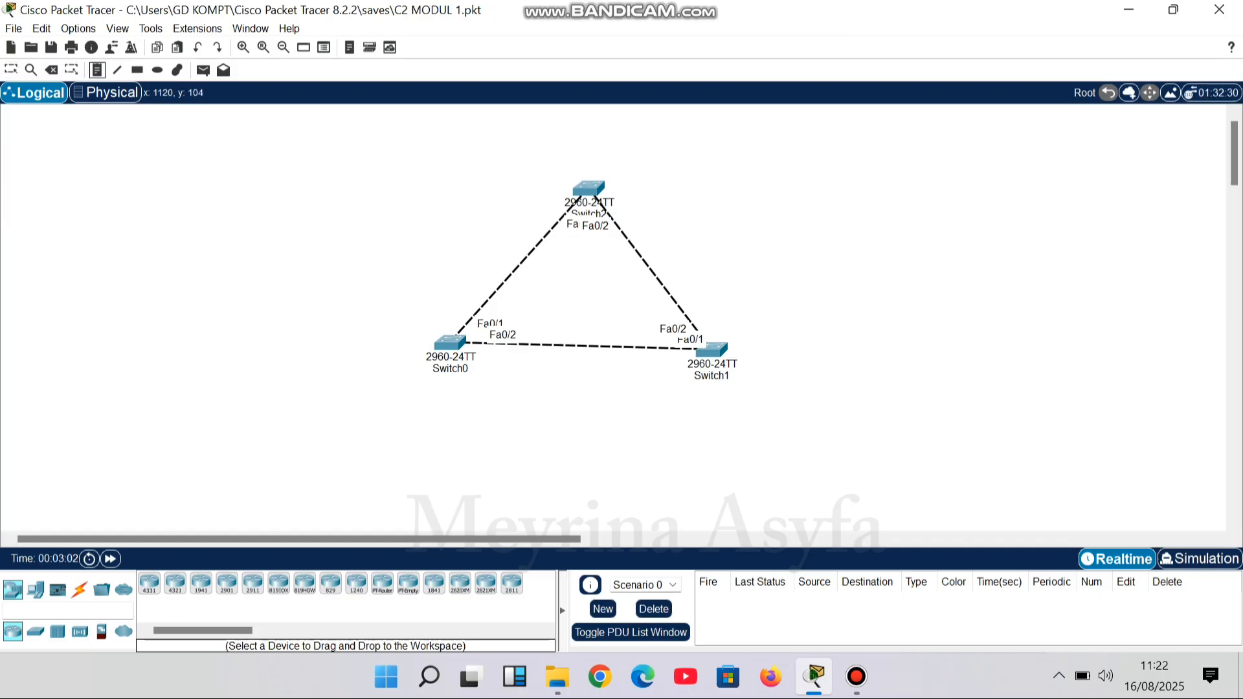
click(790, 186)
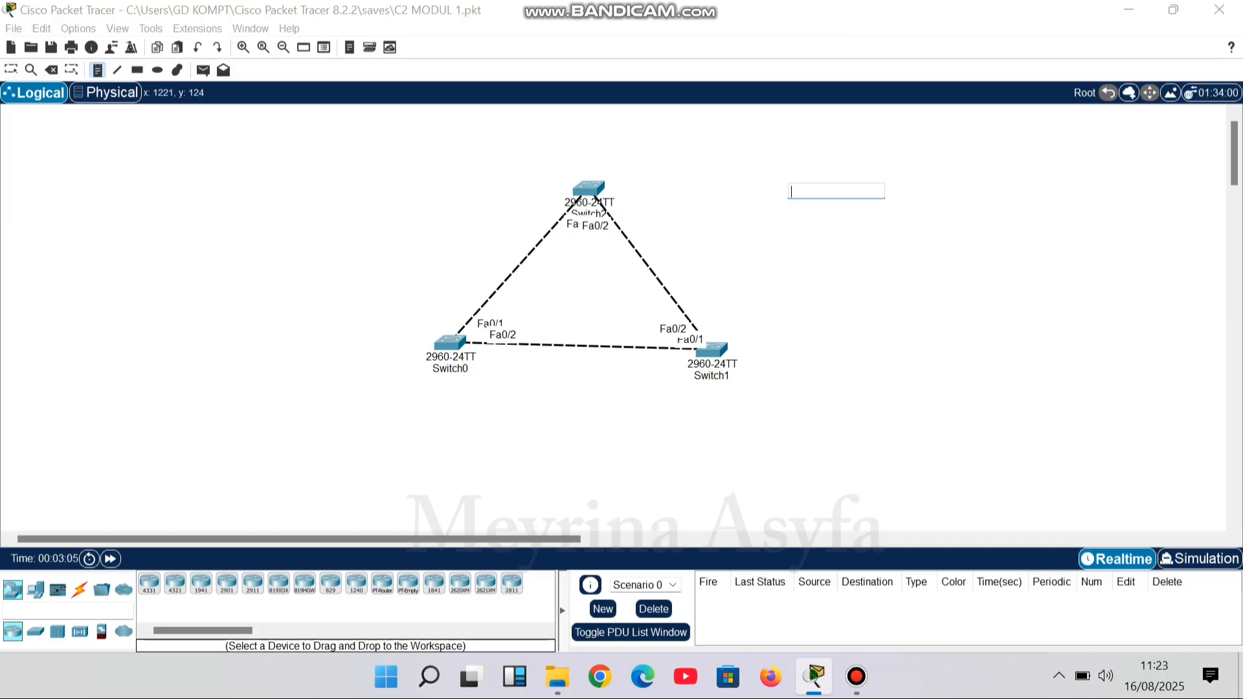
text(ROOT BRU)
key(BackSpace)
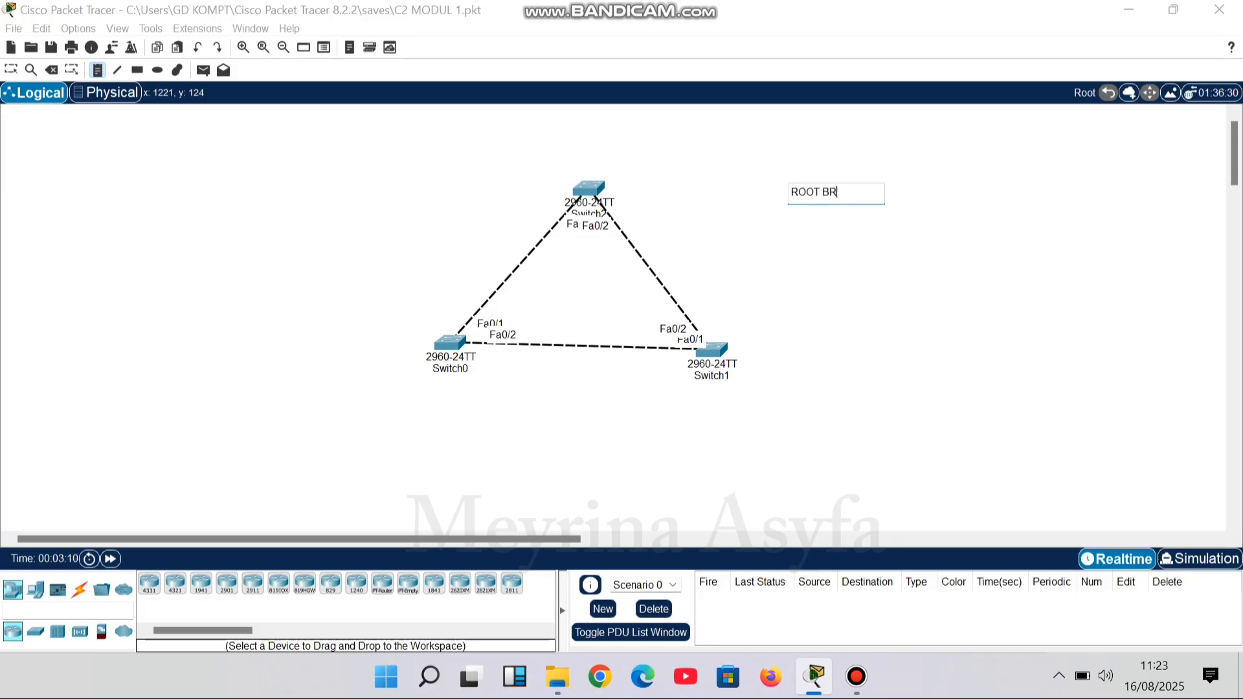
text(IDGE)
key(Return)
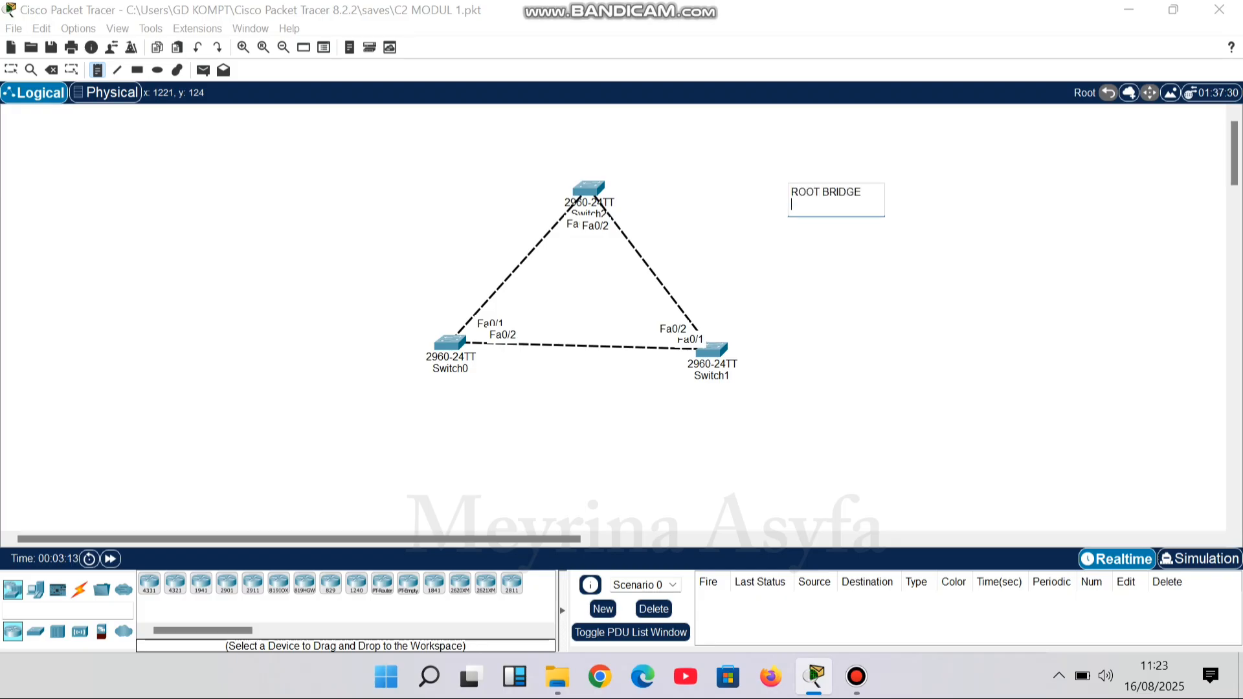
text(BRIDGE ID)
key(Return)
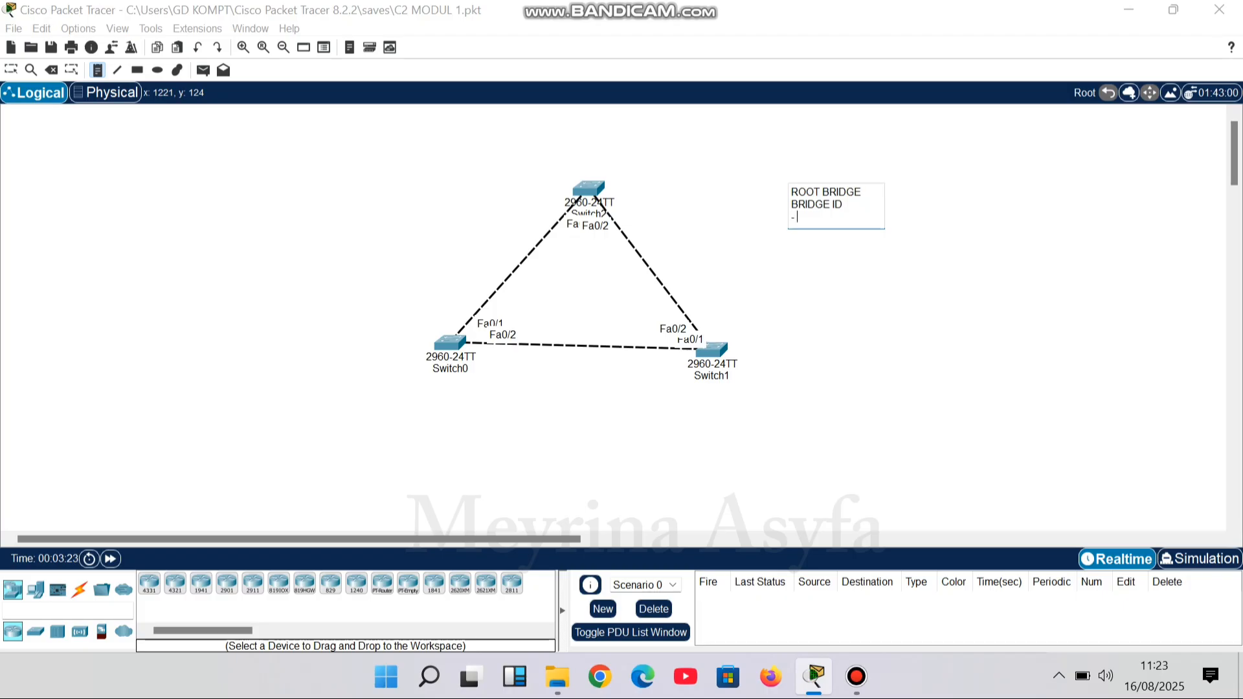
Add the lines "- Priority ->", "32768" and "- Mac Address" to the root bridge note and finish it.
text(Priority _)
key(BackSpace)
text(->)
key(Return)
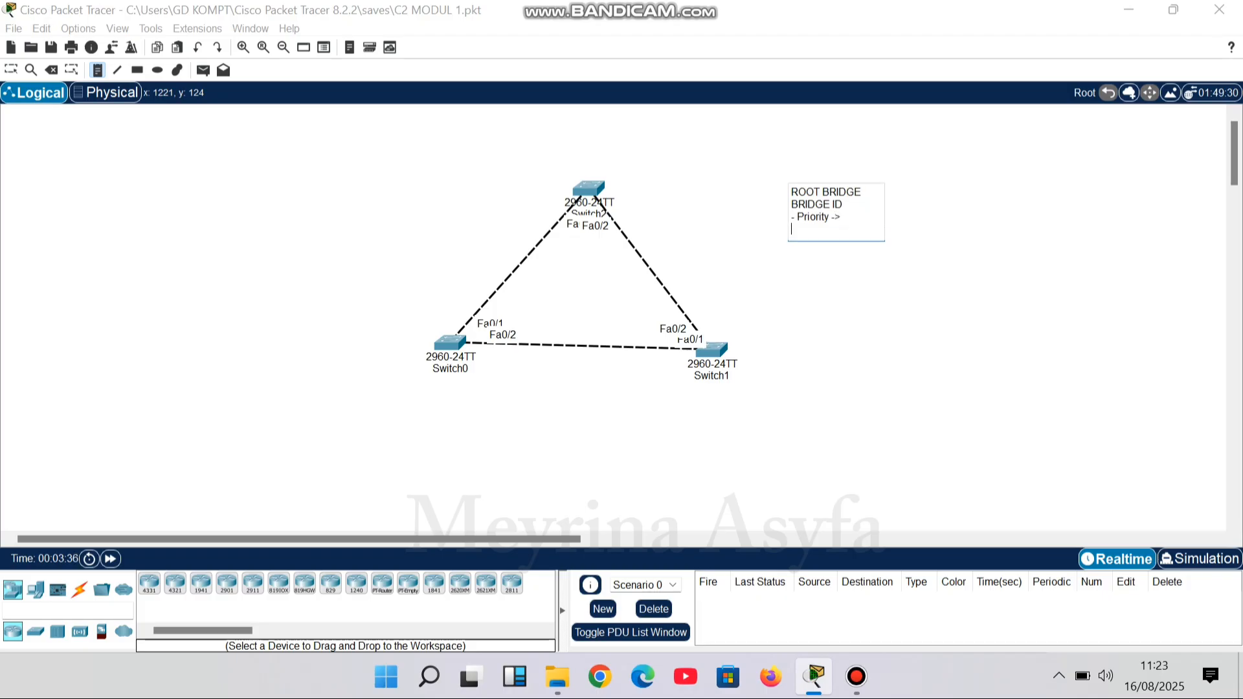
text(32768)
key(Return)
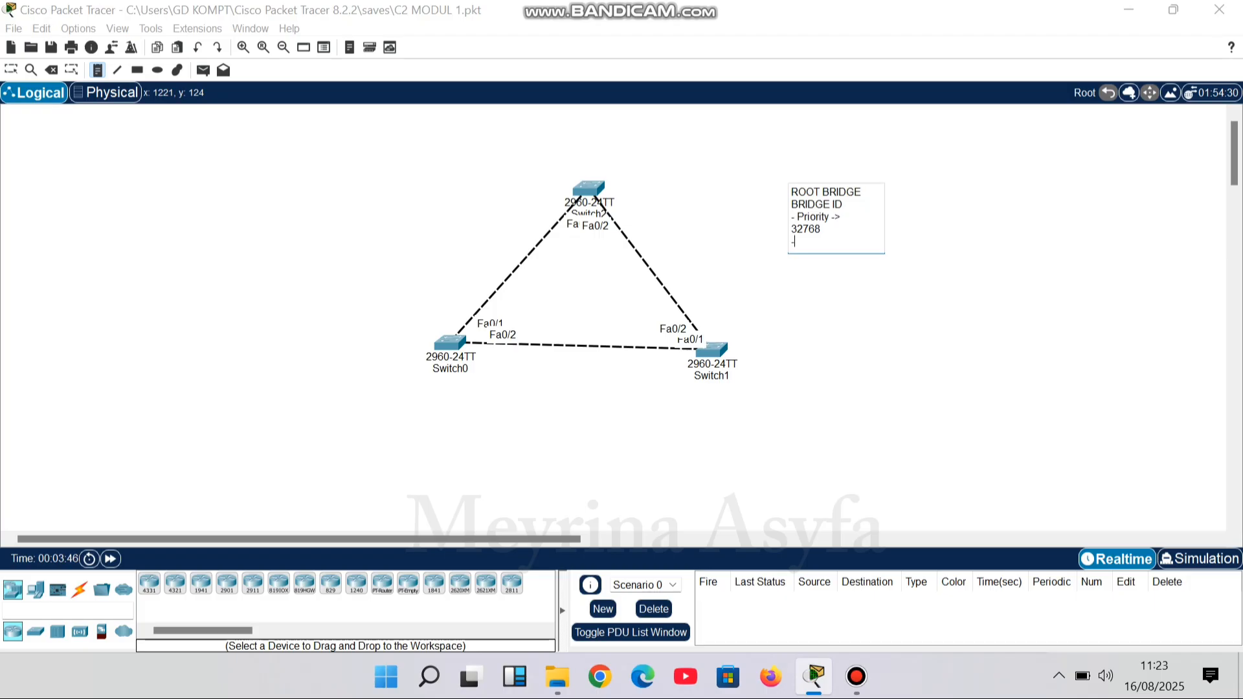
text(- Mac As)
key(BackSpace)
text(ddress)
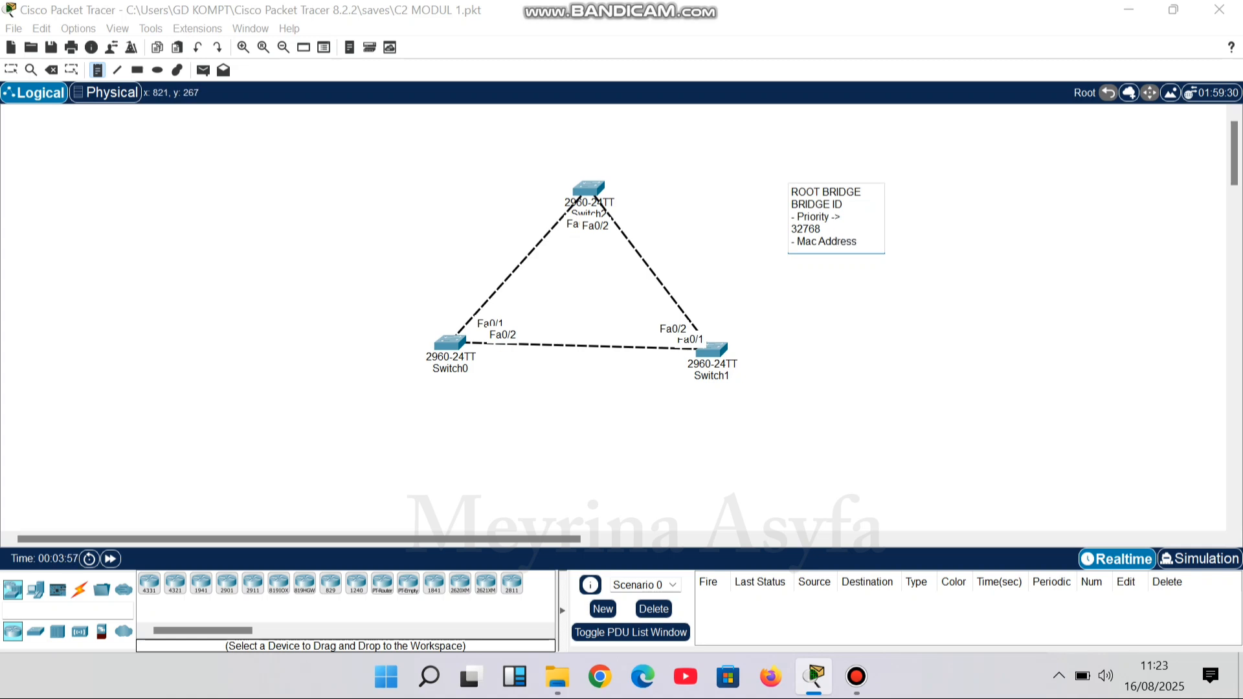
click(897, 39)
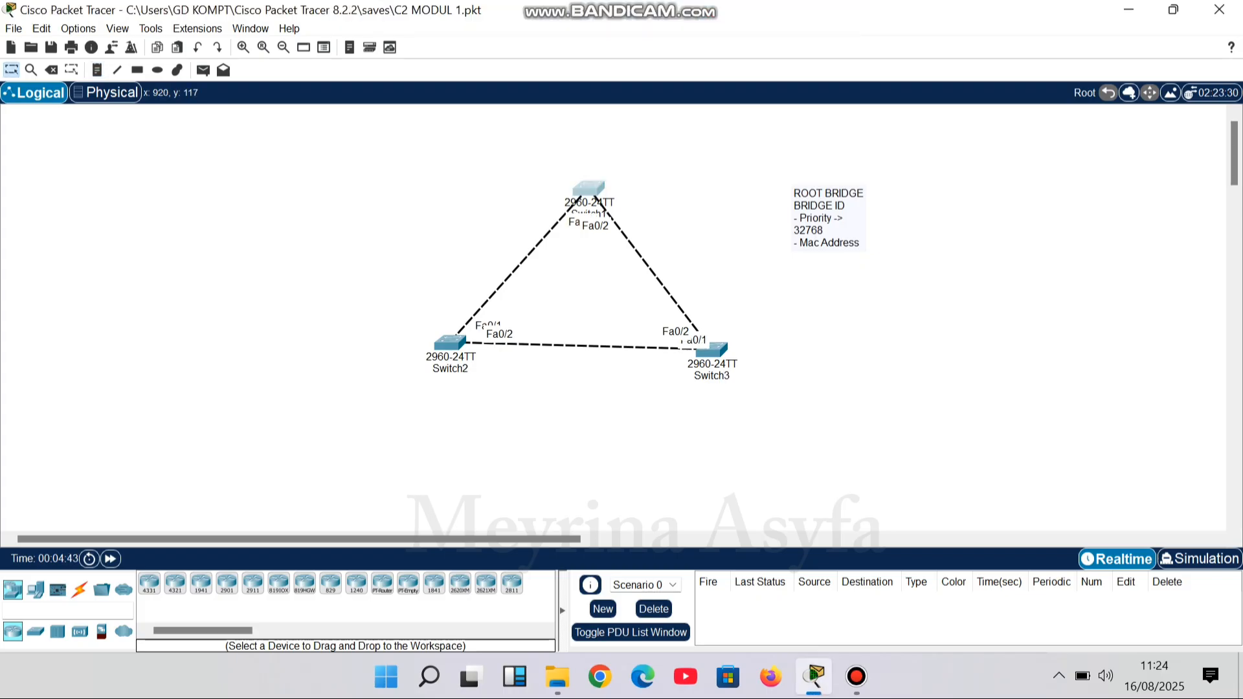
Enter privileged mode on Switch1's command line and run "show int vlan 1".
click(589, 185)
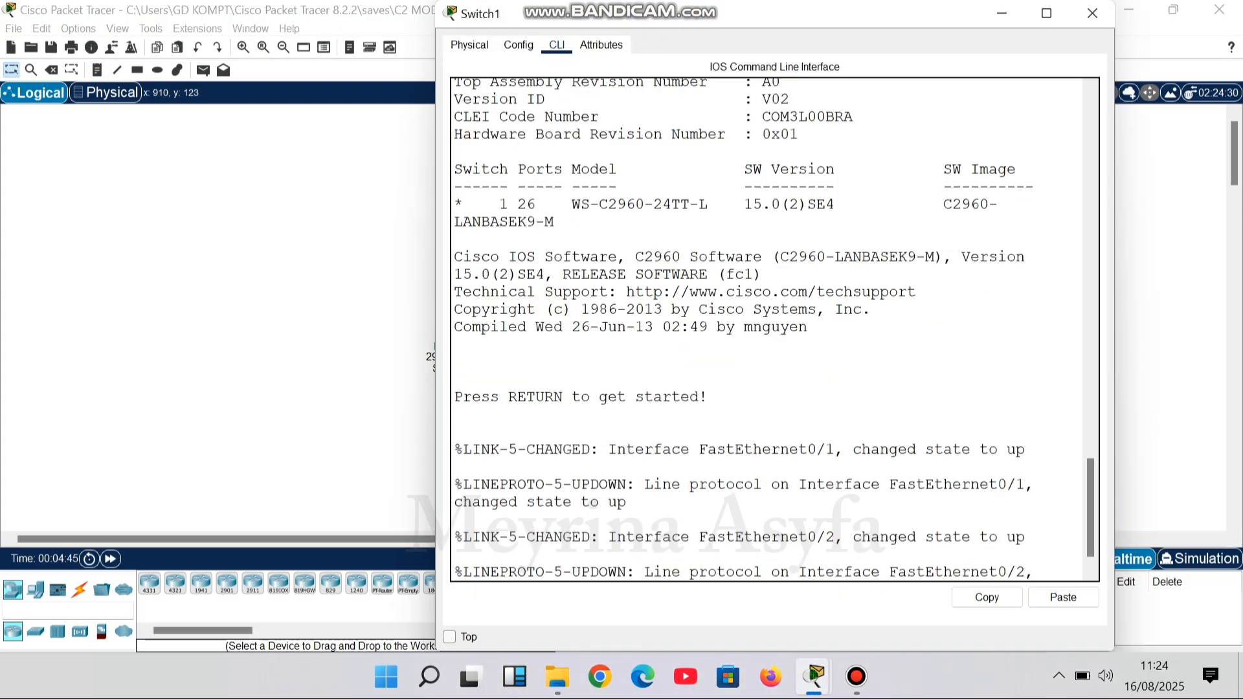
key(Return)
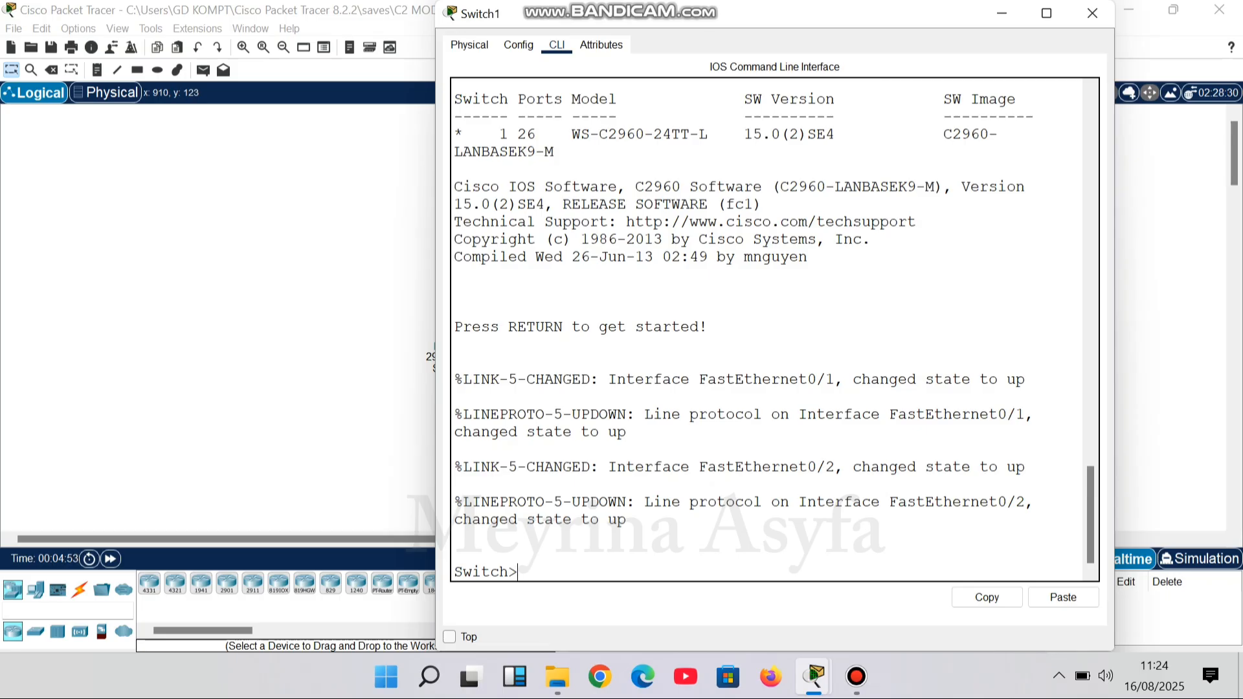
text(en)
key(Return)
text(show)
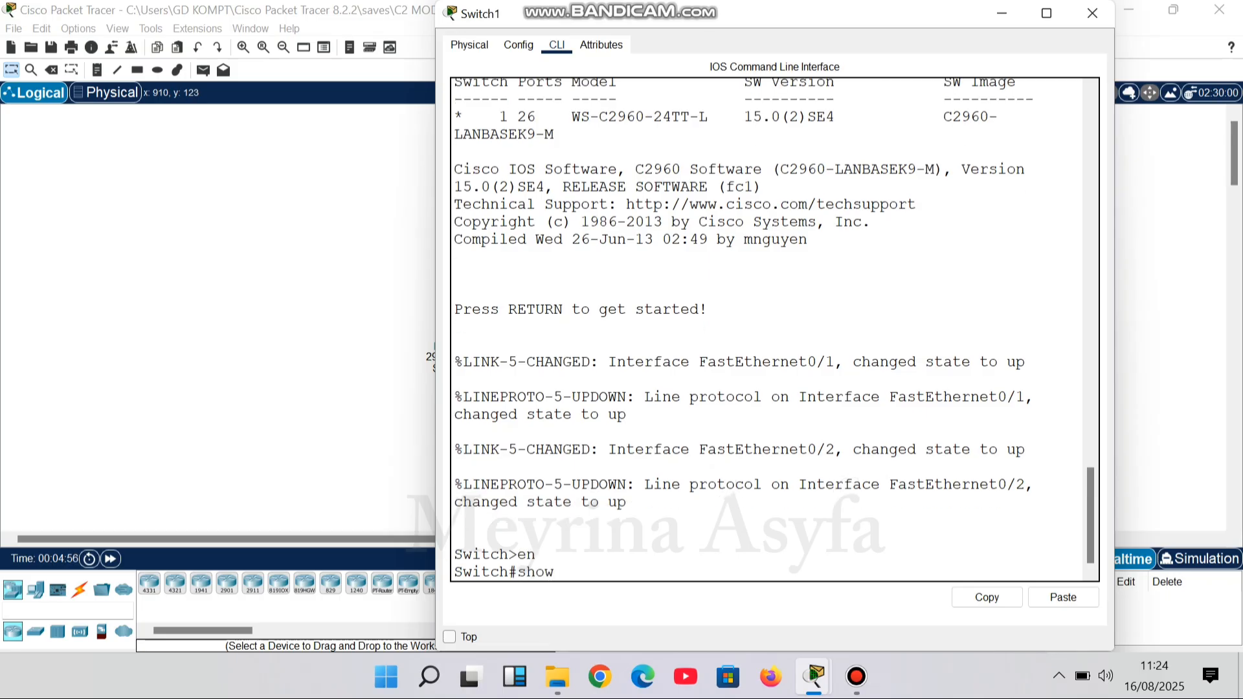
text( int vlan 1)
key(Return)
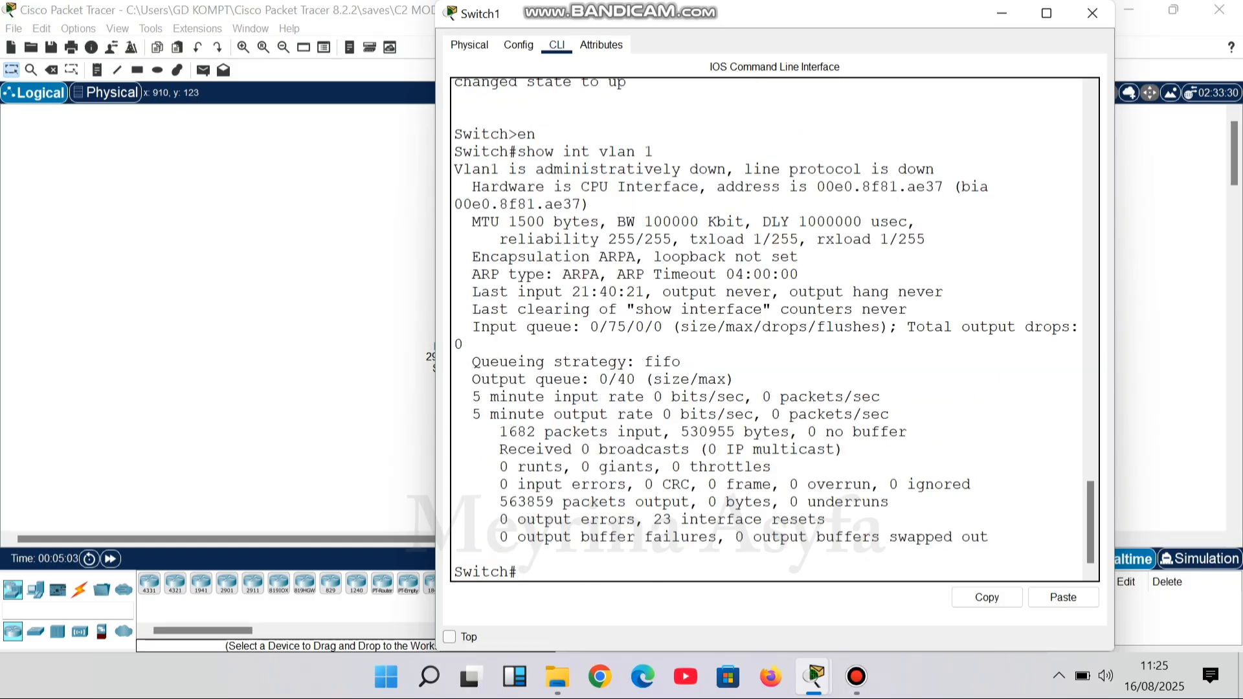
Copy Switch1's hardware address 00e0.8f81.ae37 from the output and paste it into a note above Switch1.
drag(817, 187, 942, 187)
key(ctrl+c)
right_click(943, 193)
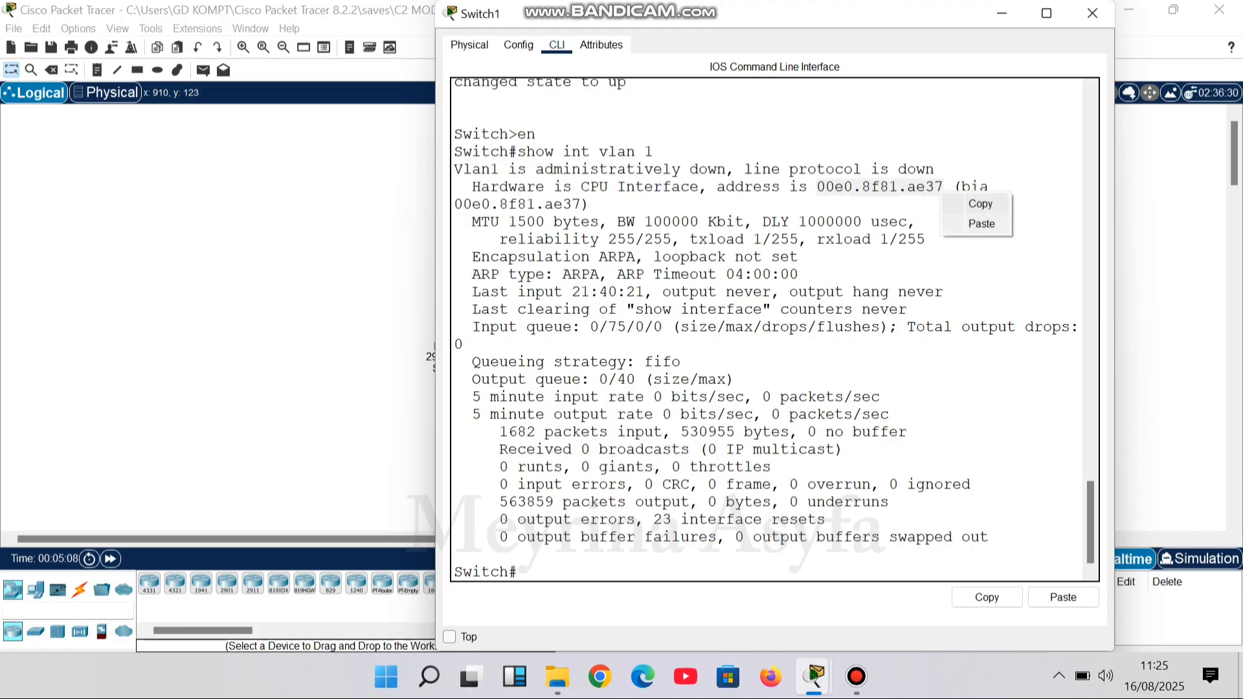
click(981, 204)
click(1093, 13)
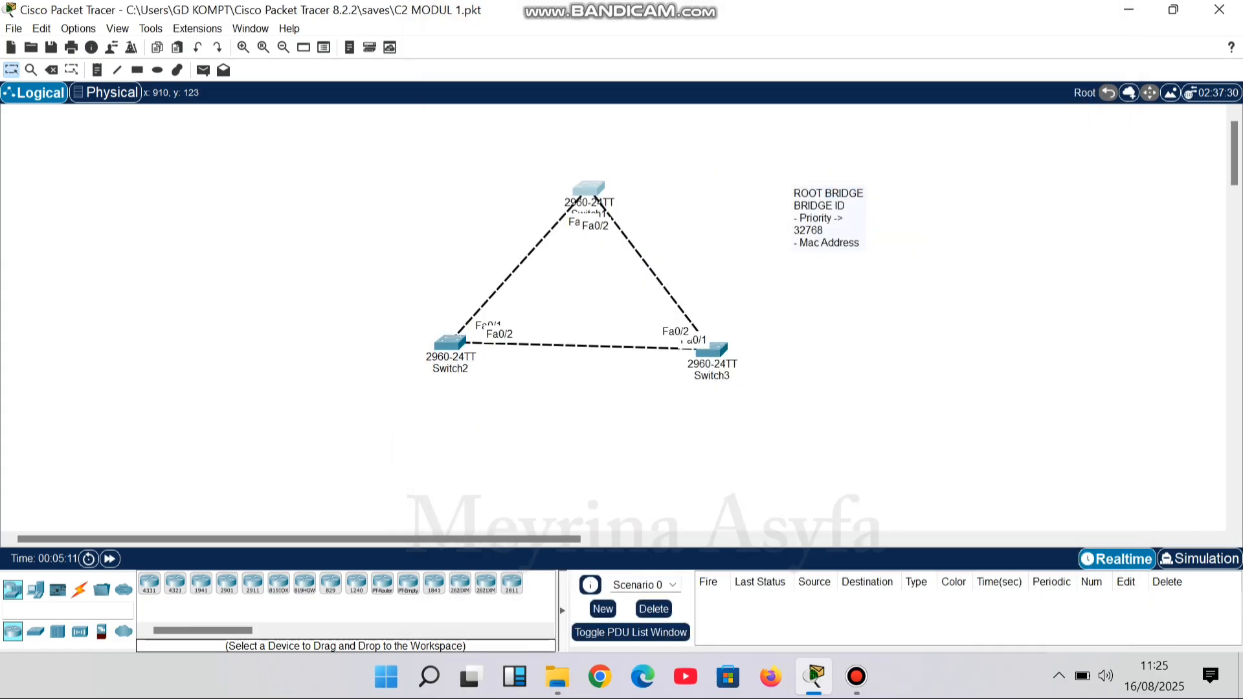
click(97, 69)
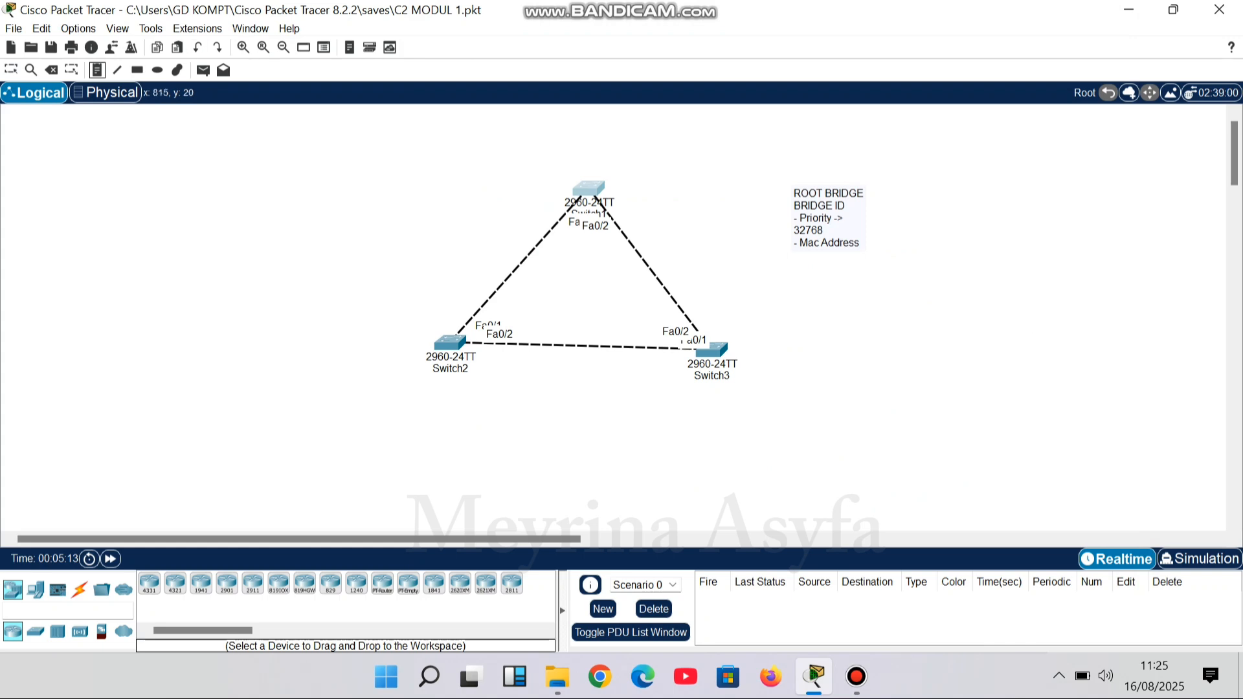
click(586, 157)
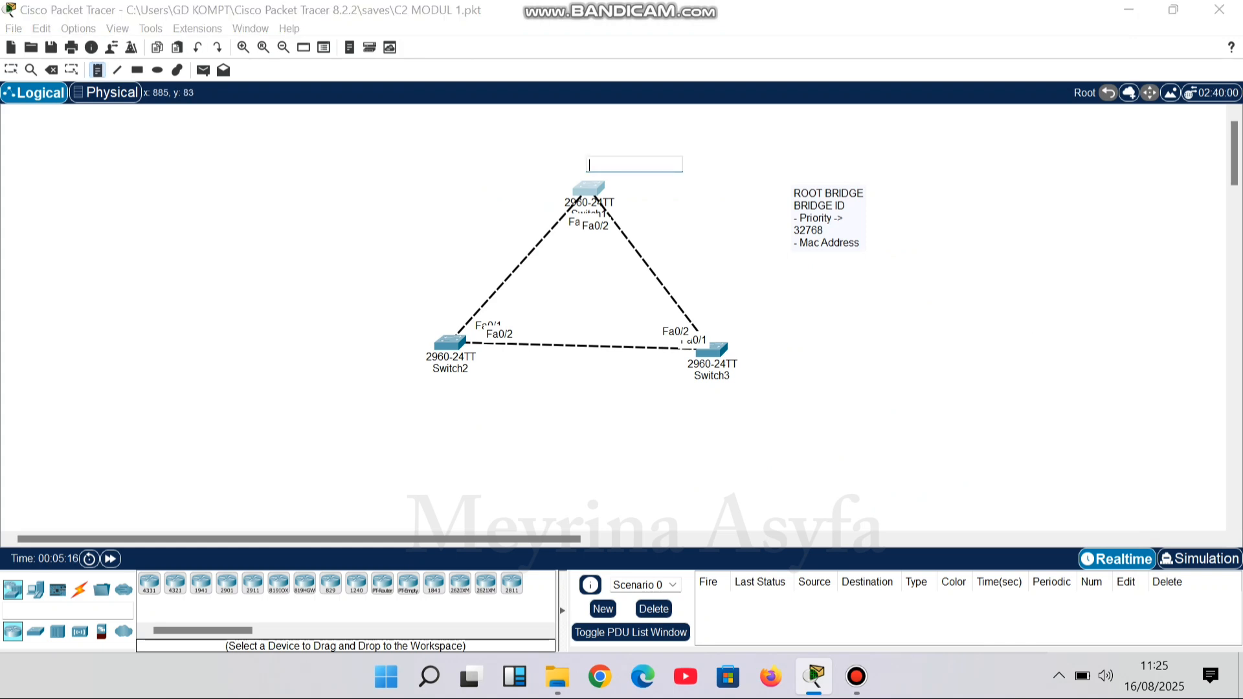
key(ctrl+v)
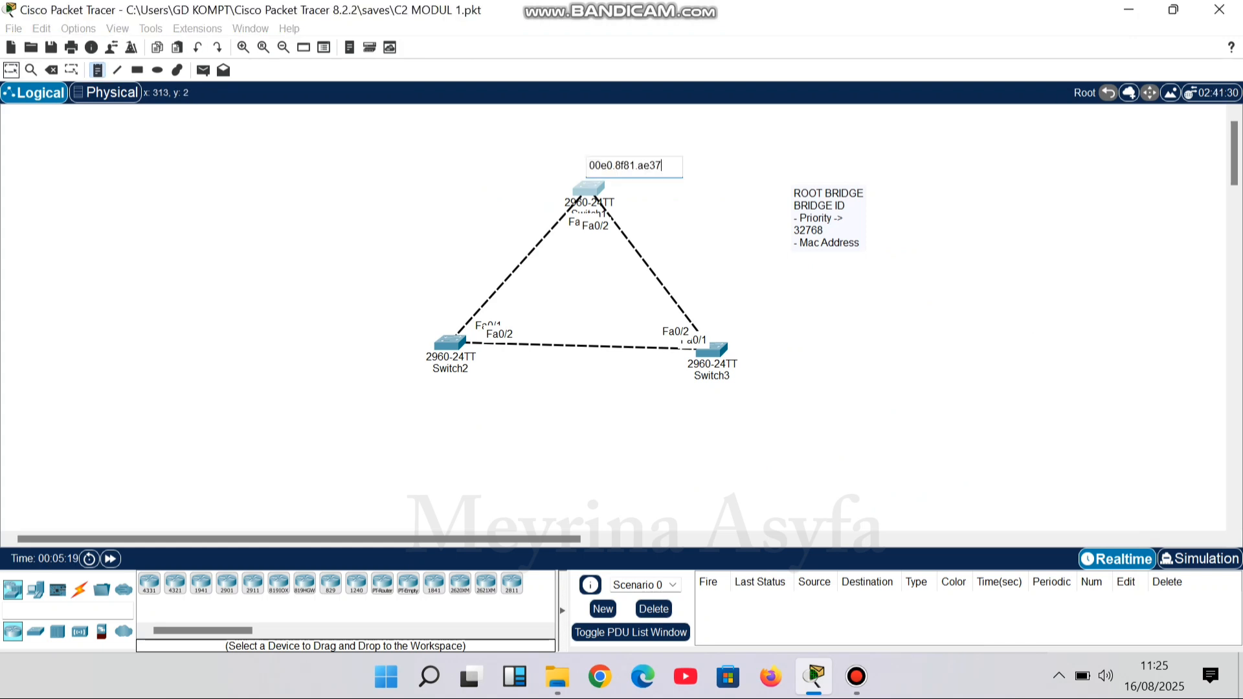
Enter privileged mode on Switch2's command line and run "show int vlan 1".
mouse_move(449, 336)
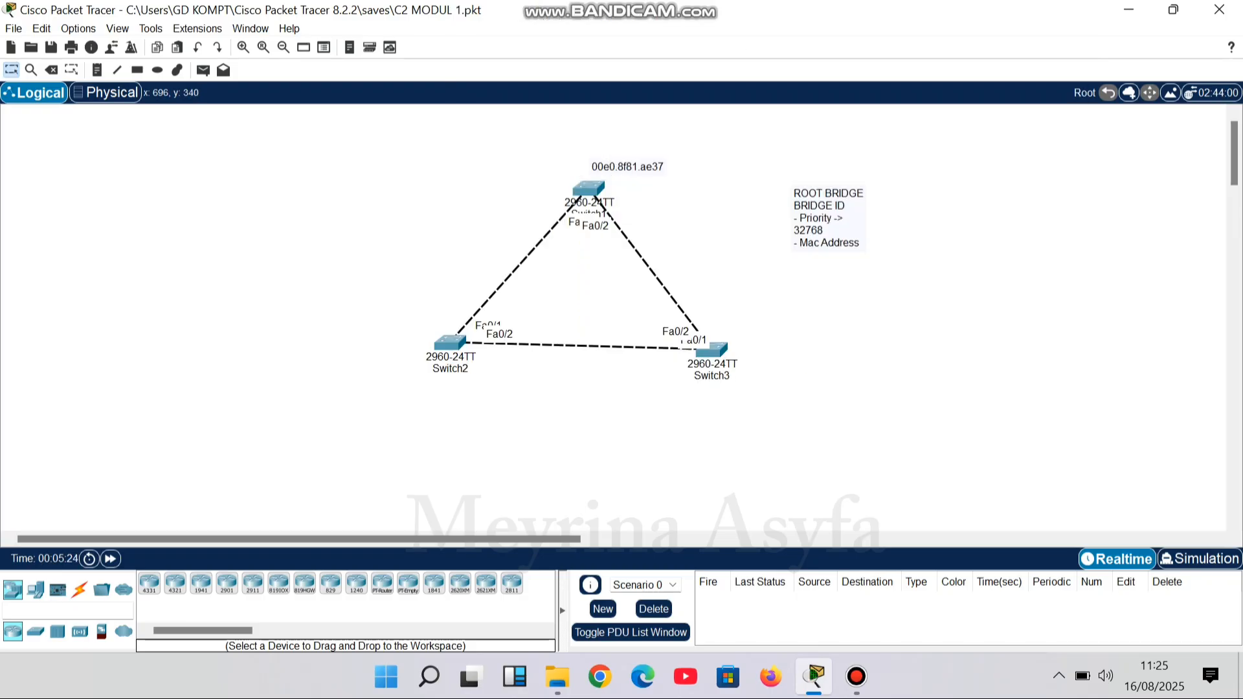
click(445, 342)
click(556, 45)
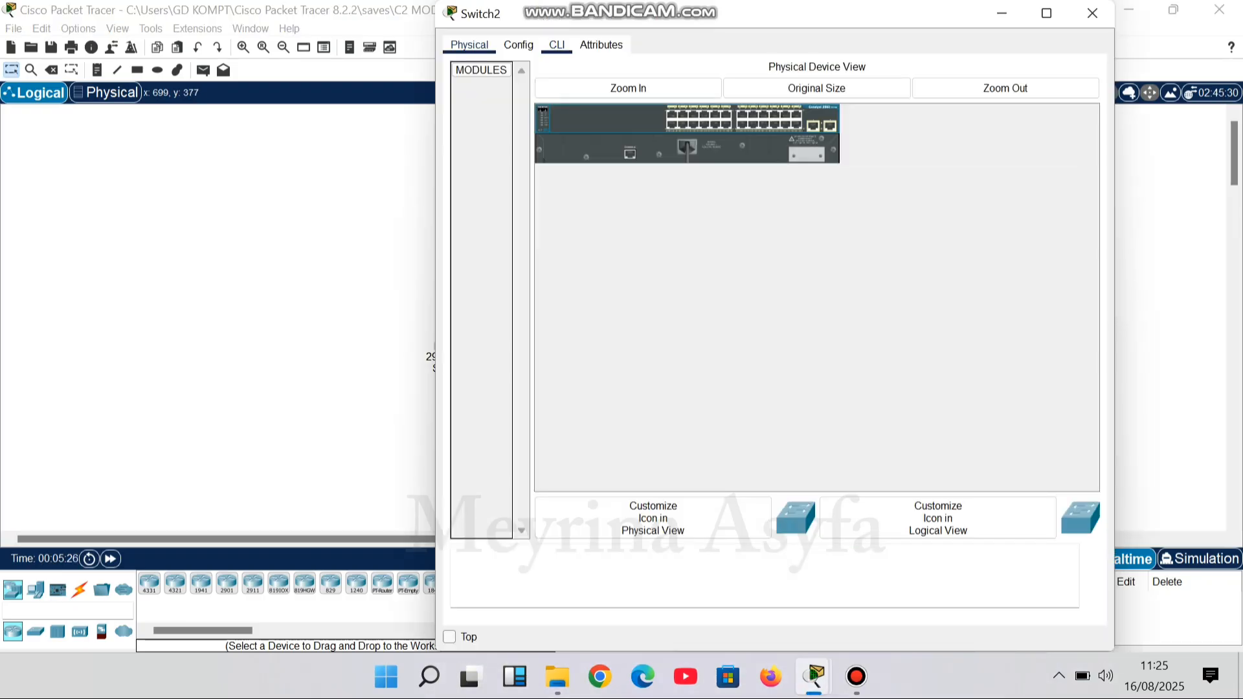
key(Return)
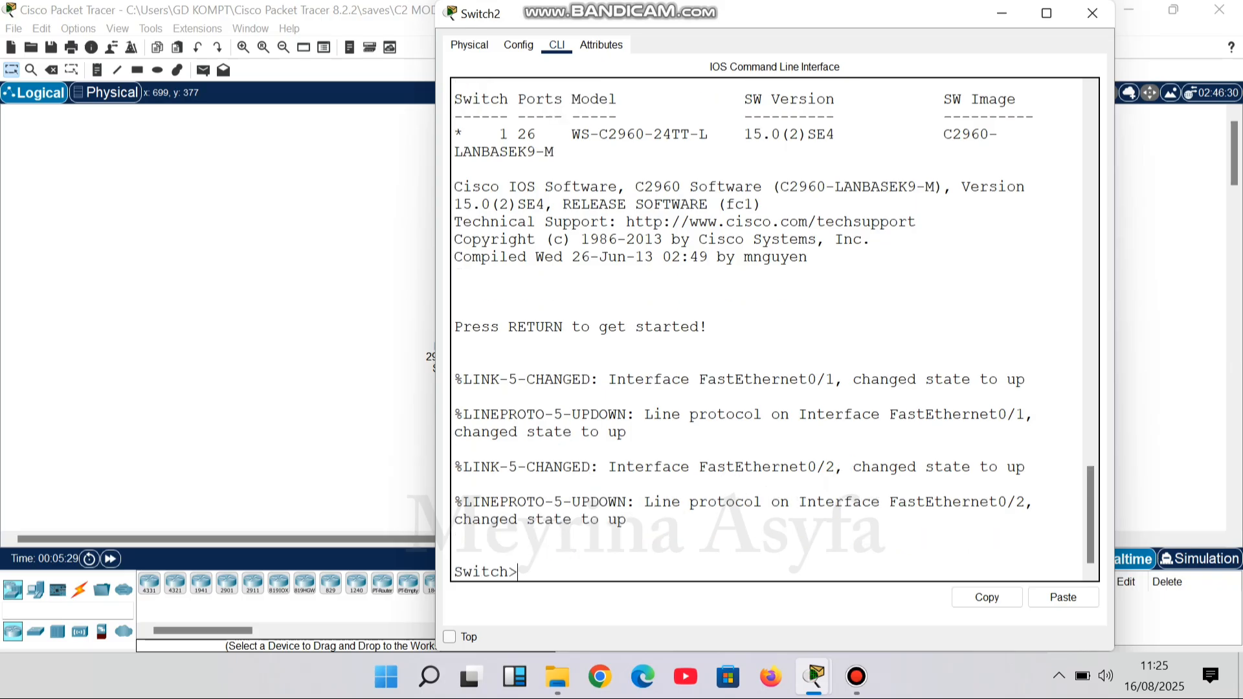
text(en)
key(Return)
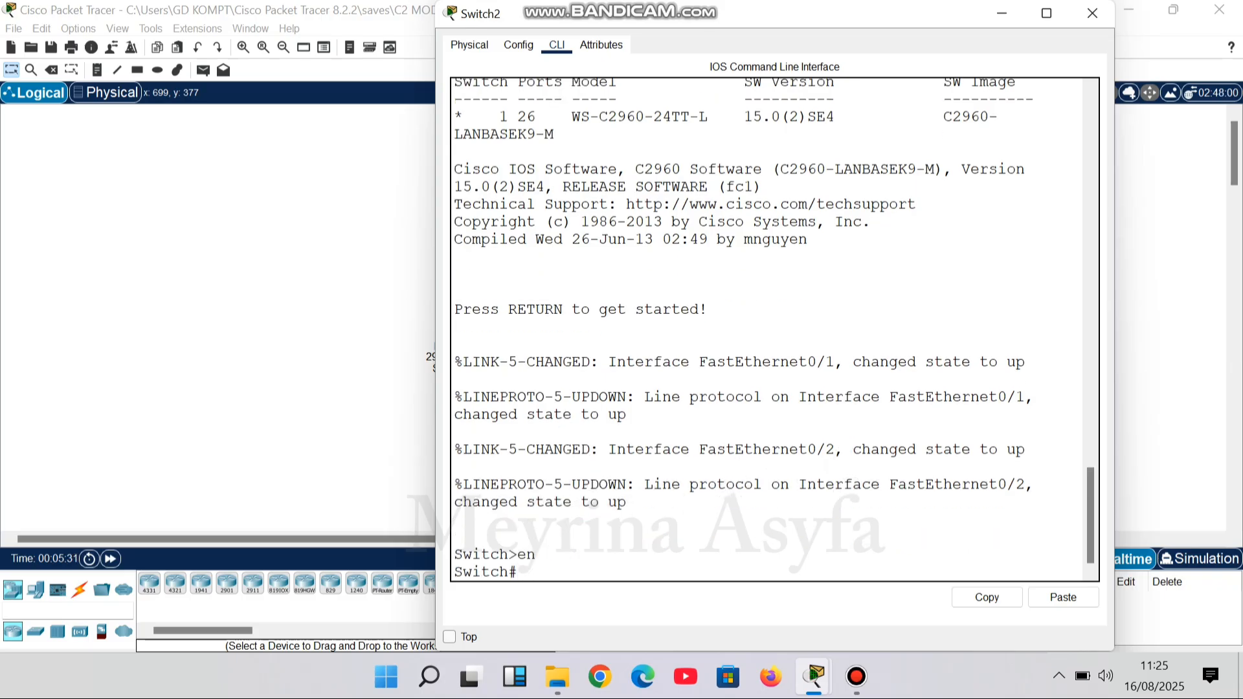
text(show int vlan 1)
key(Return)
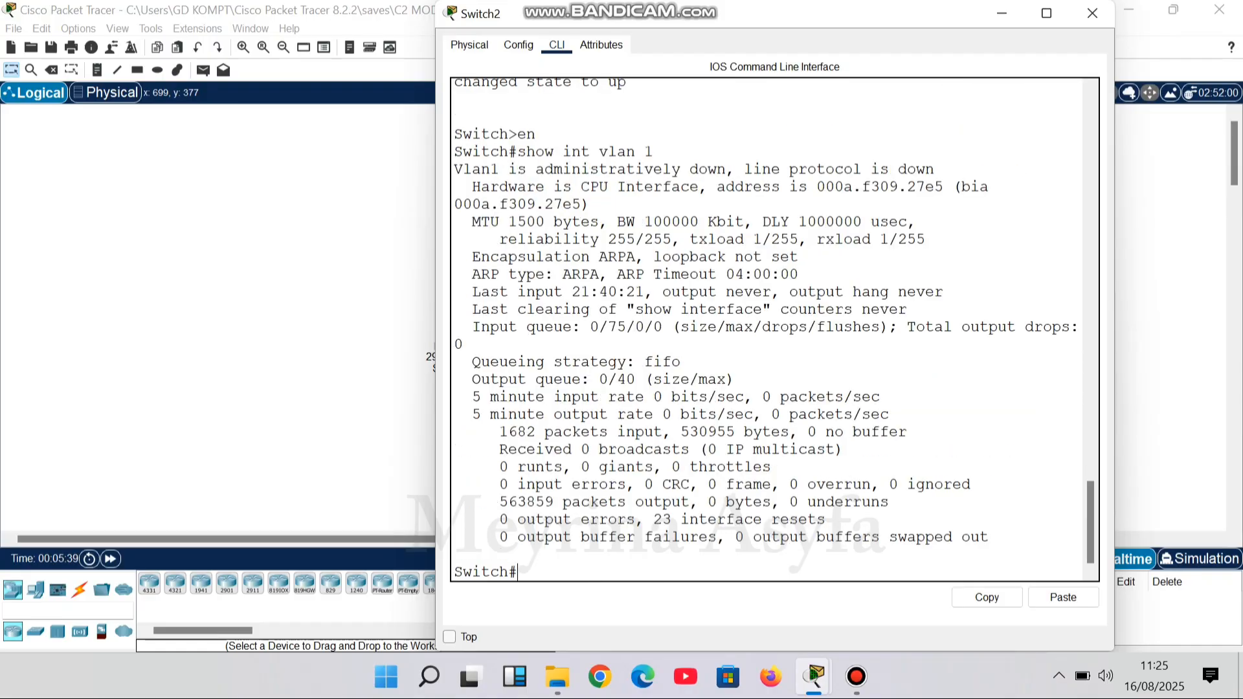
Copy Switch2's hardware address 000a.f309.27e5 from the output and paste it into a note below Switch2.
drag(817, 186, 944, 186)
key(ctrl+c)
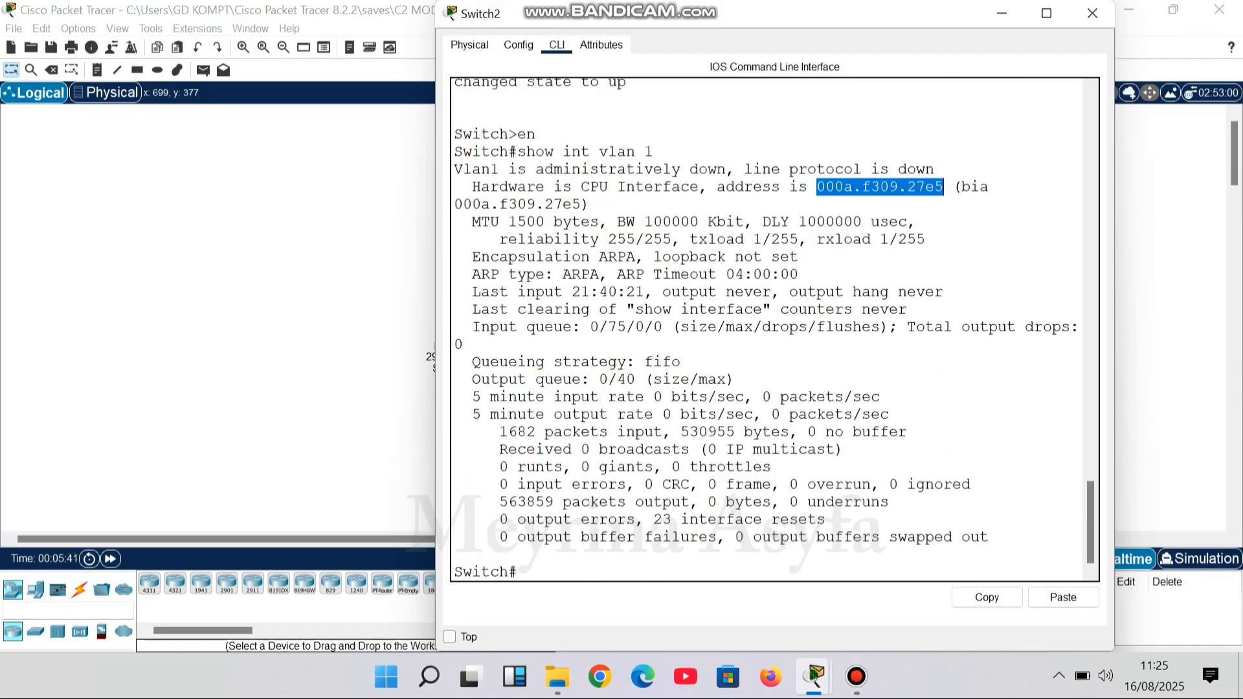
right_click(939, 186)
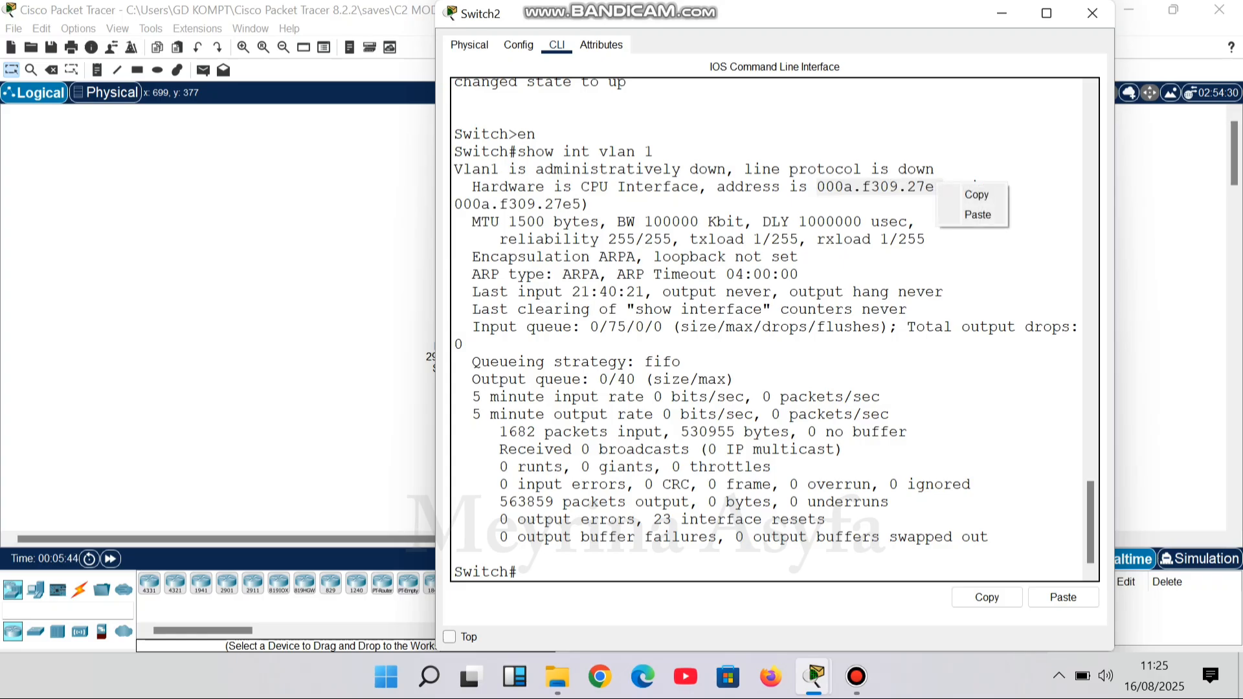
click(976, 195)
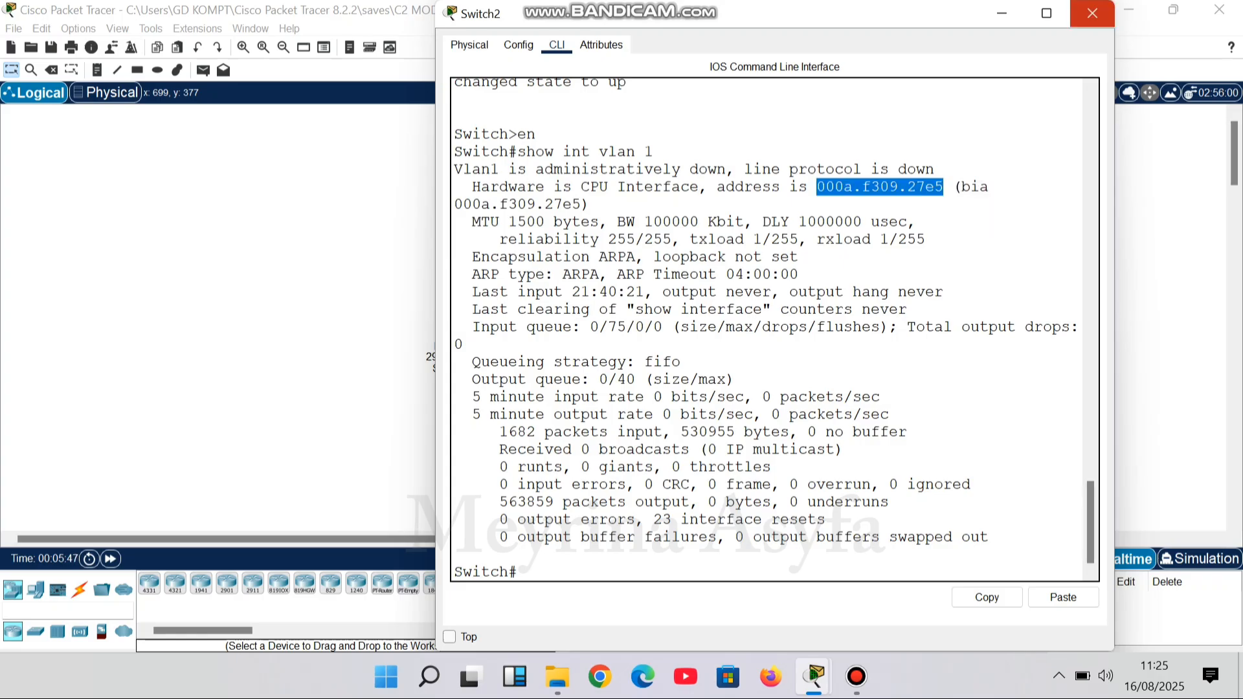
click(1093, 13)
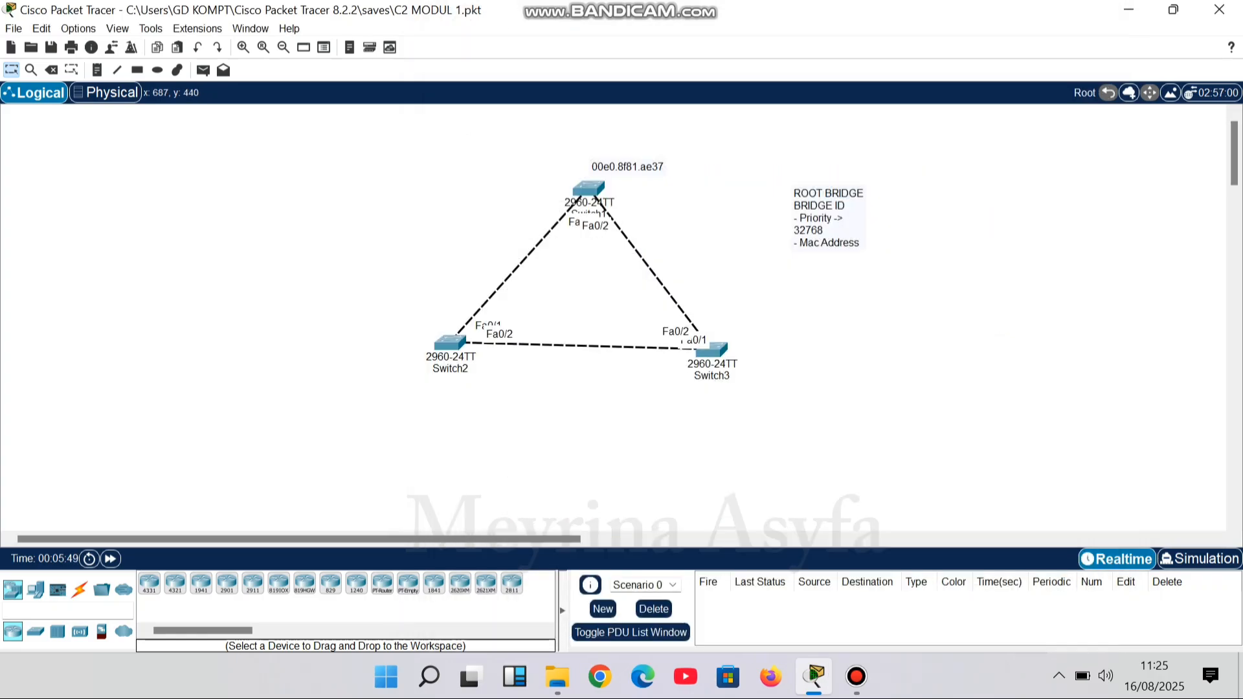
click(97, 70)
click(436, 382)
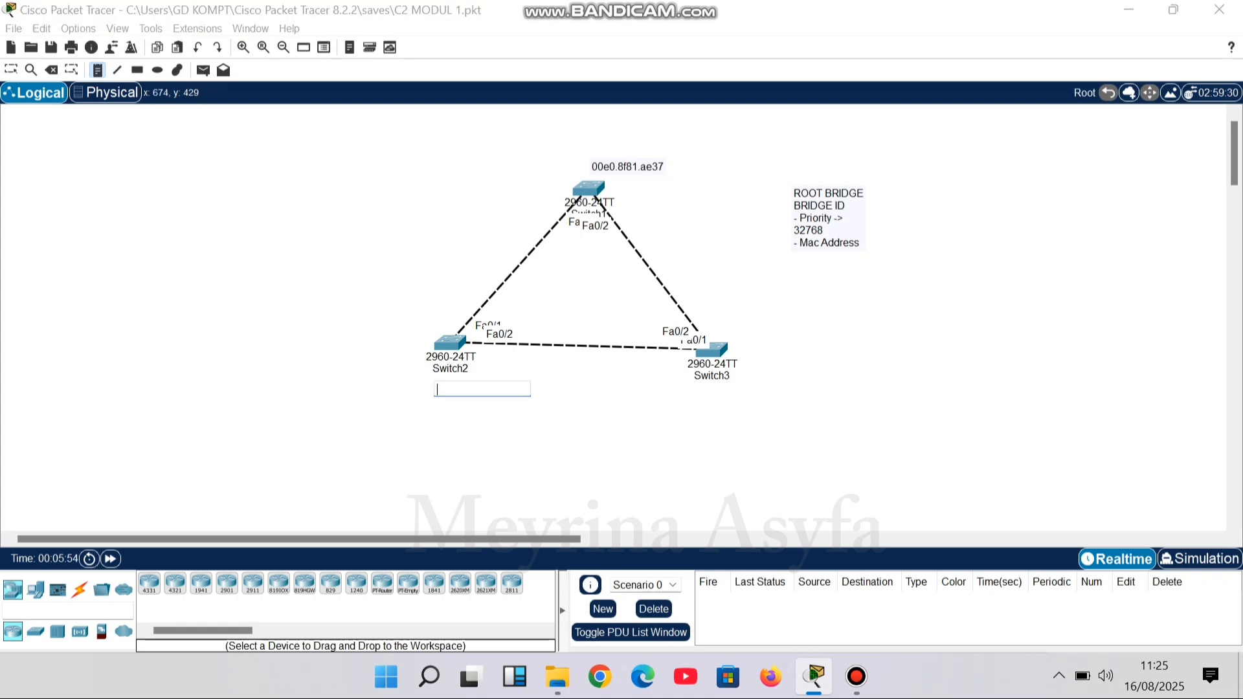
key(ctrl+v)
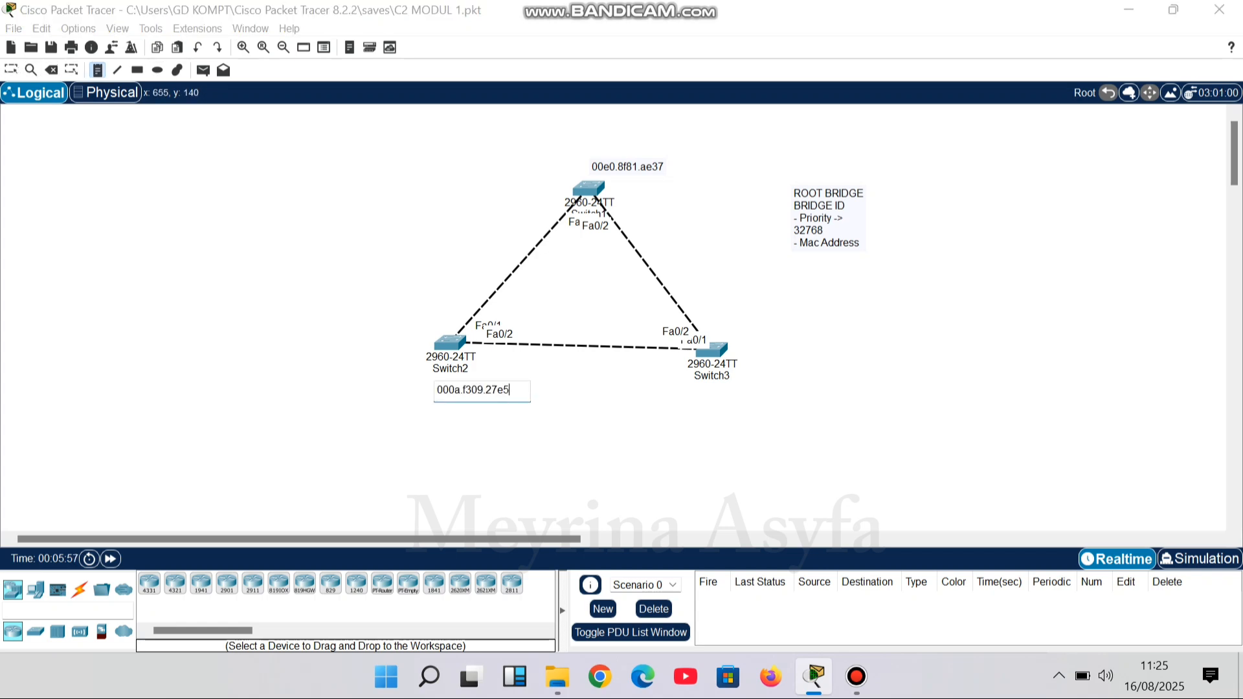
click(722, 345)
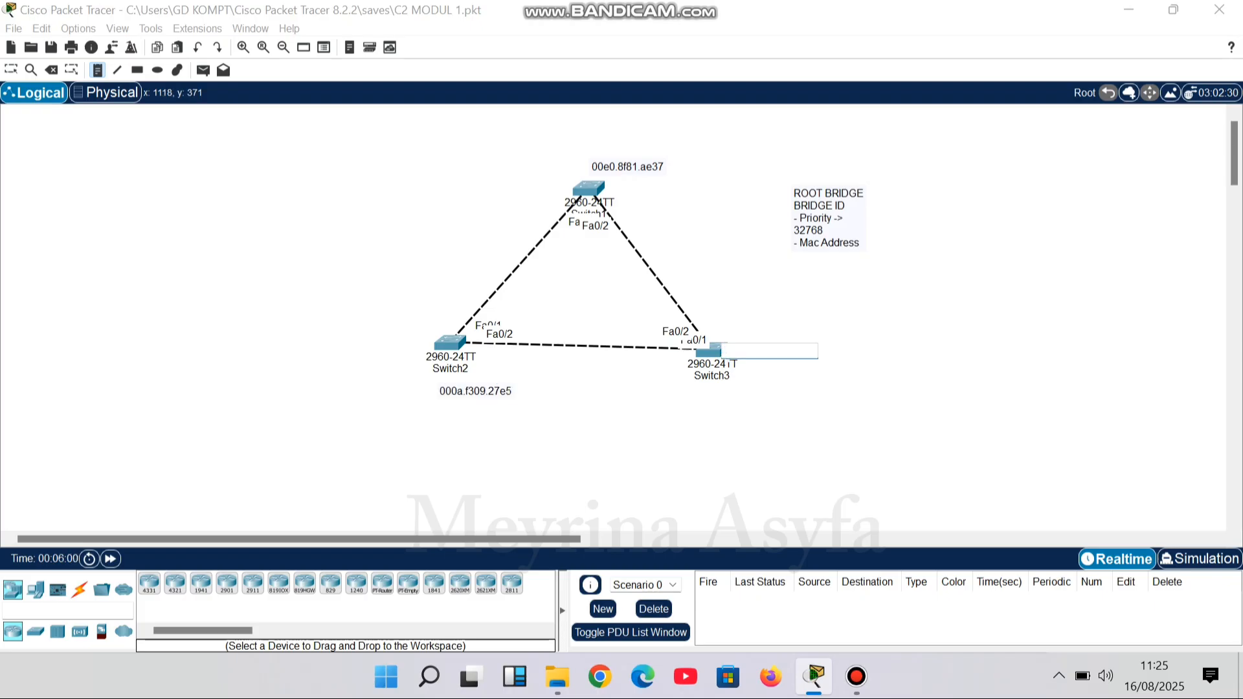
key(Escape)
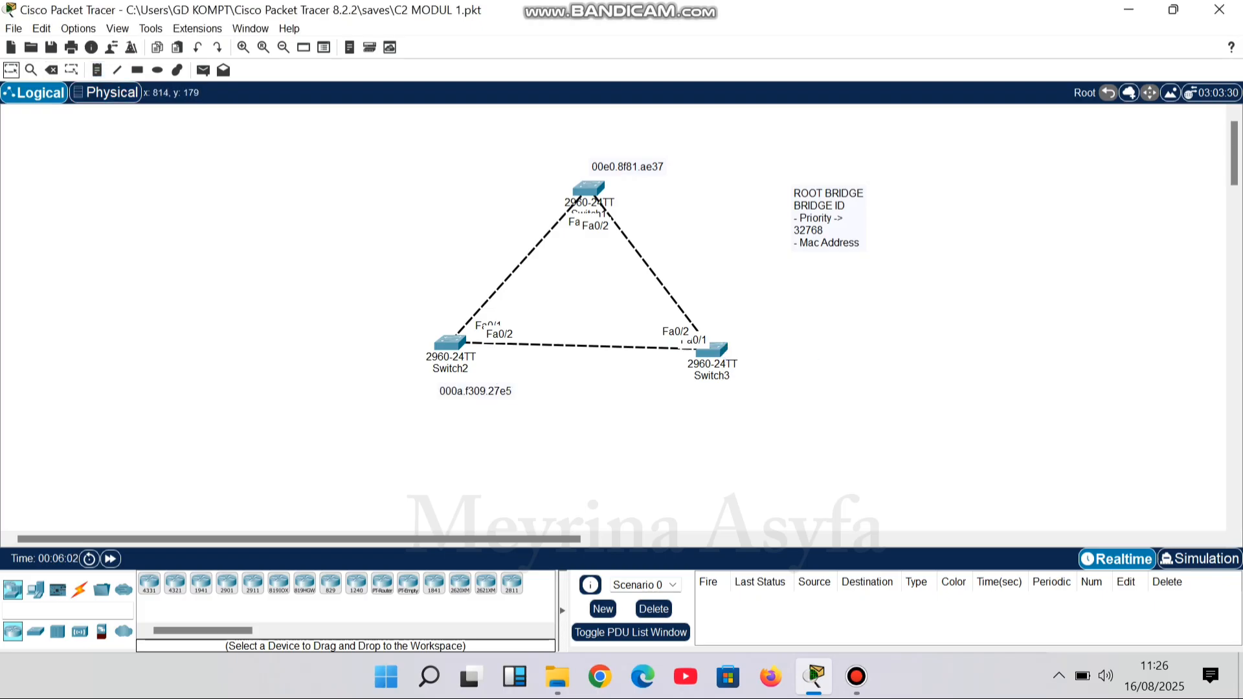
Enter privileged mode on Switch3's command line and run "show int vlan 1".
click(711, 349)
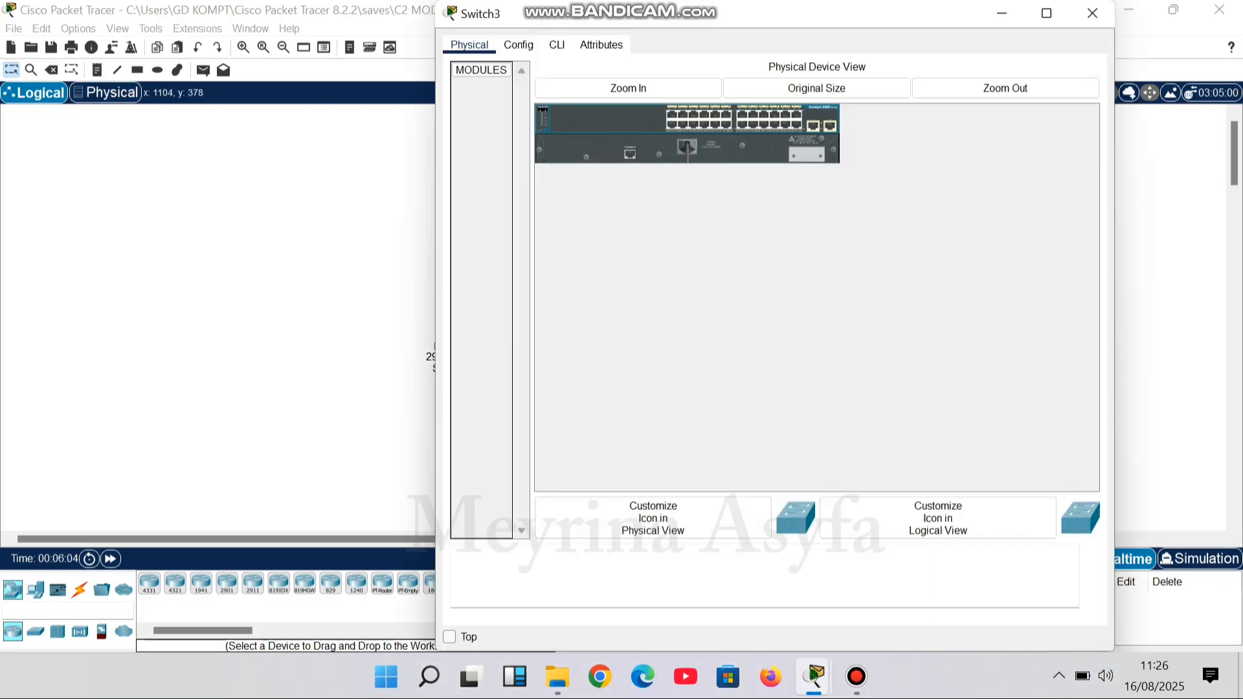
click(557, 45)
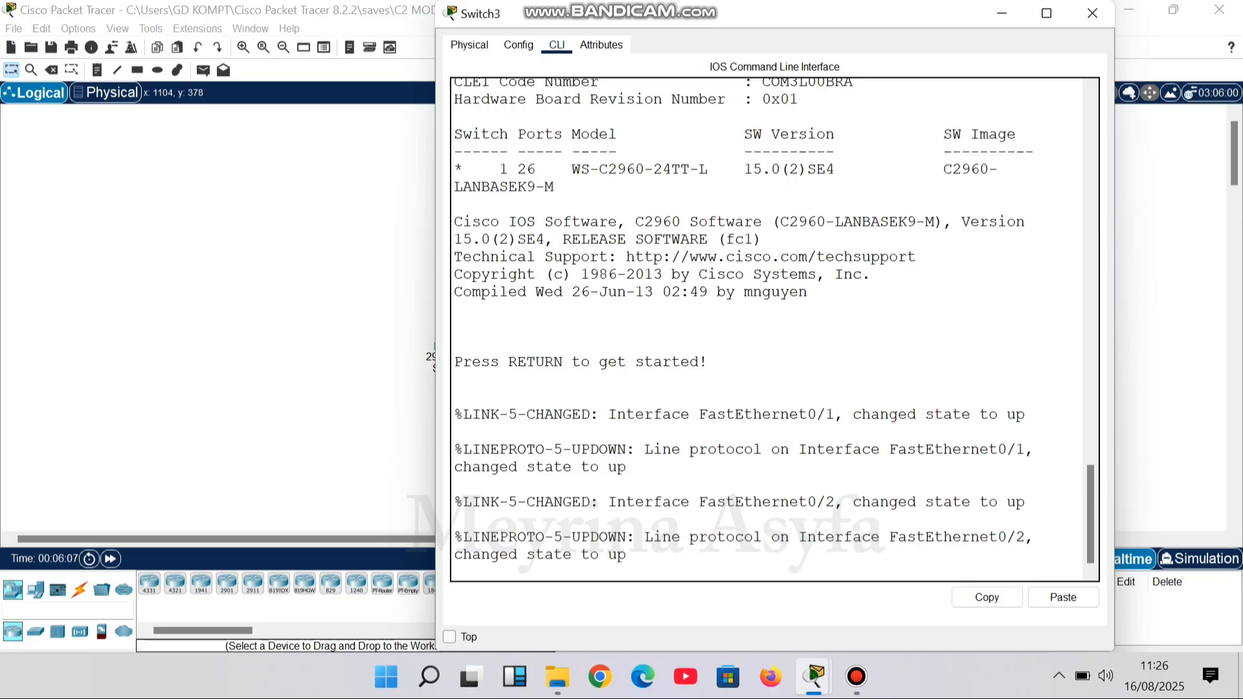
key(Return)
text(sho)
key(BackSpace)
key(BackSpace)
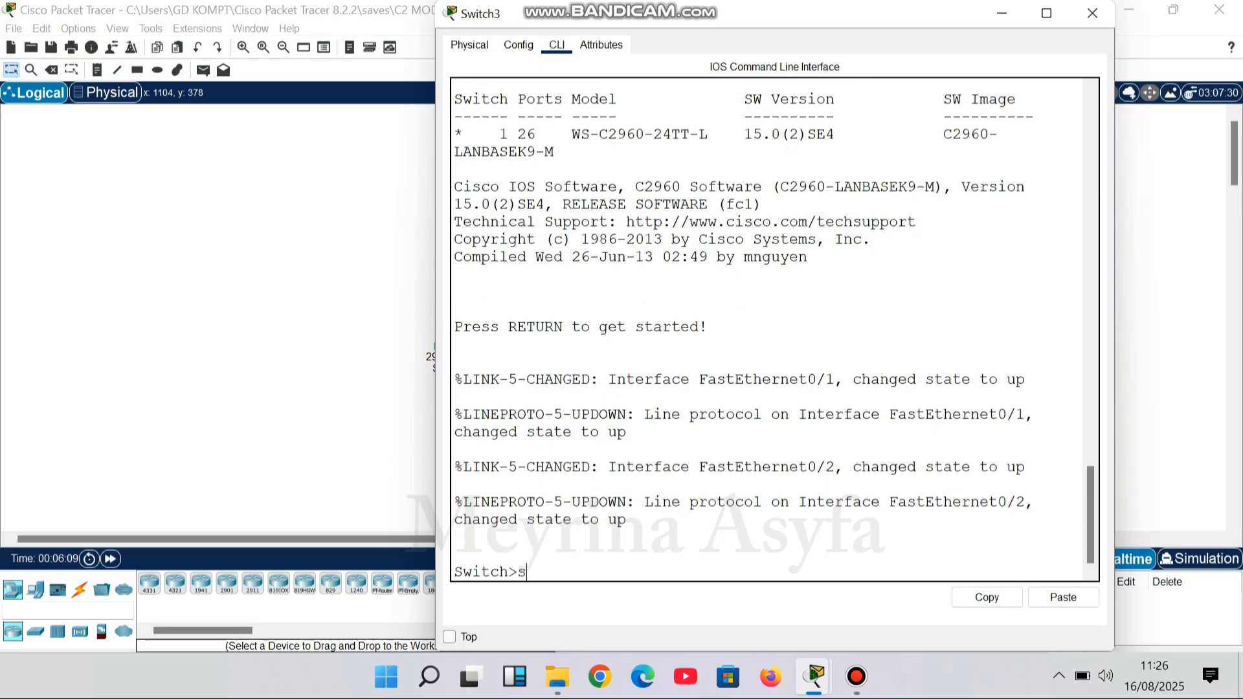
text(en)
key(BackSpace)
key(BackSpace)
key(BackSpace)
text(en)
key(Return)
text(sh)
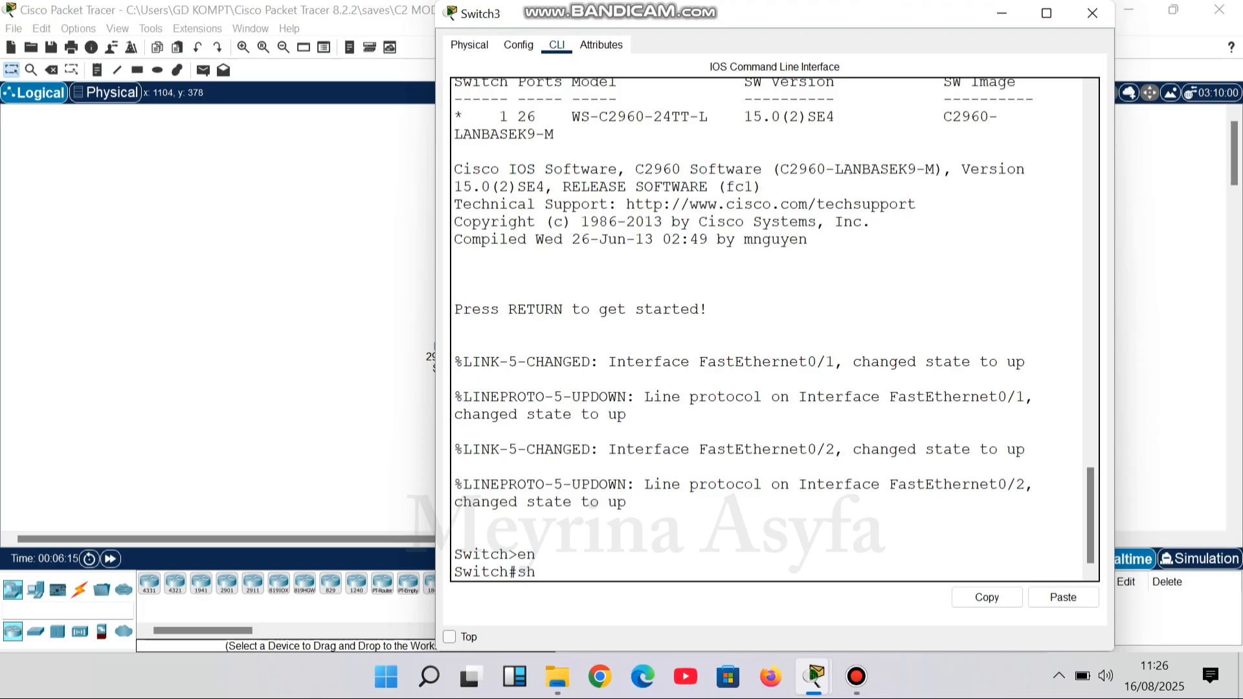
text(ow int vlan 1)
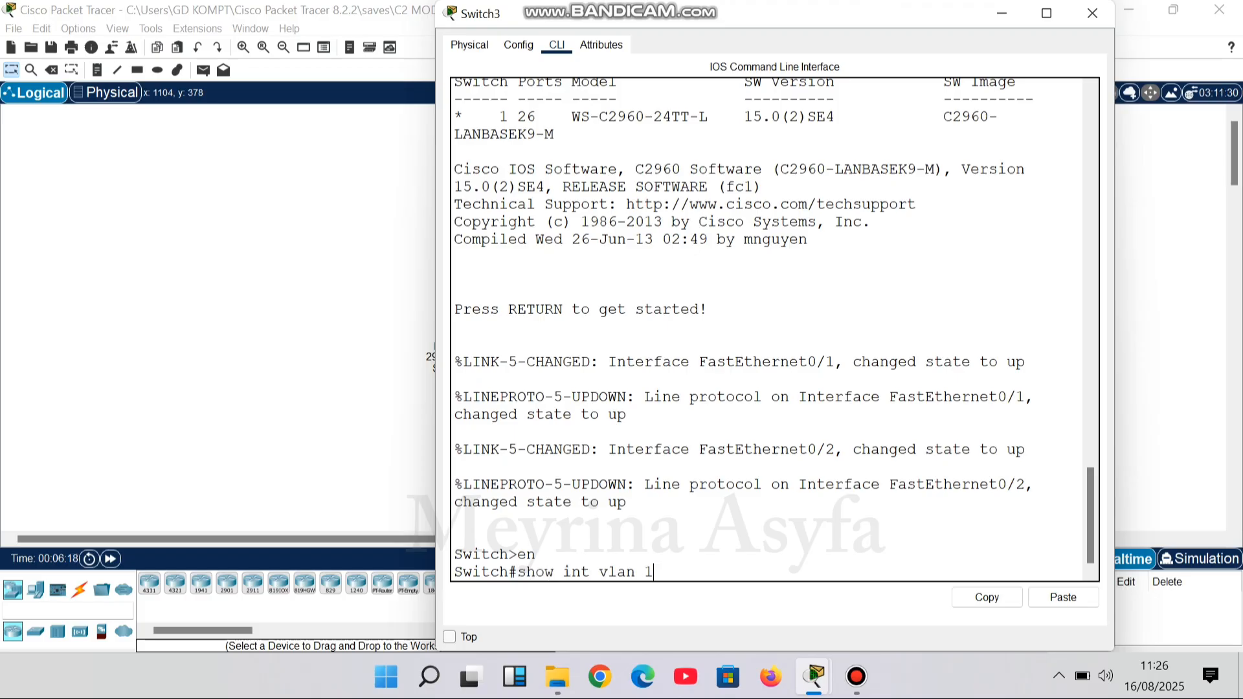
key(Return)
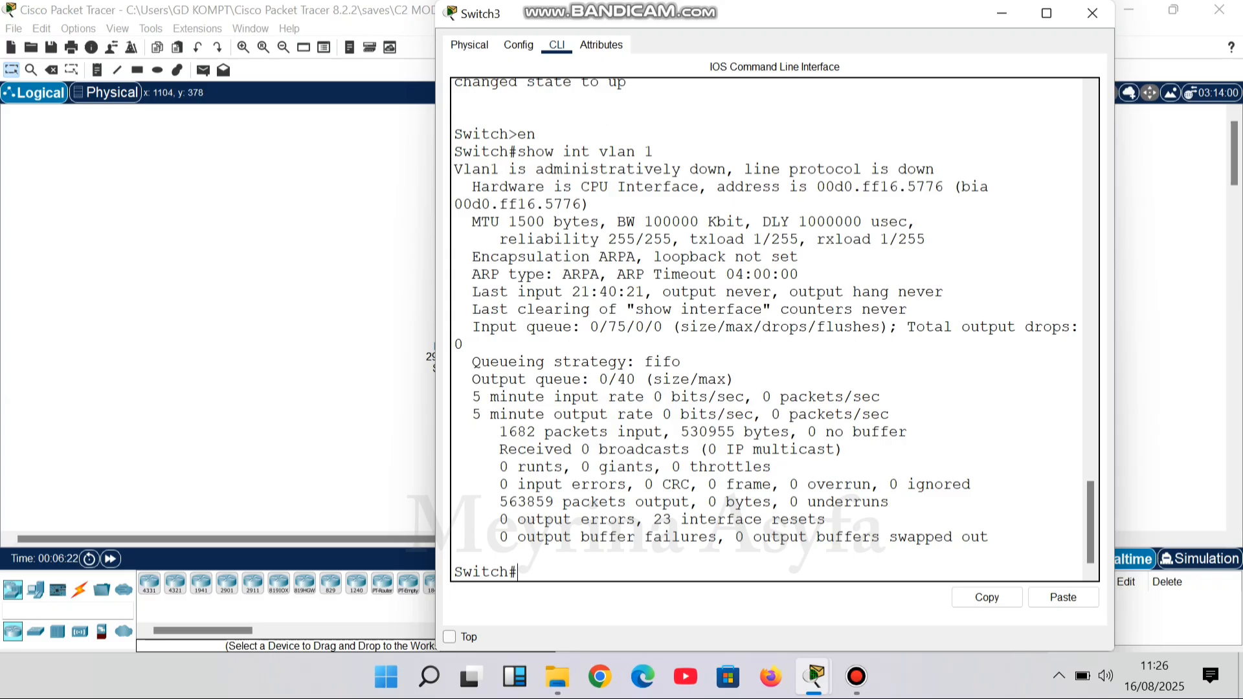
Copy Switch3's hardware address 00d0.ff16.5776 from the output and paste it into a note below Switch3.
drag(817, 186, 943, 187)
key(ctrl+c)
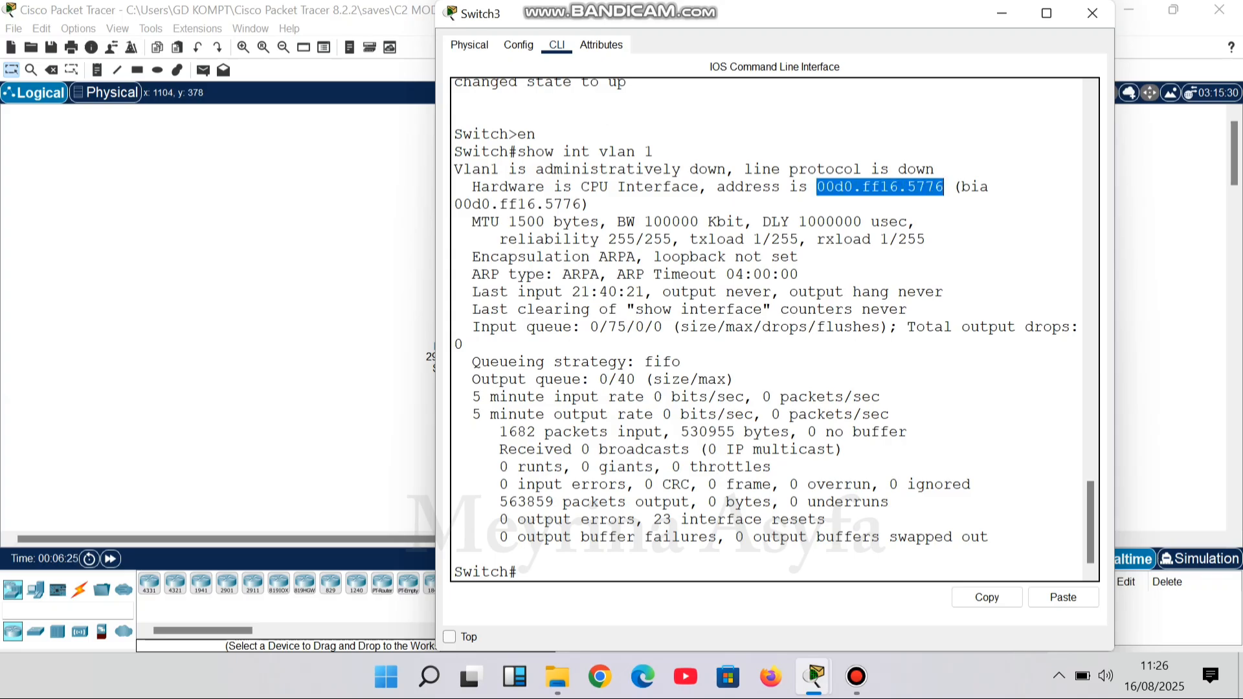
right_click(946, 197)
click(985, 208)
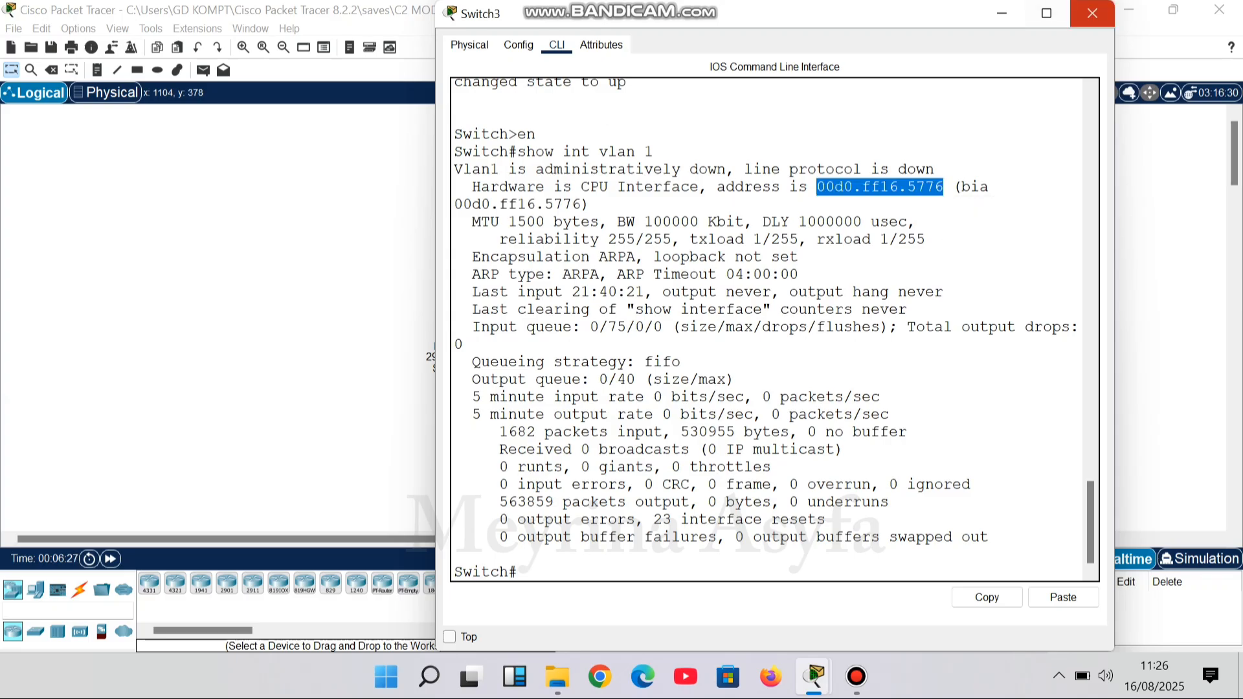
click(1093, 13)
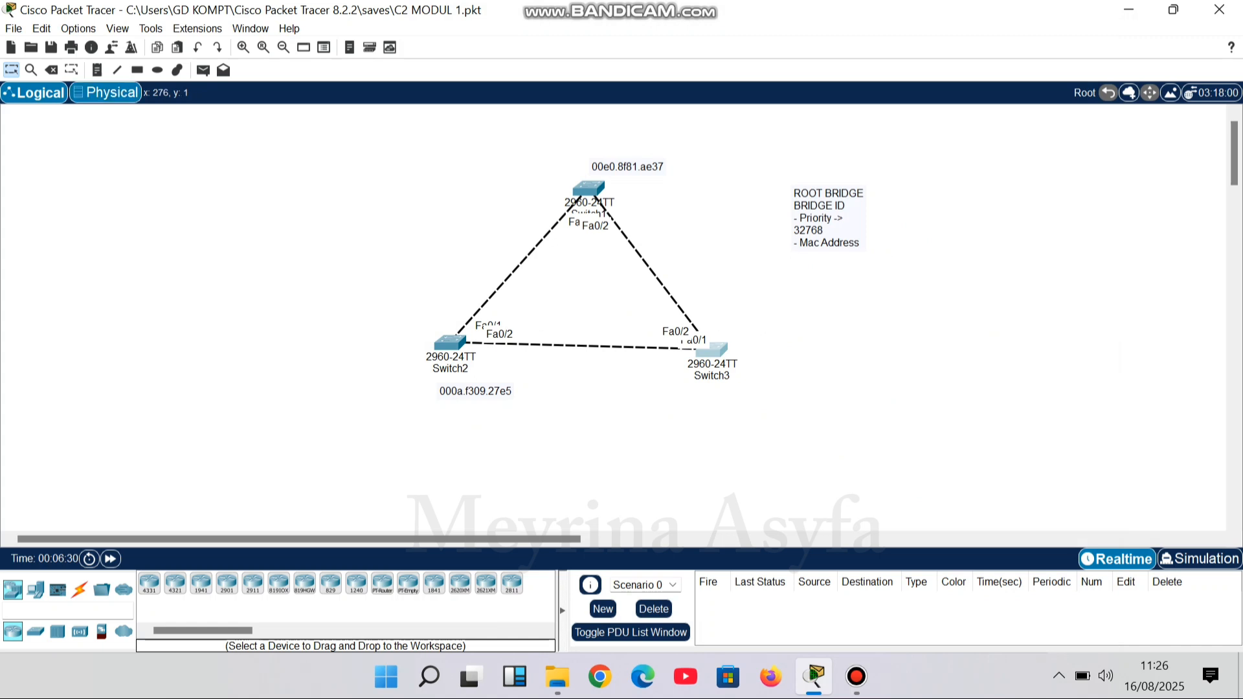
click(98, 70)
click(699, 391)
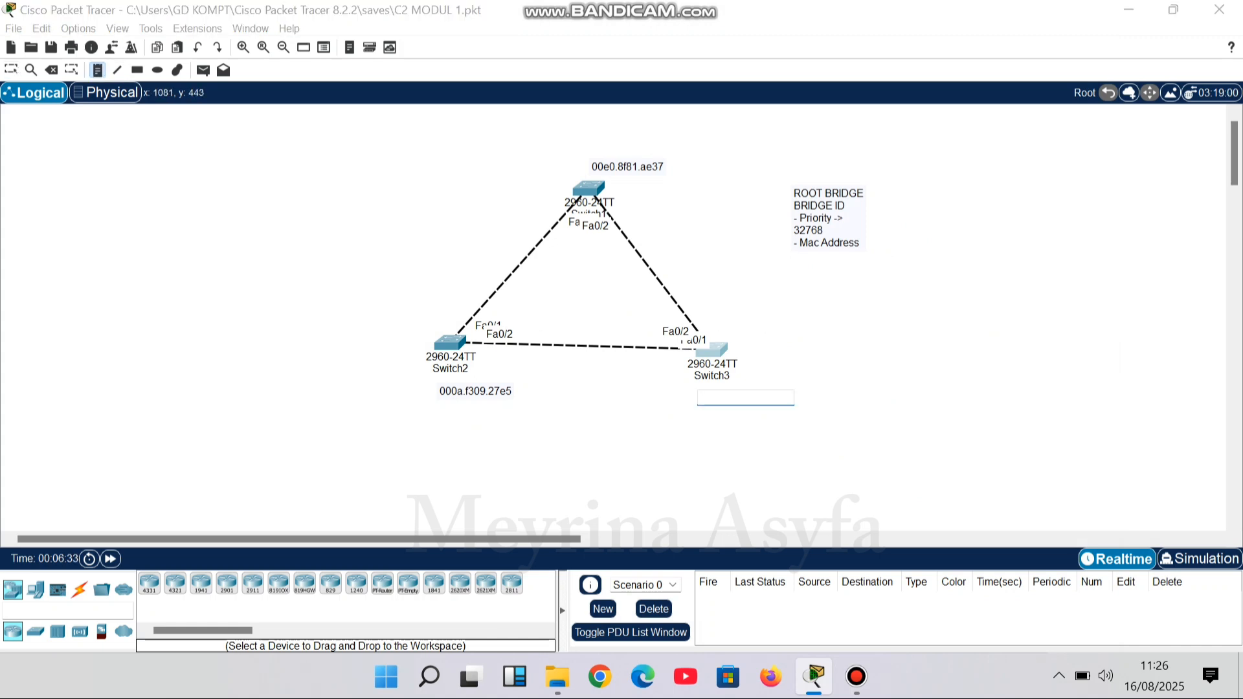
key(ctrl+v)
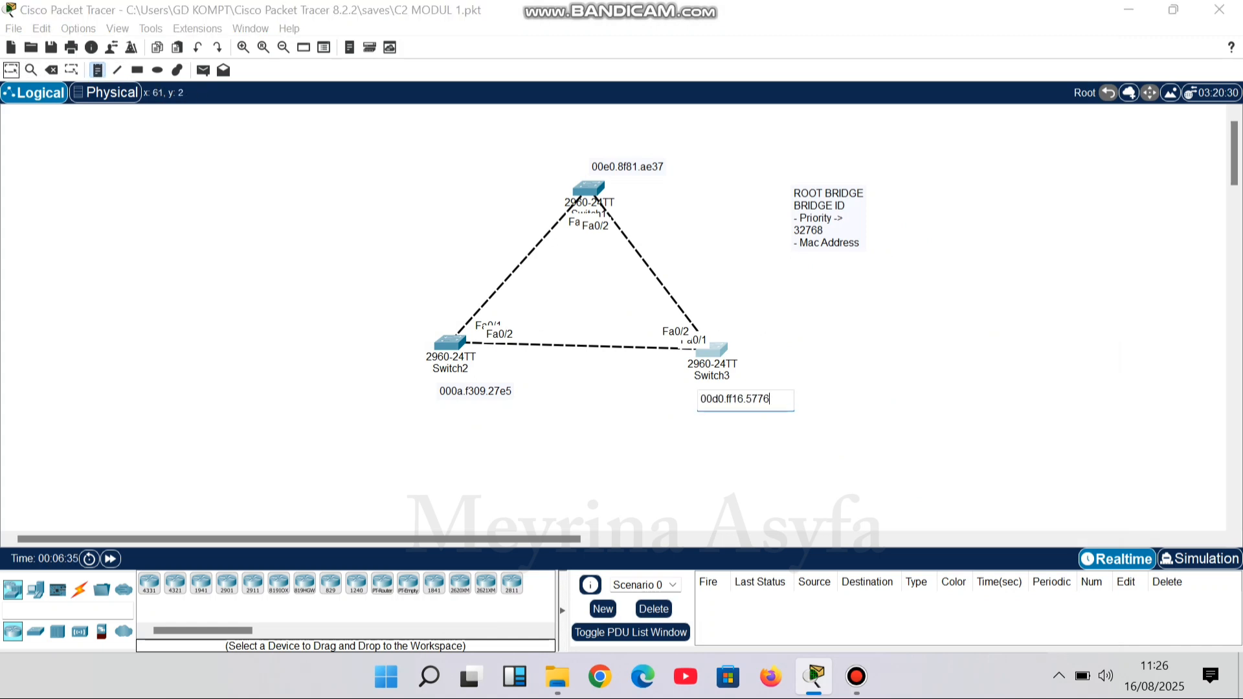
click(11, 70)
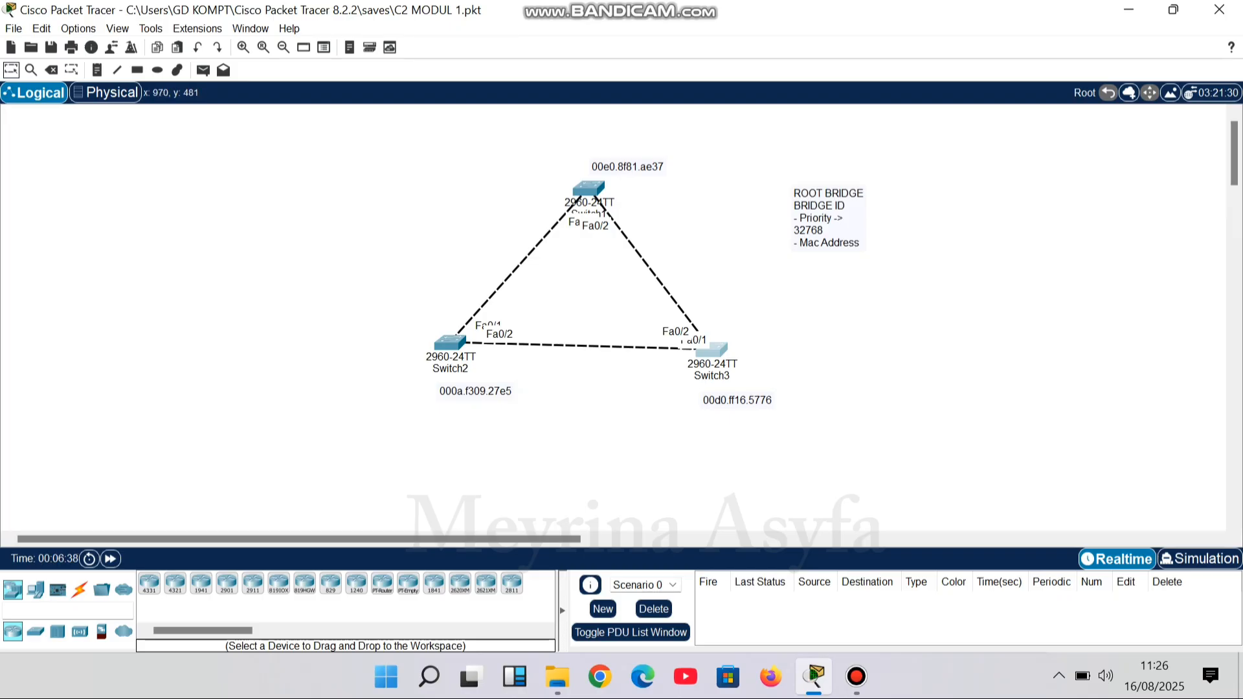
Move the MAC address notes of Switch3 and Switch2 up so they sit closer beneath their switches.
mouse_move(738, 400)
mouse_down()
mouse_move(717, 380)
mouse_move(736, 379)
mouse_up()
drag(473, 392, 470, 379)
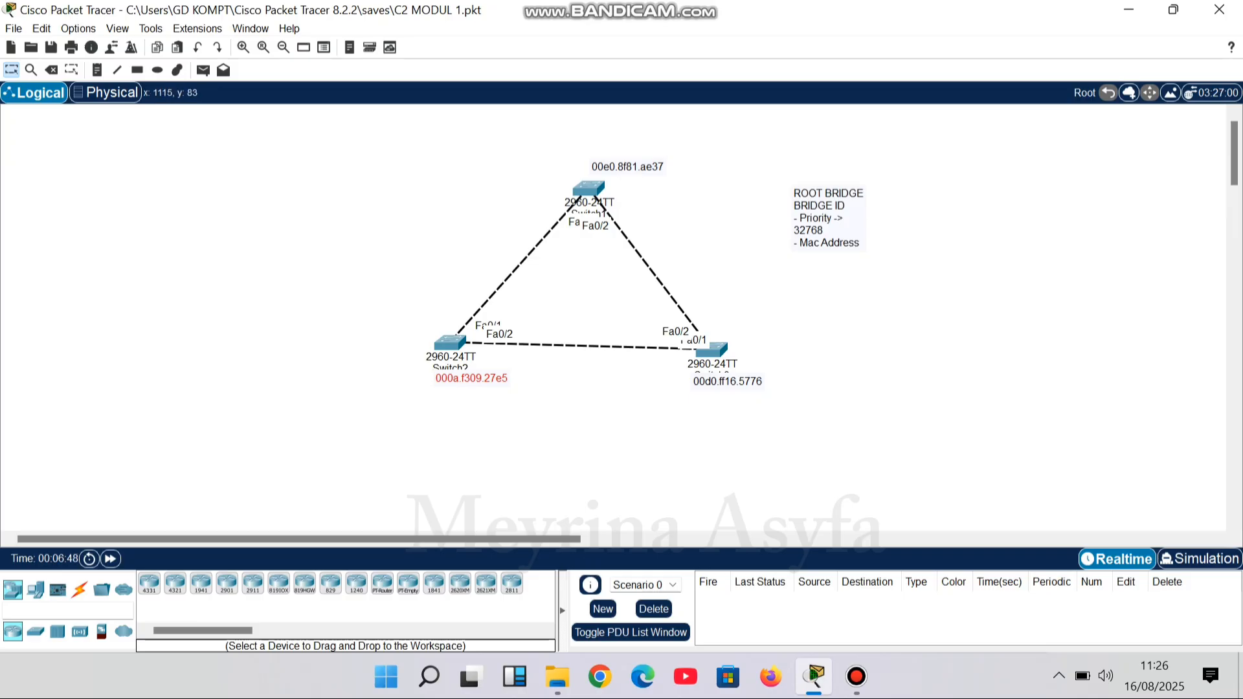
click(614, 164)
click(504, 391)
drag(459, 378, 457, 385)
click(529, 403)
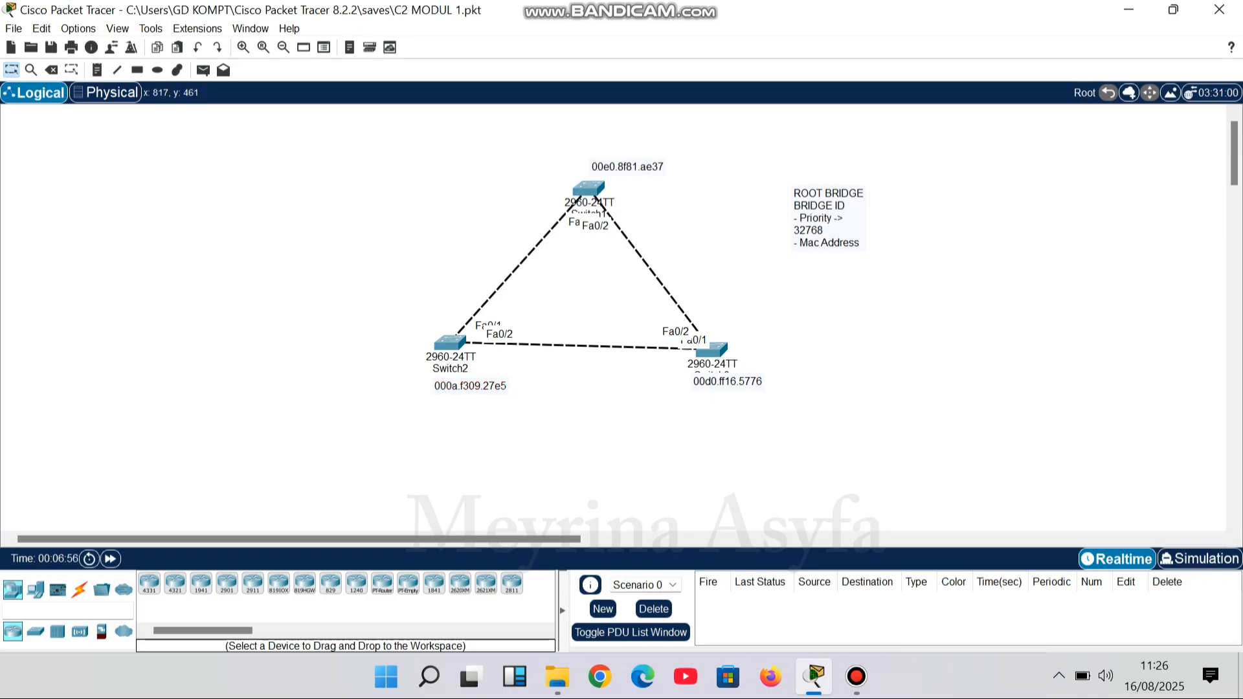
Add a "ROOT BRIDGE" note below Switch2's MAC address.
click(97, 70)
click(441, 406)
text(R)
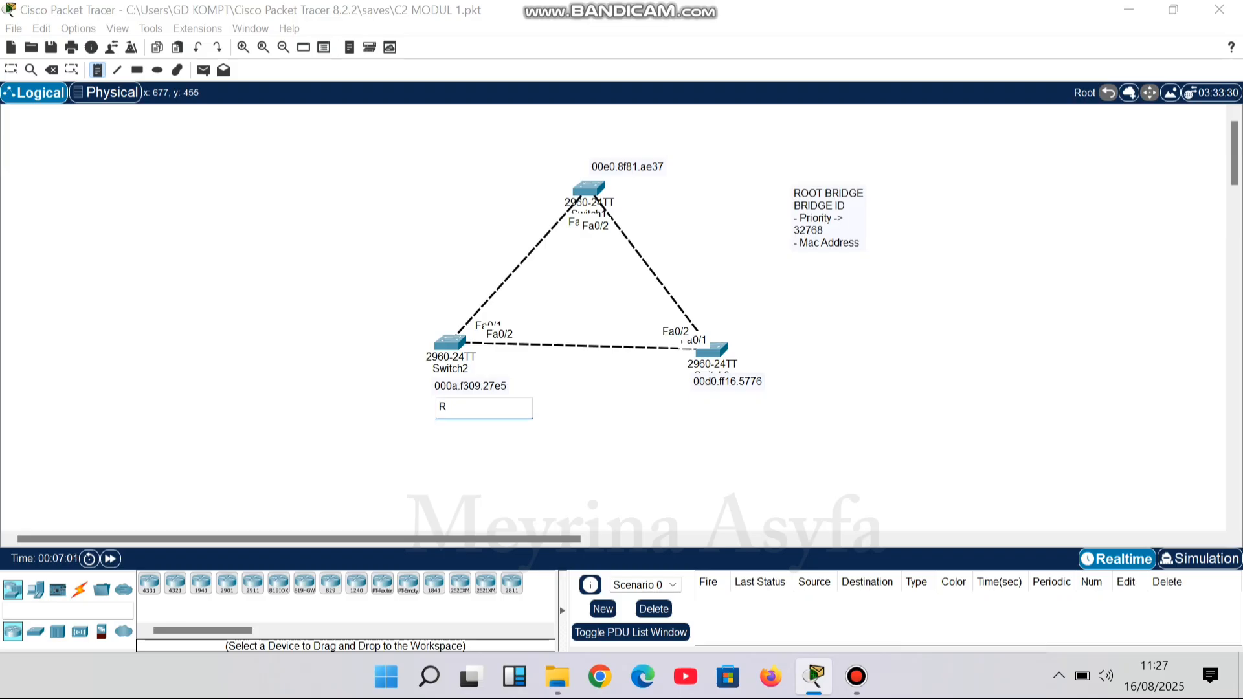
text(OOT BRIDGE)
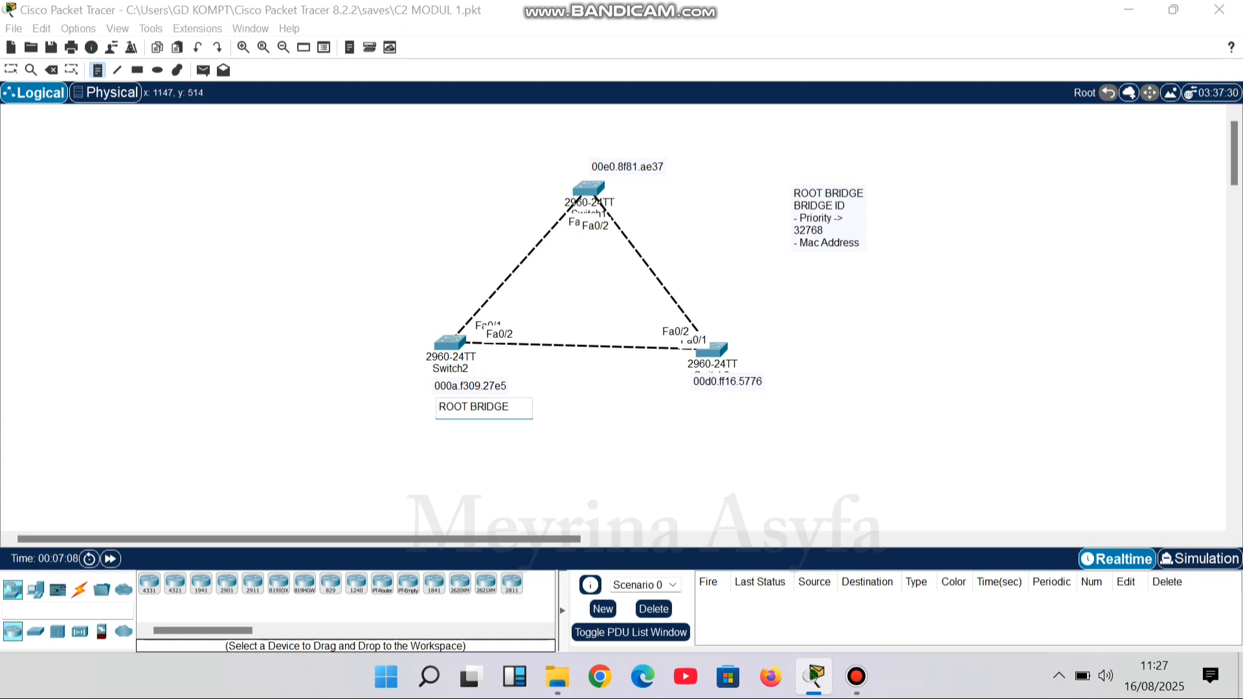
Add "NON ROOT BRIDGE" notes below Switch3's MAC address and above Switch1.
click(694, 398)
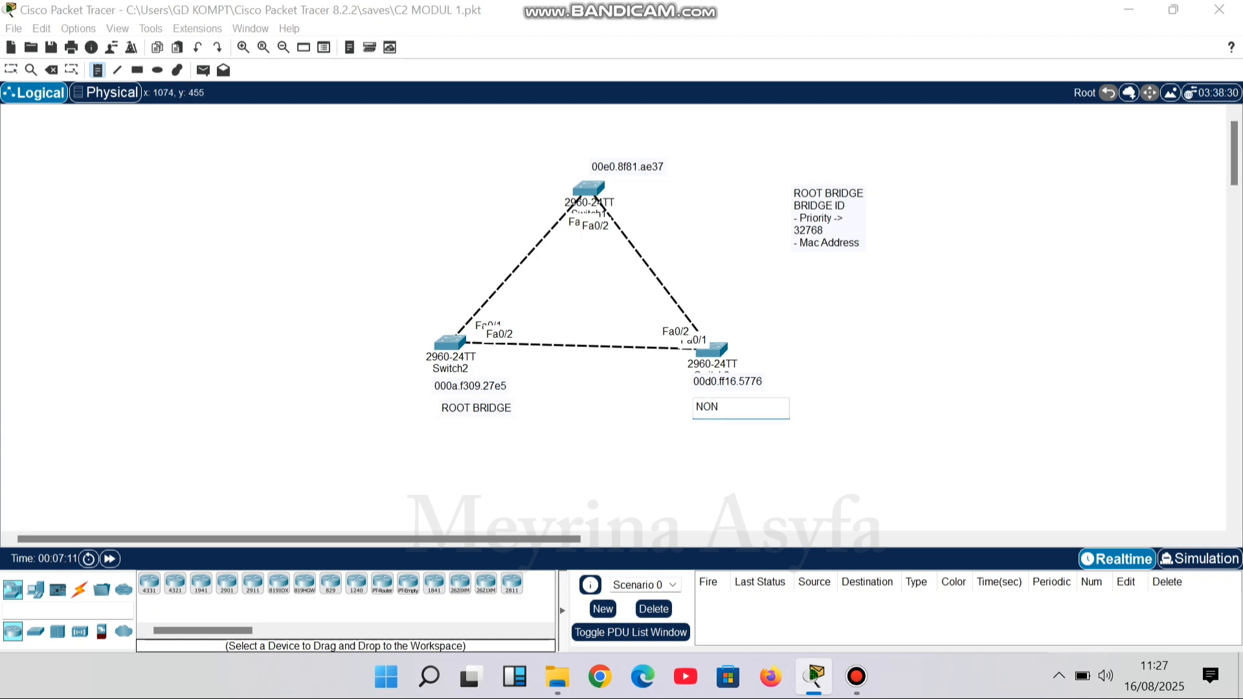
text(ROOT BRIDGE)
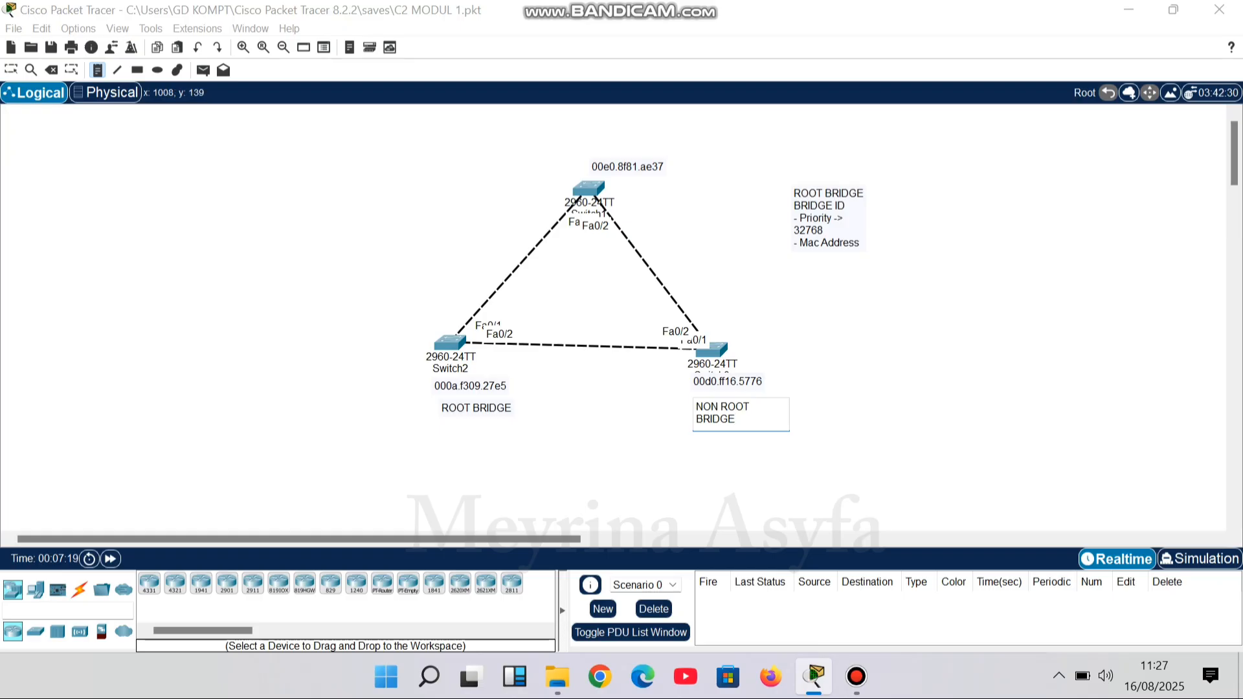
click(575, 148)
text(NON )
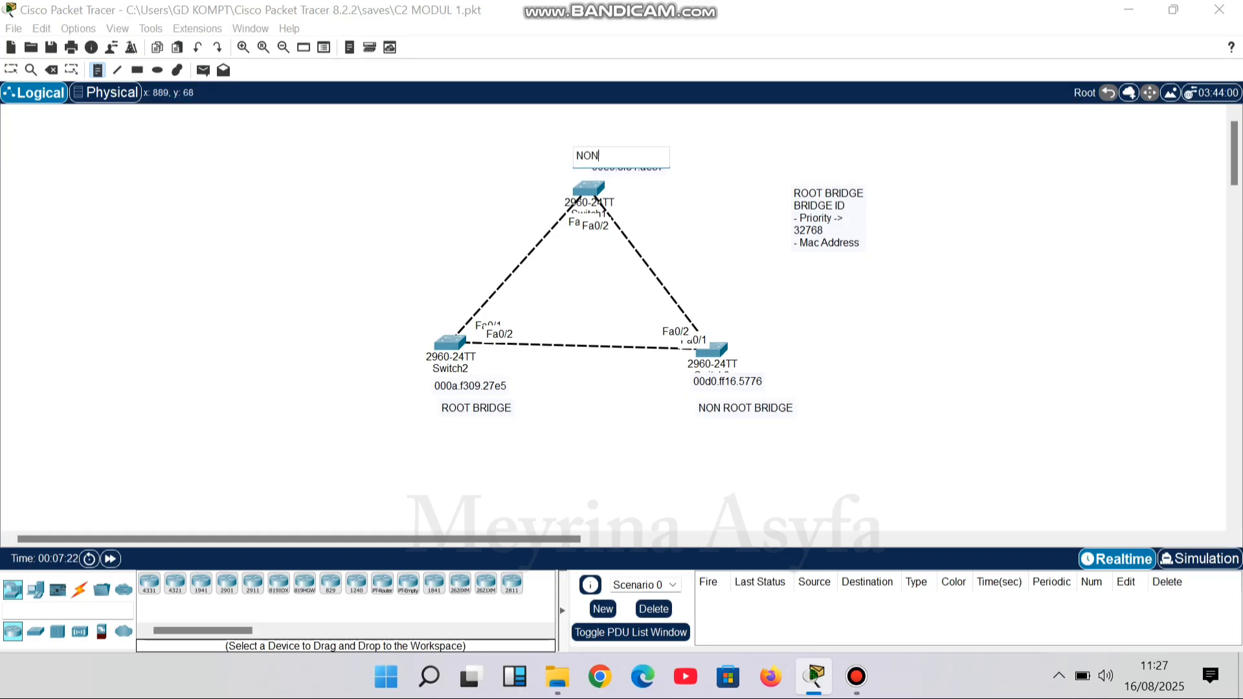
text(ROOT BRIDGE)
click(594, 372)
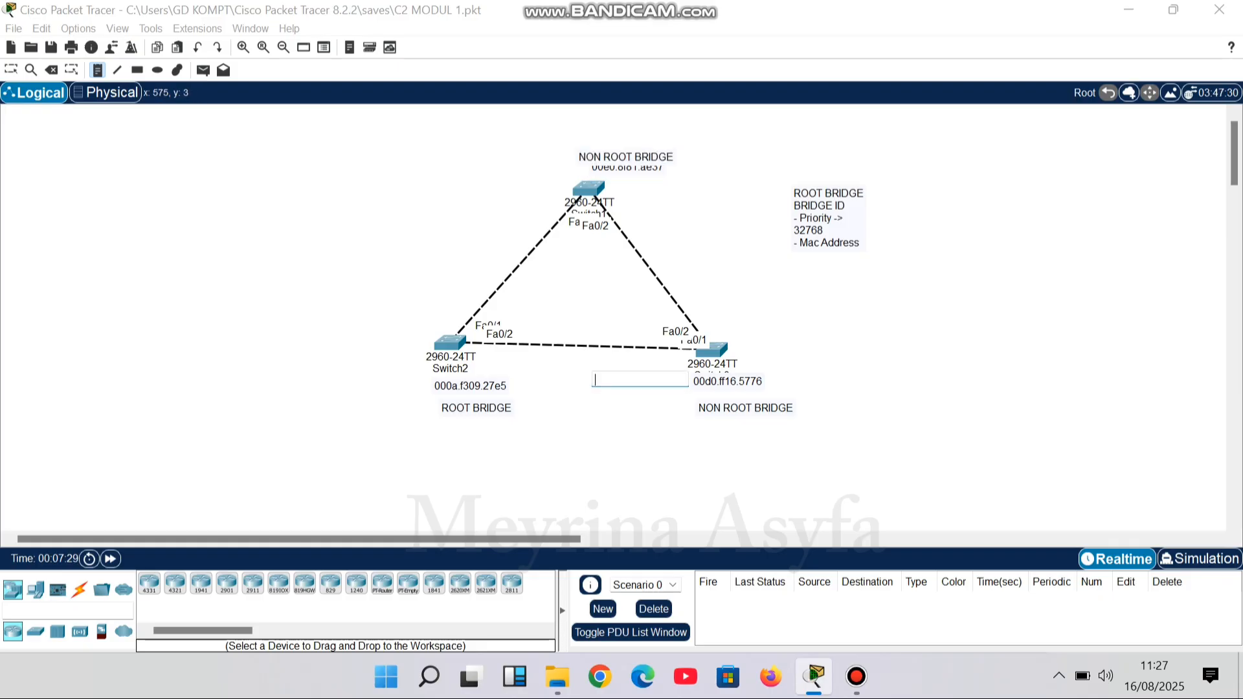
Move Switch1's "NON ROOT BRIDGE" note up and to the left, clear of its MAC address.
click(12, 70)
drag(650, 157, 597, 147)
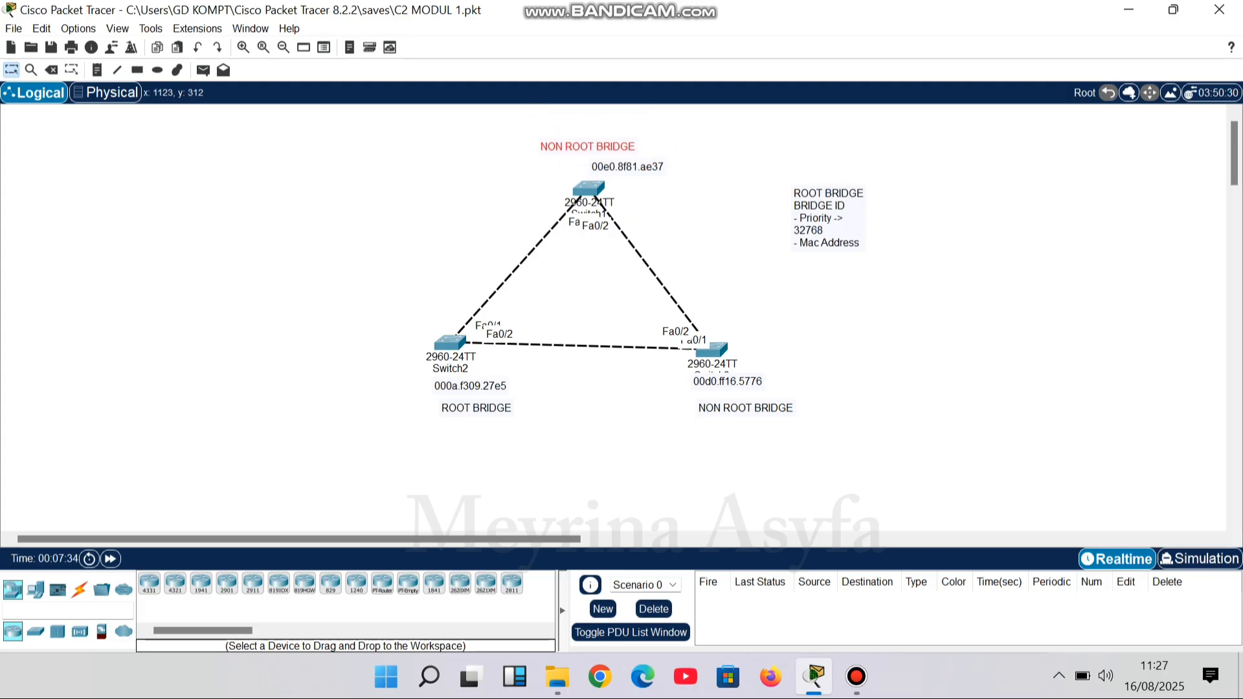
click(725, 304)
Add a "designated port" note above Switch2's Fa0/1 label, on the link to Switch1.
click(96, 70)
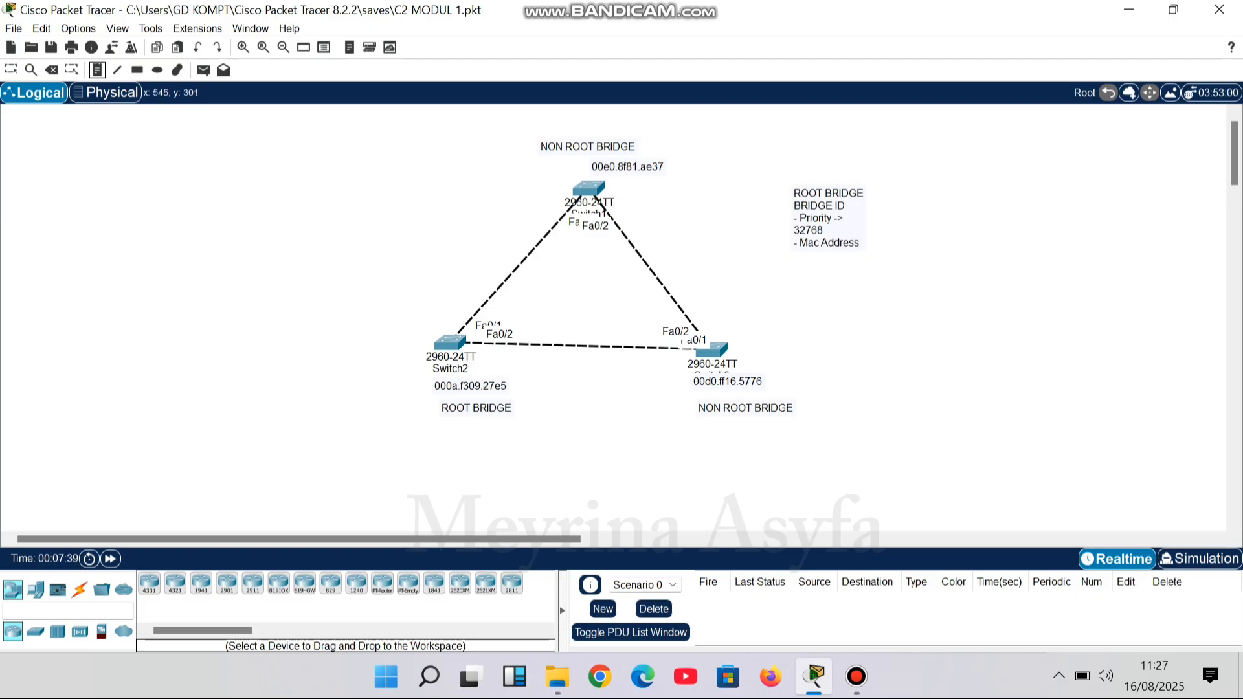
click(470, 287)
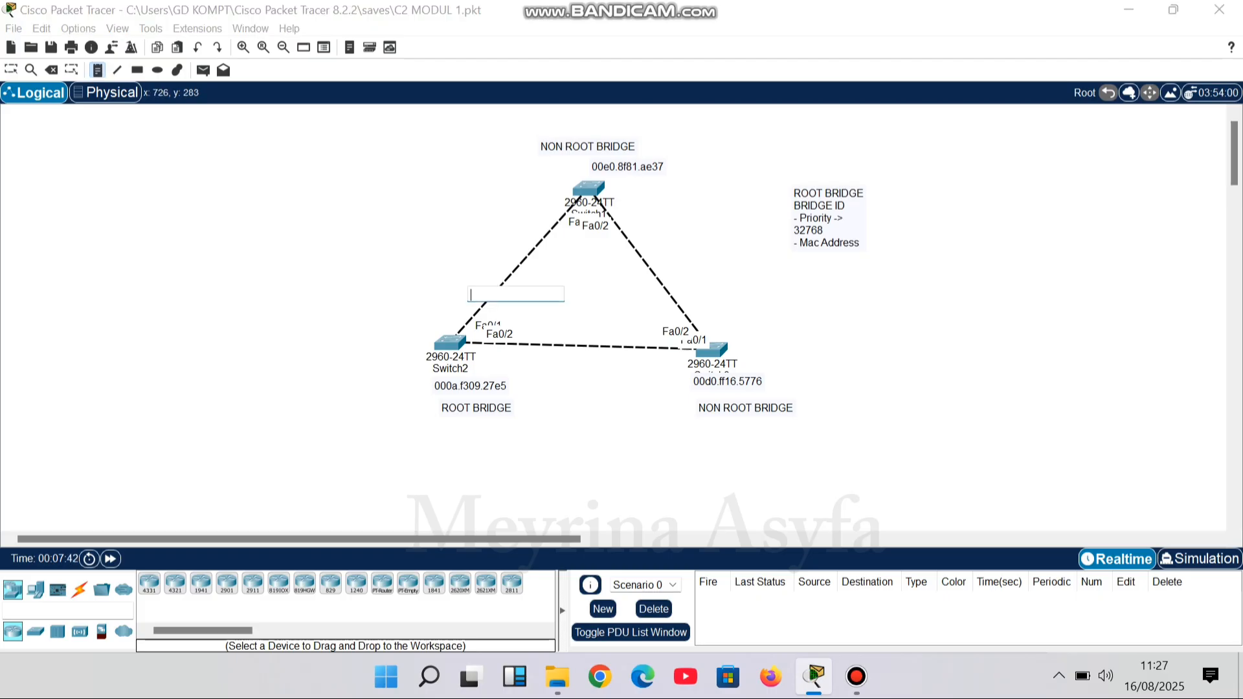
text(DE)
key(BackSpace)
key(BackSpace)
key(BackSpace)
text(designated)
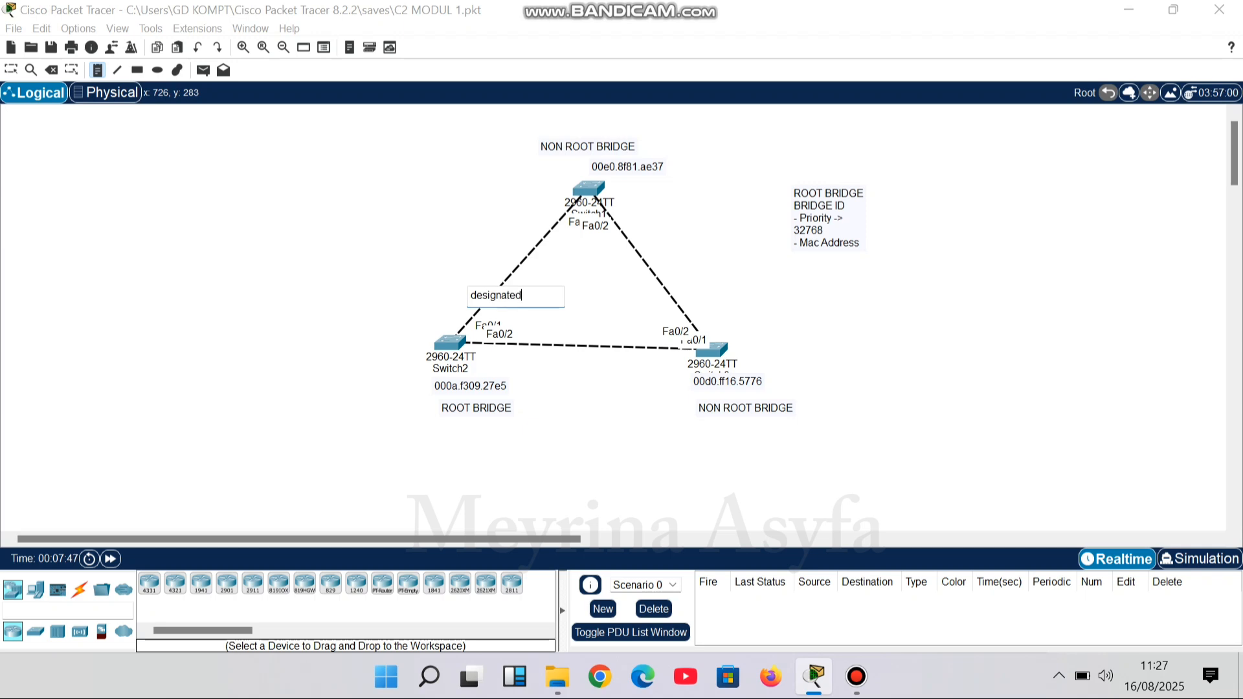
text( port)
Add a "designated port" note beside Switch2's Fa0/2 label, under the link to Switch3.
click(523, 356)
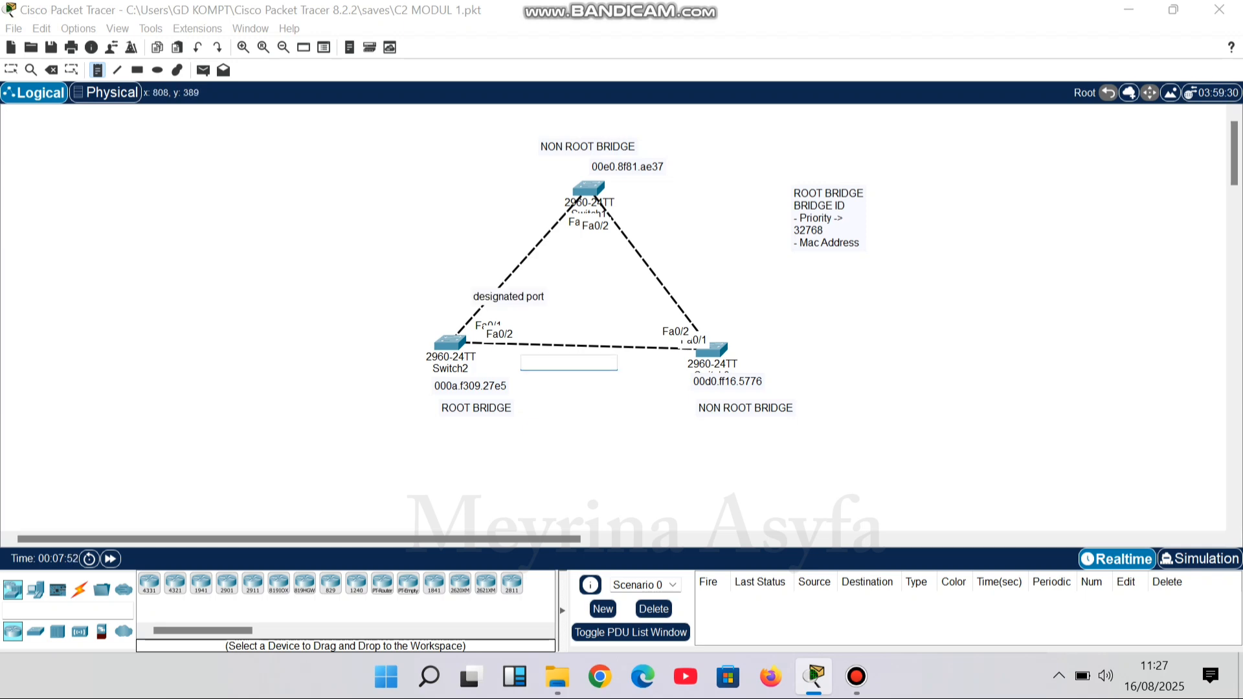
text(designated )
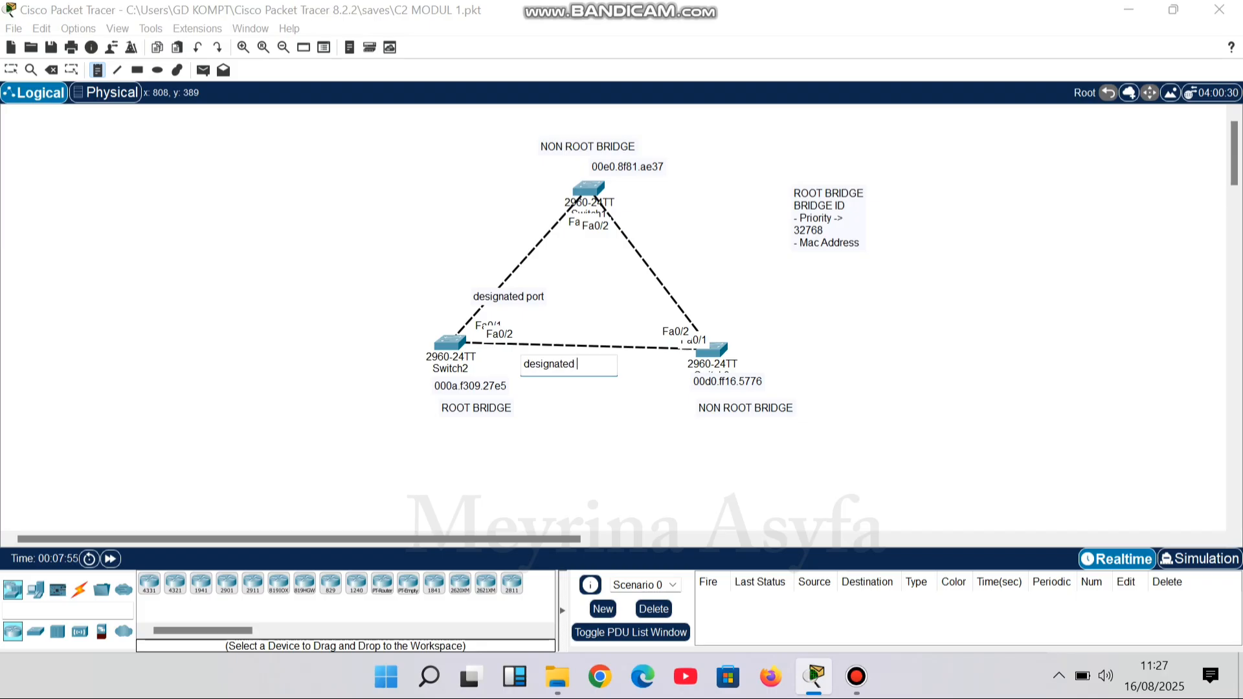
text(port)
click(591, 378)
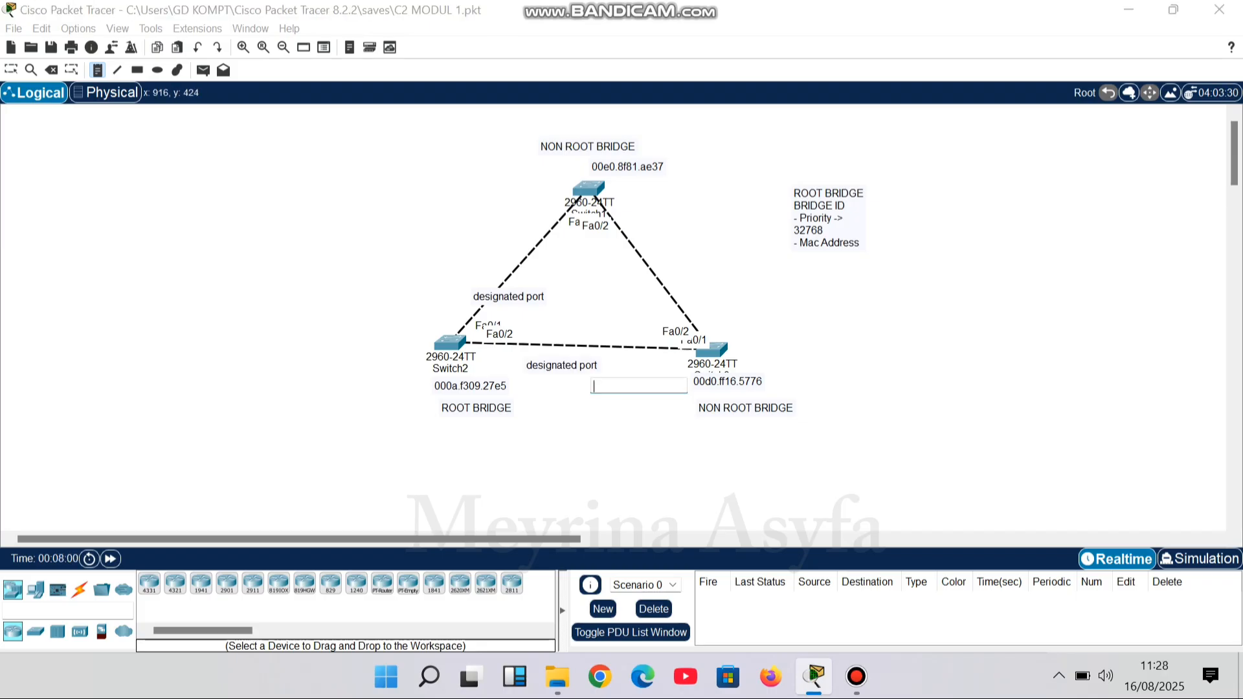
click(551, 360)
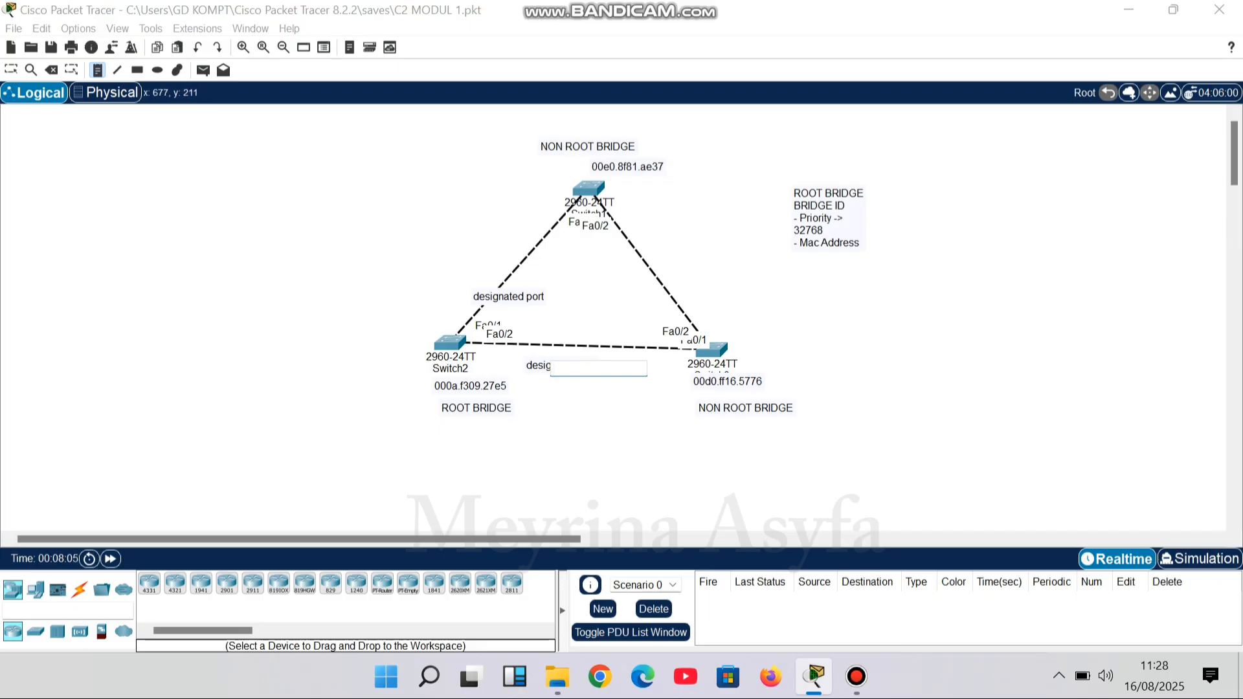
click(702, 254)
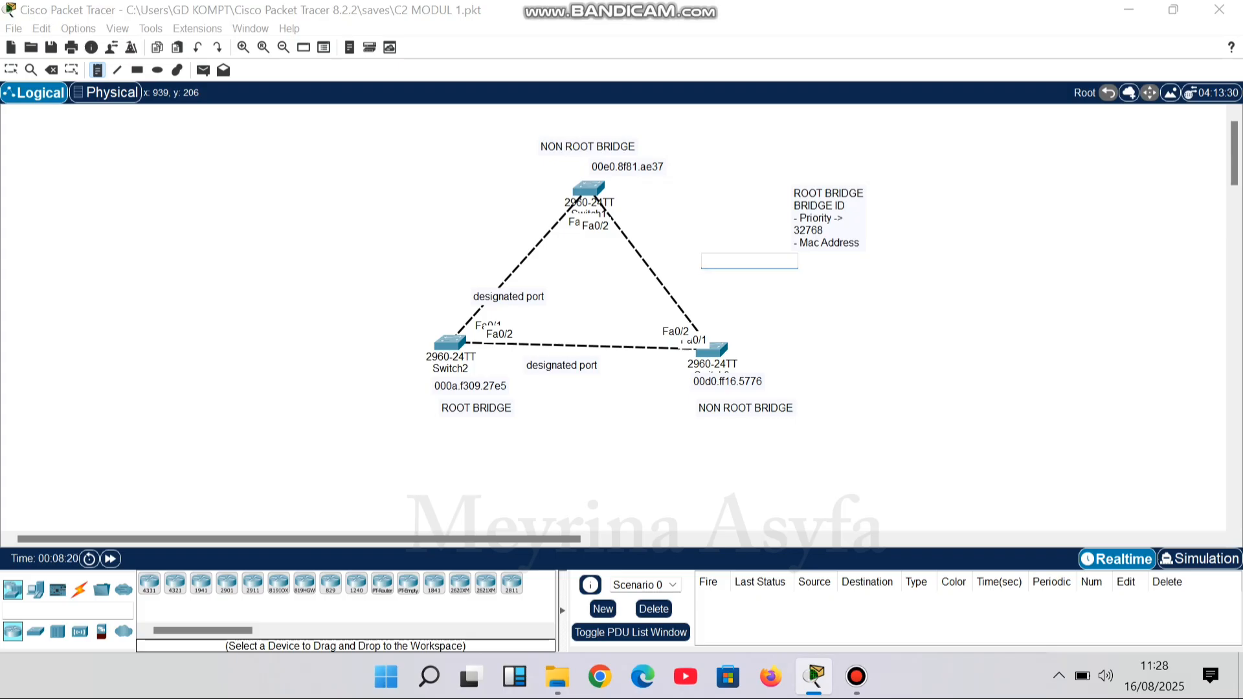
click(11, 69)
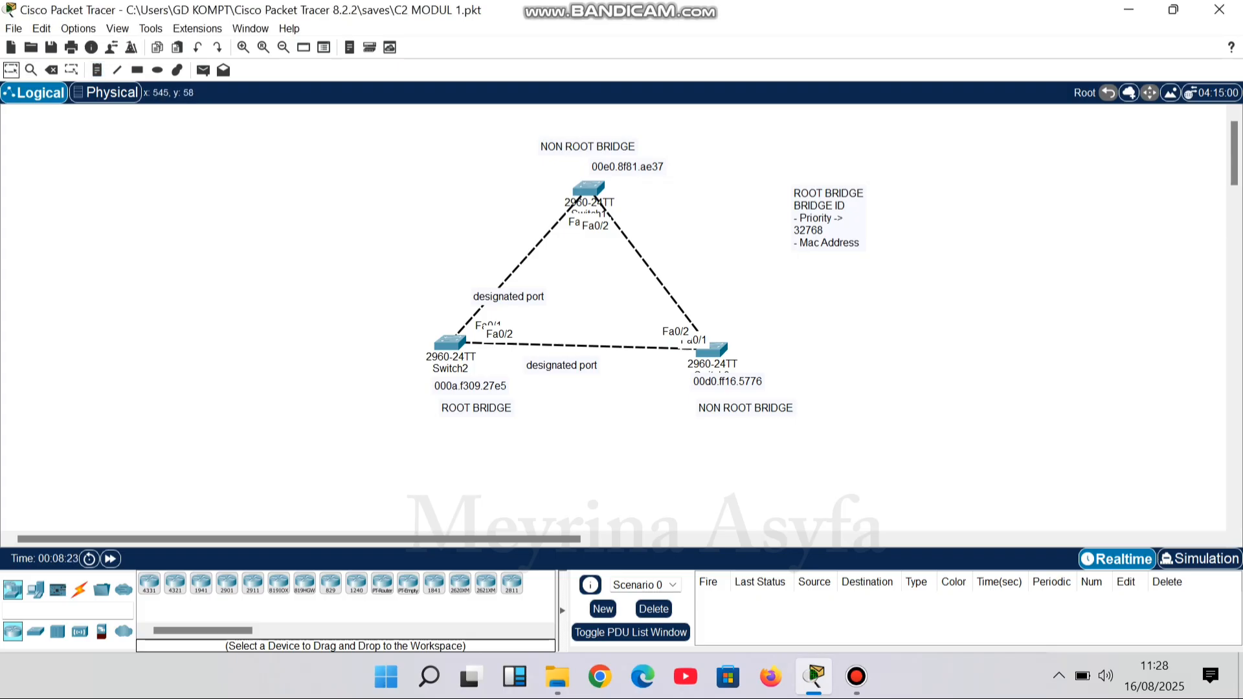
Nudge Switch1 slightly down and left, and add a "root port" note beside its end of the link to Switch2.
mouse_move(590, 184)
mouse_down()
mouse_move(595, 165)
mouse_move(586, 187)
mouse_up()
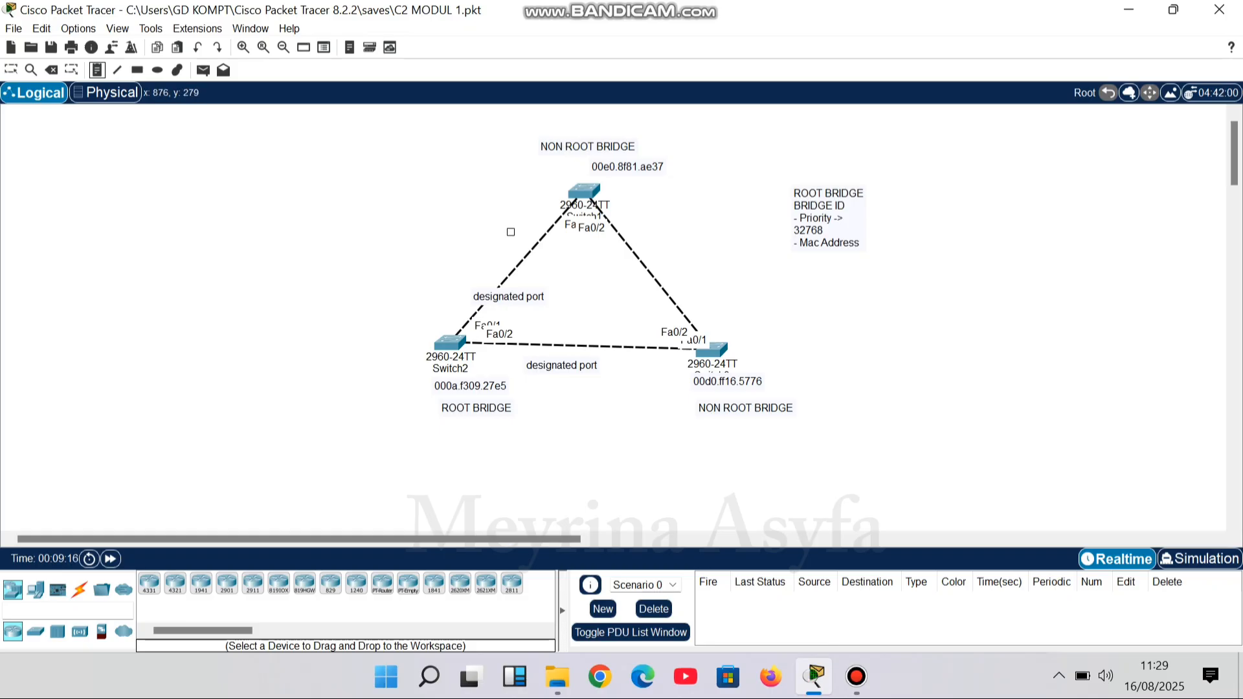
click(516, 222)
text(root oor)
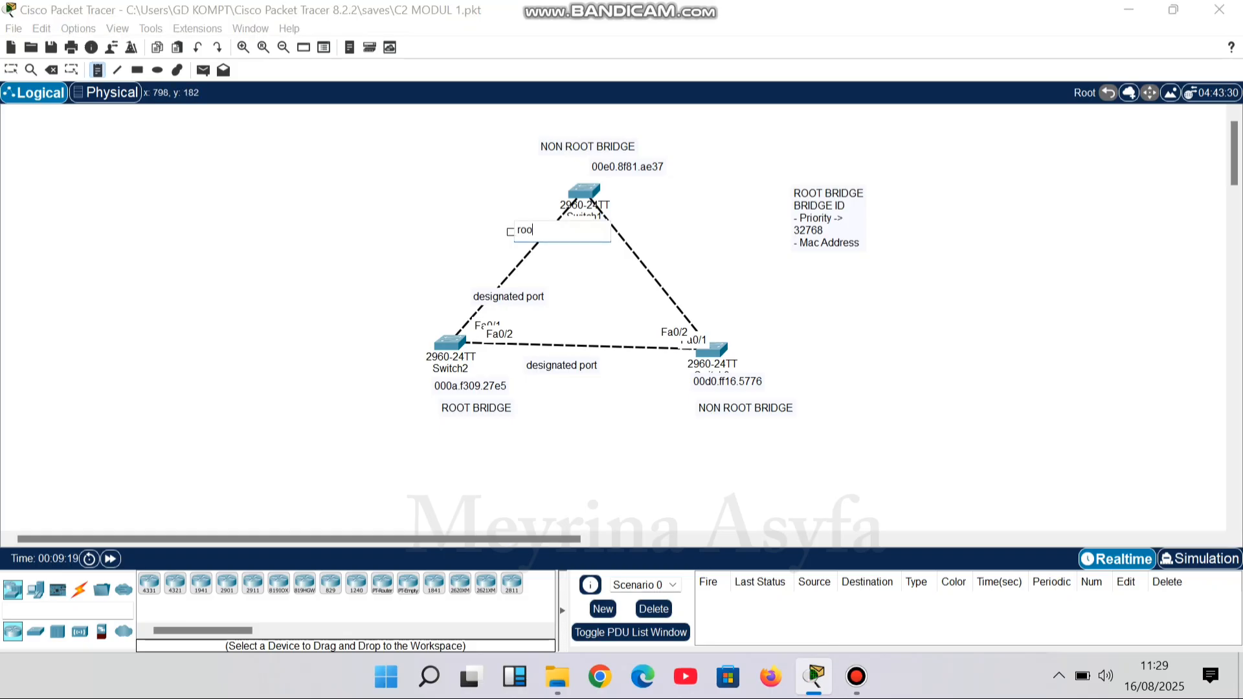
key(BackSpace)
key(BackSpace)
text(por)
Add a "root port" note beside Switch3, under its end of the link to Switch2.
click(640, 358)
text(roo)
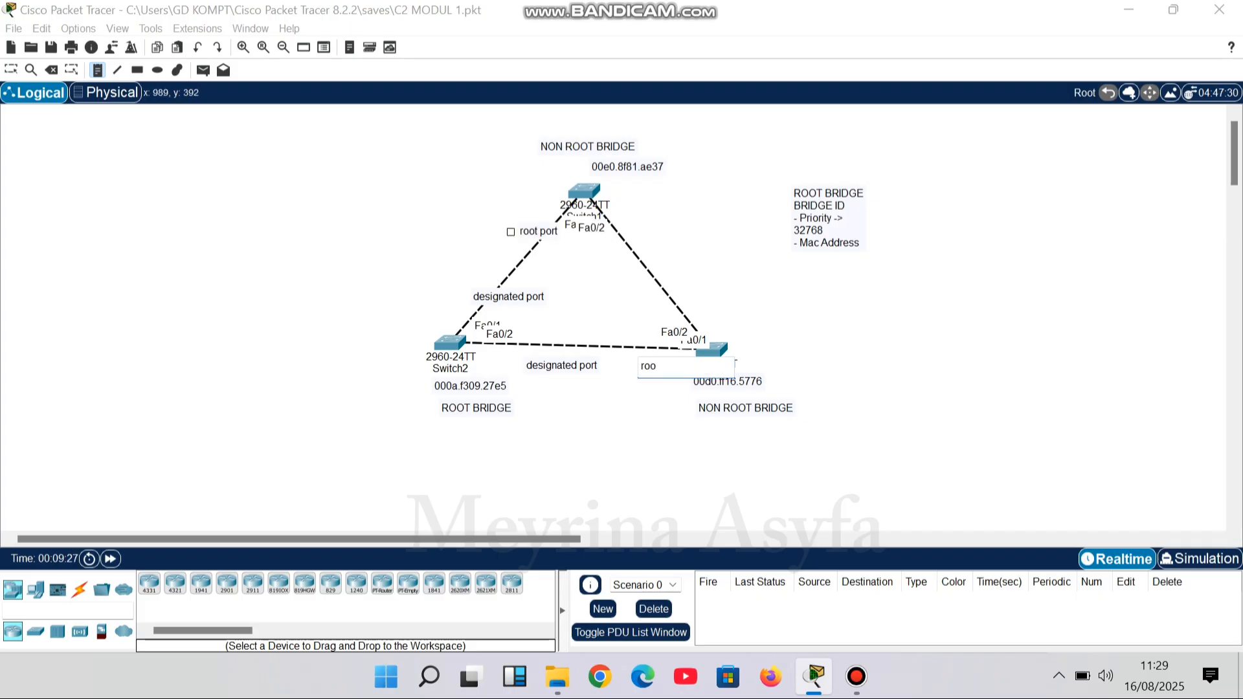
text(t port)
click(11, 70)
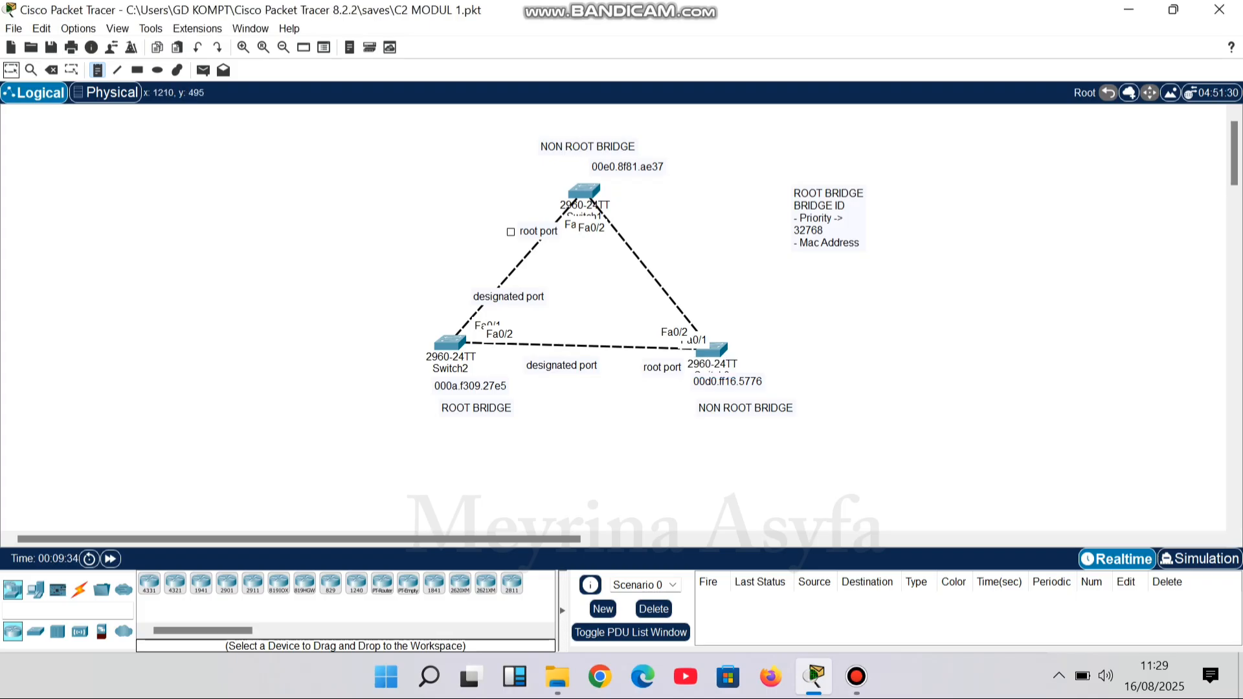
click(659, 362)
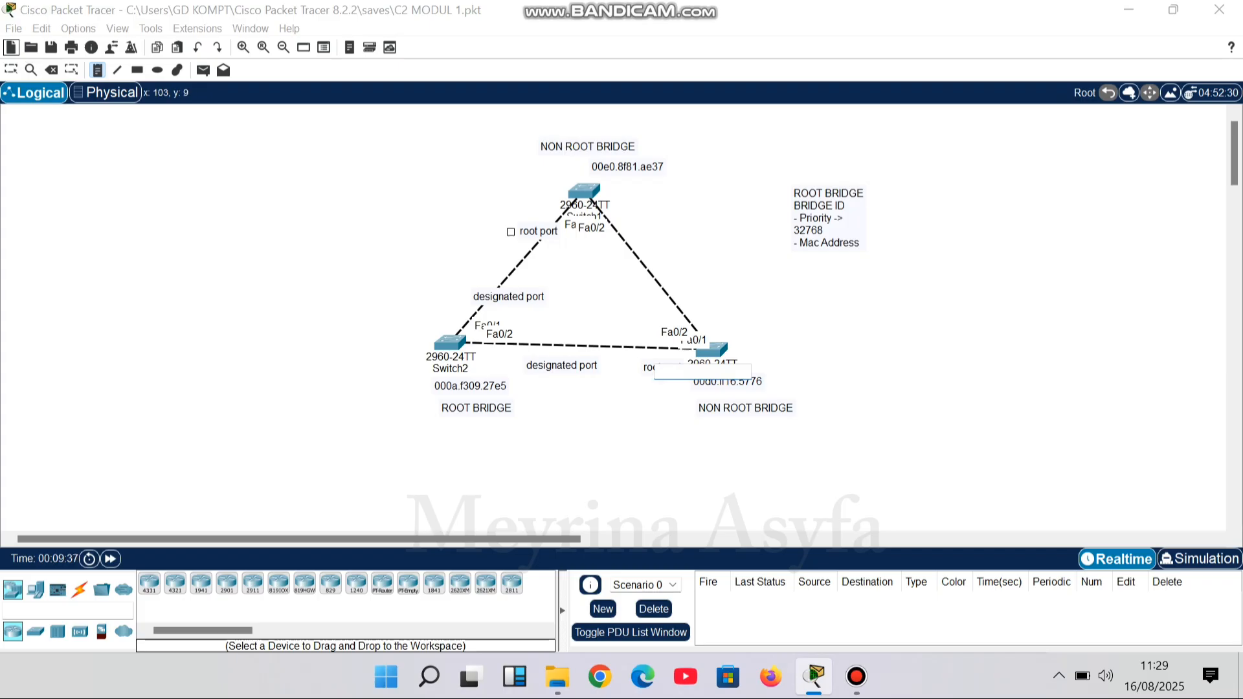
Move Switch3's "root port" note slightly up toward its link and shift Switch1's "root port" note slightly left.
click(11, 70)
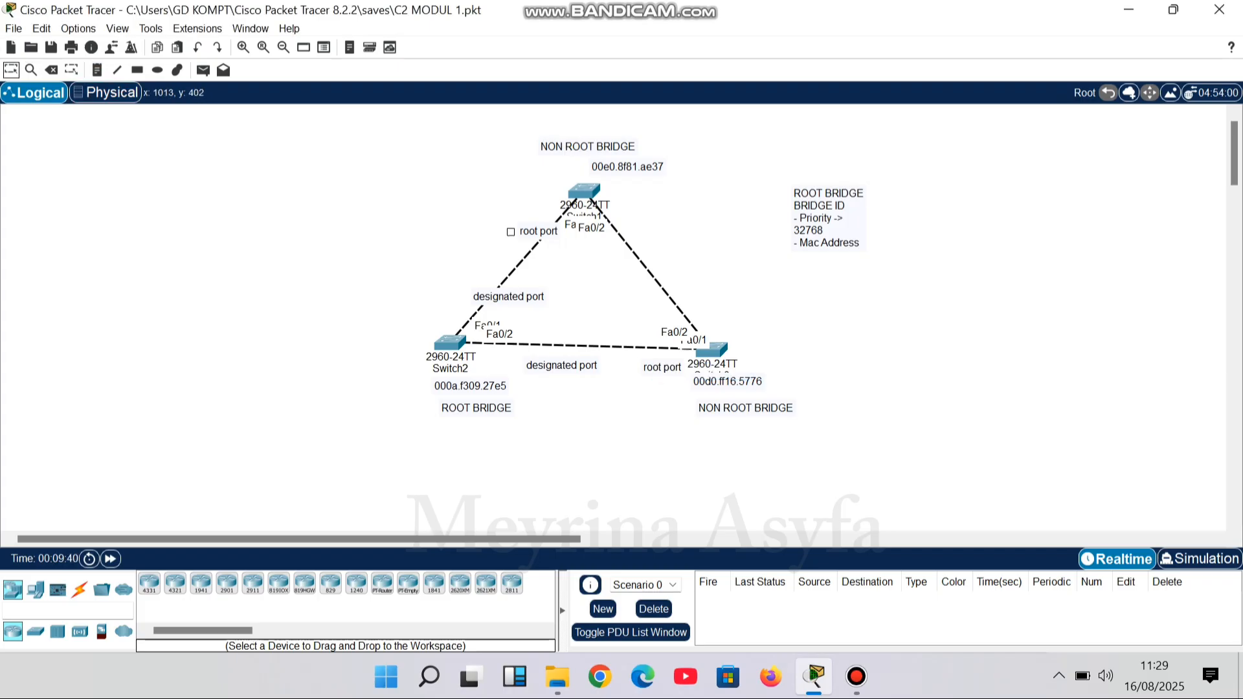
drag(658, 366, 659, 356)
drag(537, 232, 523, 232)
click(934, 200)
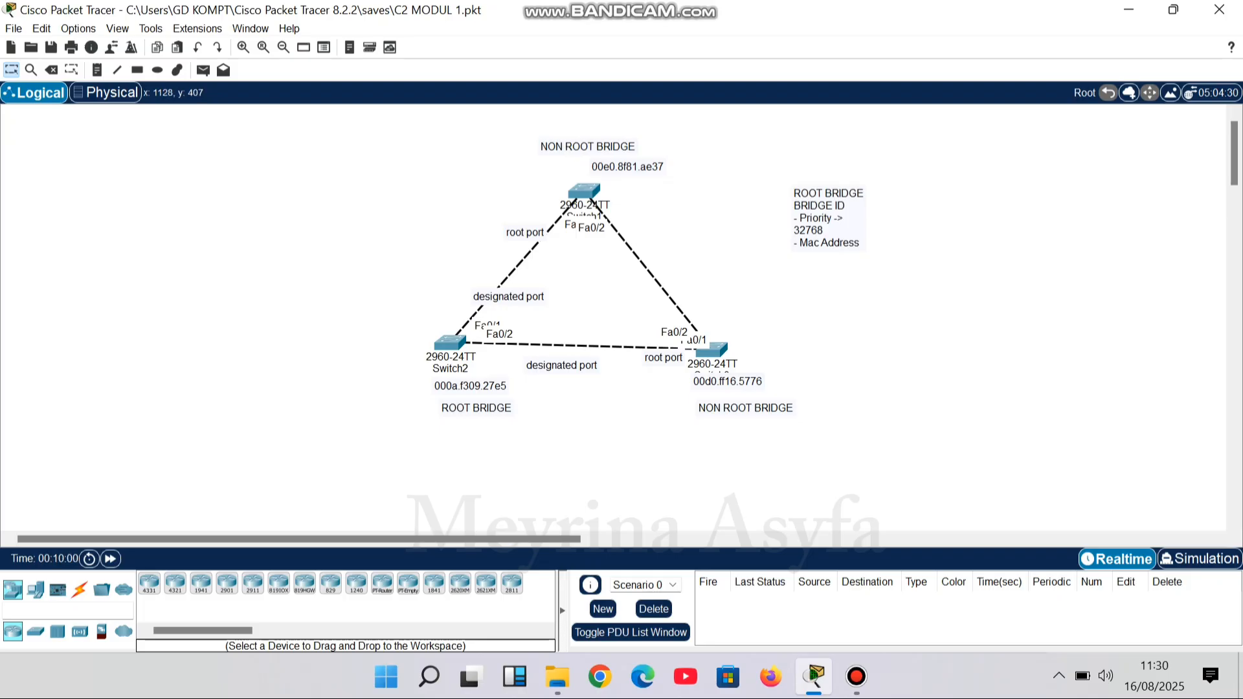
Add a "designated port" note above Switch3's Fa0/2 label, on the link to Switch1.
mouse_move(713, 350)
click(97, 70)
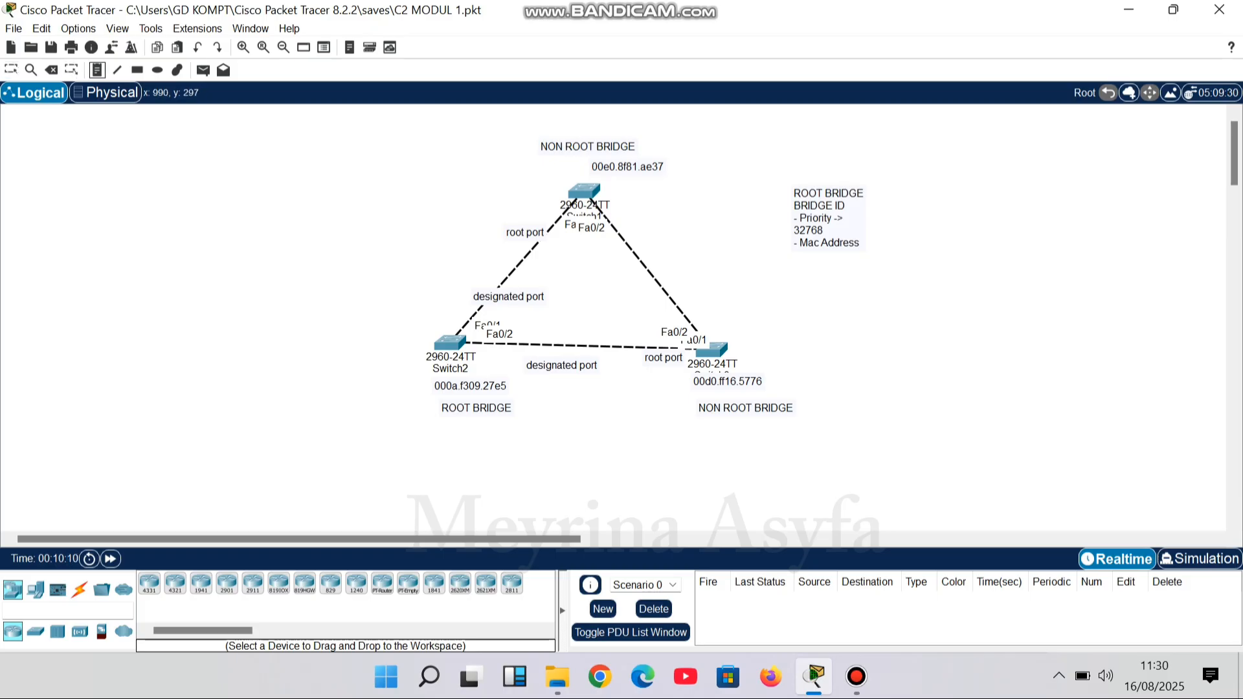
click(655, 299)
text(des)
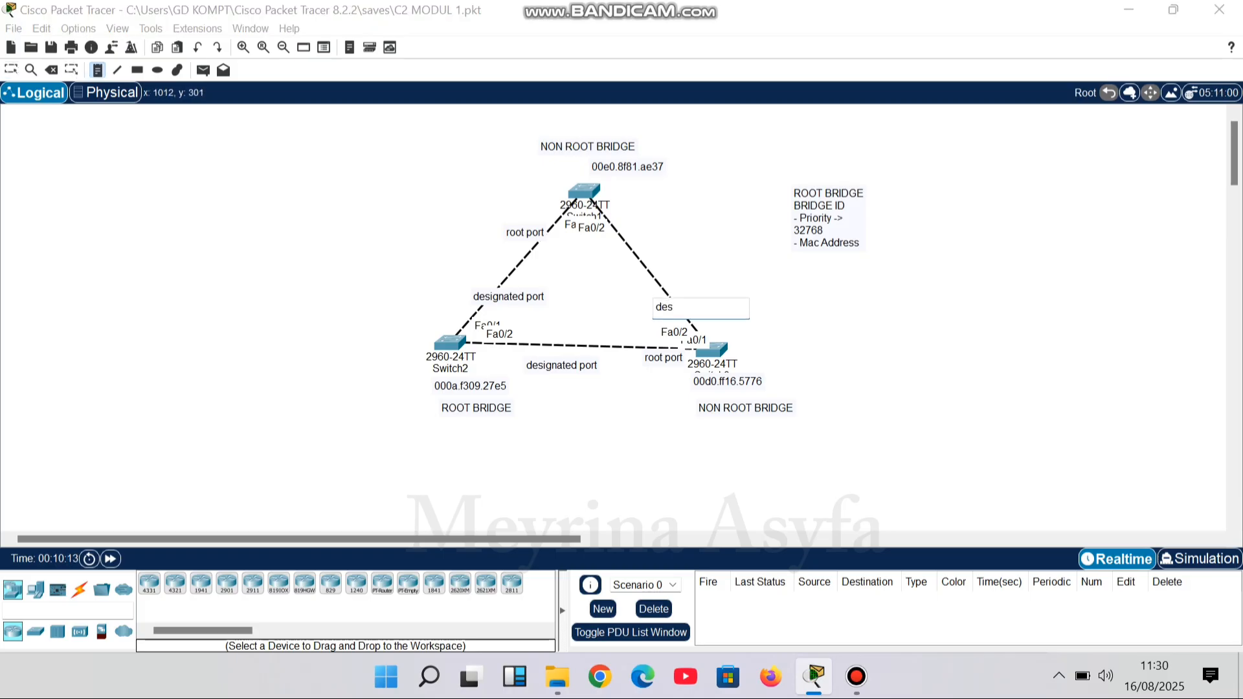
text(ignated port)
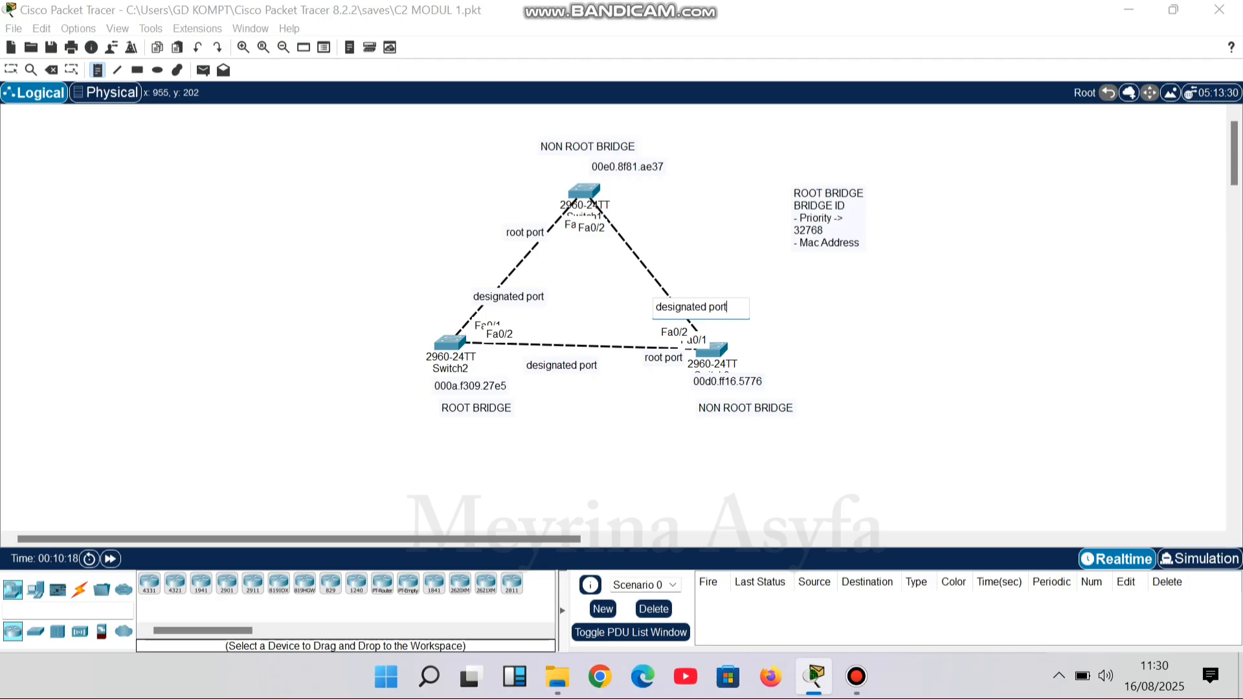
Add an "alternate port" note below Switch1's Fa0/2 label, on the link to Switch3.
click(602, 251)
text(alt)
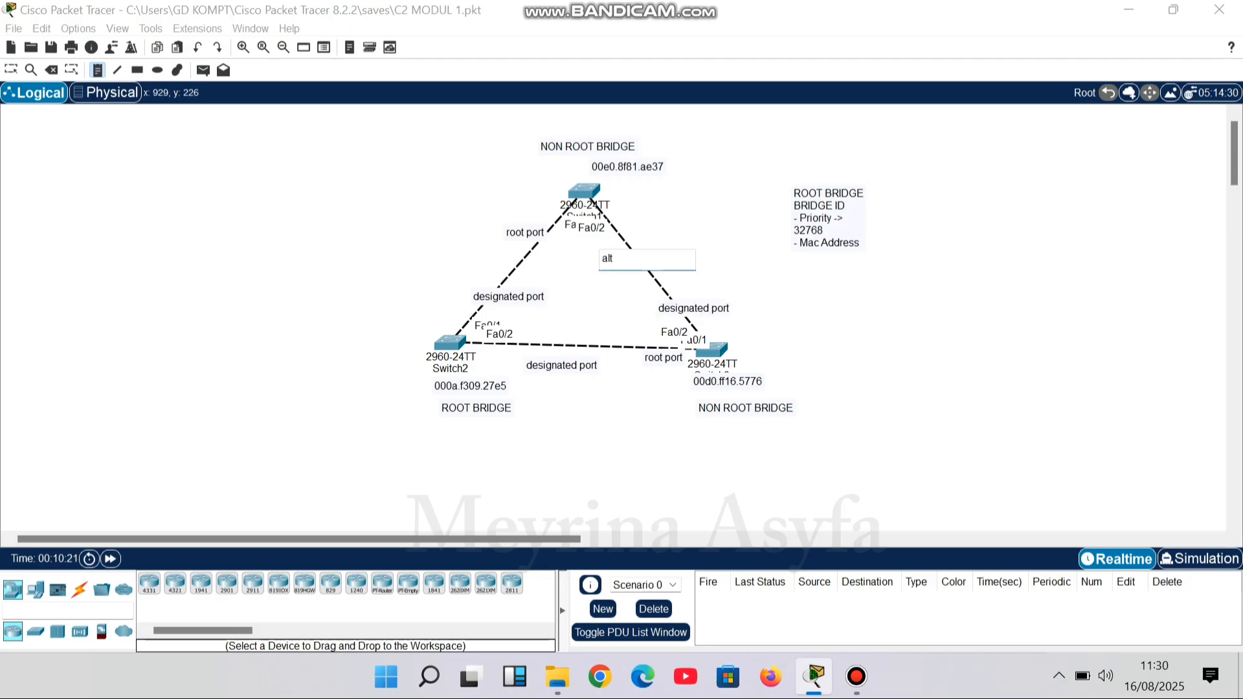
text(ernate port)
key(Escape)
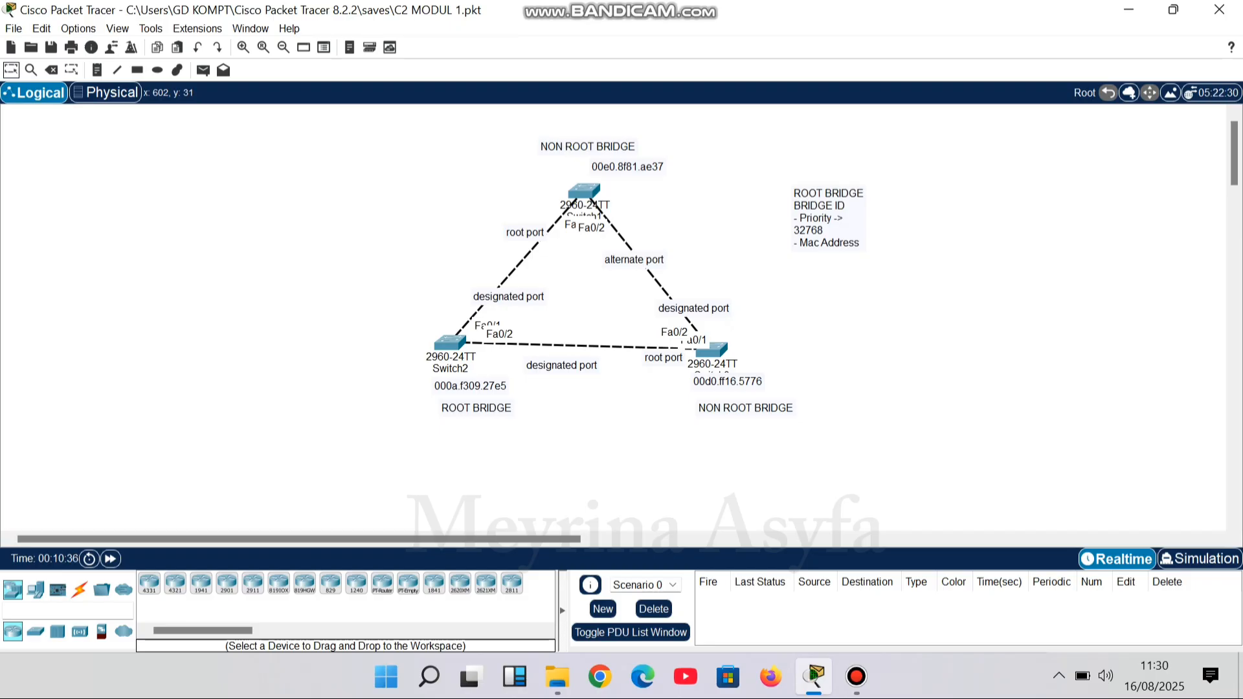
Turn on Show Link Lights in the program preferences and close them.
click(78, 29)
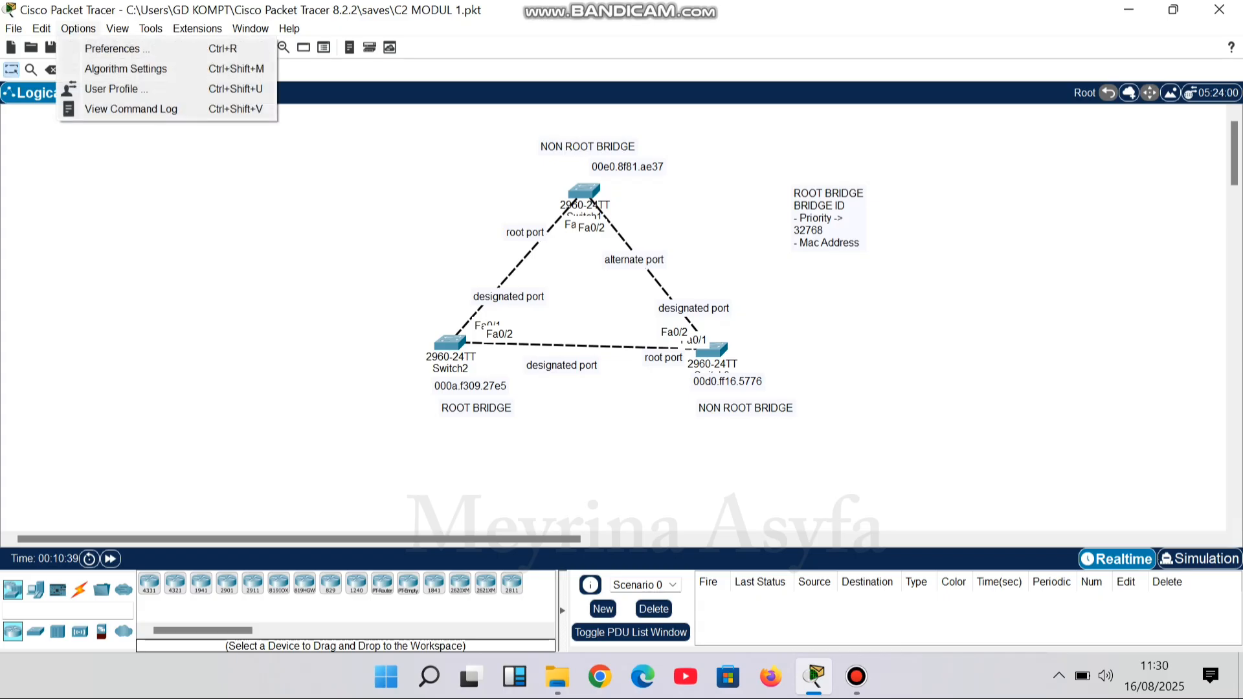
click(78, 29)
click(78, 29)
click(117, 48)
click(623, 86)
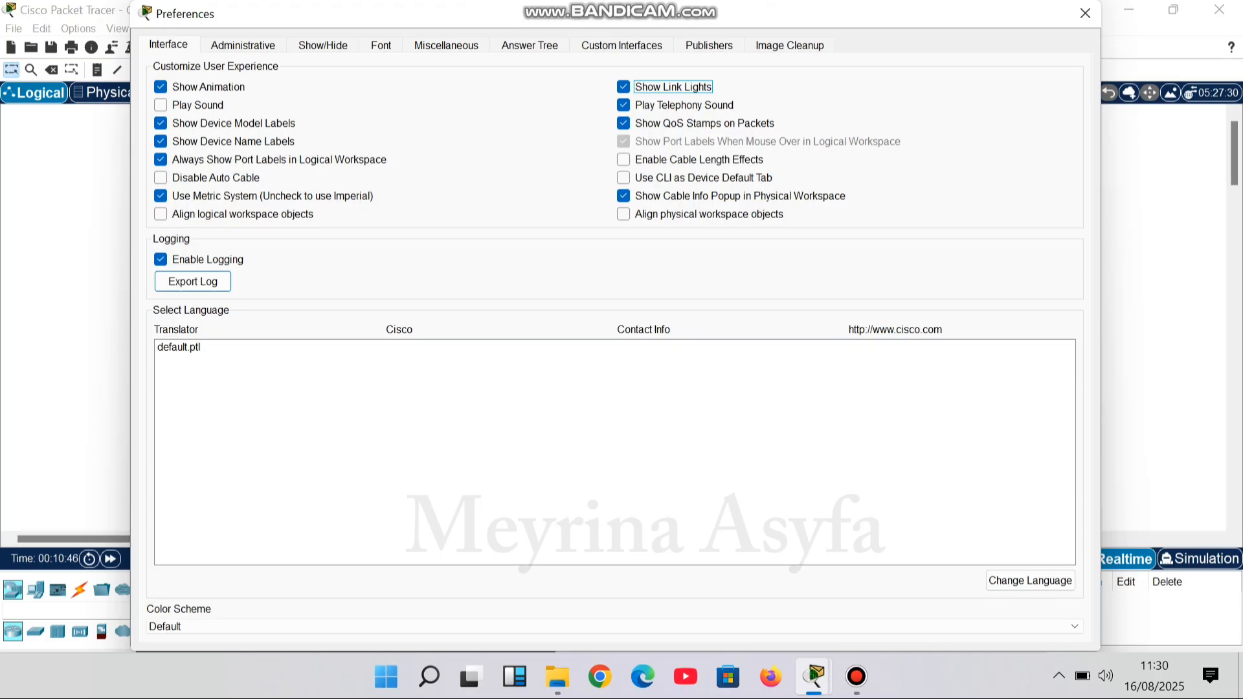
click(1085, 13)
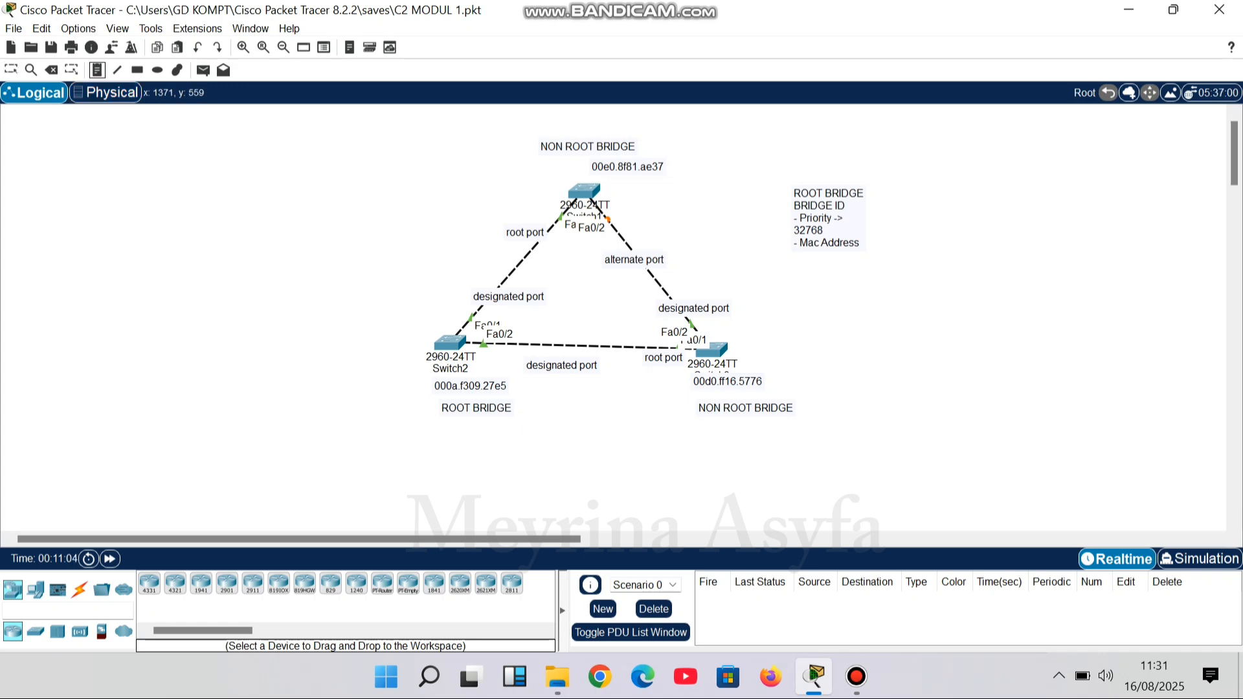
Add a "COST" note below the ROOT BRIDGE / BRIDGE ID note.
click(829, 352)
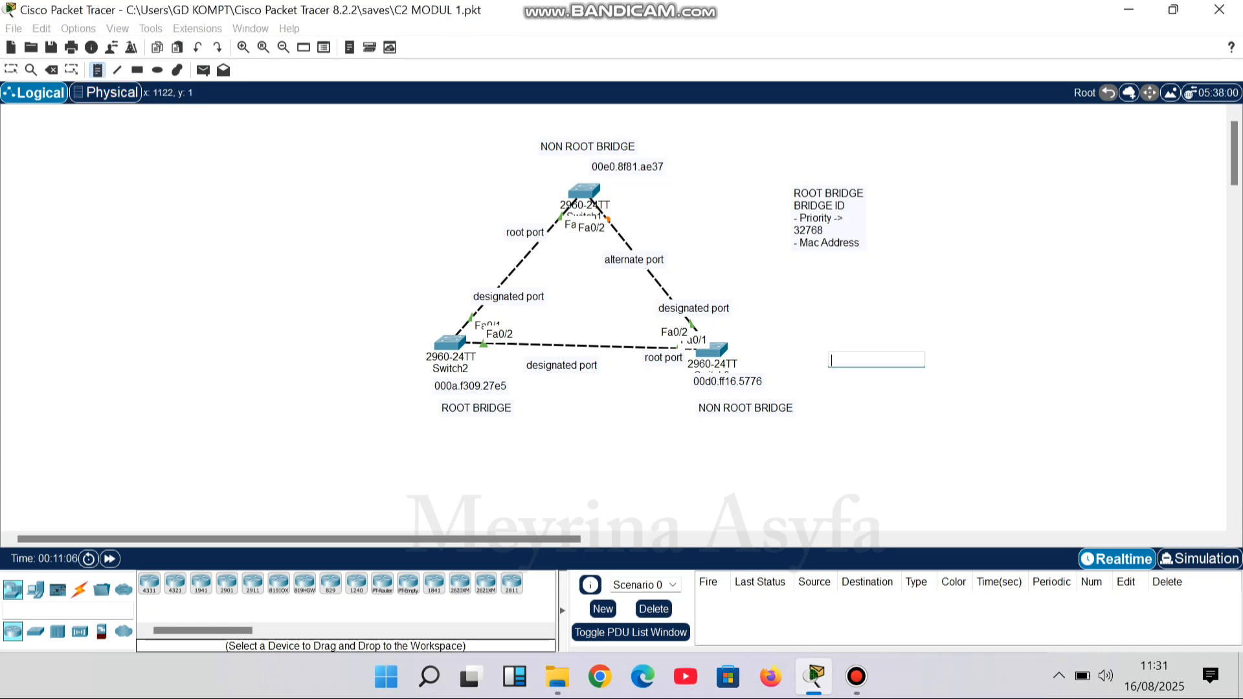
click(710, 11)
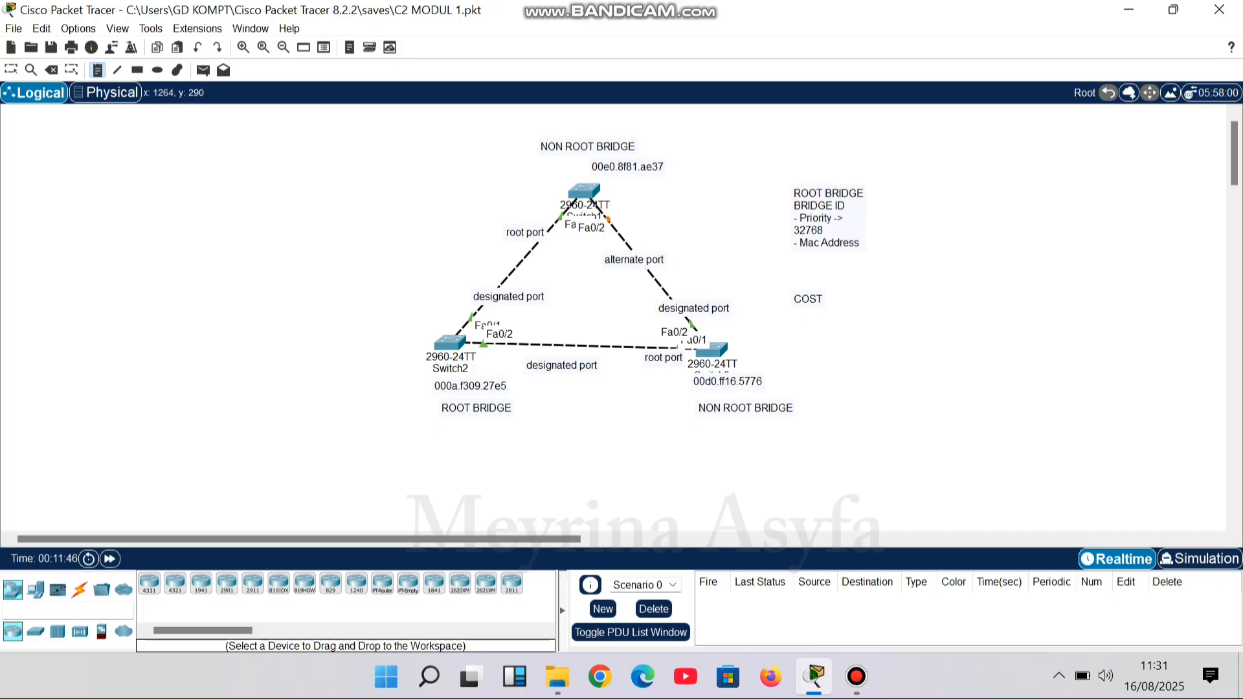
click(813, 295)
click(11, 69)
click(812, 303)
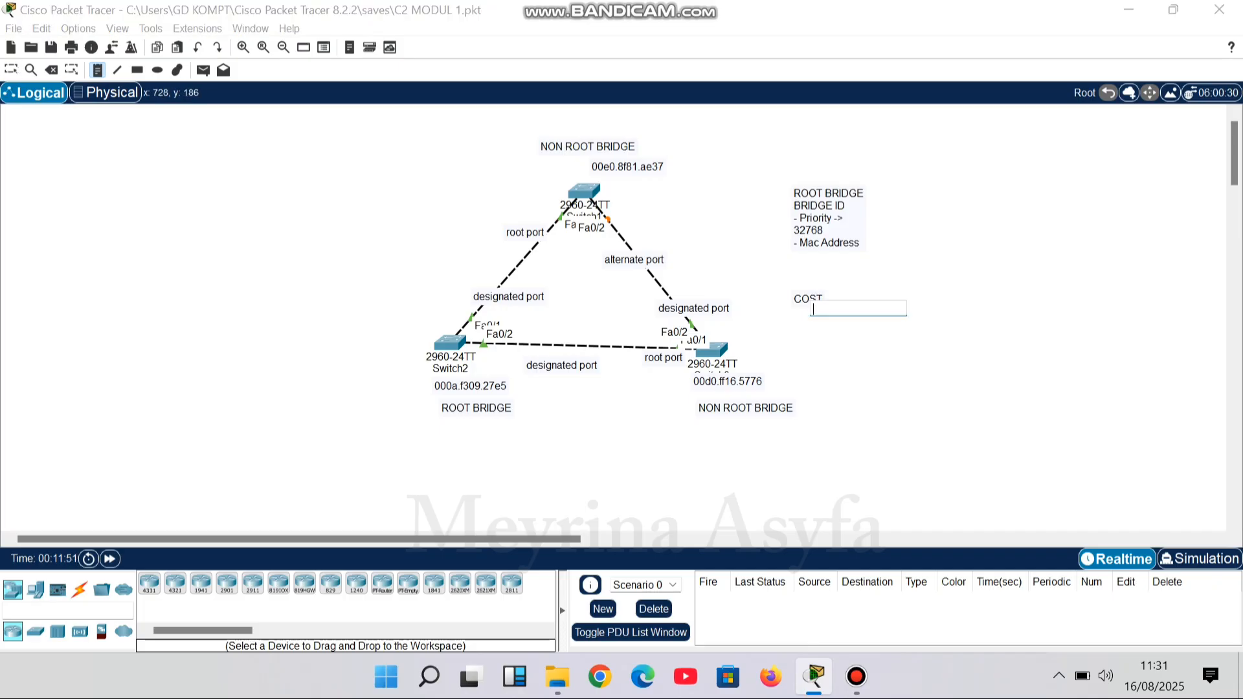
click(11, 69)
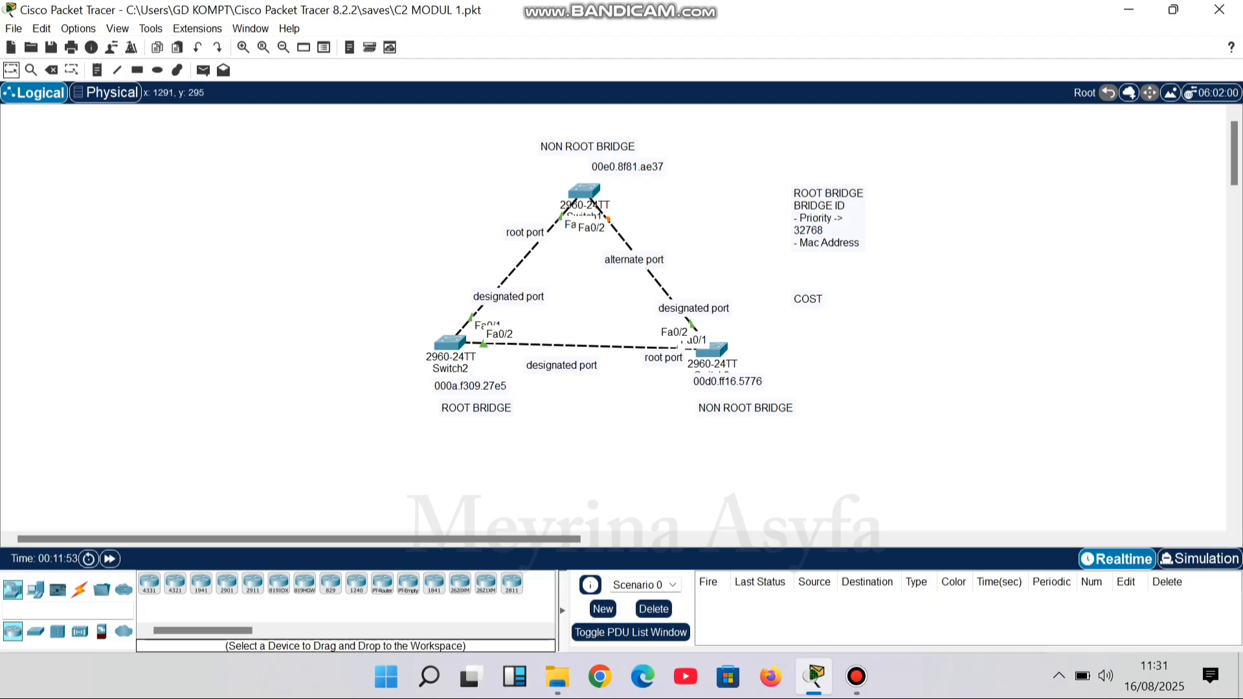
Extend the COST note with the lines "10Mb -> 100", "100Mb -> 19" and "1 Gb ->4".
click(815, 298)
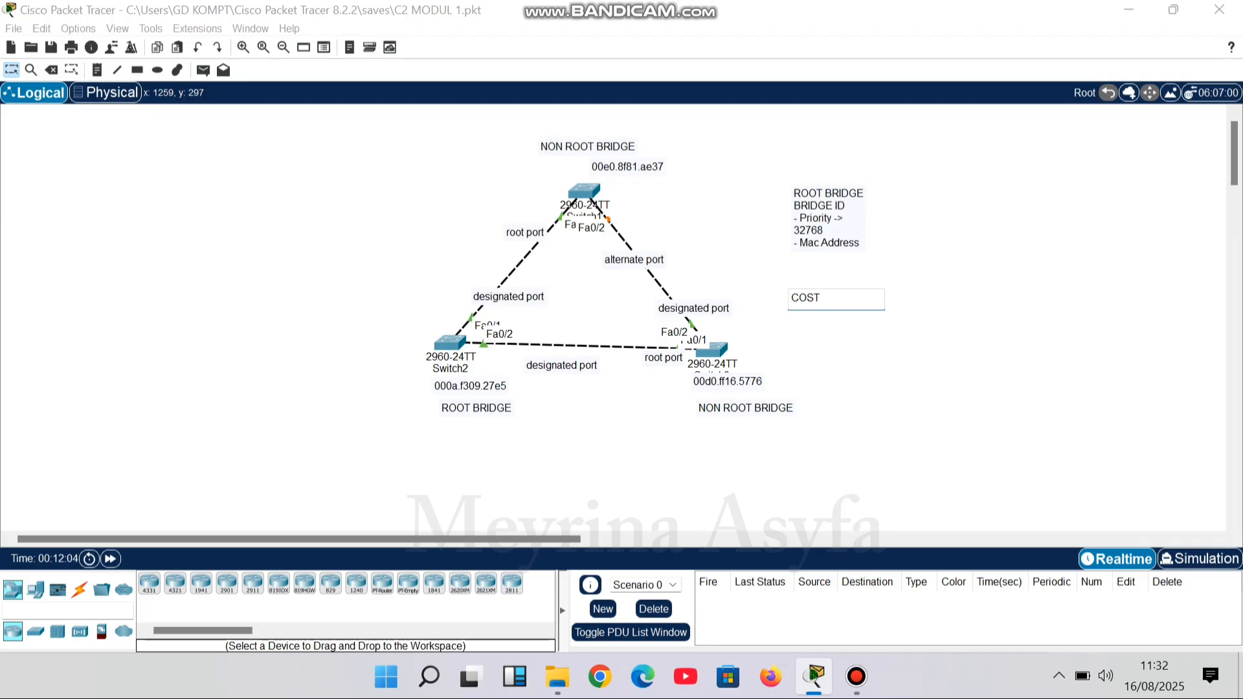
key(Return)
text(10Mb)
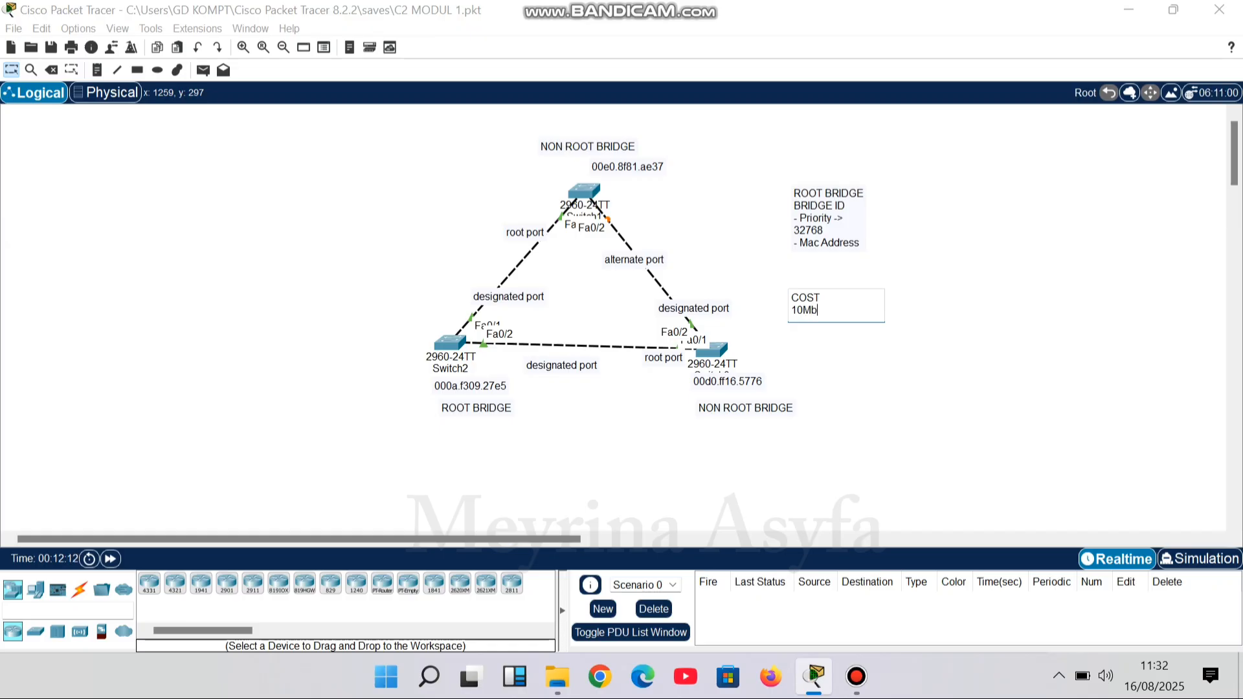
text( -)
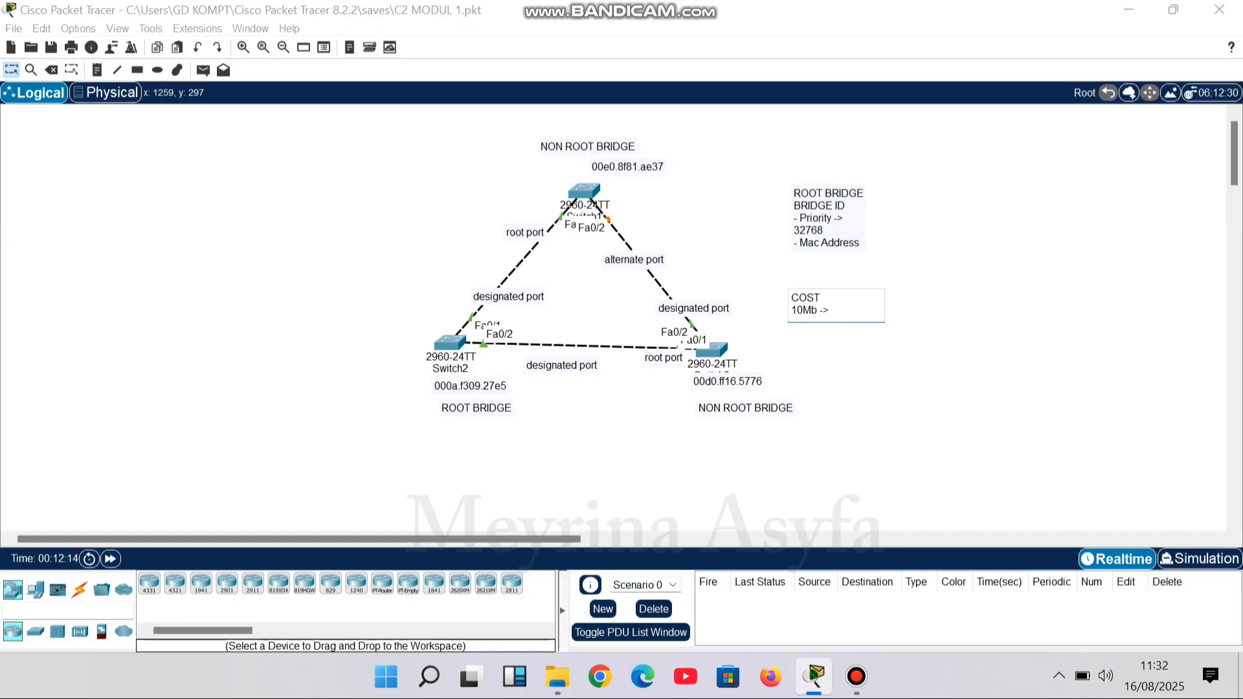
text(> 100)
key(Return)
text(100)
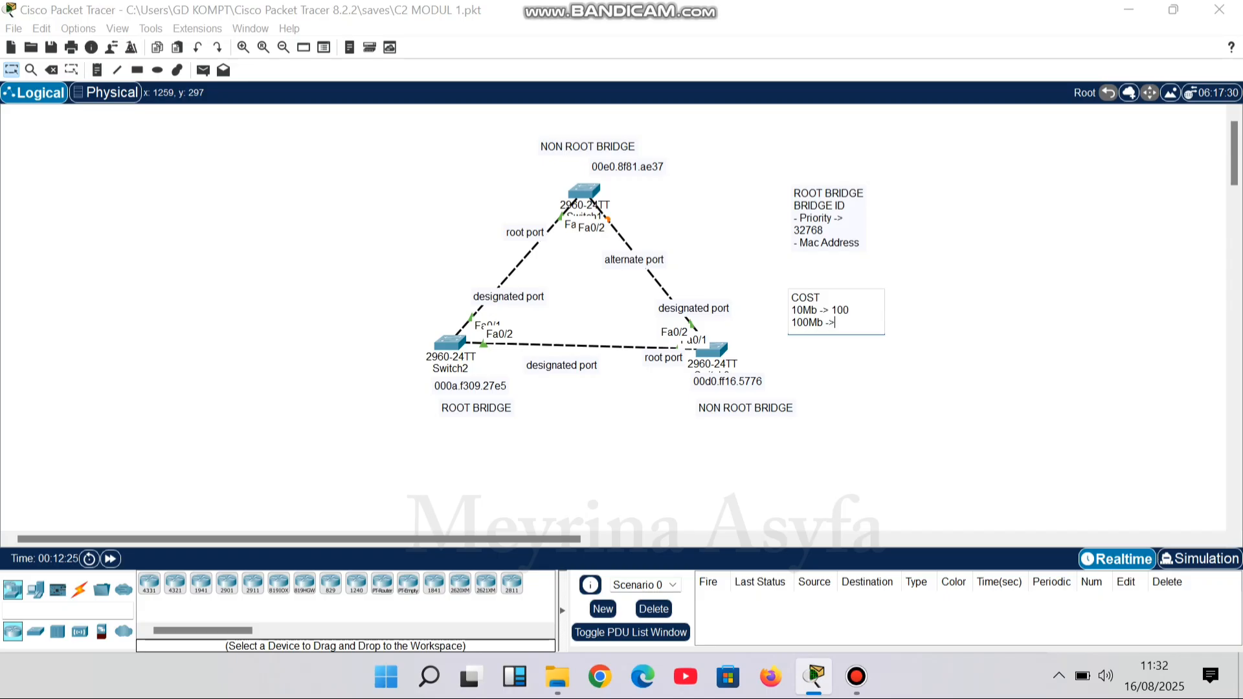
text(19)
key(Return)
text(1 G Gb ->4)
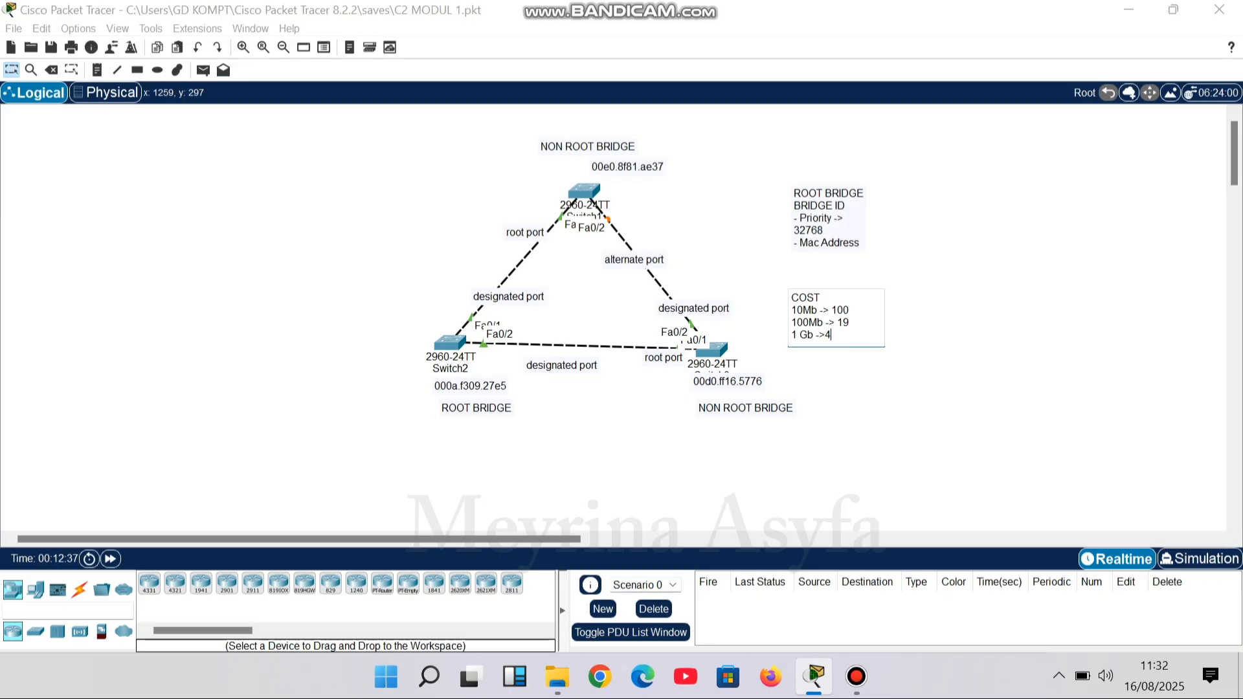
click(11, 48)
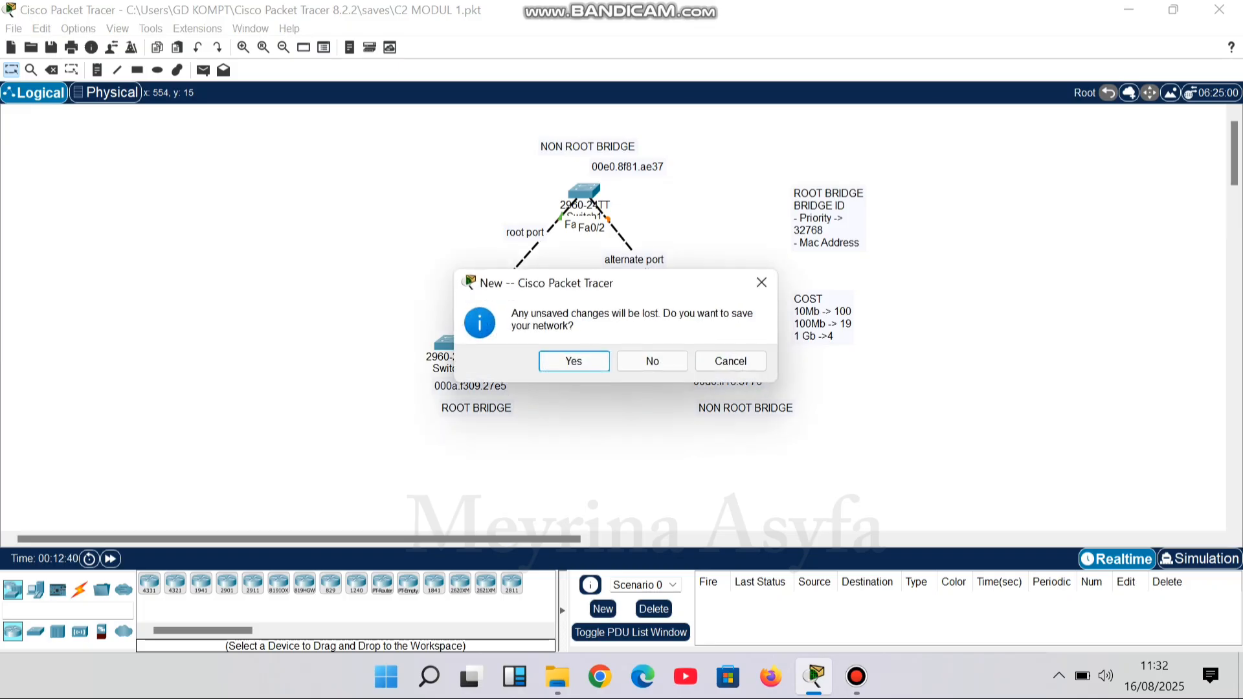
click(762, 283)
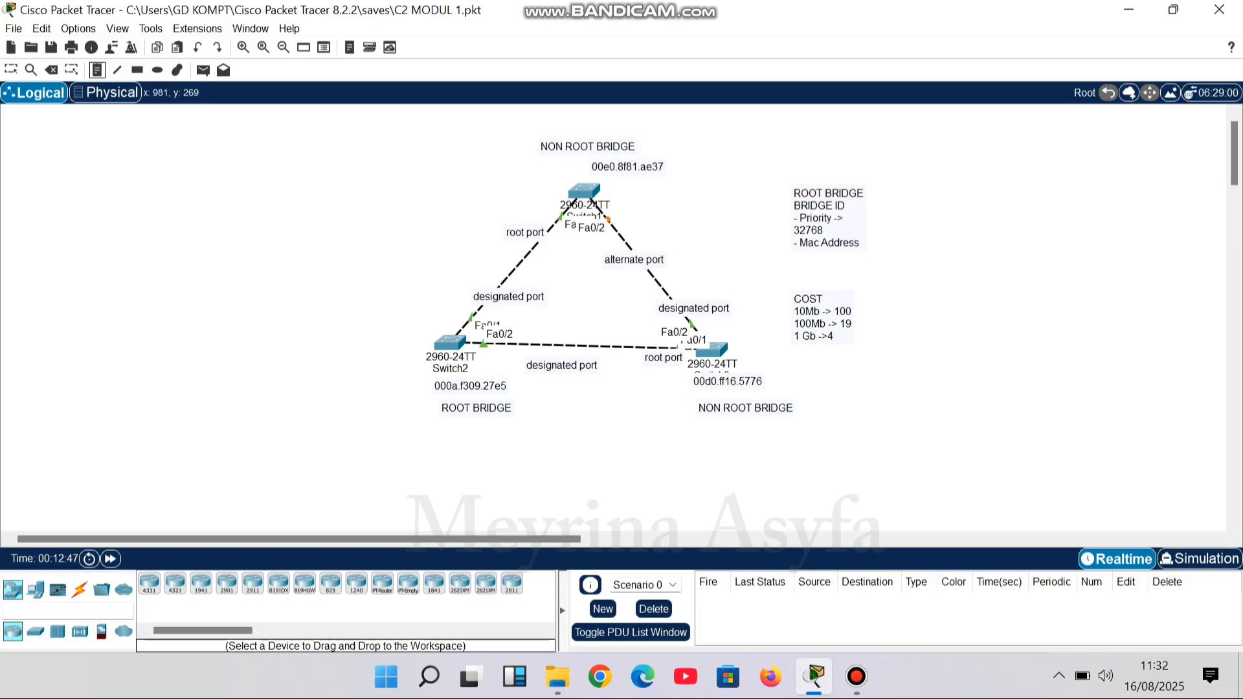
Add a "100Mb" note on the link between Switch1 and Switch3, between its two port-role notes.
click(643, 279)
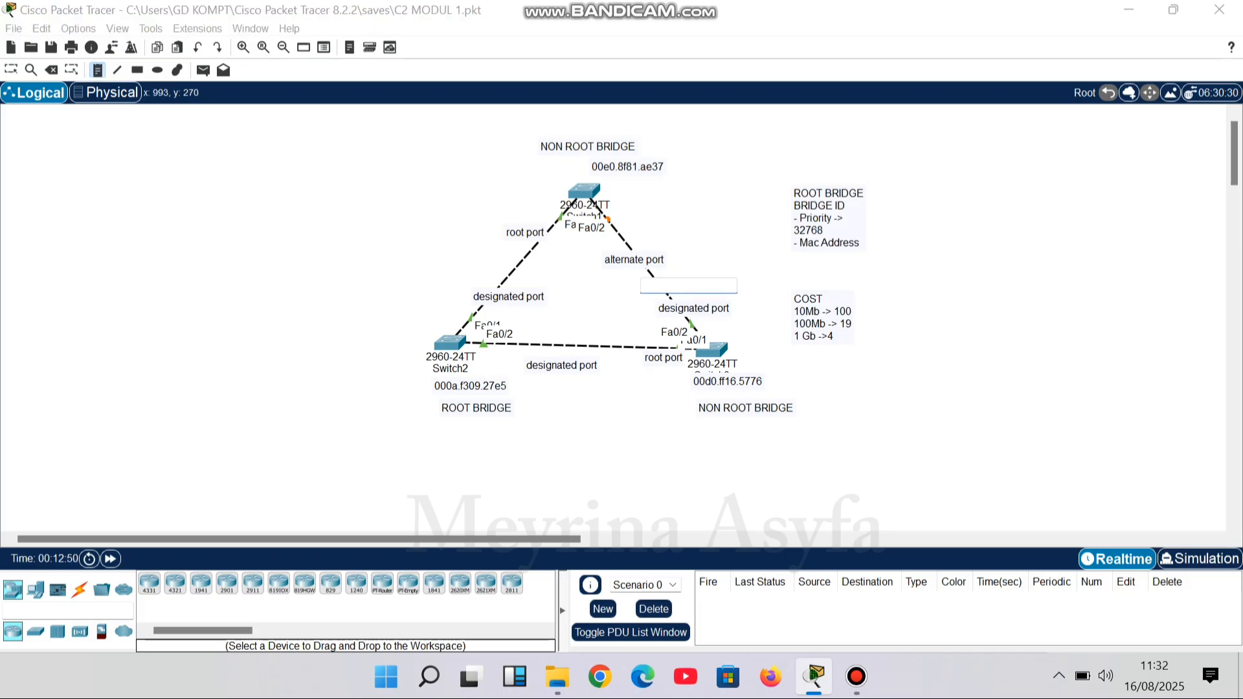
text(100 Mb)
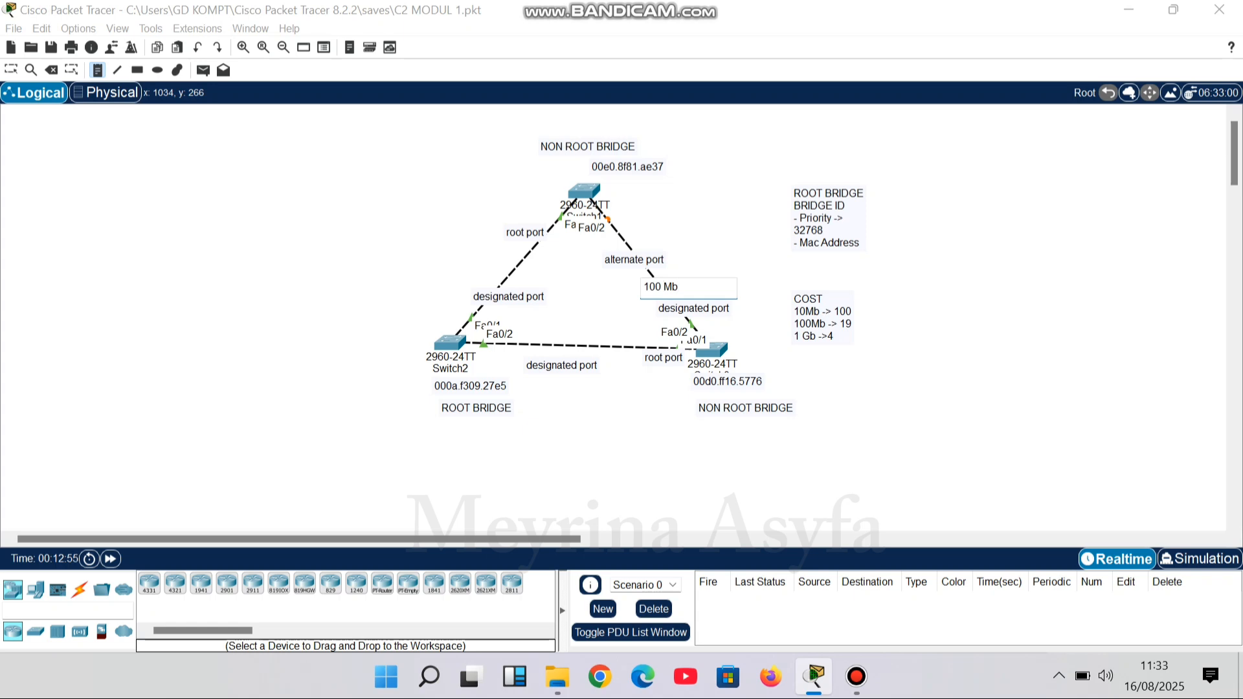
click(662, 287)
key(BackSpace)
Add "100Mb" notes on the Switch1–Switch2 link and on the Switch2–Switch3 link.
click(492, 257)
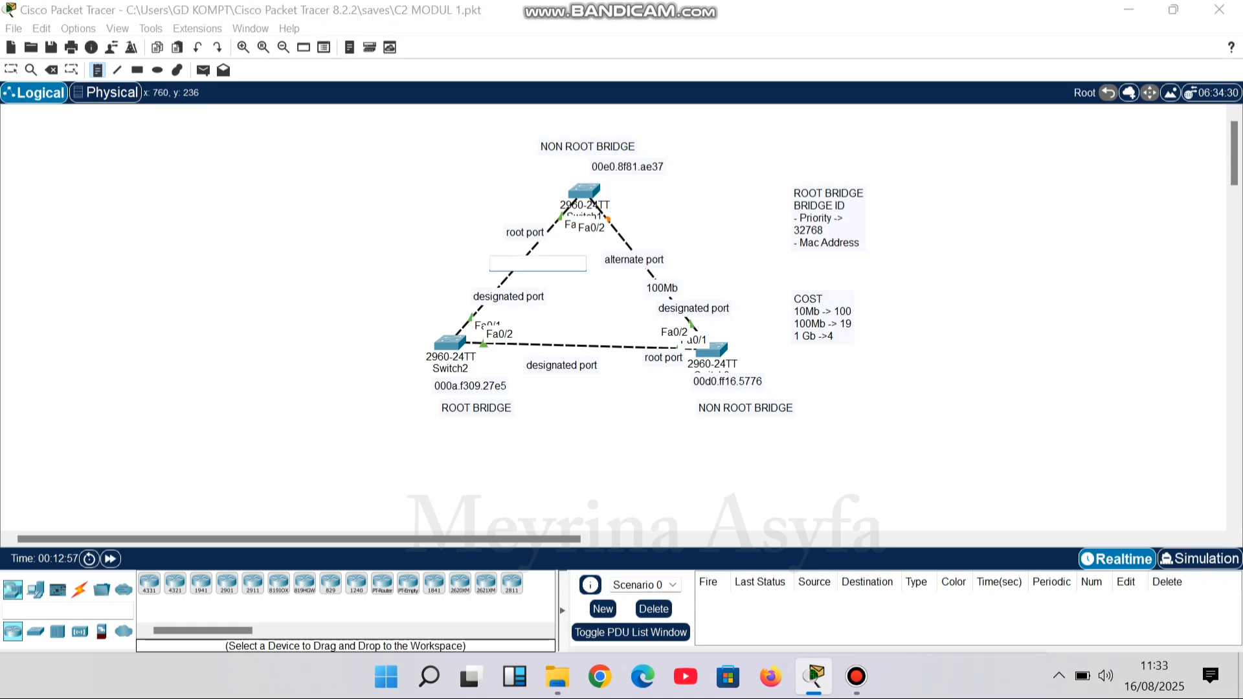
text(100Mb)
click(551, 344)
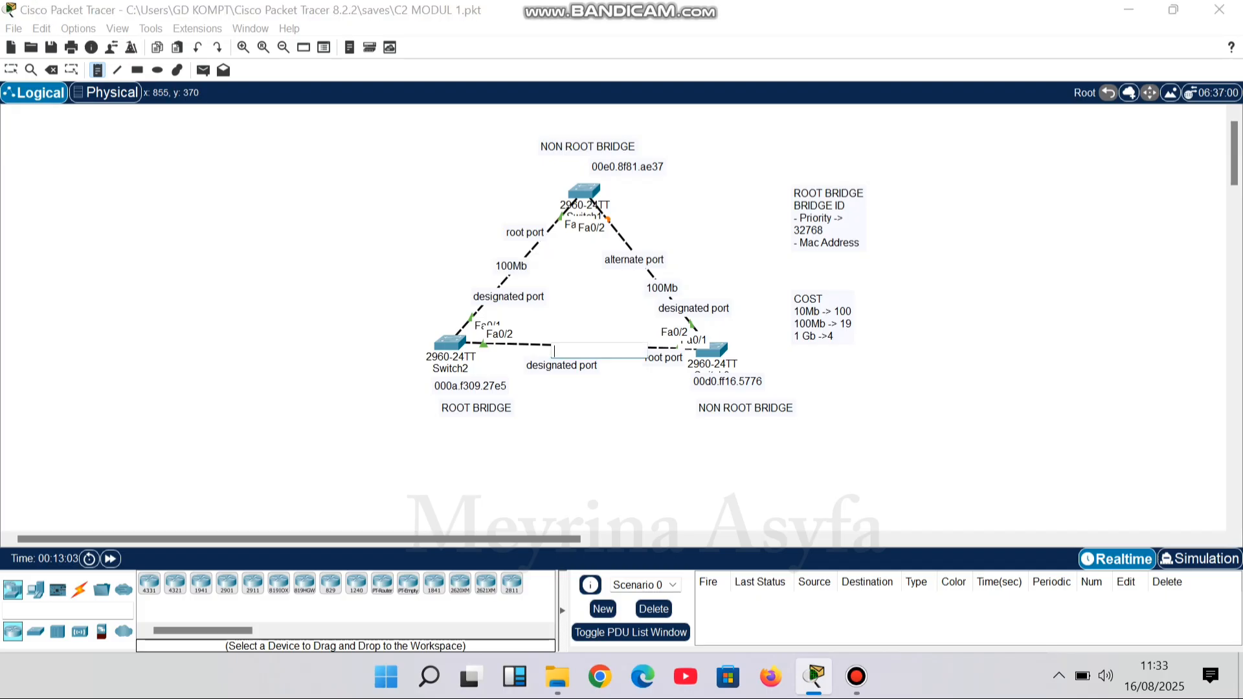
text(100Mb)
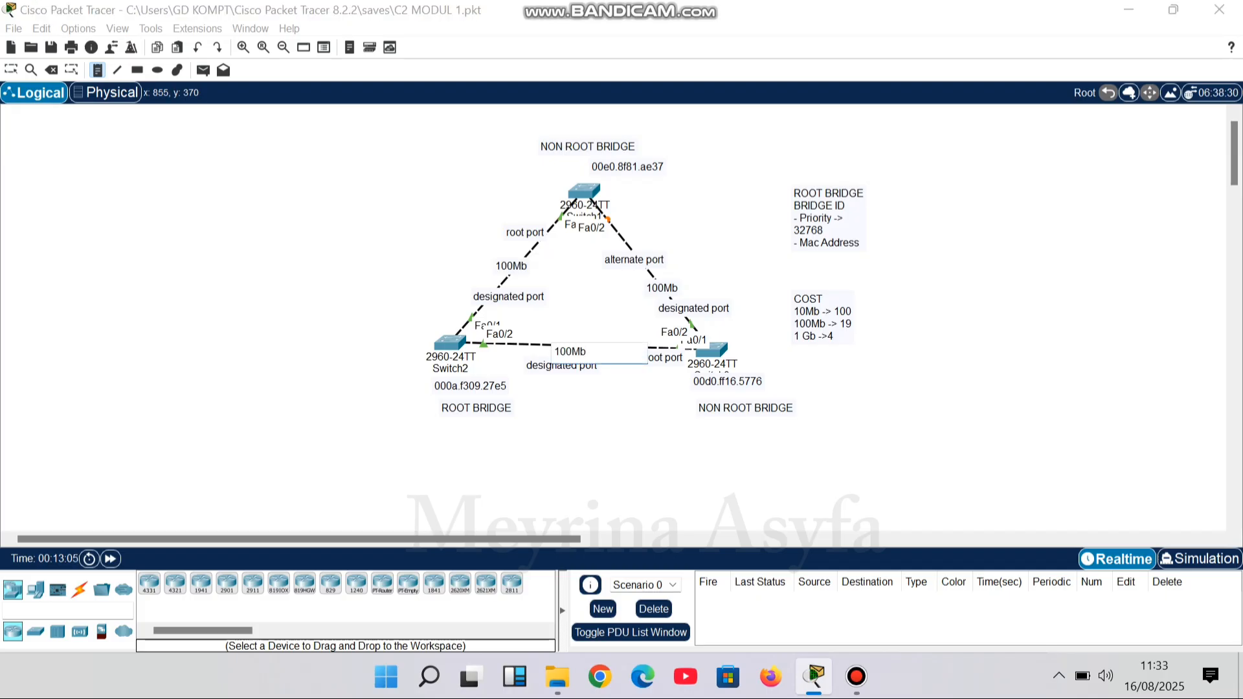
click(10, 48)
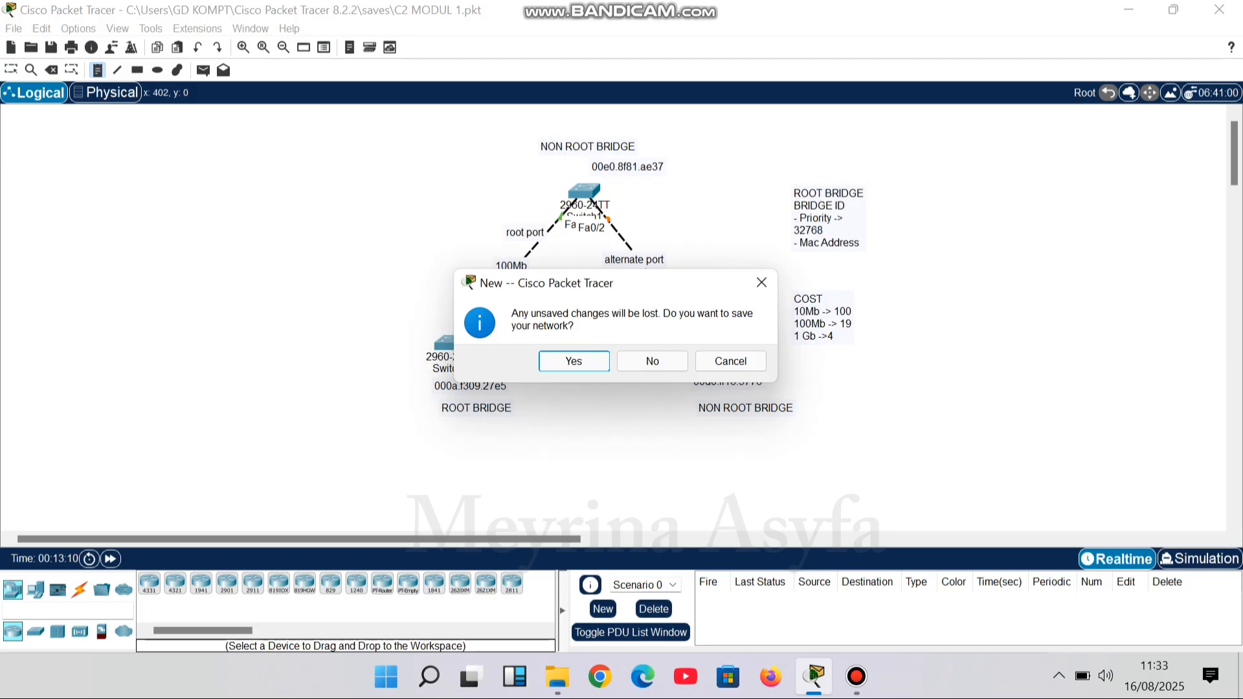
click(730, 361)
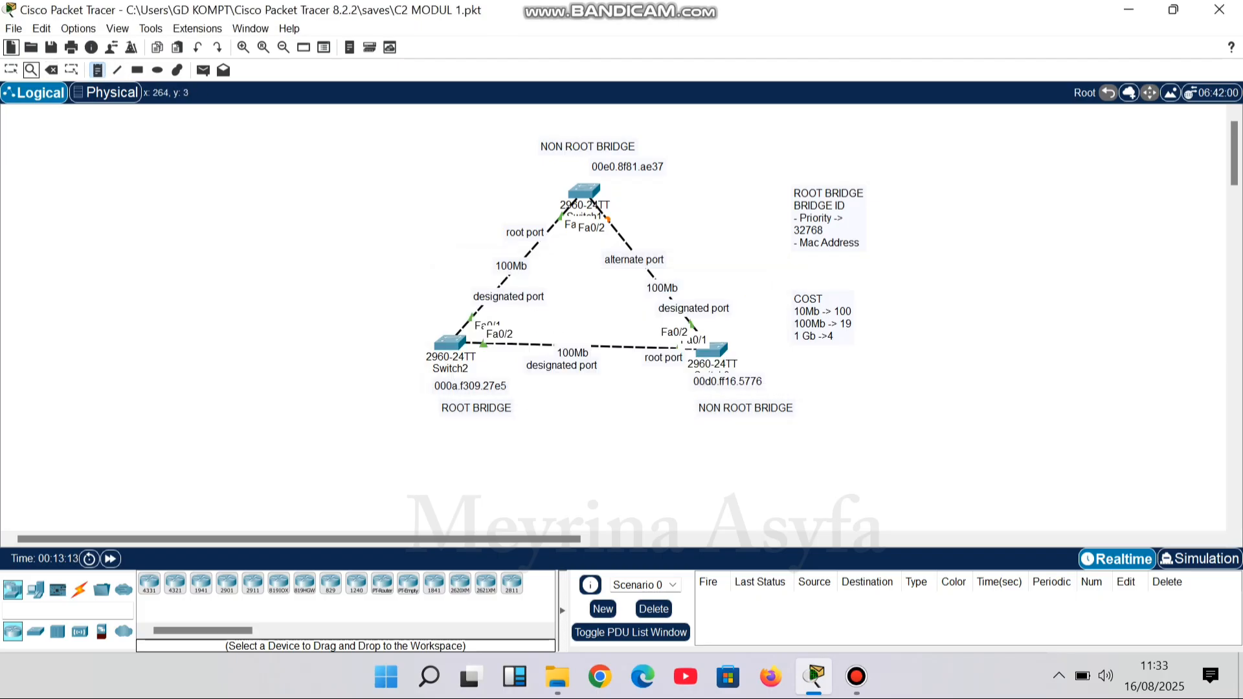
Move the "alternate port" note and the "100Mb" note on the Switch1–Switch3 link slightly up toward Switch1.
click(11, 70)
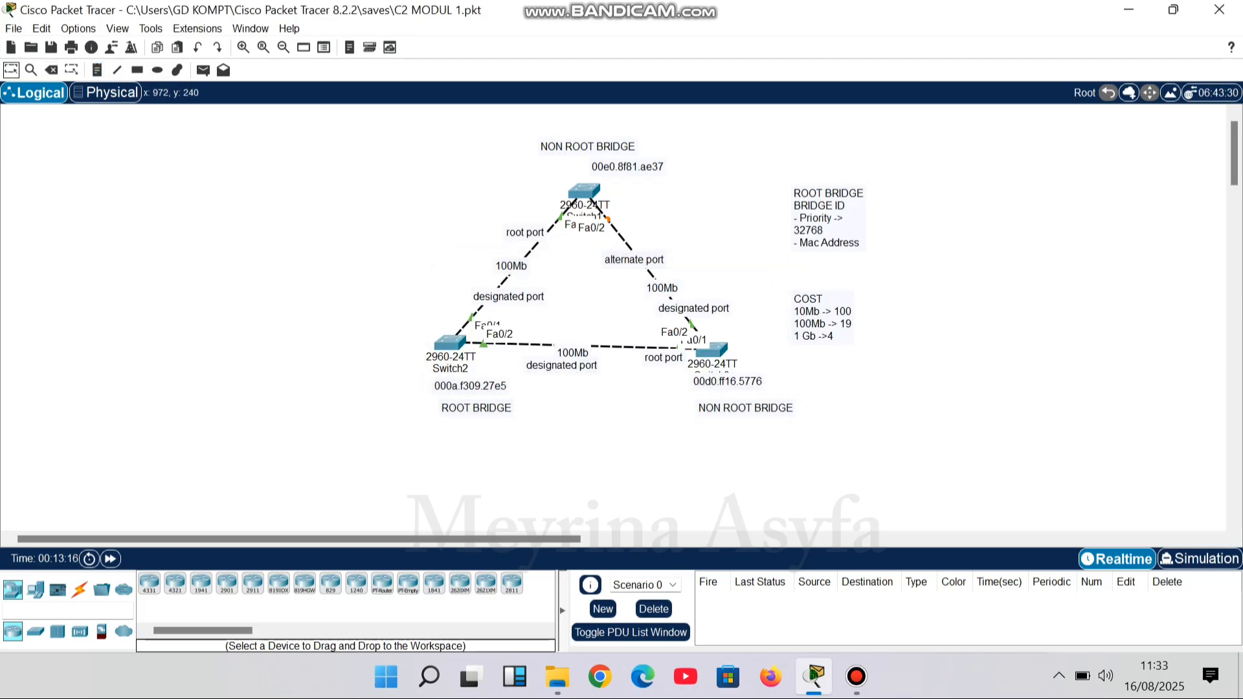
drag(634, 259, 631, 241)
drag(662, 287, 658, 272)
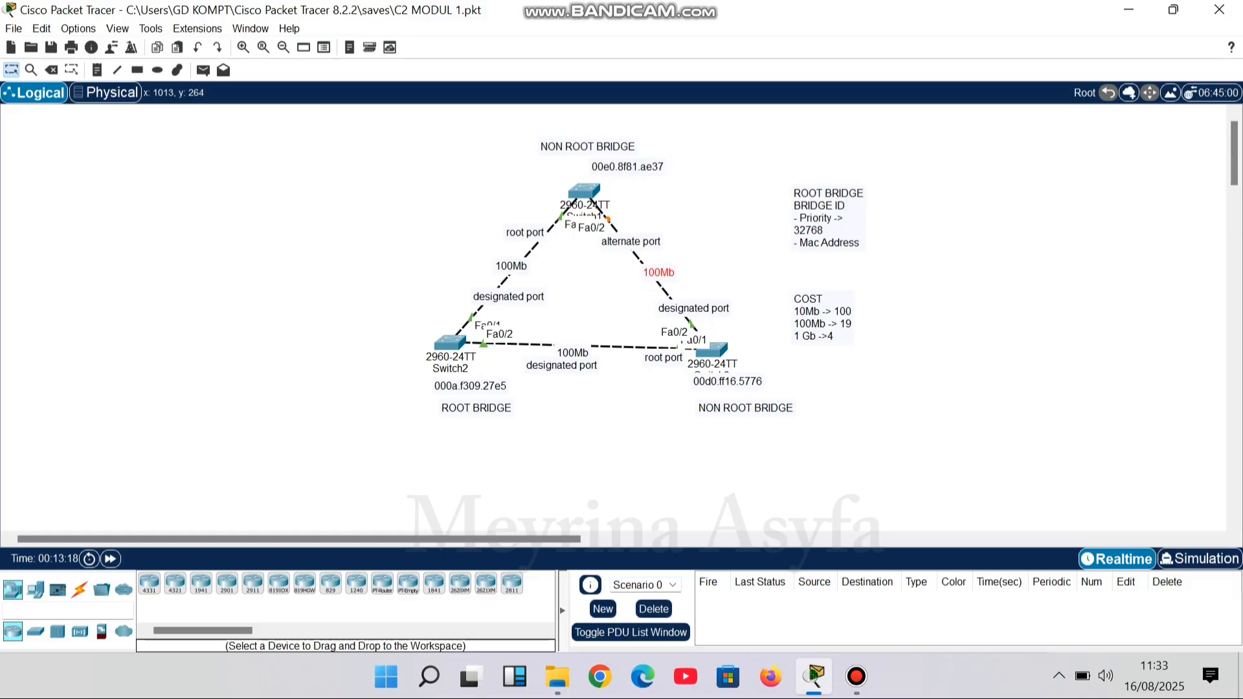
drag(573, 414, 592, 246)
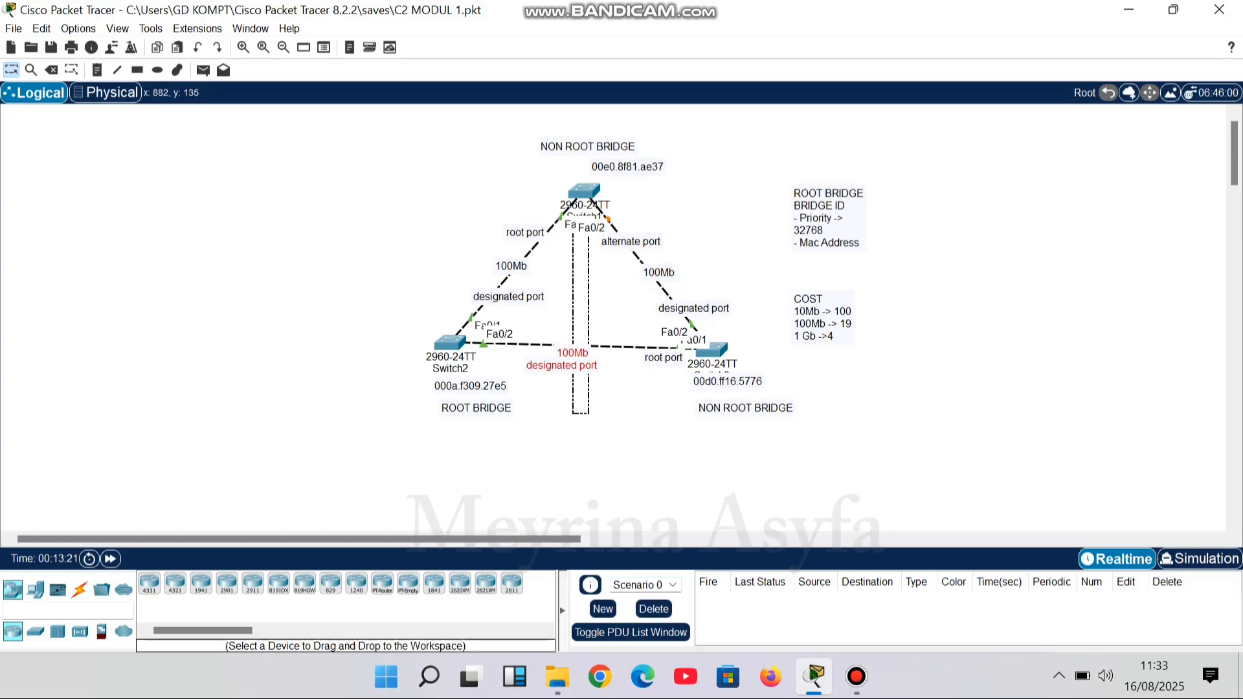
Open Switch1's command line, enter global configuration mode and begin a show spanning-tree command.
click(583, 191)
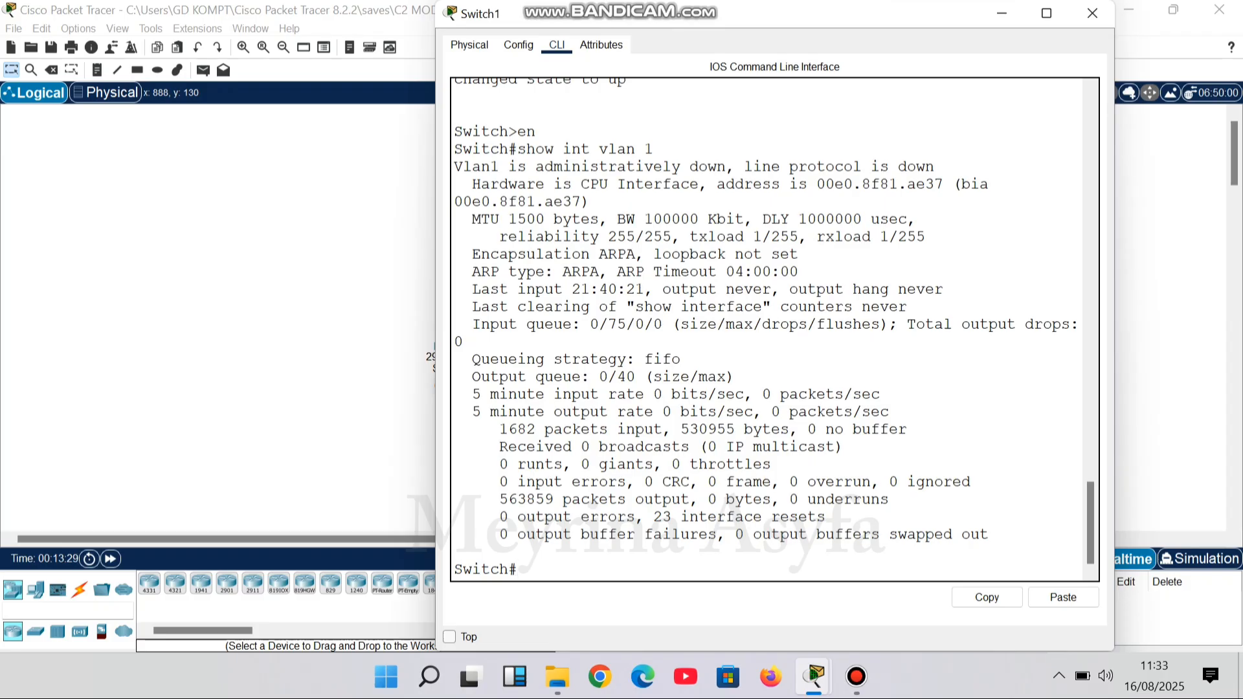
text(en)
key(Return)
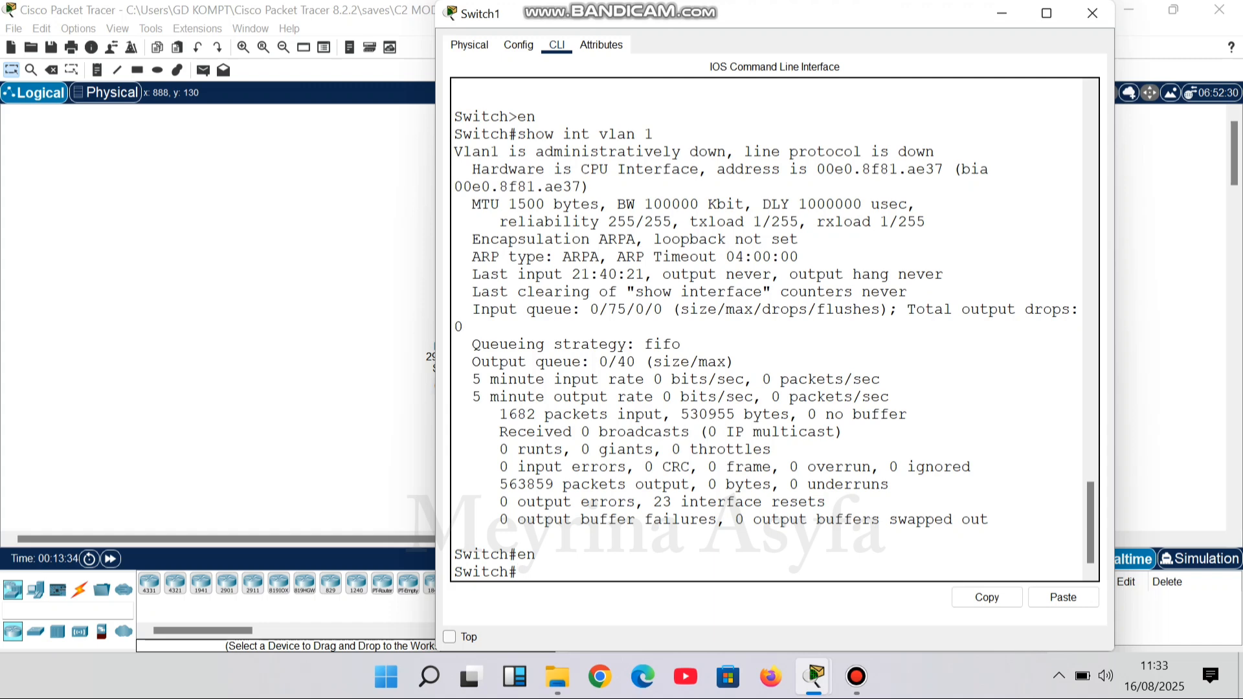
text(conf t)
key(Return)
text(show spanning)
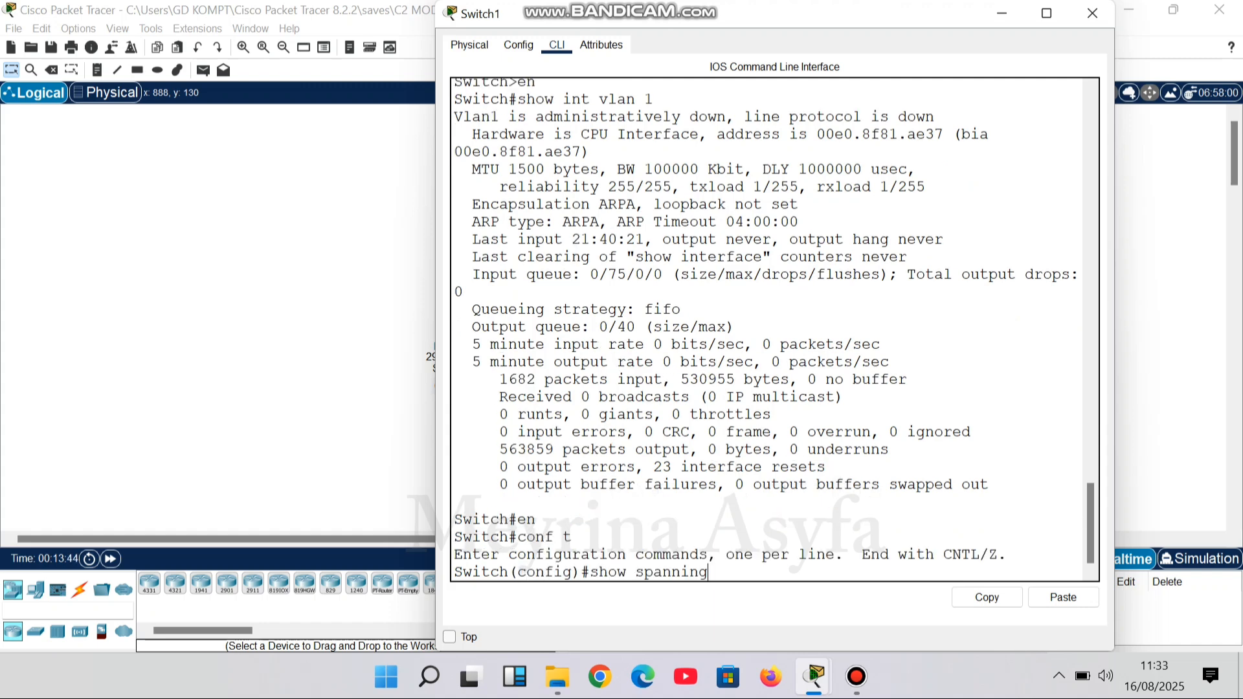
text(-tr)
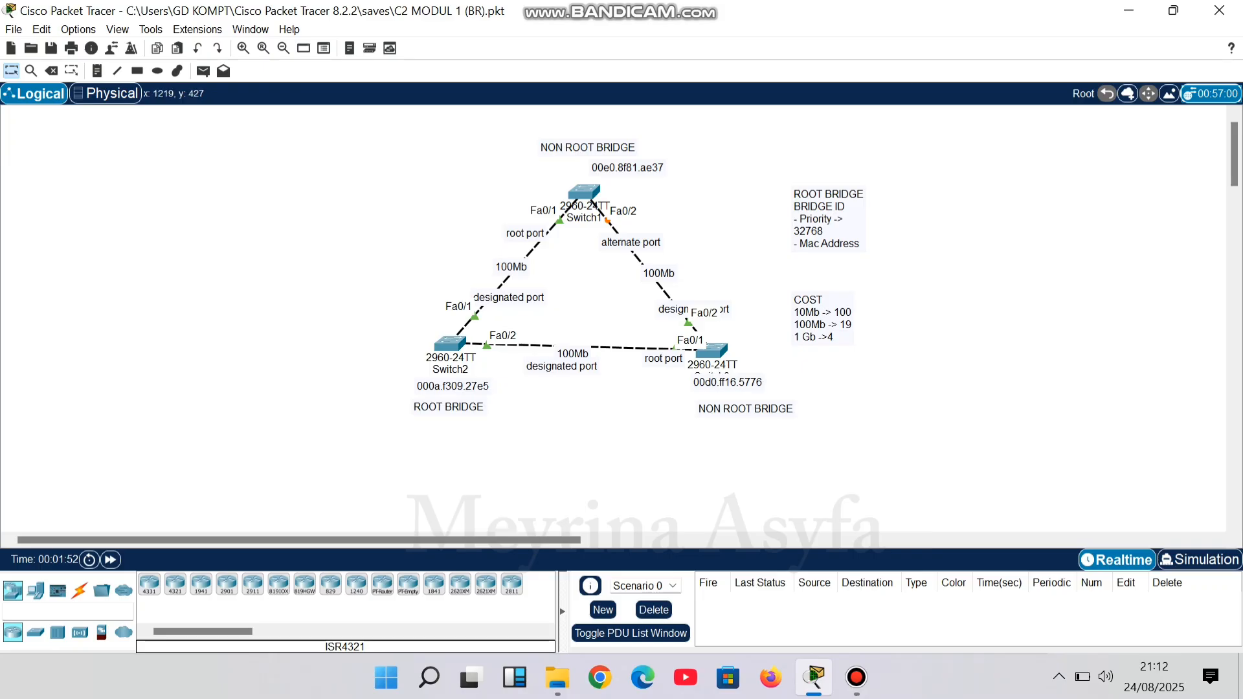
click(712, 350)
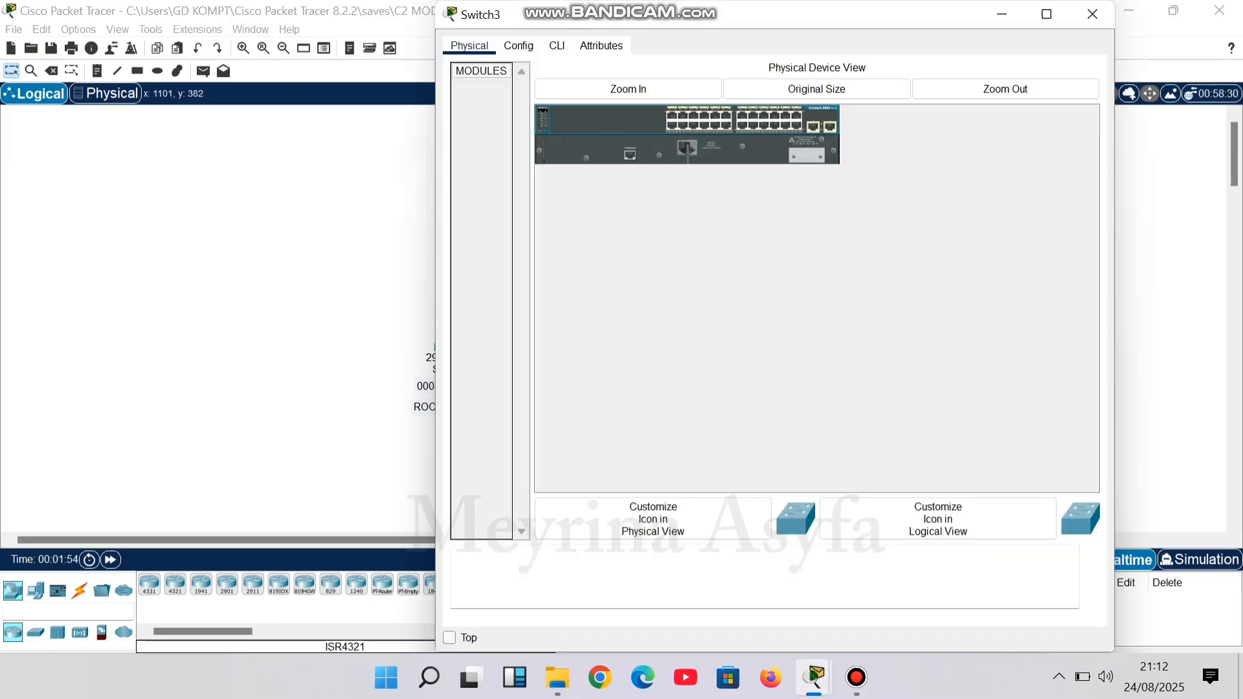
click(557, 45)
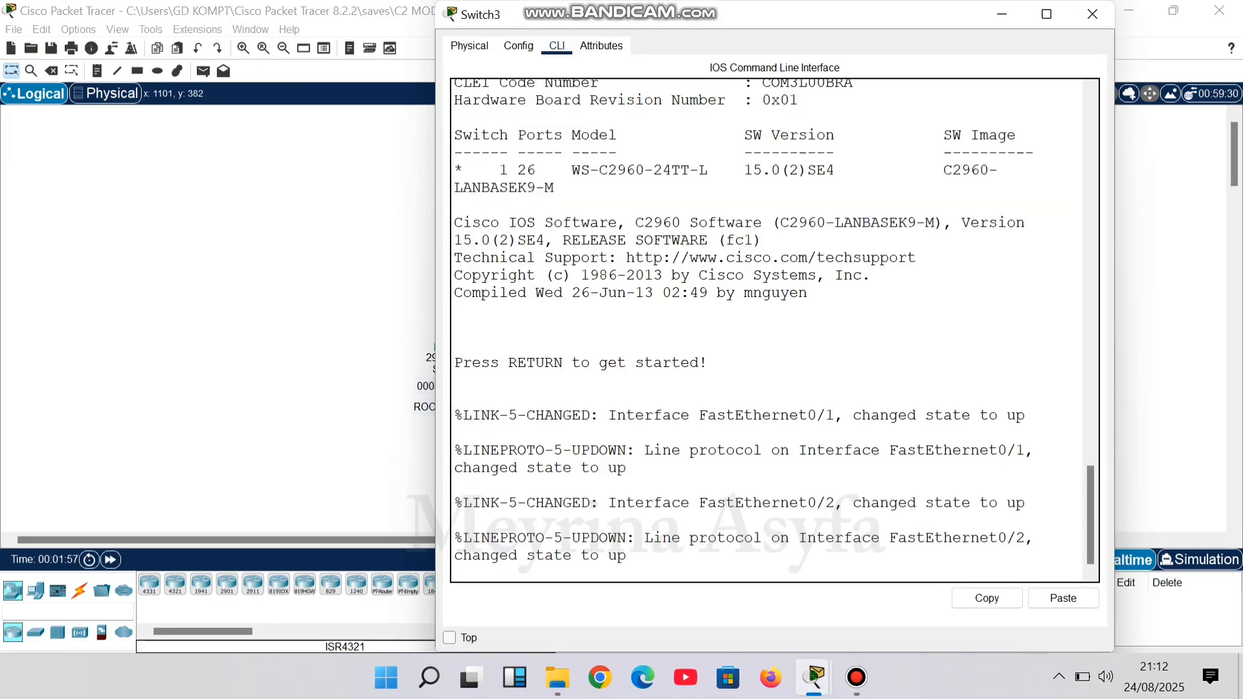
key(Return)
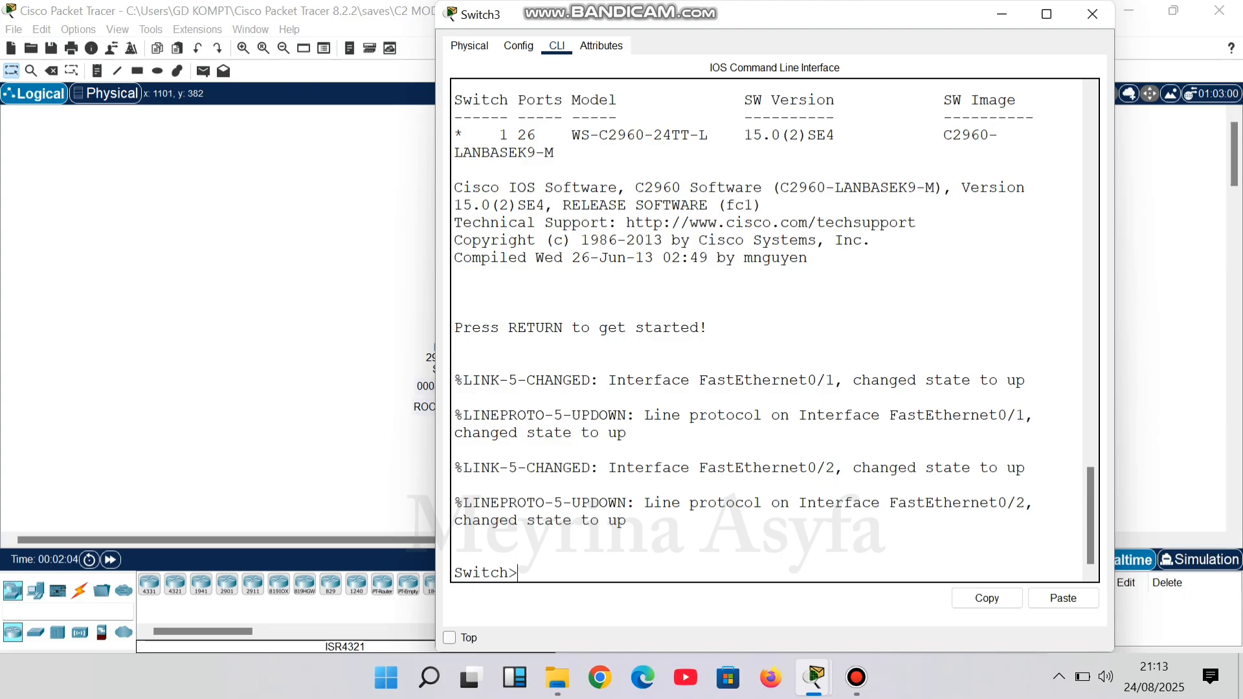
click(1092, 13)
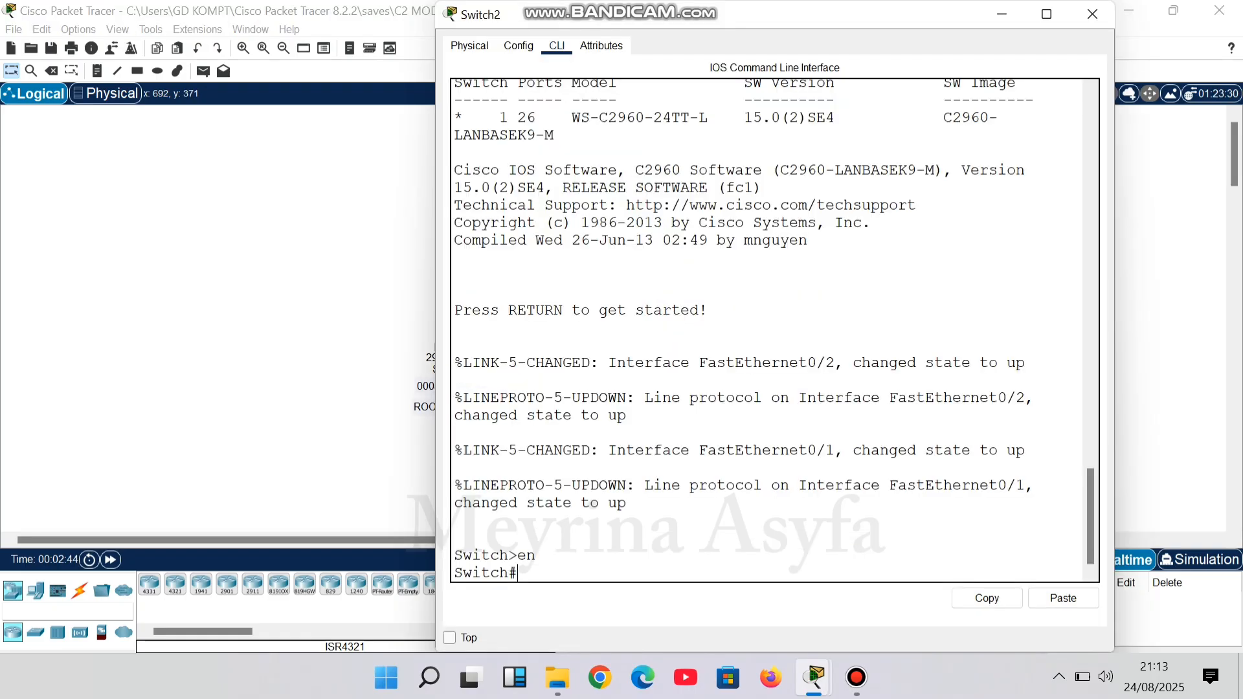
Enter global configuration mode on Switch2 and create VLAN 2 and VLAN 3.
text(d)
key(BackSpace)
text(conf t)
key(Return)
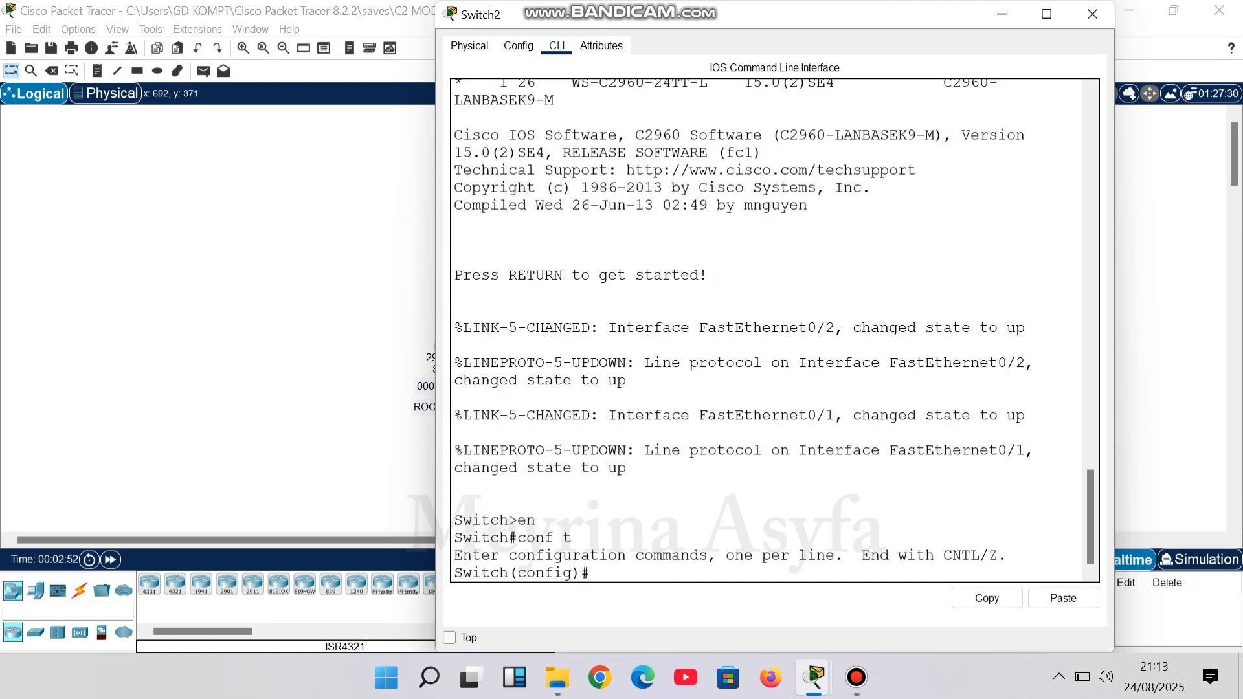
text(vlan 2)
key(Return)
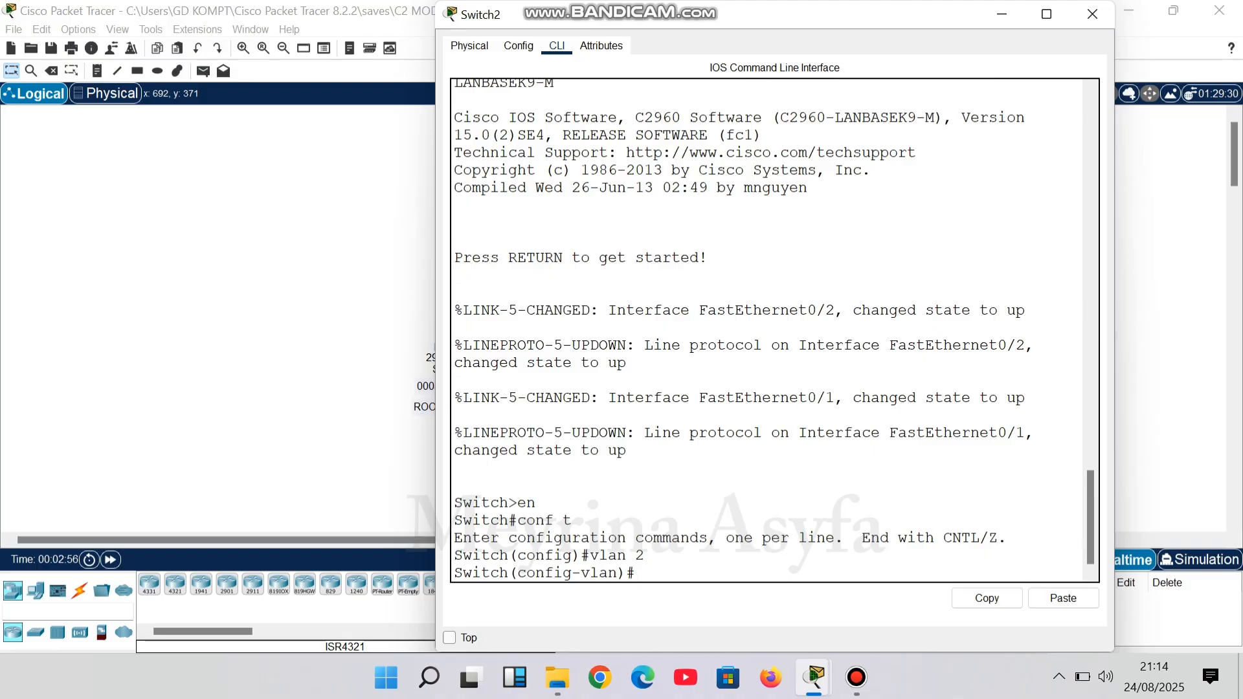
text(ex)
key(Return)
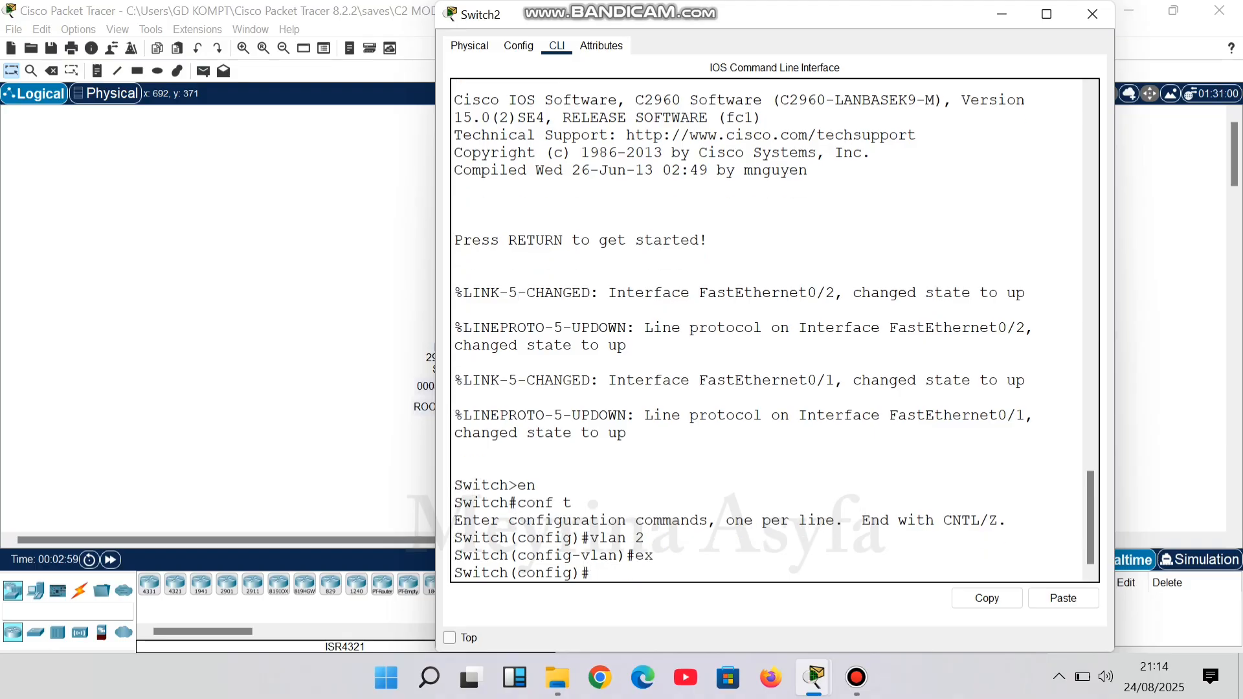
text(vlan 3)
key(Return)
text(ex)
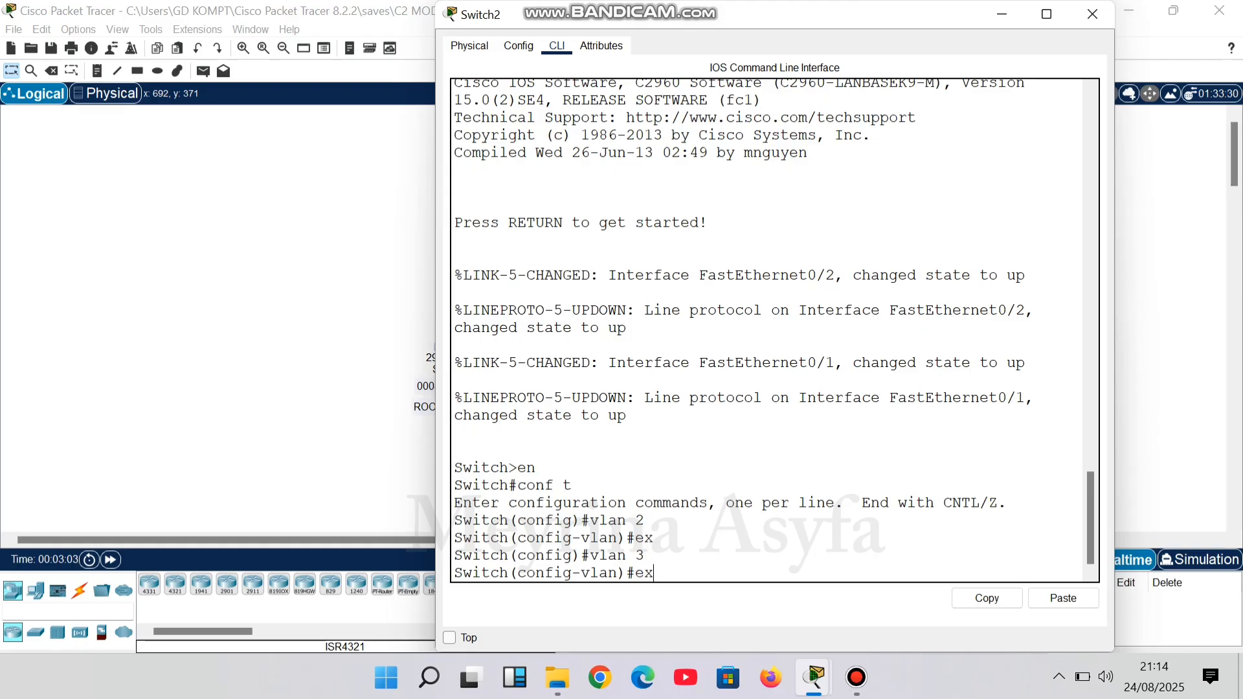
key(Return)
Display the brief VLAN list on Switch2 from configuration mode.
text(do sho)
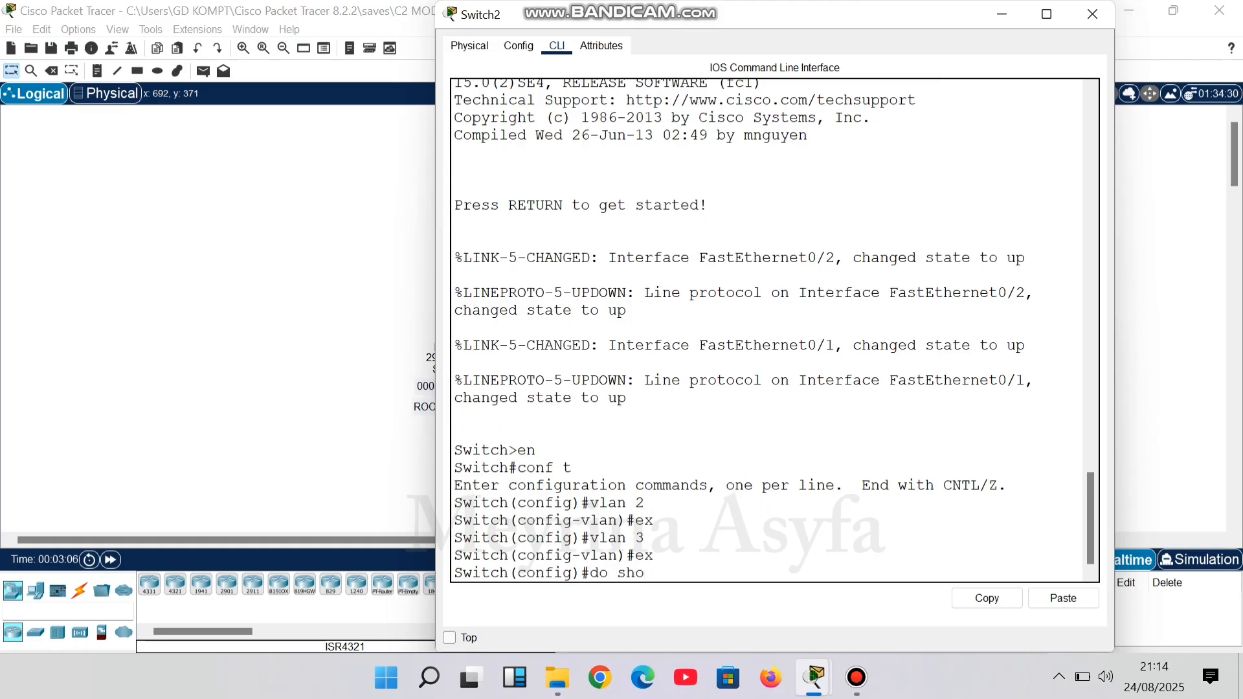
text(w vlan brie)
key(BackSpace)
text(ief)
key(Return)
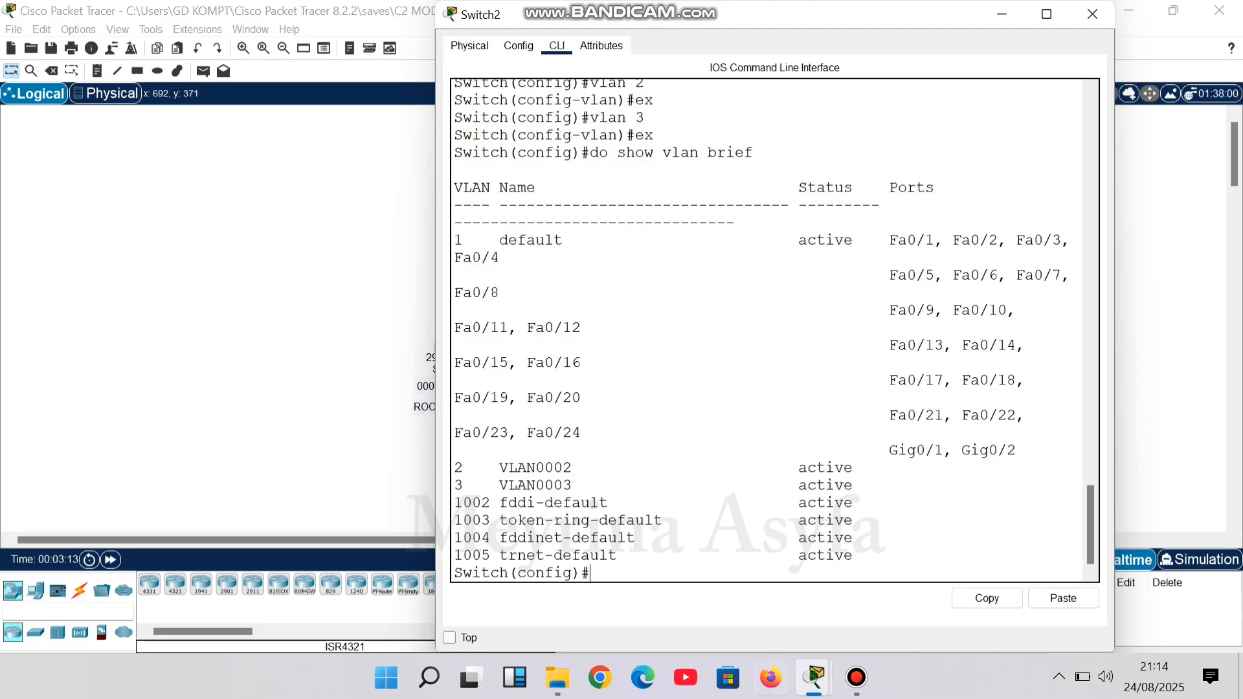
Display Switch2's spanning-tree information from configuration mode and review the VLAN0001 section down to the interface table.
mouse_move(857, 677)
text(do show spanning)
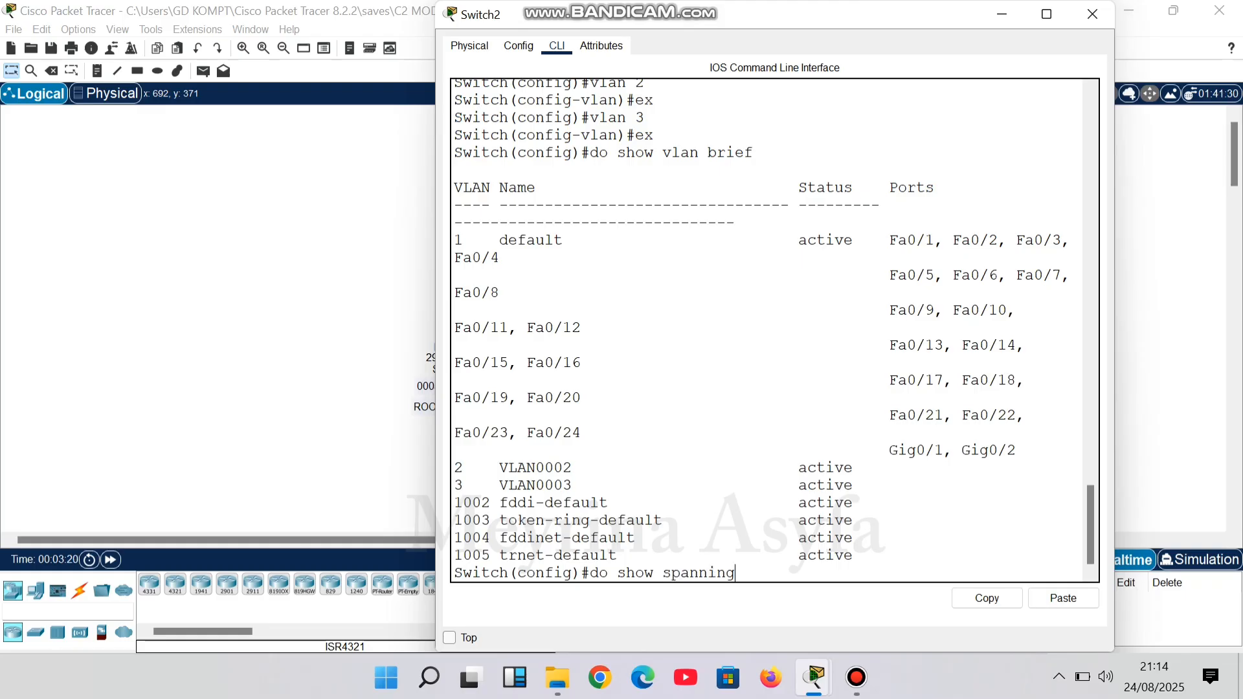
text(-tree)
key(Return)
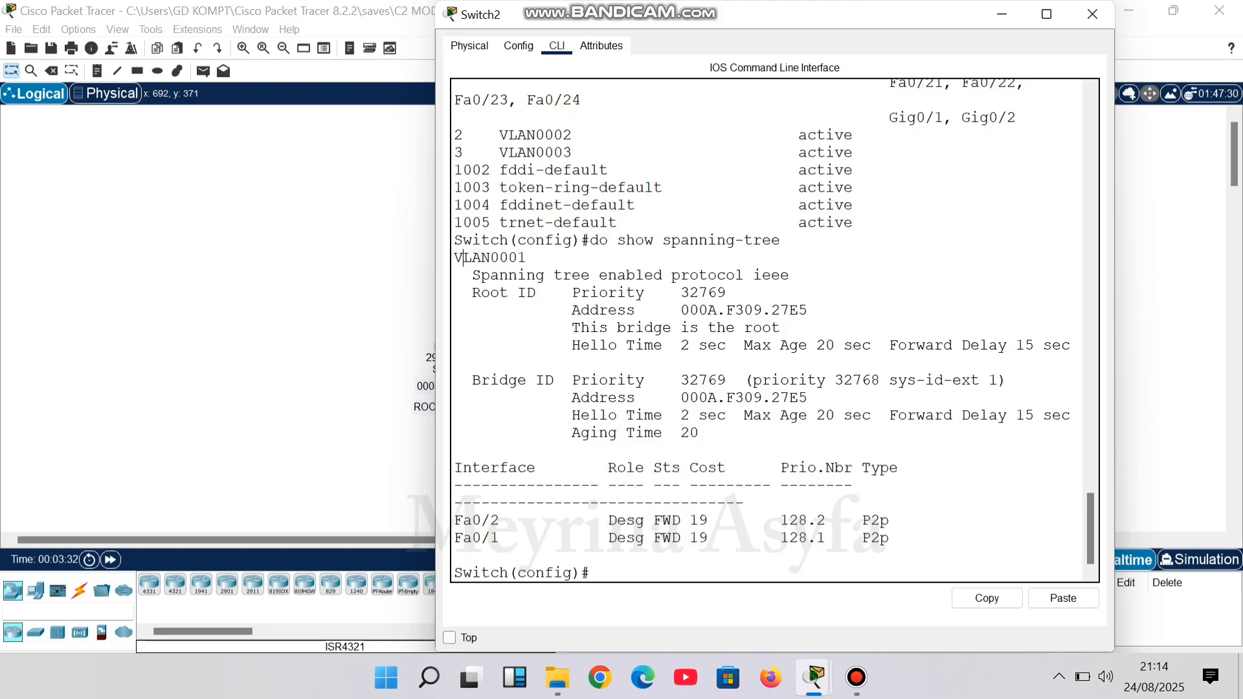
drag(464, 258, 892, 538)
click(892, 554)
Set interfaces fa0/1-2 on Switch2 to trunk mode and return to global configuration mode.
text(int range fa0/1-2)
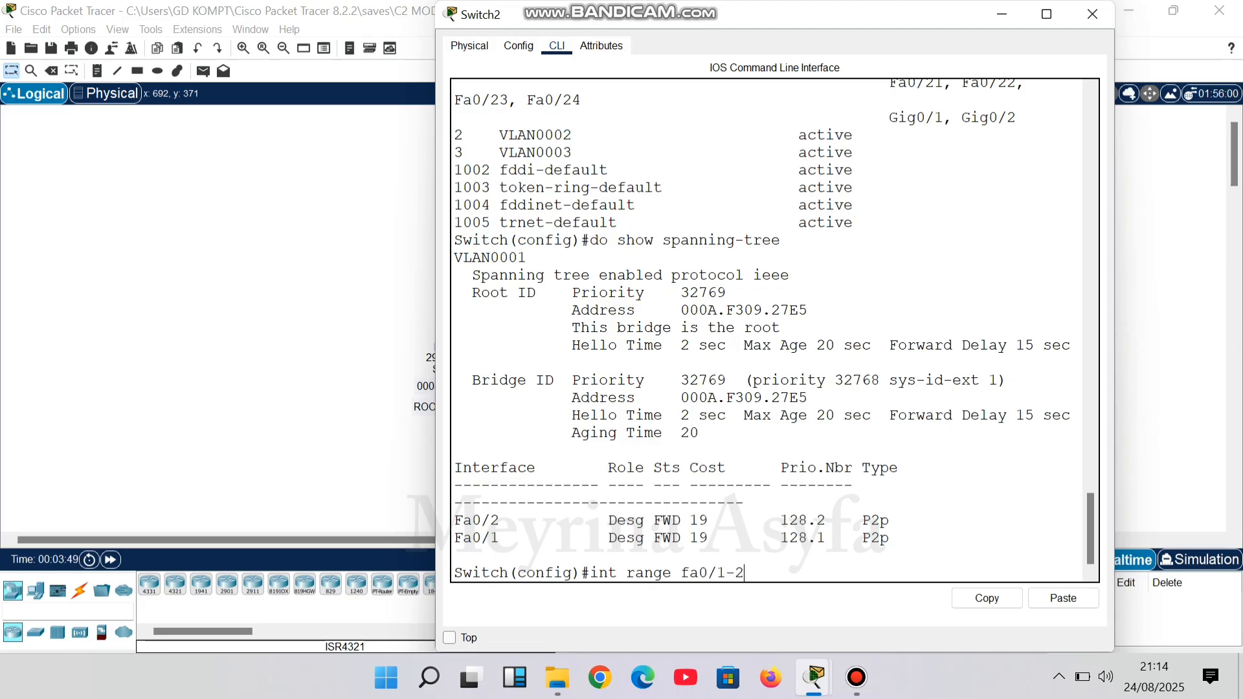
key(Return)
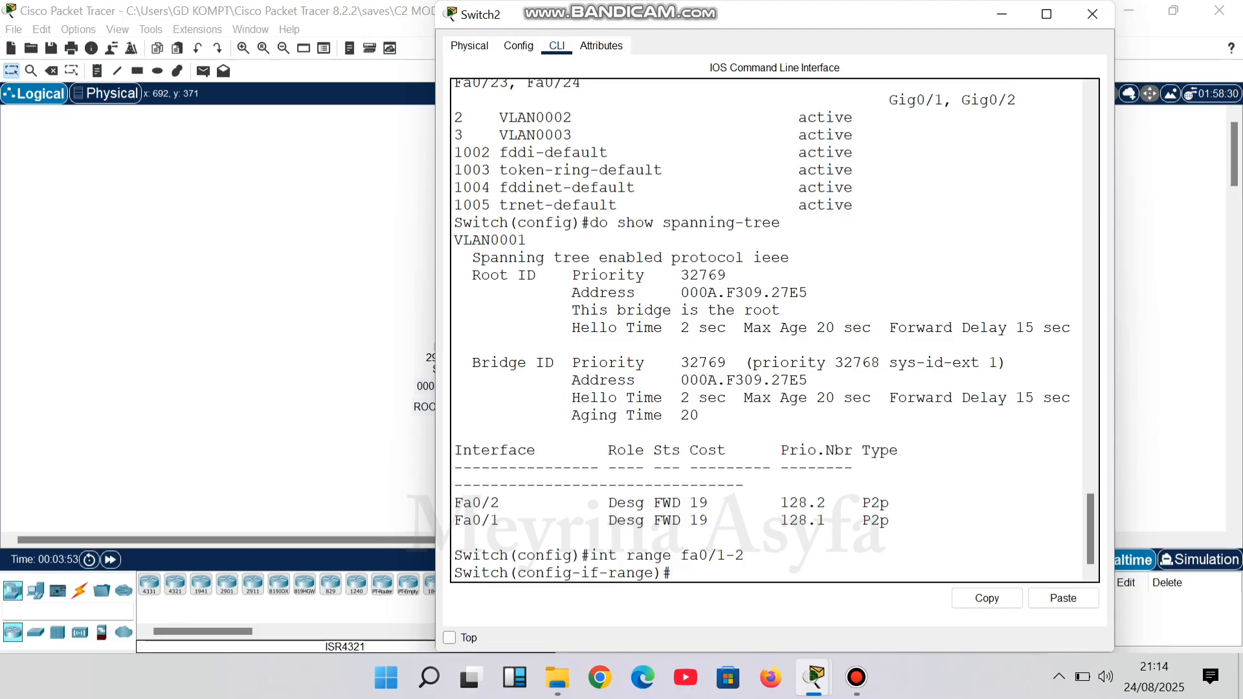
text(switchport mode tru)
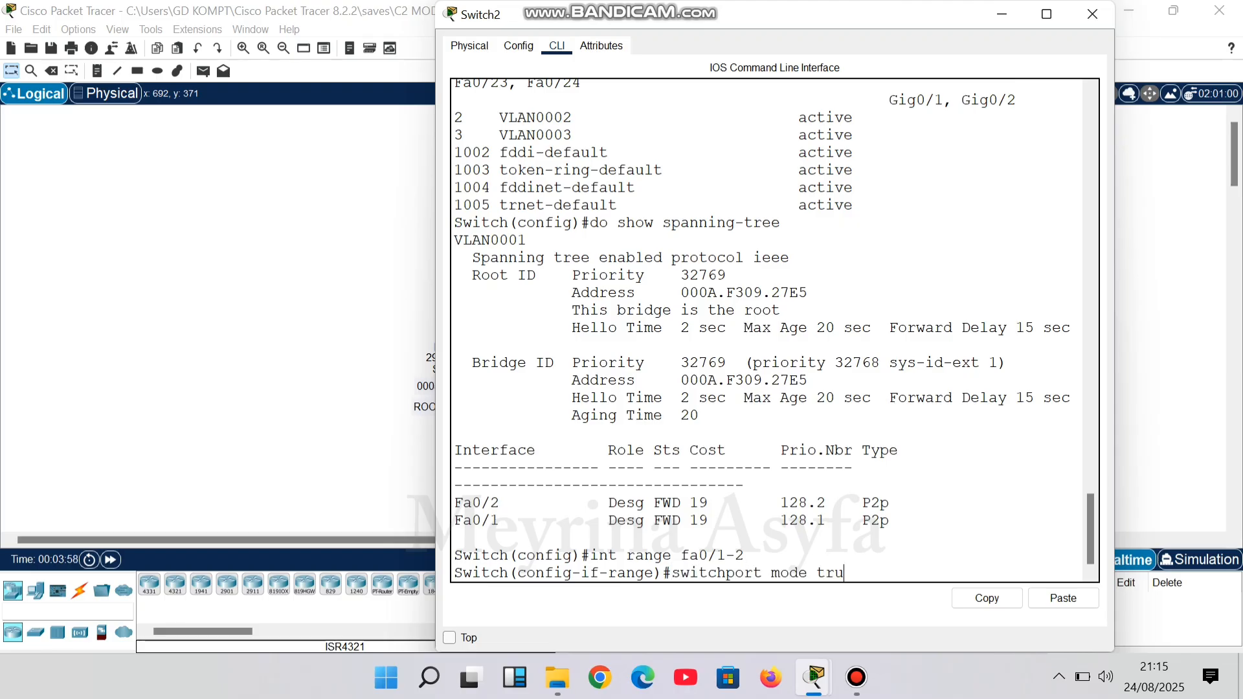
text(nk)
key(Return)
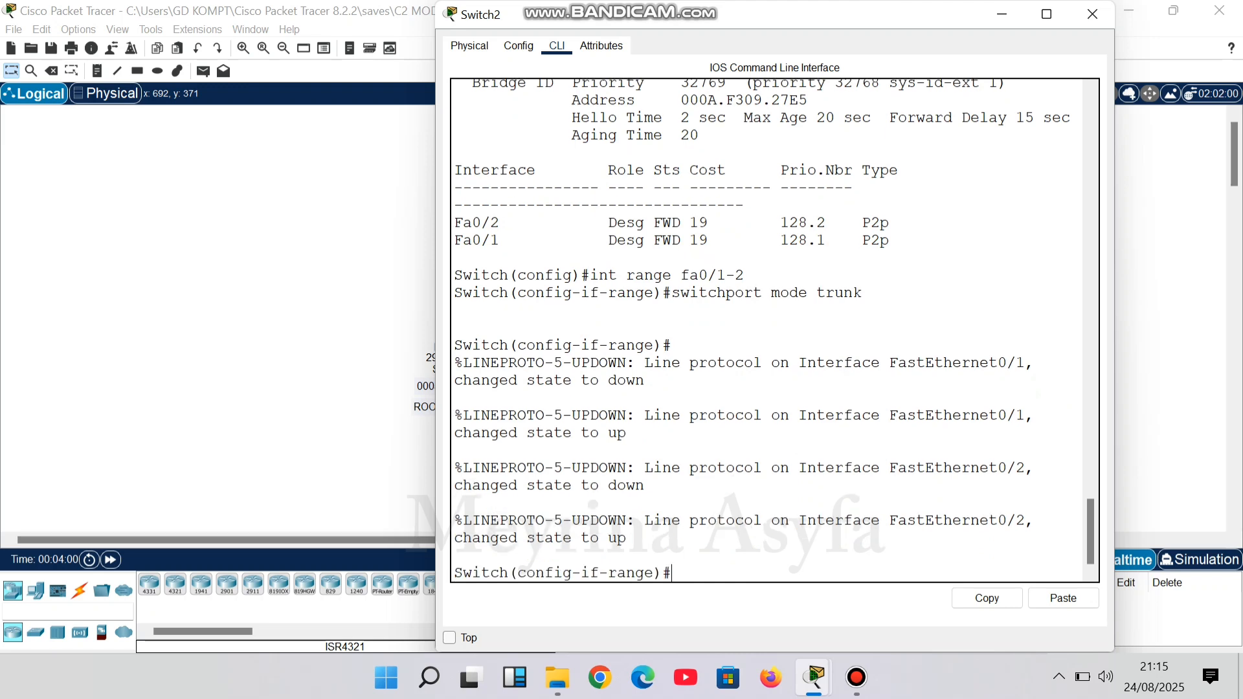
text(ex)
key(Return)
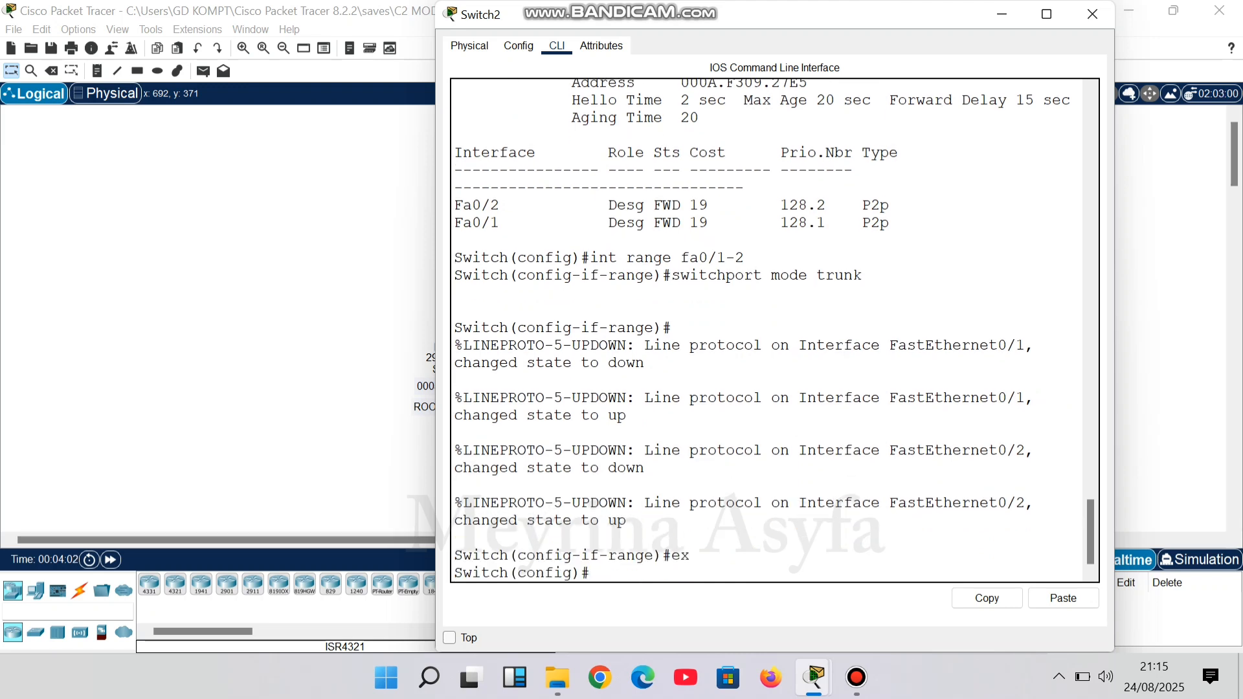
Enter the VLAN 2 and VLAN 3 definitions on Switch2 again, exiting each back to global configuration mode.
text(vlan 2)
key(Return)
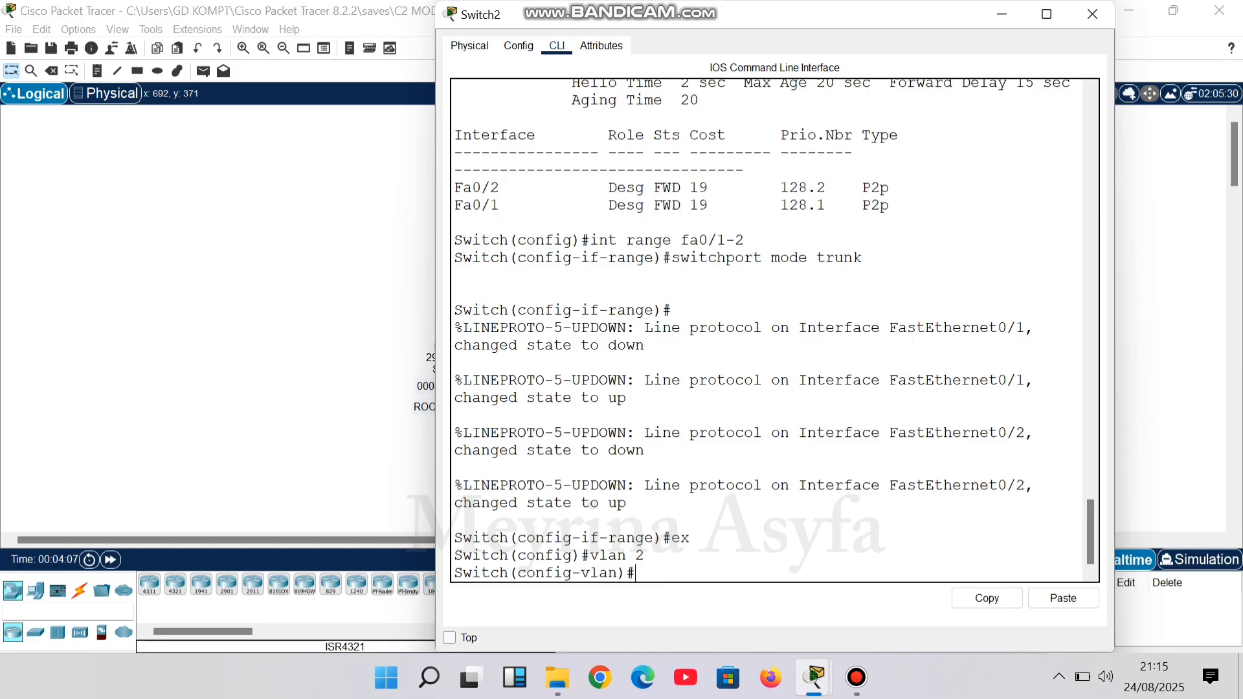
text(ex)
key(Return)
text(vlan 3)
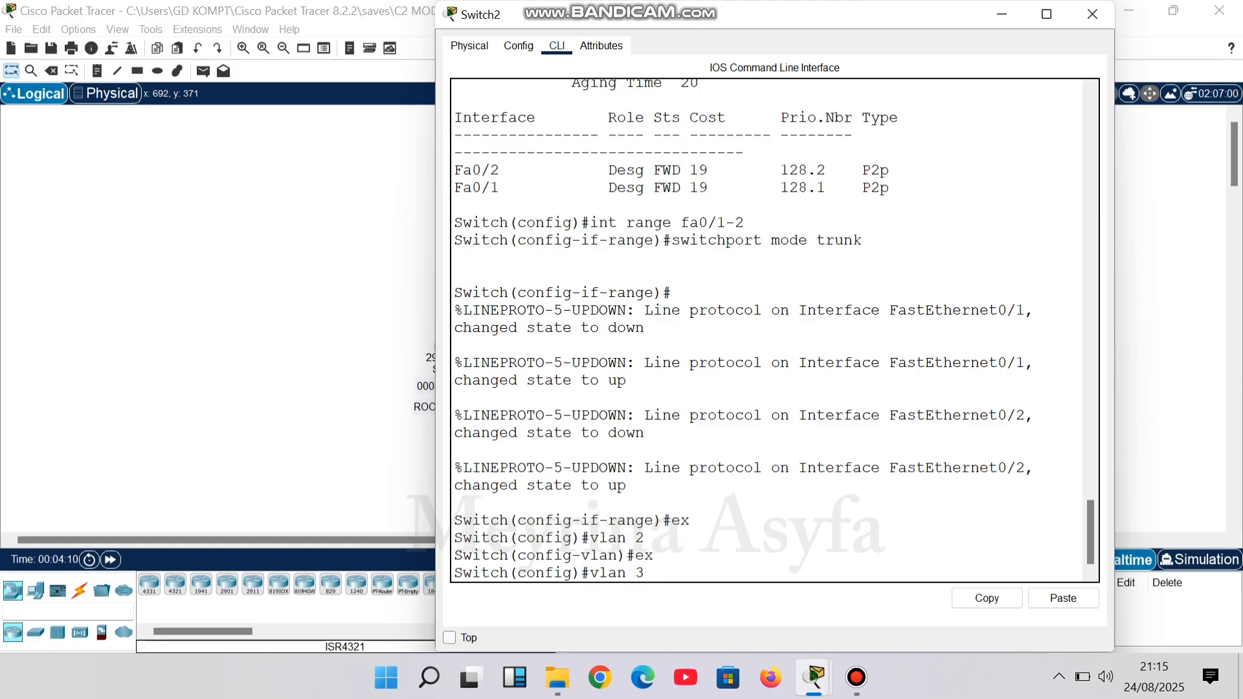
key(Return)
text(ex)
key(Return)
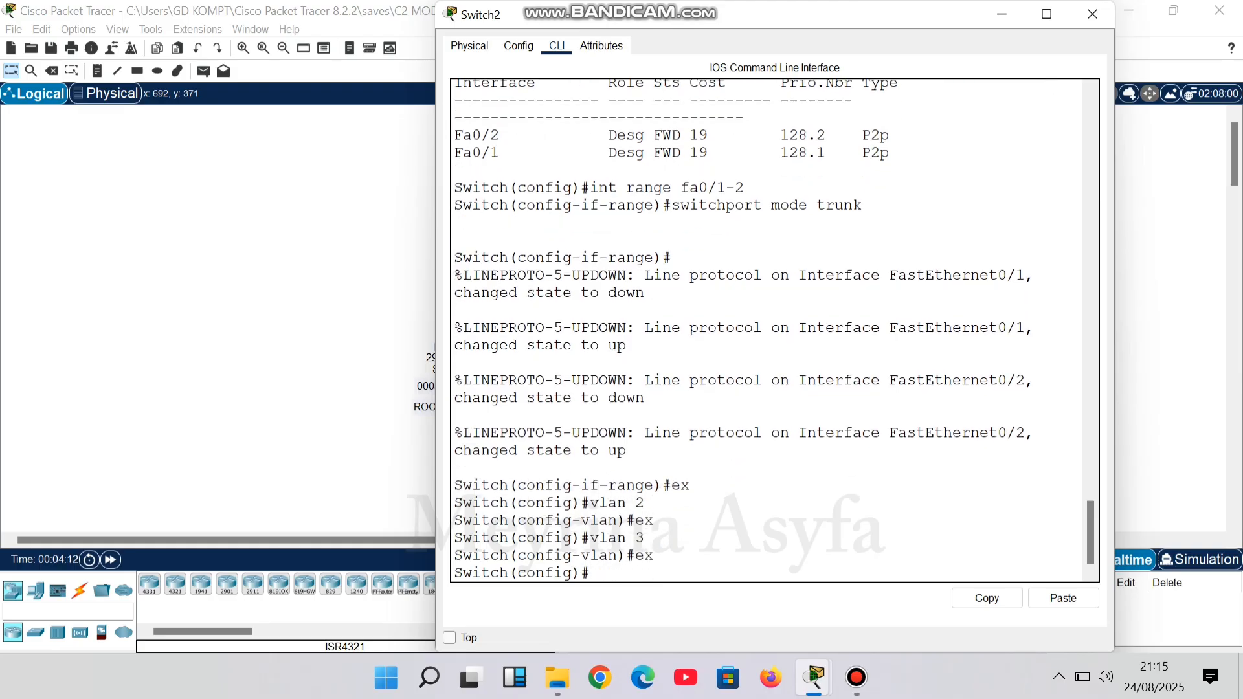
Run "do show spanning-tree" on Switch2 again and page to the end of its output.
text(d)
key(BackSpace)
key(Up)
key(Up)
key(Up)
key(Up)
key(Up)
key(Up)
key(Up)
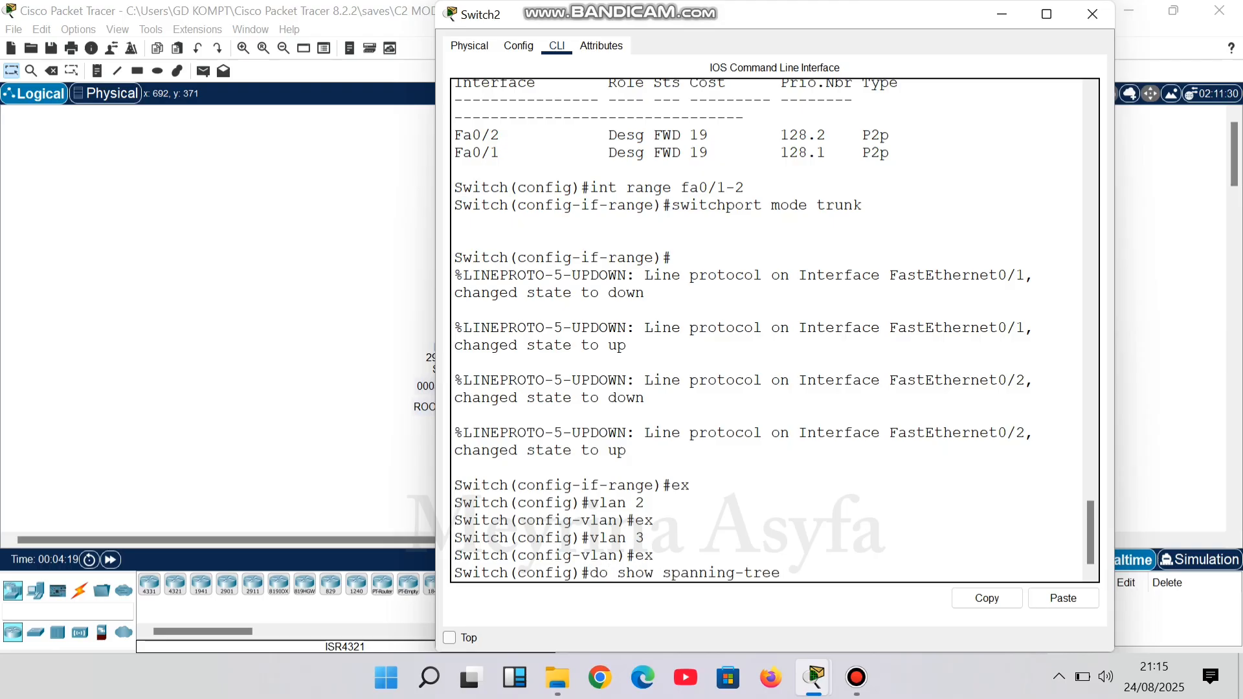
key(Return)
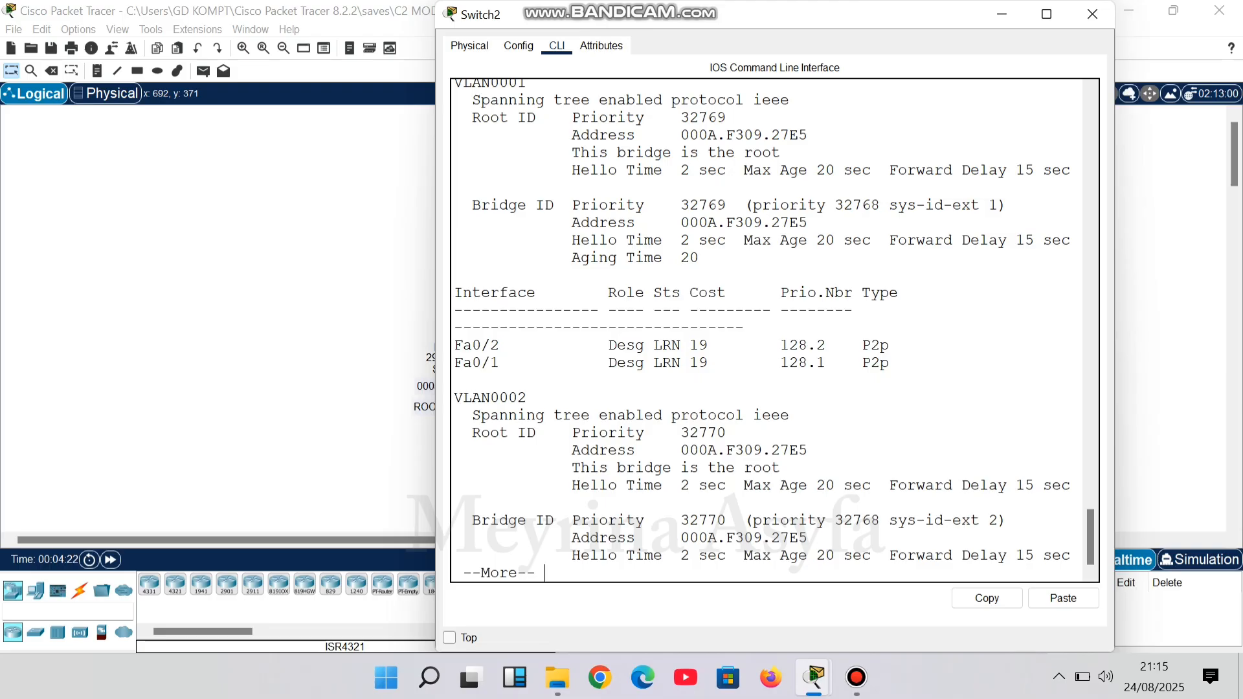
key(space)
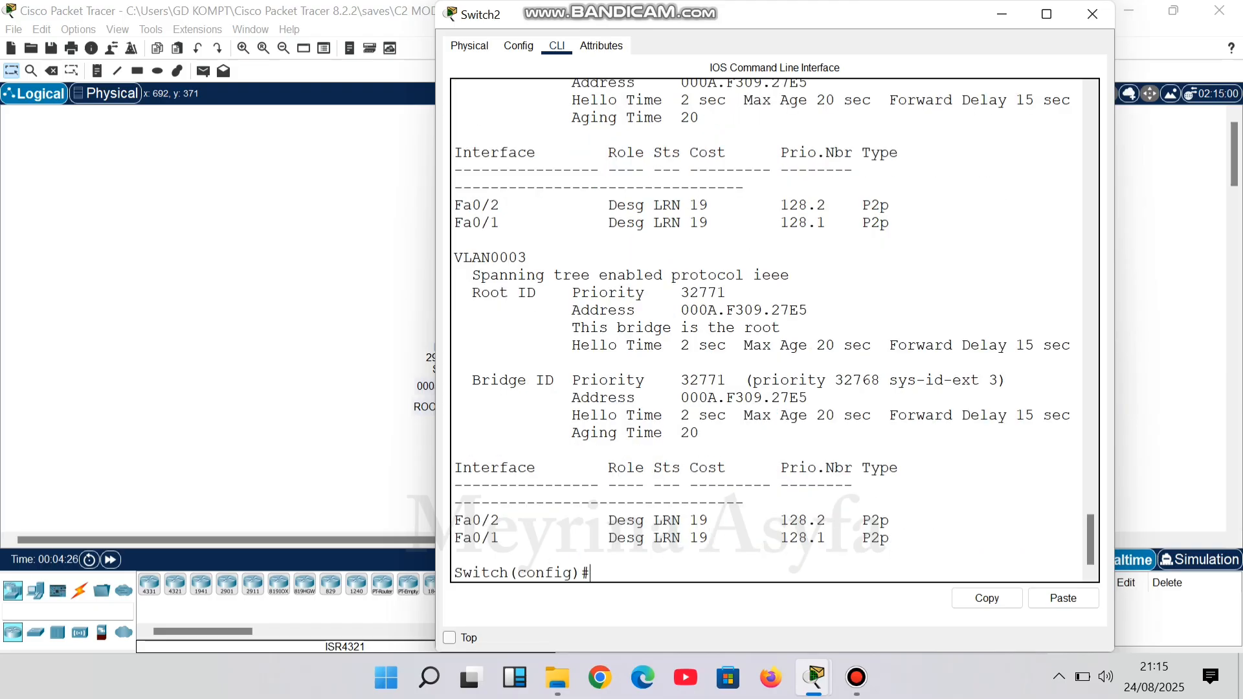
Examine the VLAN0001, VLAN0002 and VLAN0003 sections of Switch2's spanning-tree output and close the switch window.
scroll(774, 330, up, 8)
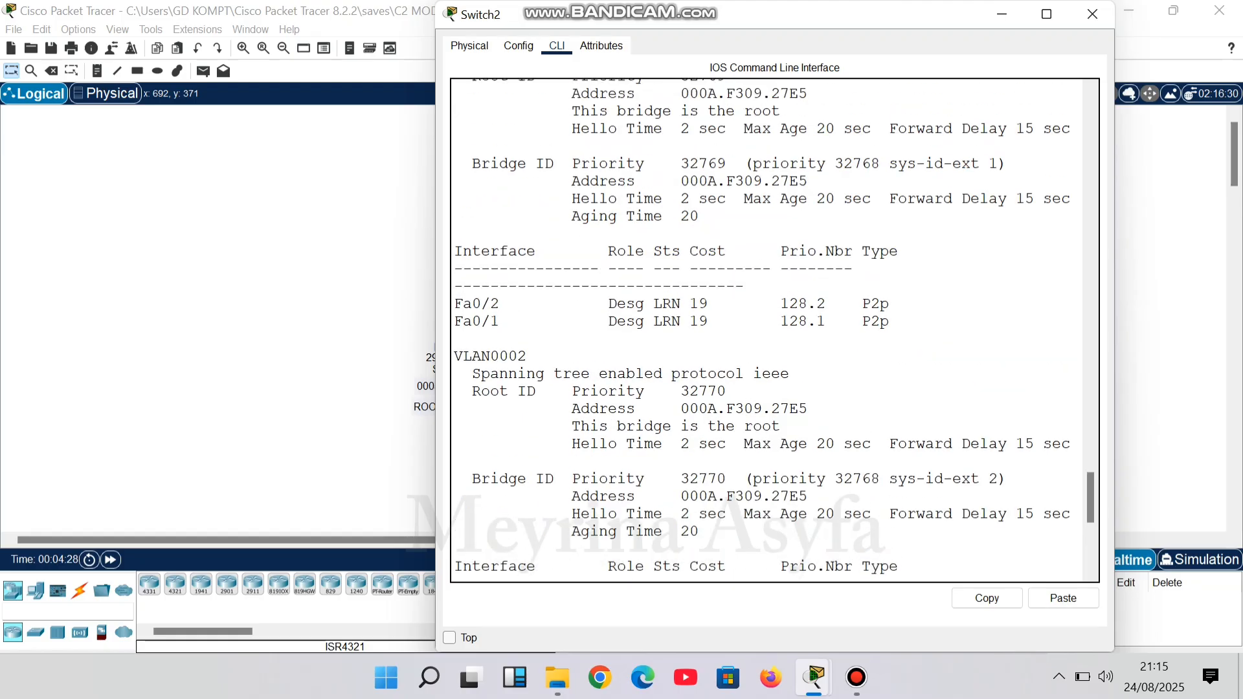
scroll(773, 330, up, 5)
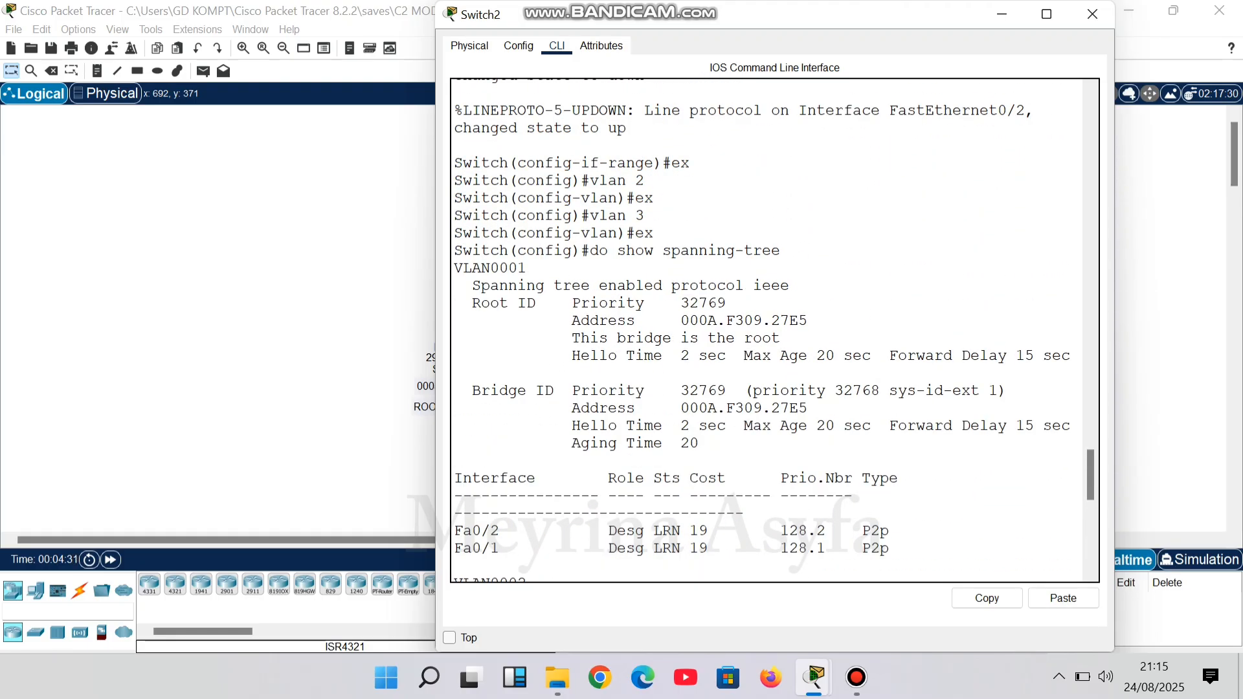
drag(455, 267, 890, 508)
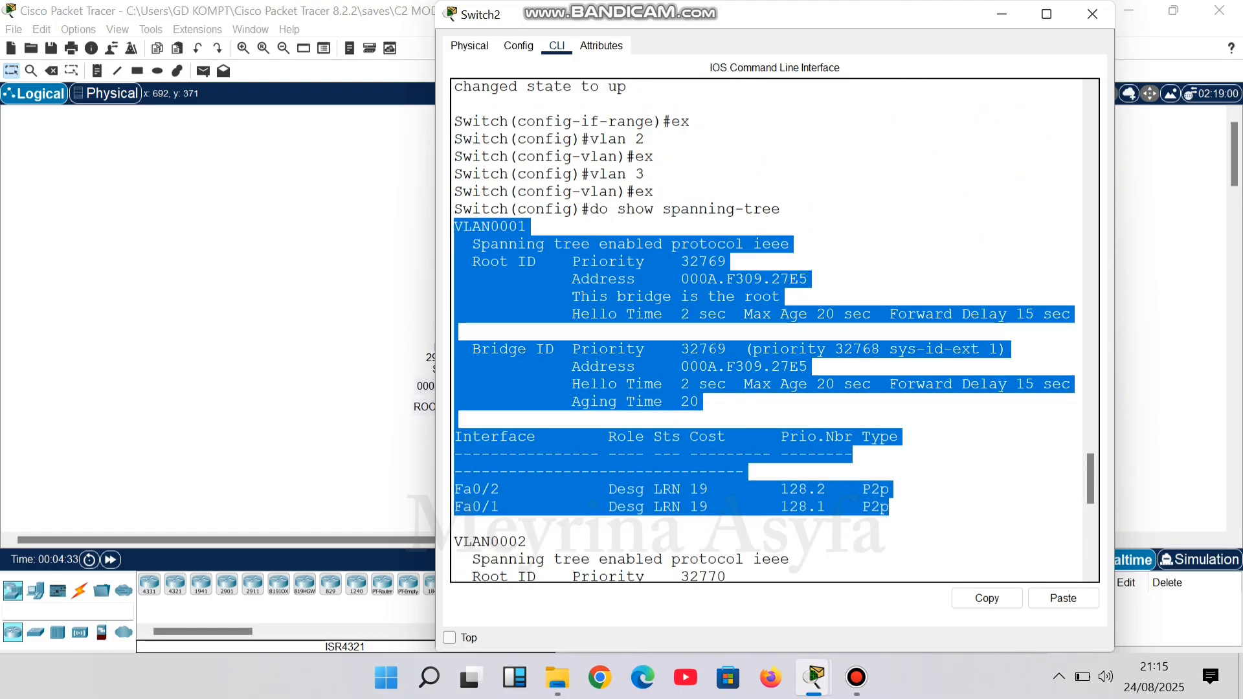
scroll(774, 330, down, 7)
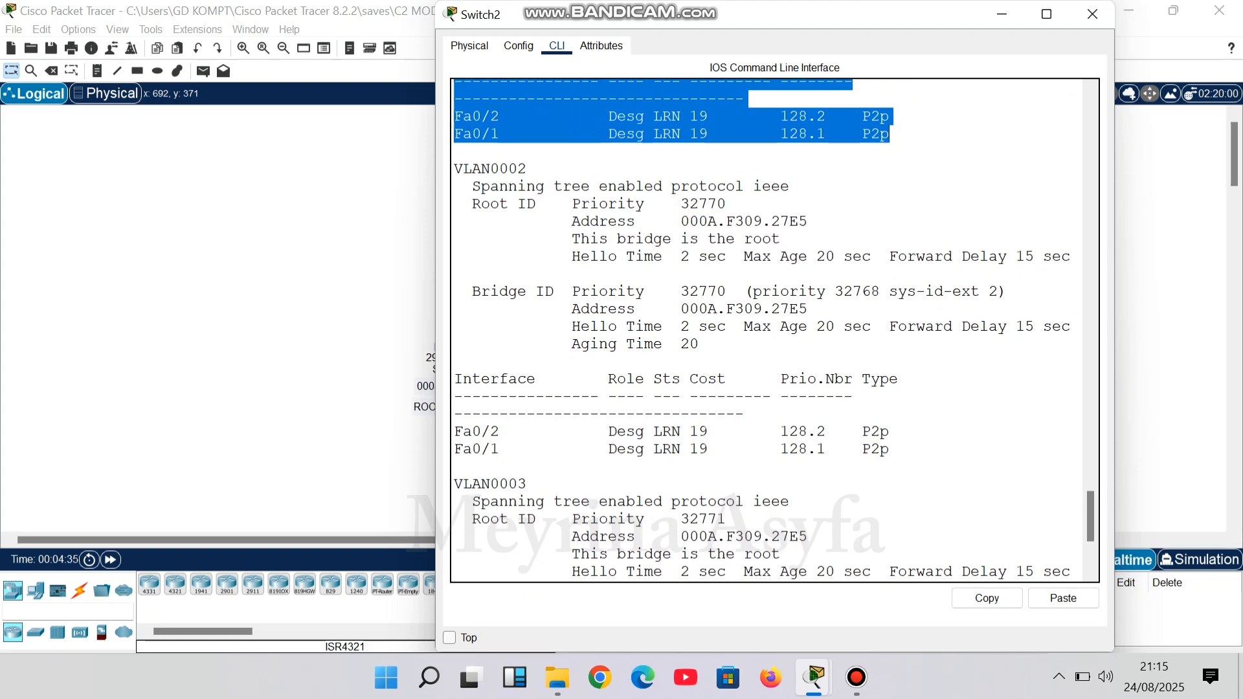
drag(454, 168, 889, 431)
click(889, 431)
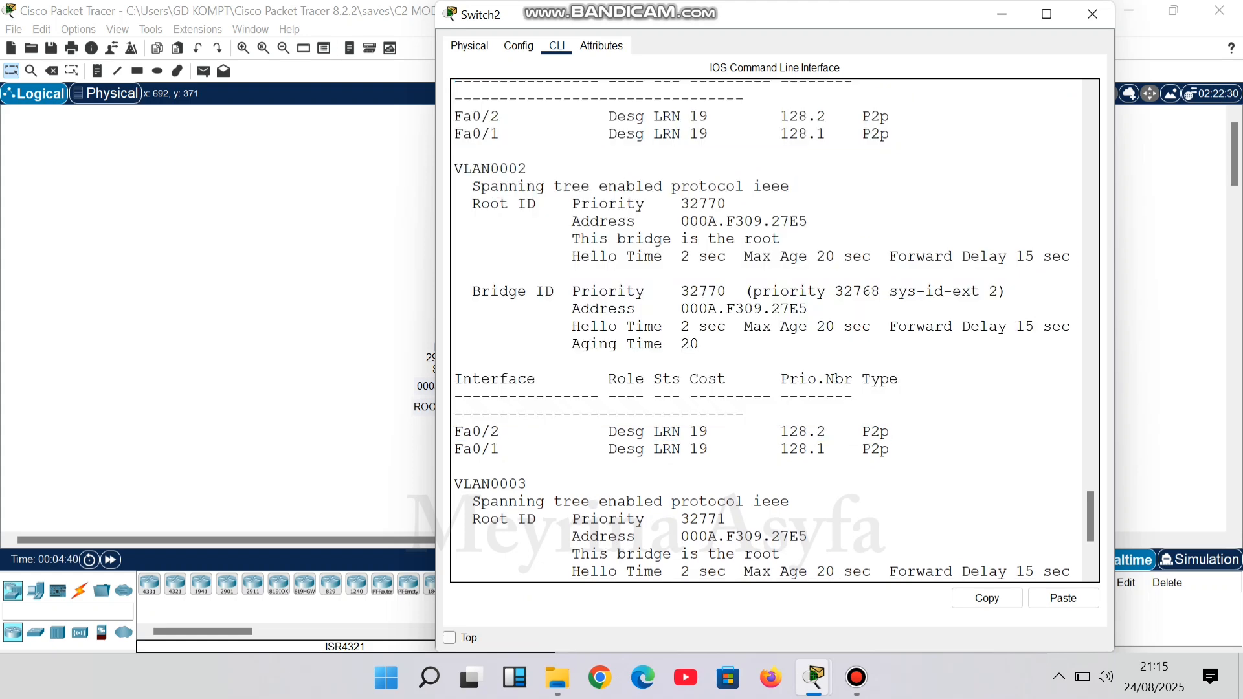
scroll(774, 330, down, 5)
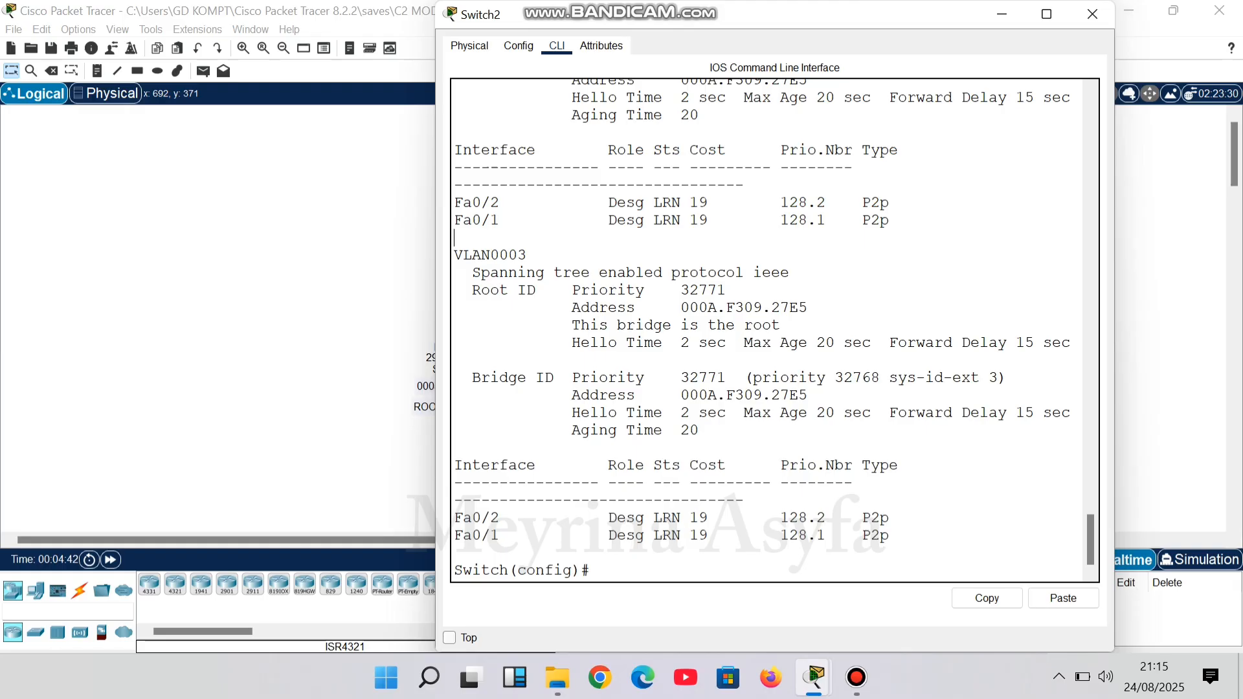
drag(455, 255, 454, 552)
click(455, 553)
click(1093, 14)
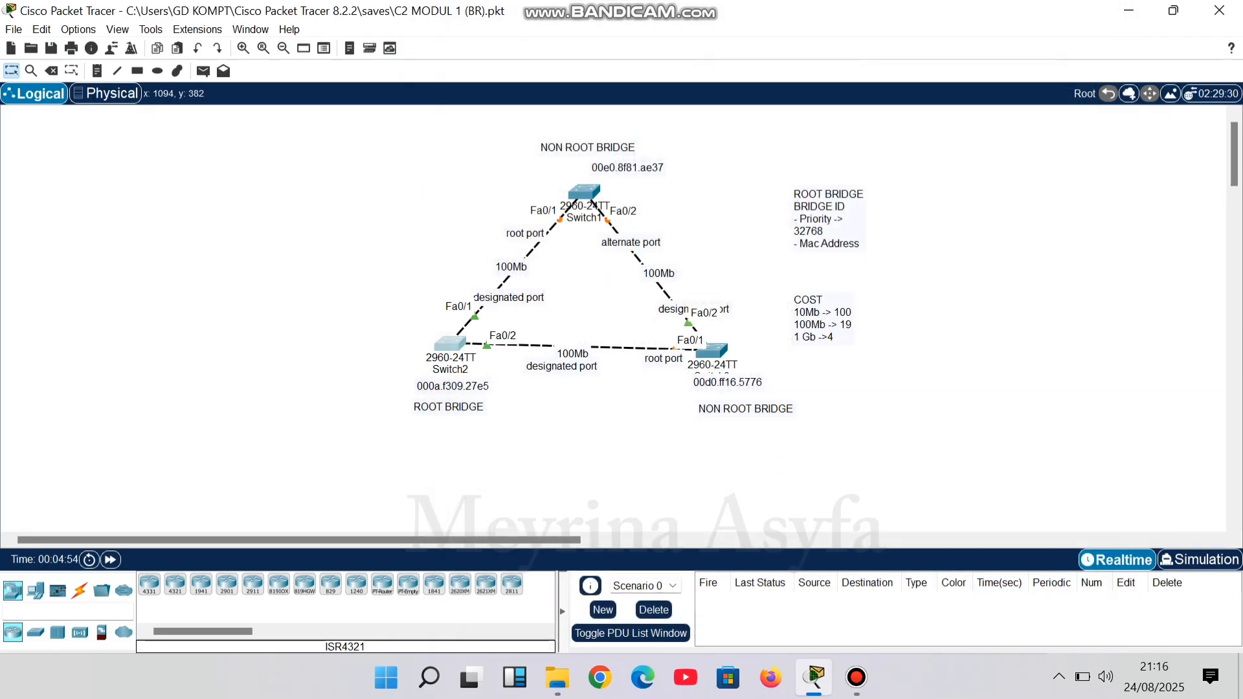
Open Switch3's command line and enter privileged and then global configuration mode.
click(713, 350)
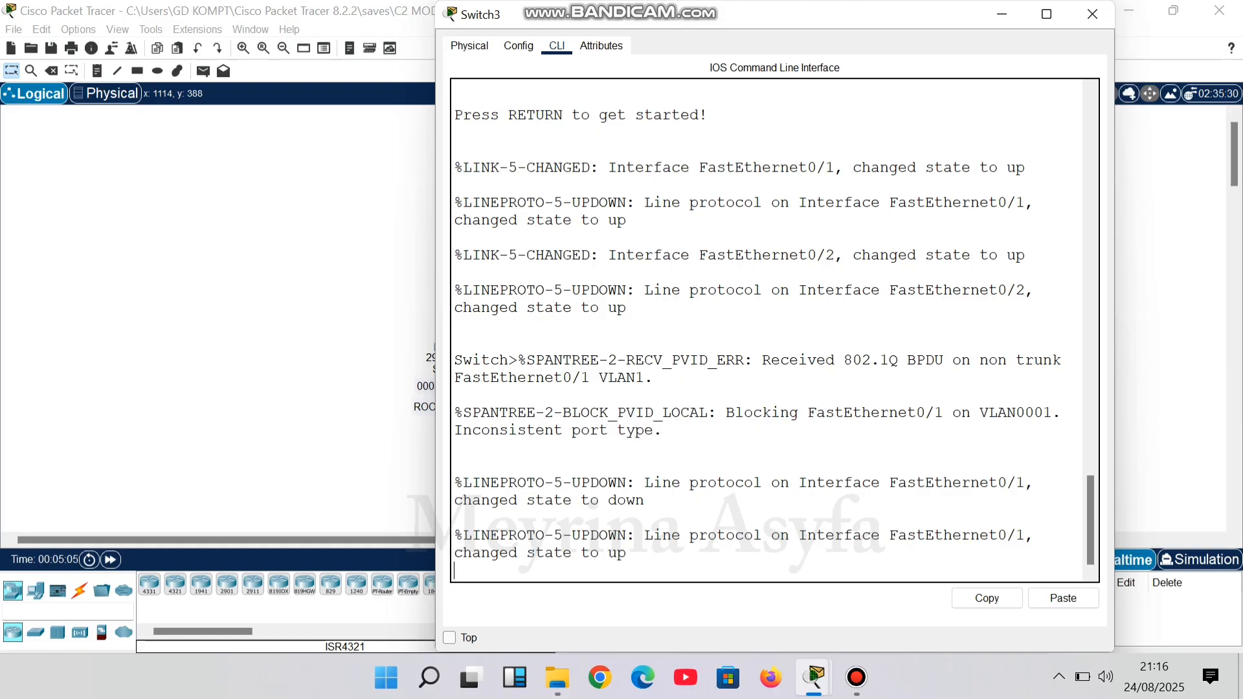
key(Return)
text(en)
key(Return)
text(con)
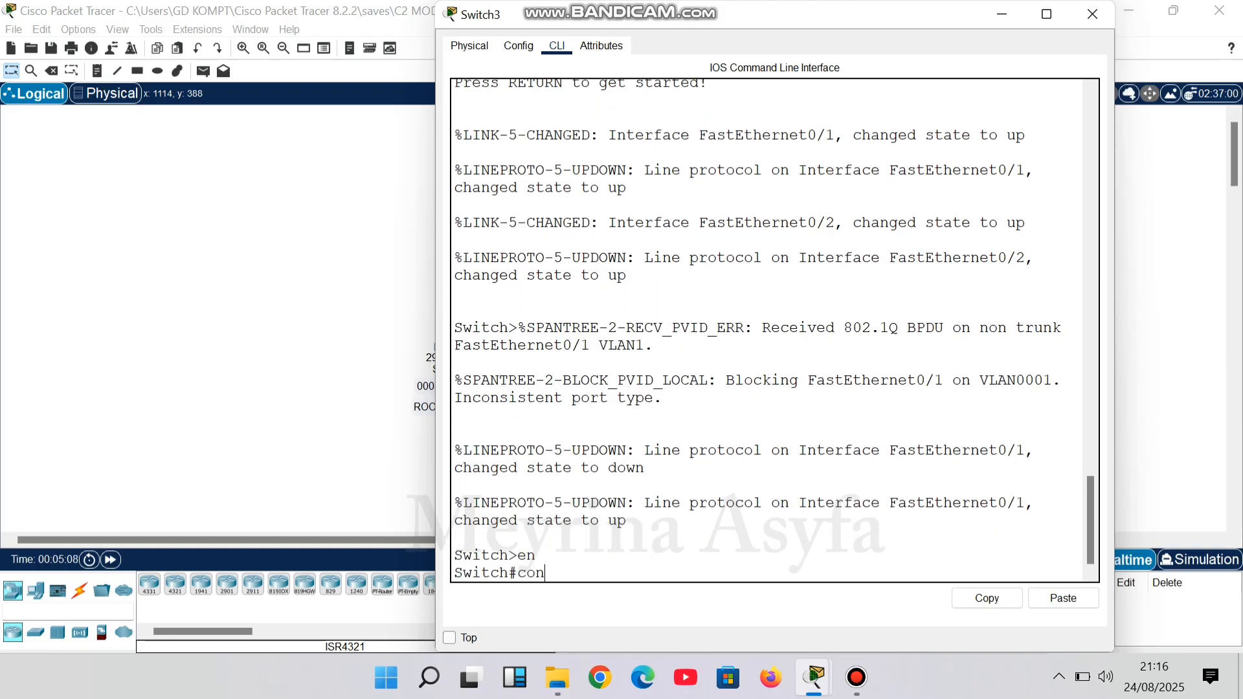
text(f t)
key(Return)
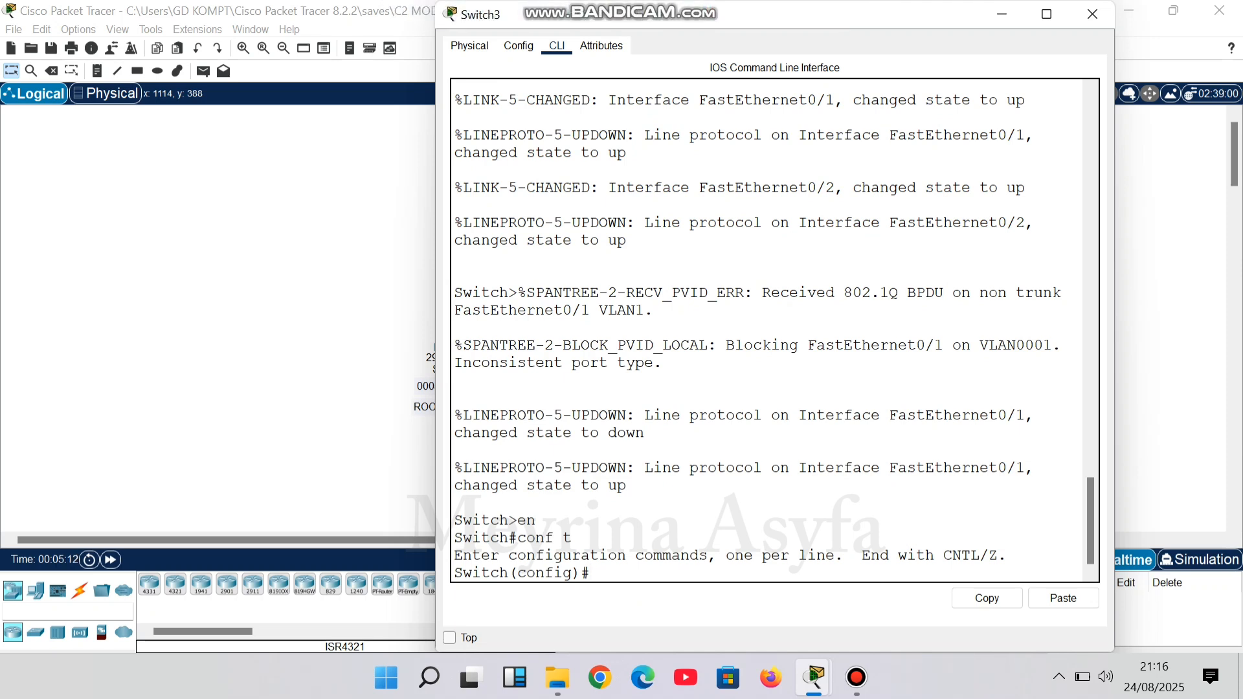
Set interfaces fa0/1-2 on Switch3 to trunk mode.
text(int range fa0/1-2)
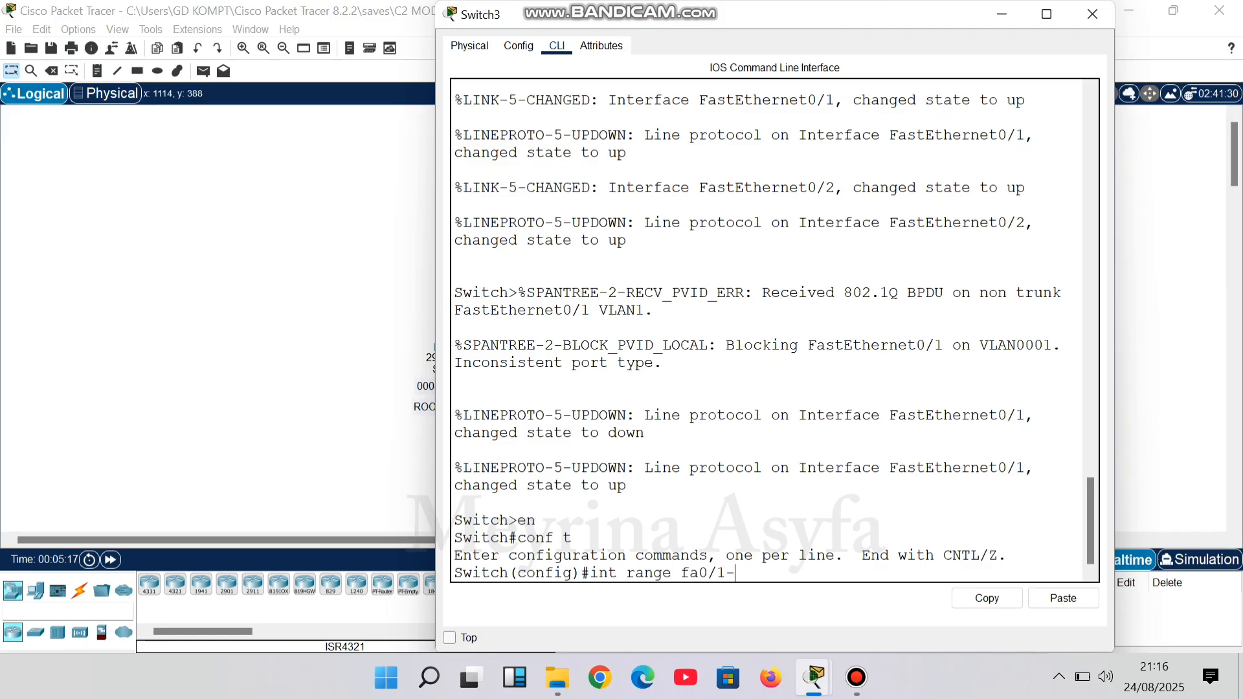
key(Return)
text(swi)
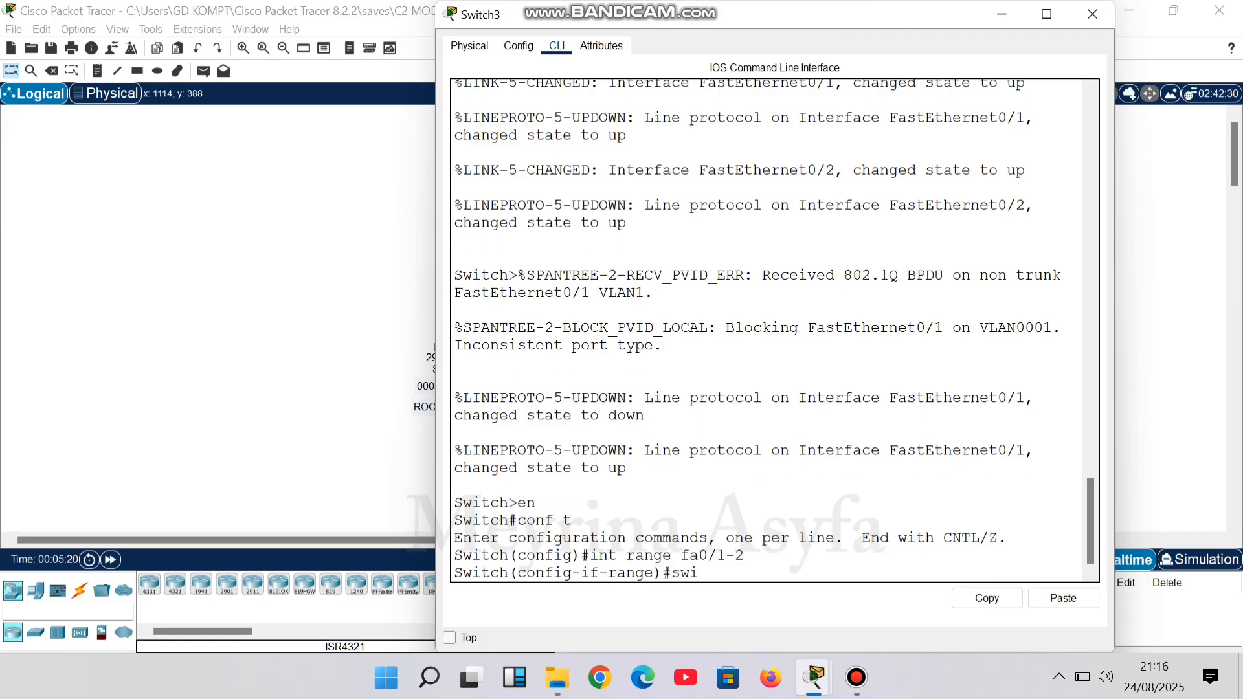
text(tchport mode t)
text(runk)
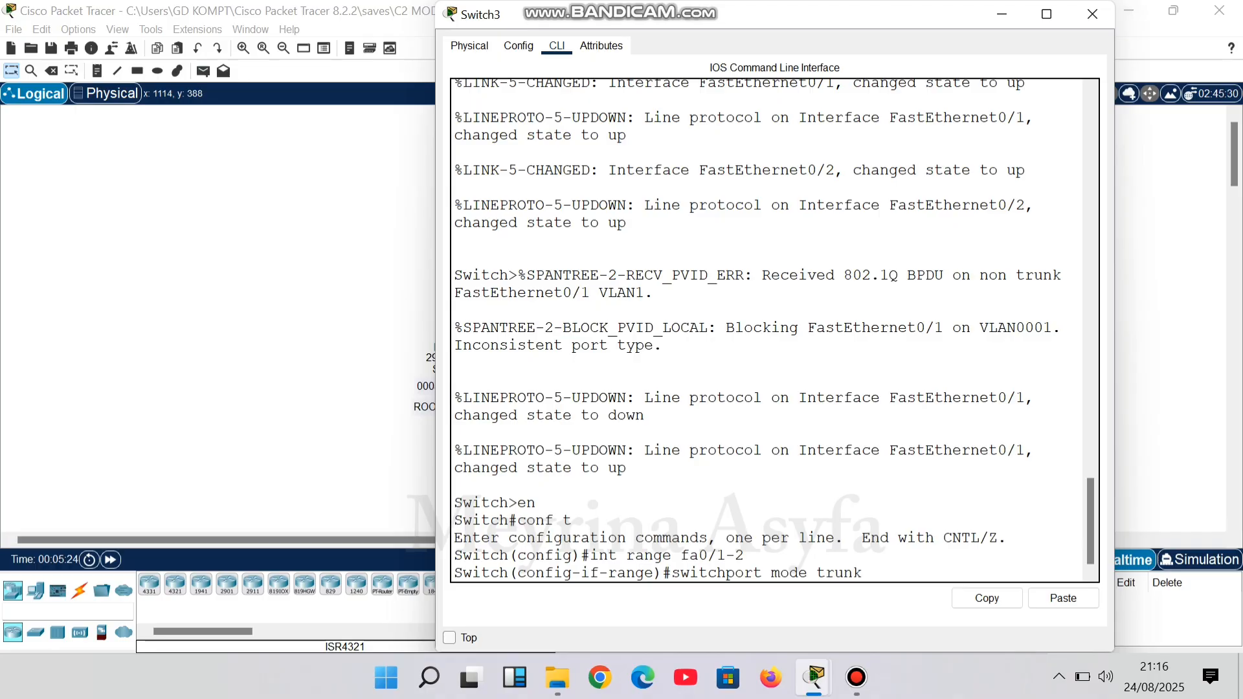
key(Return)
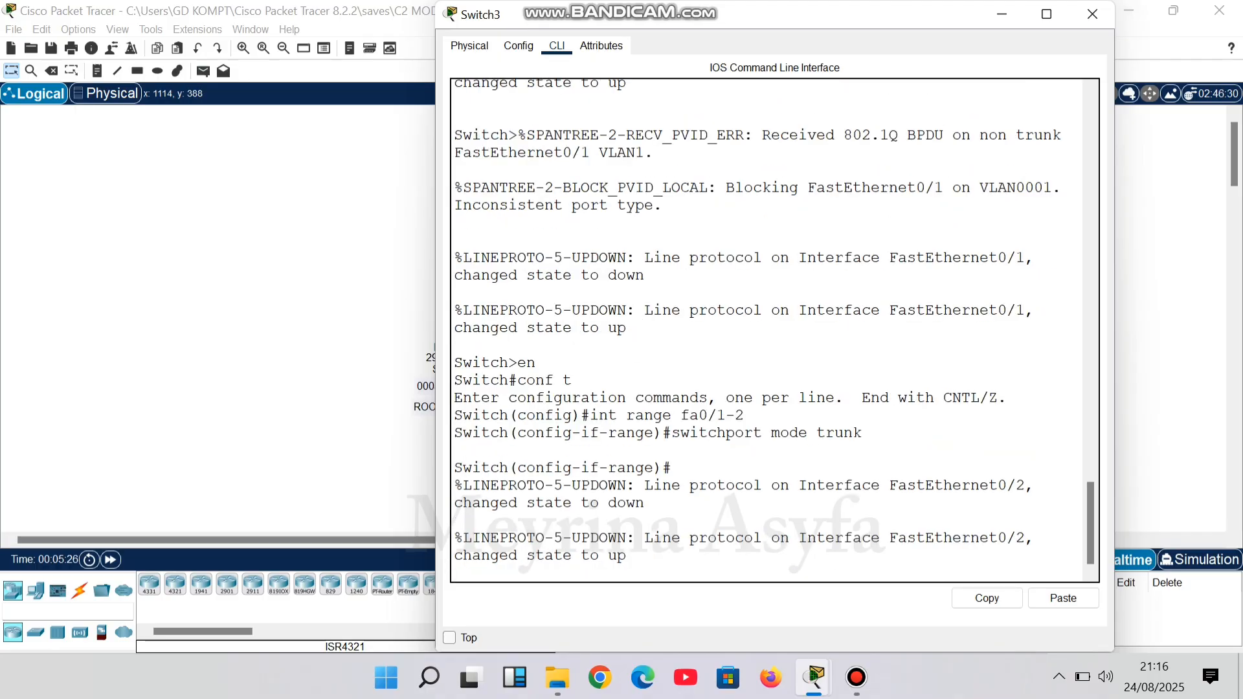
key(Return)
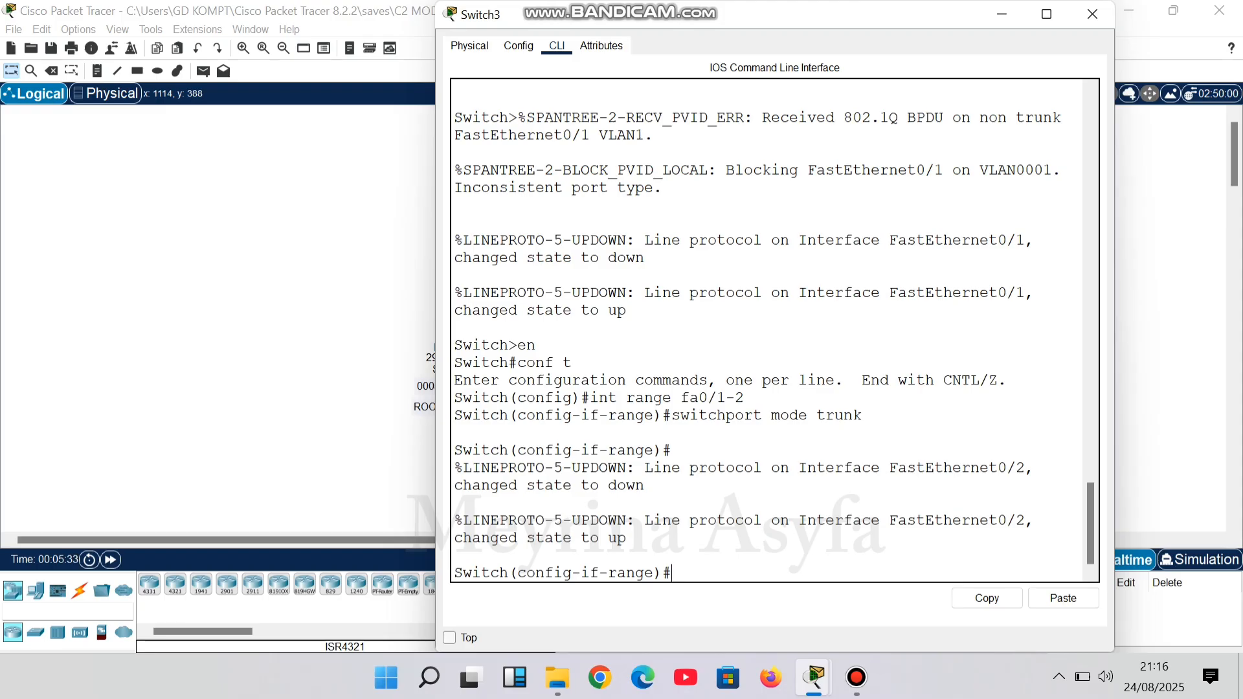
Create VLAN 2 and VLAN 3 on Switch3, exiting each back to global configuration mode.
text(vlan 2)
key(Return)
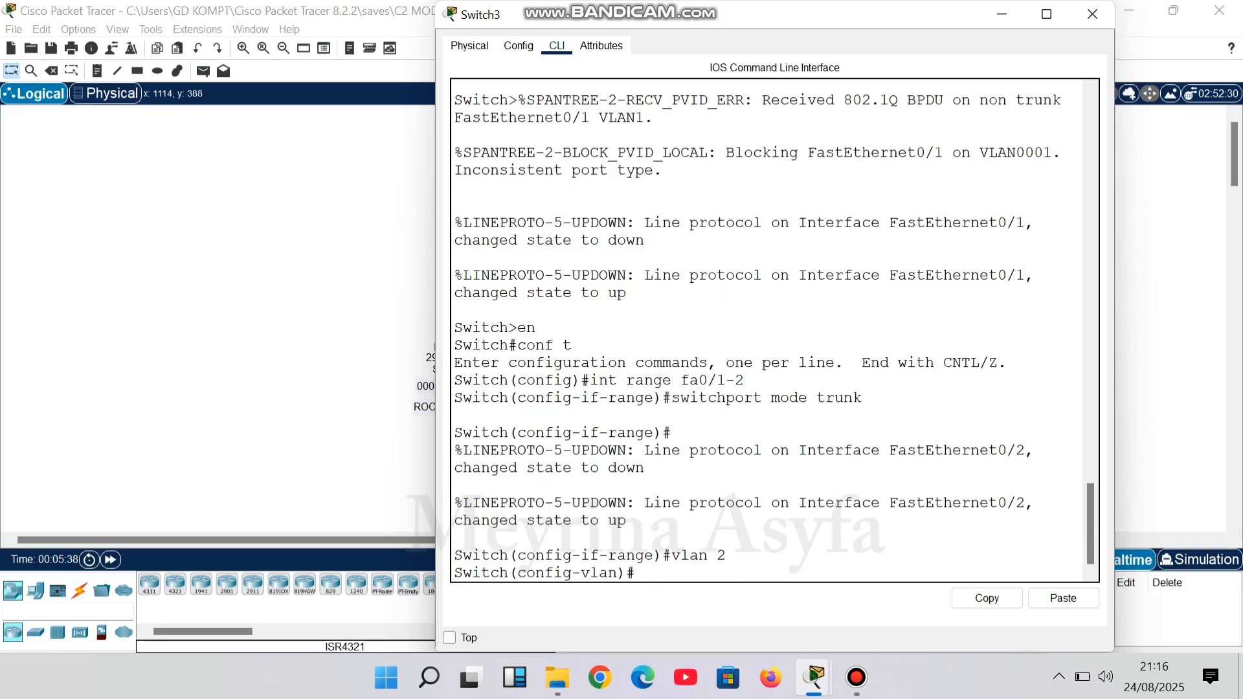
text(ex)
key(Return)
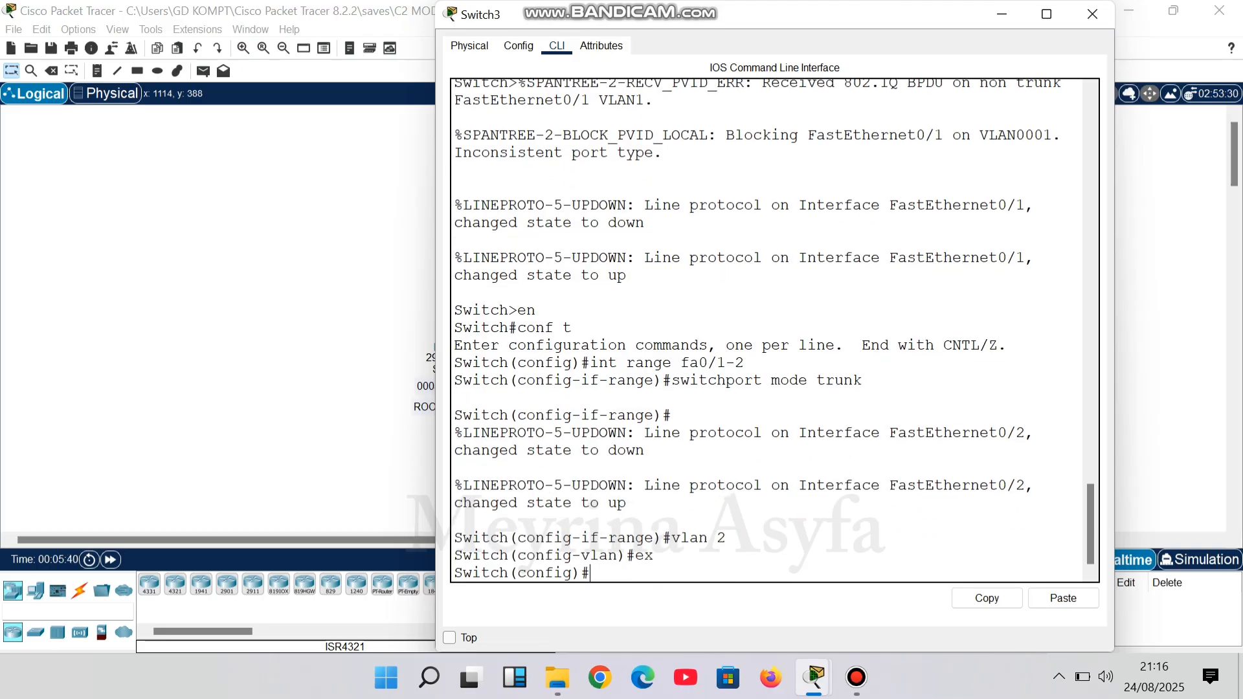
text(vlan 3)
key(Return)
text(e)
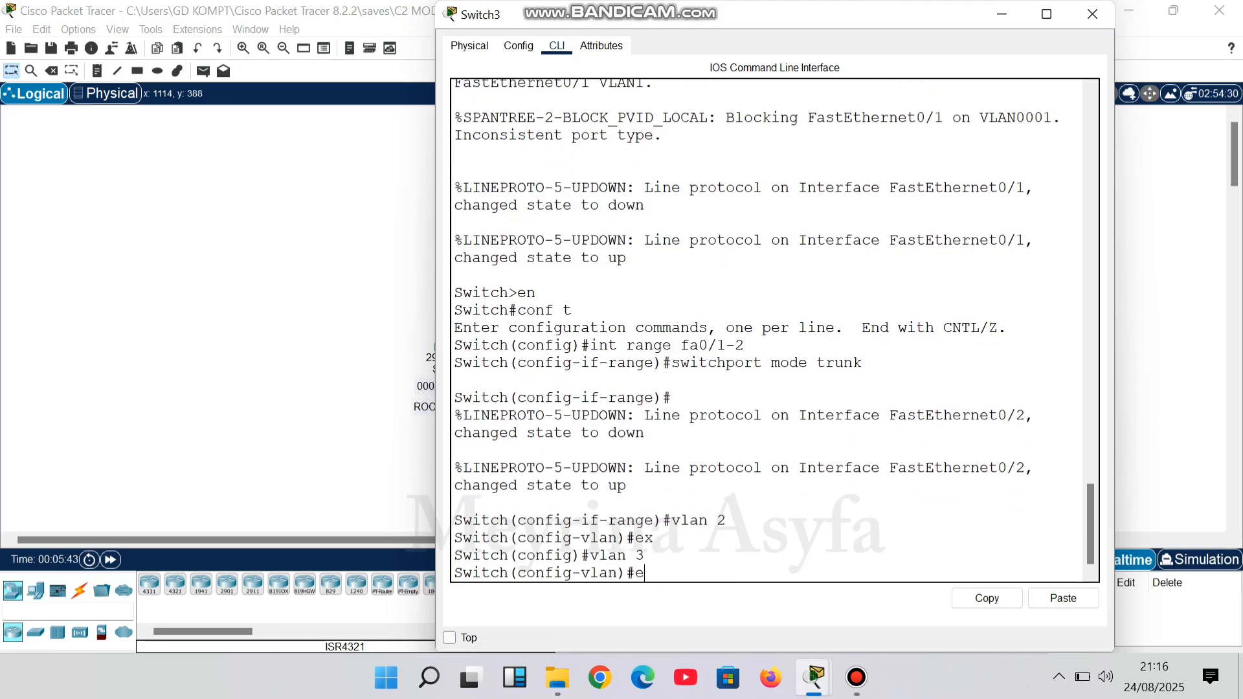
text(x)
key(Return)
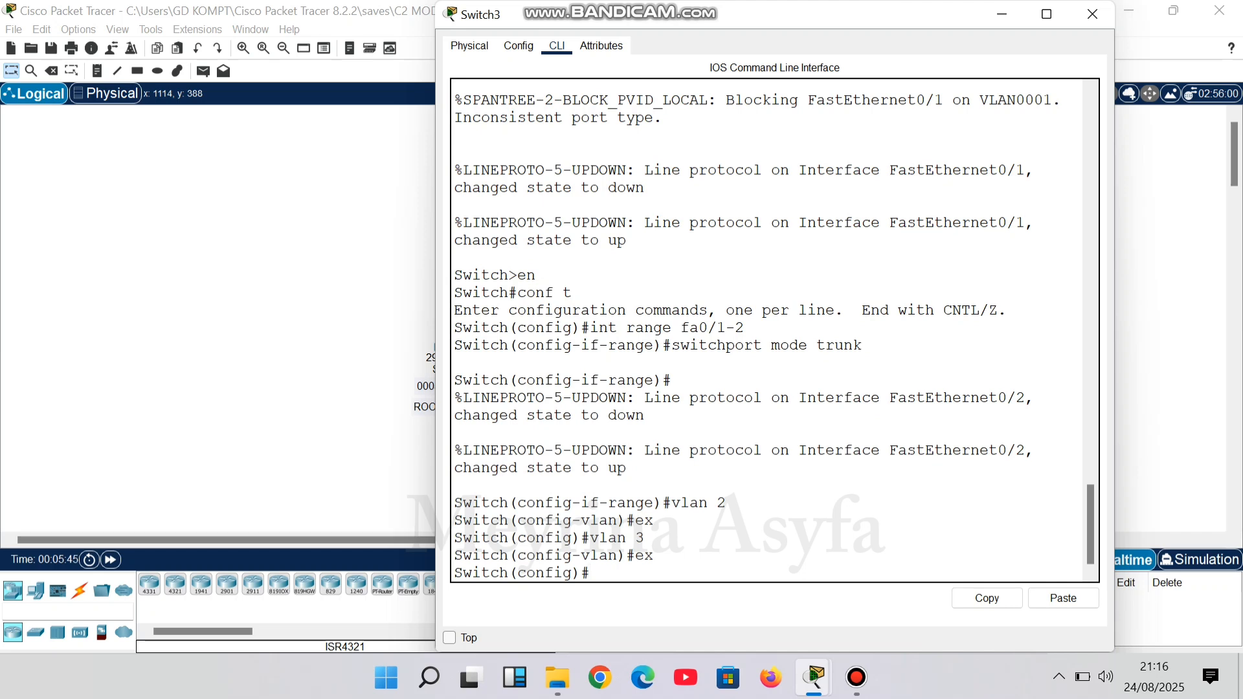
Run "do show spanning-tree" on Switch3.
text(do show spanning)
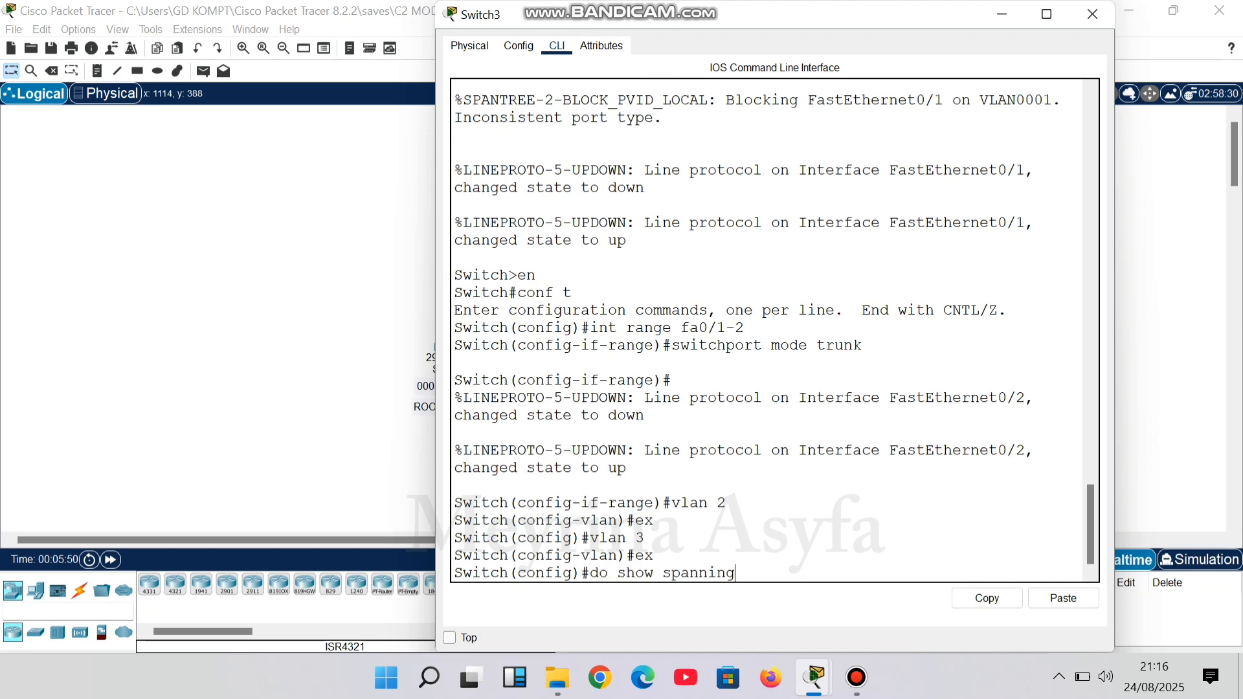
text(-tree)
key(Return)
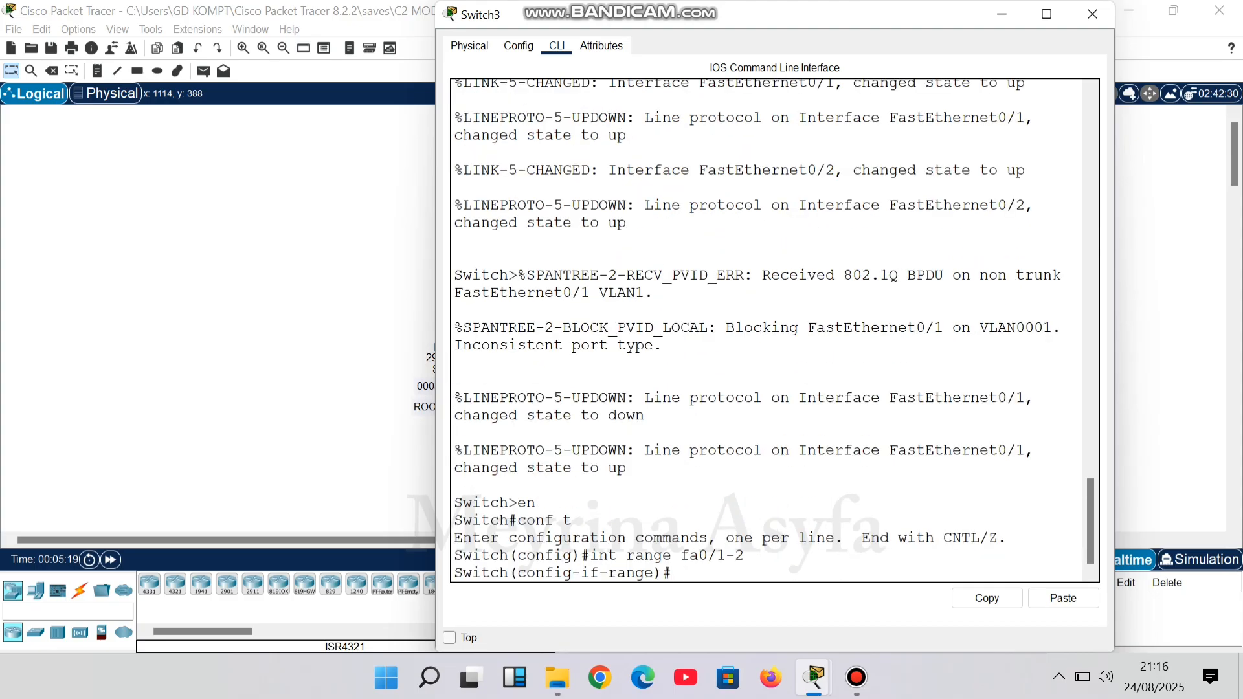
Enter "switchport mode trunk" again for the selected fa0/1-2 range on Switch3.
text(switchport mode trunk)
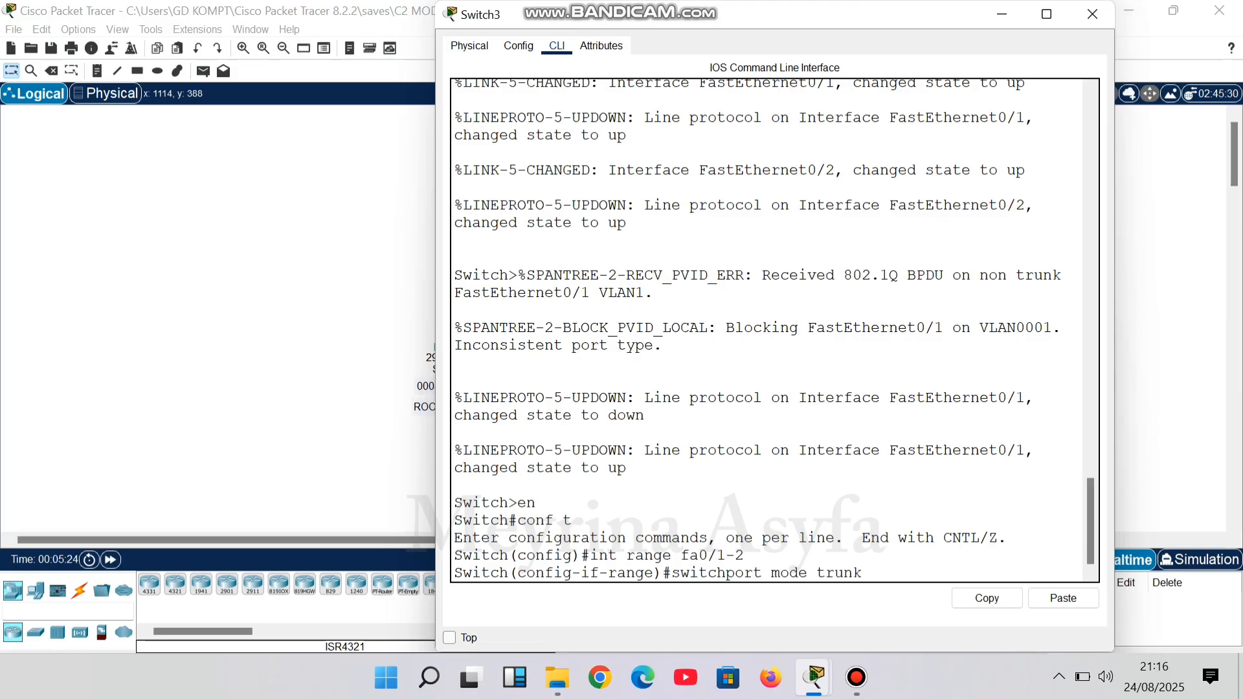
key(Return)
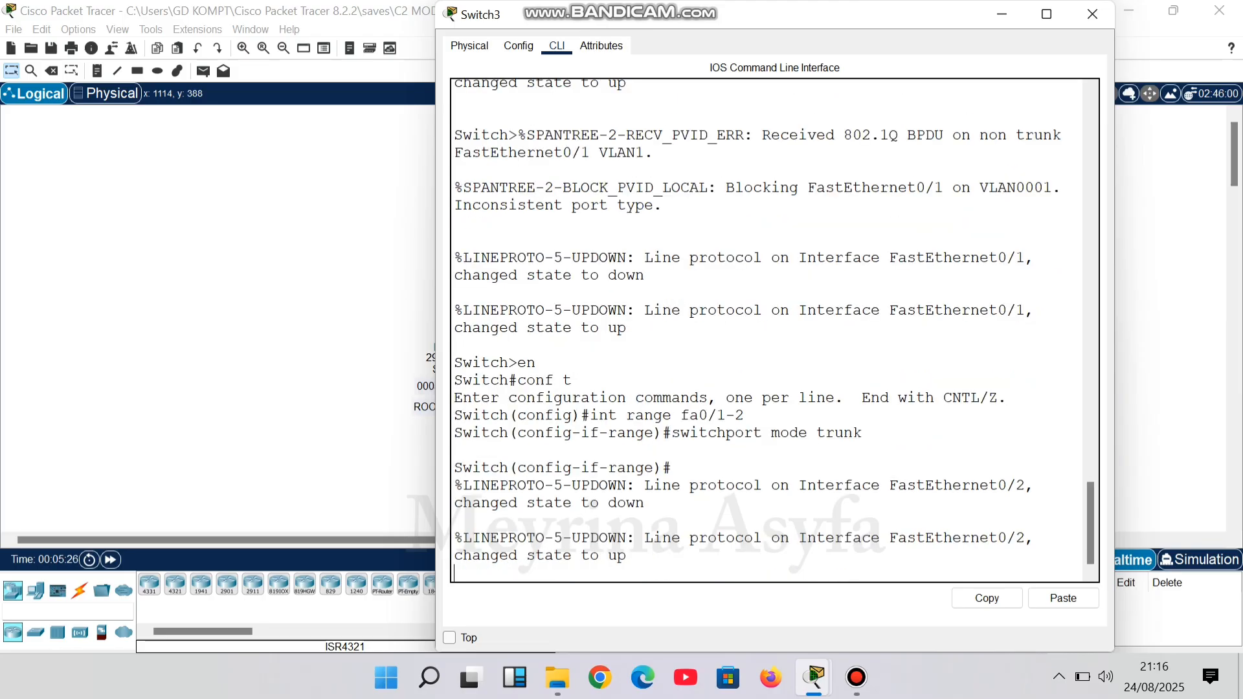
key(Return)
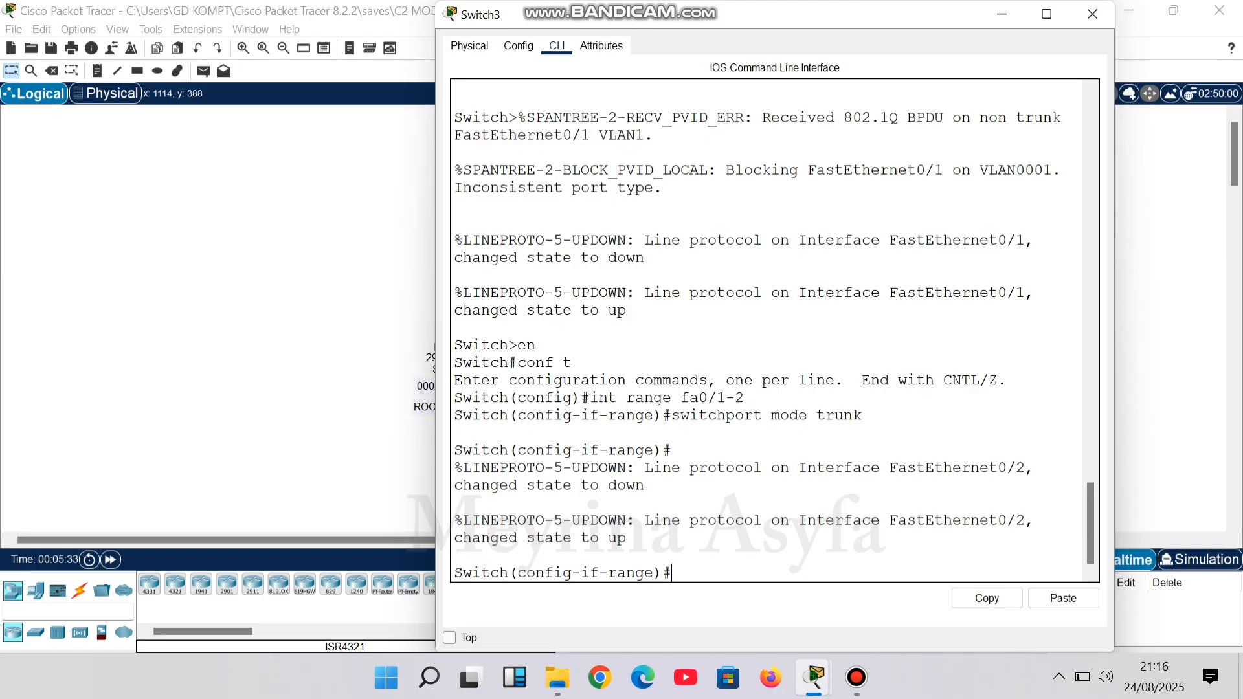
Enter the VLAN 2 and VLAN 3 definitions on Switch3 again, exiting each back to global configuration mode.
text(vlan 2)
key(Return)
text(ex)
key(Return)
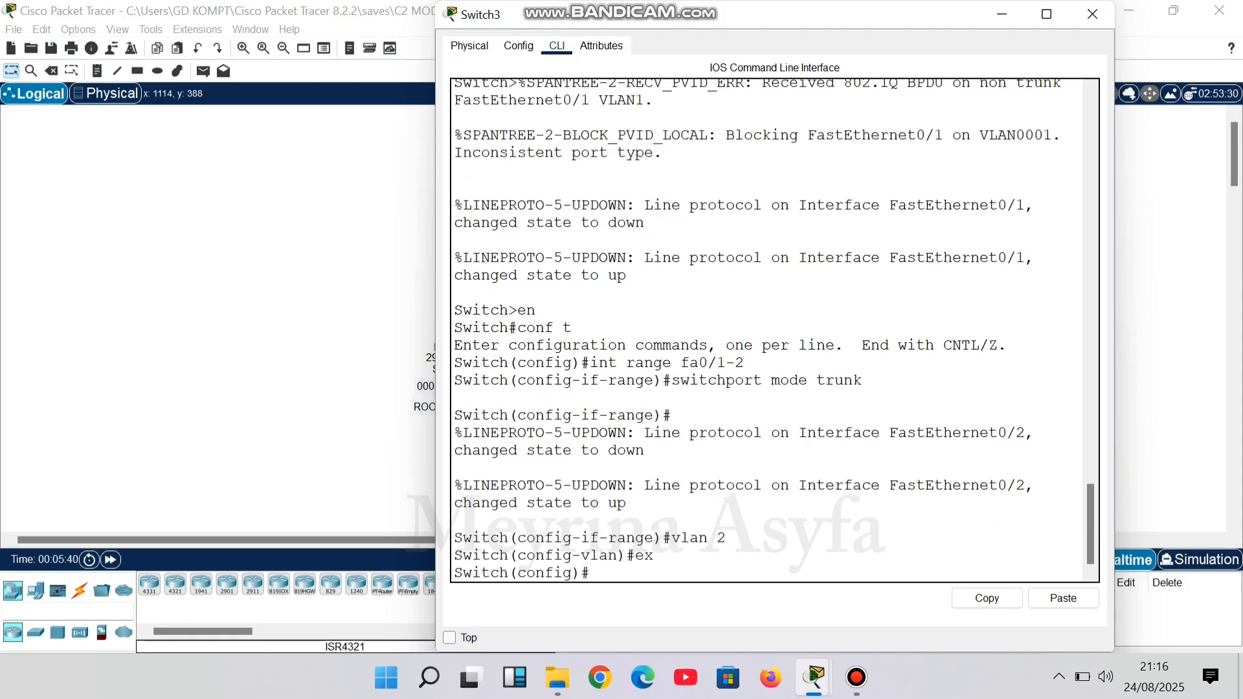
text(vlan 3)
key(Return)
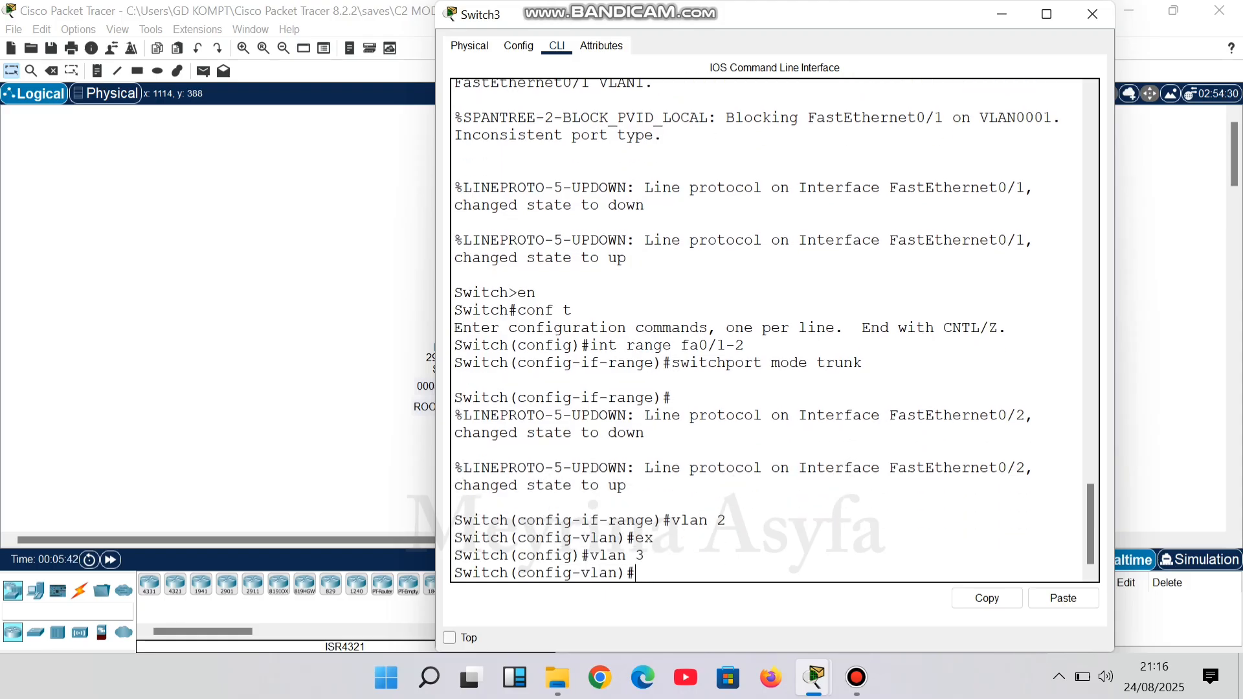
text(ex)
key(Return)
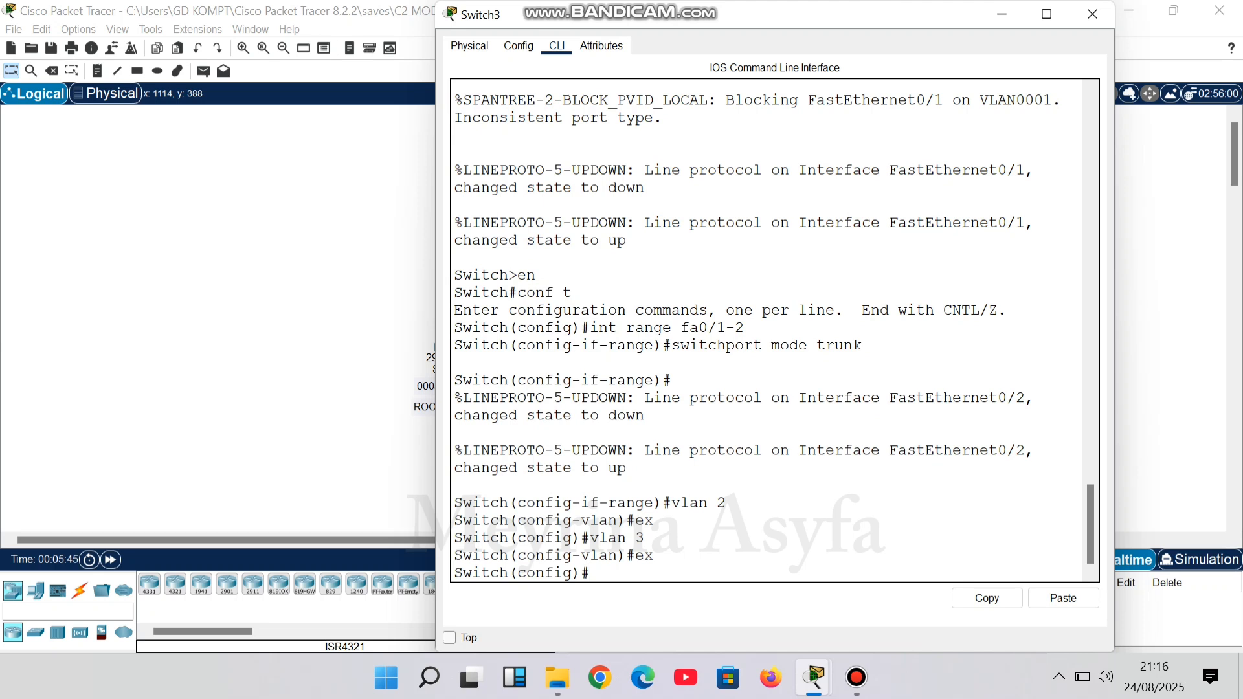
Run "do show spanning-tree" on Switch3 again.
text(do show spanning)
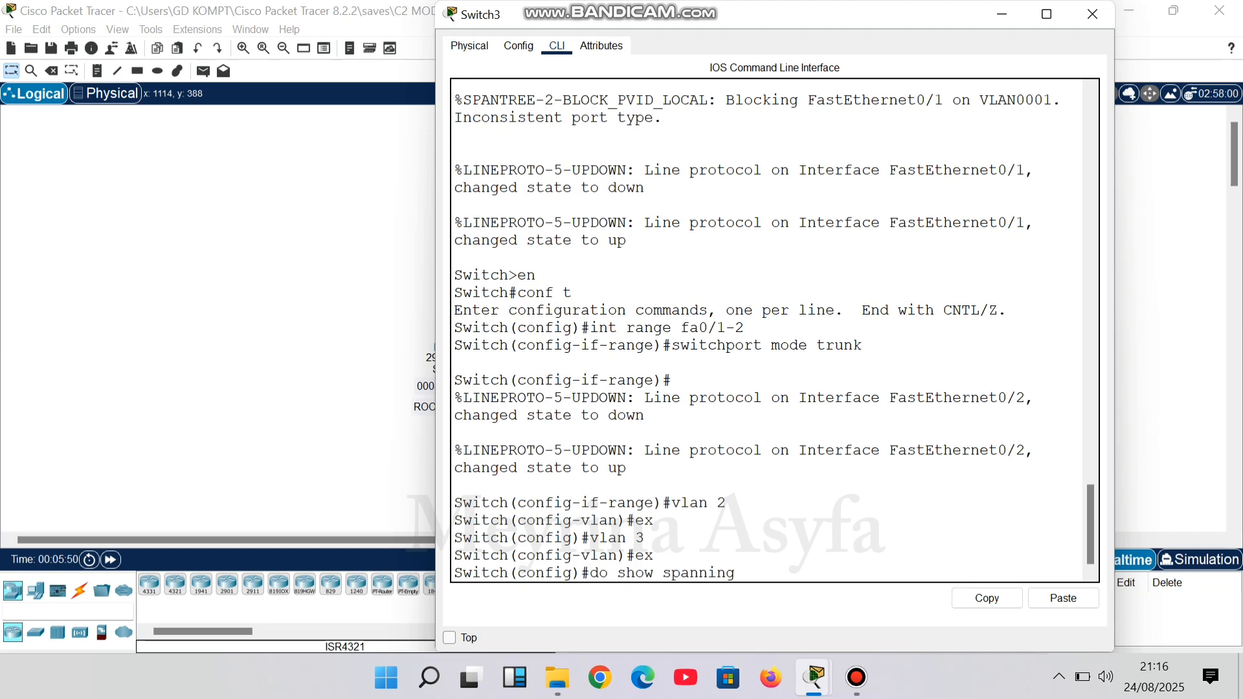
text(-tree)
key(Return)
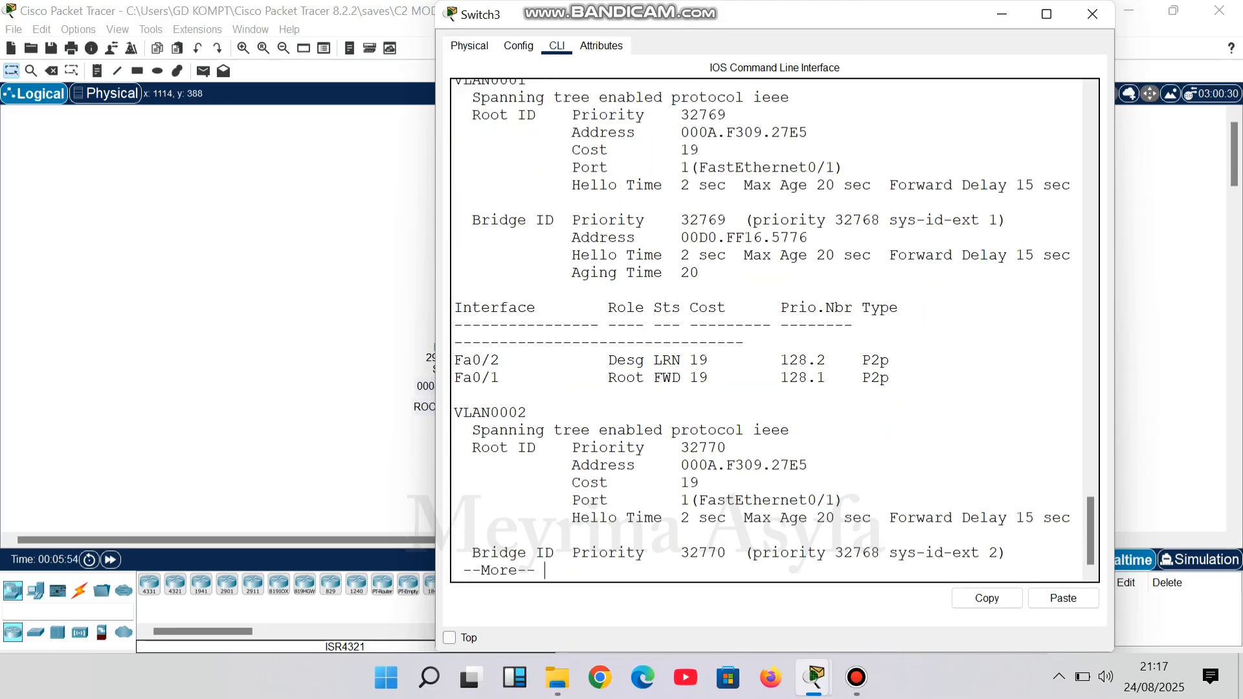
key(Tab)
Examine the VLAN0001, VLAN0002 and VLAN0003 sections of Switch3's spanning-tree output through to its end, and close the switch window.
scroll(789, 342, up, 2)
click(790, 341)
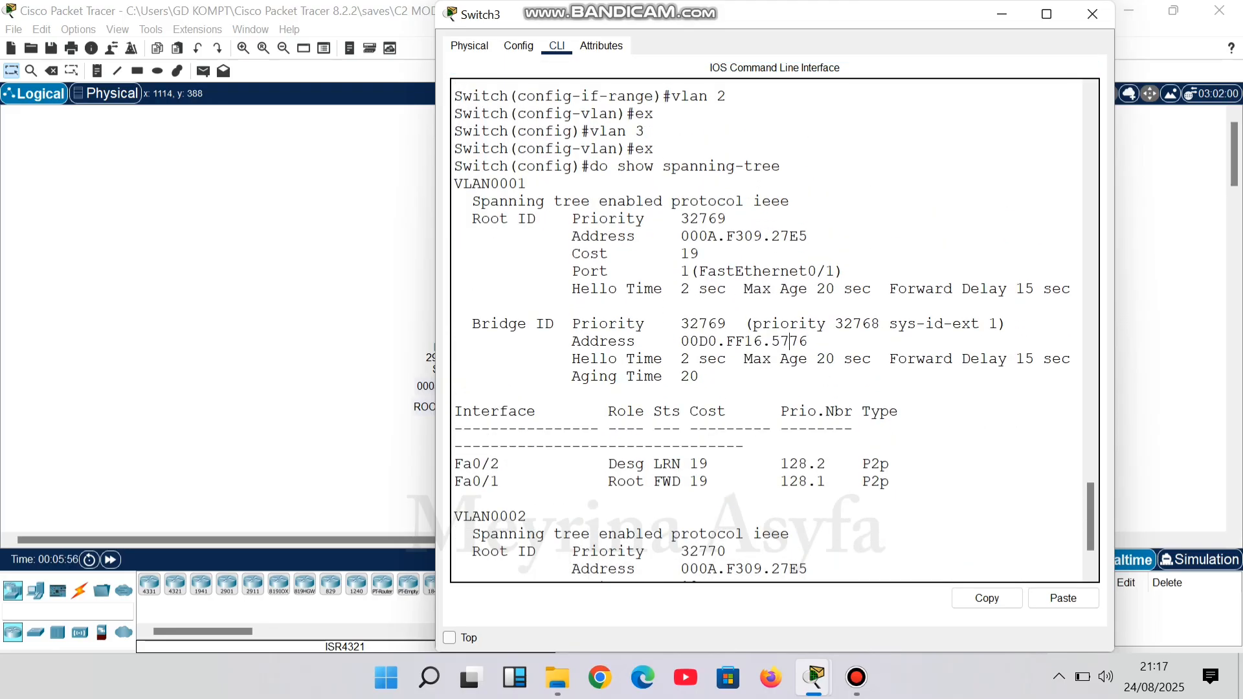
drag(455, 184, 891, 464)
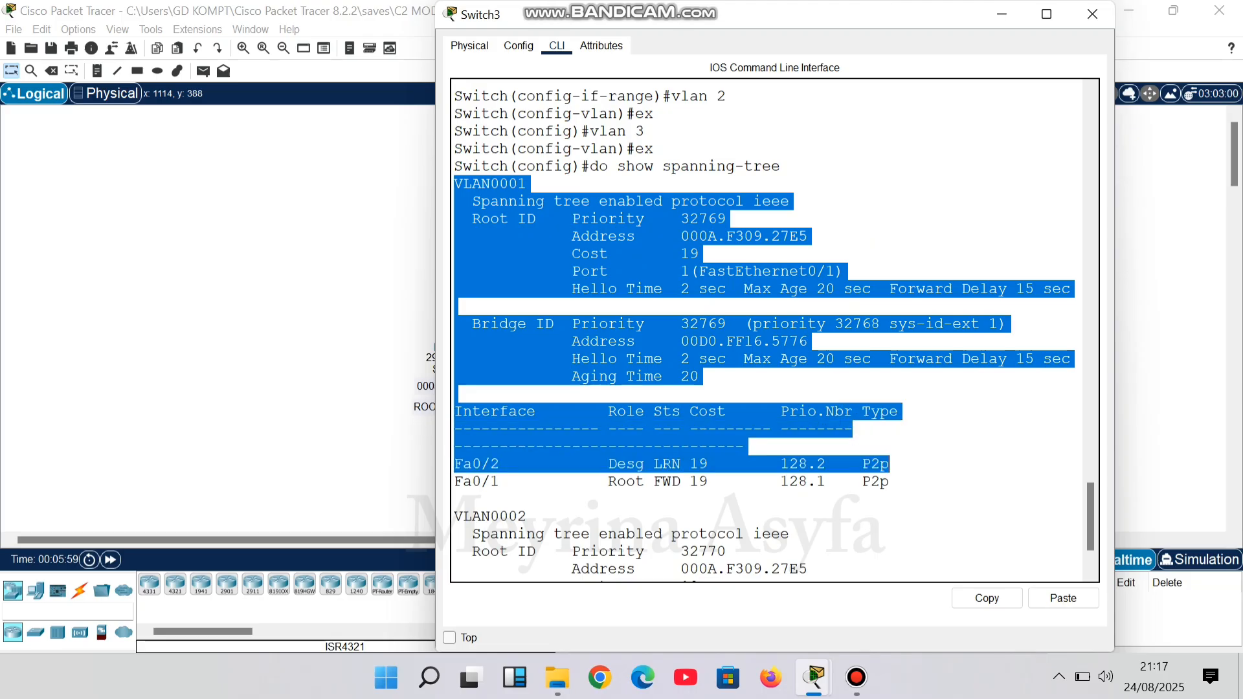
scroll(891, 464, down, 2)
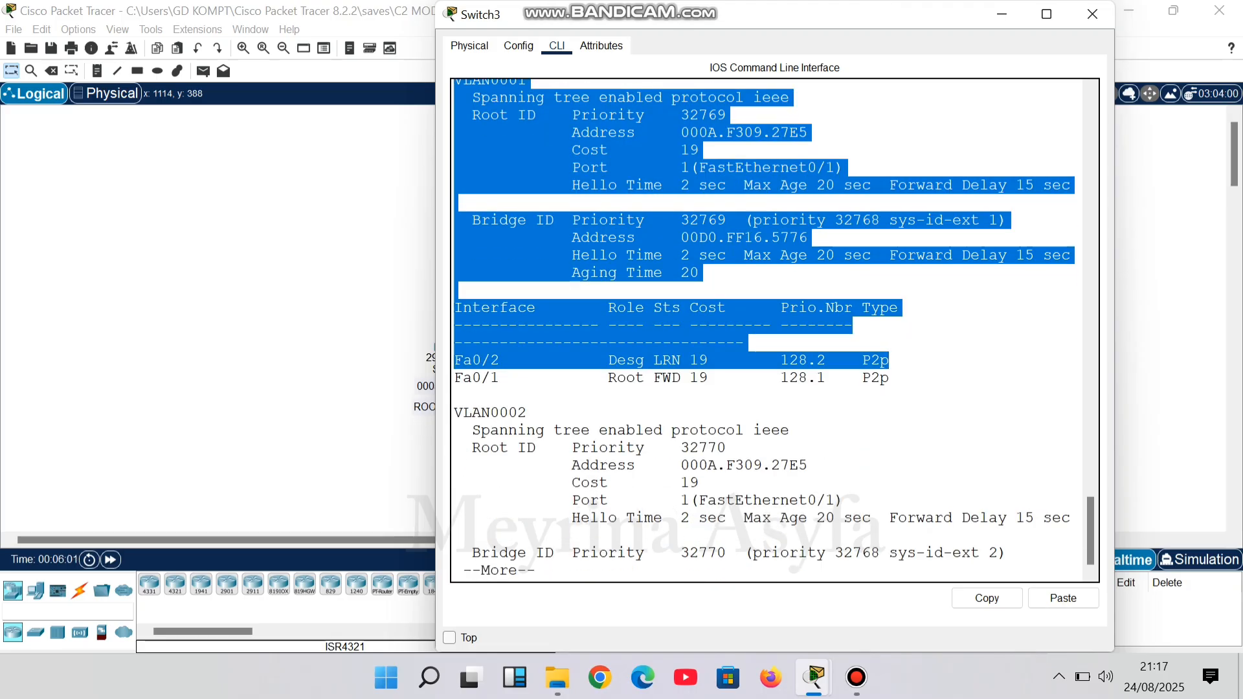
click(891, 465)
key(space)
scroll(891, 464, up, 7)
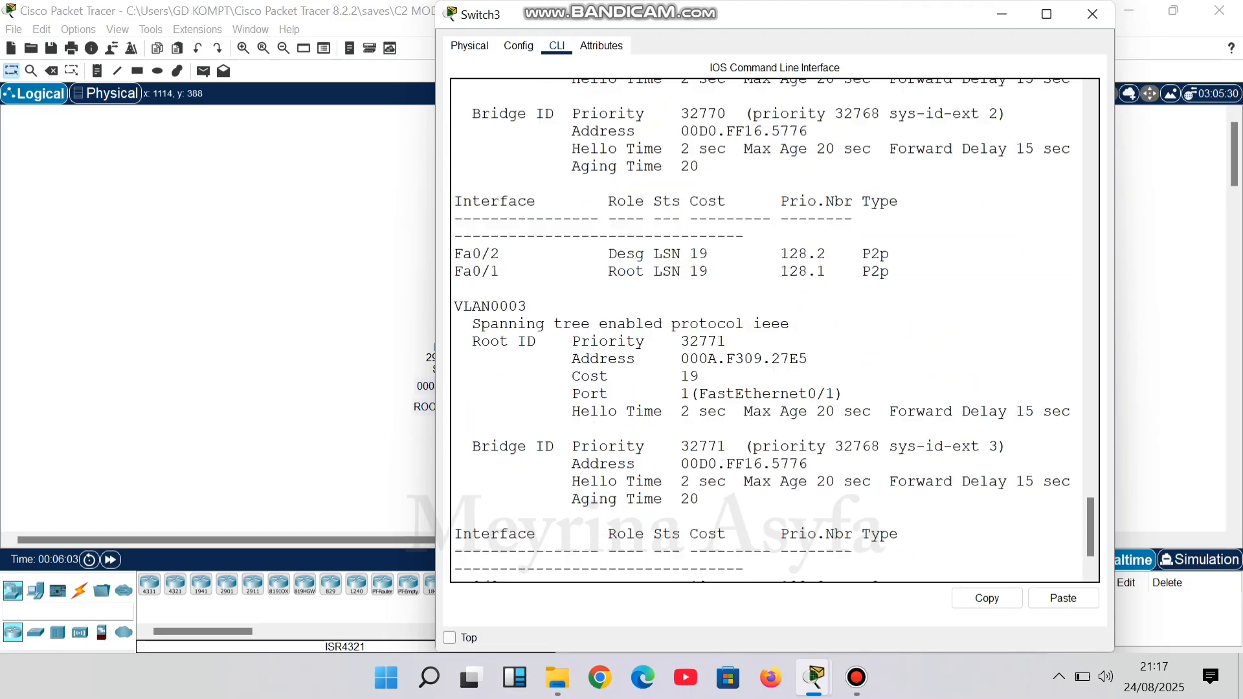
scroll(891, 464, down, 7)
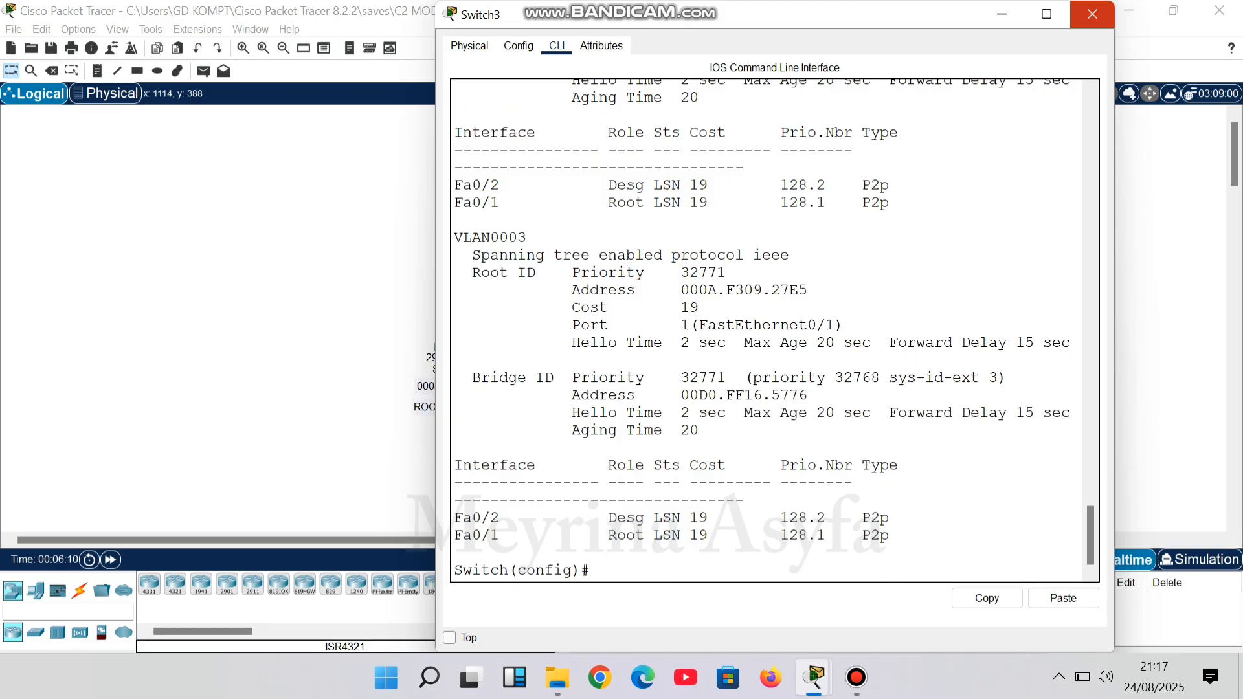
click(1093, 13)
Open Switch1's command line and enter privileged and then global configuration mode.
click(584, 192)
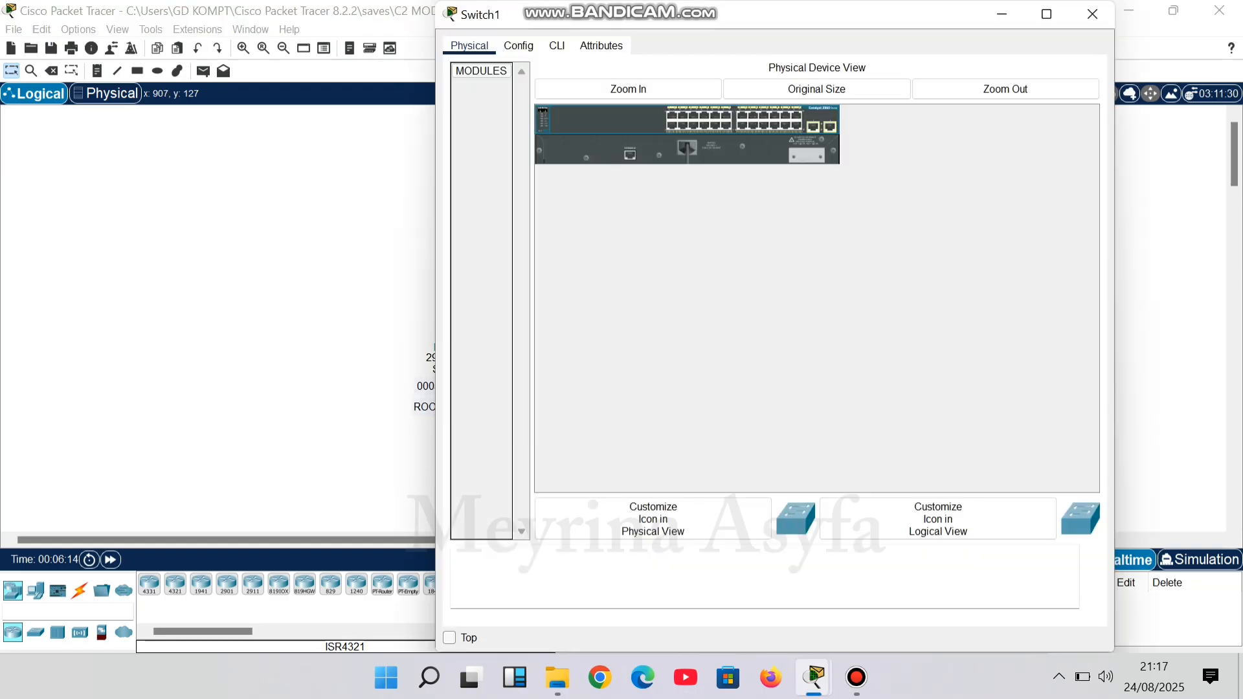
click(557, 46)
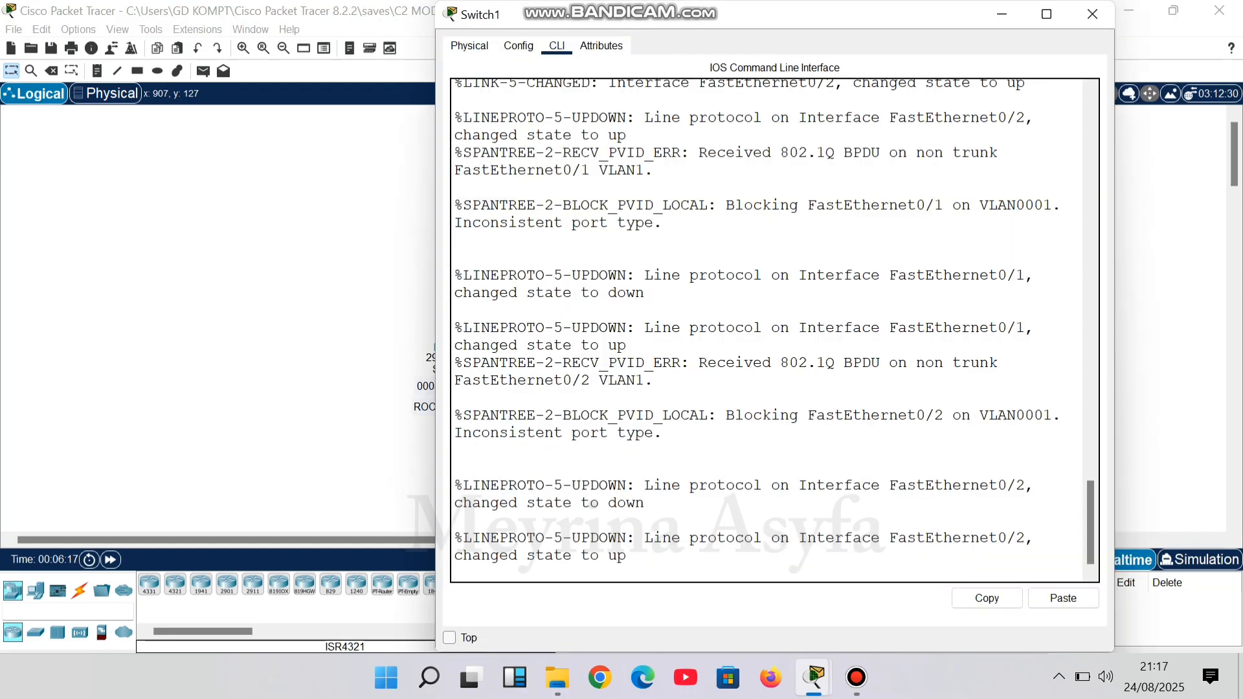
key(Return)
text(en)
key(Return)
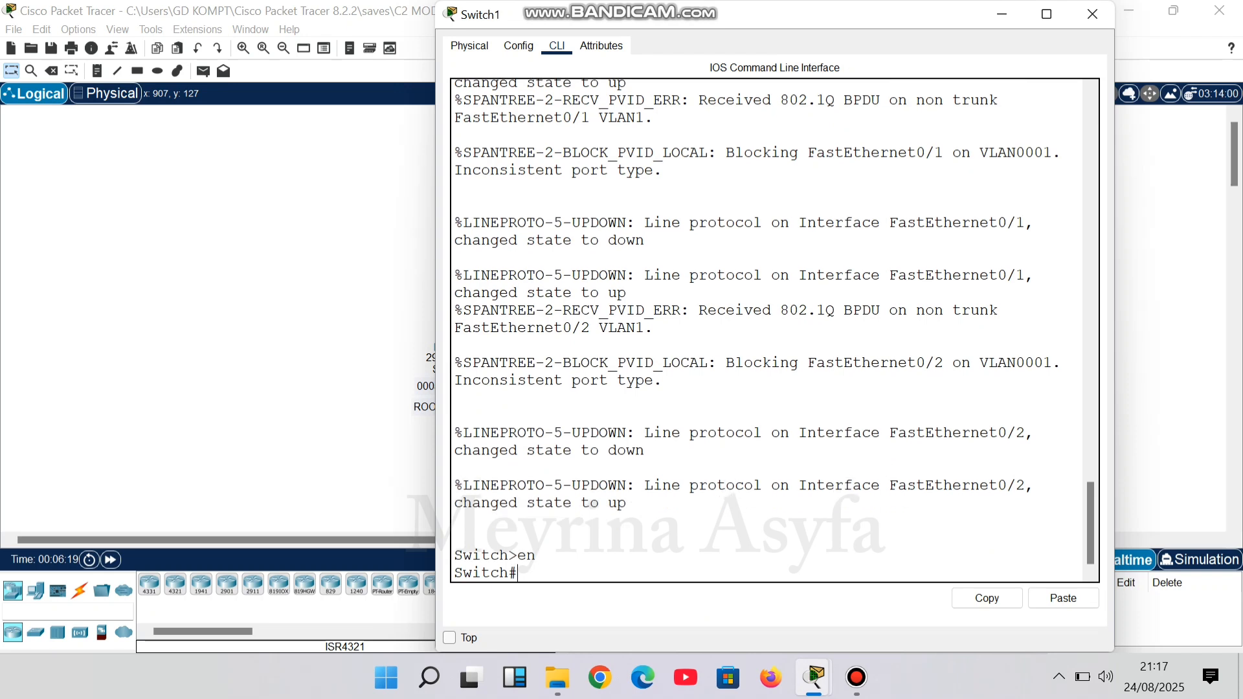
text(conf t)
key(Return)
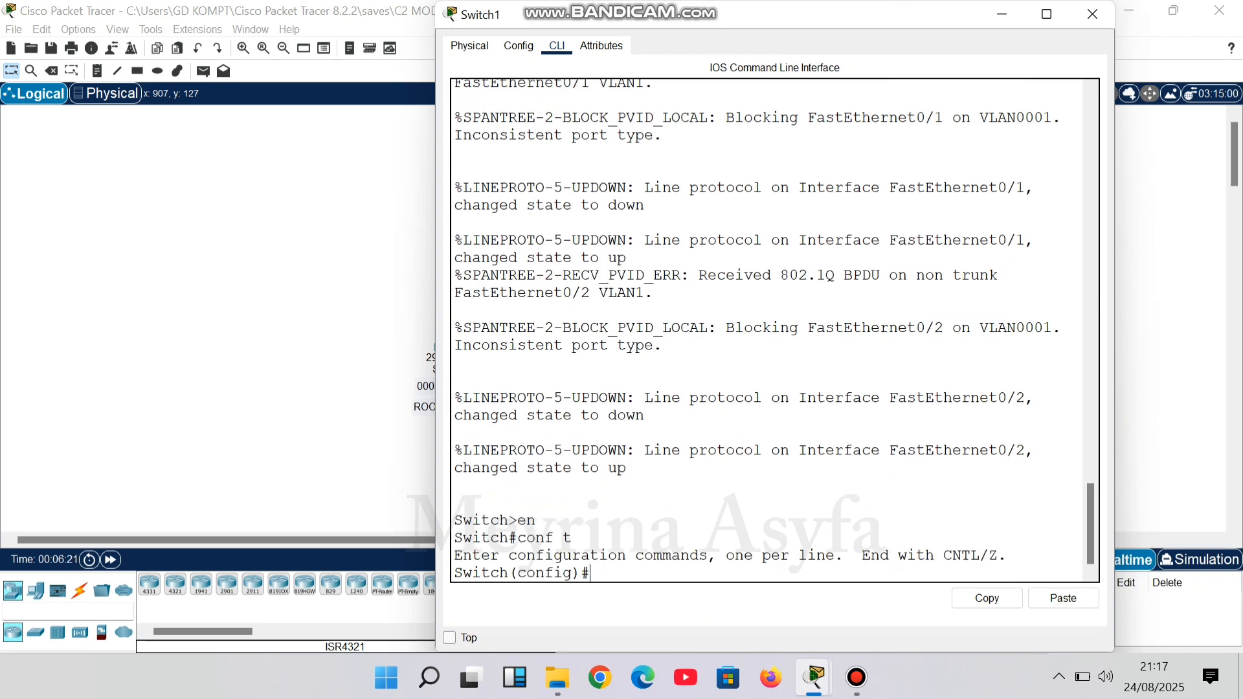
Set Switch1's interface range fa0/1-2 to trunk mode and return to global configuration mode.
text(int range fa0/1)
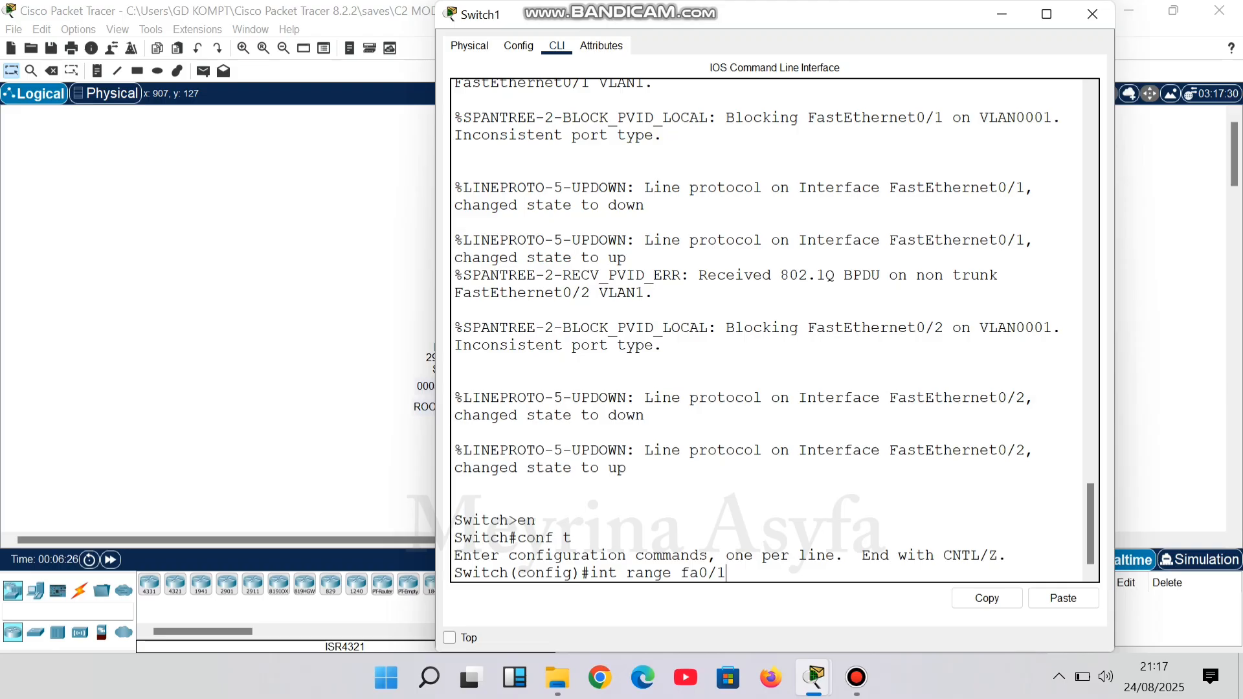
text(-2)
key(Return)
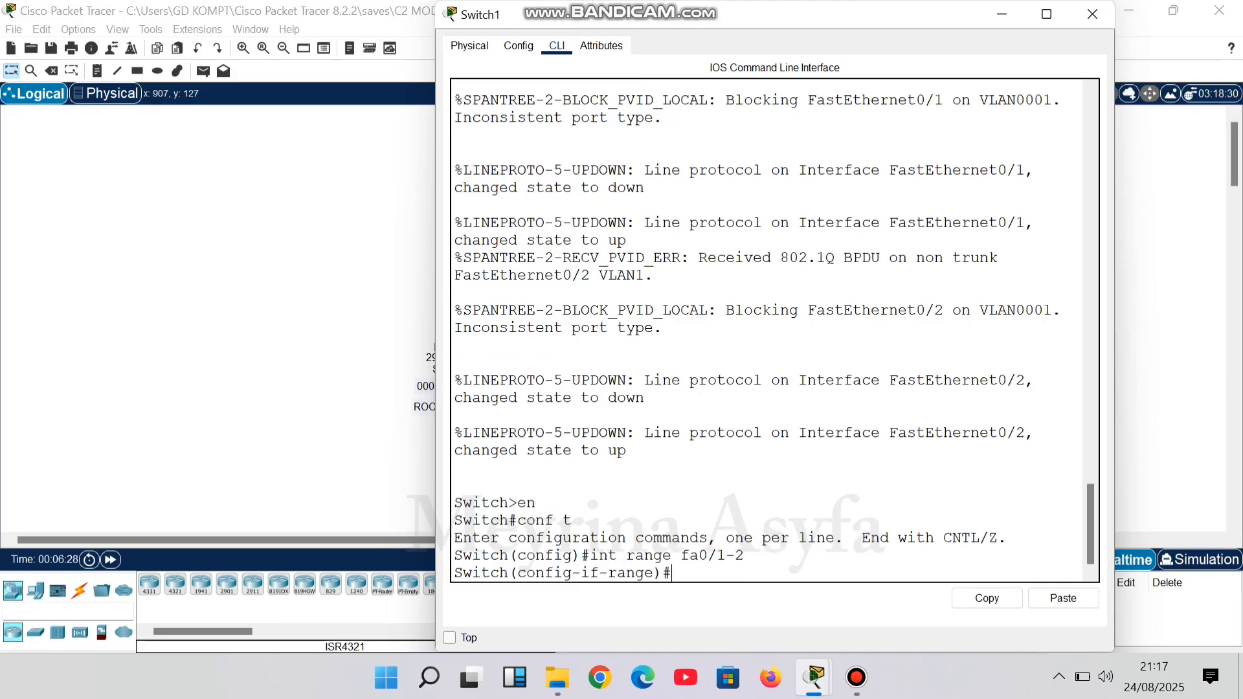
text(switchport mode trunk)
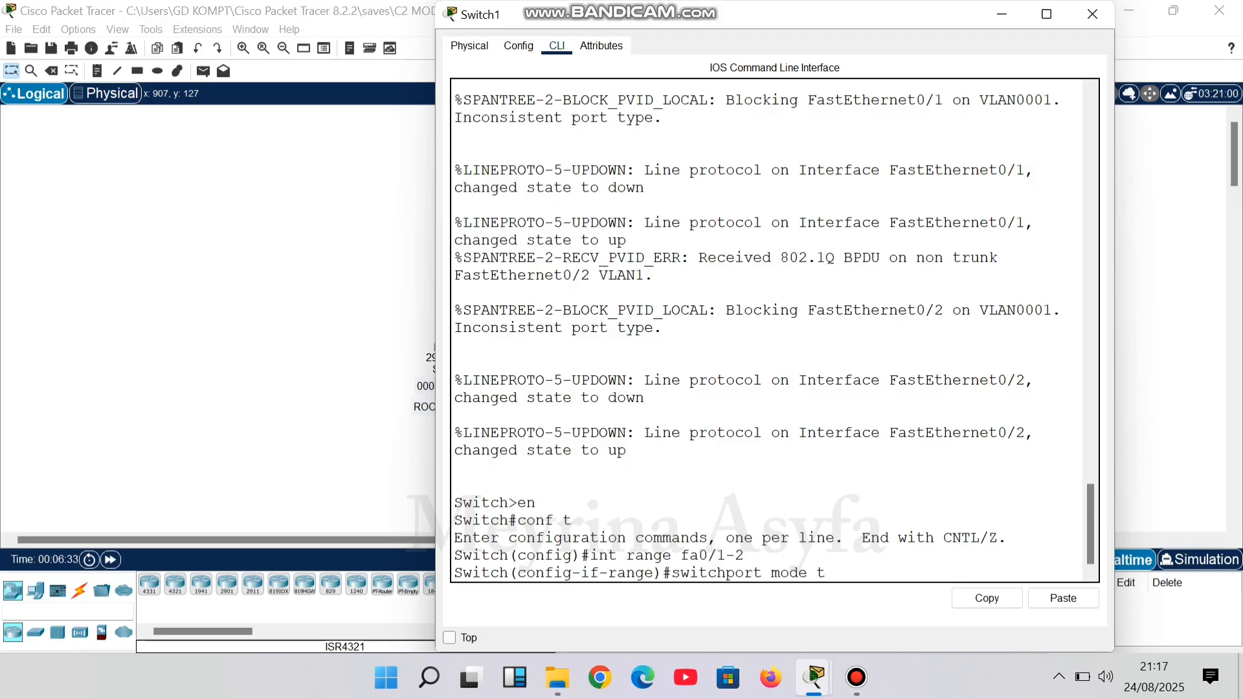
key(Return)
text(ex)
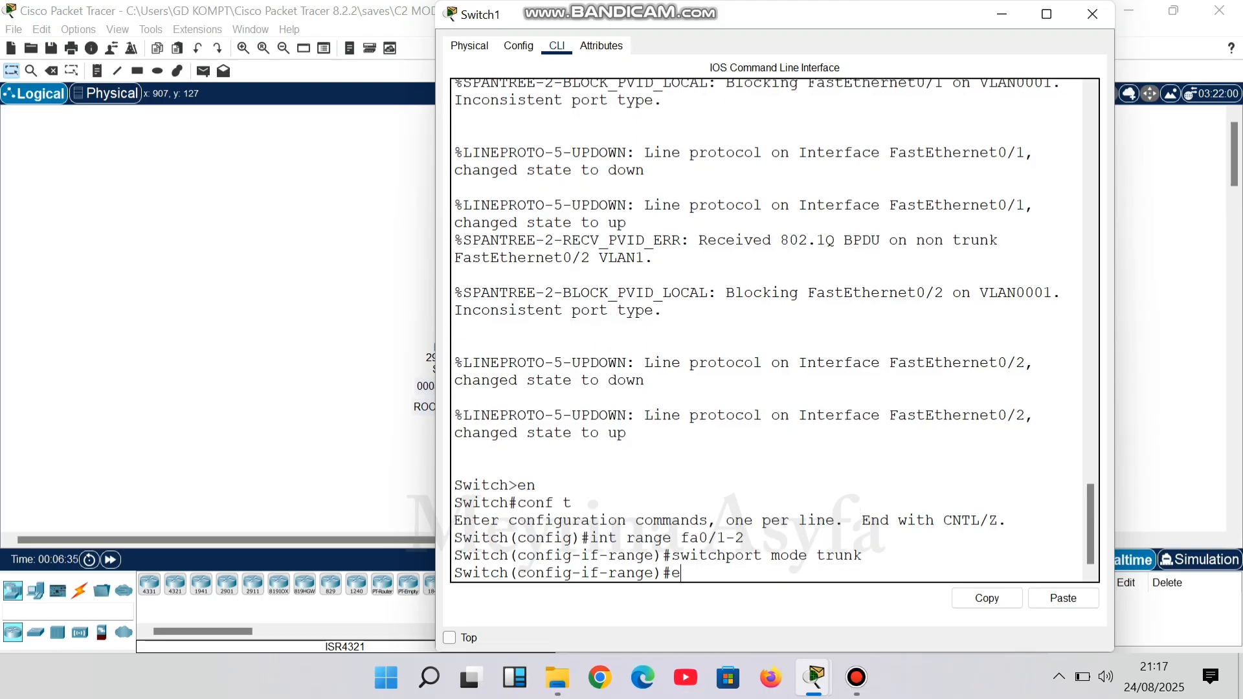
key(Return)
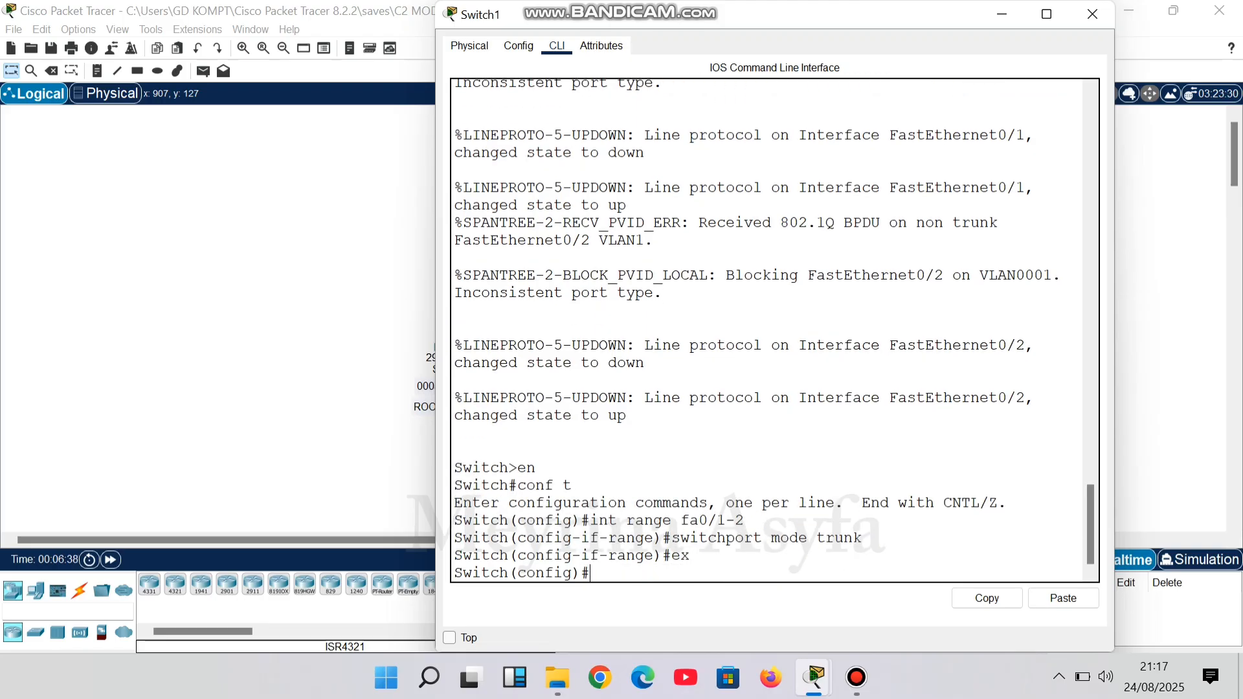
Create VLAN 2 and VLAN 3 on Switch1, exiting each back to global configuration mode.
text(vlan 2)
key(Return)
text(ex)
key(Return)
text(vlan 2)
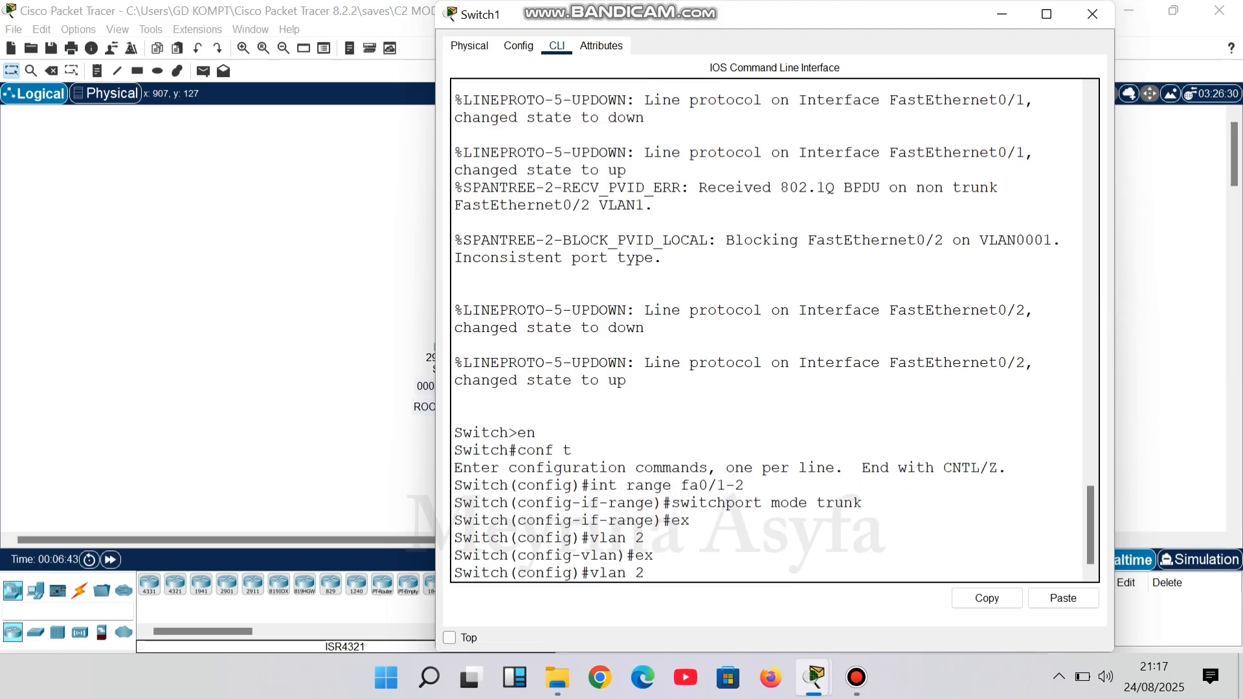
key(BackSpace)
text(3)
key(Return)
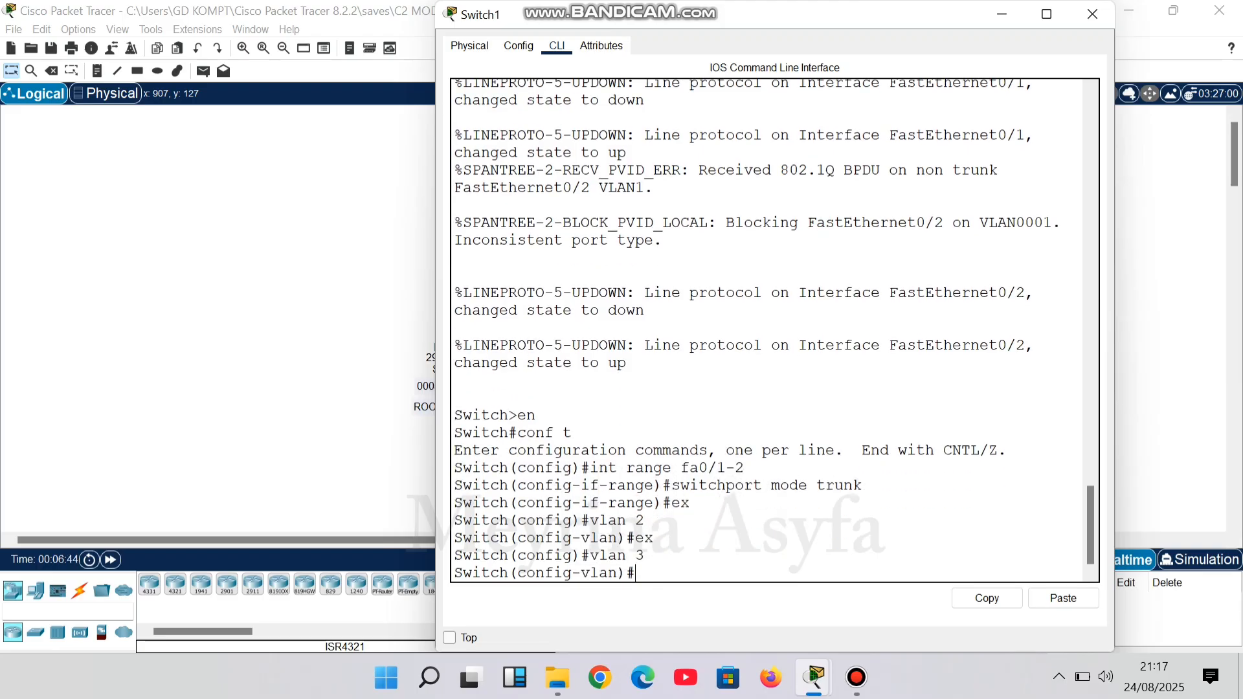
text(ex)
key(Return)
Run "do show spanning-tree" on Switch1.
text(do )
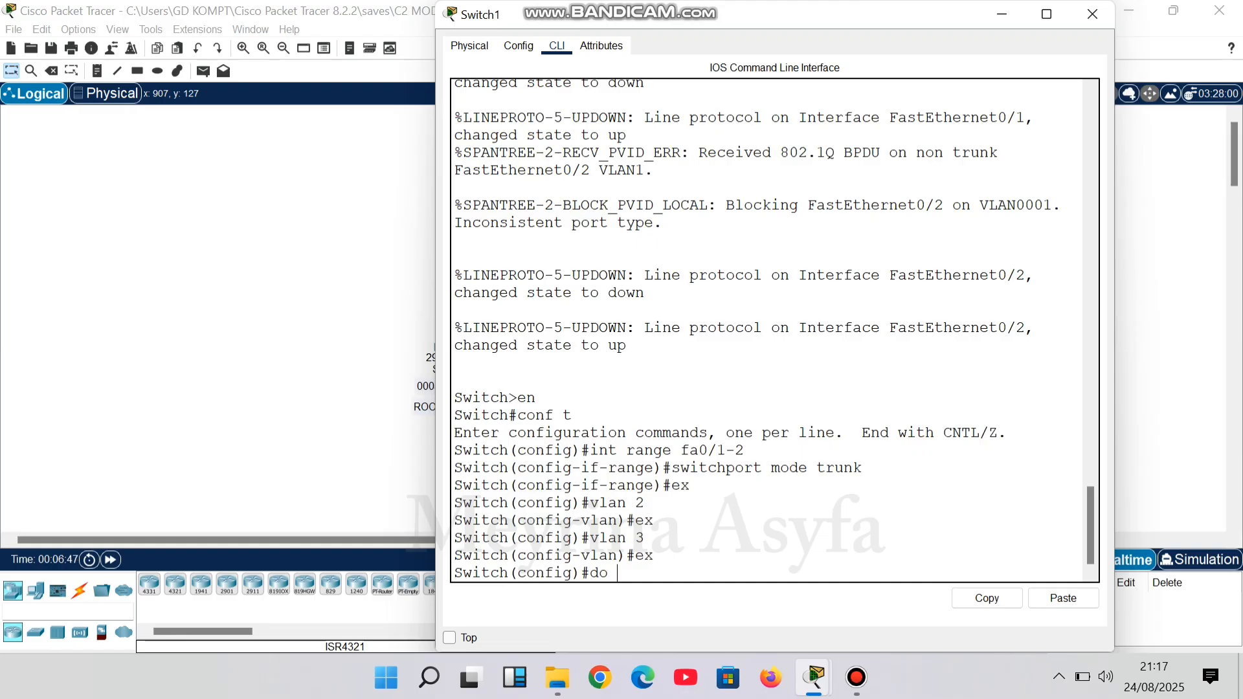
text(show spanning)
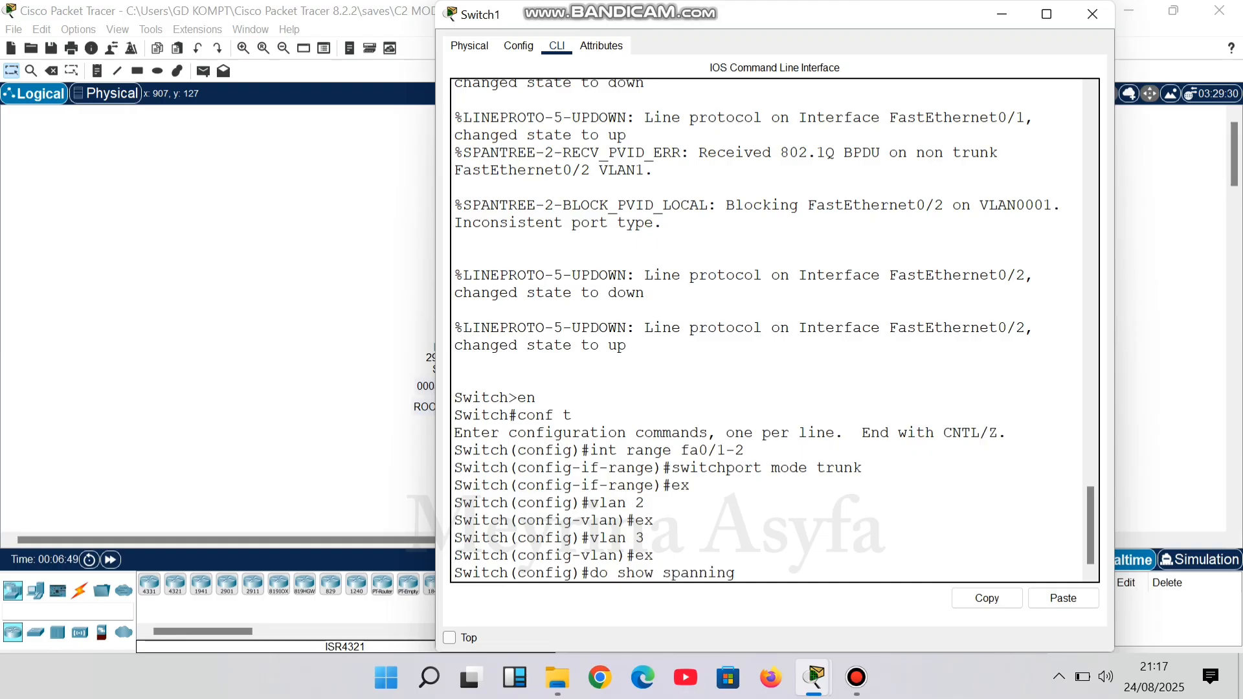
text(-tree)
key(Return)
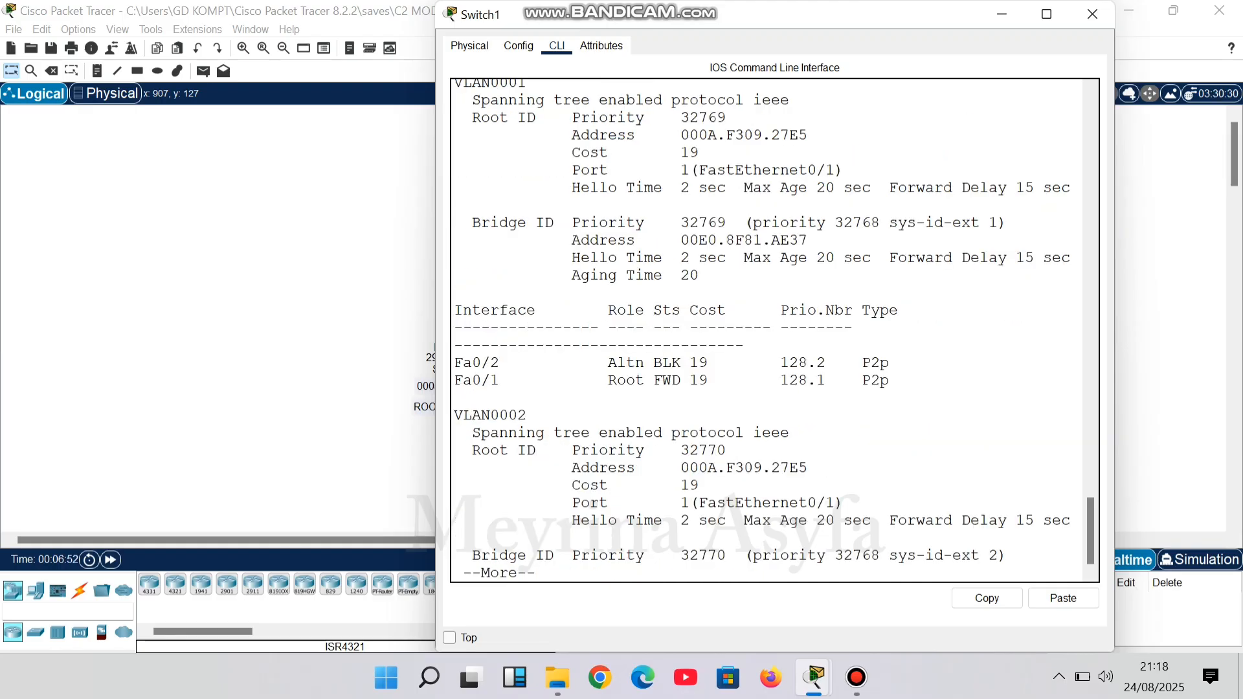
Examine the VLAN0001, VLAN0002 and VLAN0003 sections of Switch1's spanning-tree output through to its end, and close the switch window.
scroll(767, 330, up, 3)
scroll(767, 330, down, 3)
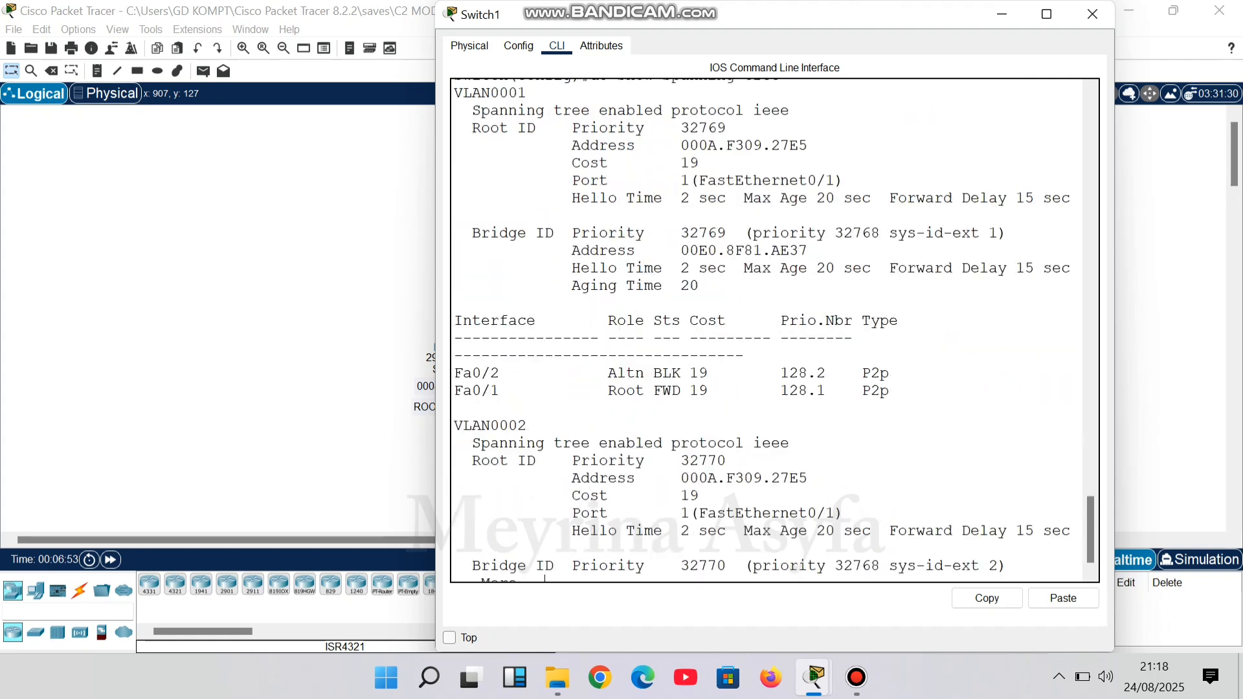
key(space)
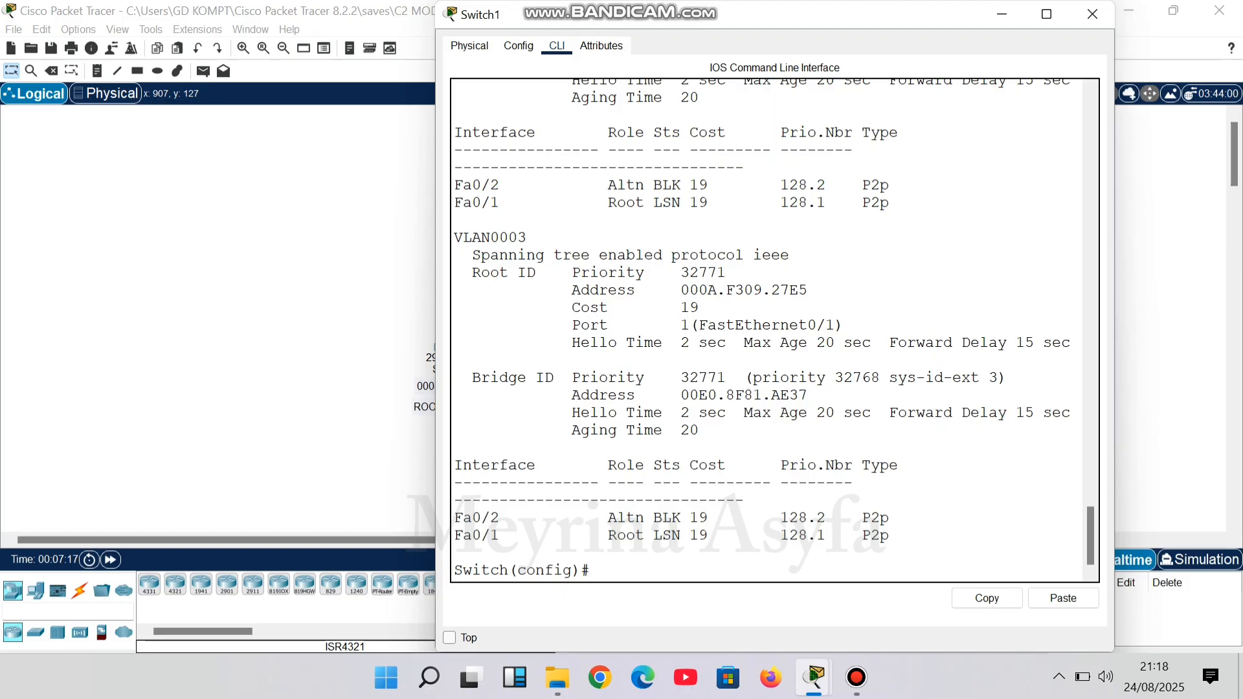
click(1092, 14)
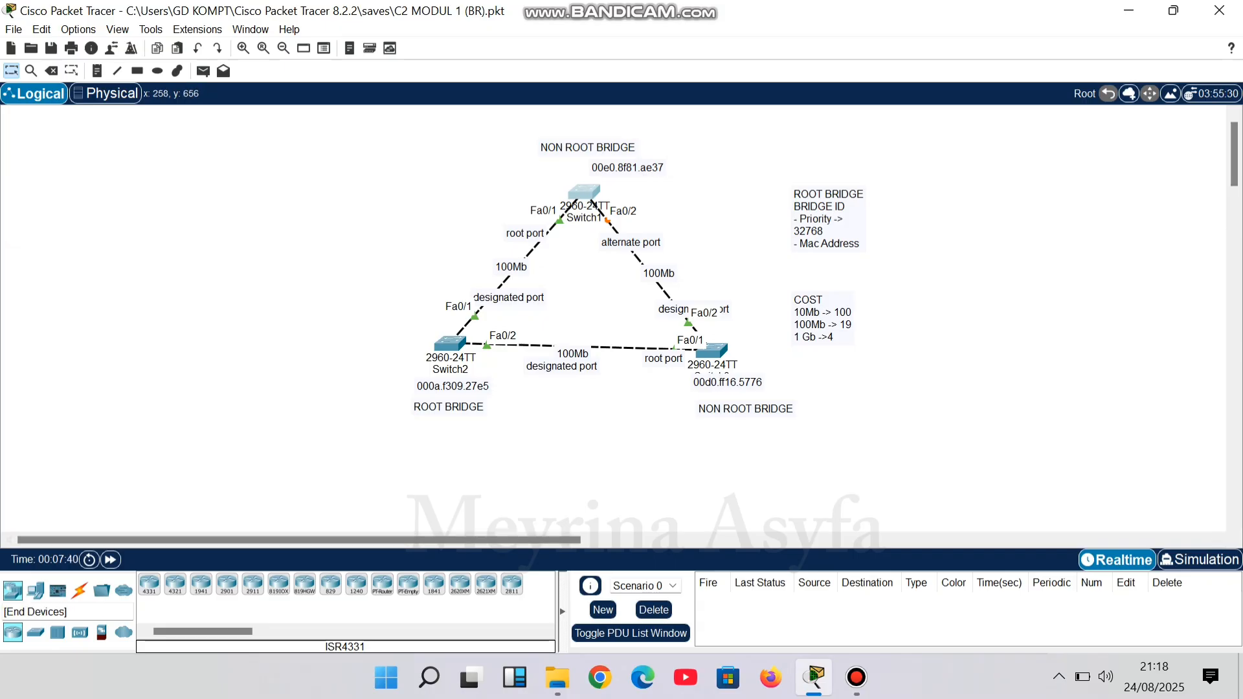
Add four PCs, two beside Switch2 and two beside Switch1, and move PC1 up closer below PC0.
click(35, 590)
click(149, 585)
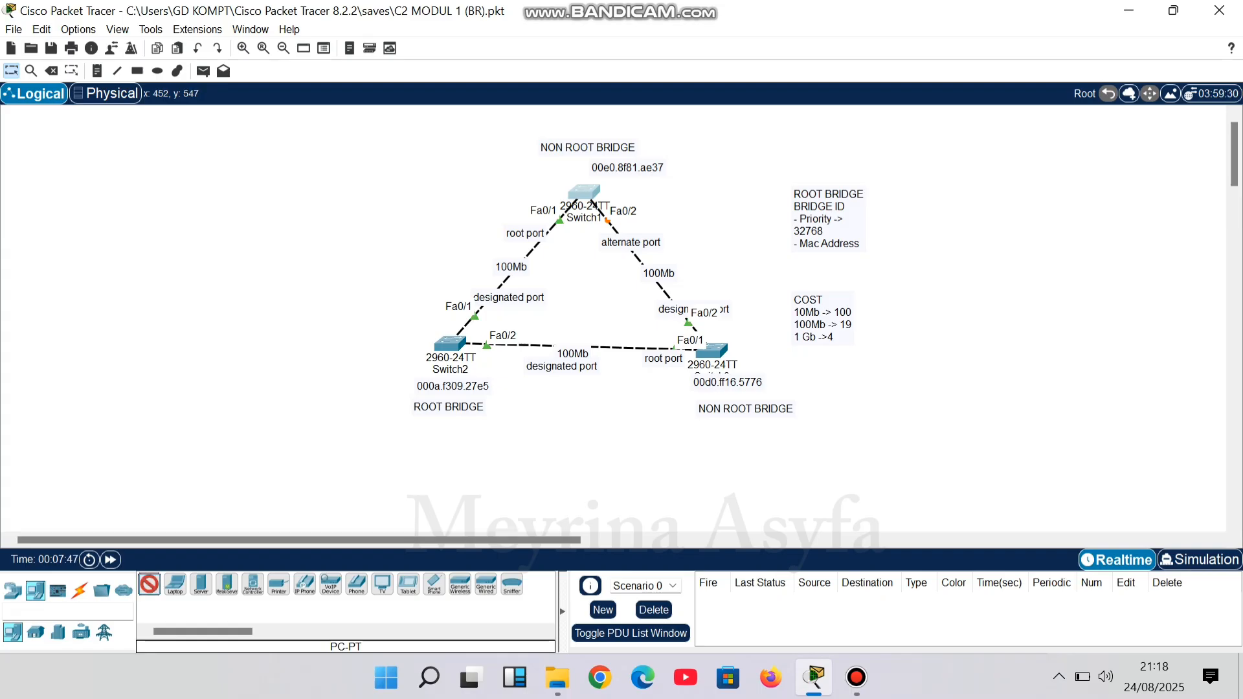
mouse_move(440, 343)
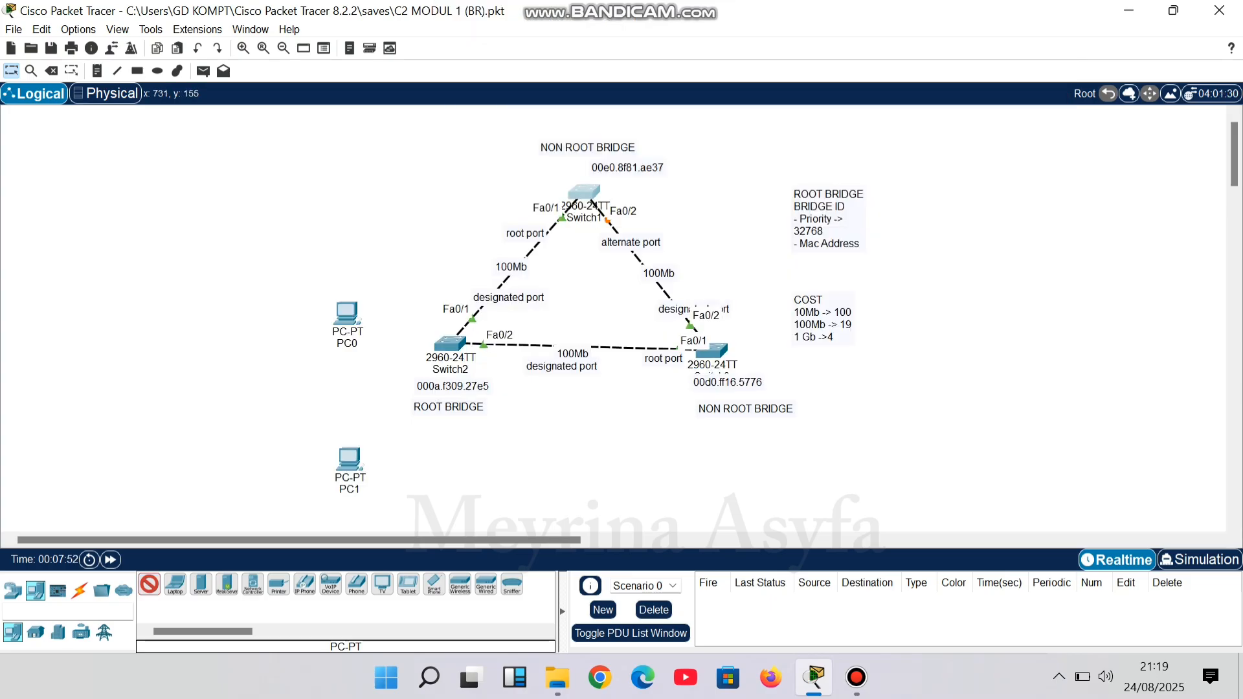
click(461, 196)
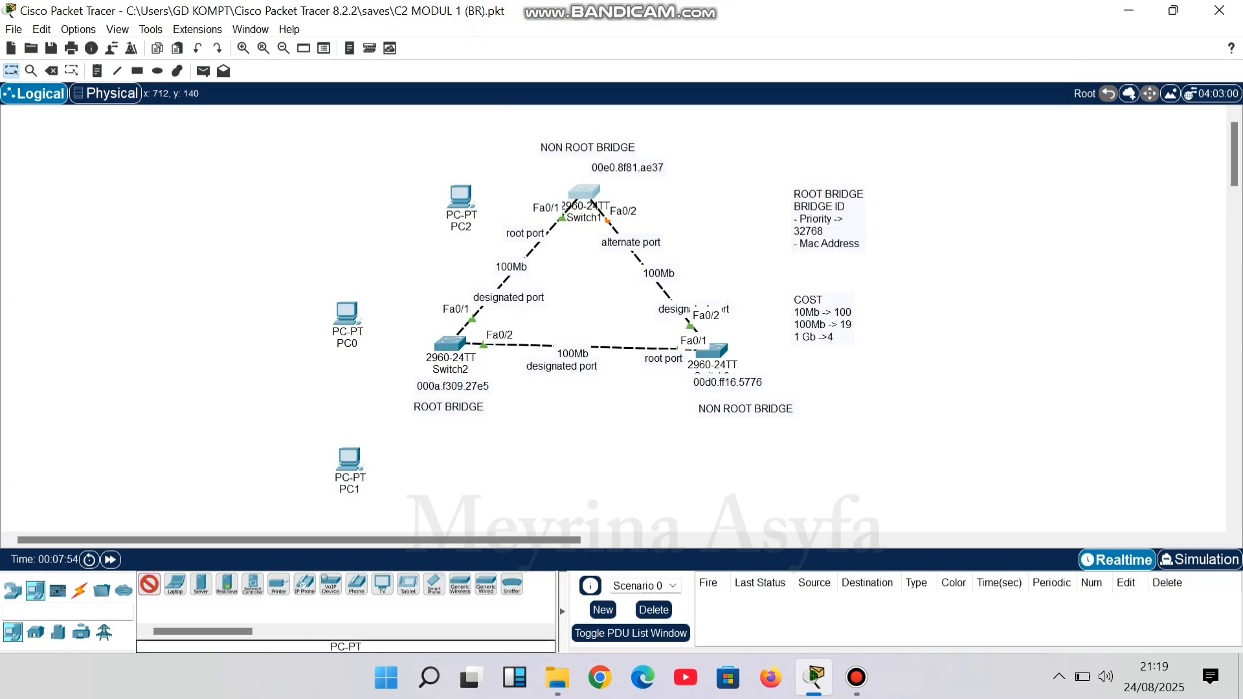
click(461, 126)
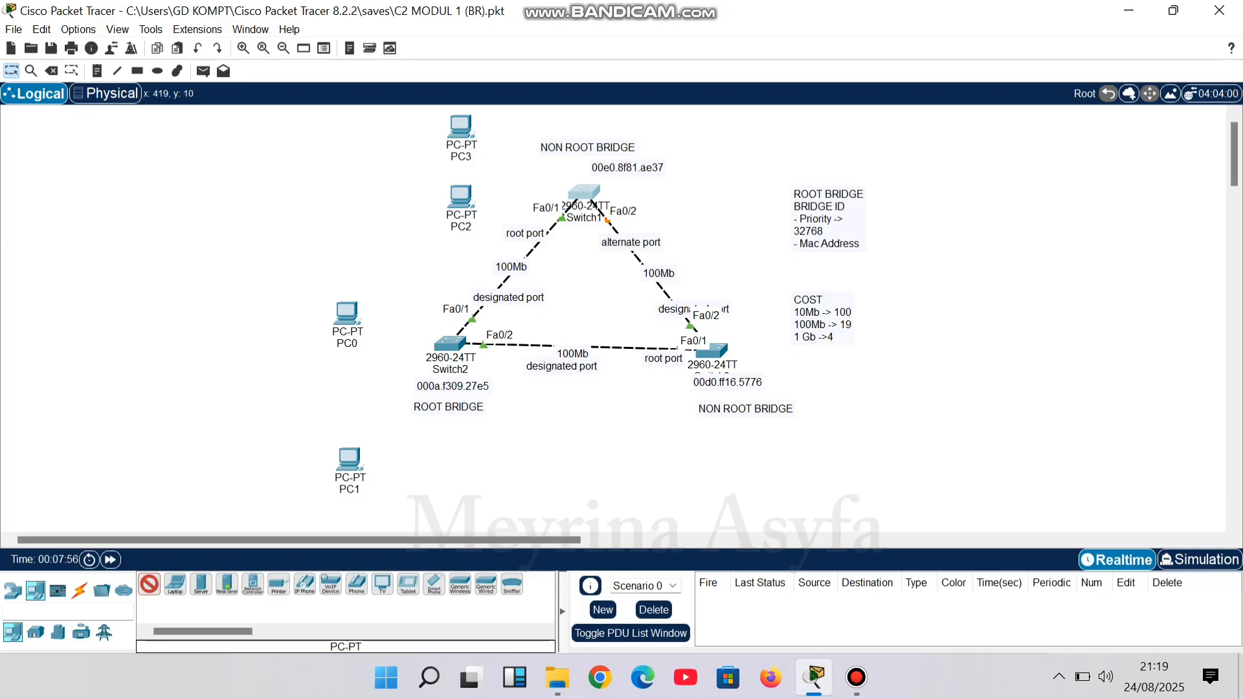
click(11, 70)
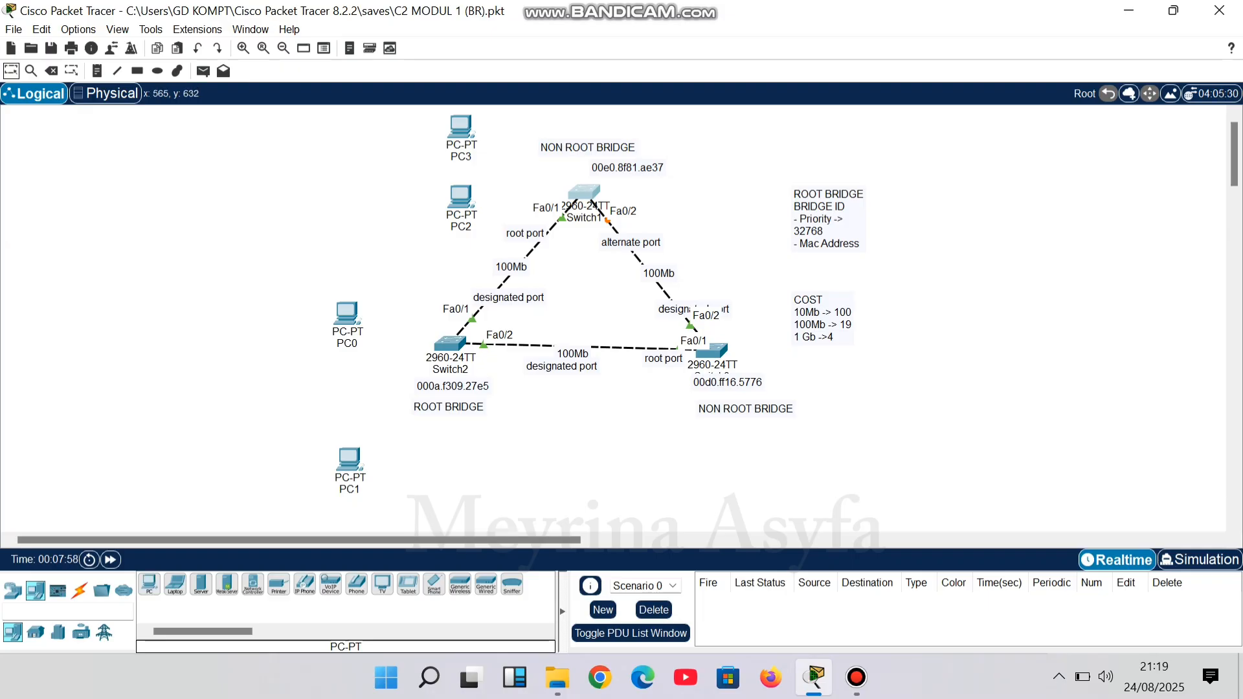
drag(349, 461, 342, 412)
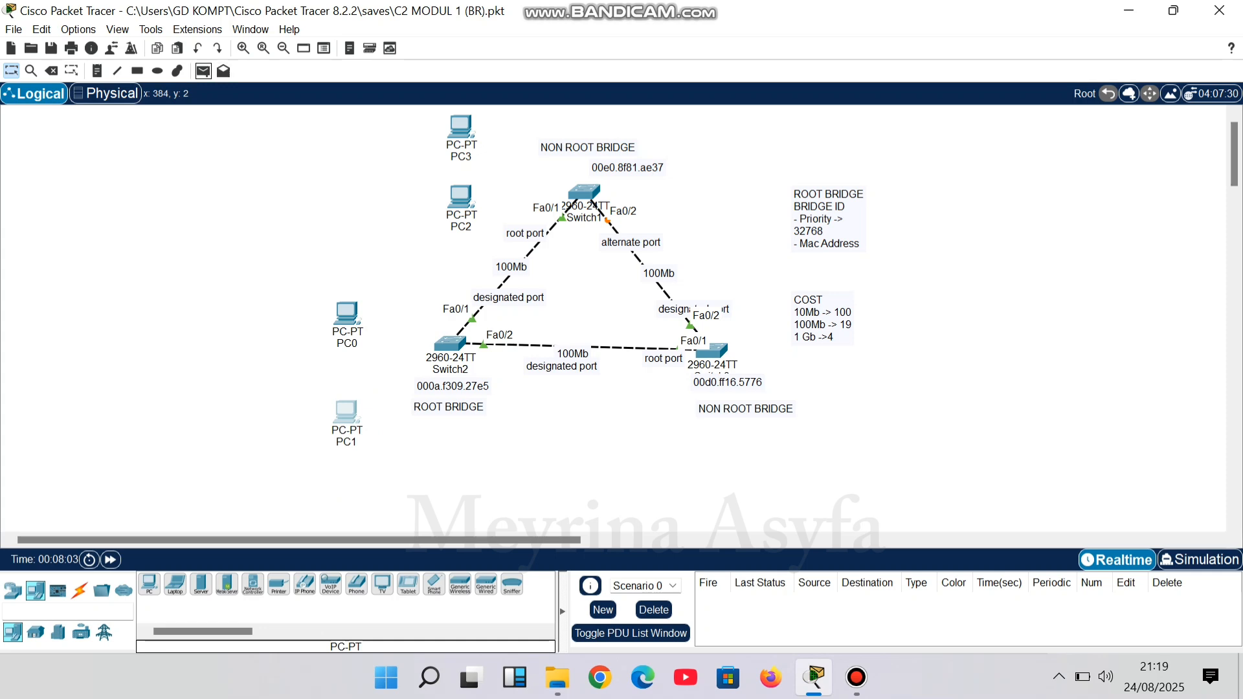
Open the drawing palette and set the shape fill to light green #aaff7f.
click(177, 71)
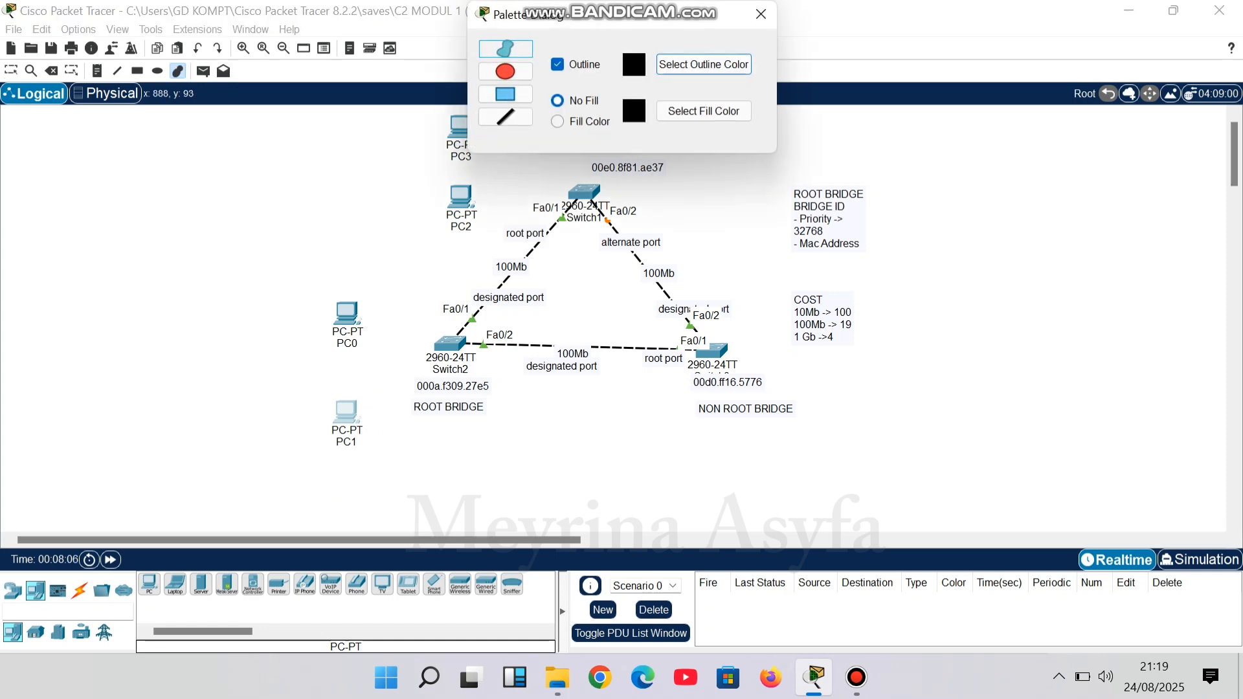
click(558, 121)
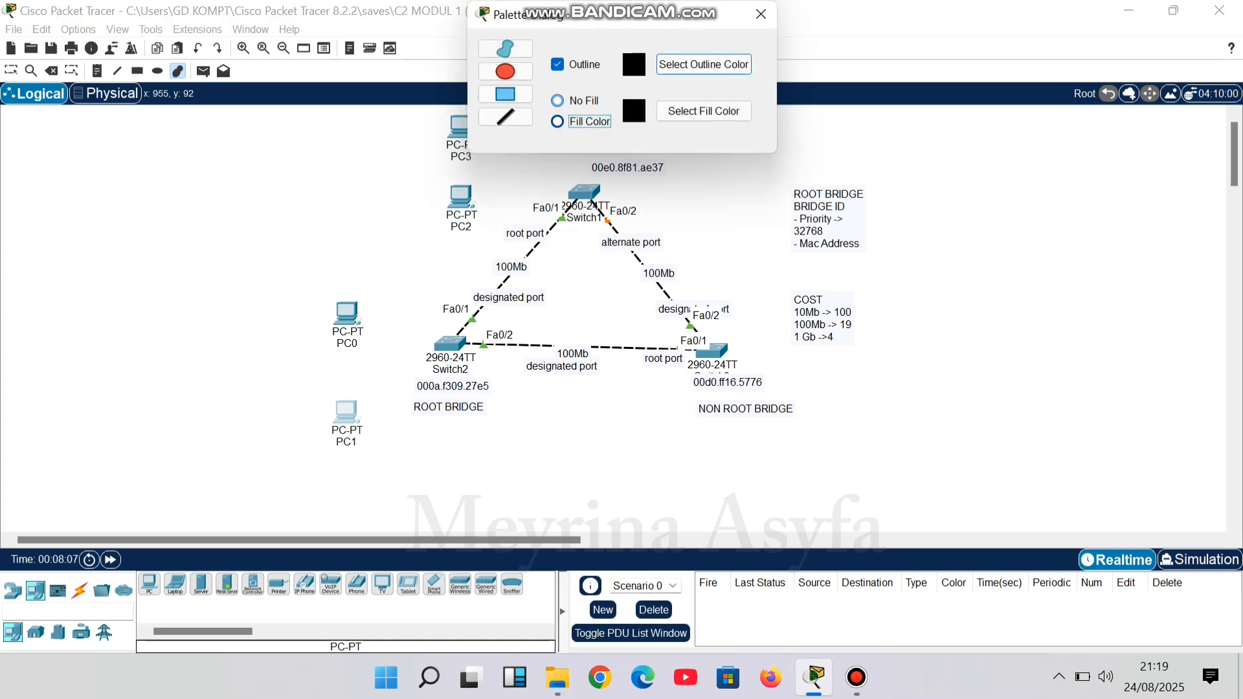
click(704, 110)
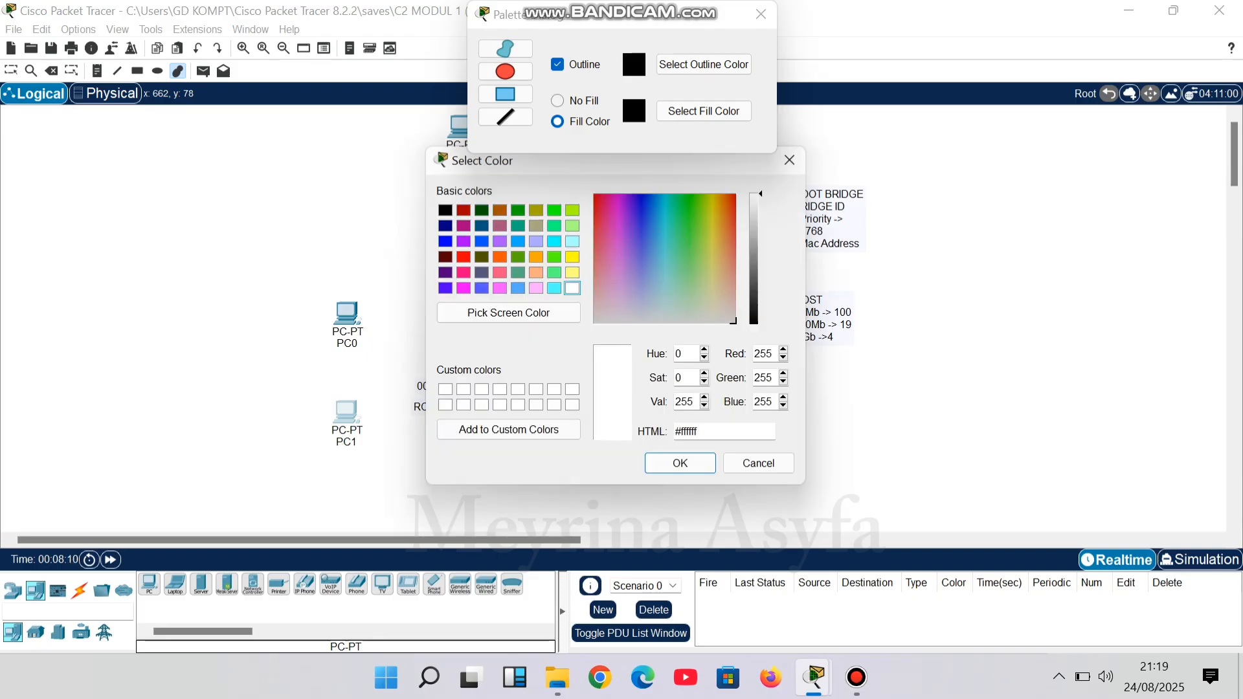
click(572, 225)
click(680, 463)
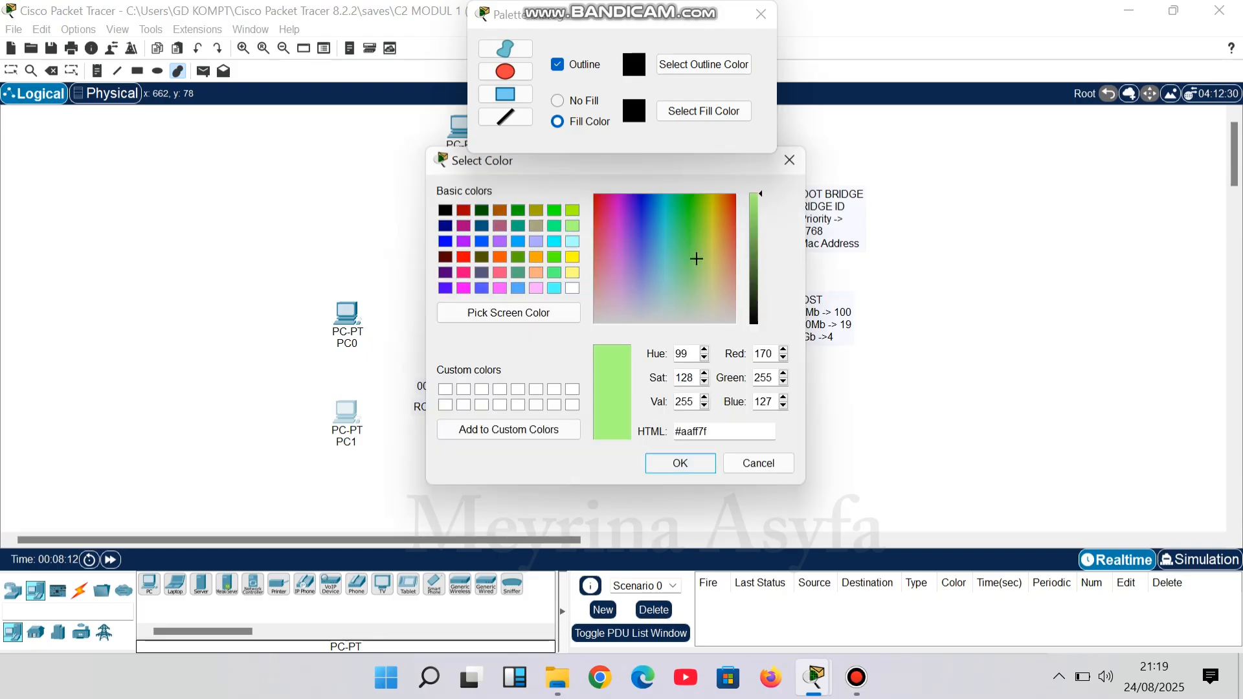
Replace the stray freehand line with light green rectangles without outline behind PC0 and PC3.
drag(266, 267, 371, 358)
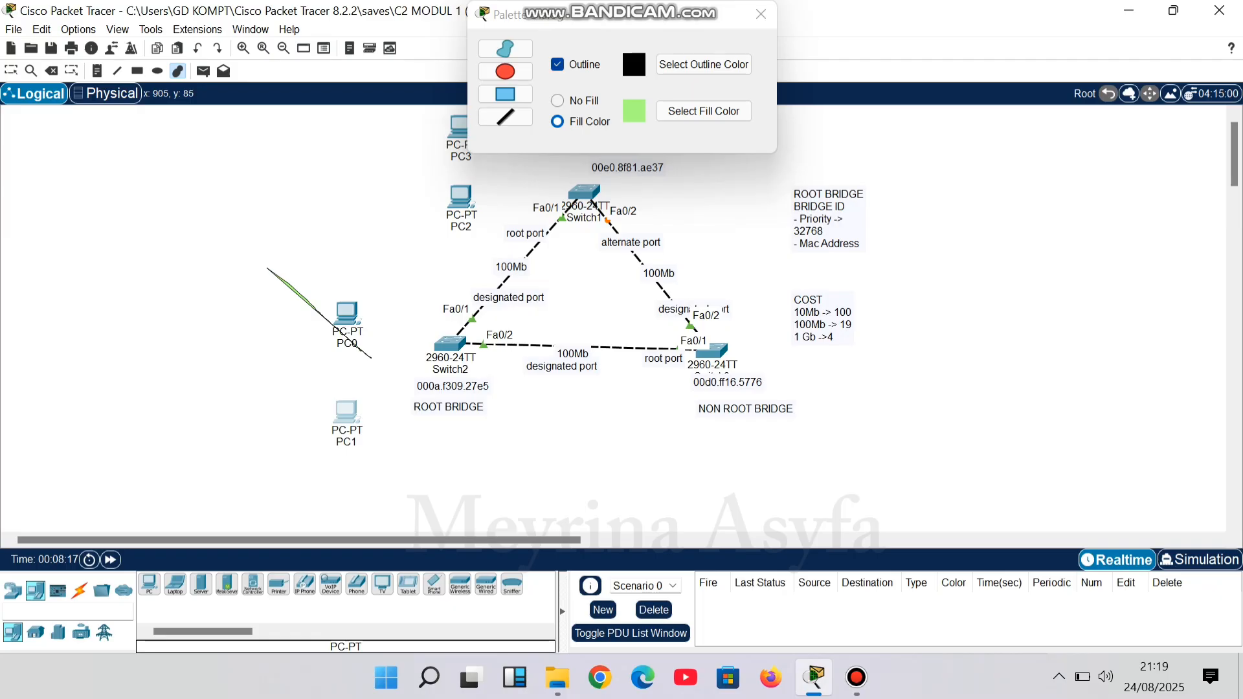
click(558, 64)
click(505, 94)
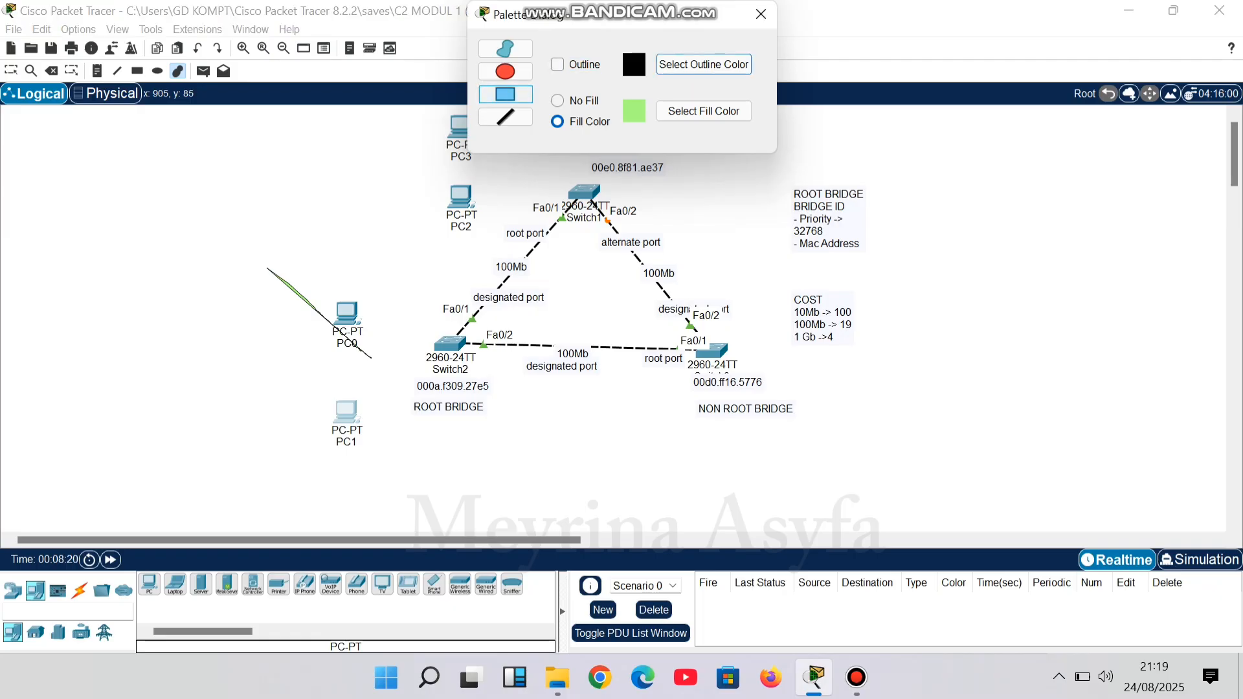
click(197, 48)
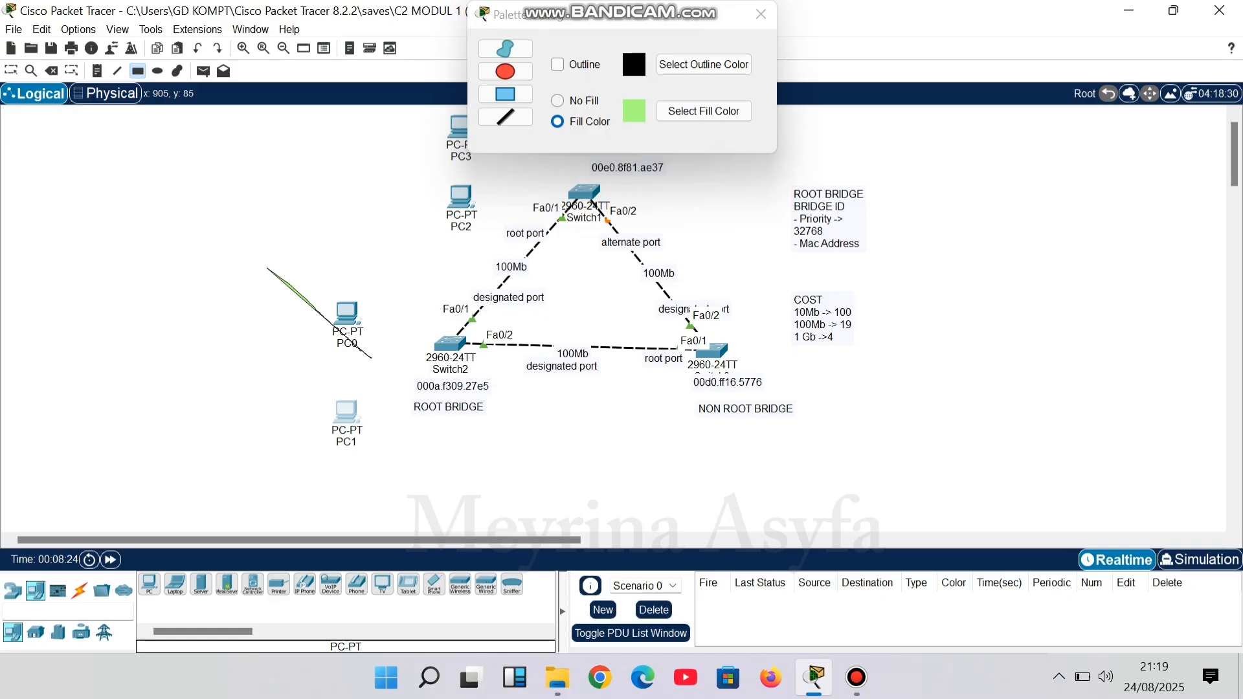
click(706, 13)
click(710, 13)
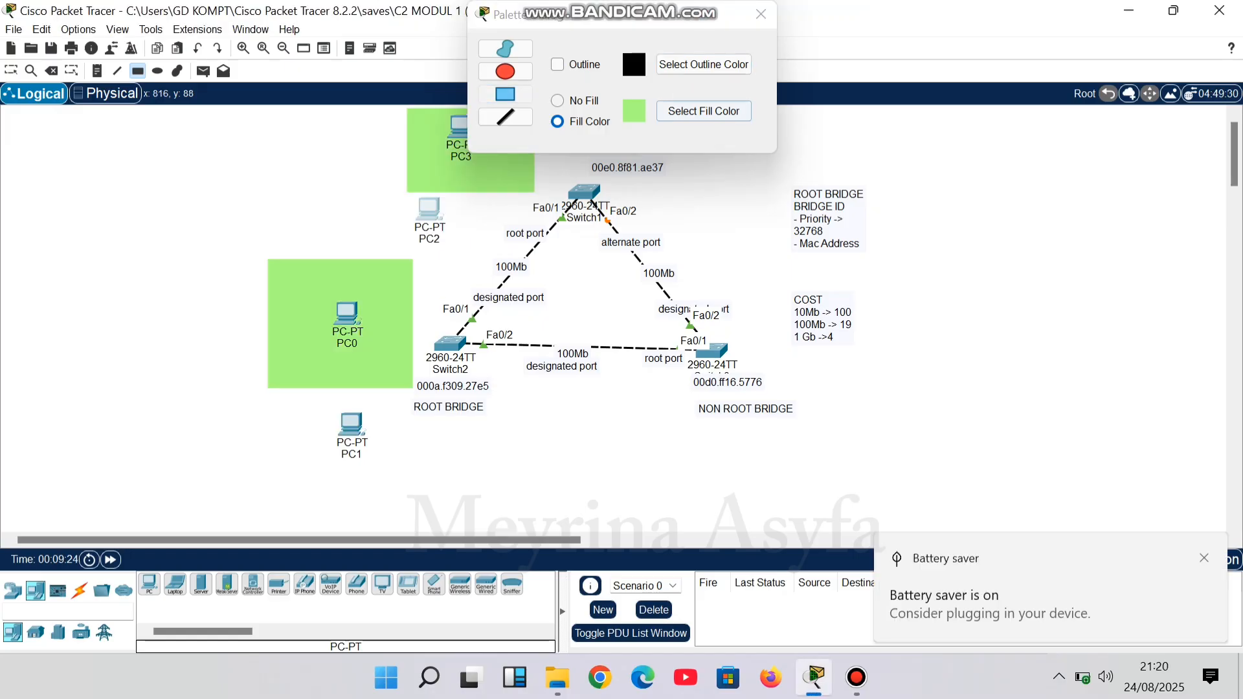
Set the fill to #aaaa7f and draw rectangles behind PC2 and PC1, closing the drawing palette when done.
click(704, 111)
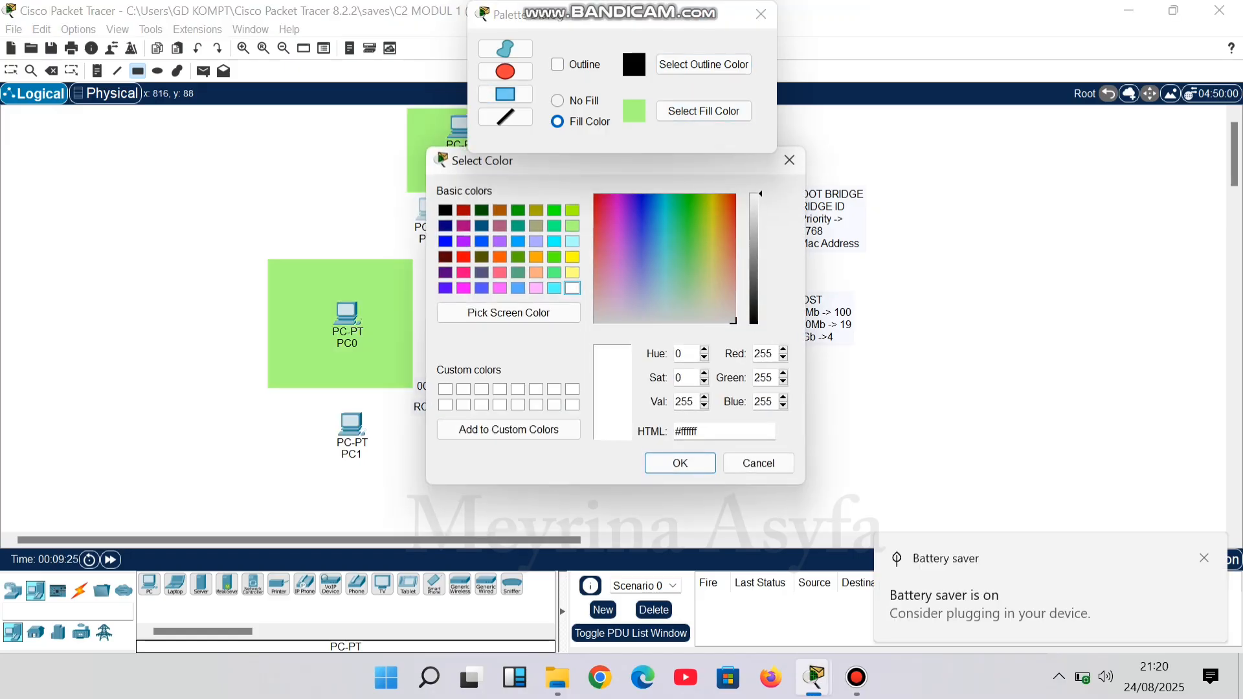
click(536, 226)
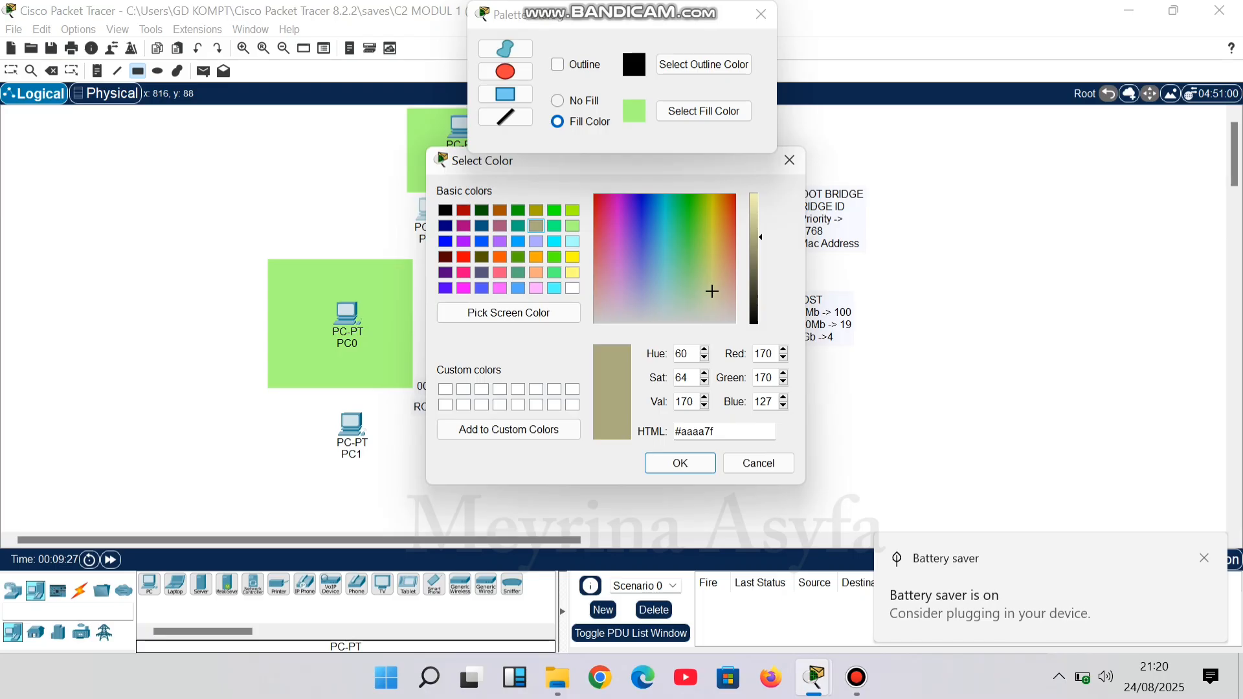
click(680, 463)
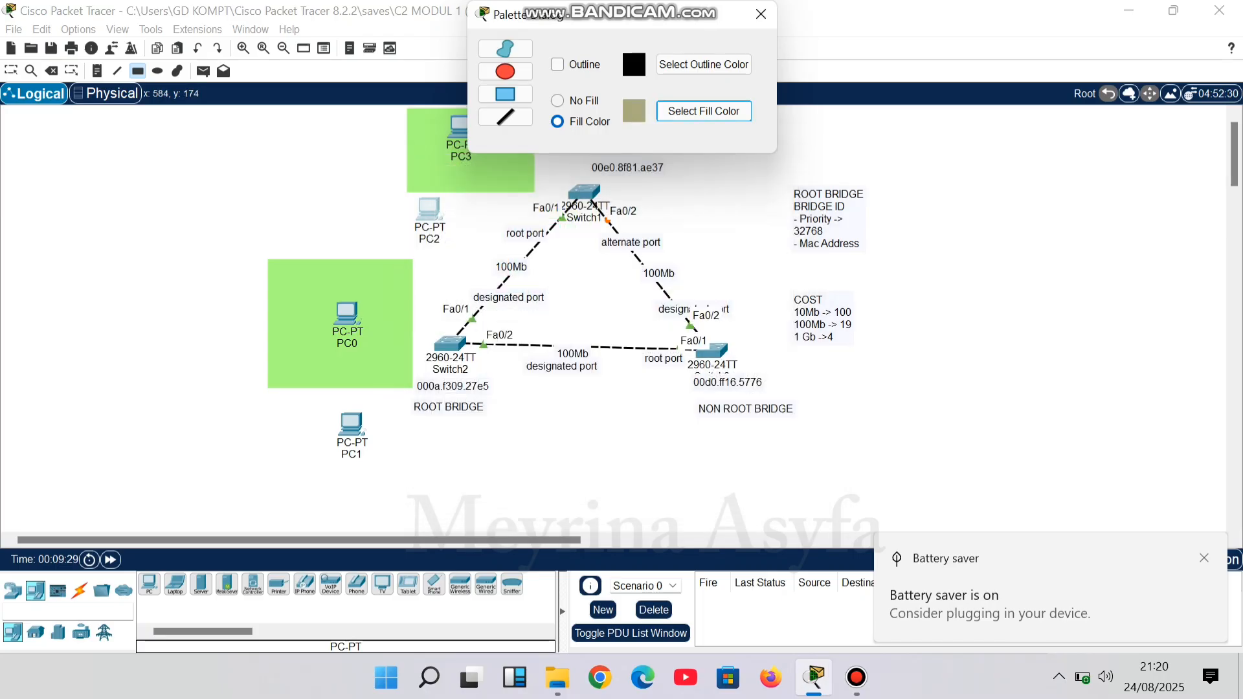
mouse_move(378, 198)
mouse_down()
mouse_move(503, 292)
mouse_move(490, 282)
mouse_up()
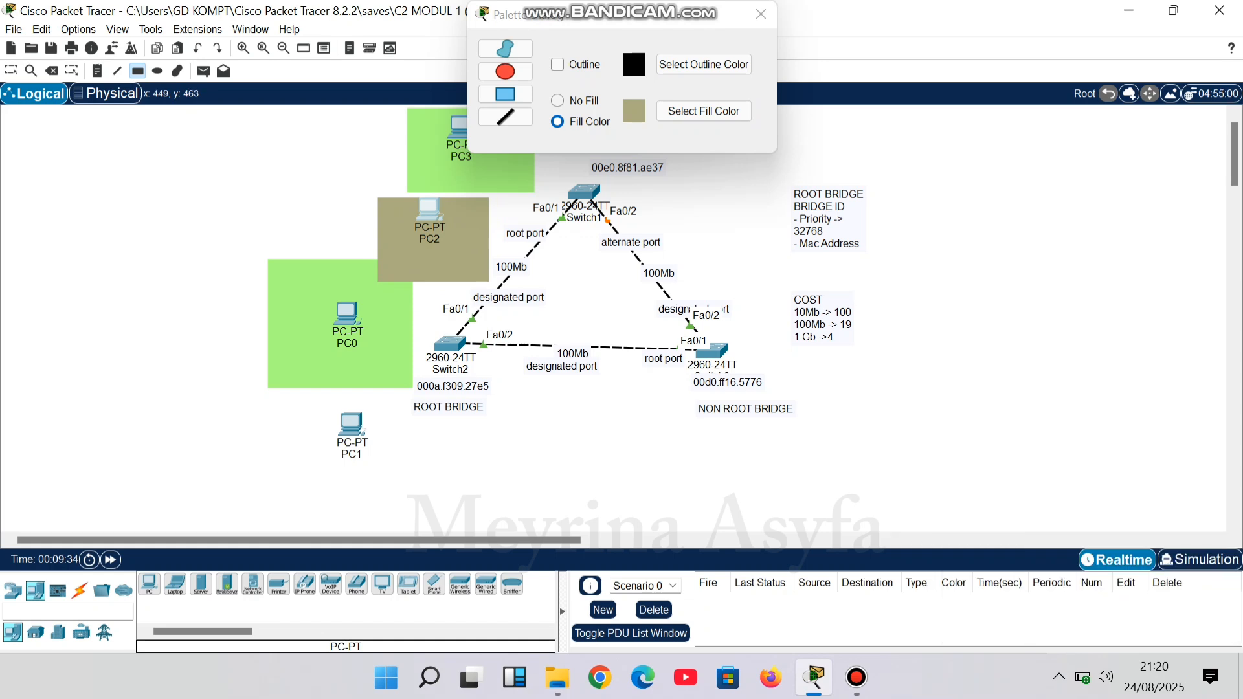
drag(291, 406, 423, 496)
click(137, 71)
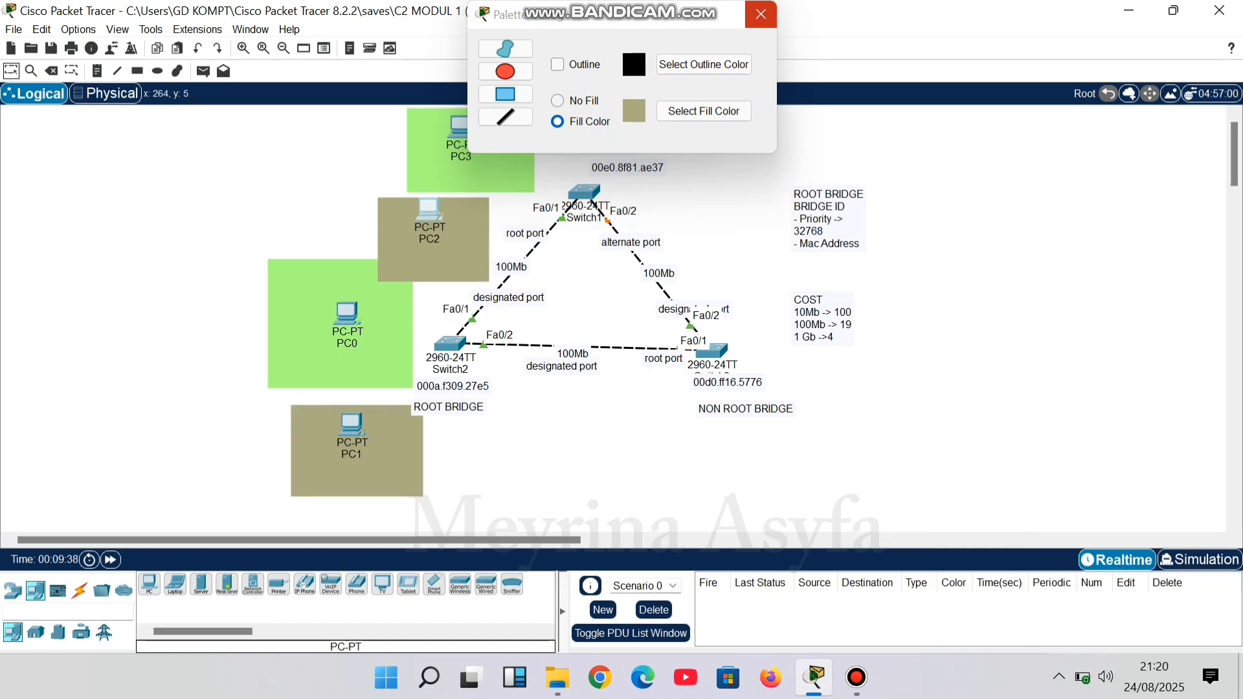
click(761, 14)
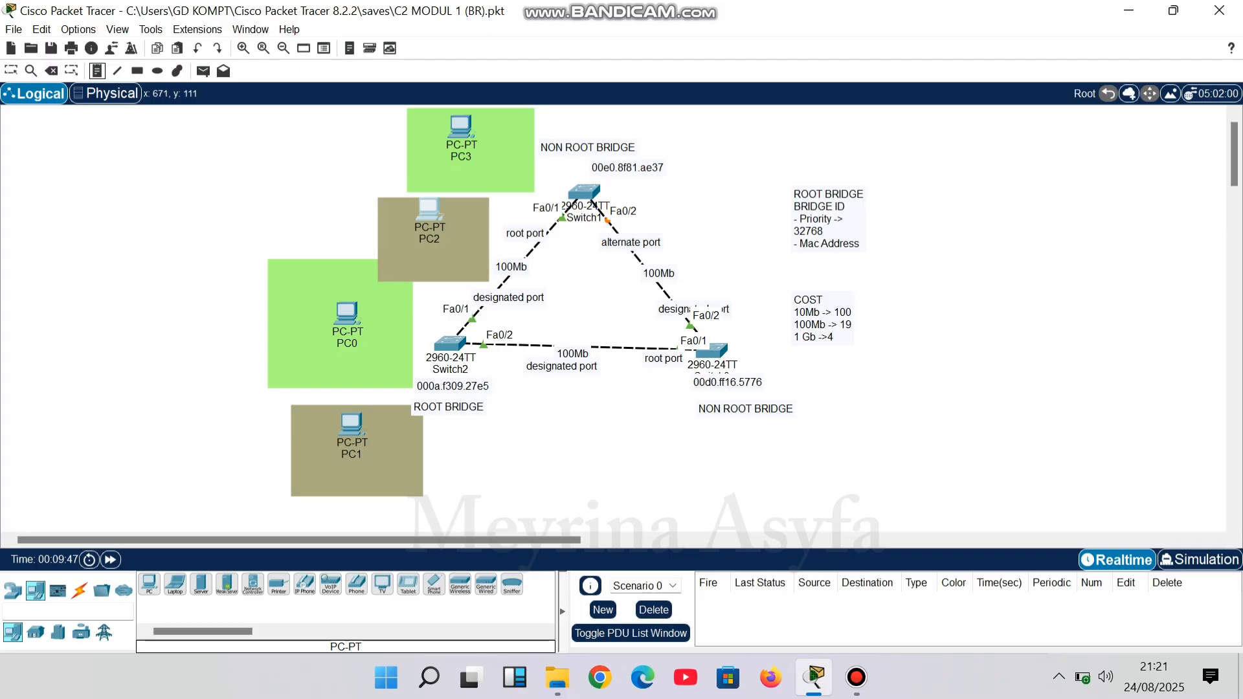
click(435, 177)
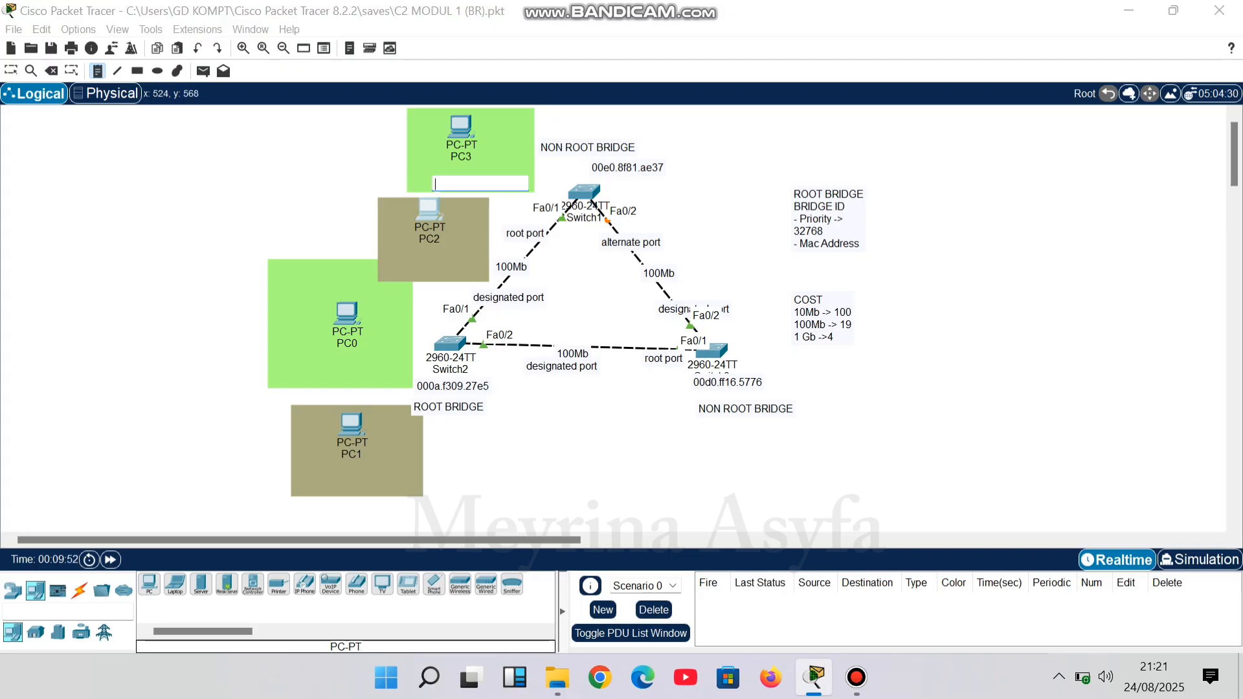
click(327, 479)
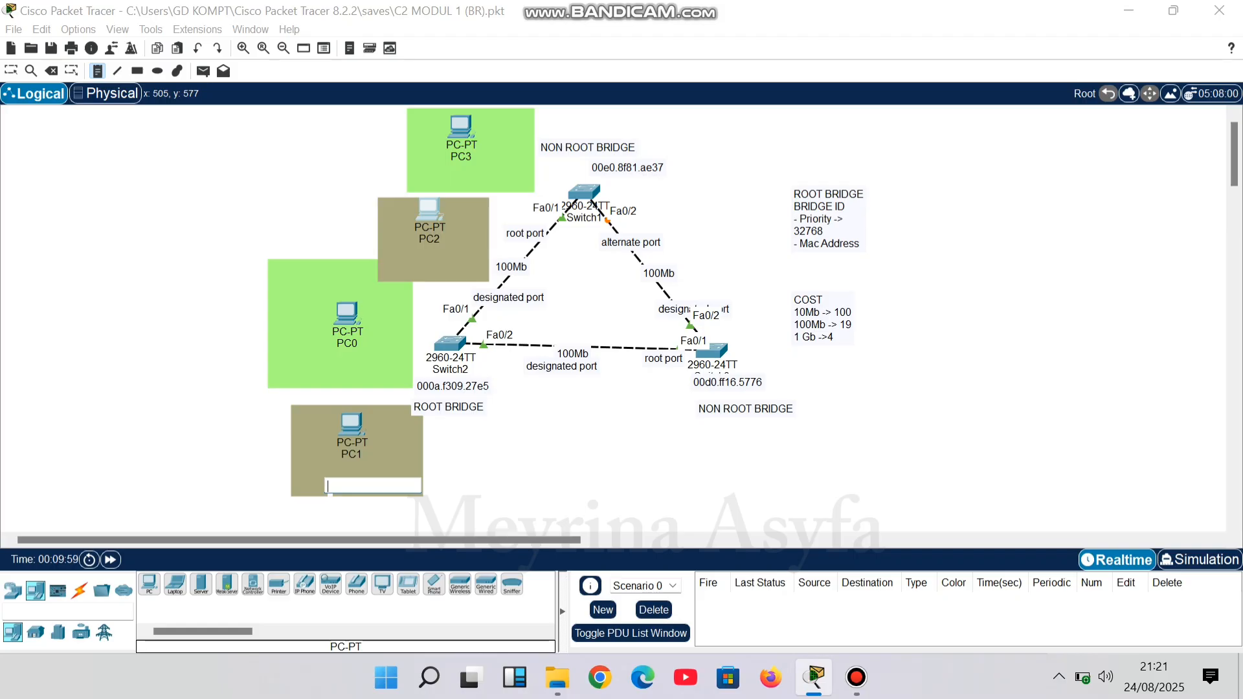
click(11, 71)
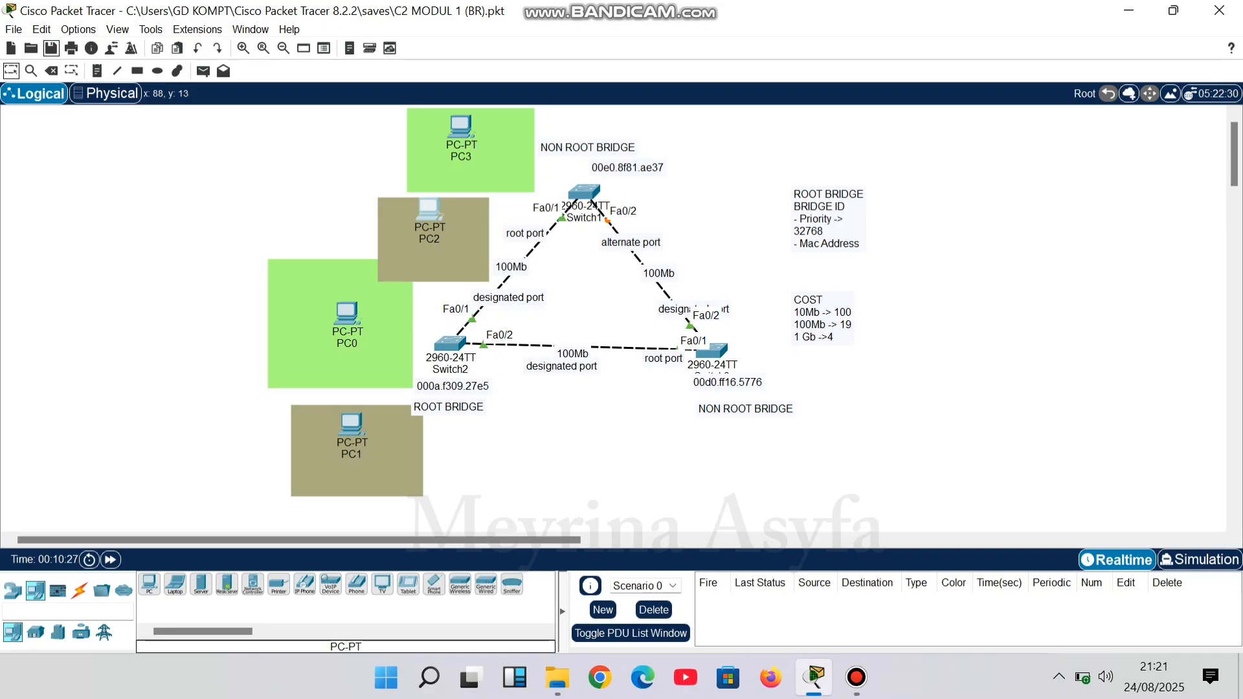
drag(616, 124, 699, 476)
drag(788, 500, 813, 510)
click(622, 447)
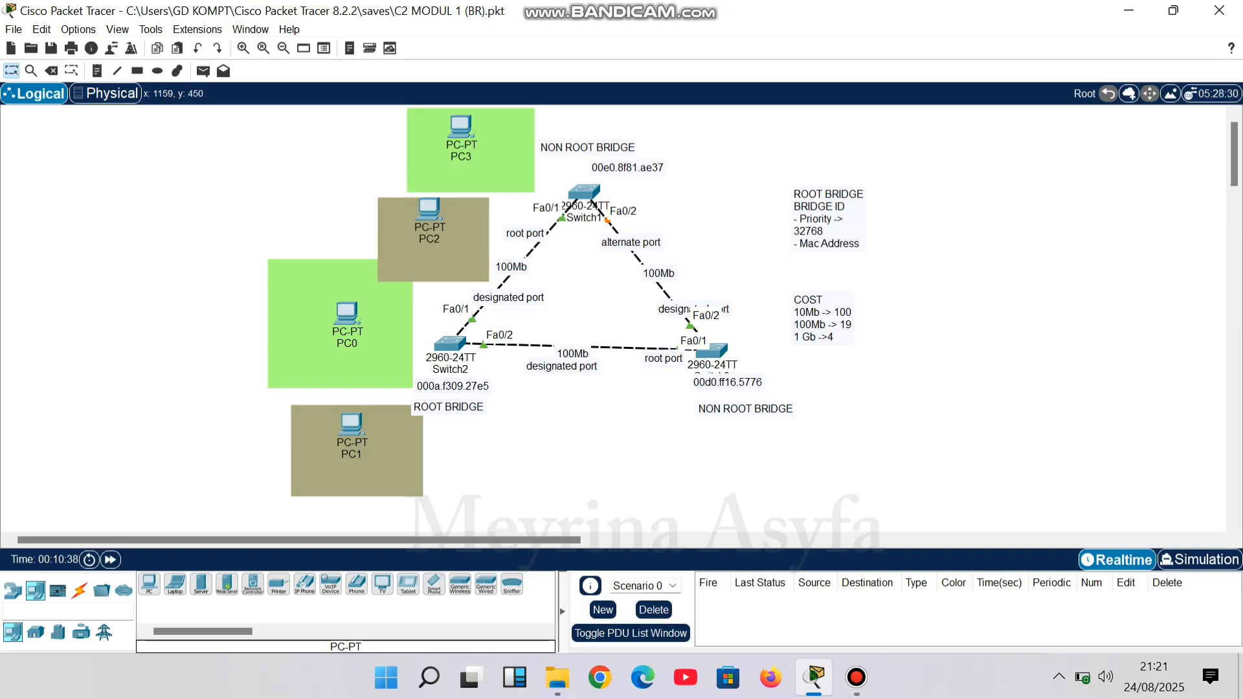
mouse_move(584, 195)
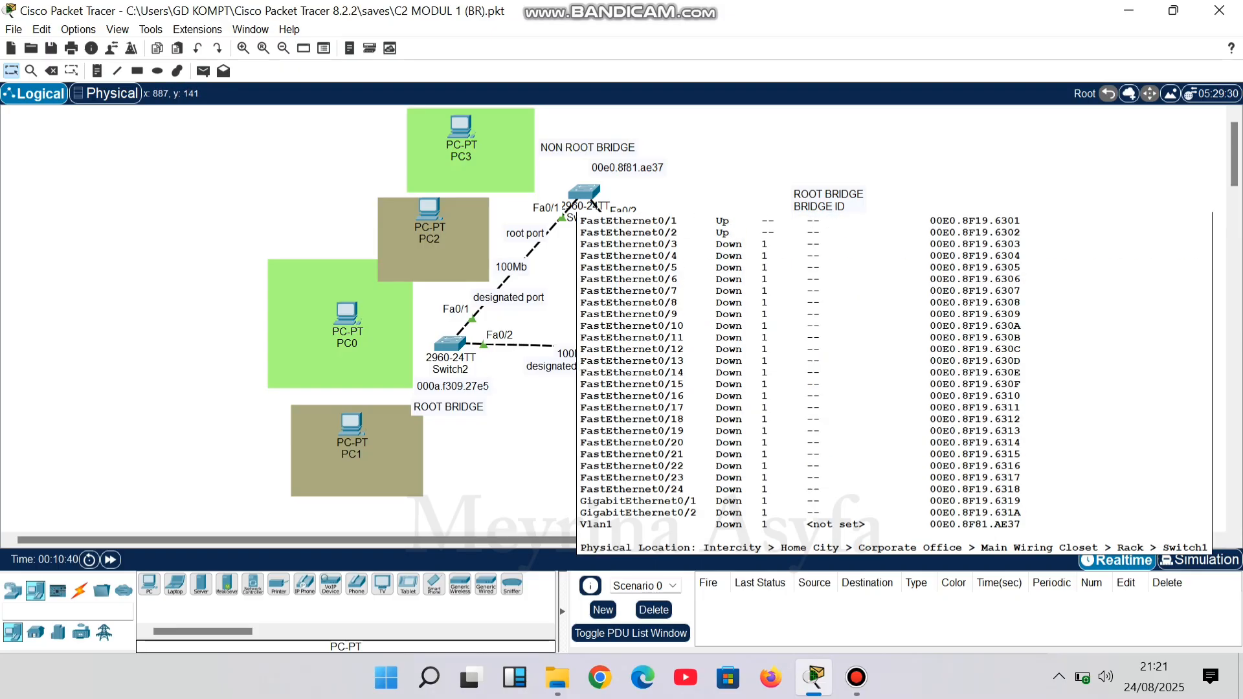
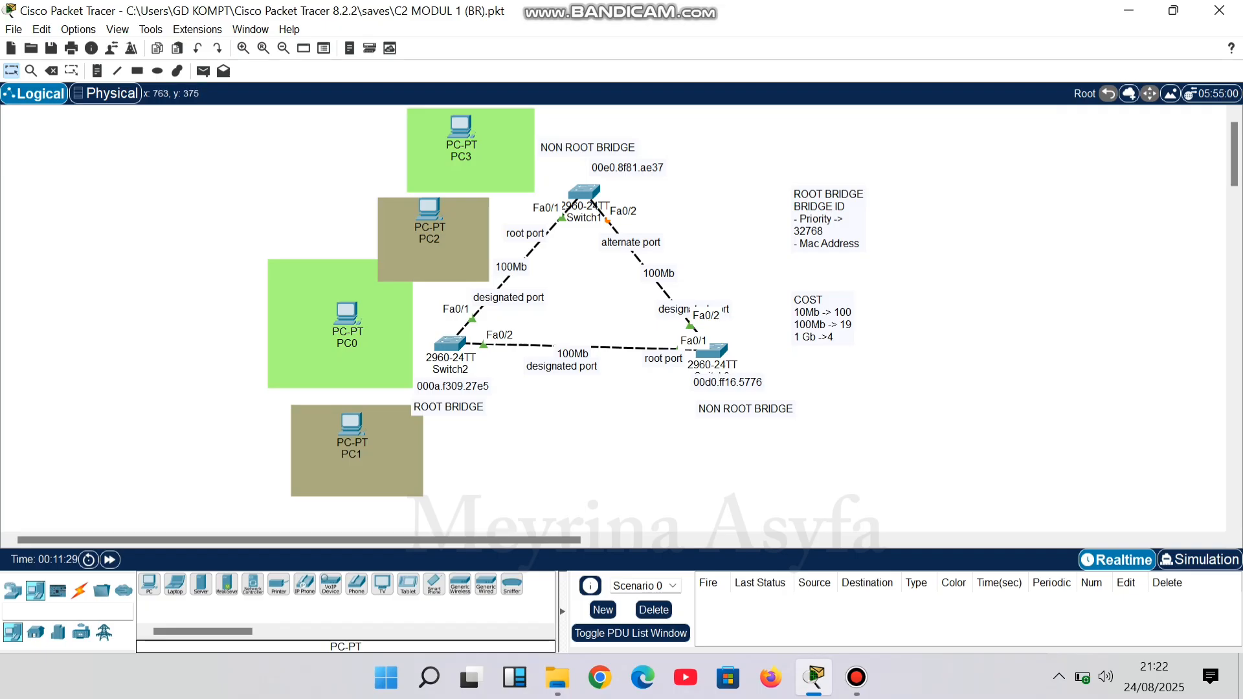
On Switch3, enable spanning tree for VLAN 2 and try to set its bridge priority to 1231.
click(711, 350)
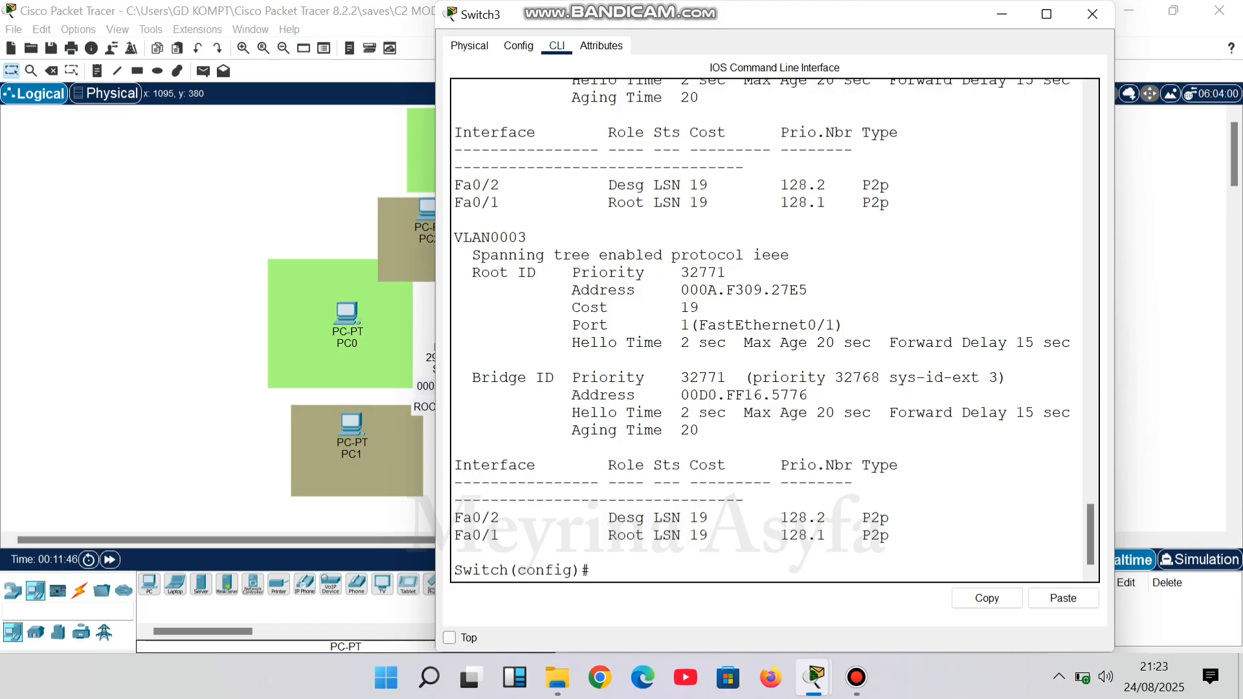
text(spanning-tree vlan 2)
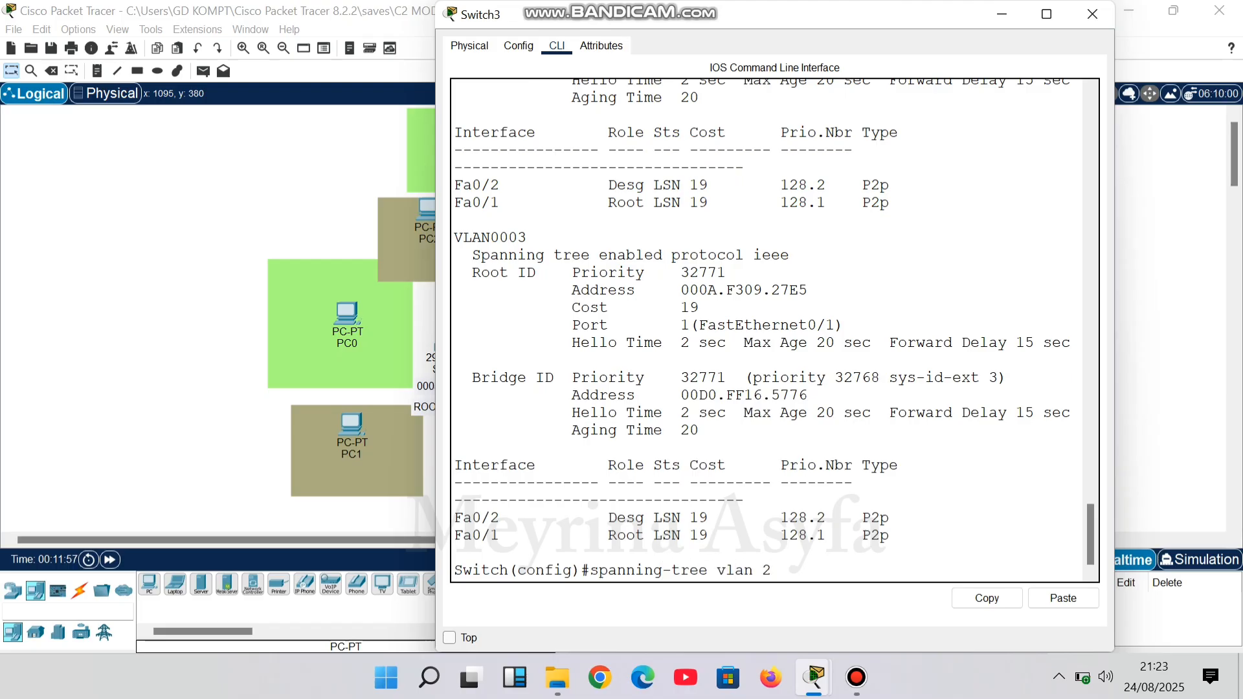
key(Return)
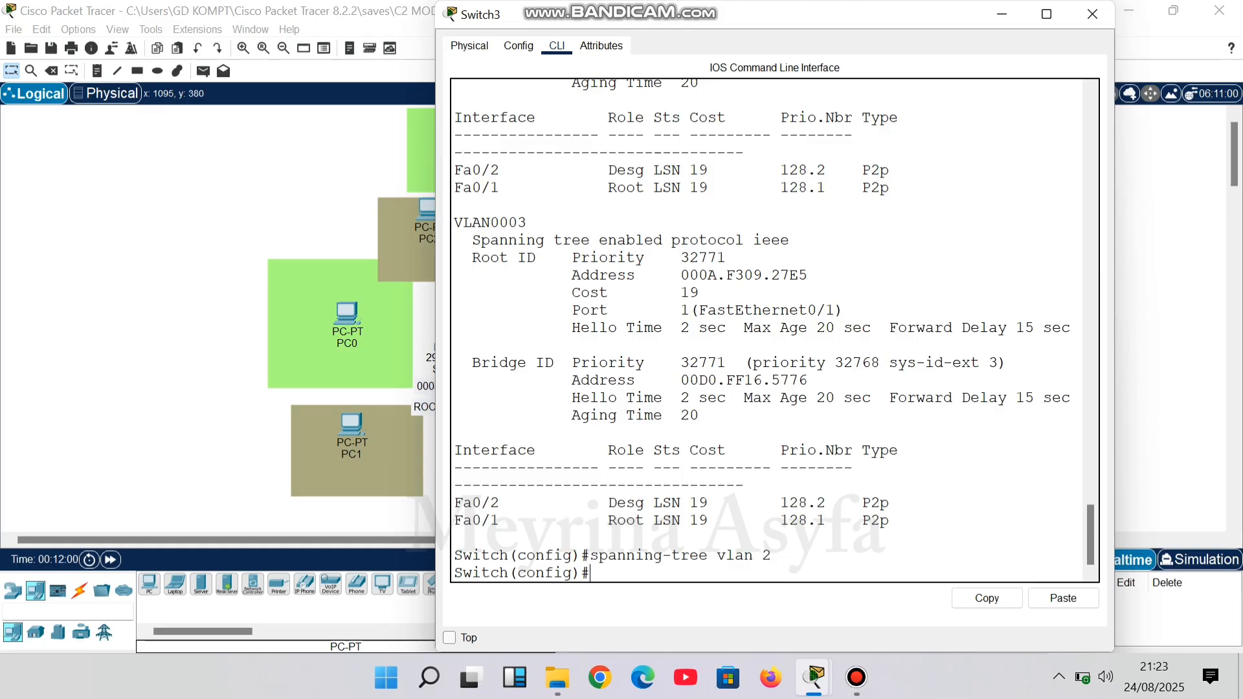
key(Up)
text(prp)
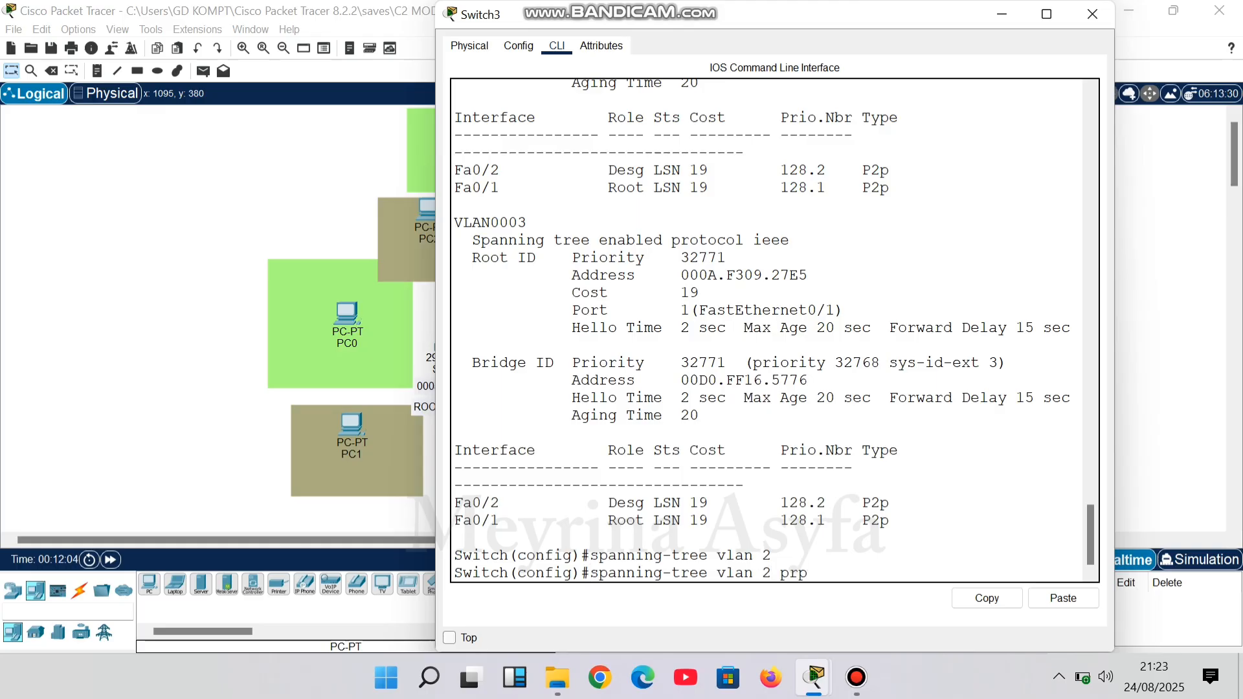
key(BackSpace)
text(iority)
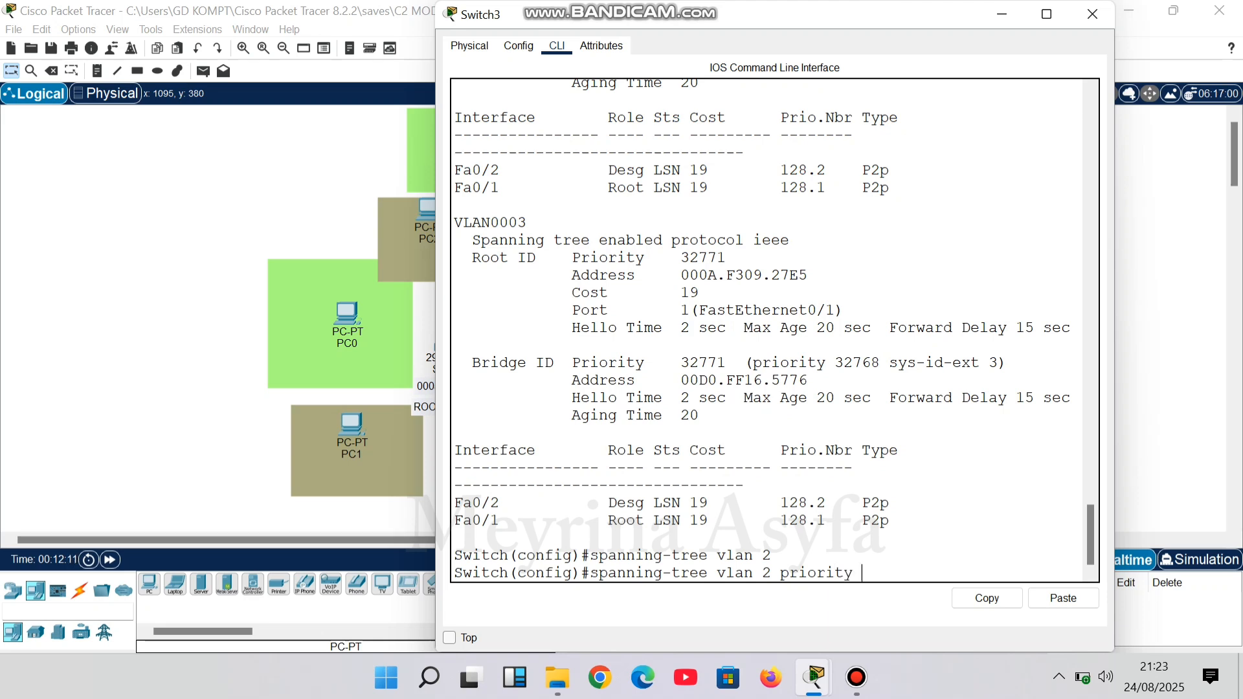
text( 1231)
key(Return)
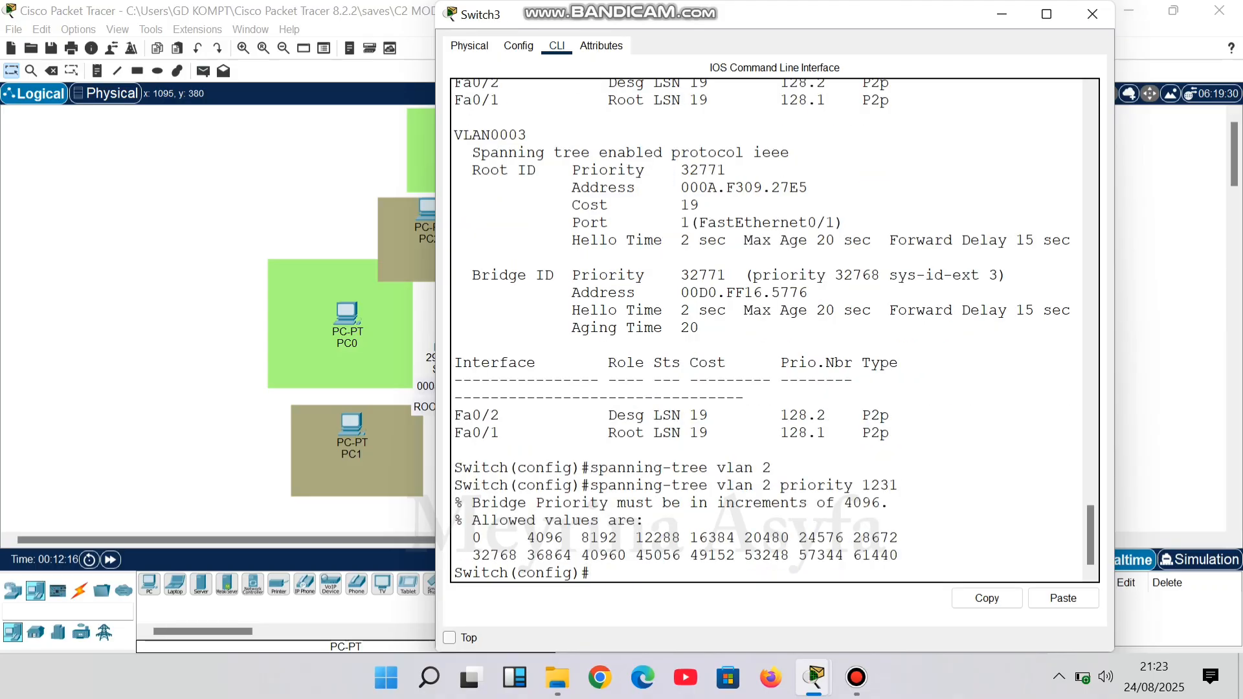
Set the spanning-tree priority for VLAN 2 on Switch3 to 24576, one of the allowed values, and close the switch window.
drag(590, 573, 808, 537)
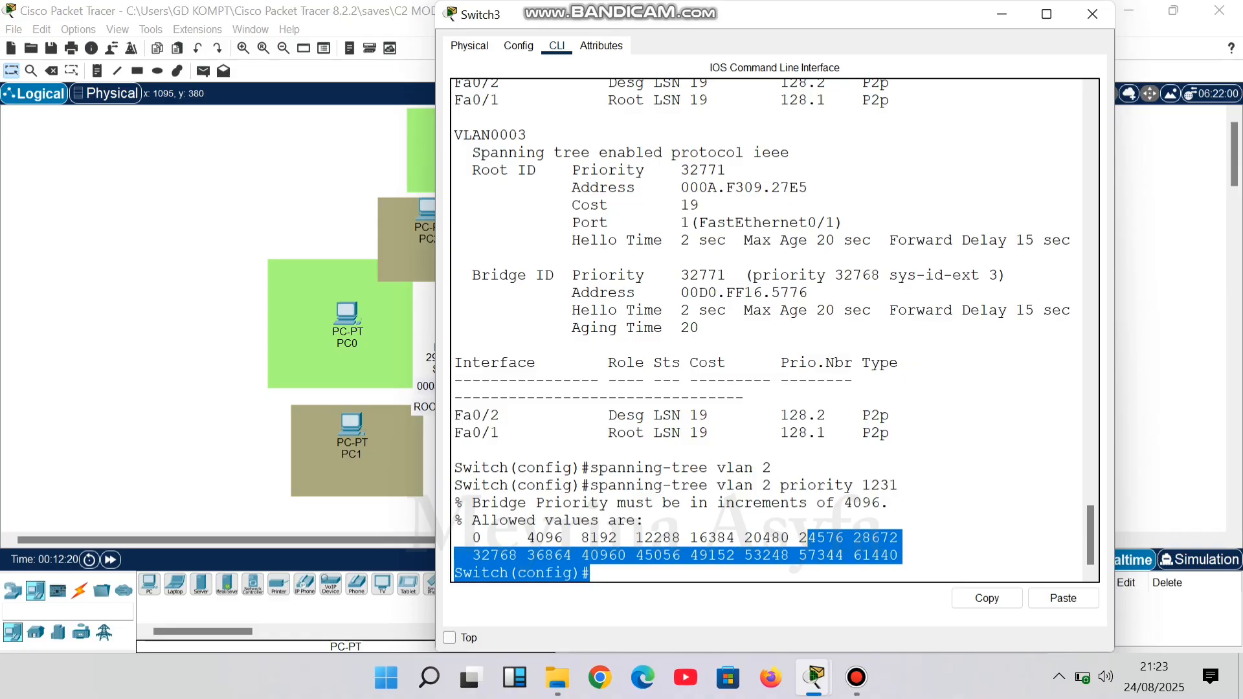
click(808, 539)
drag(801, 539, 800, 521)
click(800, 523)
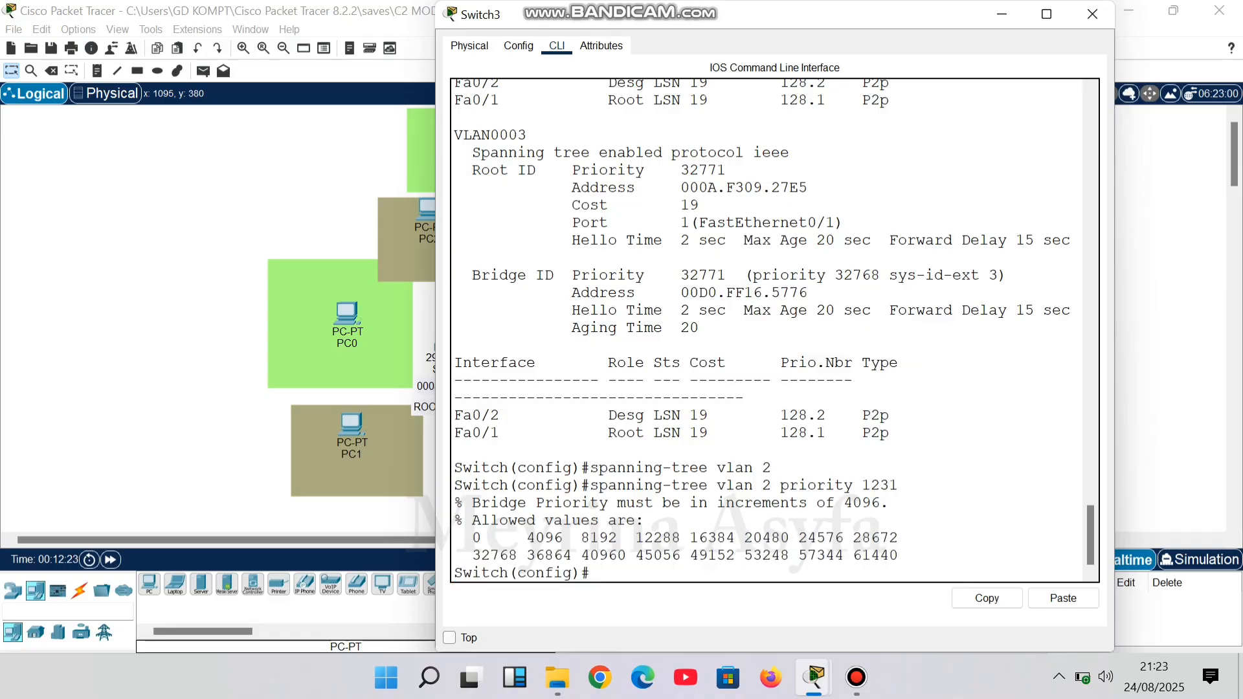
key(Up)
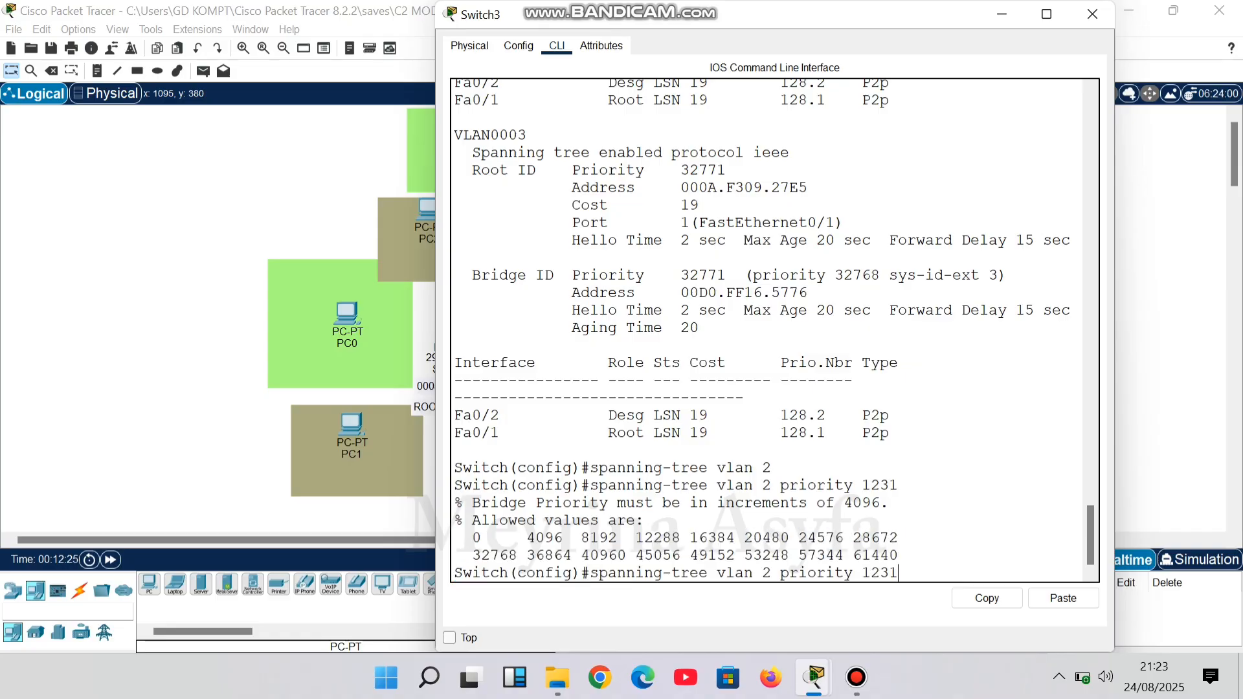
key(BackSpace)
key(BackSpace)
key(BackSpace)
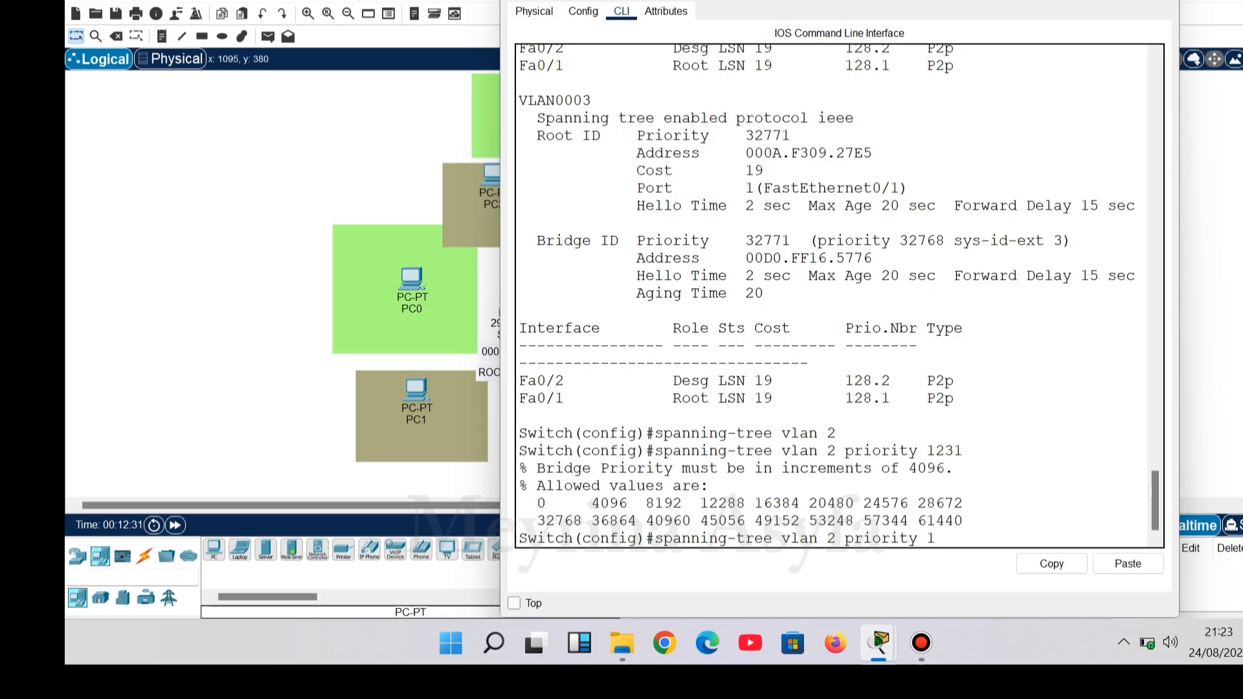
key(BackSpace)
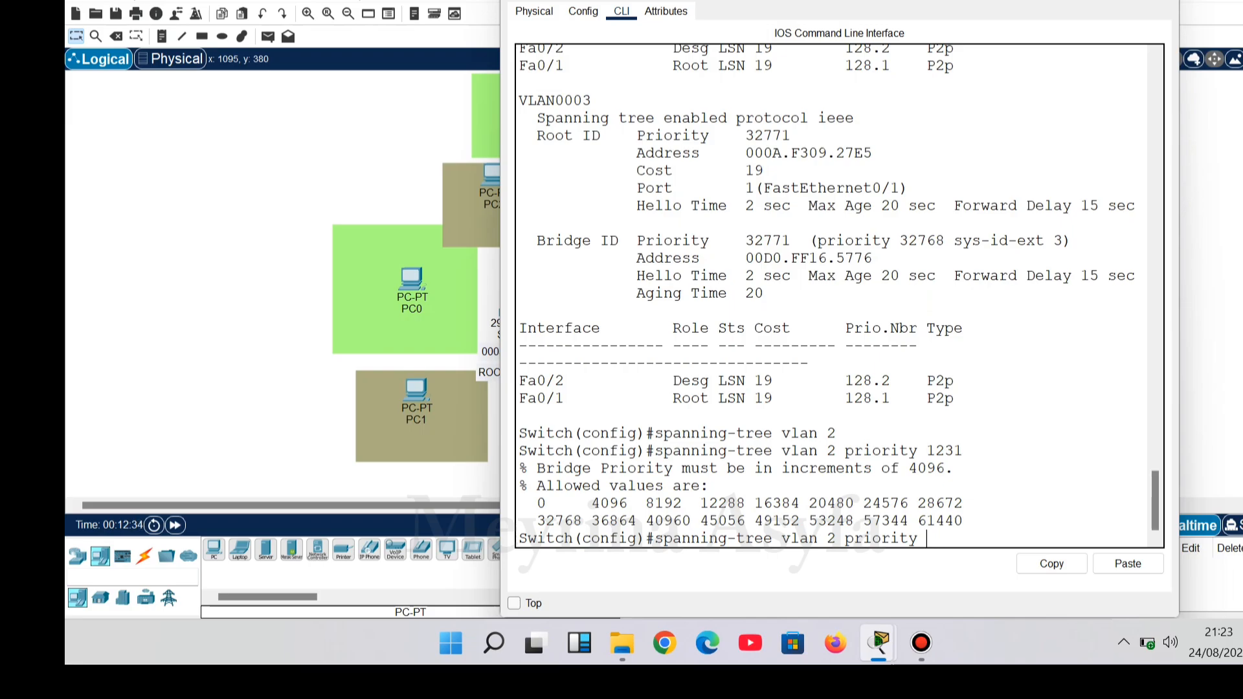
text(24576)
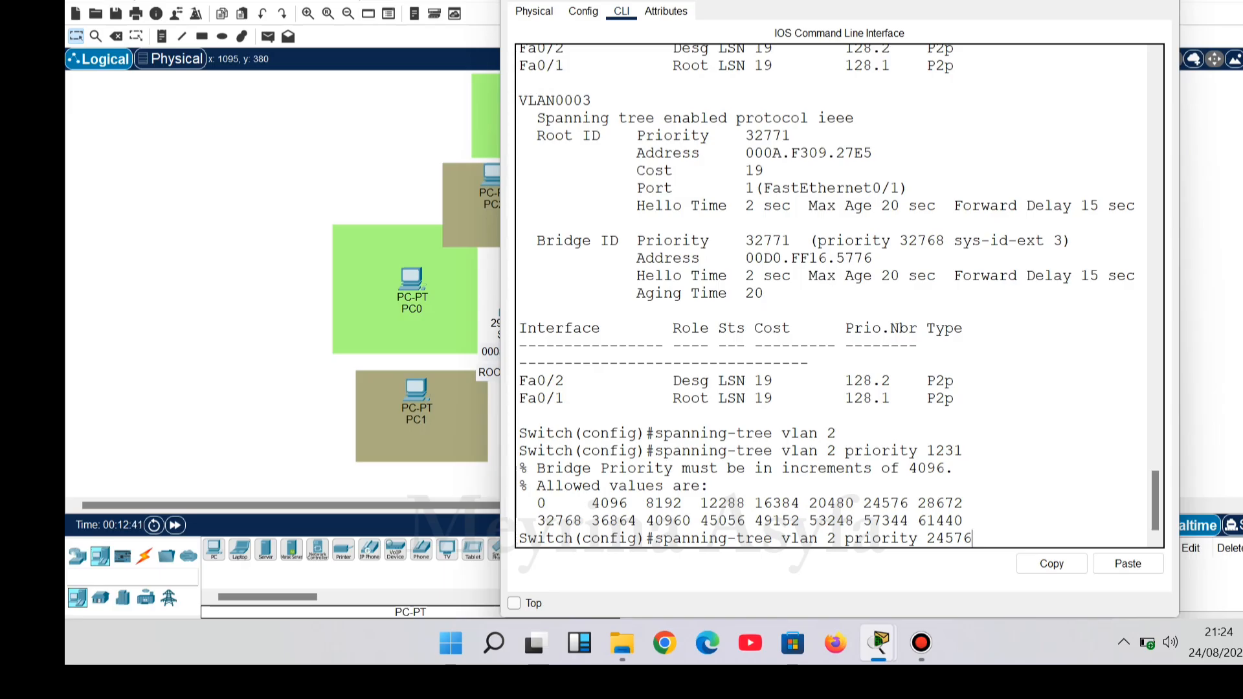
key(Return)
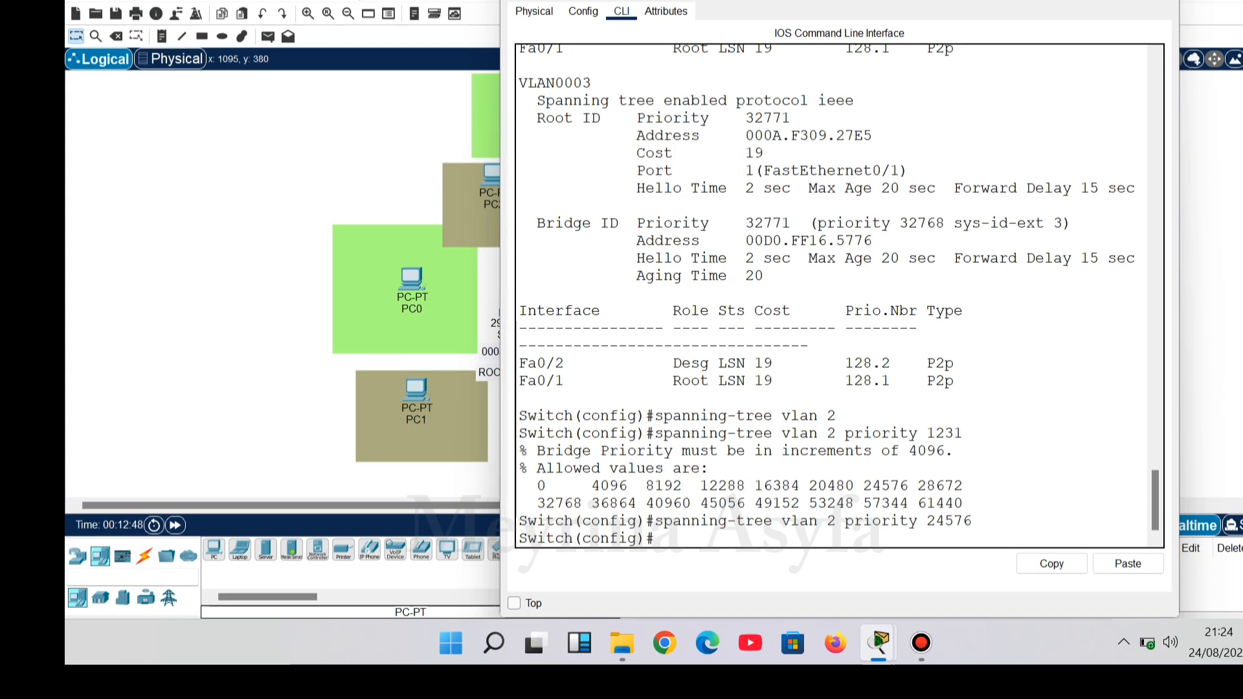
key(alt+F4)
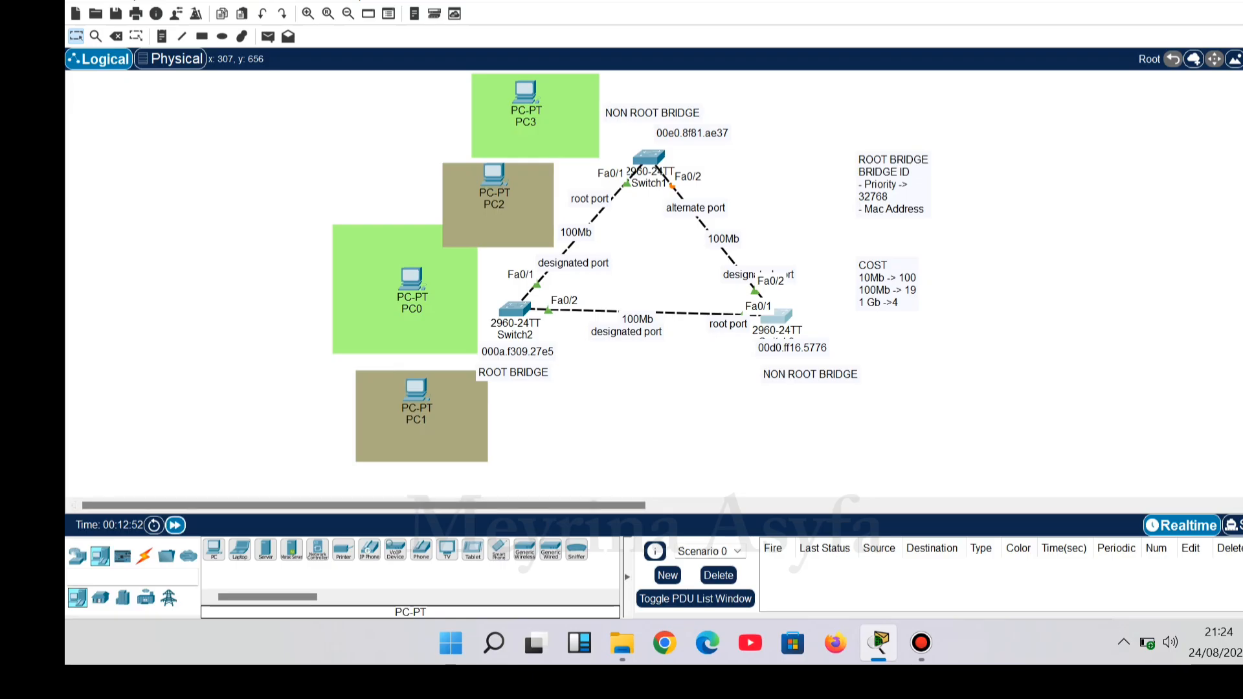
Fast-forward the simulation and display the spanning-tree details on Switch3 with do show spanning-tree, paging past the first screen.
click(175, 525)
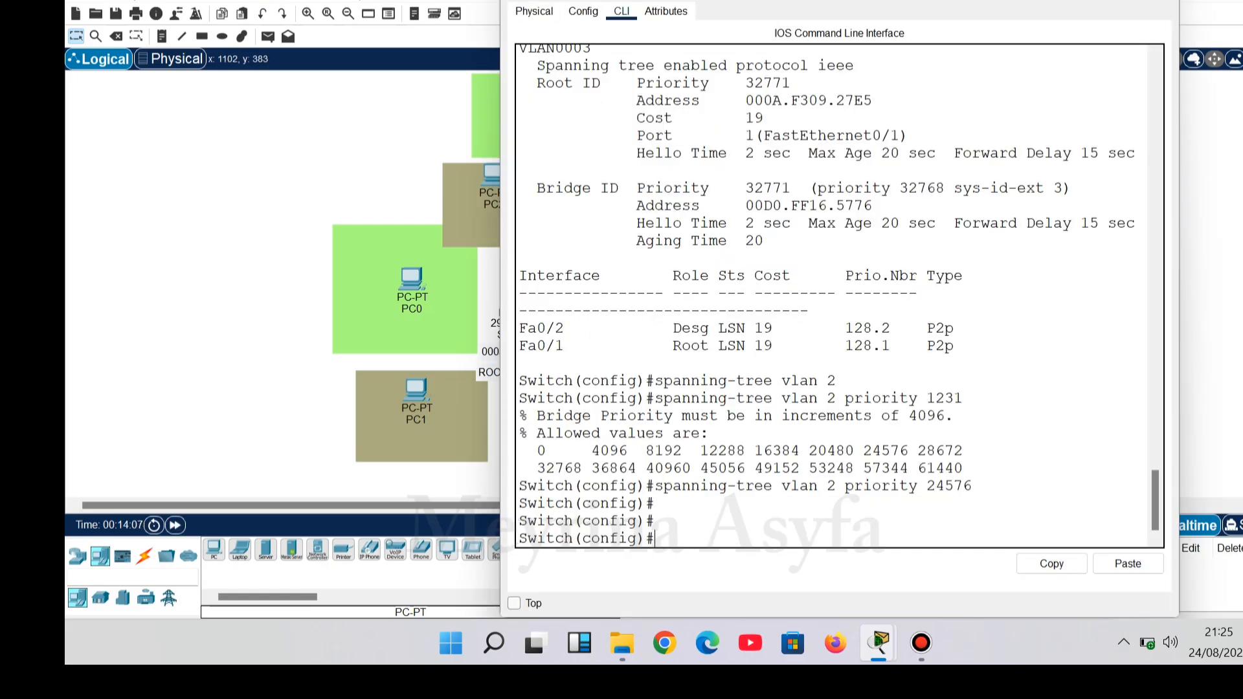
text(do show pr)
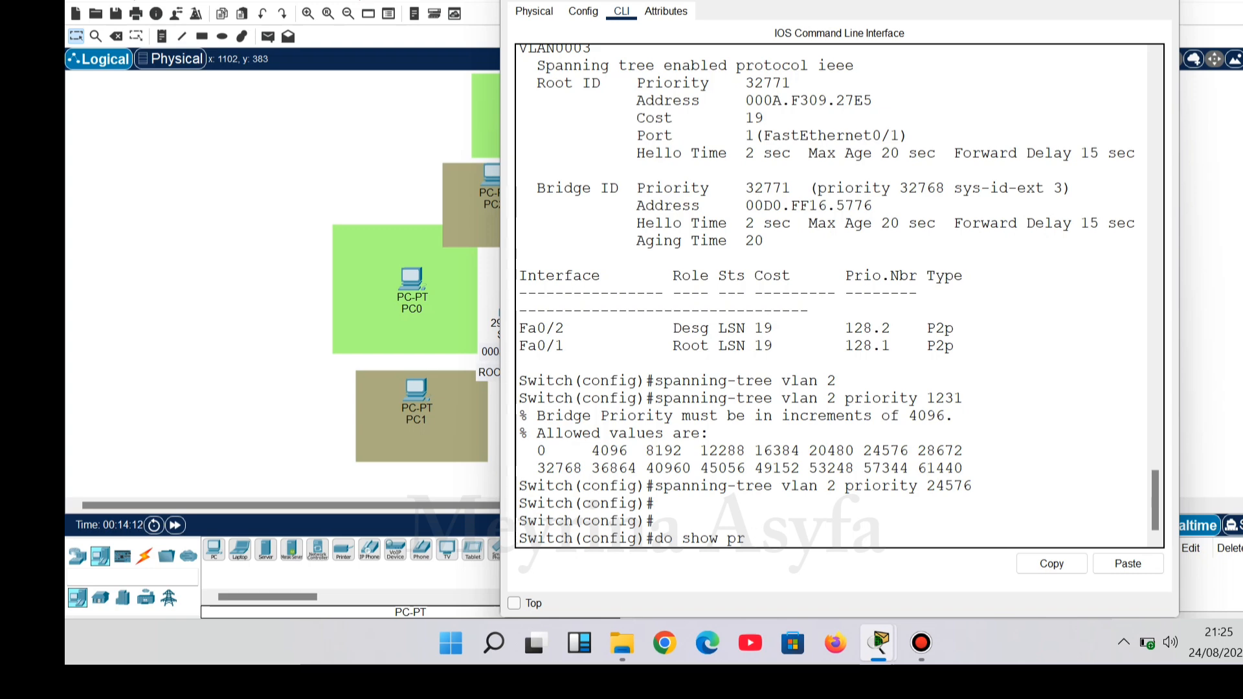
text(iority)
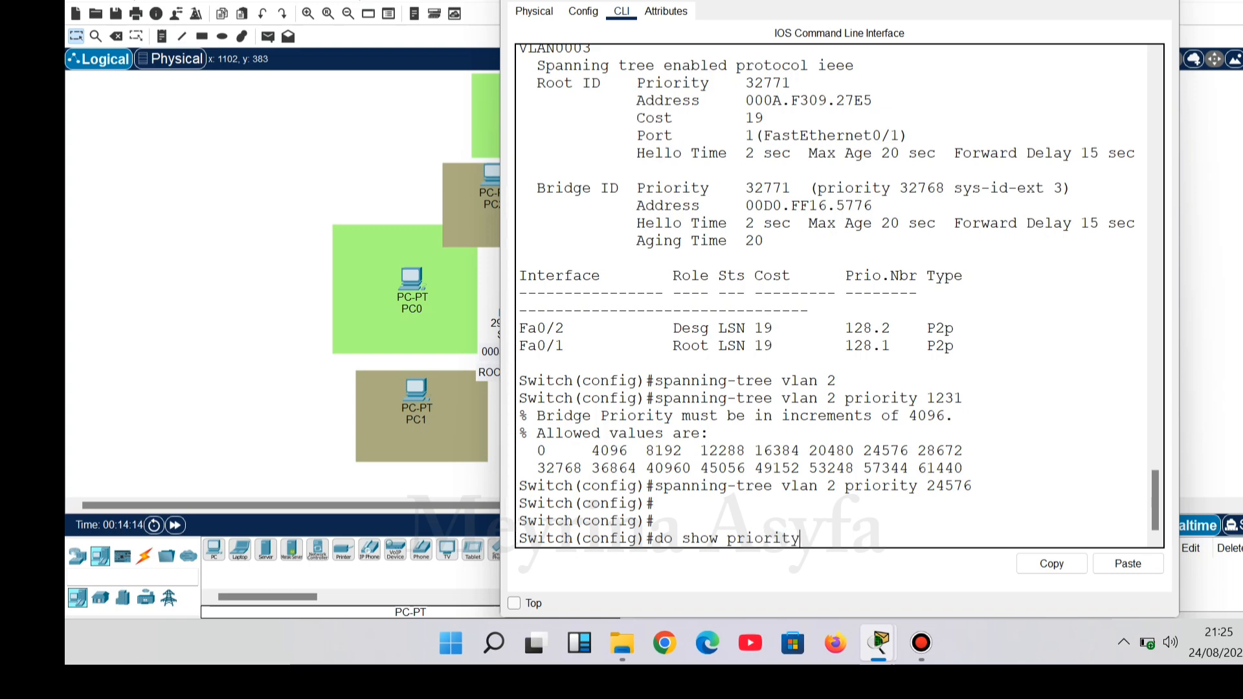
key(BackSpace)
key(BackSpace)
key(BackSpace)
key(BackSpace)
key(BackSpace)
key(BackSpace)
key(BackSpace)
key(BackSpace)
text(spanning)
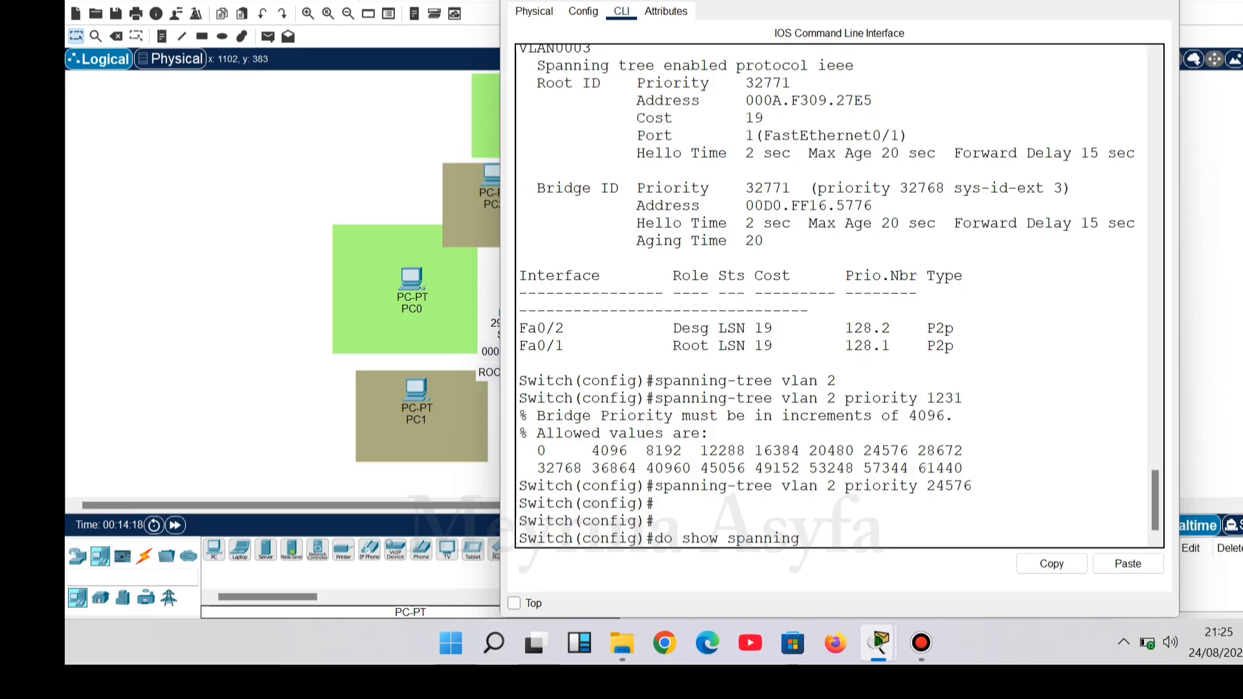
text(-tree)
key(Return)
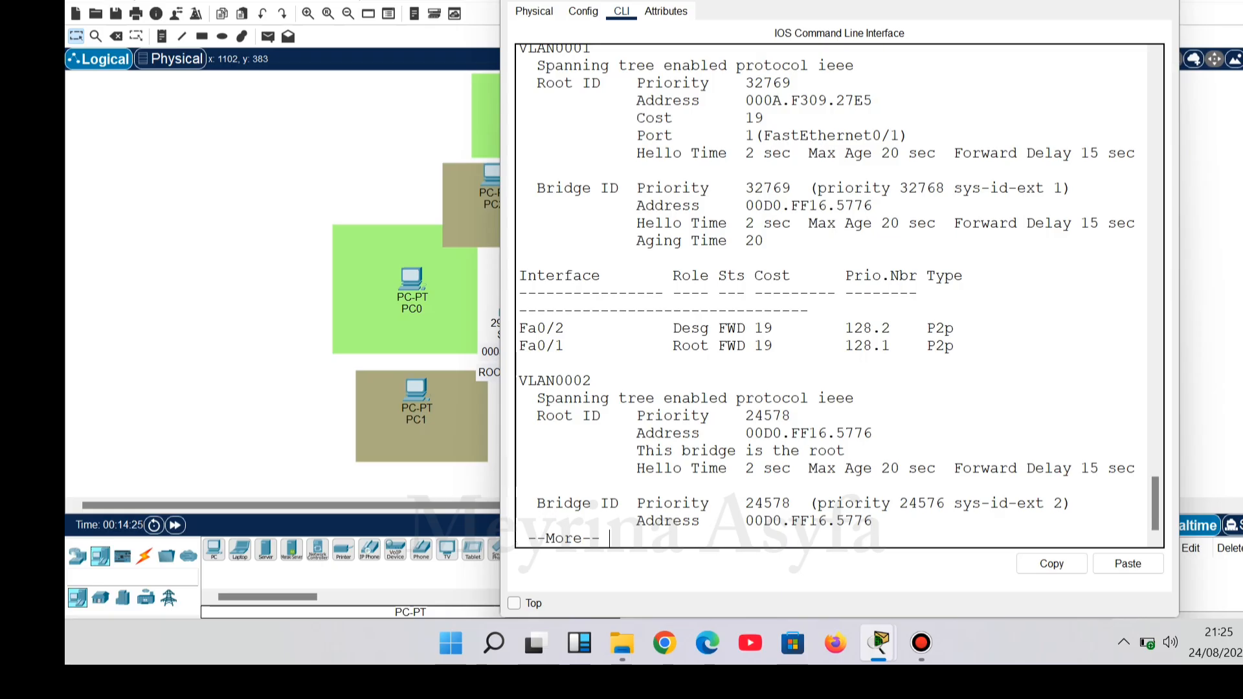
key(space)
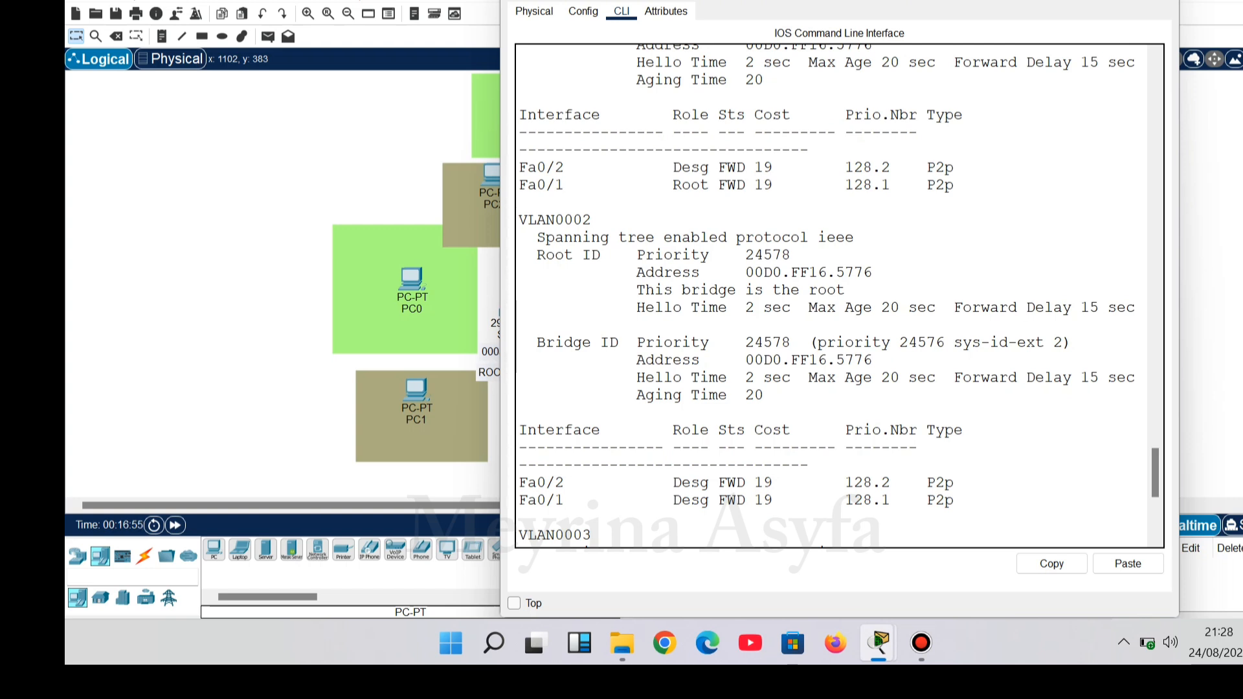
Examine the root bridge entry and the Fa0/1 and Fa0/2 port roles for VLAN 2, and close Switch3's window.
drag(645, 289, 845, 289)
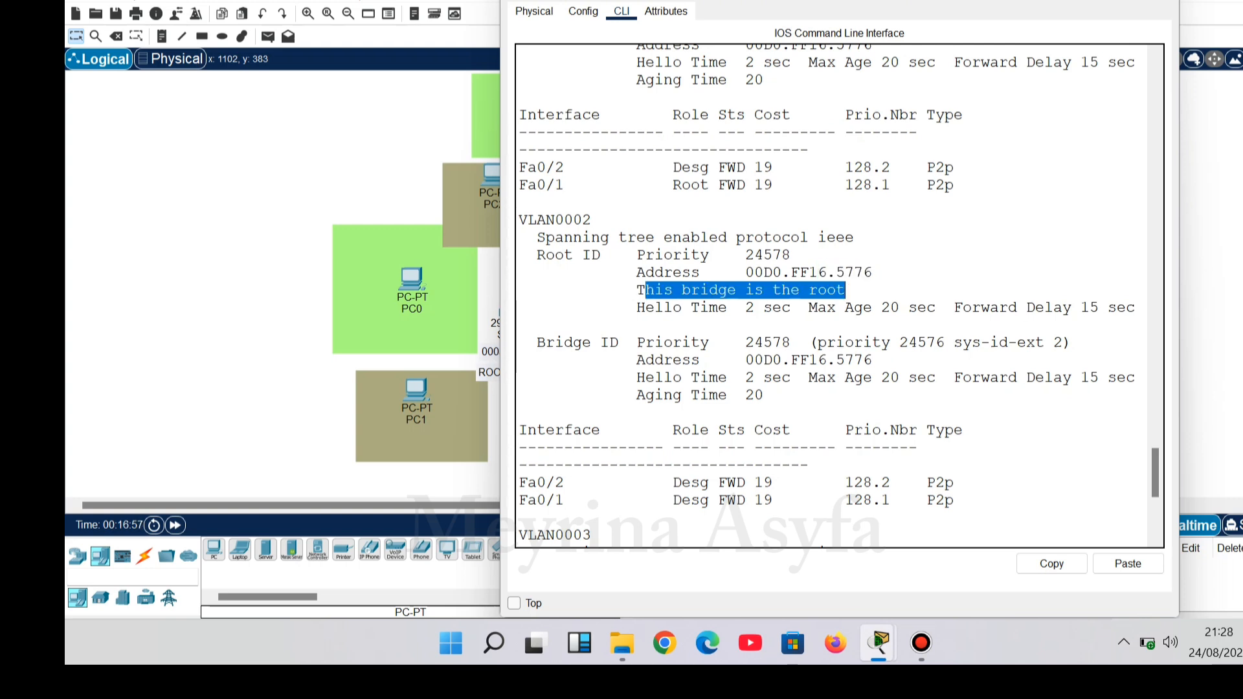
click(618, 395)
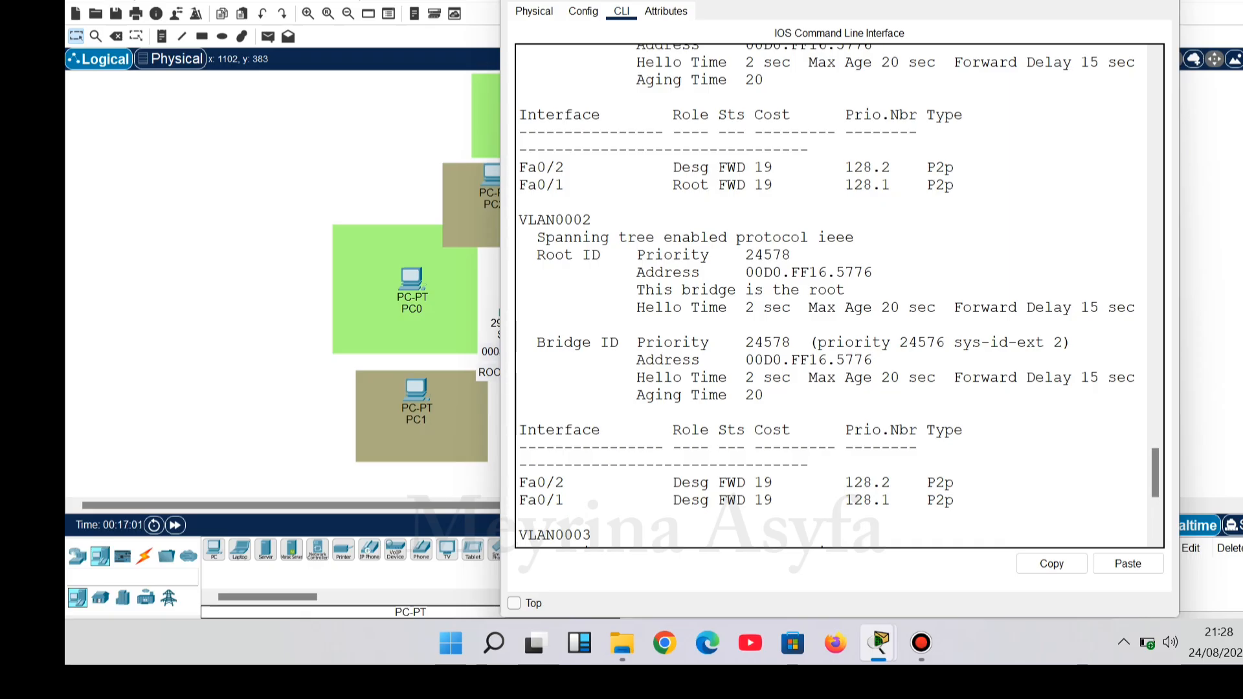
drag(519, 482, 955, 500)
click(591, 535)
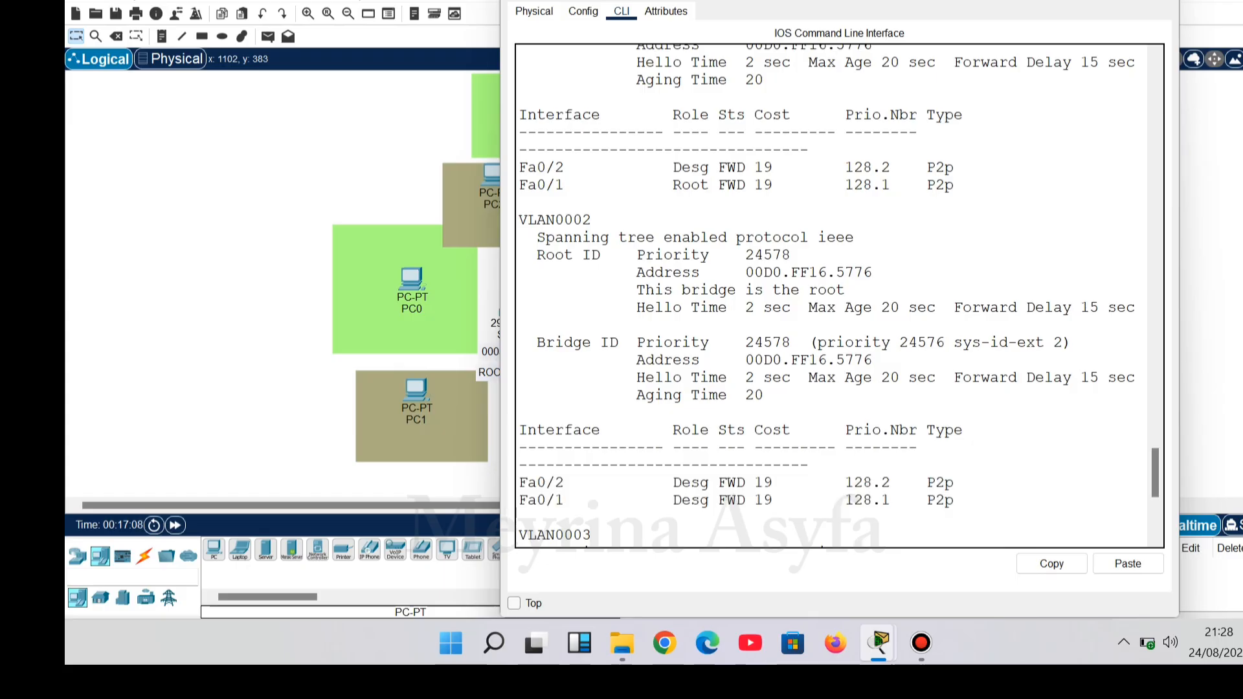
click(1163, 1)
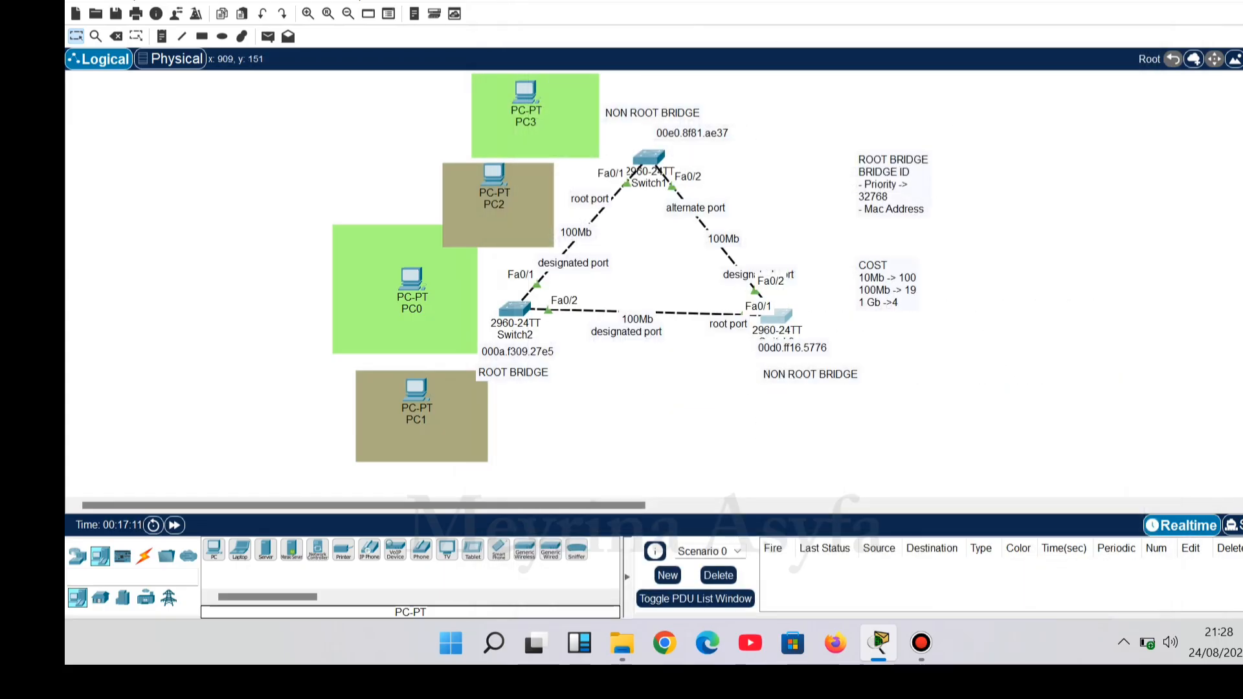
Open Switch1's command line and enter global configuration mode with en and conf t.
click(653, 158)
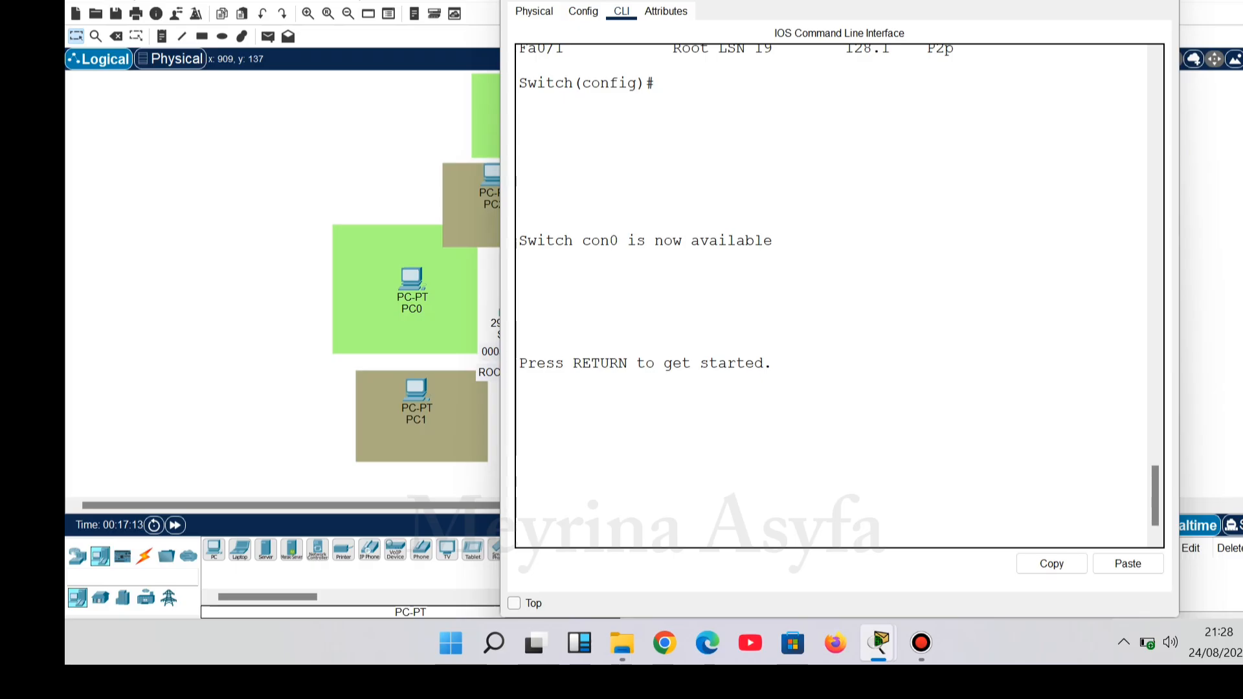
key(Return)
key(Return)
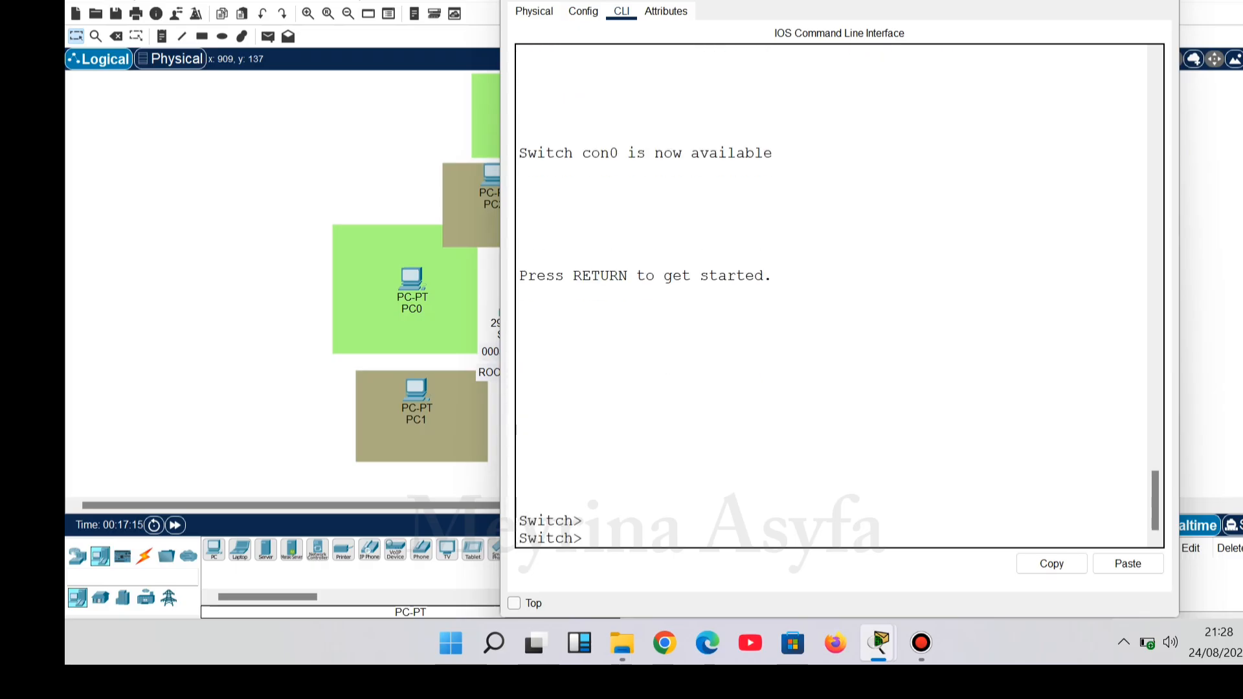
text(en)
key(Return)
text(co)
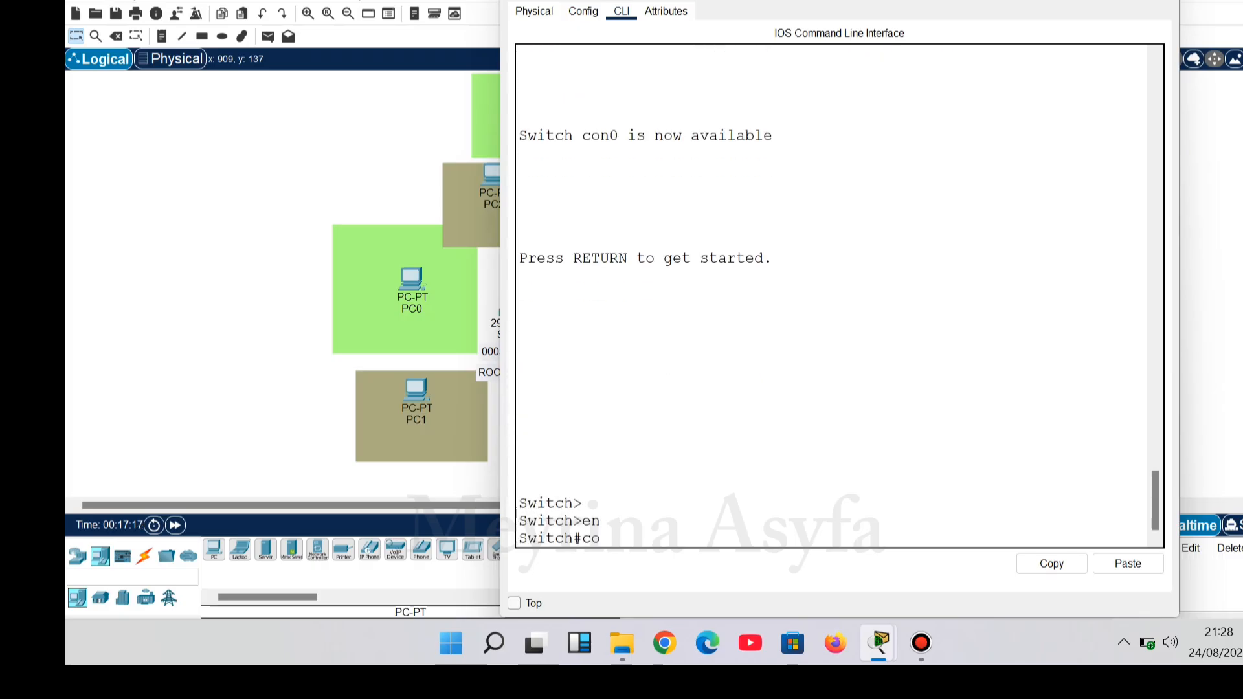
text(nft)
key(BackSpace)
key(BackSpace)
text(f t)
key(Return)
Display the spanning-tree details on Switch1 with do show spanning-tre.
text(do show-)
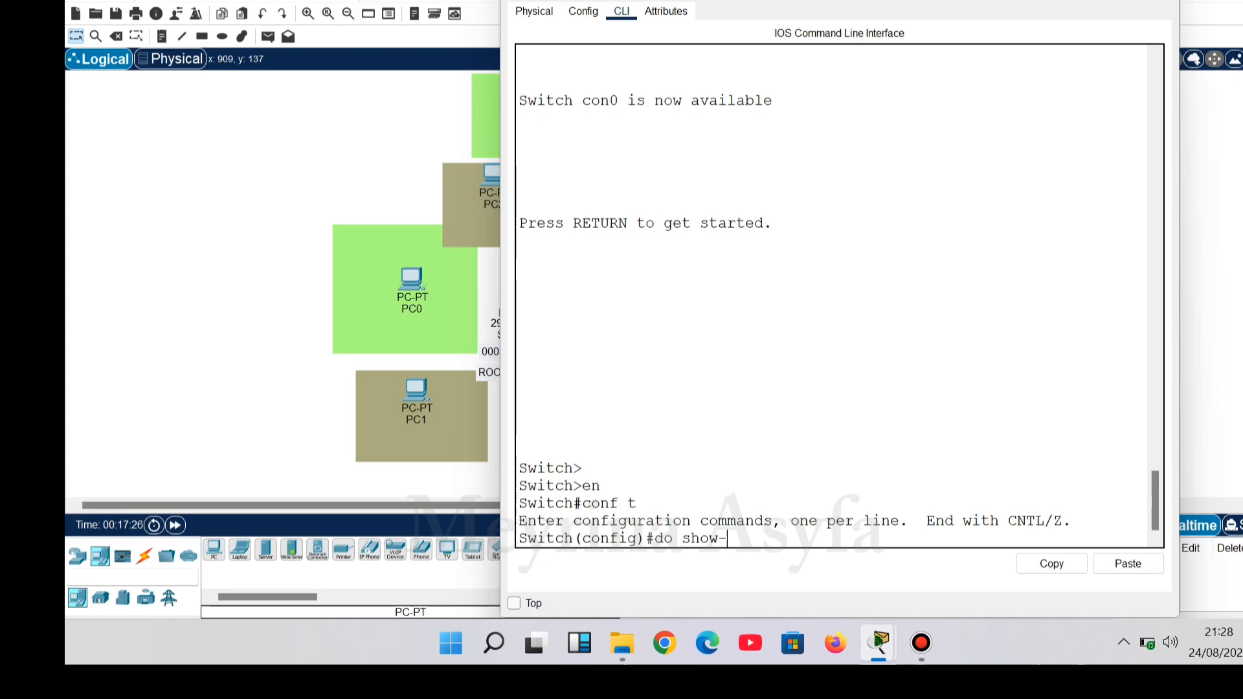
key(BackSpace)
text(s)
text(panning-tree)
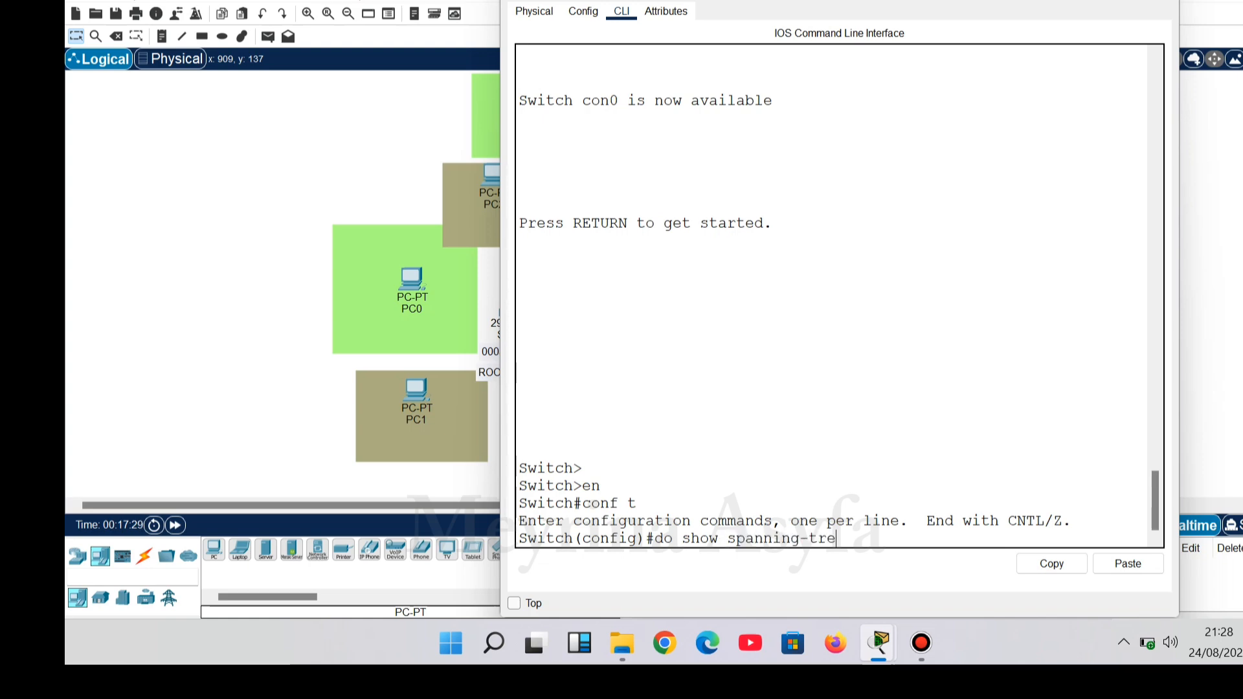
key(Return)
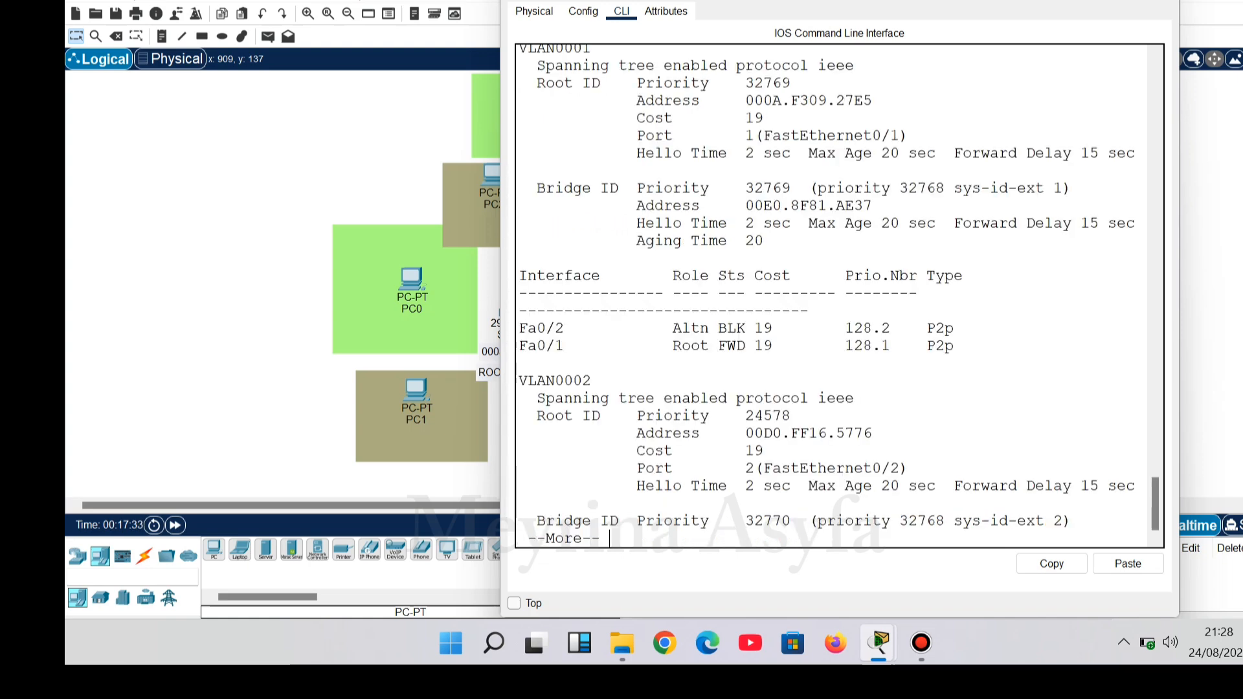
Examine the root bridge entries and the Fa0/1 and Fa0/2 port roles for each VLAN on Switch1, and close its window.
scroll(835, 295, up, 3)
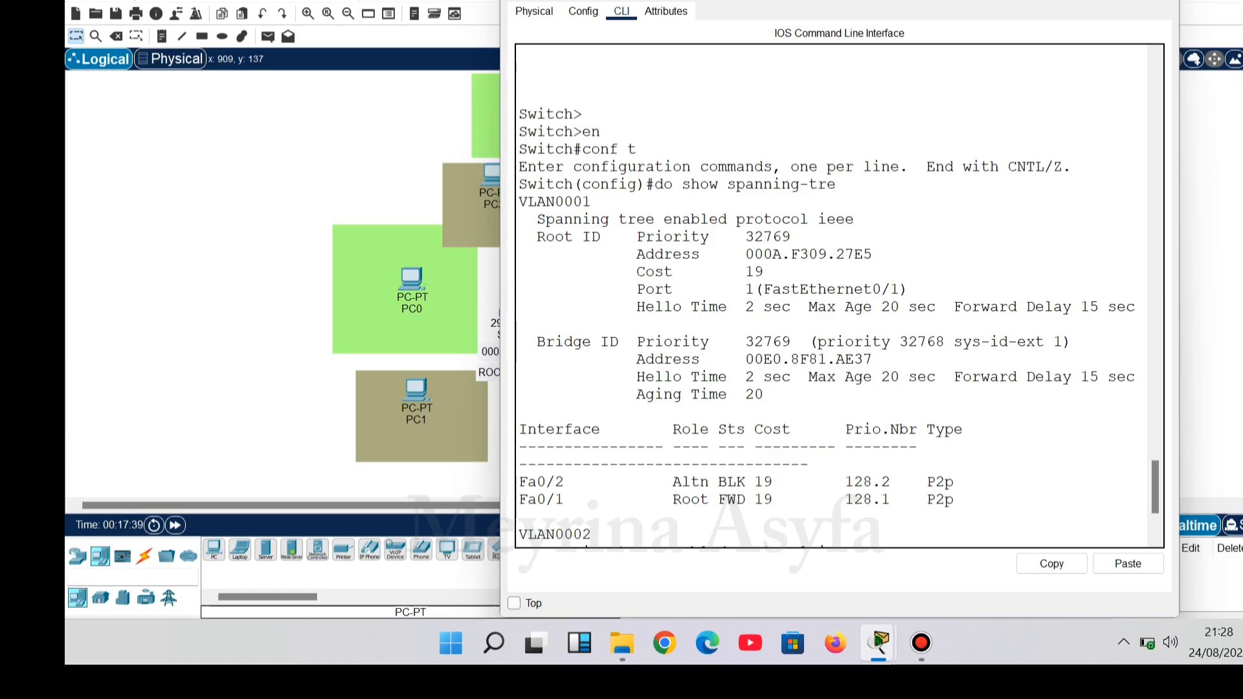
scroll(836, 295, down, 3)
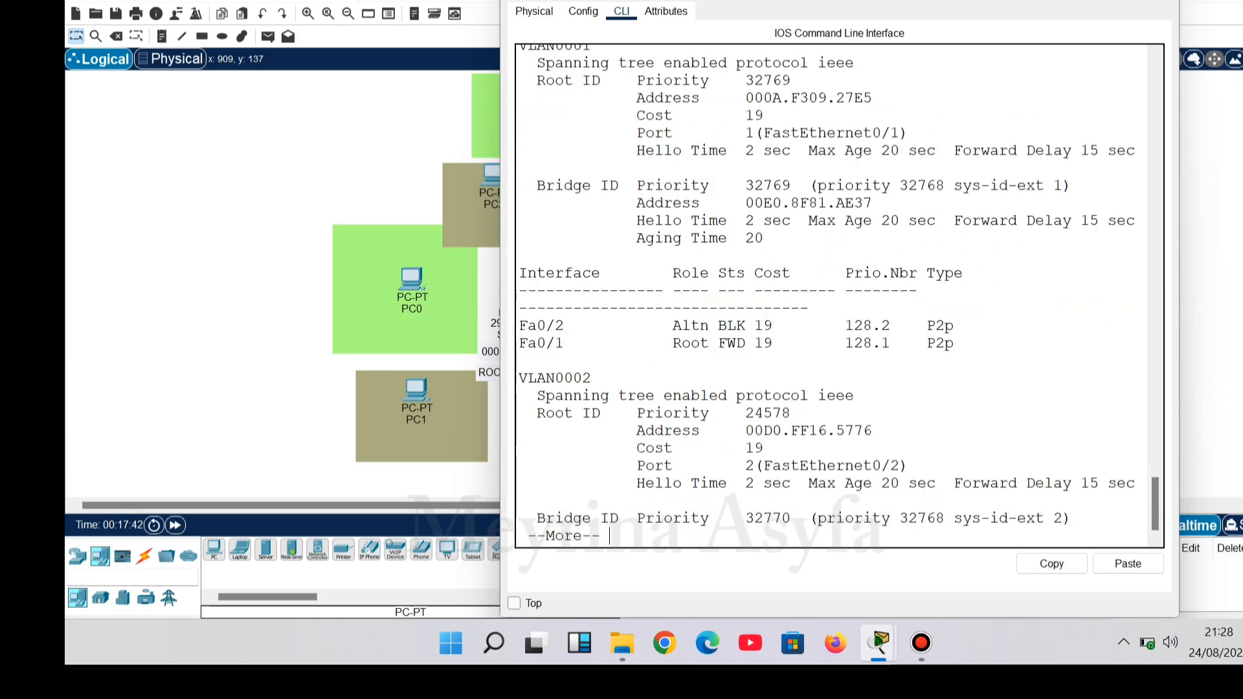
scroll(835, 294, up, 3)
scroll(835, 295, down, 3)
key(space)
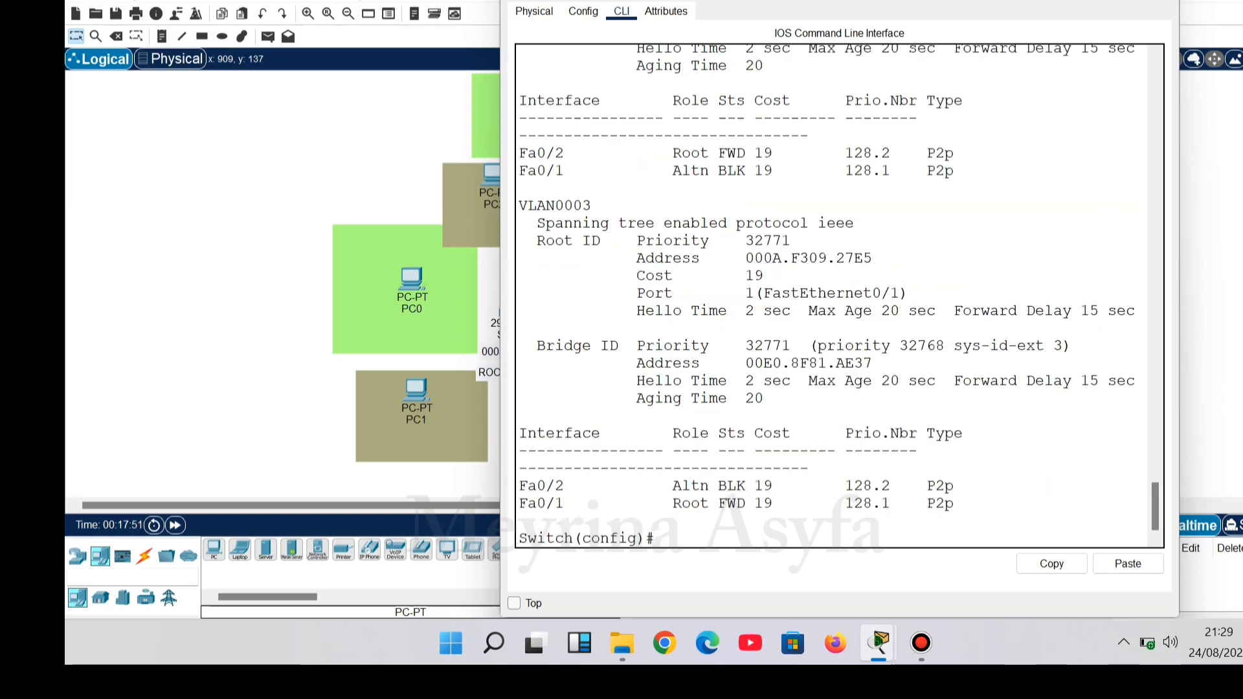
drag(673, 503, 799, 503)
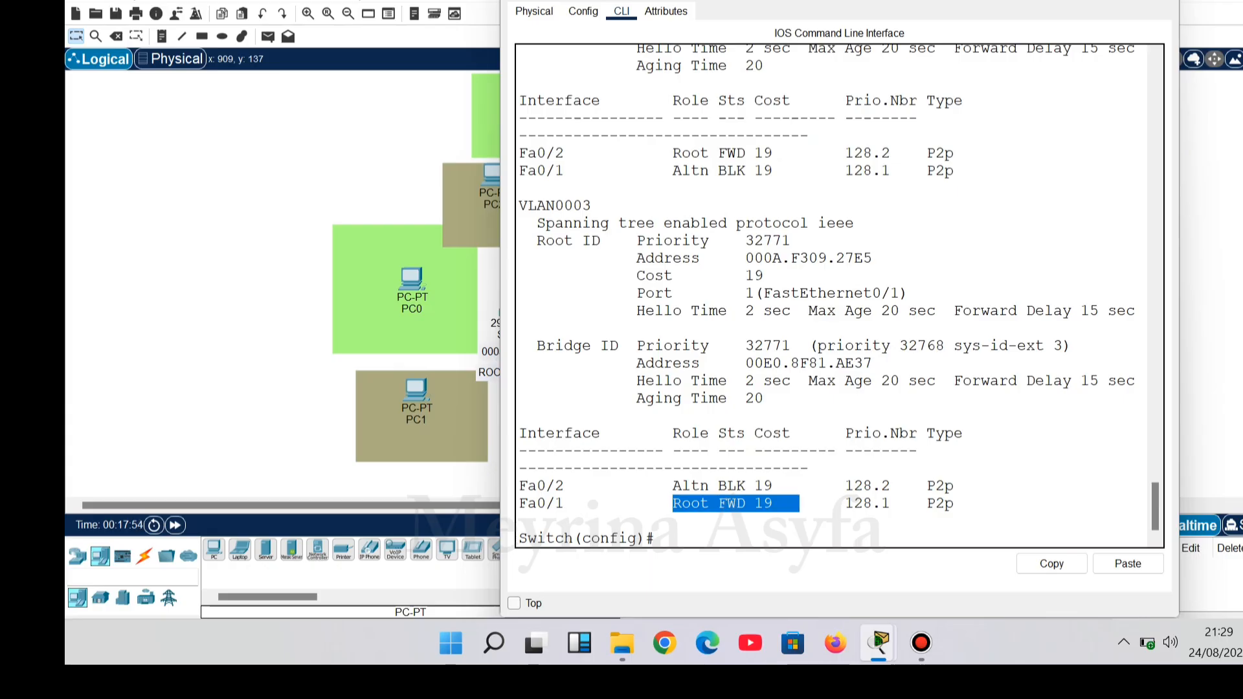
click(520, 518)
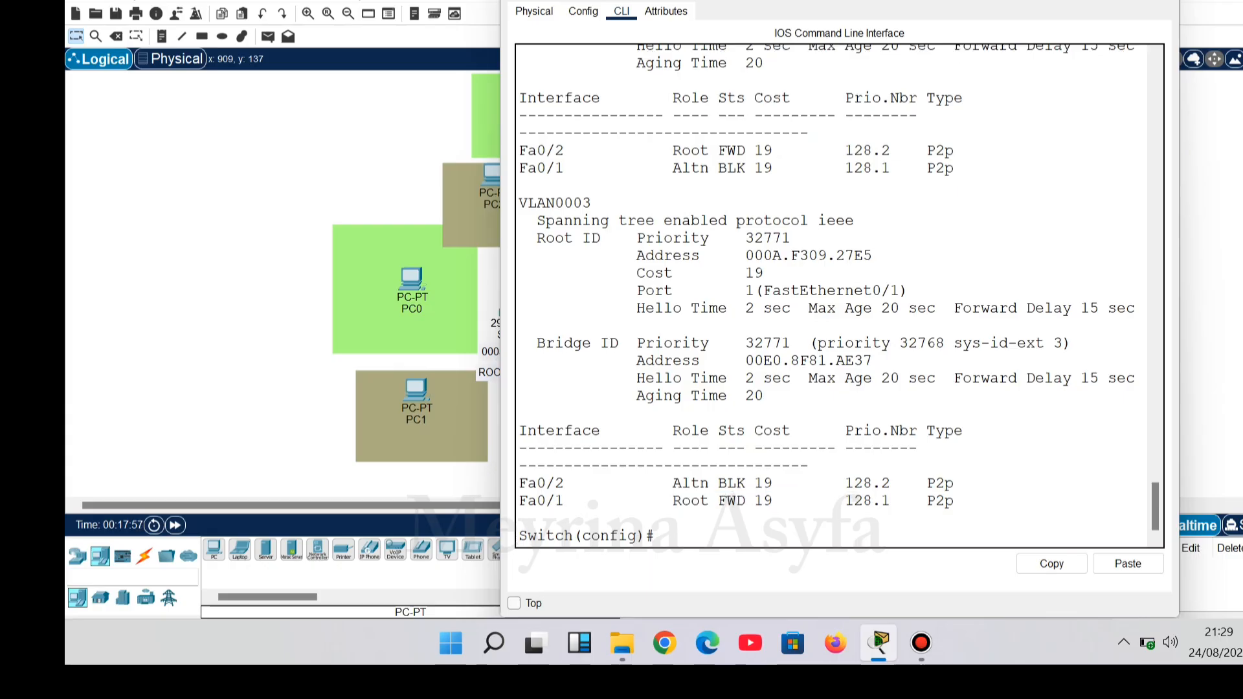
key(alt+F4)
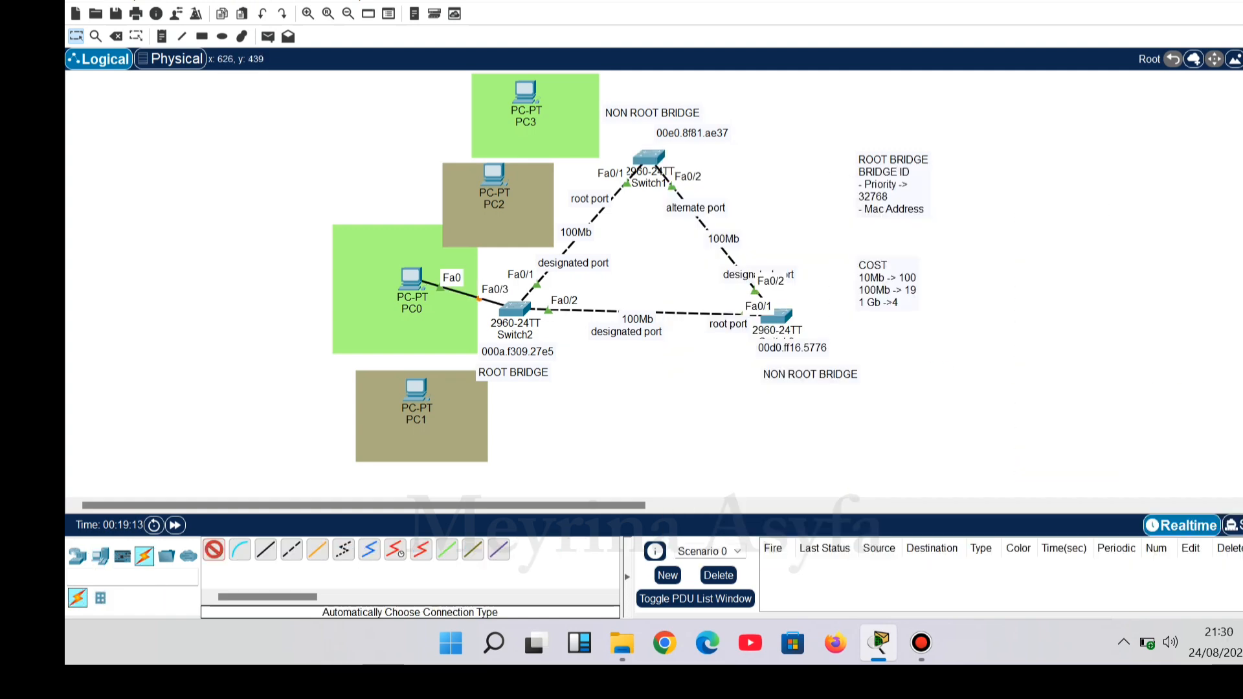
Connect PC1 to Switch2 with an automatically chosen cable.
mouse_move(416, 396)
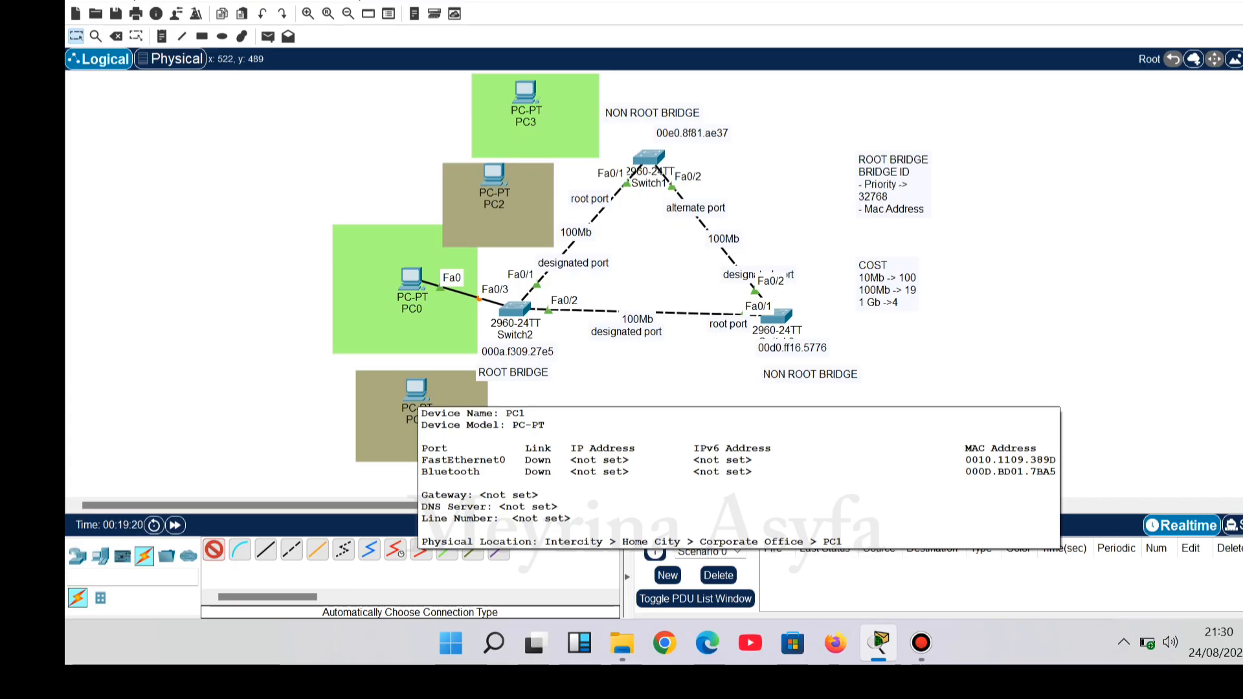
click(417, 396)
click(514, 310)
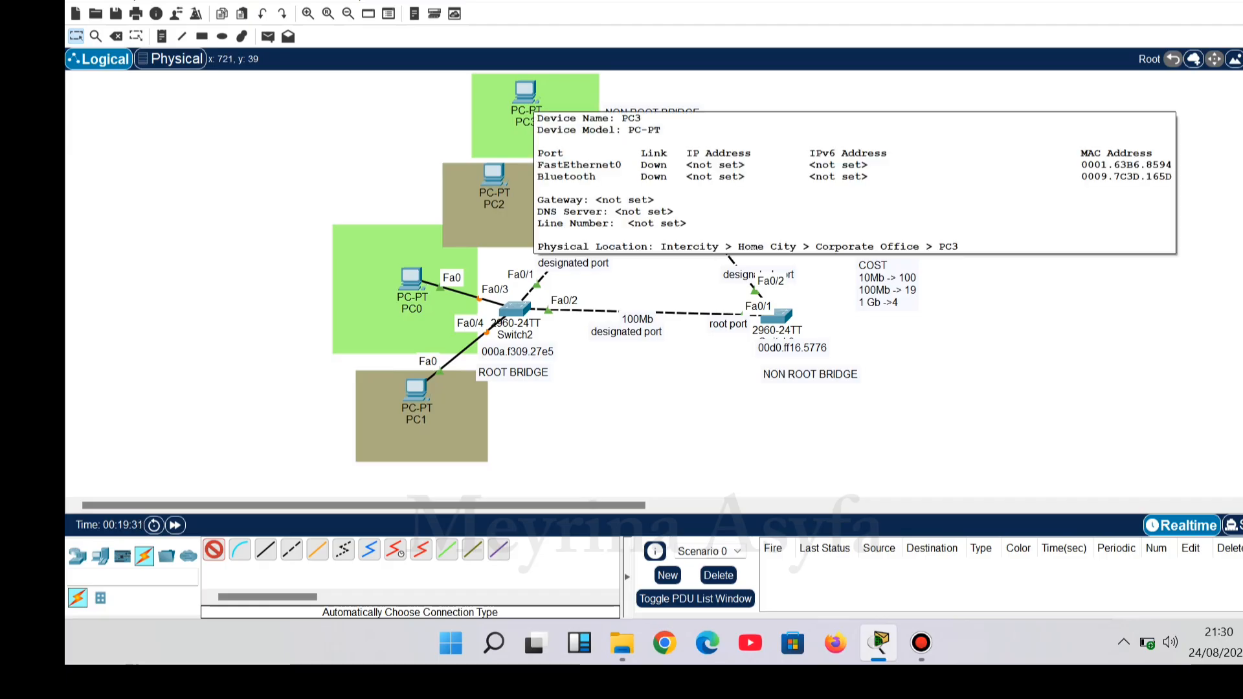
Connect PC3 and PC2 to Switch1 with automatically chosen cables.
click(525, 93)
click(649, 158)
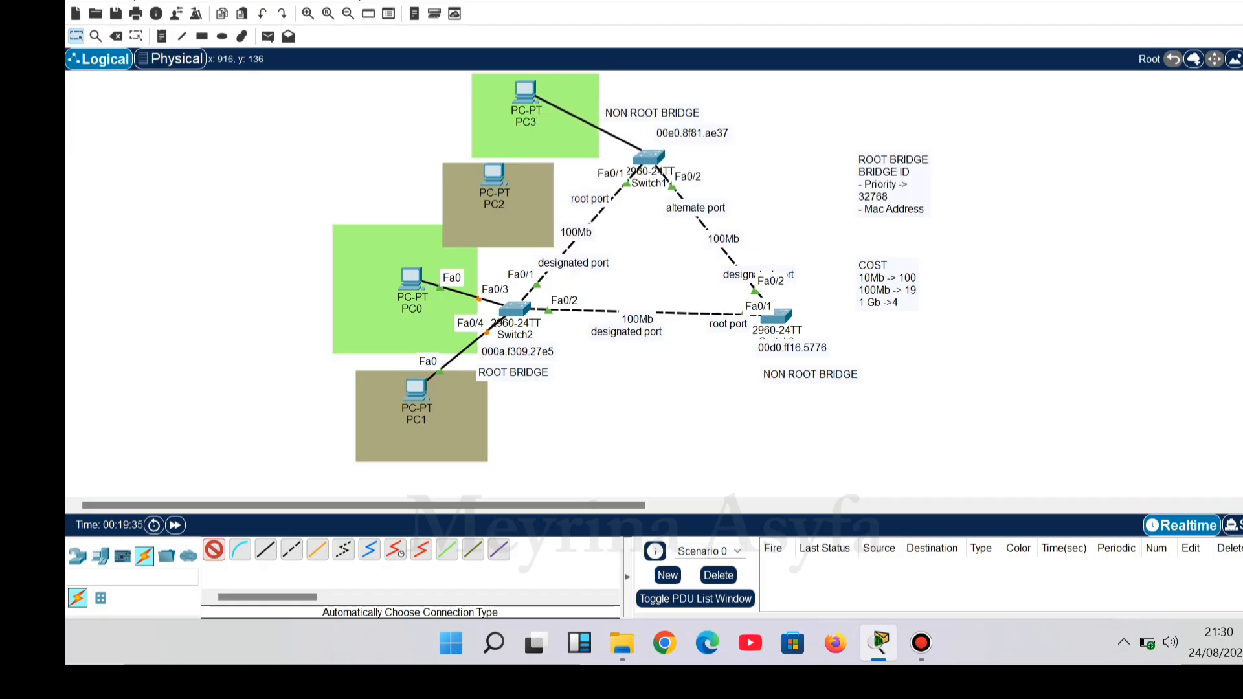
click(654, 160)
click(495, 174)
click(644, 155)
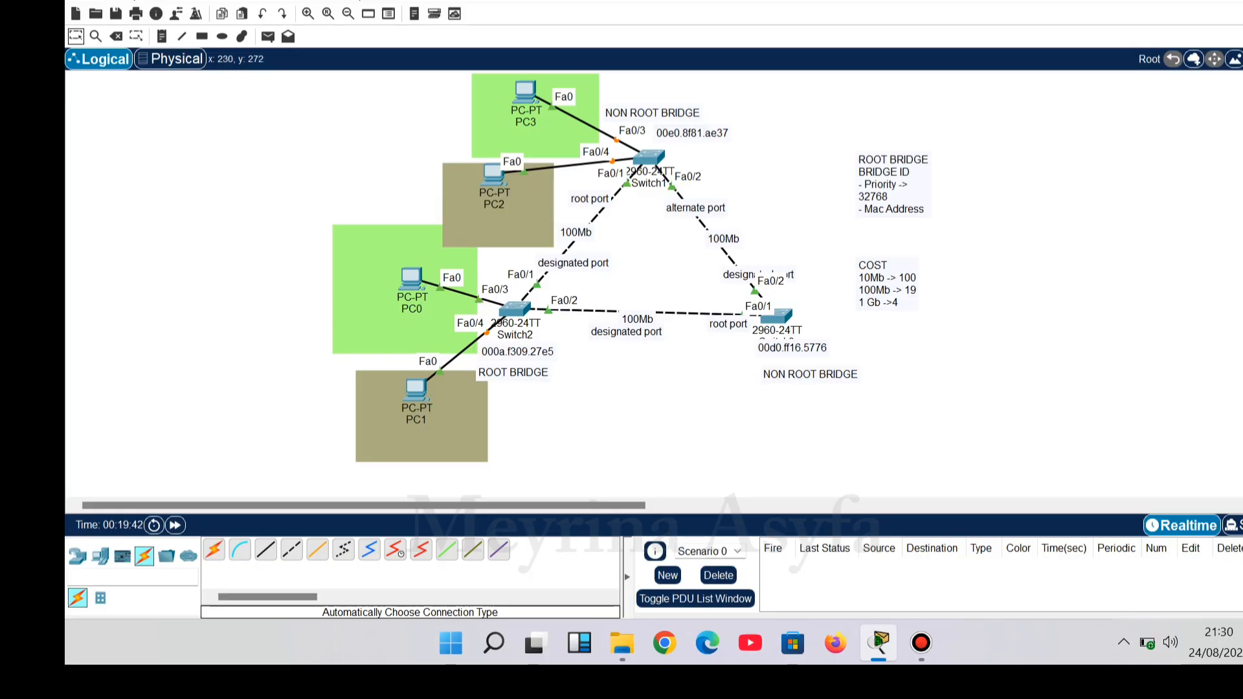
Open PC0's IP configuration for the FastEthernet0 interface.
click(411, 280)
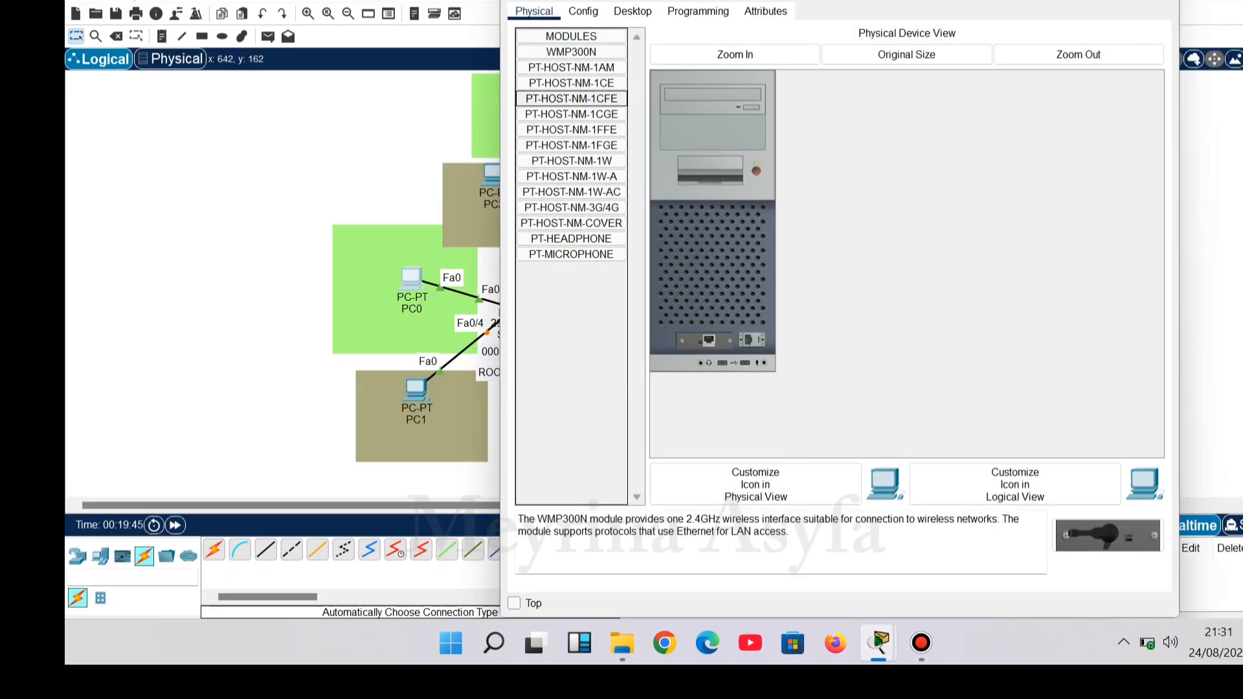
click(583, 11)
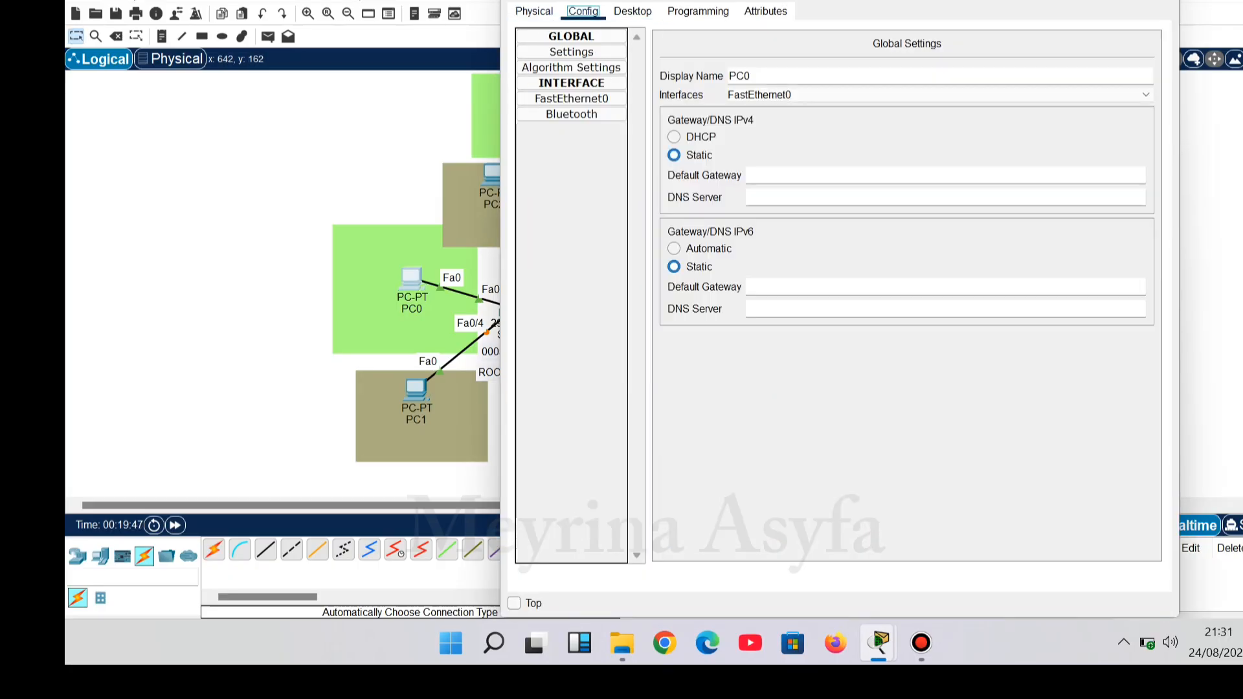
click(633, 11)
click(577, 195)
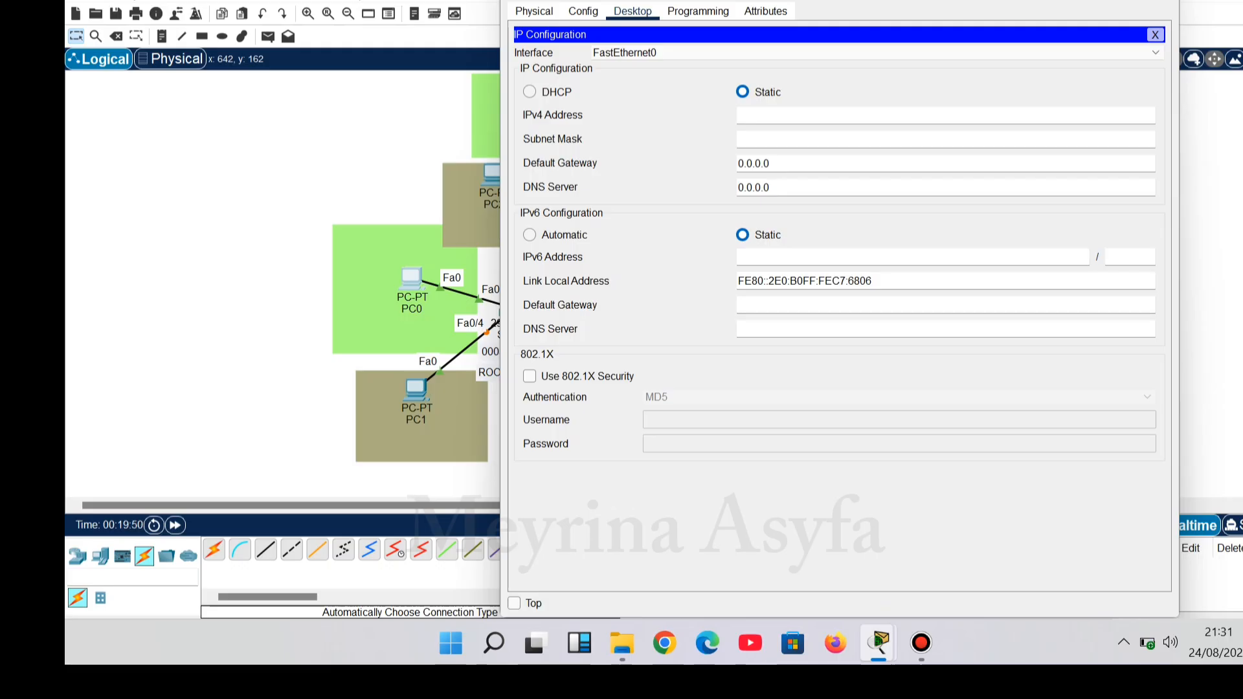
text(192.168)
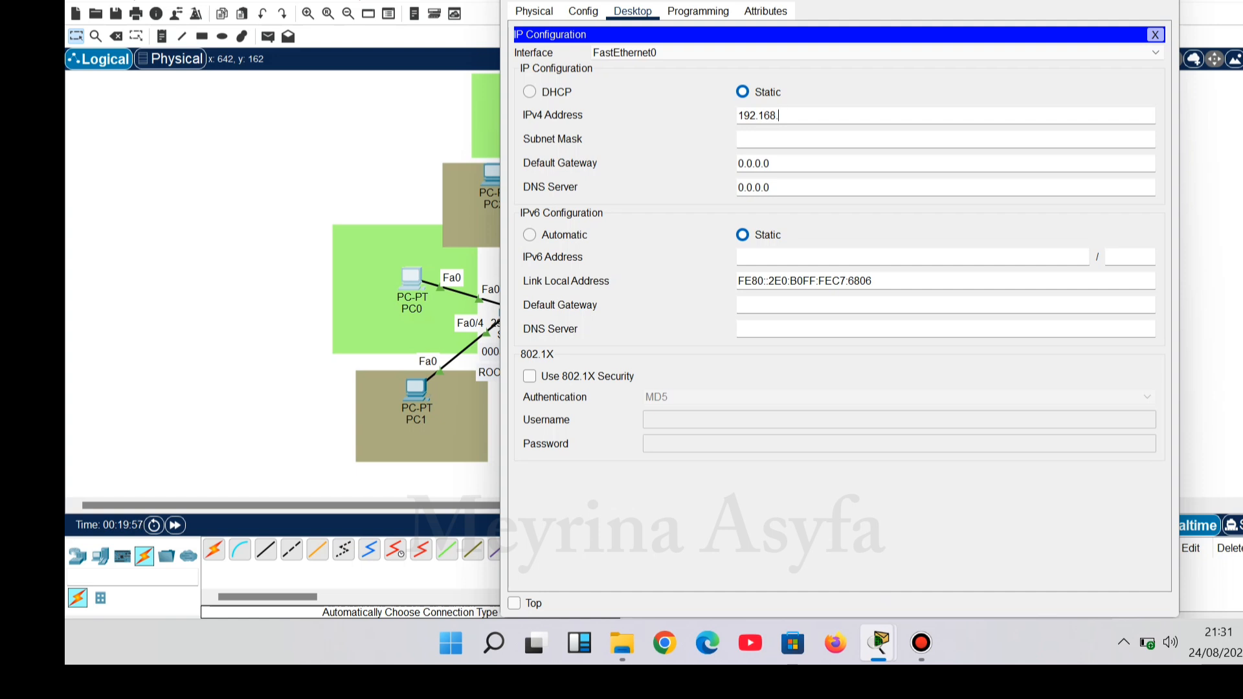
key(BackSpace)
key(BackSpace)
key(BackSpace)
key(BackSpace)
key(BackSpace)
key(BackSpace)
key(BackSpace)
Set PC0's IPv4 address to 10.10.10.1 with subnet mask 255.255.255.0.
text(10.10.10.1)
key(Tab)
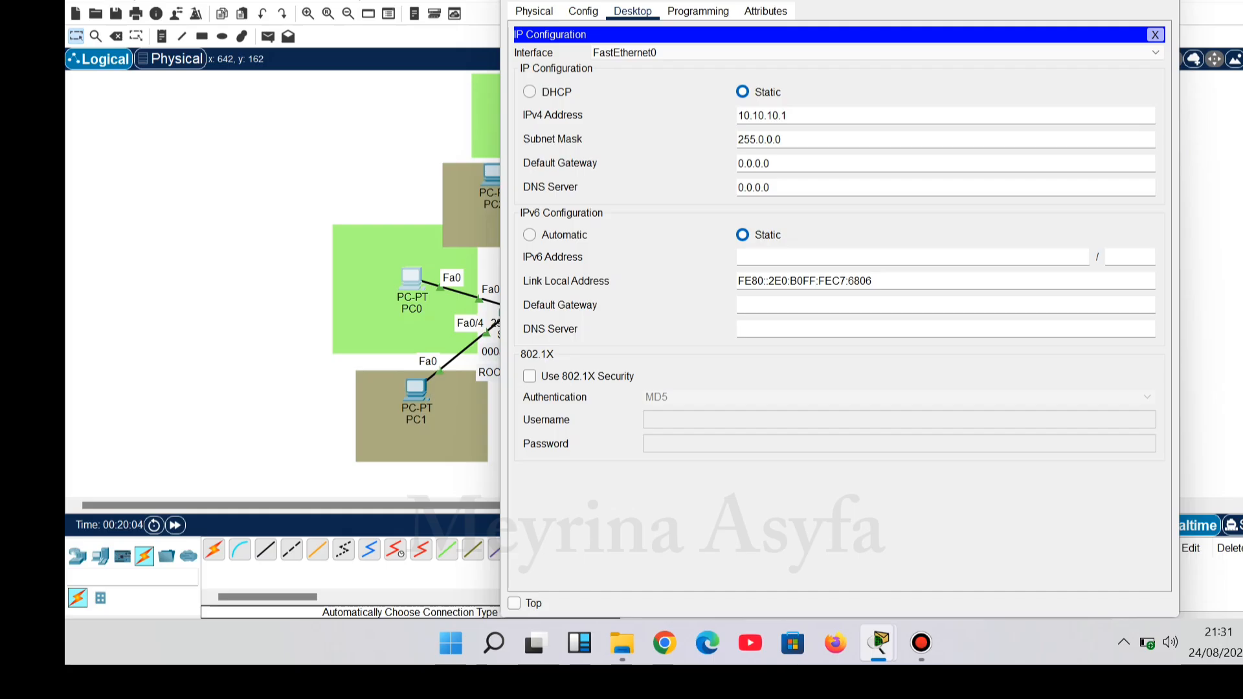
key(Tab)
click(783, 140)
key(BackSpace)
key(BackSpace)
key(BackSpace)
key(BackSpace)
key(BackSpace)
text(255.2)
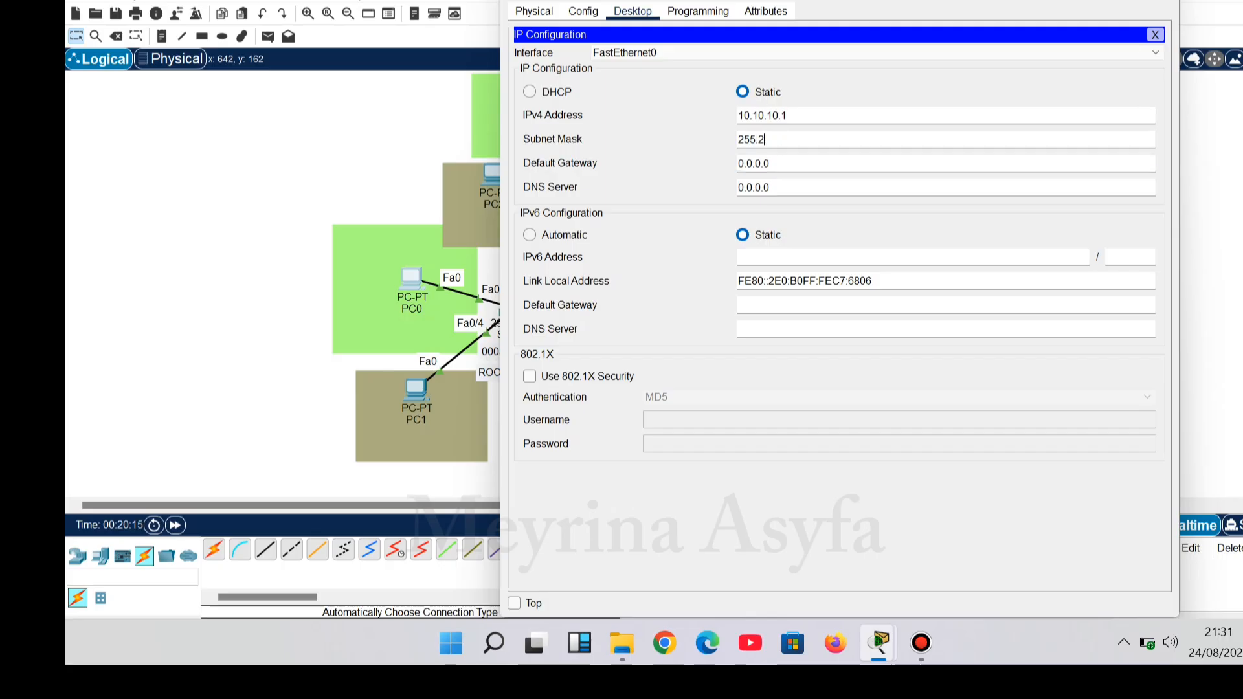
text(55.0)
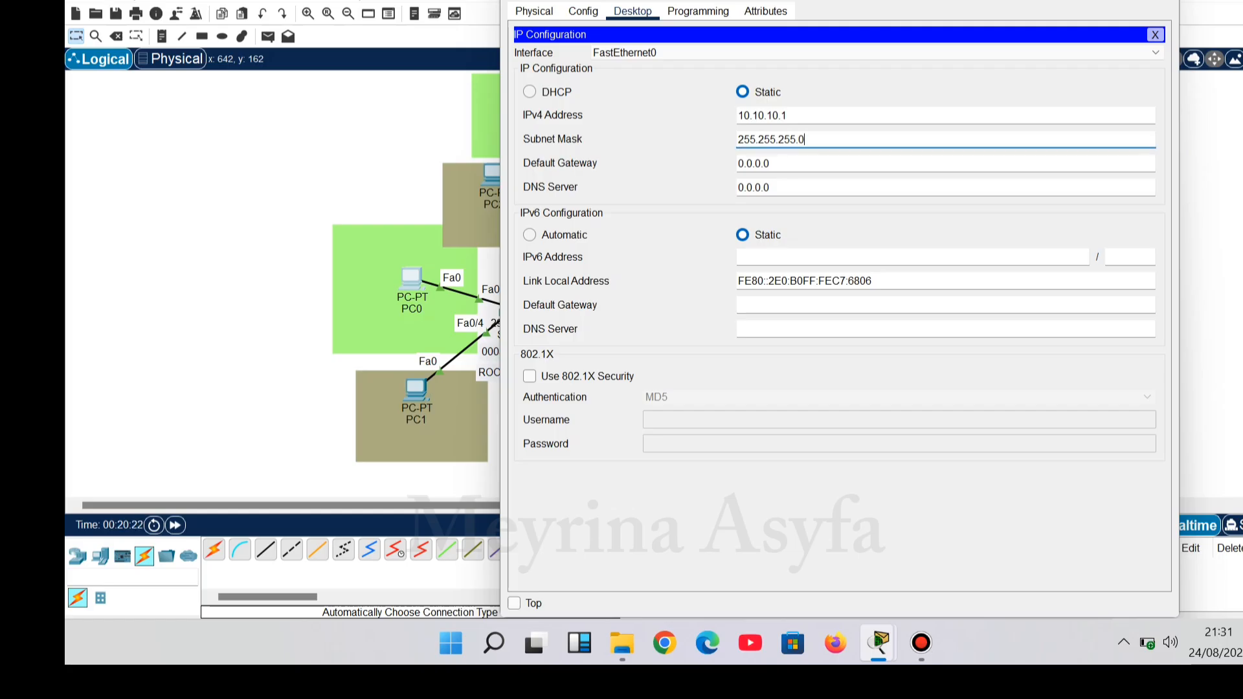
Open PC1's IP configuration and set its IPv4 address to 20.20.20.1.
click(414, 370)
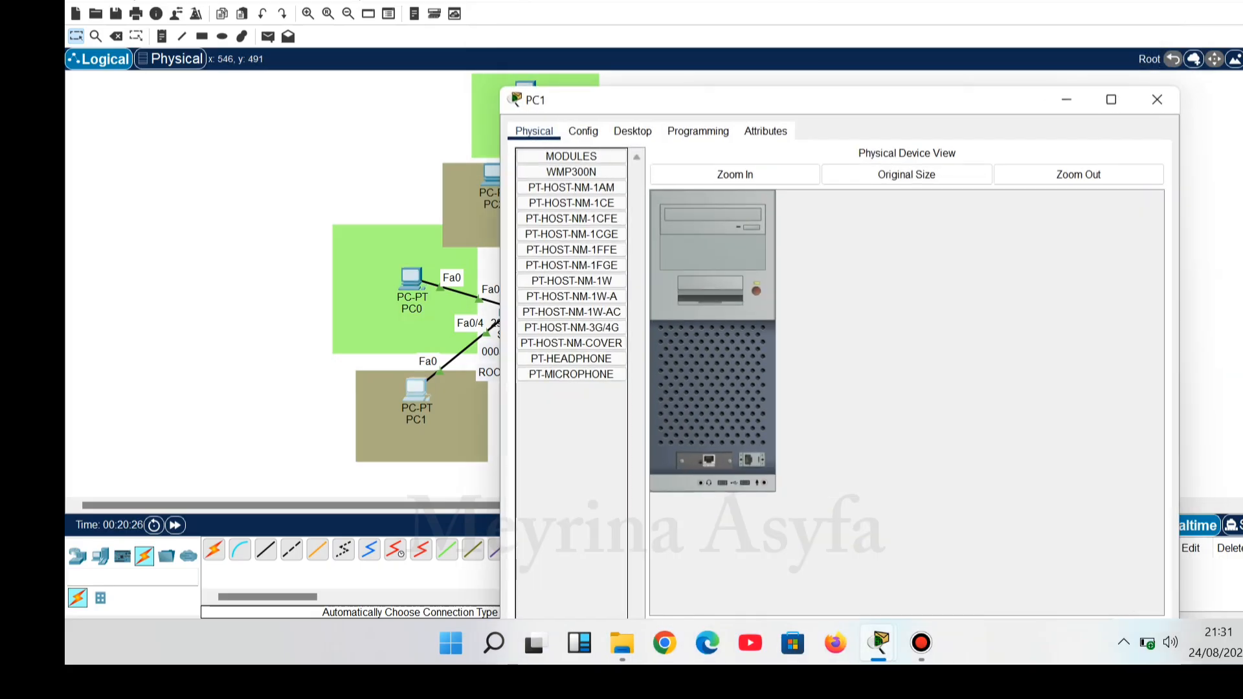
click(632, 131)
click(579, 184)
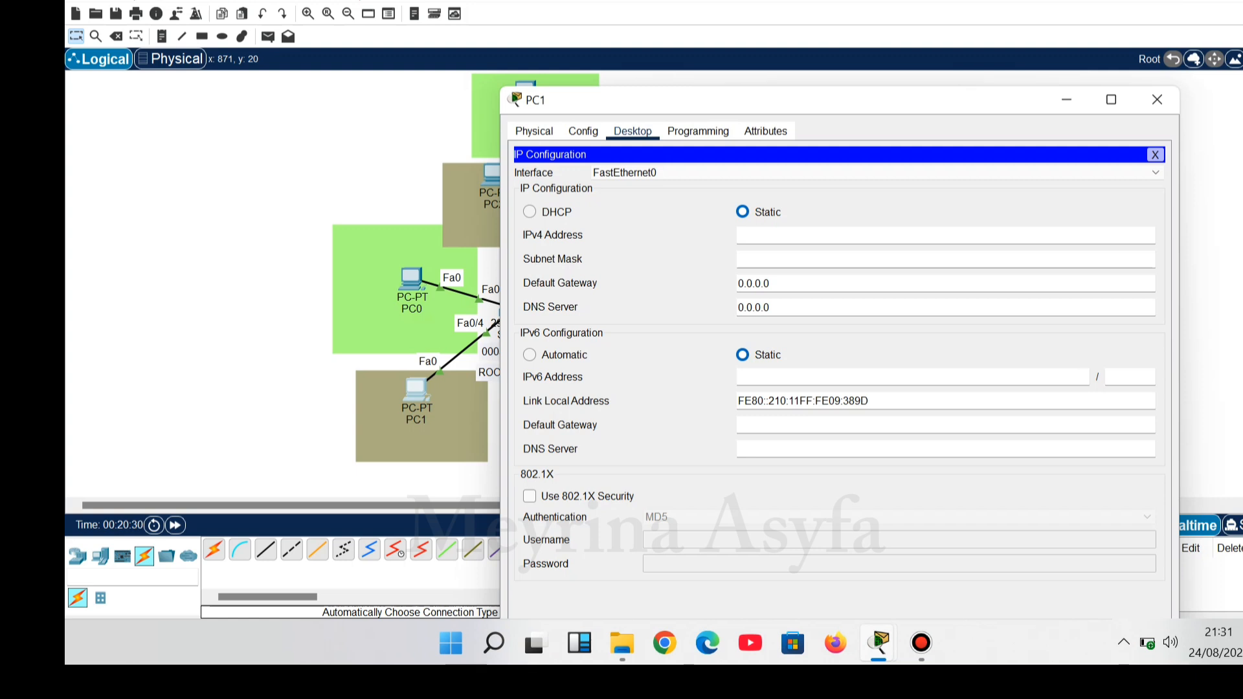
text(20.20.20.1)
Set PC1's subnet mask to 255.255.255.0 and close its configuration window.
click(776, 260)
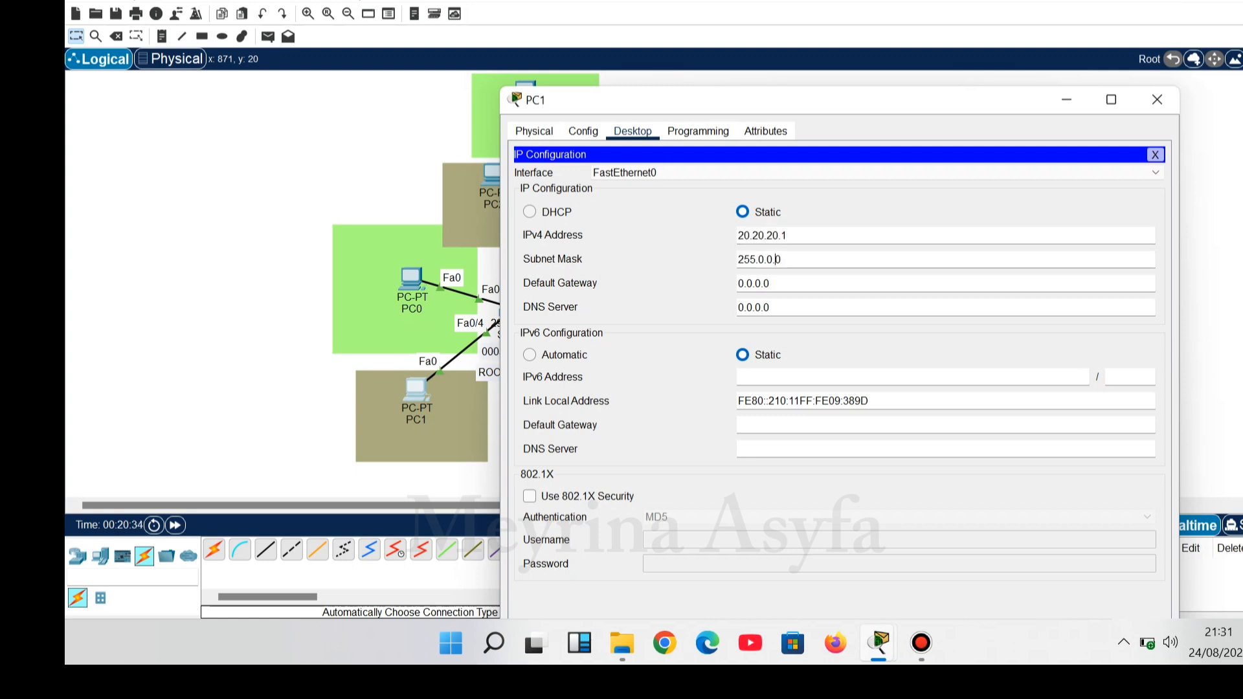
key(BackSpace)
key(BackSpace)
key(BackSpace)
key(BackSpace)
text(255.255)
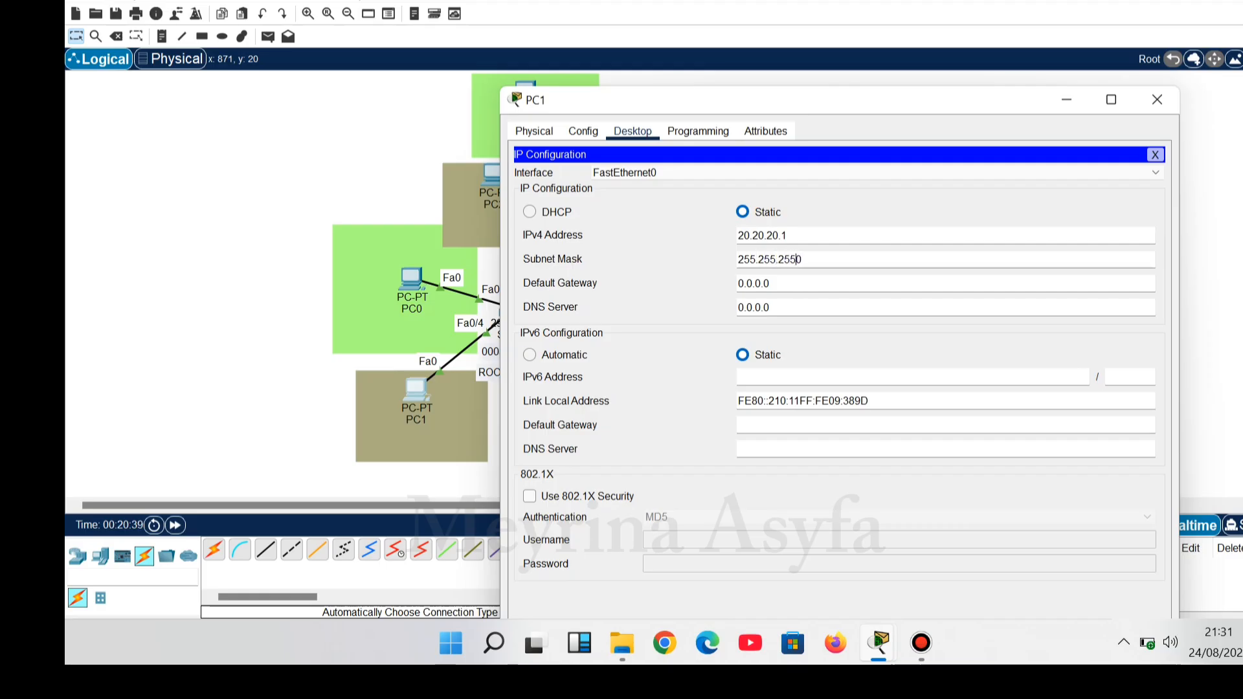
text(.)
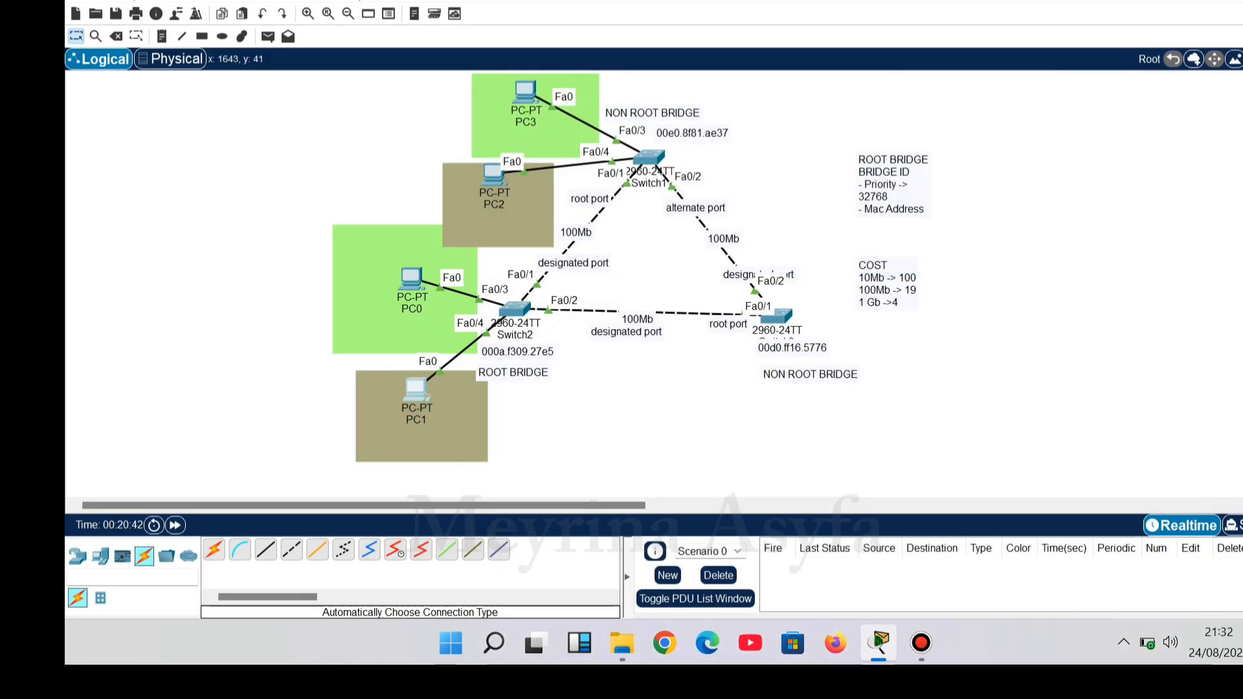
click(1157, 99)
Open PC2's IP configuration and set its IPv4 address to 10.10.10.2.
click(414, 384)
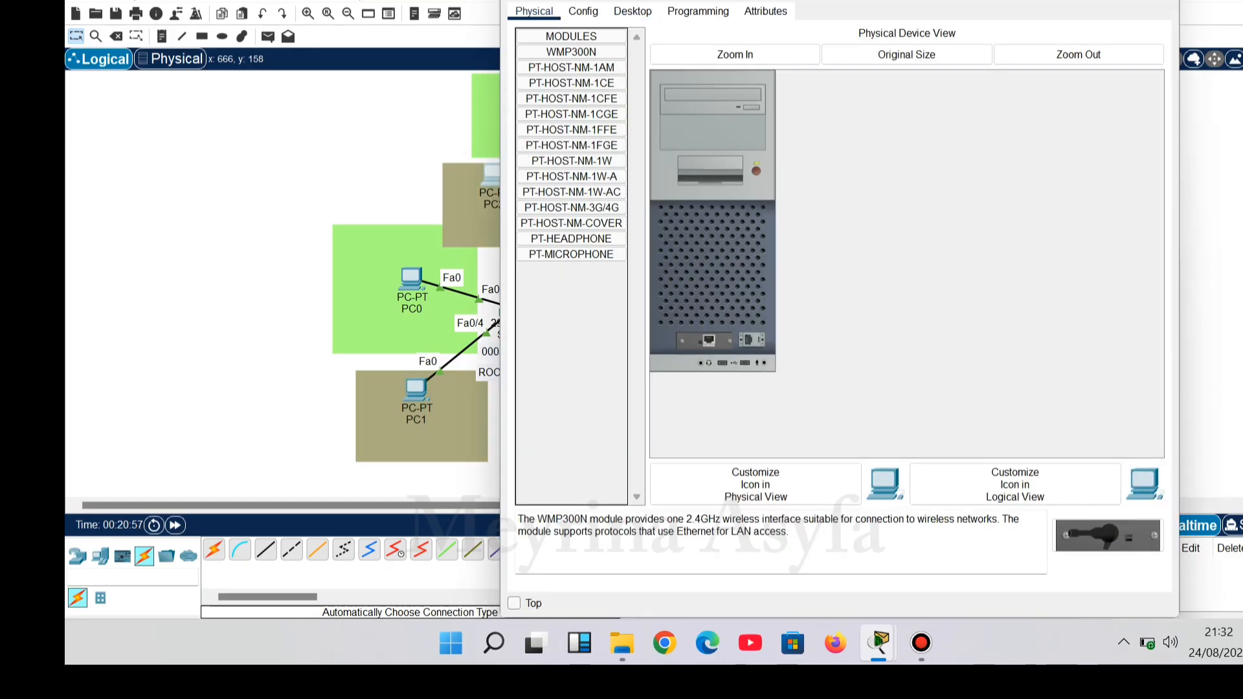
click(633, 12)
click(577, 65)
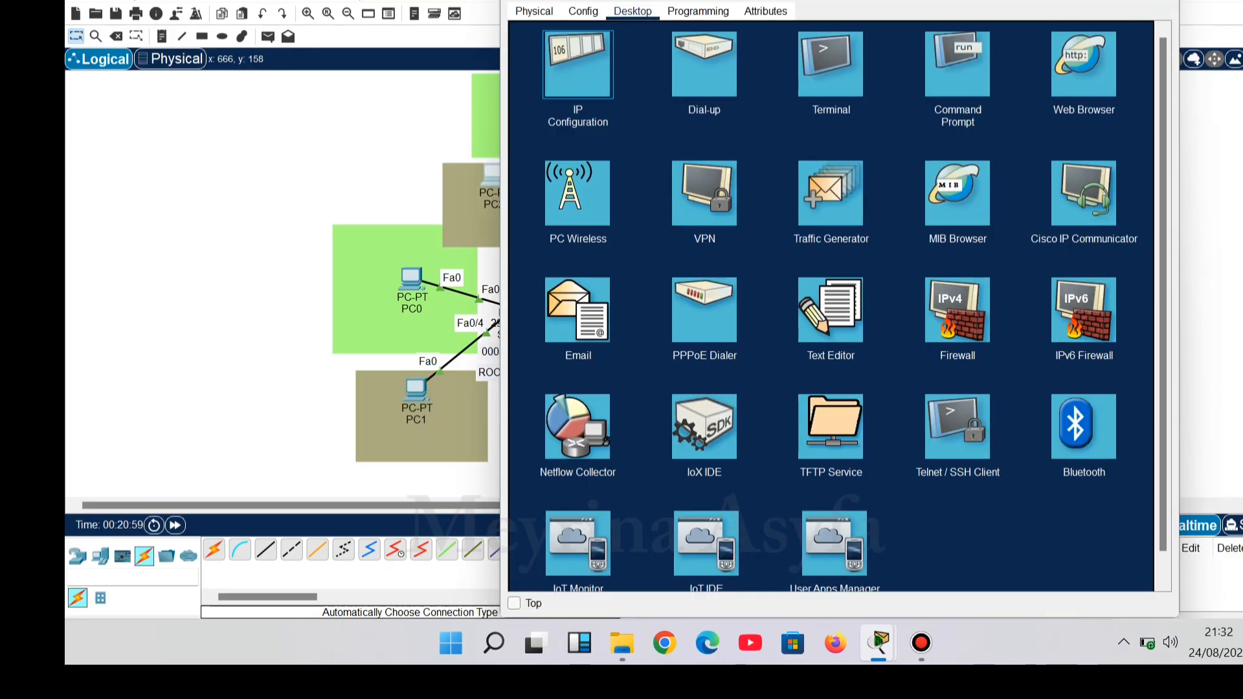
text(10)
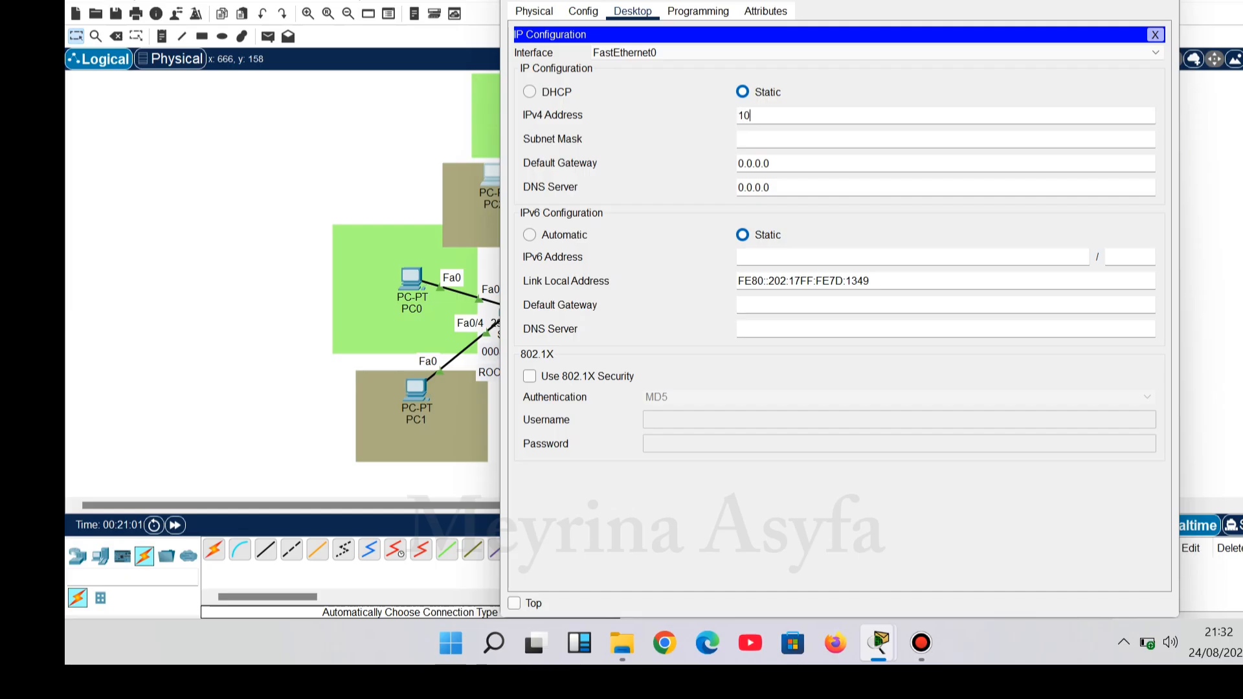
text(.10.10.2)
Set PC2's subnet mask to 255.255.255.0 and close its configuration window.
key(Tab)
key(BackSpace)
key(BackSpace)
key(BackSpace)
key(BackSpace)
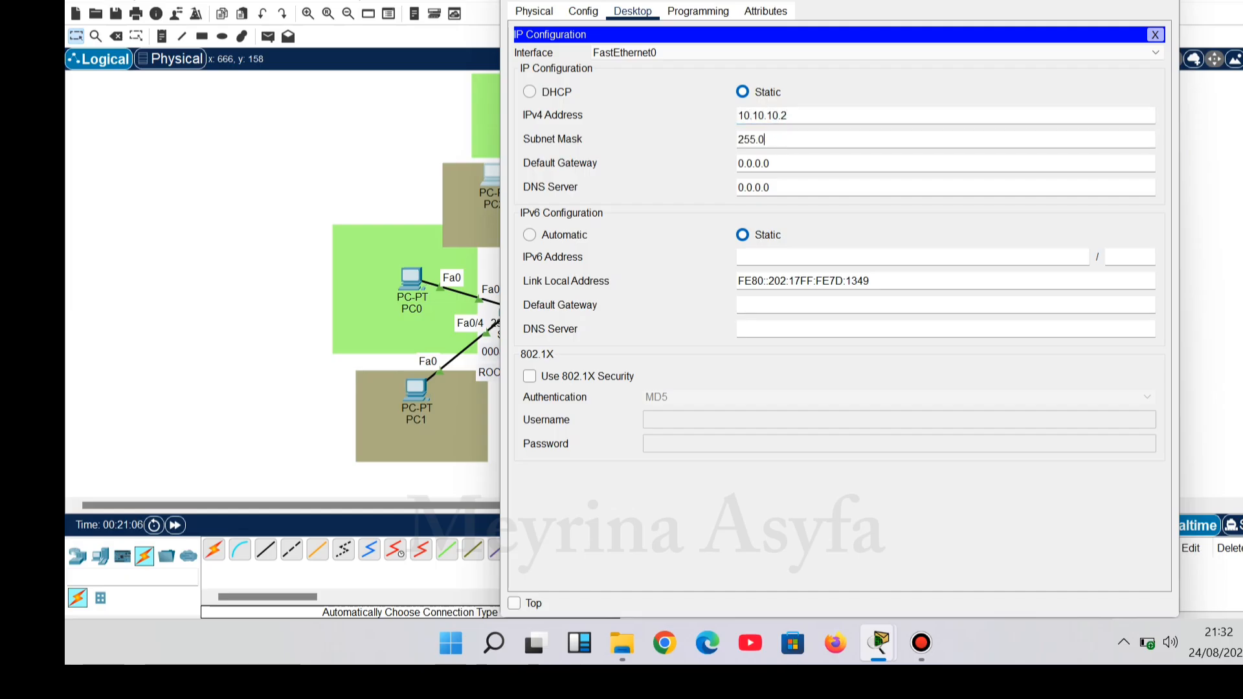
text(255.255)
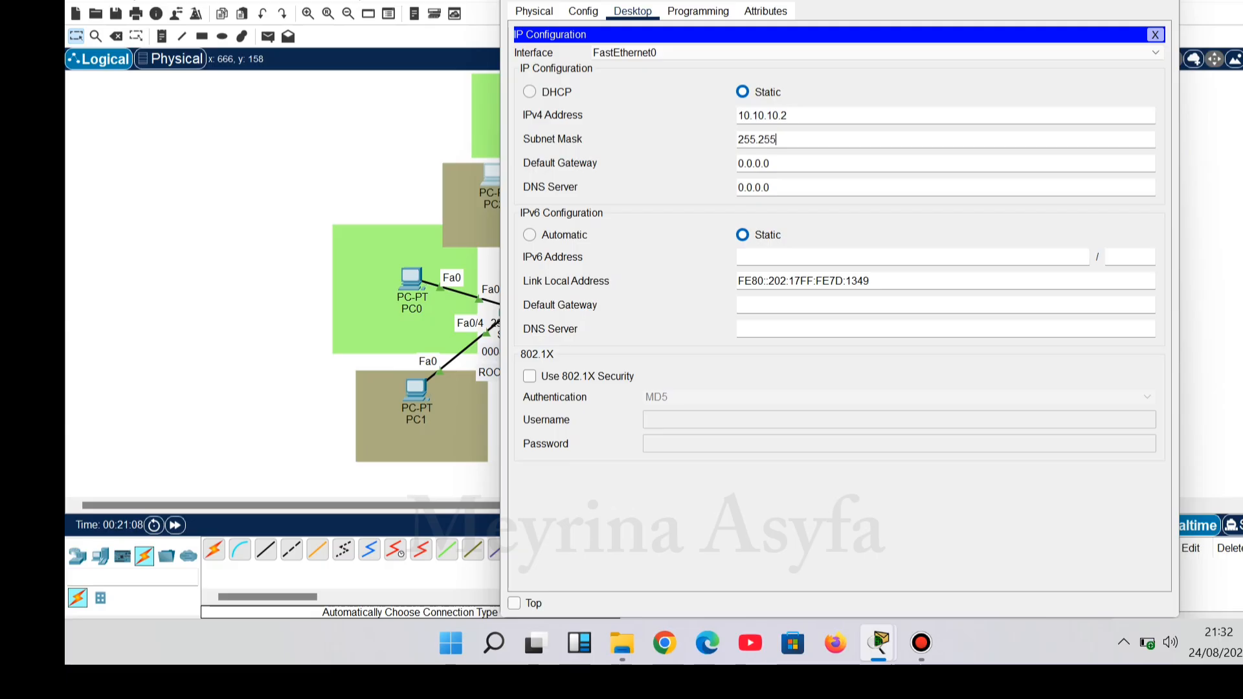
text(.0)
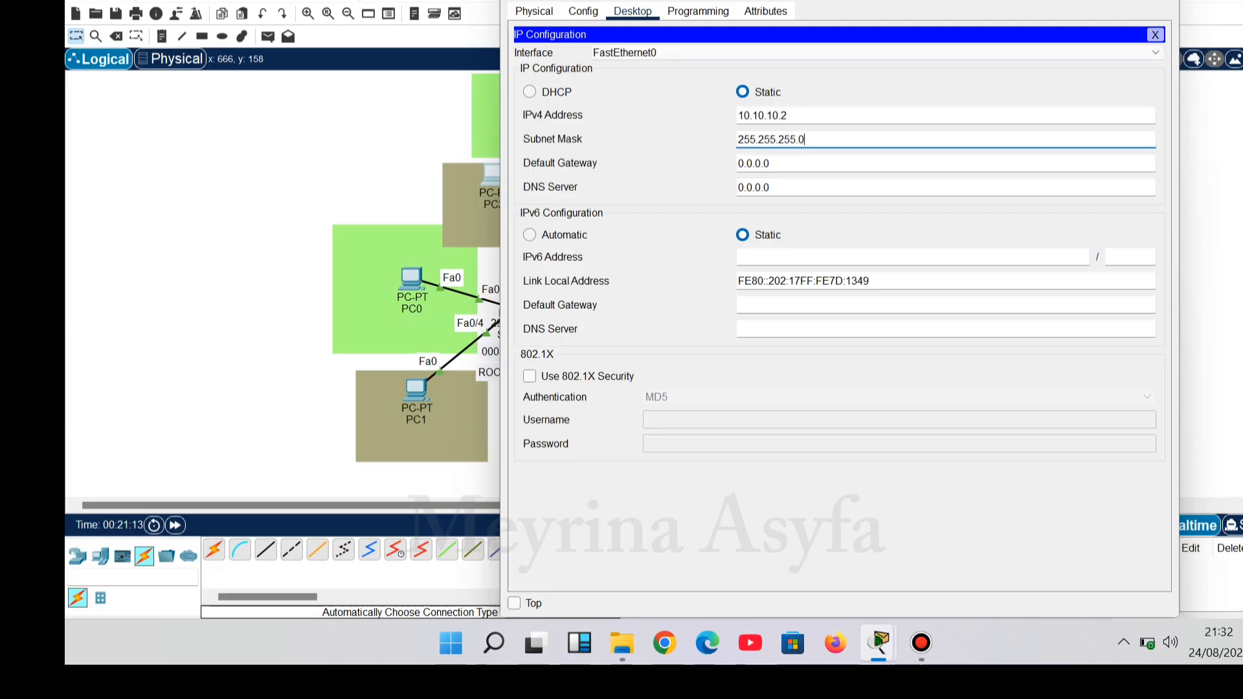
click(1164, 1)
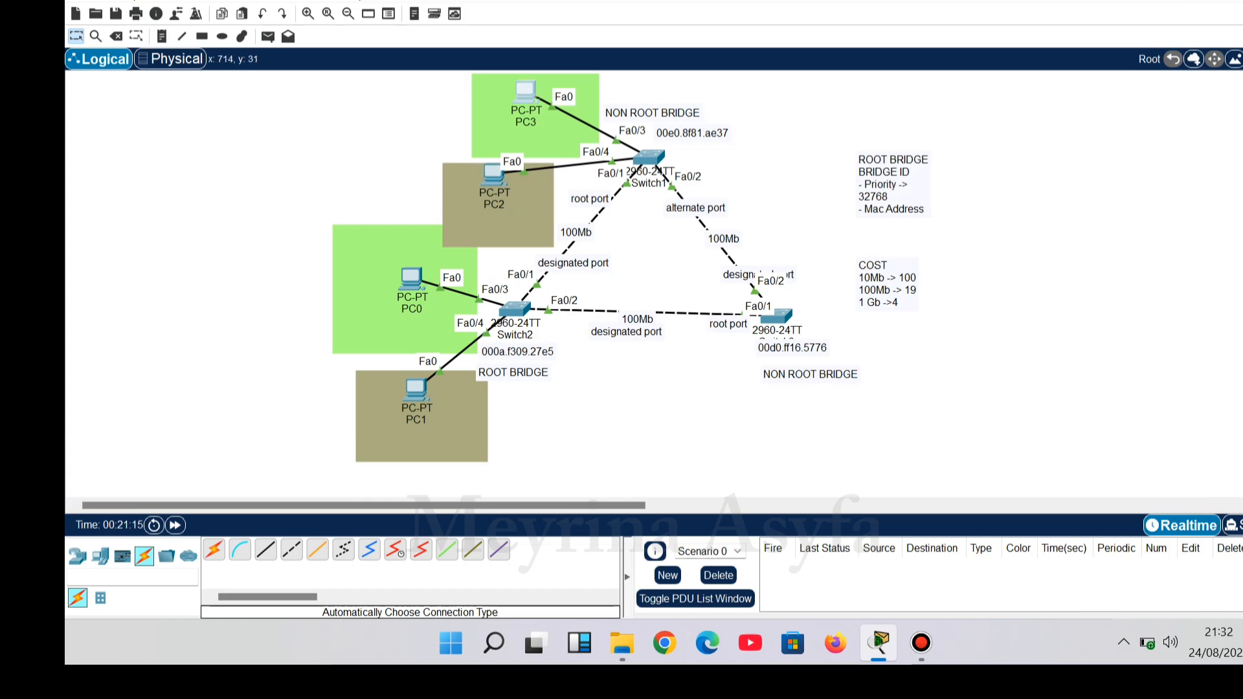
Open PC3's IP configuration and set its IPv4 address to 20.20.20.2.
click(527, 90)
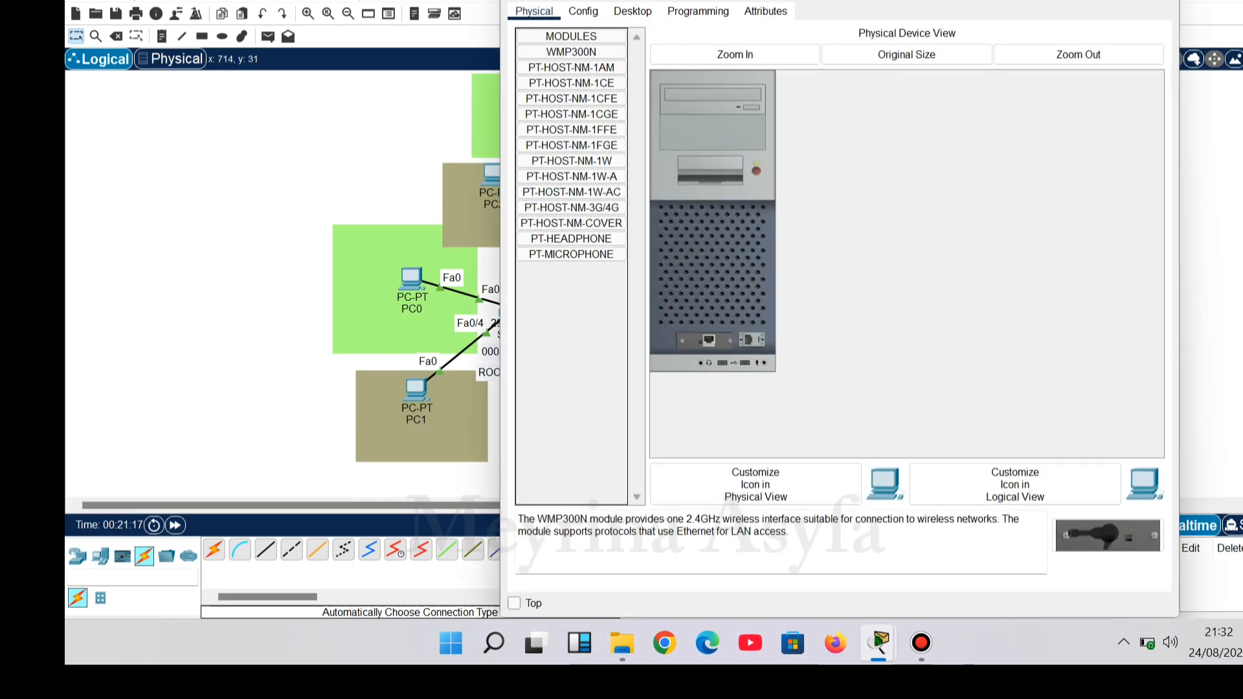
click(632, 11)
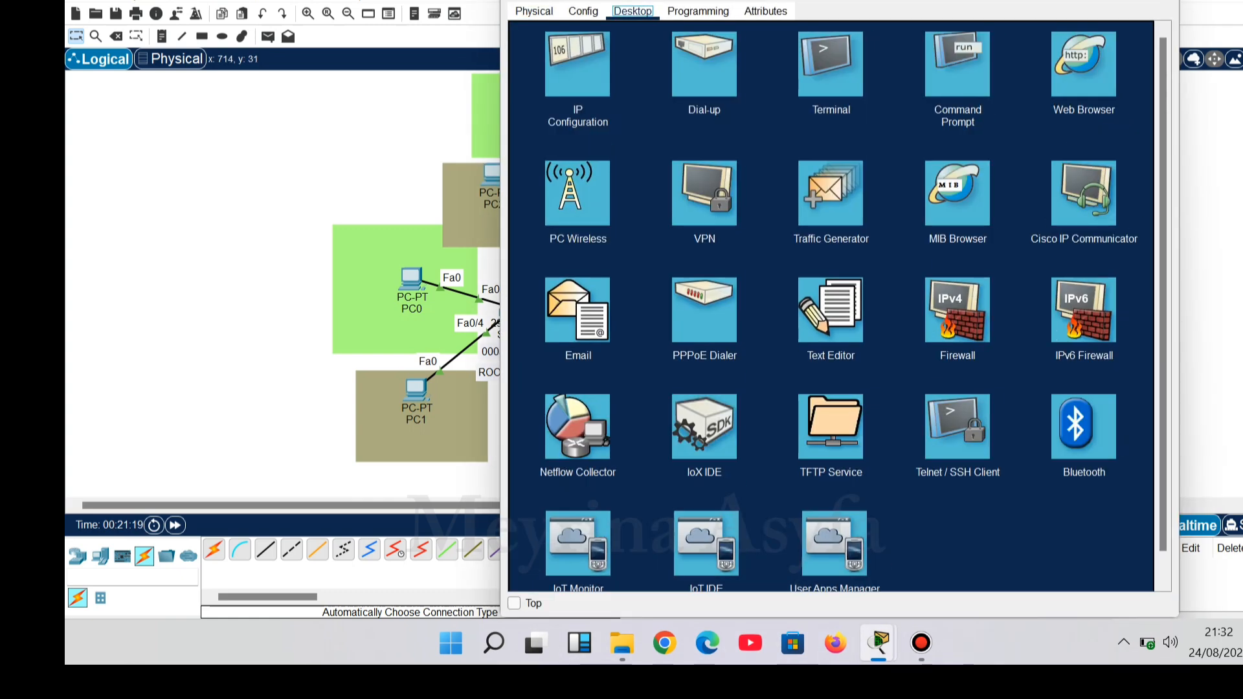
click(578, 65)
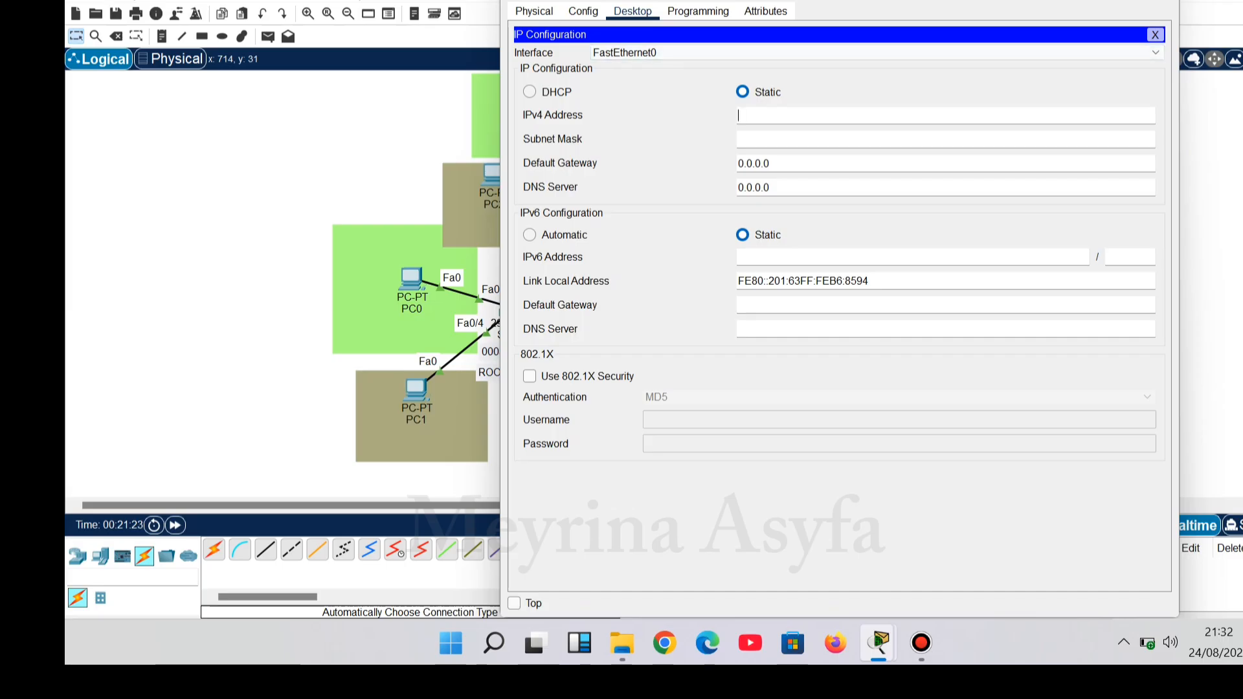
text(20.20.20.1)
key(BackSpace)
text(2)
Set PC3's subnet mask to 255.255.255.0 and close its configuration window.
key(Tab)
key(BackSpace)
key(BackSpace)
key(BackSpace)
key(BackSpace)
key(BackSpace)
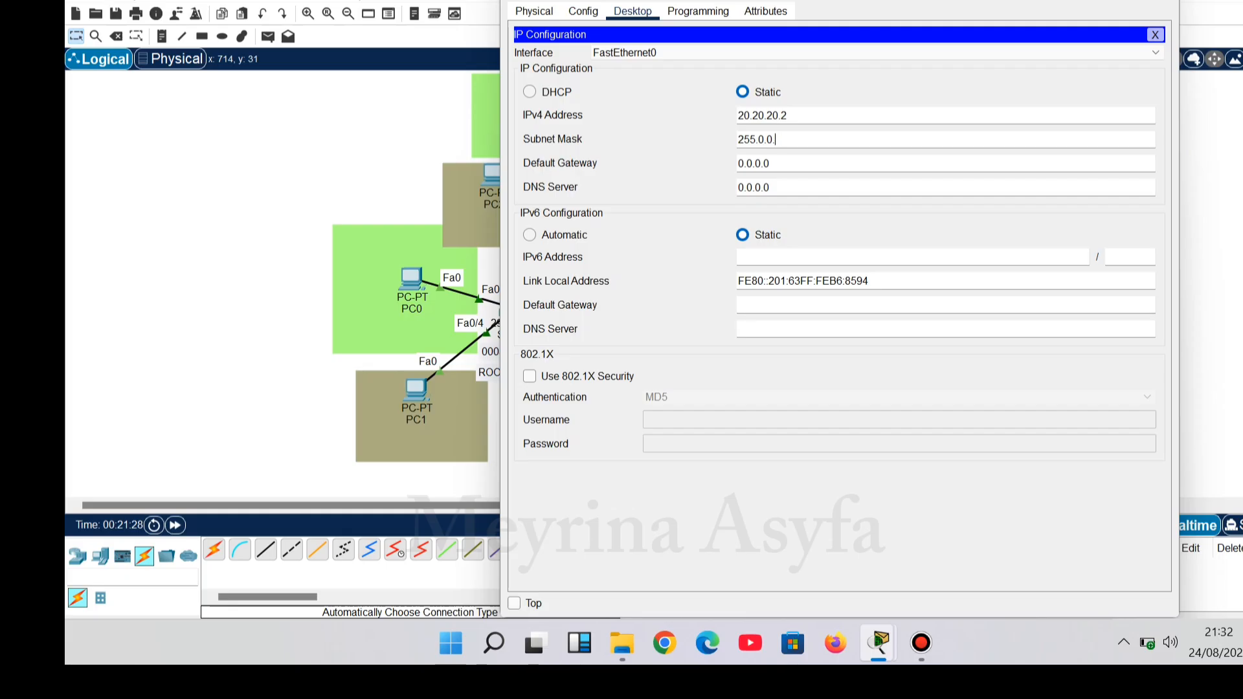
text(255.255.0)
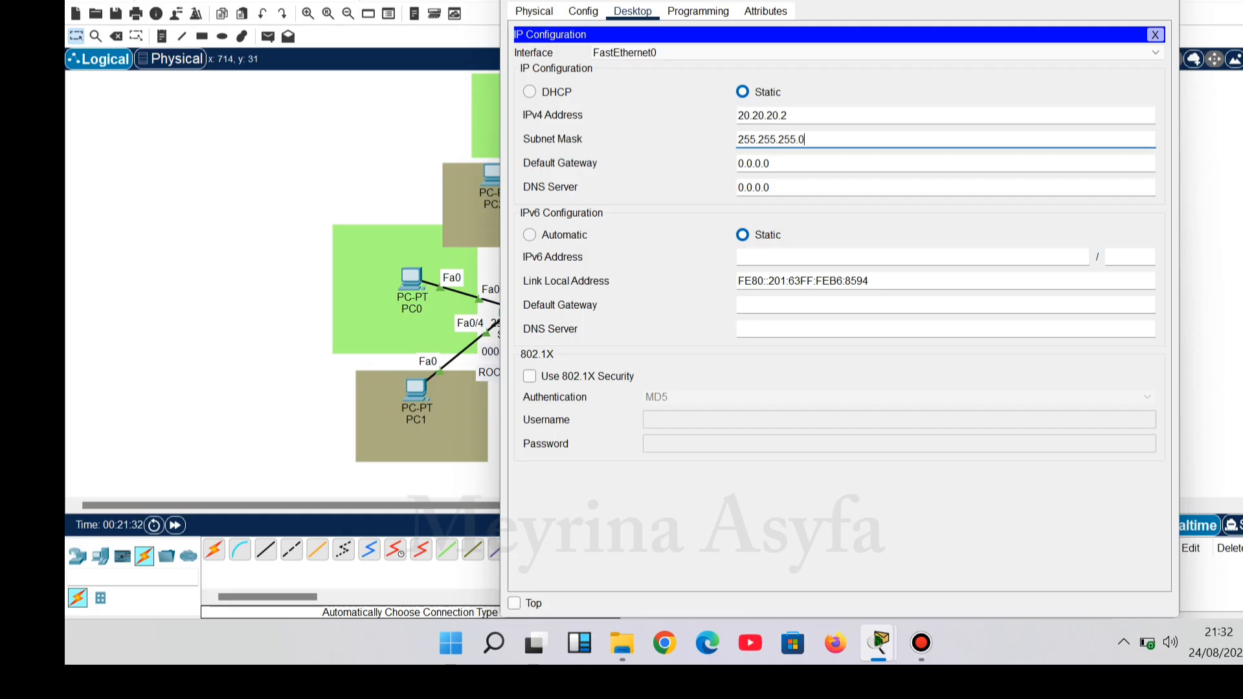
key(alt+F4)
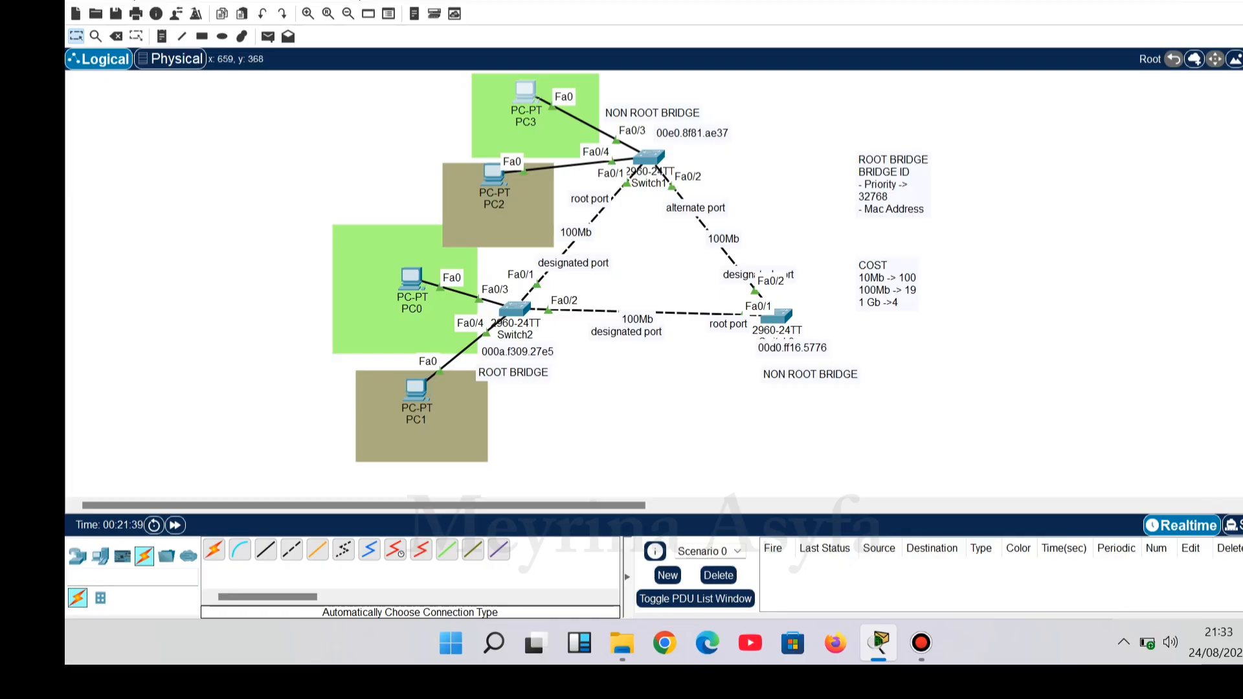
Open Switch2's command line and enter global configuration mode with en and conf t.
click(513, 308)
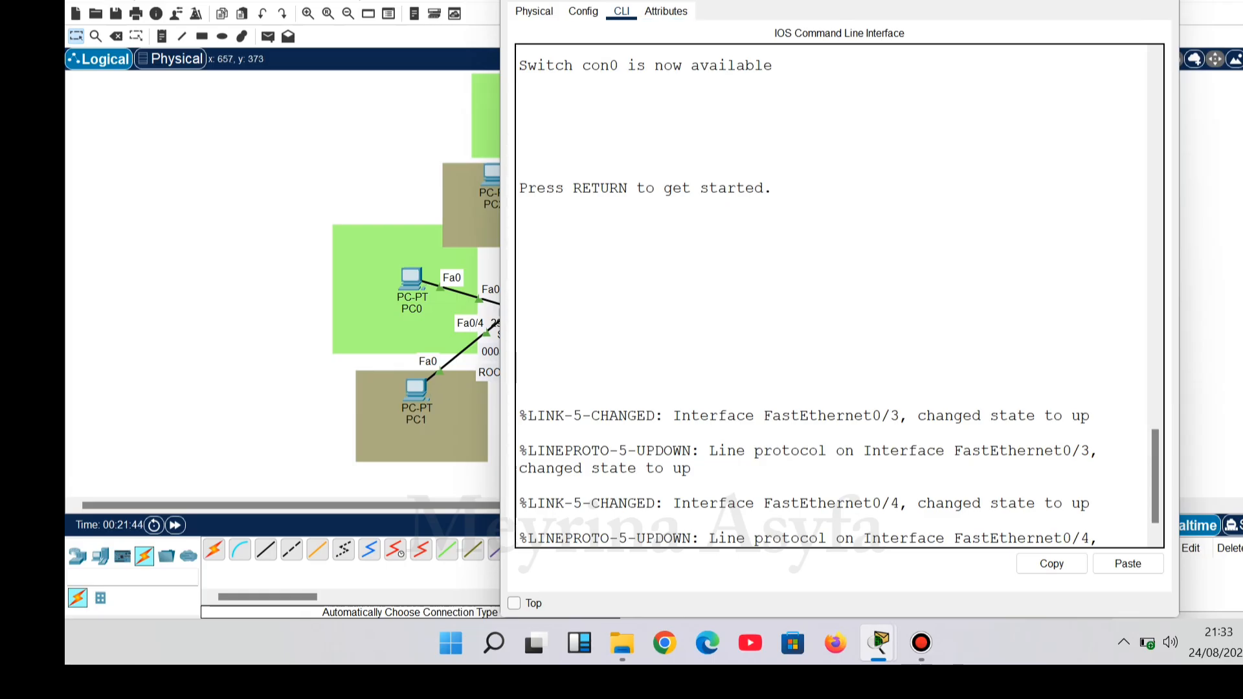
drag(840, 2, 1008, 2)
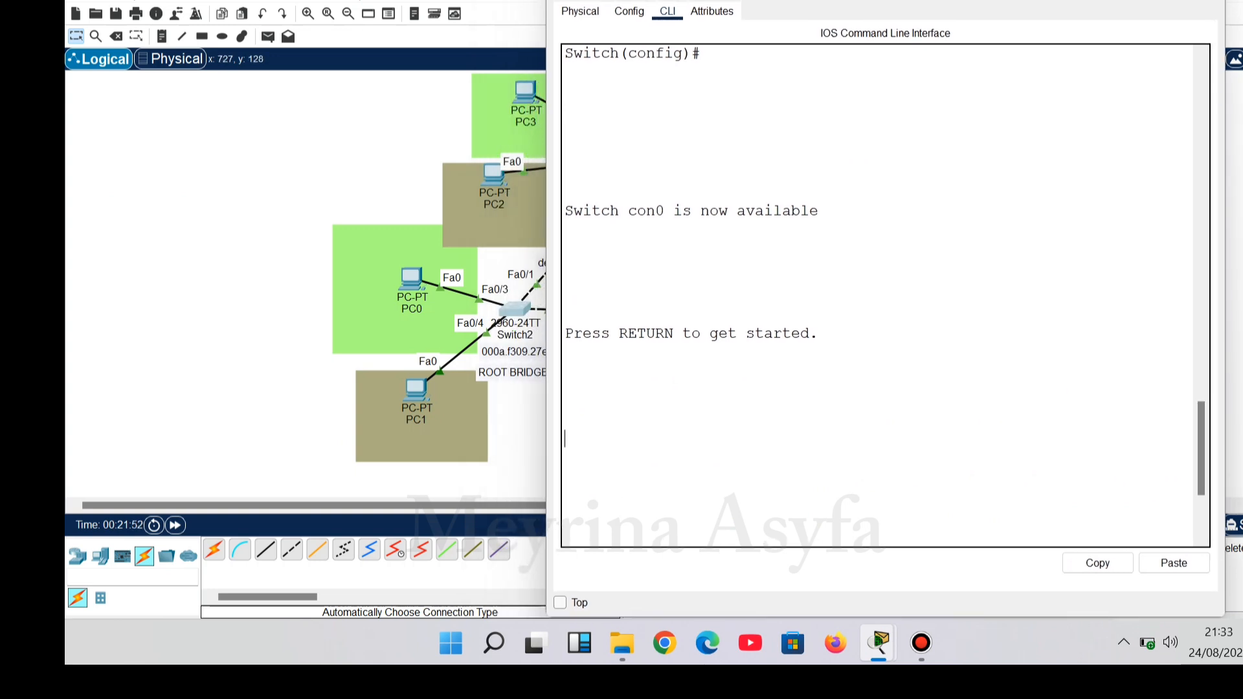
key(Return)
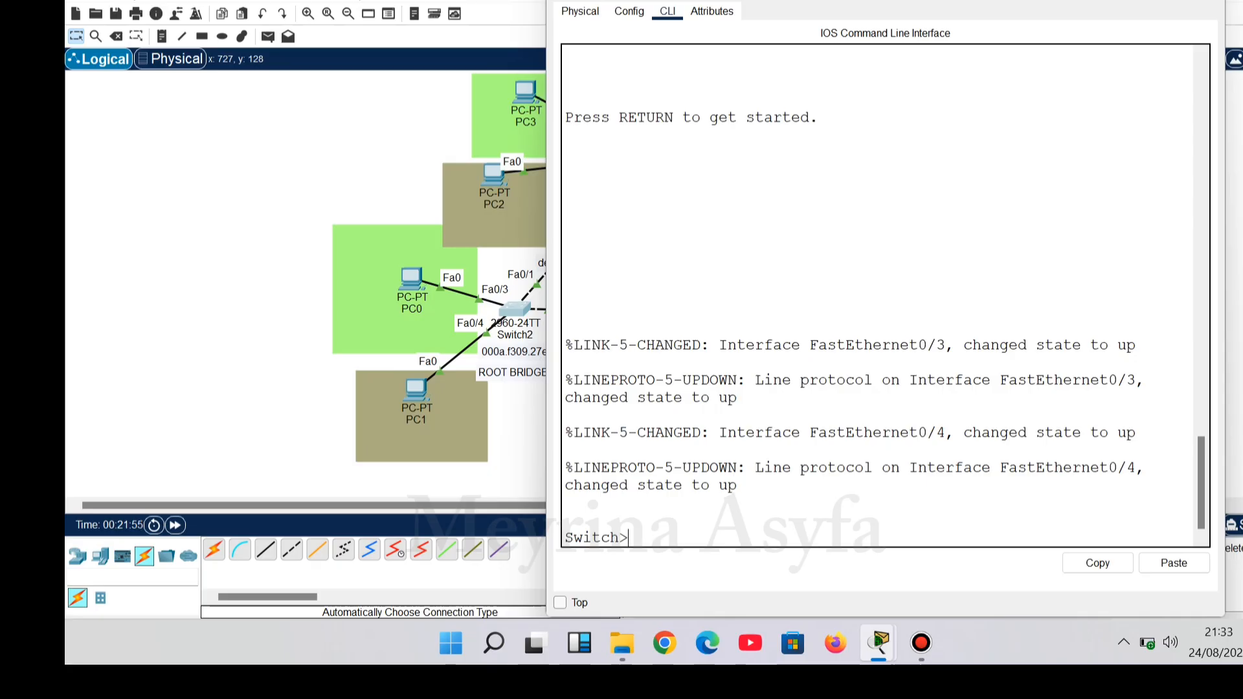
text(en)
key(Return)
text(conf)
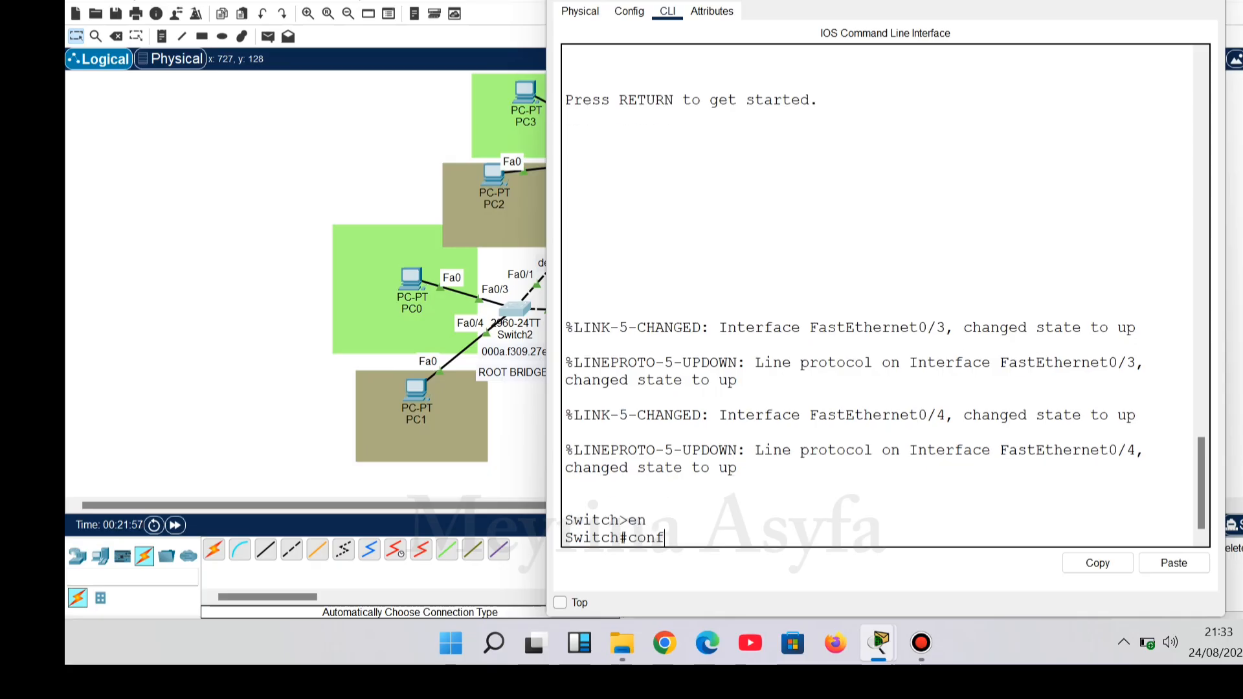
text( t)
key(Return)
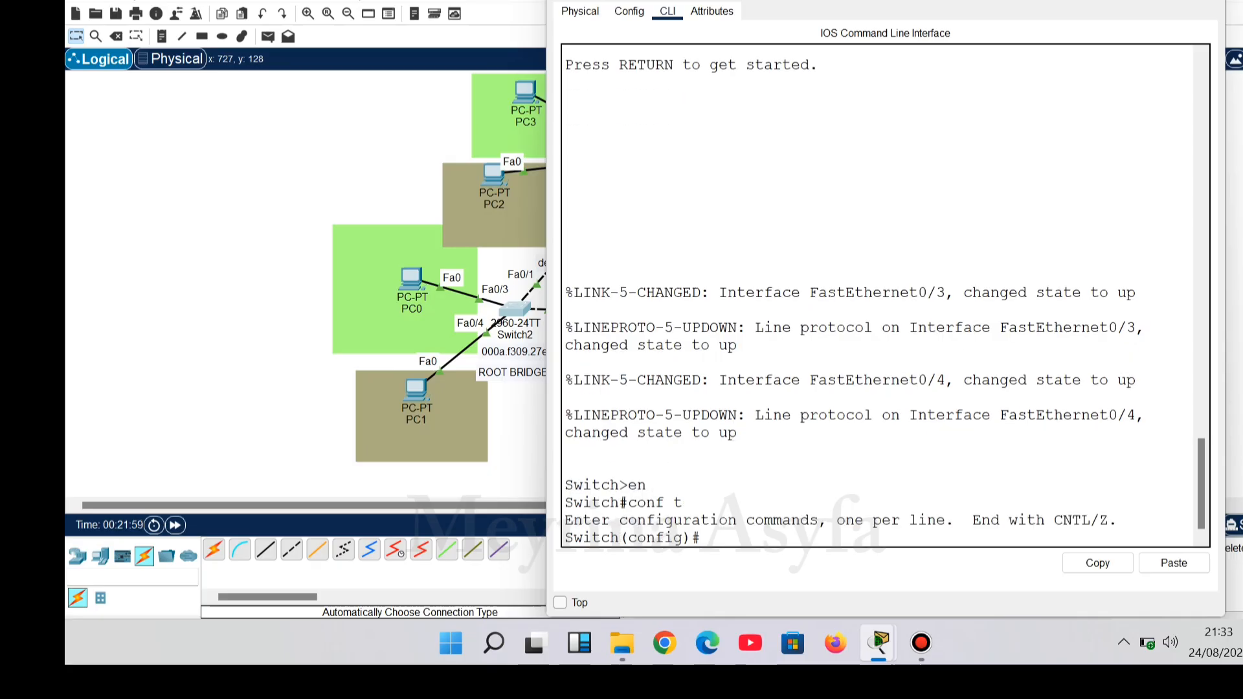
Select interface fa0/4 on Switch2 and set it to access mode with switchport mode access.
text(int)
text(fa0/4)
key(Return)
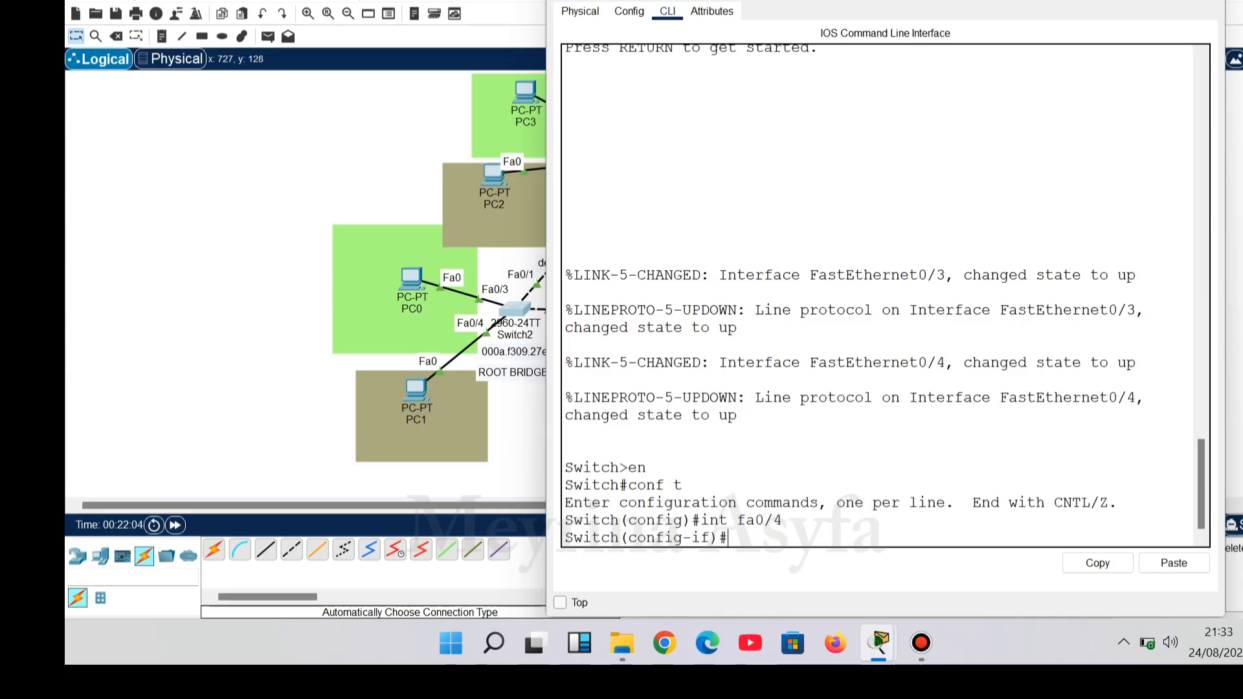
text(switchport mode access)
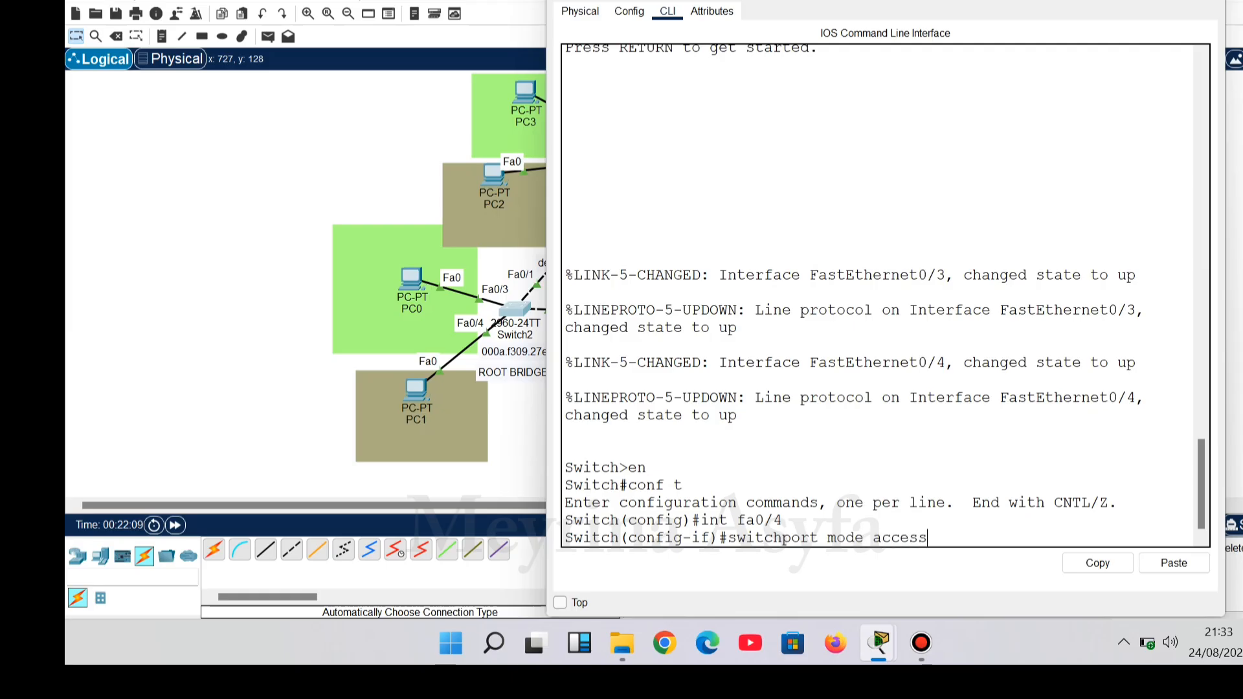
key(Return)
Assign Switch2's fa0/4 to VLAN 2 with switchport access vlan 2, exit interface configuration and close the switch window.
text(switch)
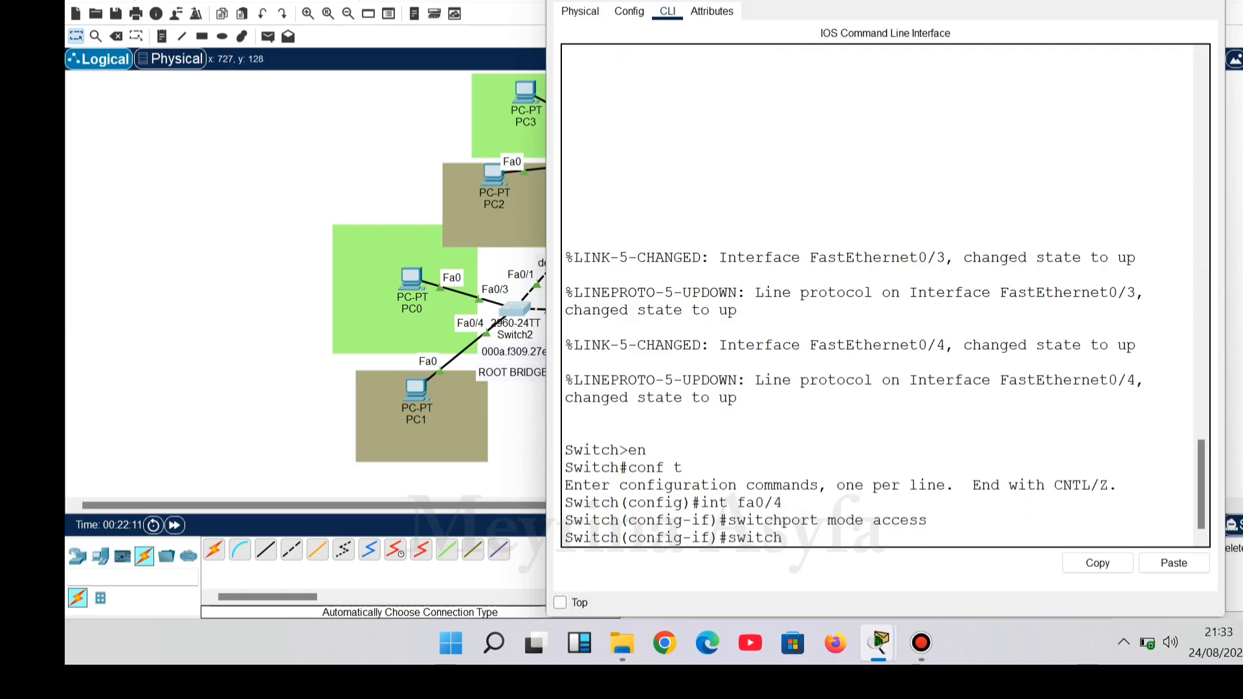
text(port access )
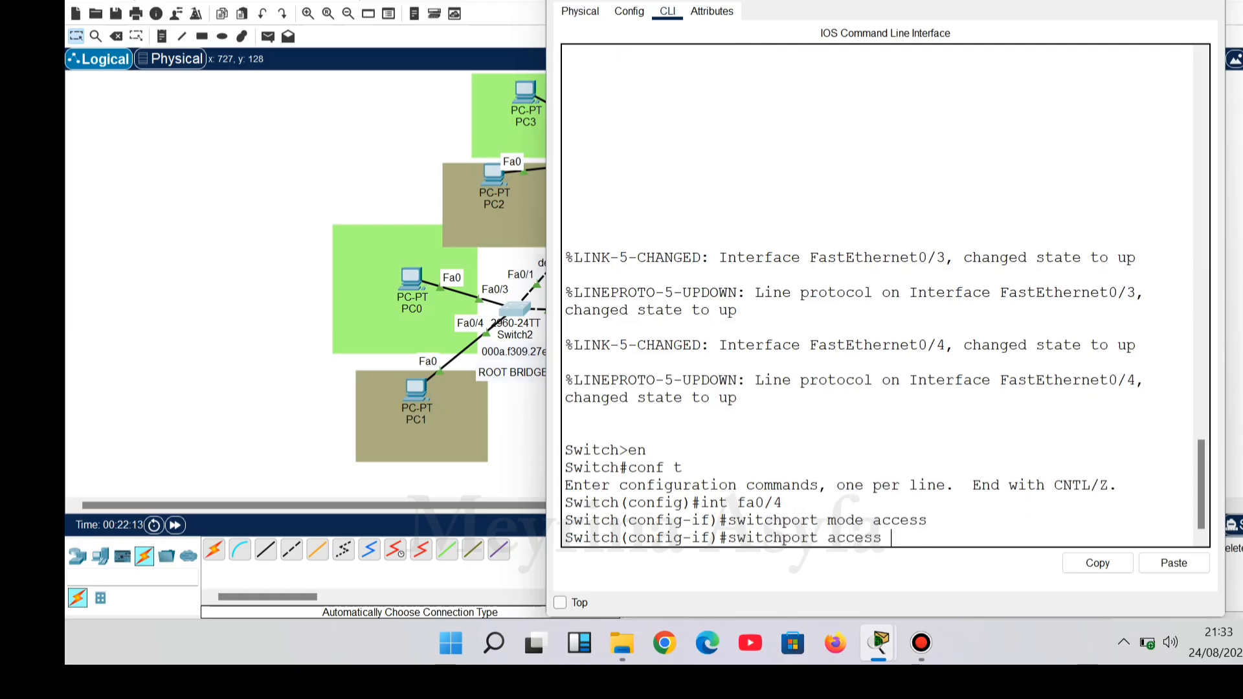
text(vlan 2)
key(Return)
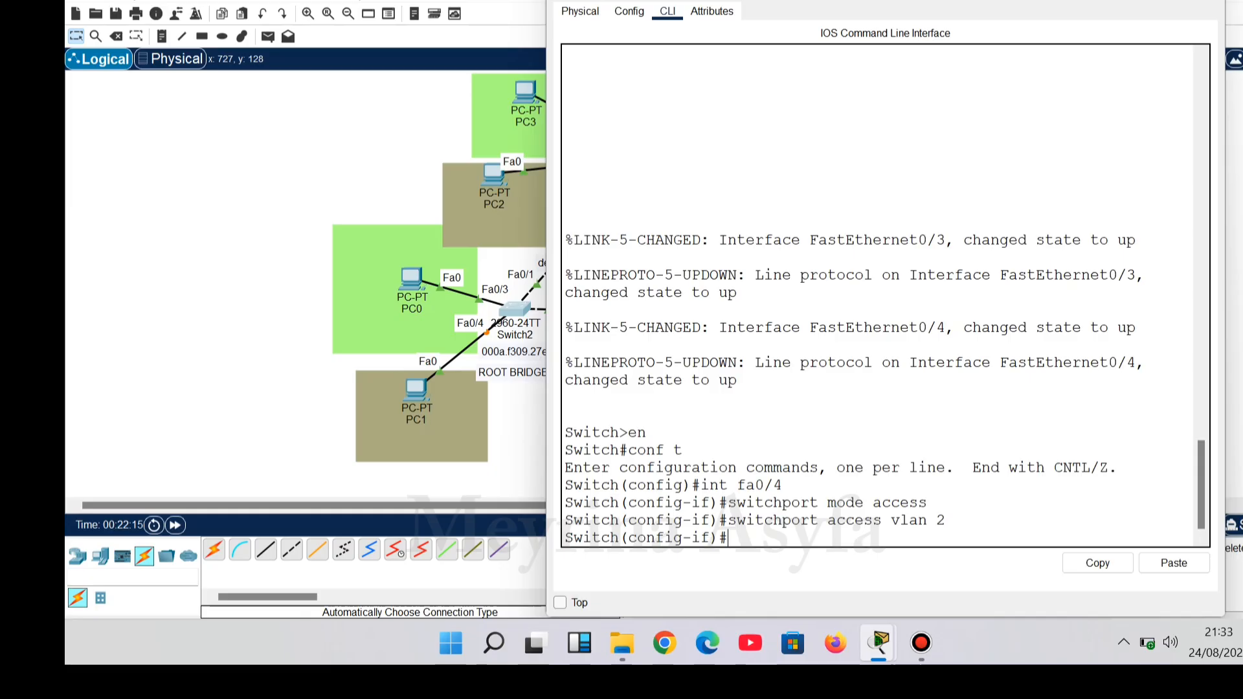
text(ex)
key(Return)
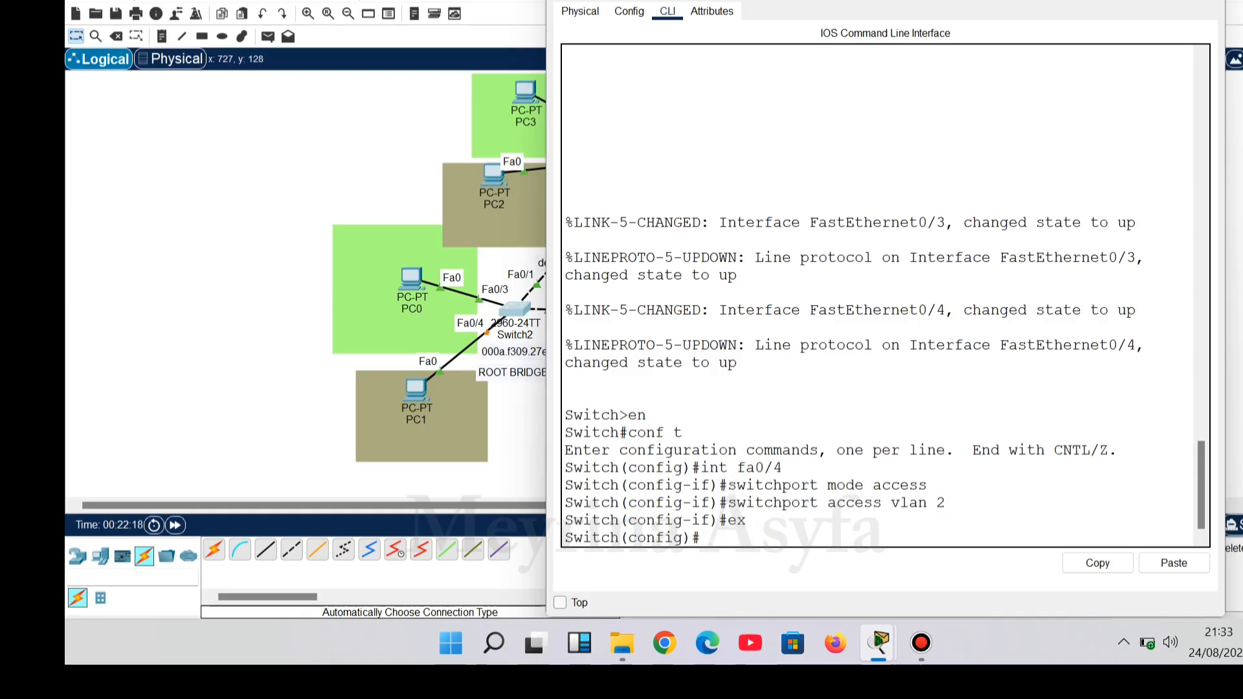
key(alt+F4)
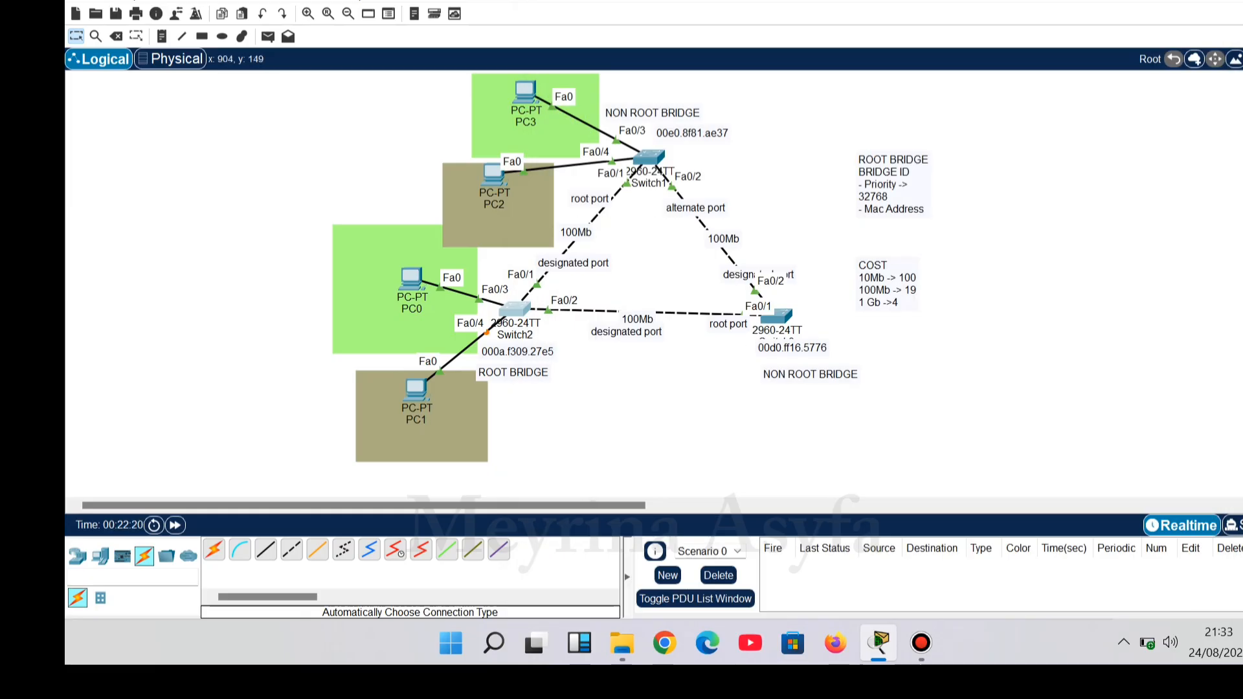
Open Switch1's command line, select interface fa0/4 and set it to access mode with switchport mode access.
click(649, 157)
scroll(649, 158, down, 1)
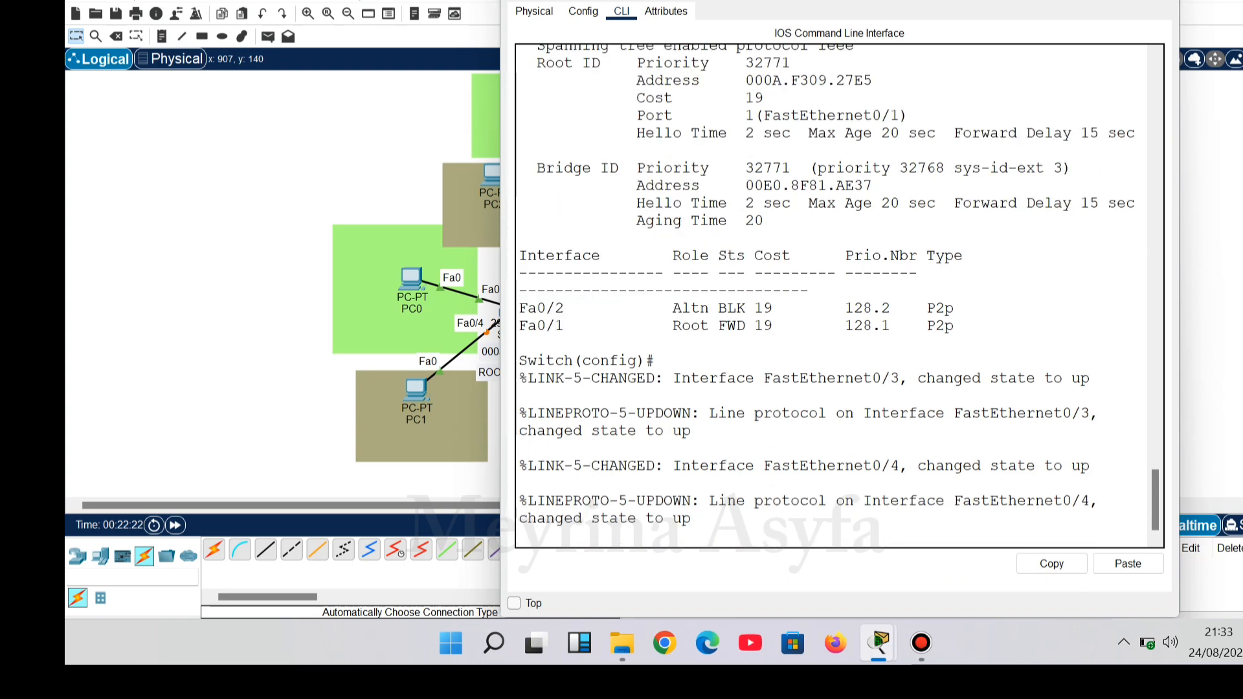
key(Return)
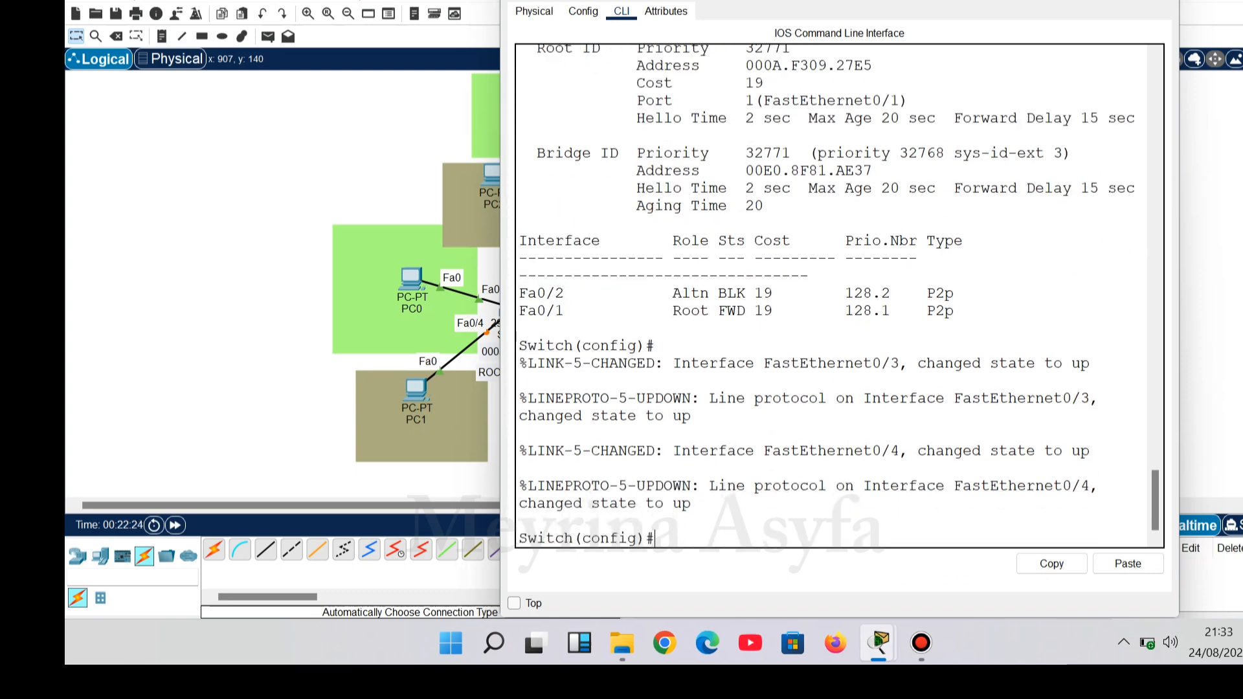
text(int fa0;)
key(BackSpace)
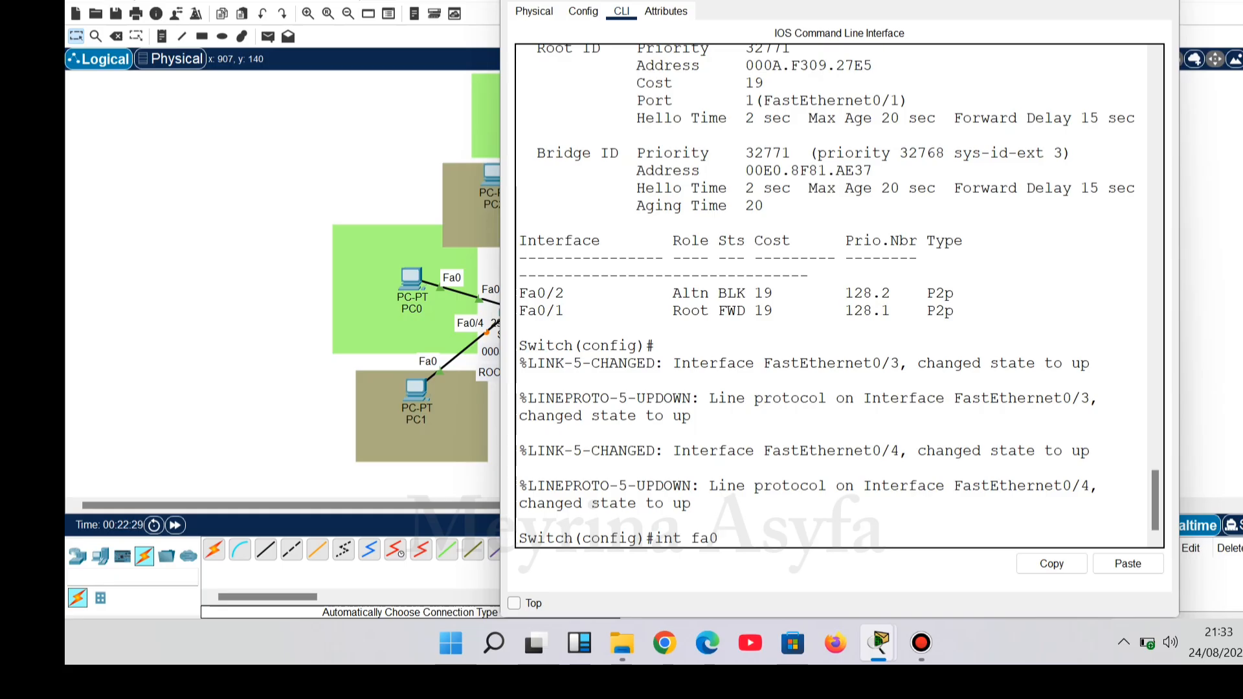
text(/4)
key(Return)
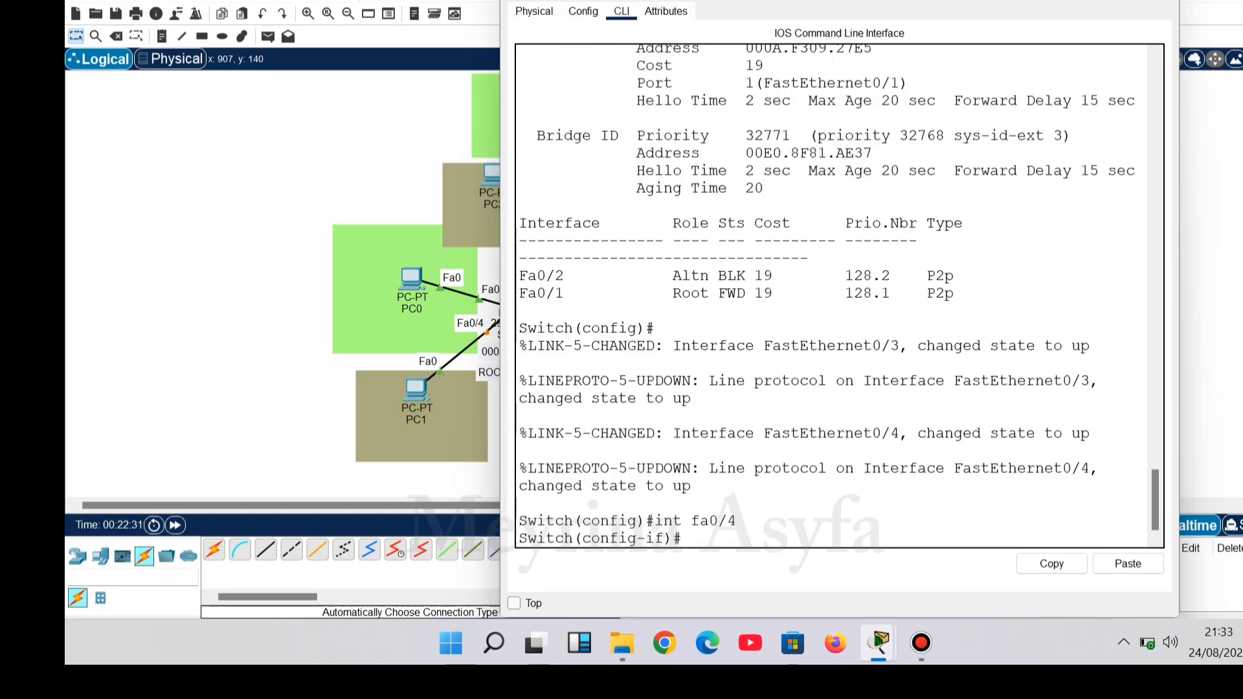
text(switchport mode access)
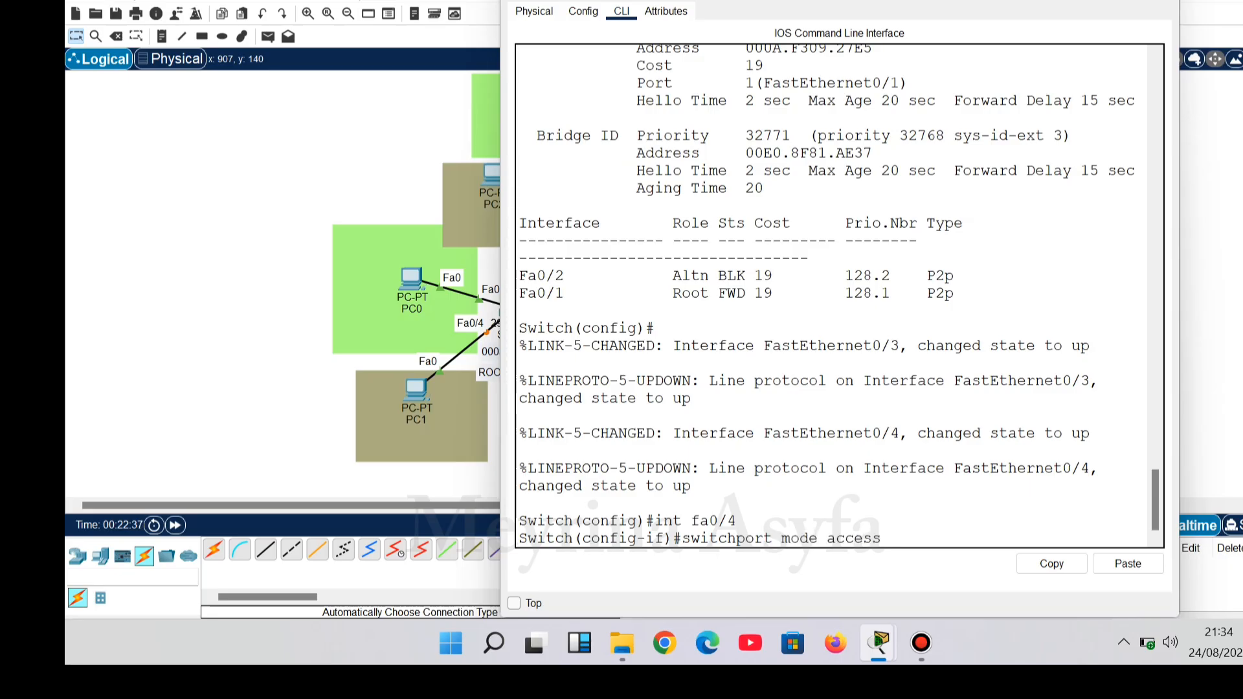
key(Return)
Assign Switch1's fa0/4 to VLAN 2 with switchport access vlan 2, exit interface configuration and close the switch window.
text(swit)
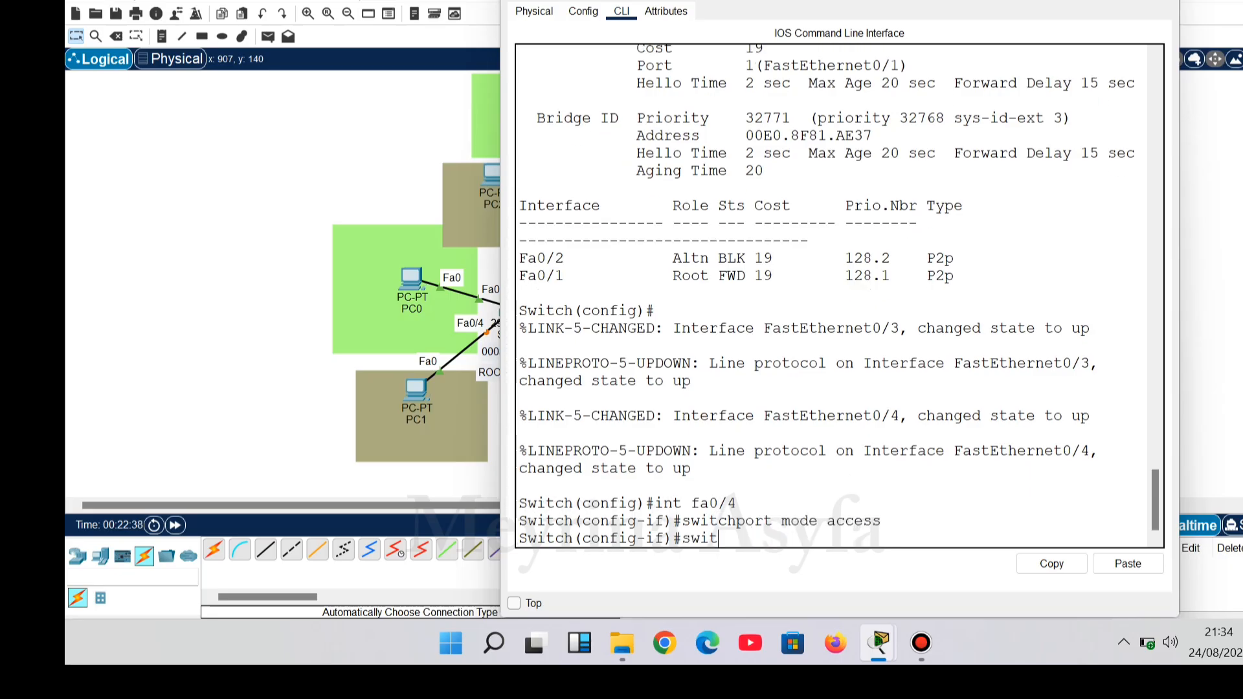
text(chport access vlan 2)
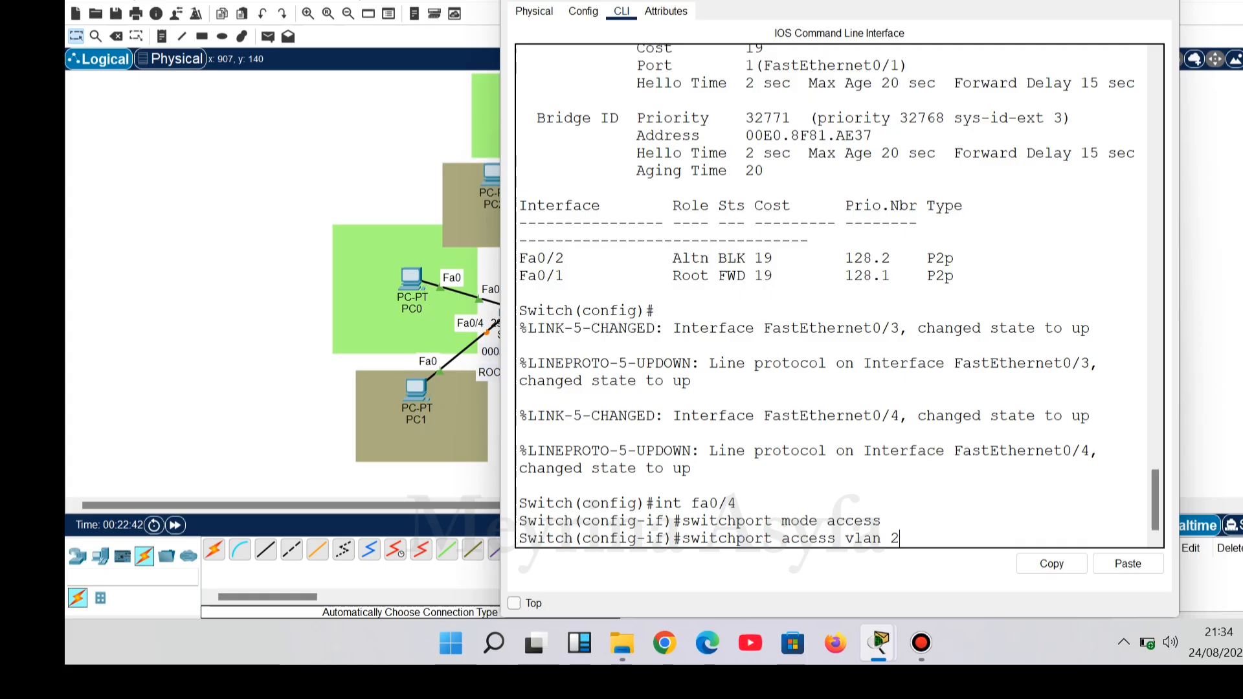
key(Return)
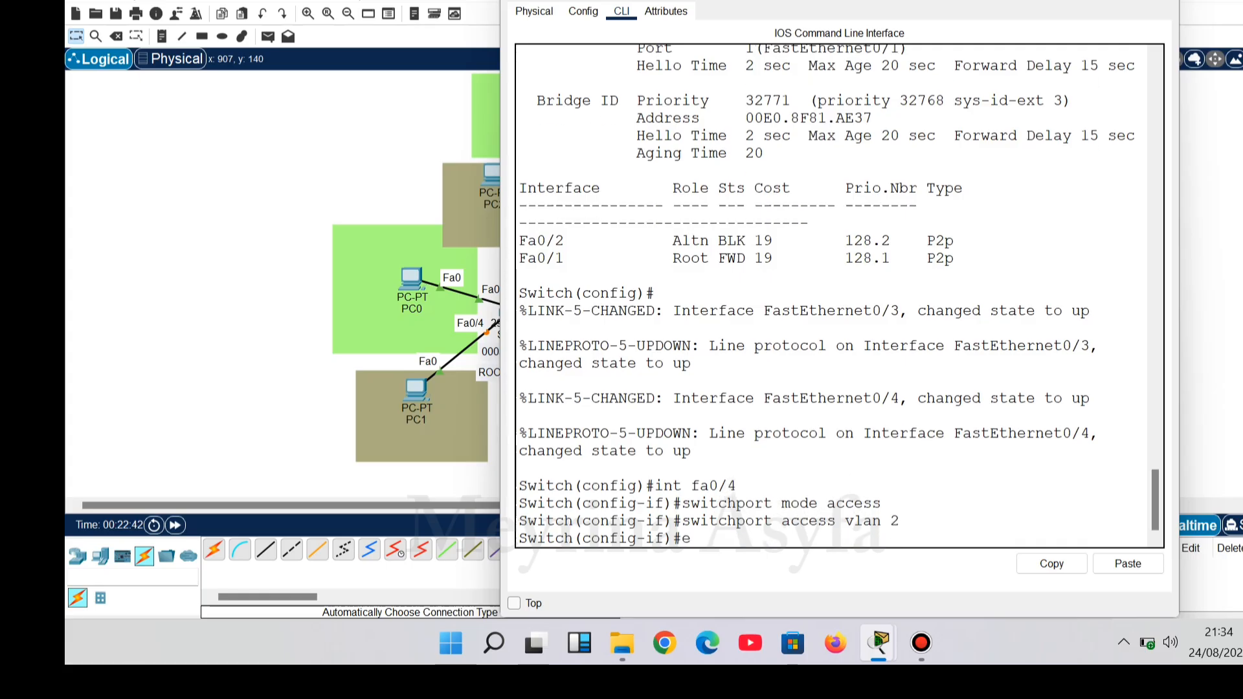
text(ex)
key(Return)
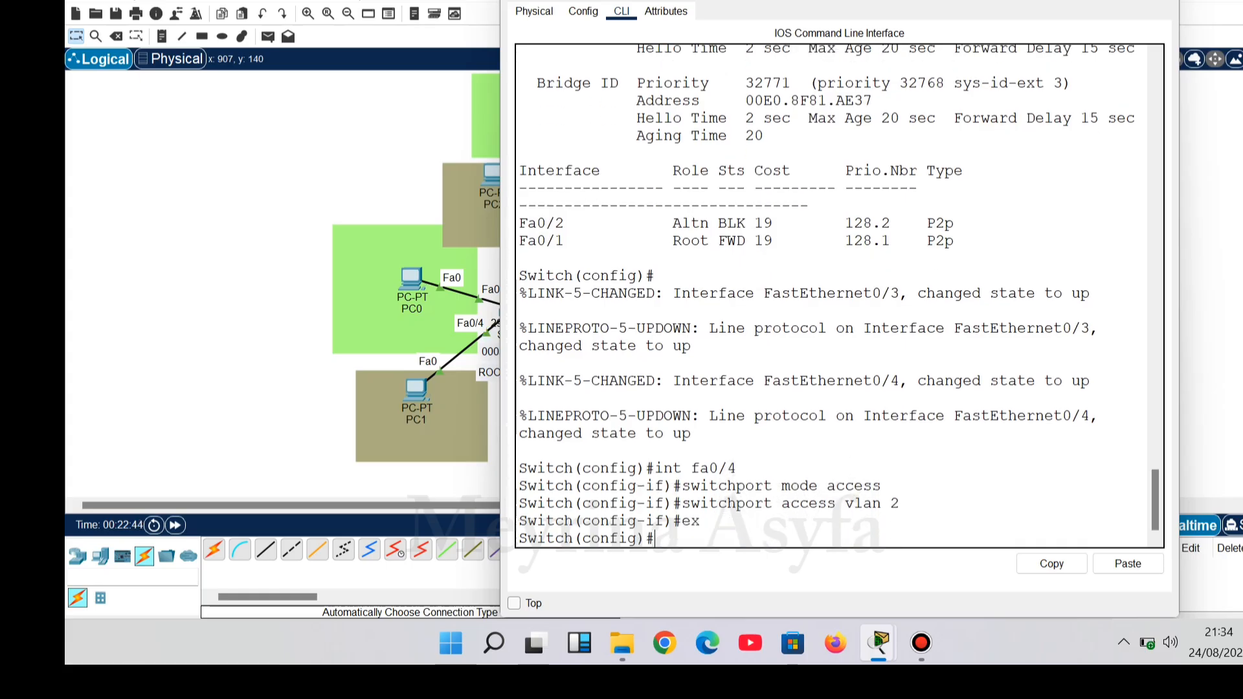
key(alt+F4)
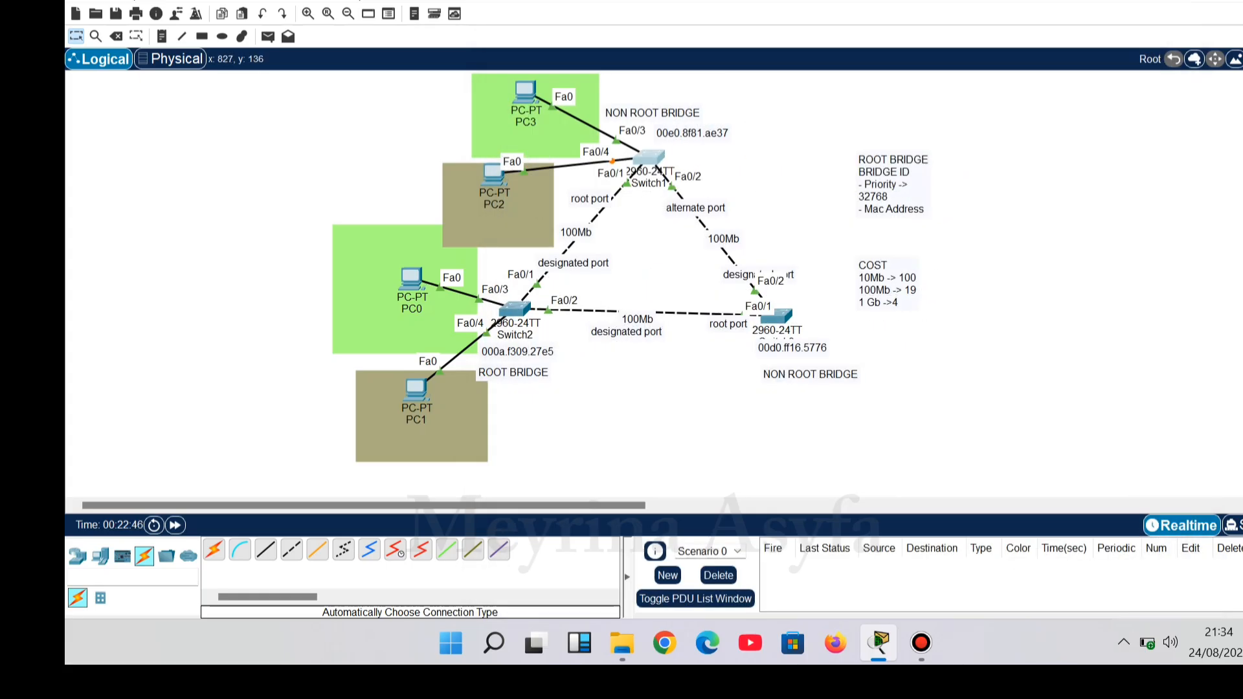
Reopen Switch1's command line and try to list its VLANs with do show vlan broef.
click(646, 155)
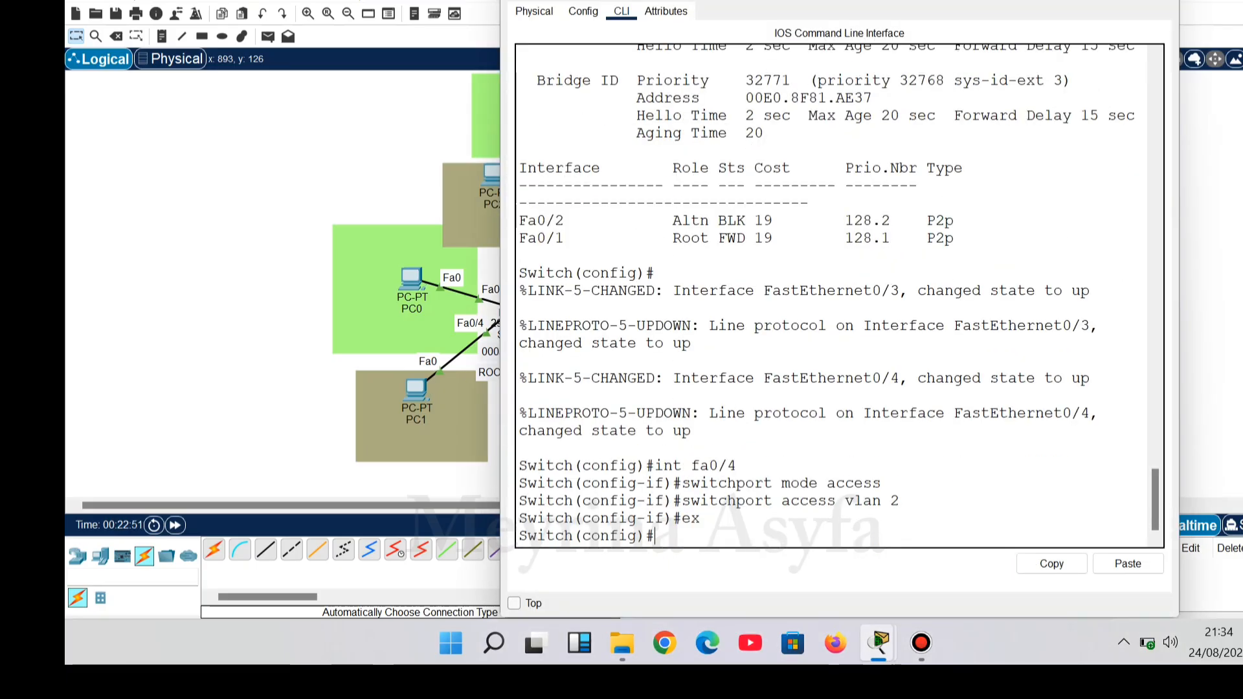
text(doshow)
key(BackSpace)
key(BackSpace)
key(BackSpace)
key(BackSpace)
key(BackSpace)
text(s)
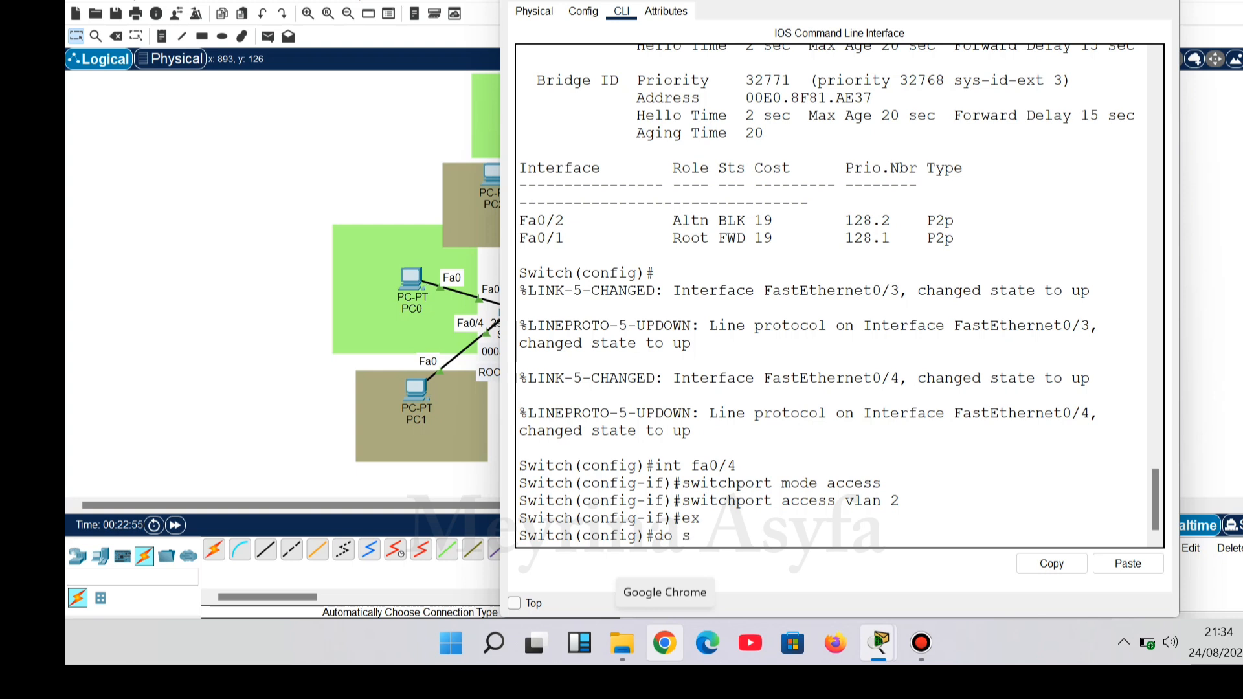
text(how vlan broef)
key(BackSpace)
key(BackSpace)
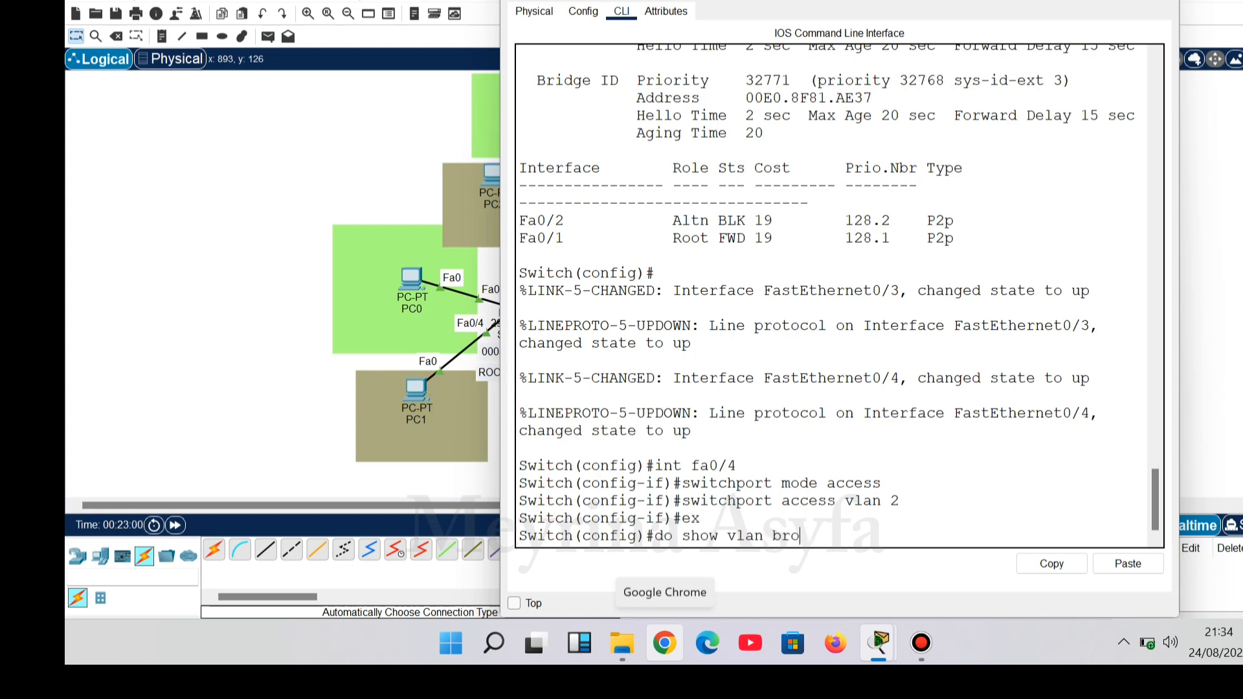
text(ef)
key(Return)
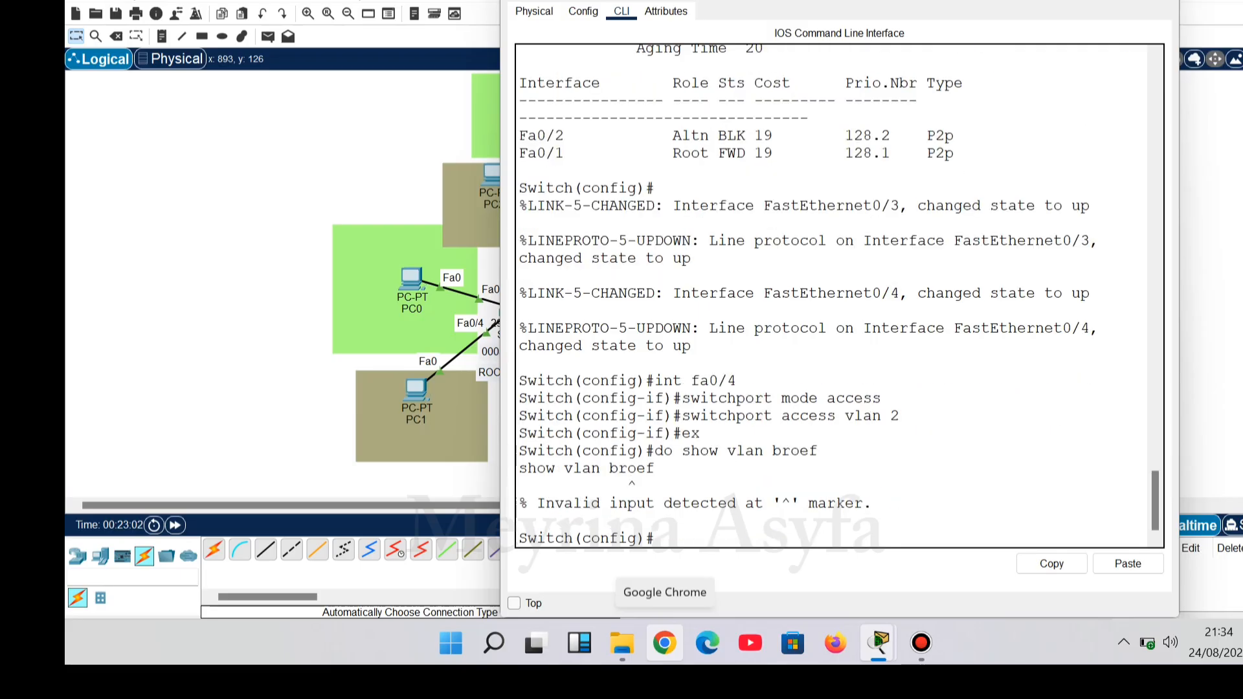
Correct the command to do show vlan brief, run it to check Switch1's VLAN port assignments, and close the window.
key(Up)
key(Left)
key(Left)
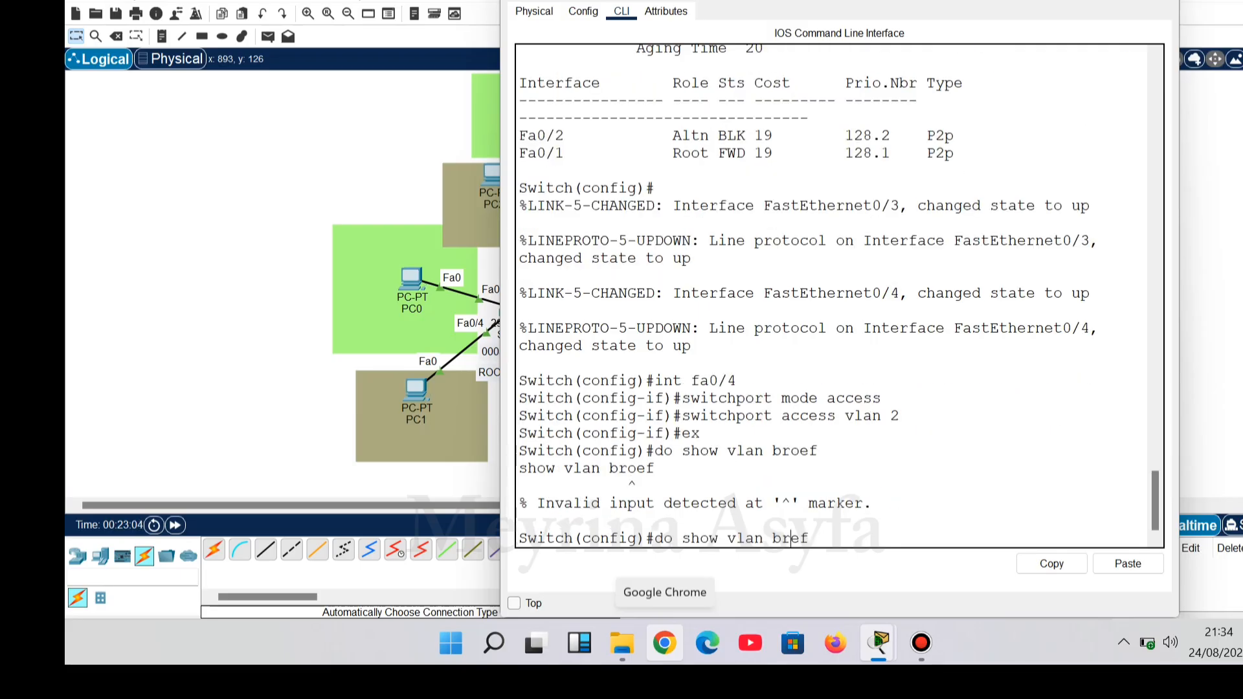
key(BackSpace)
text(i)
key(Return)
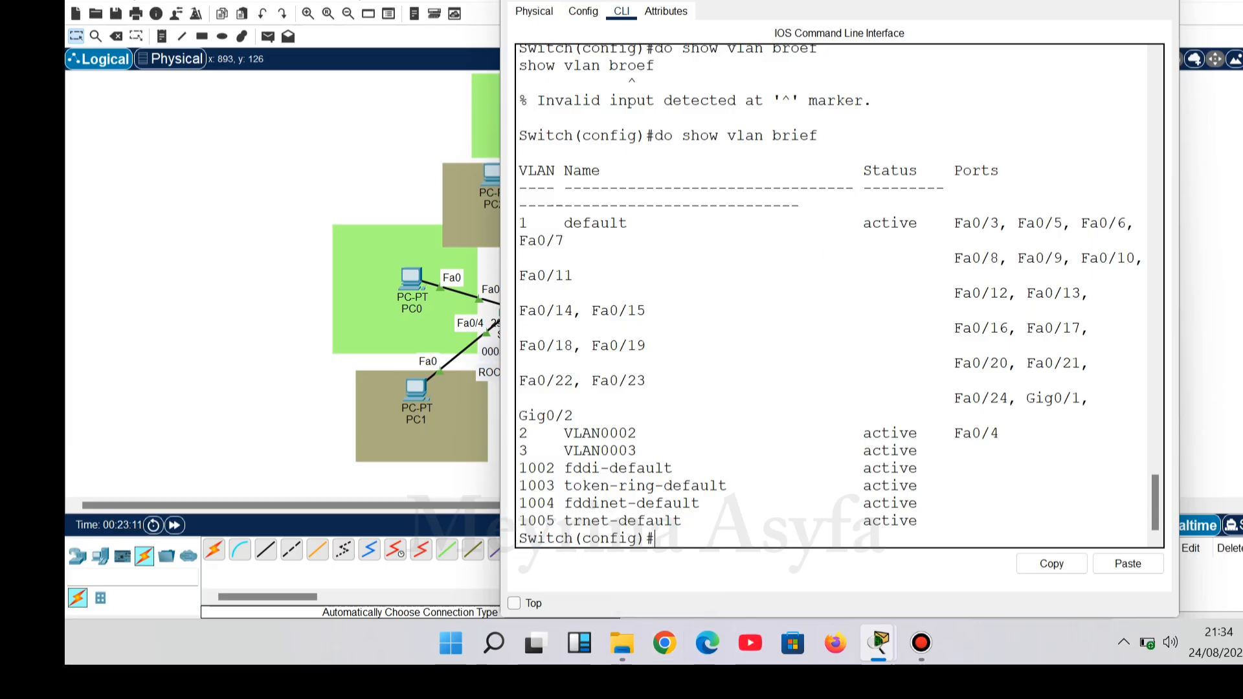
key(alt+F4)
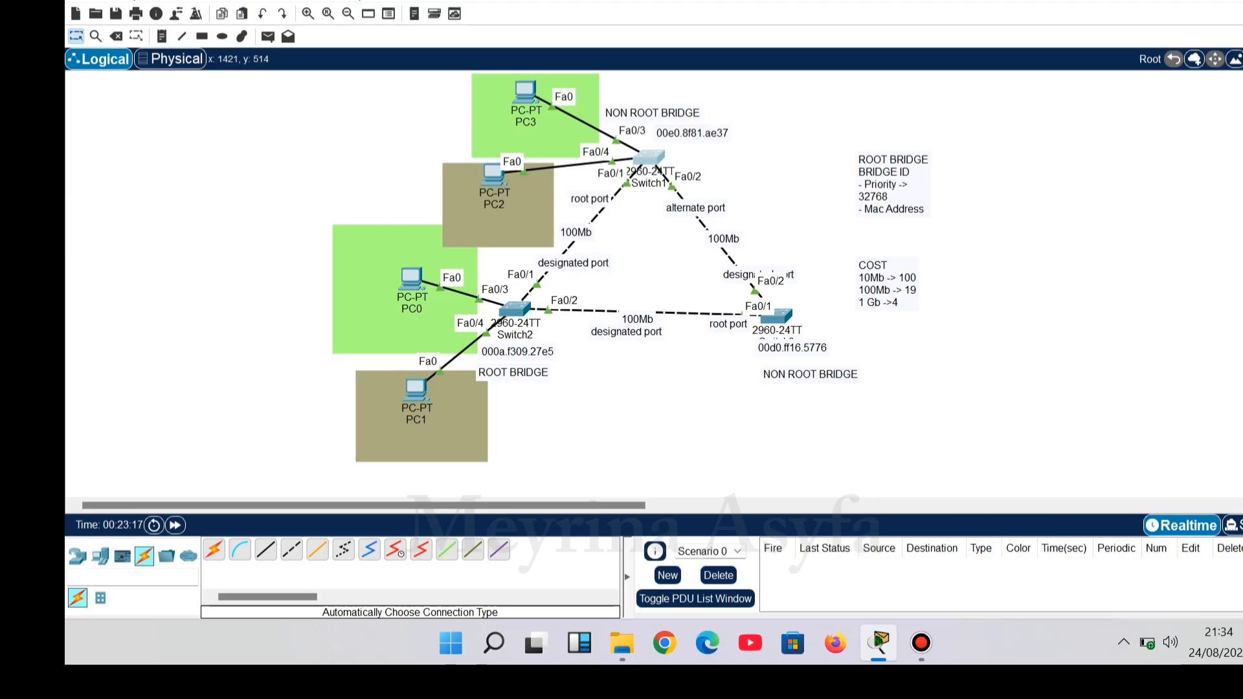
Switch to simulation mode, add a simple PDU from PC1 to PC2 and advance the simulation.
key(shift+s)
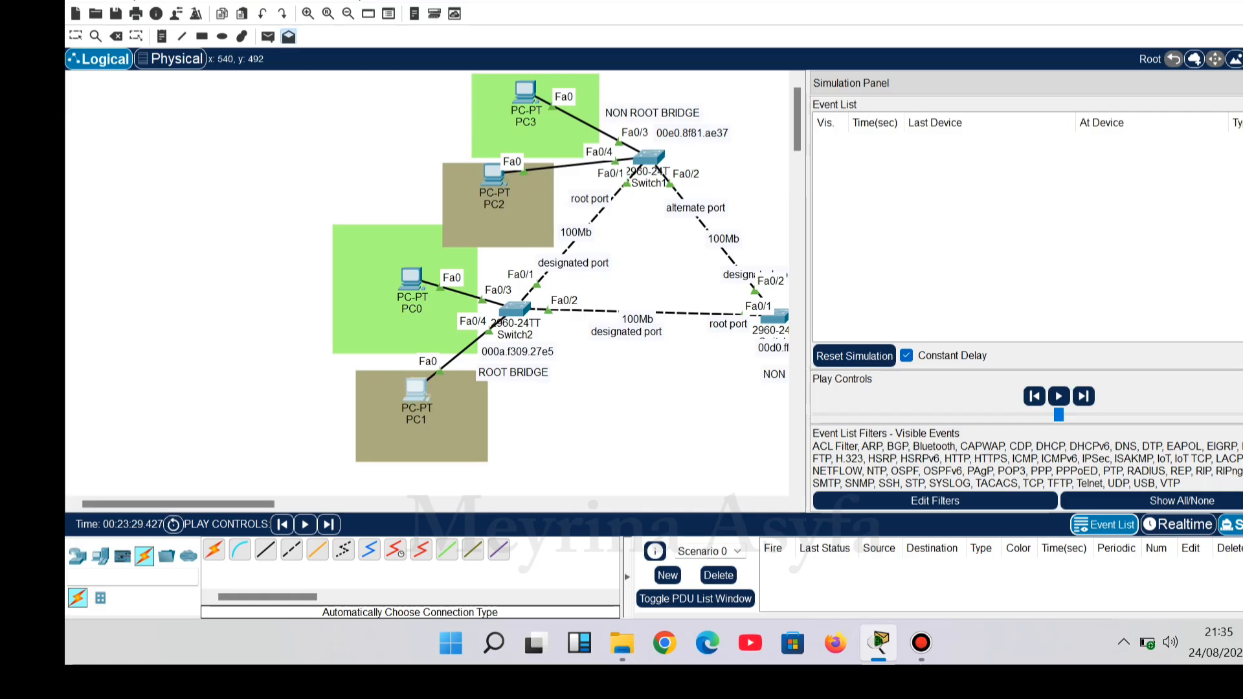
click(418, 389)
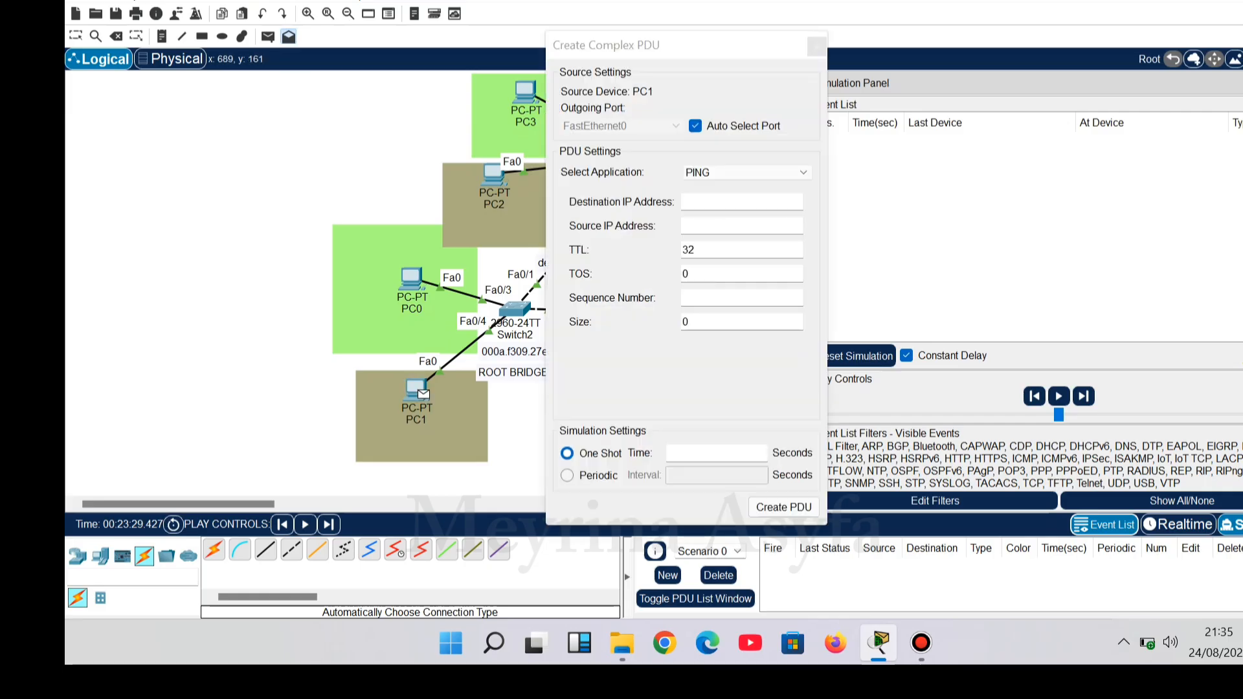
click(816, 47)
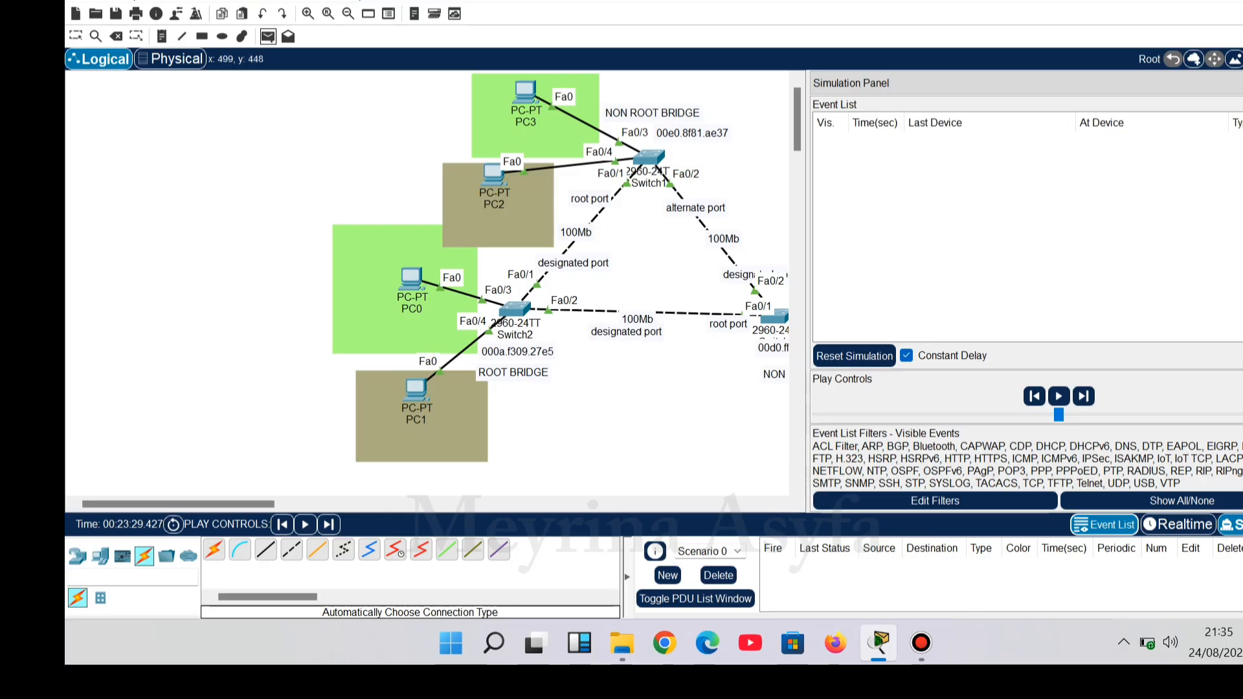
click(419, 393)
mouse_move(484, 175)
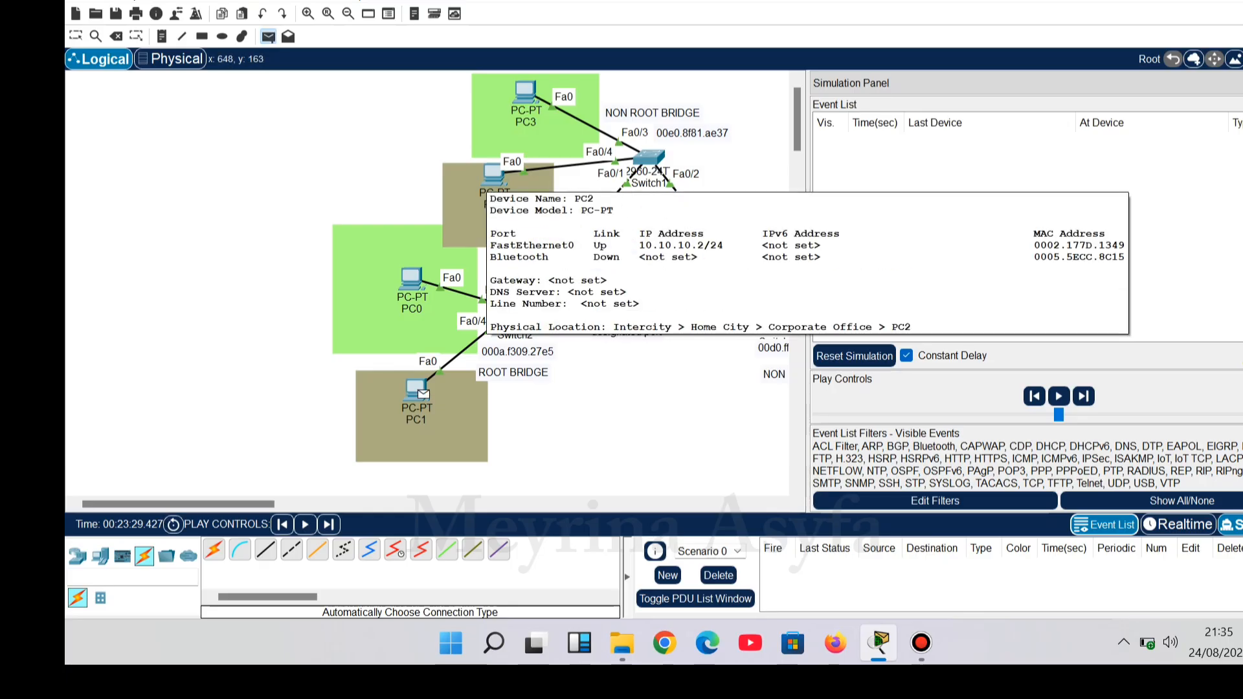
click(485, 176)
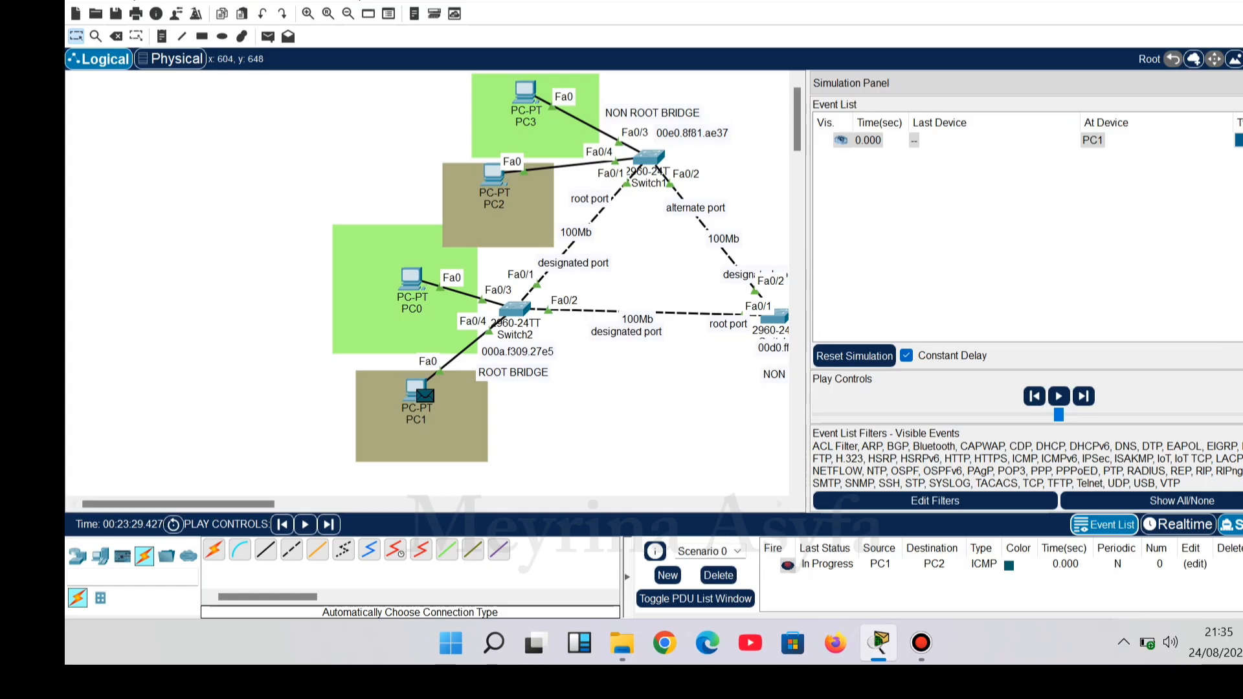
click(329, 524)
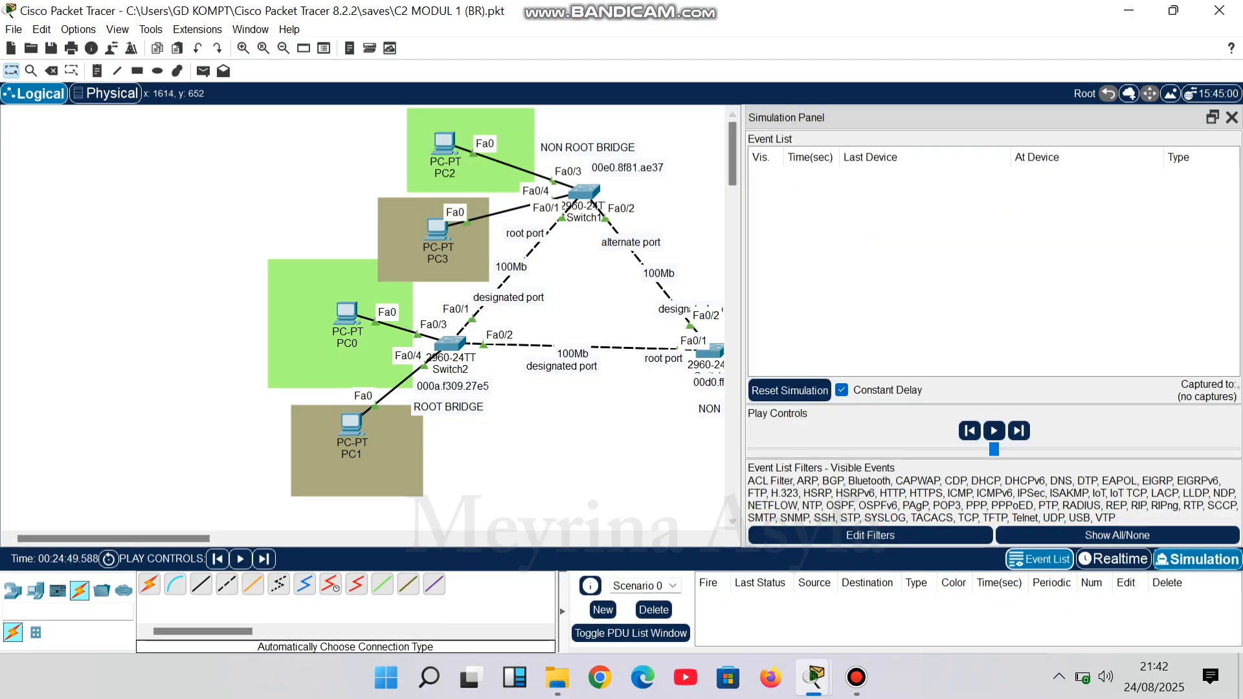
Simulate a simple PDU from PC1 to PC3, advancing it event by event, and delete the PDU scenario.
drag(742, 363, 722, 389)
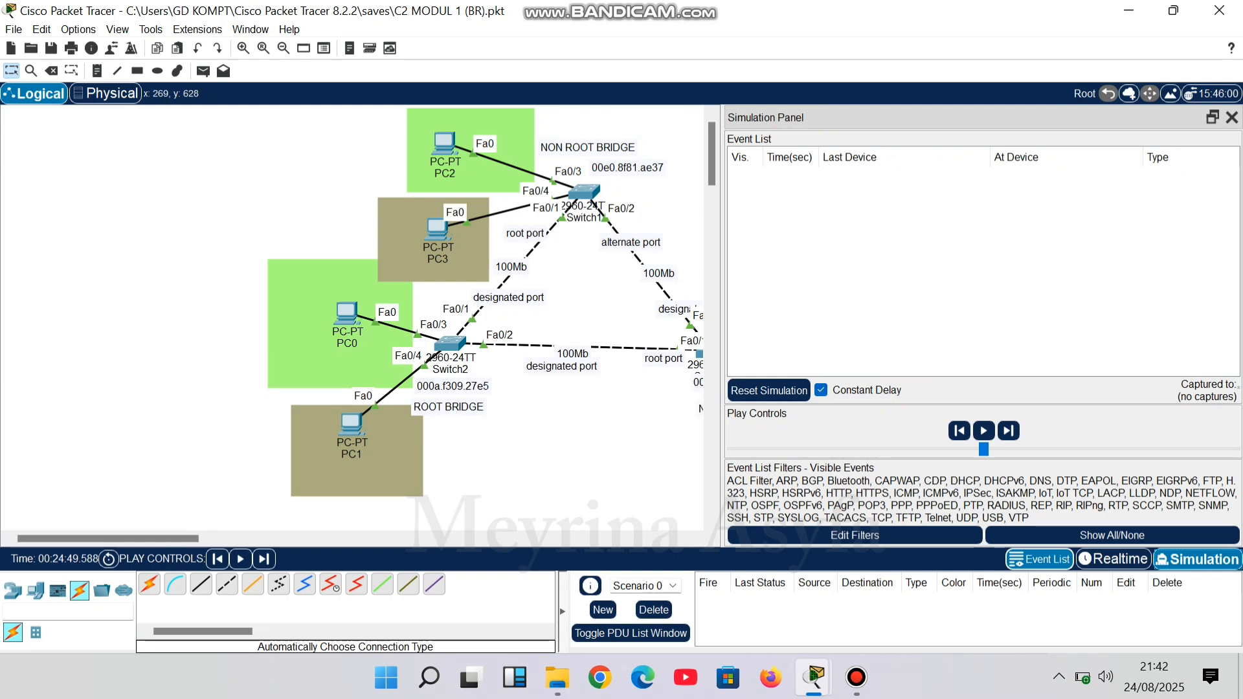
click(203, 70)
click(347, 433)
click(437, 230)
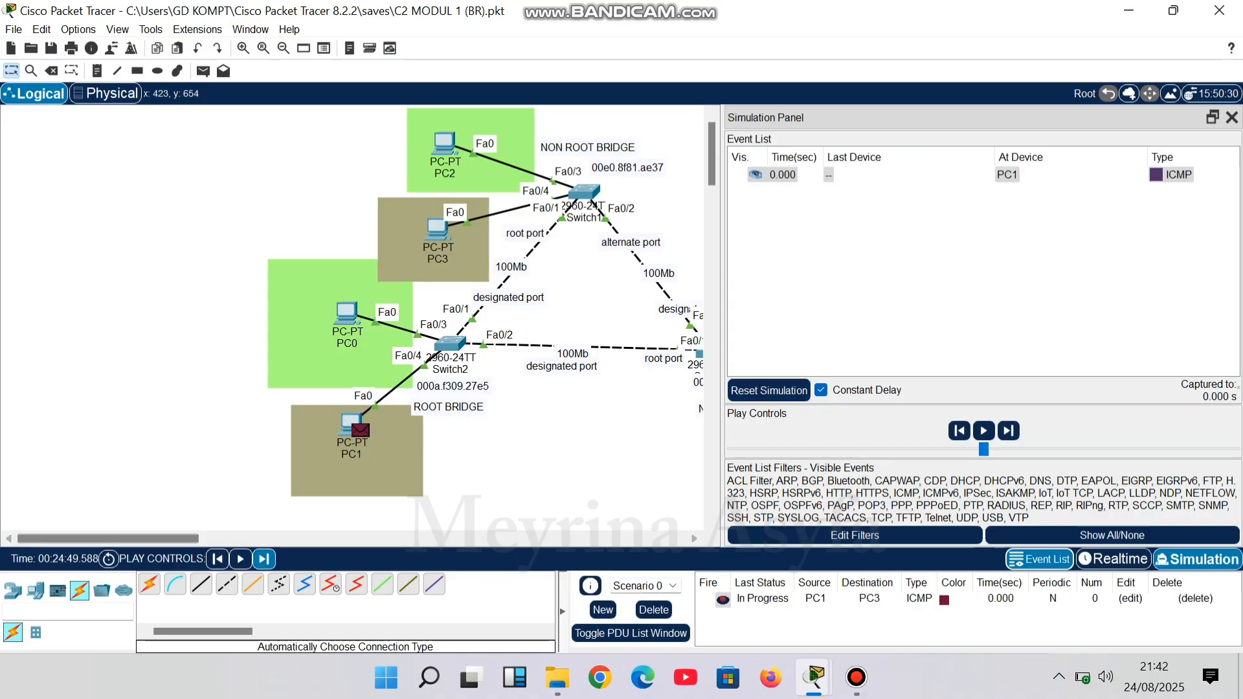
click(263, 559)
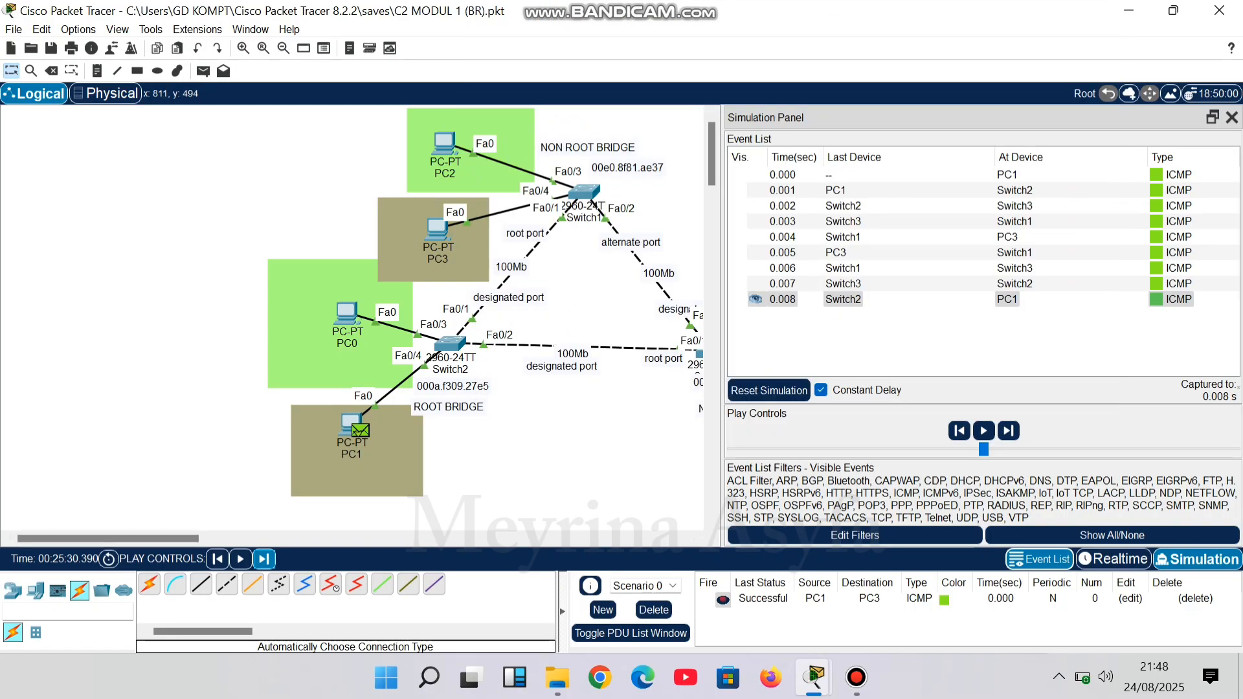
click(653, 609)
key(p)
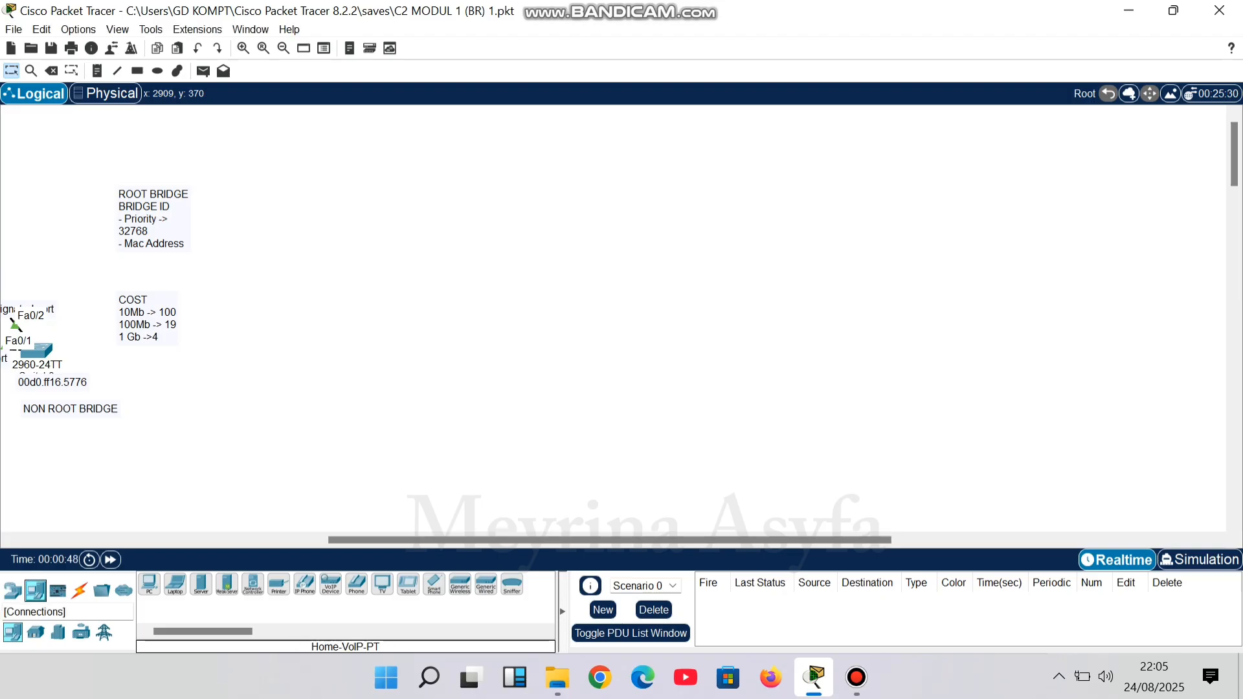
Place two 2960 switches side by side in the empty area beside the BRIDGE ID and COST notes.
click(12, 591)
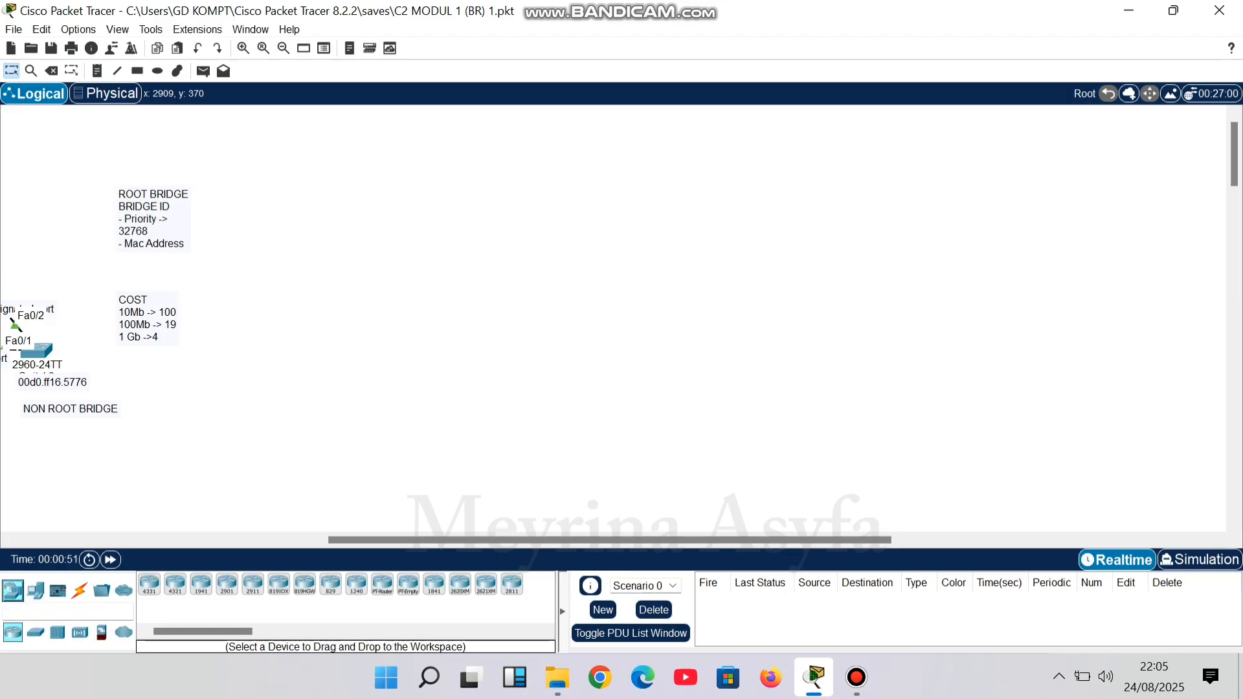
click(35, 632)
drag(150, 584, 448, 239)
click(149, 584)
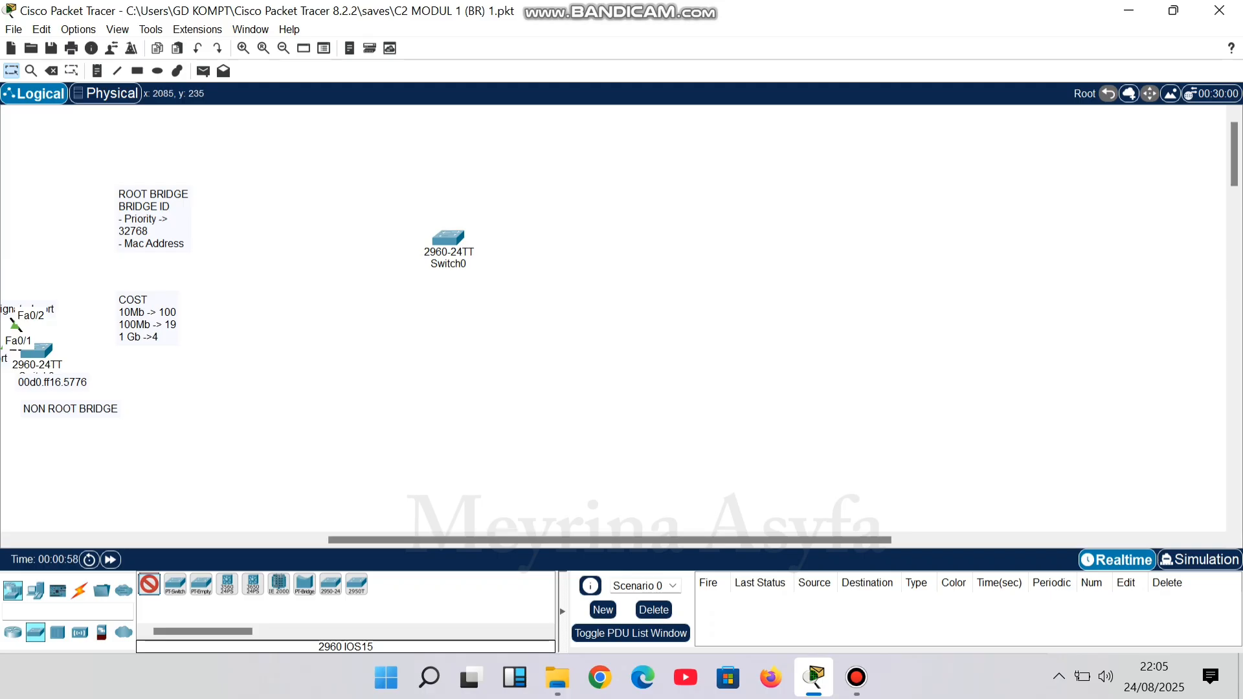
click(673, 245)
Connect Switch0 to Switch4 with two links using the automatically chosen connection type.
click(79, 591)
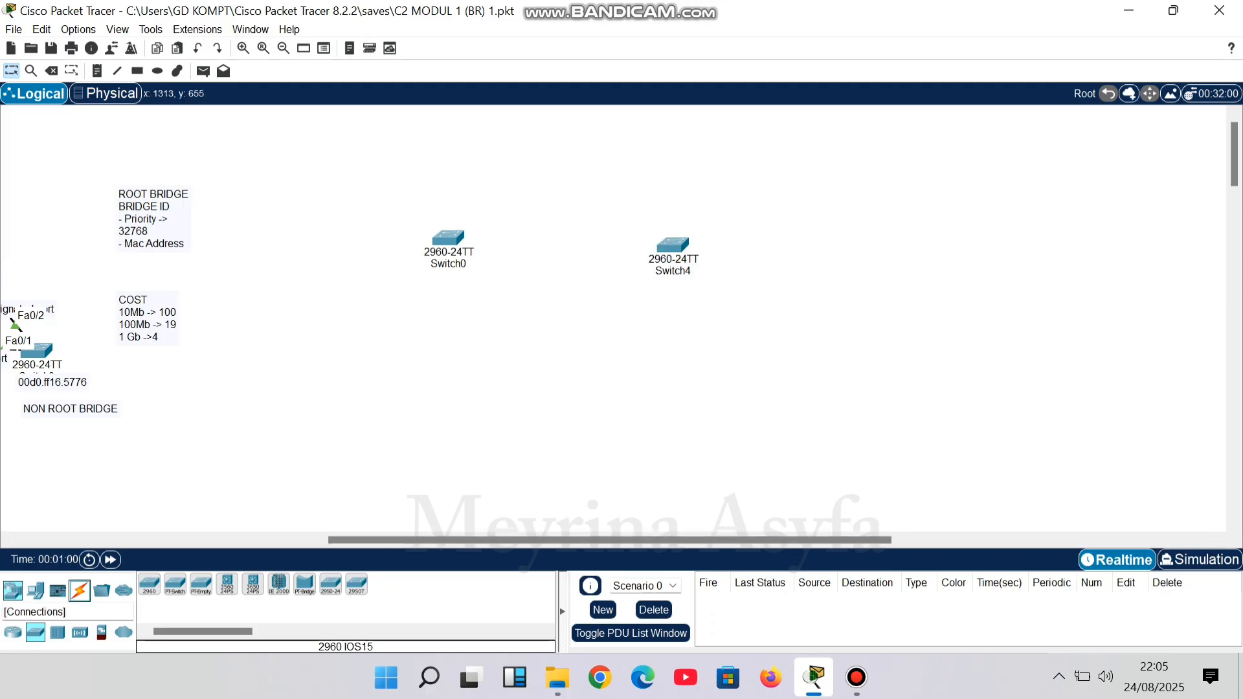
click(149, 584)
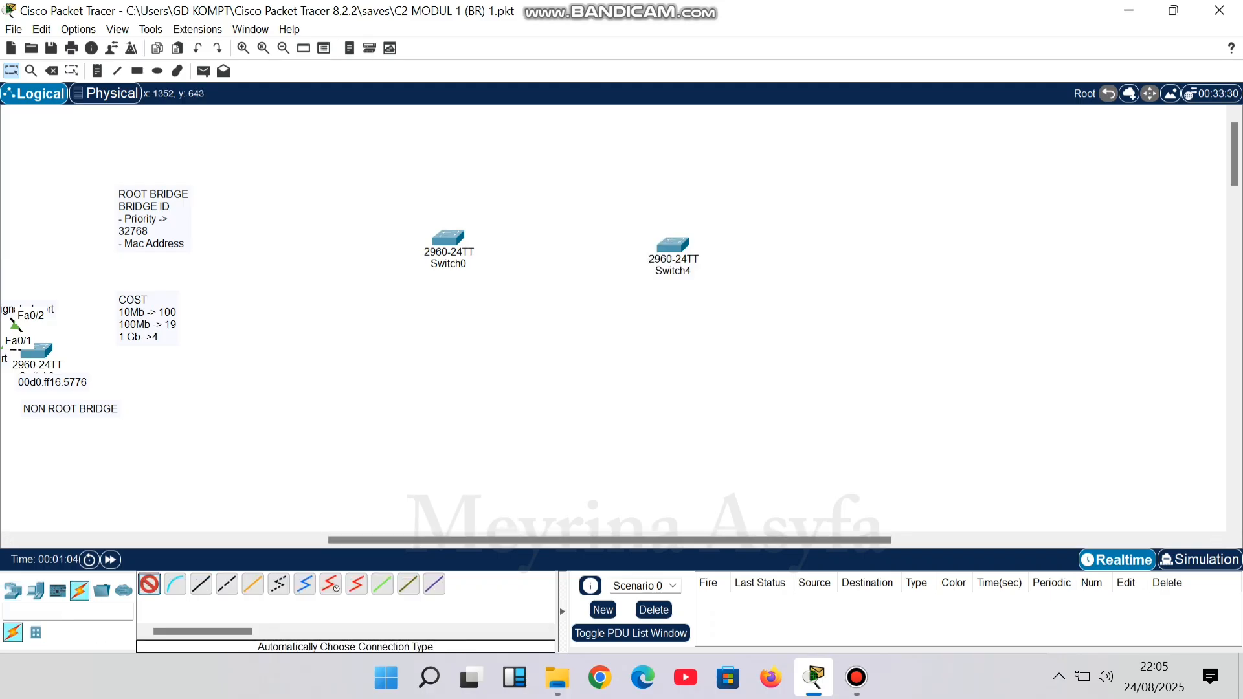
click(175, 584)
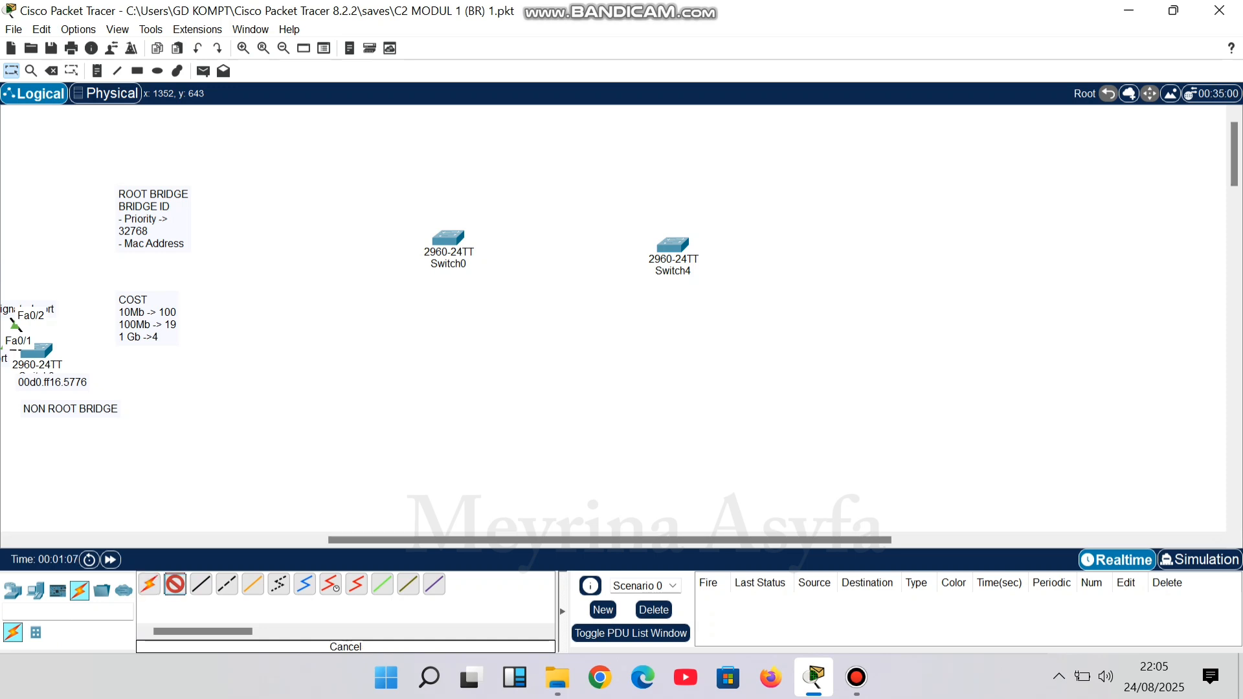
click(149, 584)
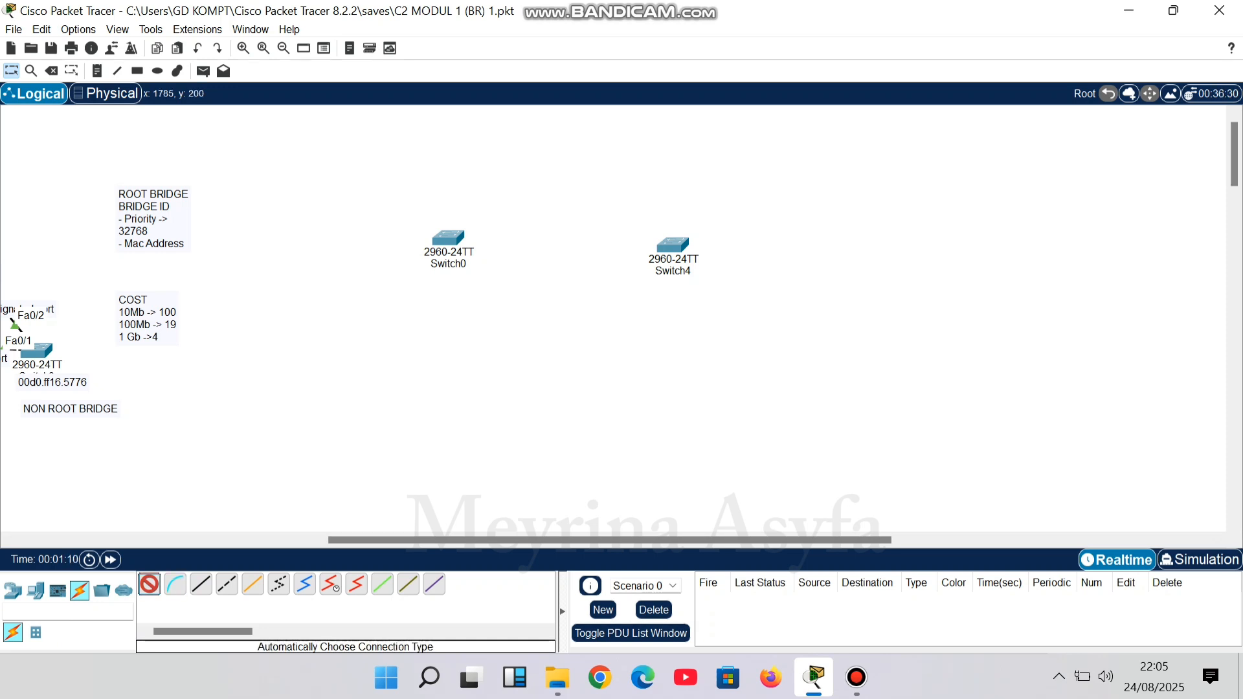
click(450, 237)
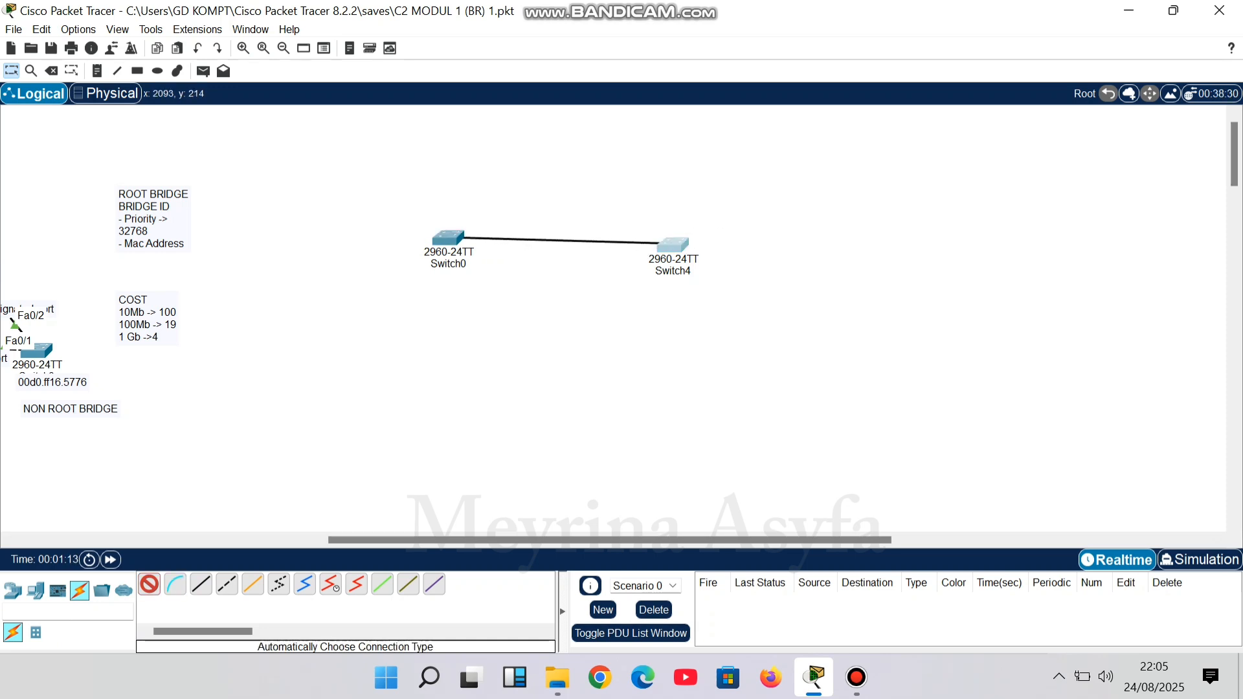
click(673, 244)
click(449, 237)
click(673, 244)
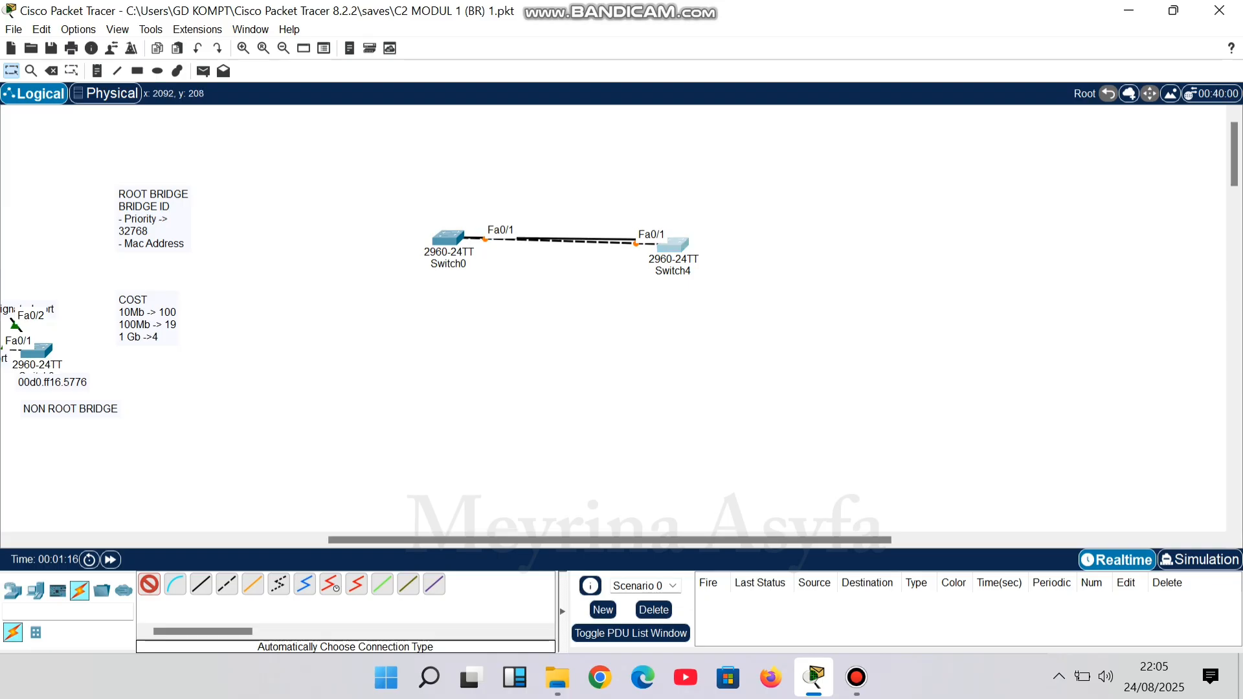
Add a third automatically typed link between Switch0 and Switch4.
click(449, 238)
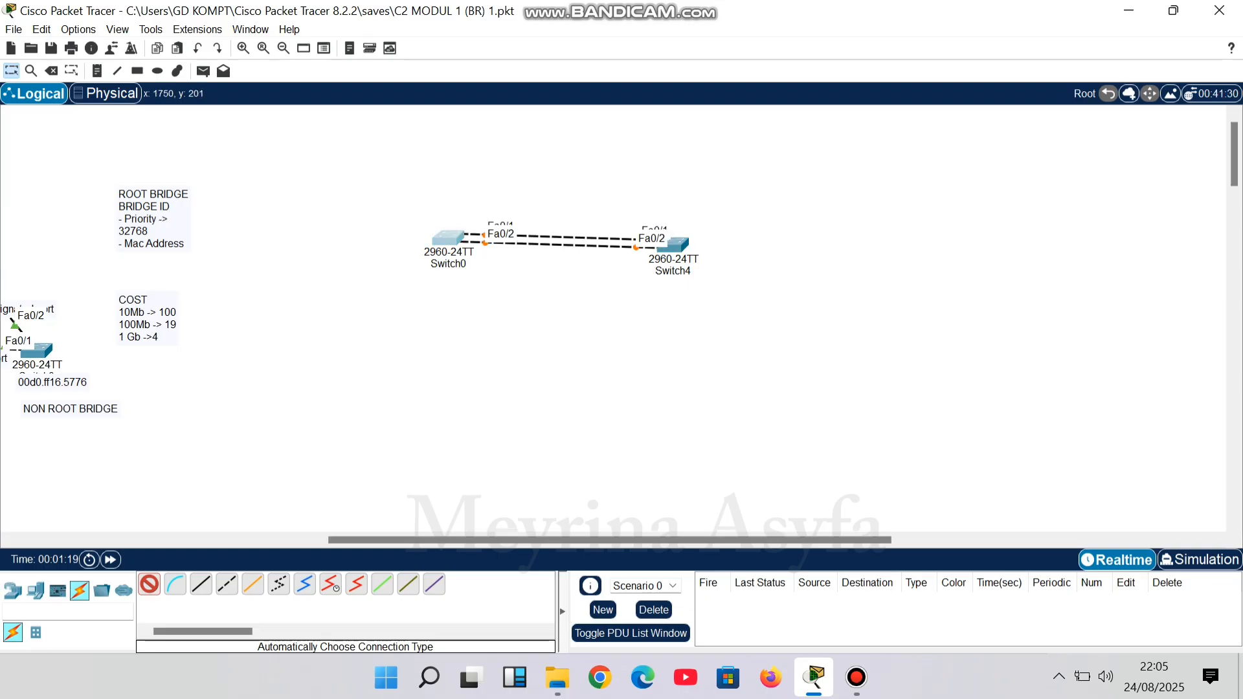
click(674, 245)
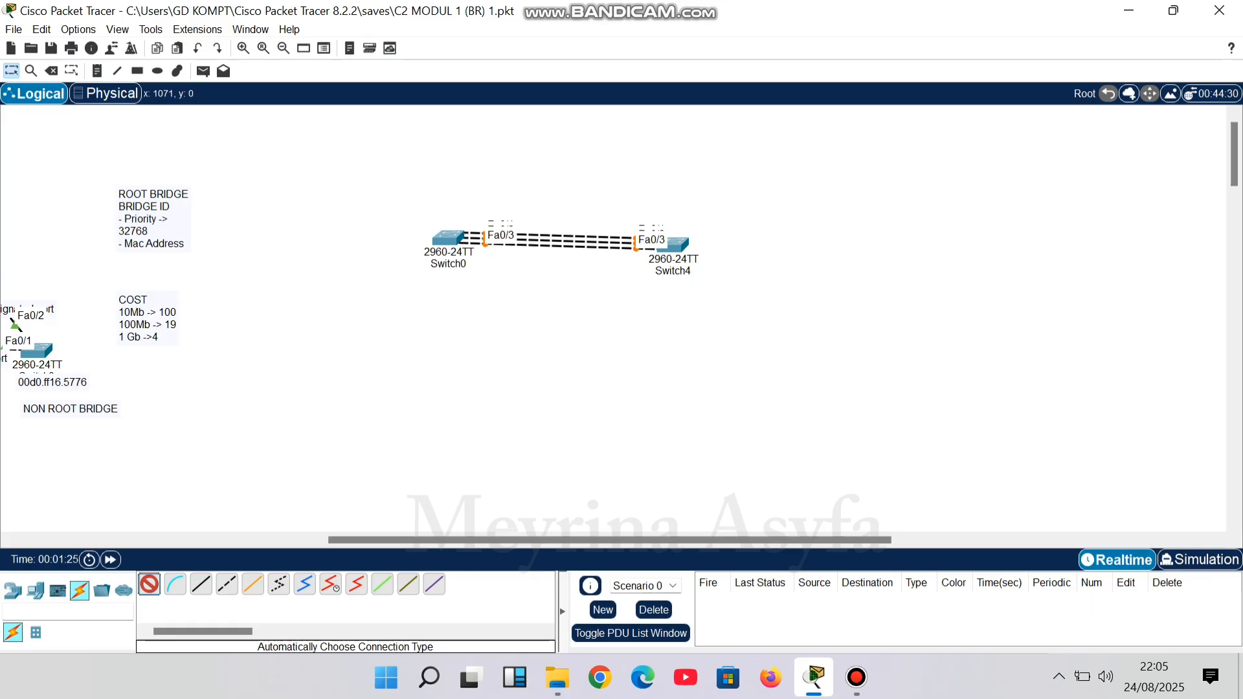
click(149, 584)
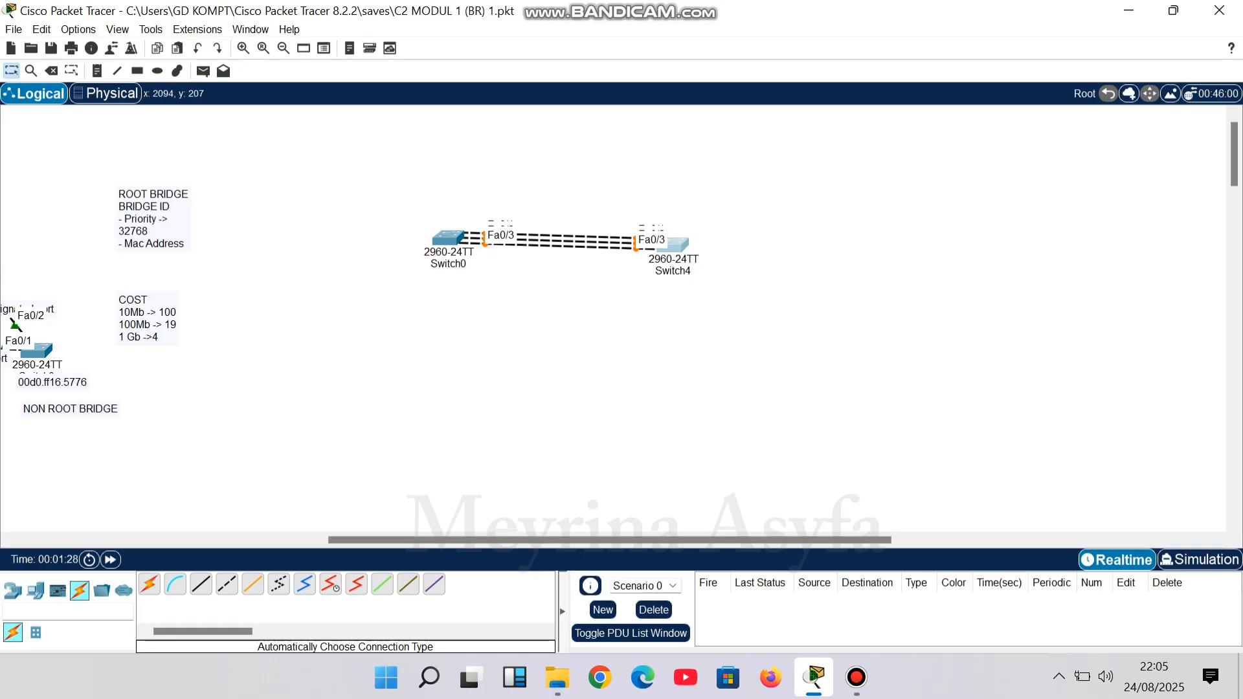
Move Switch4 slightly upward, and rename Switch0 to SW 1 and Switch4 to SW2.
drag(678, 246, 681, 233)
click(447, 264)
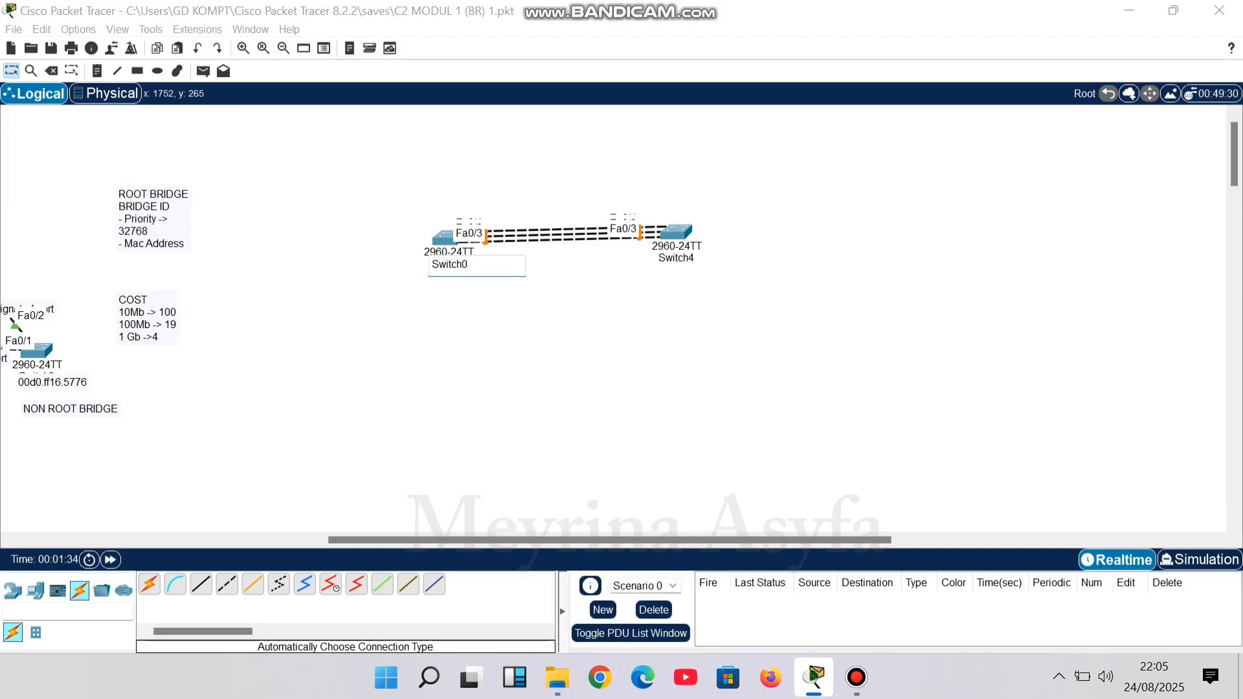
double_click(449, 265)
text(SW 1)
click(675, 257)
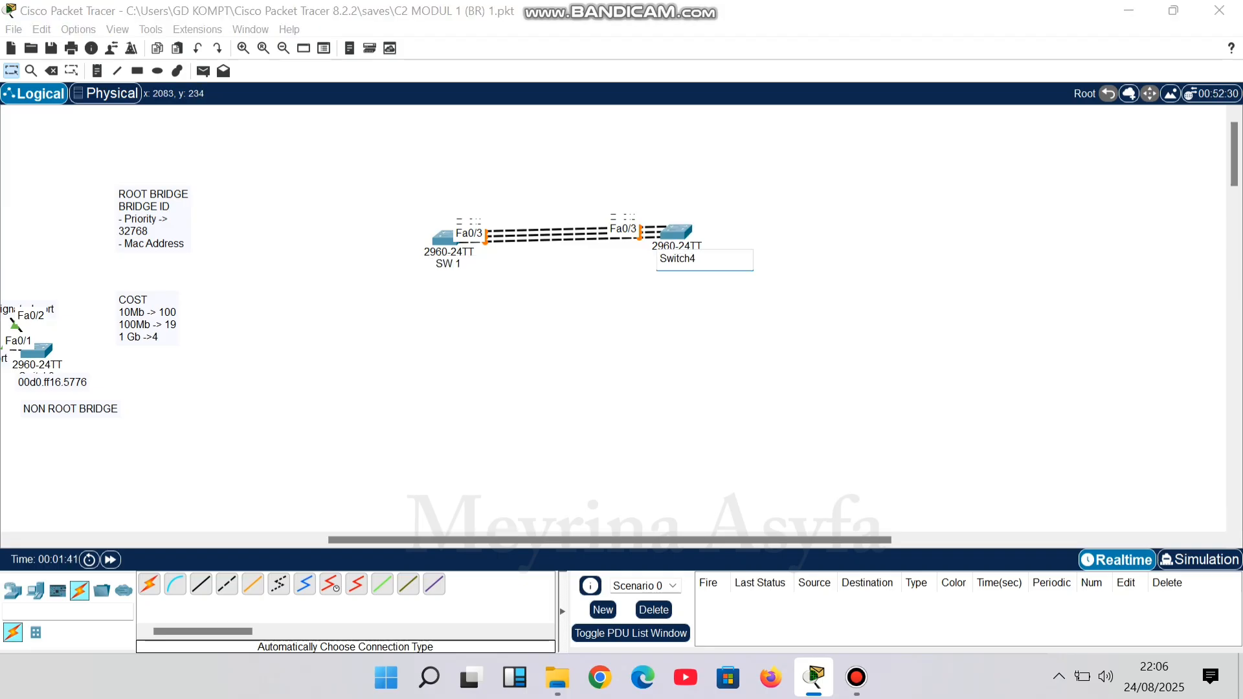
double_click(677, 259)
text(SW2)
click(360, 294)
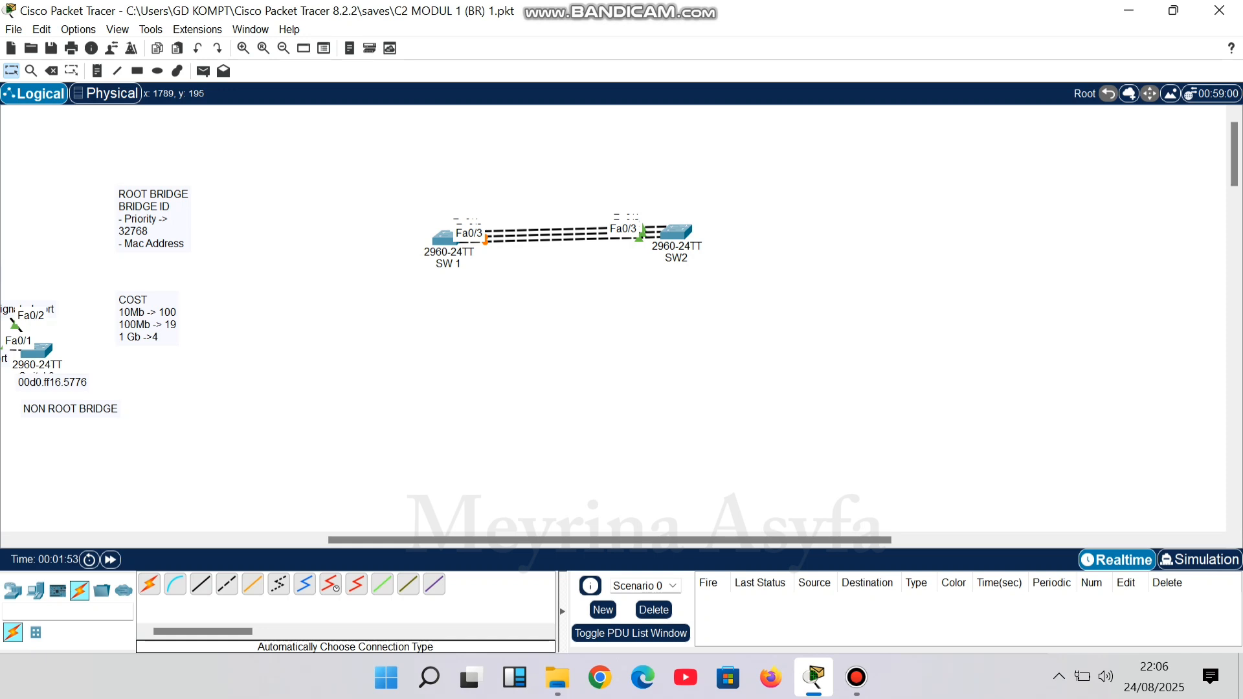
Delete the Fa0/3 link between SW 1 and SW2, leaving the delete tool.
key(Delete)
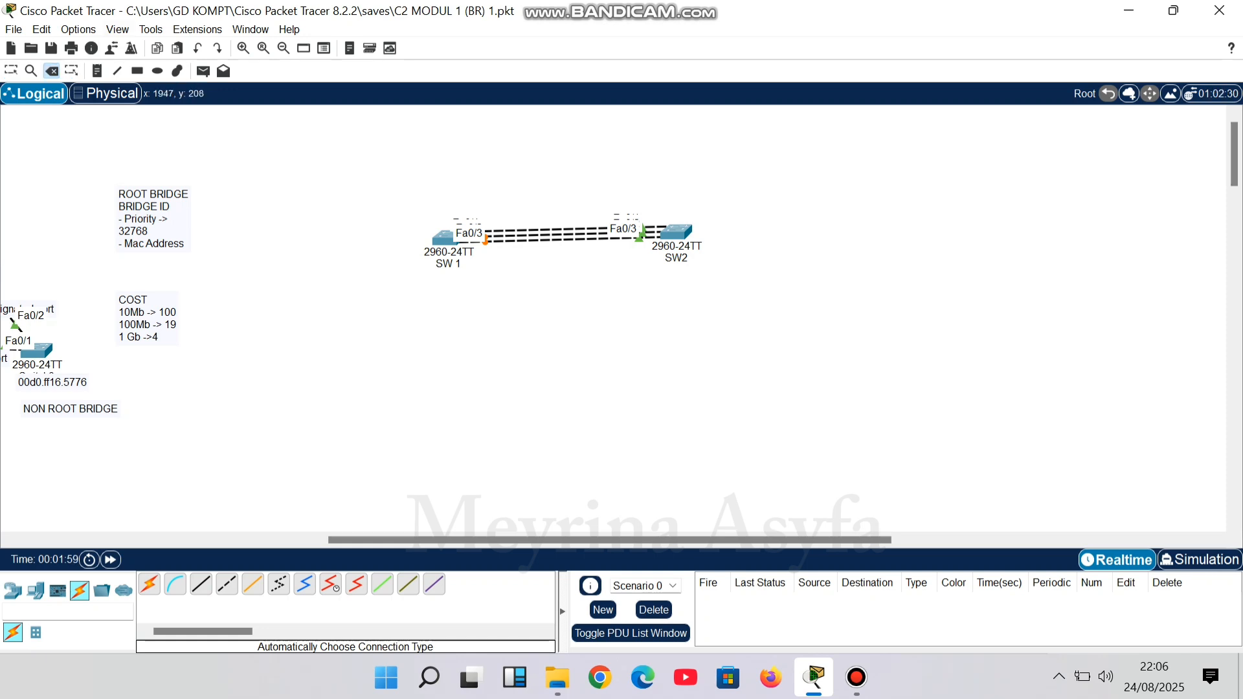
click(583, 240)
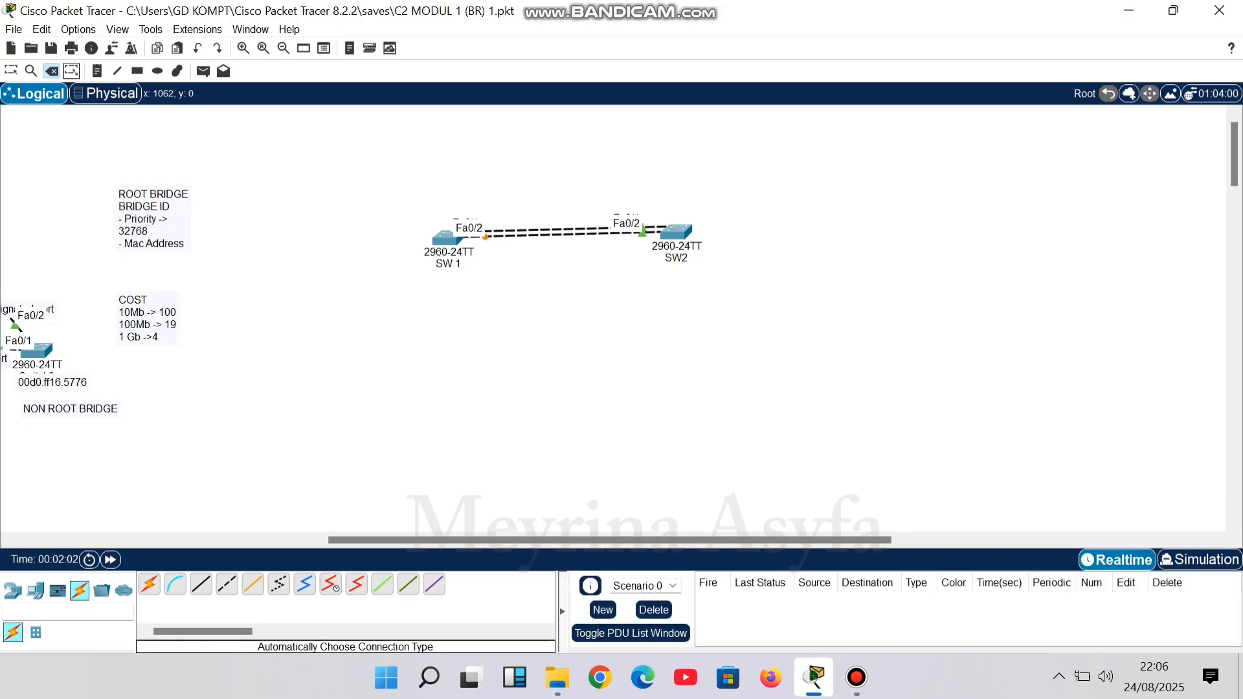
click(11, 71)
Open the command line of SW 1 and enter global configuration mode with en and conf t.
click(446, 239)
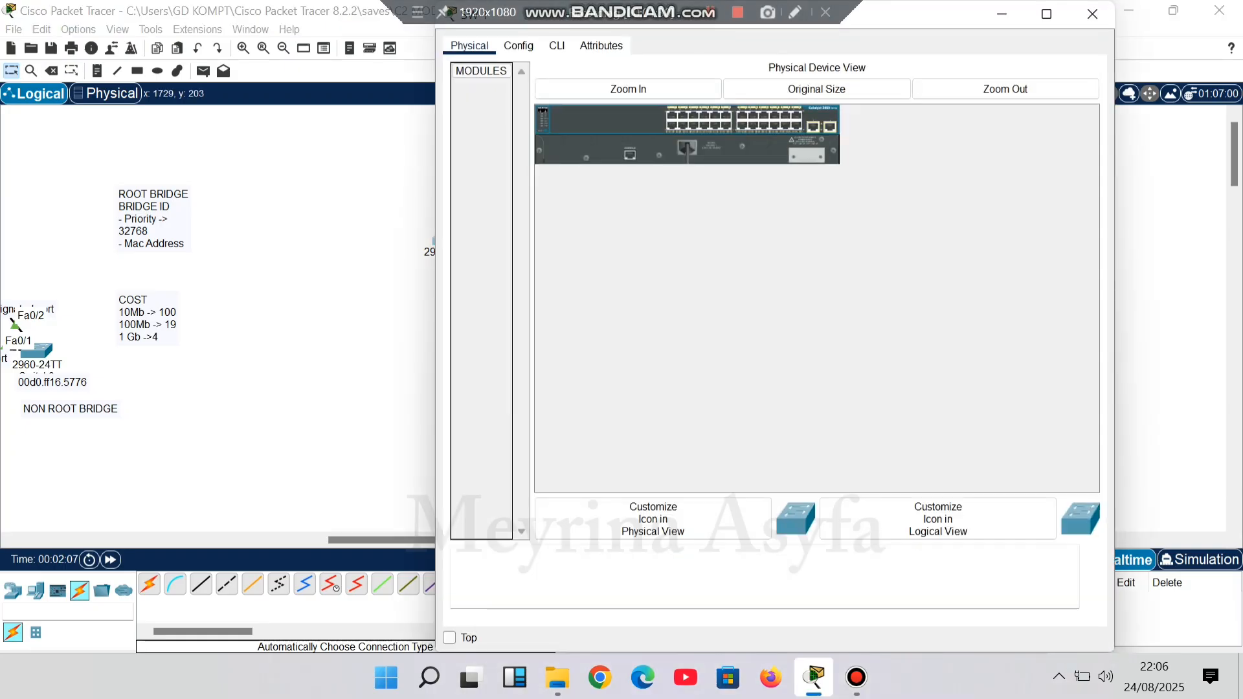
click(557, 45)
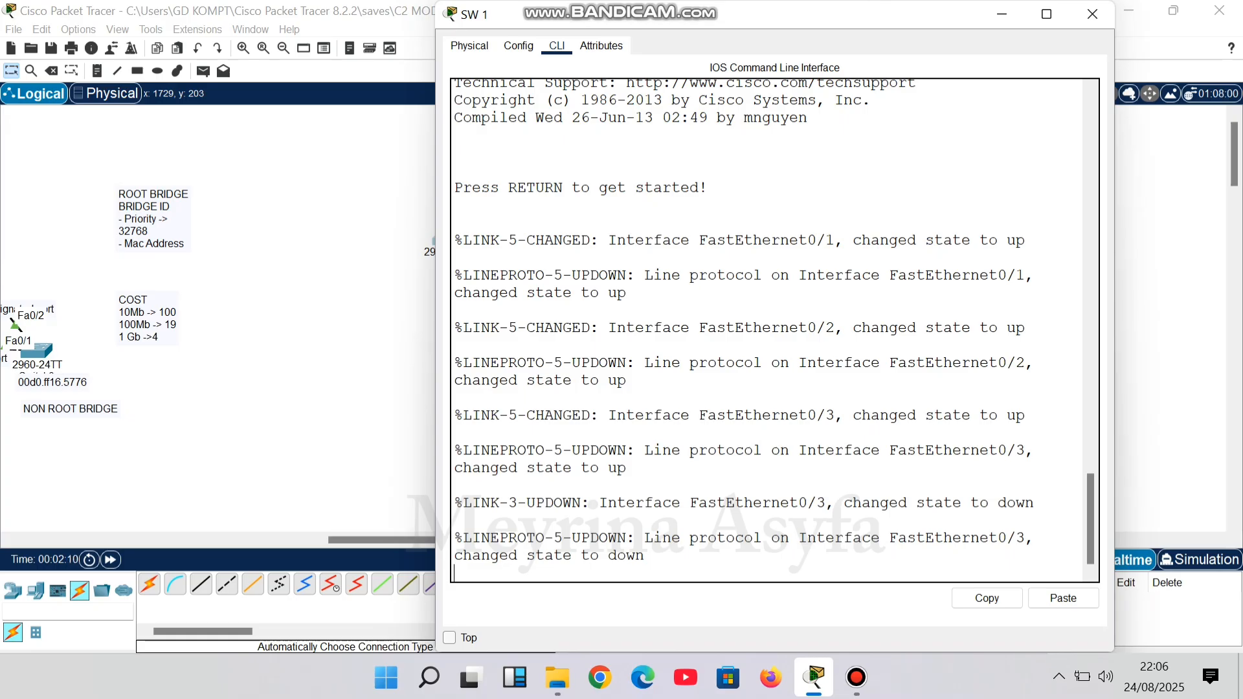
key(Return)
text(en)
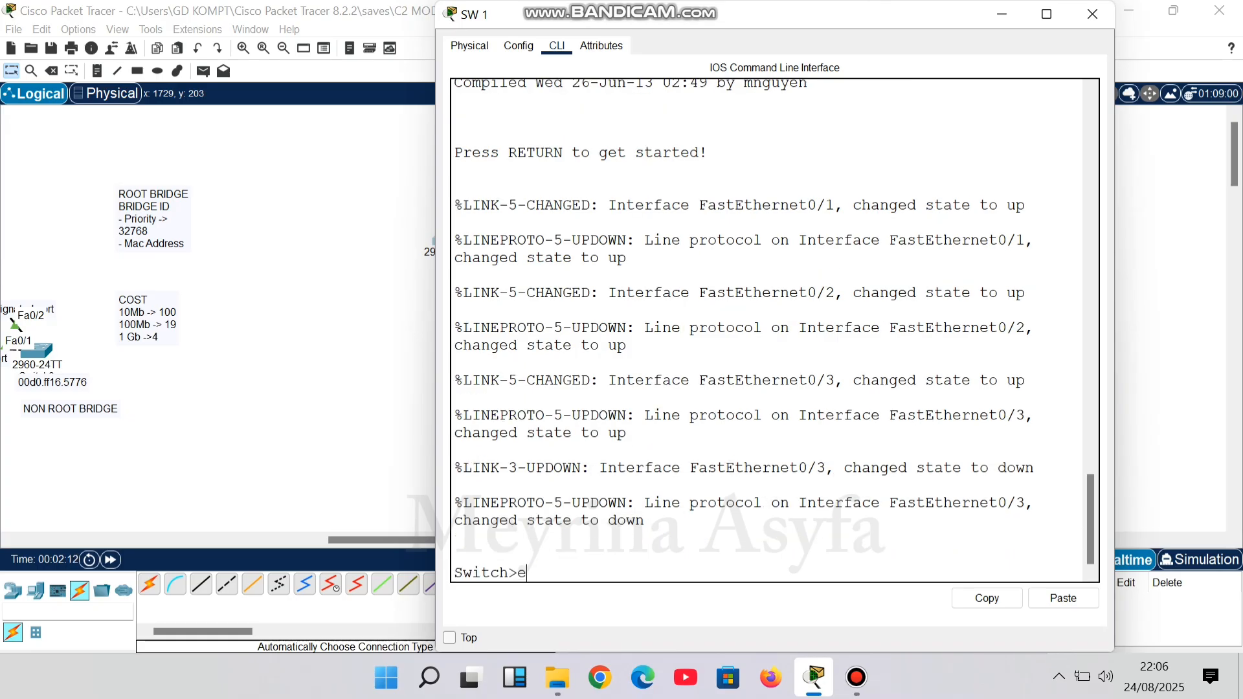
key(Return)
text(conf )
text(t)
key(Return)
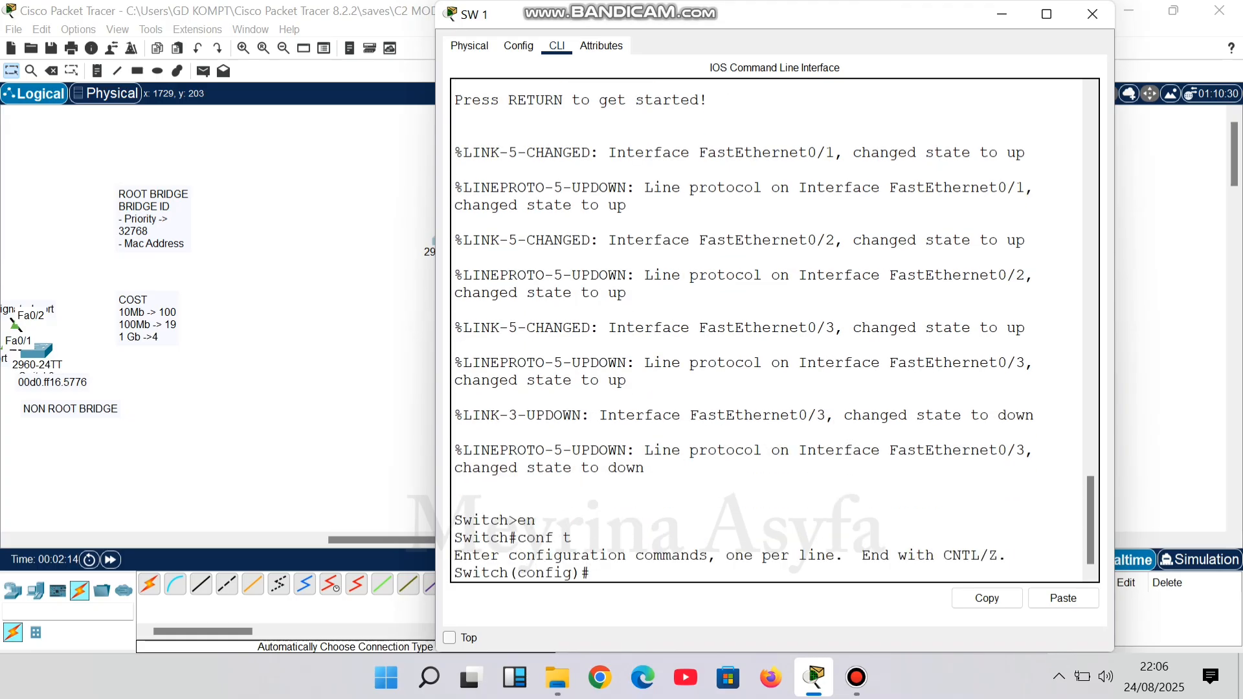
Set interface range fa0/1-2 on SW 1 to switchport mode trunk, exit the range and close the device window.
text(inte)
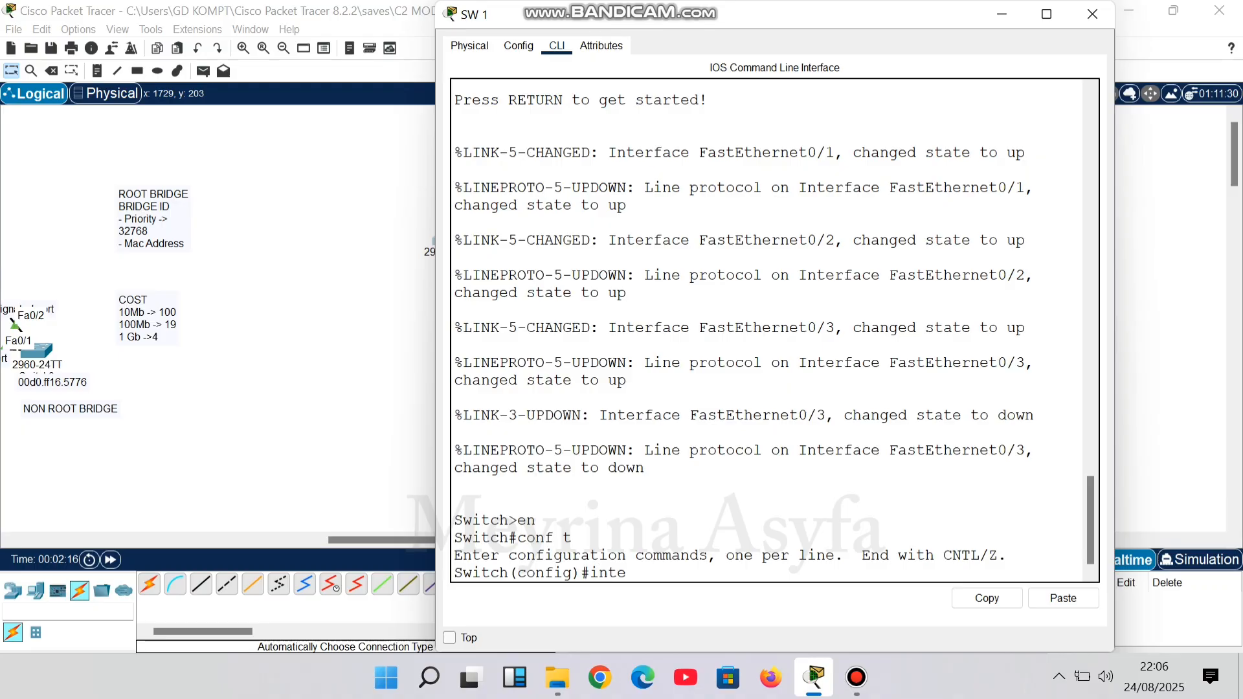
text(rface)
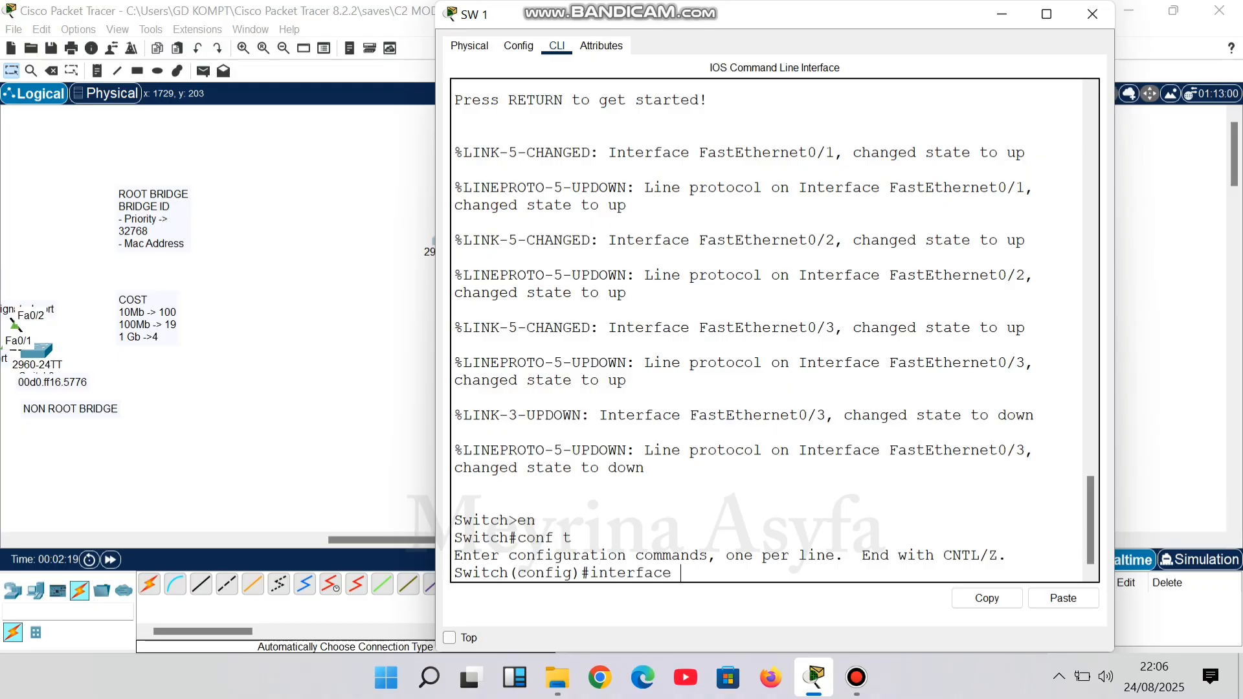
text( fa)
key(BackSpace)
key(BackSpace)
text(range fa0/1-2)
key(Return)
text(swo)
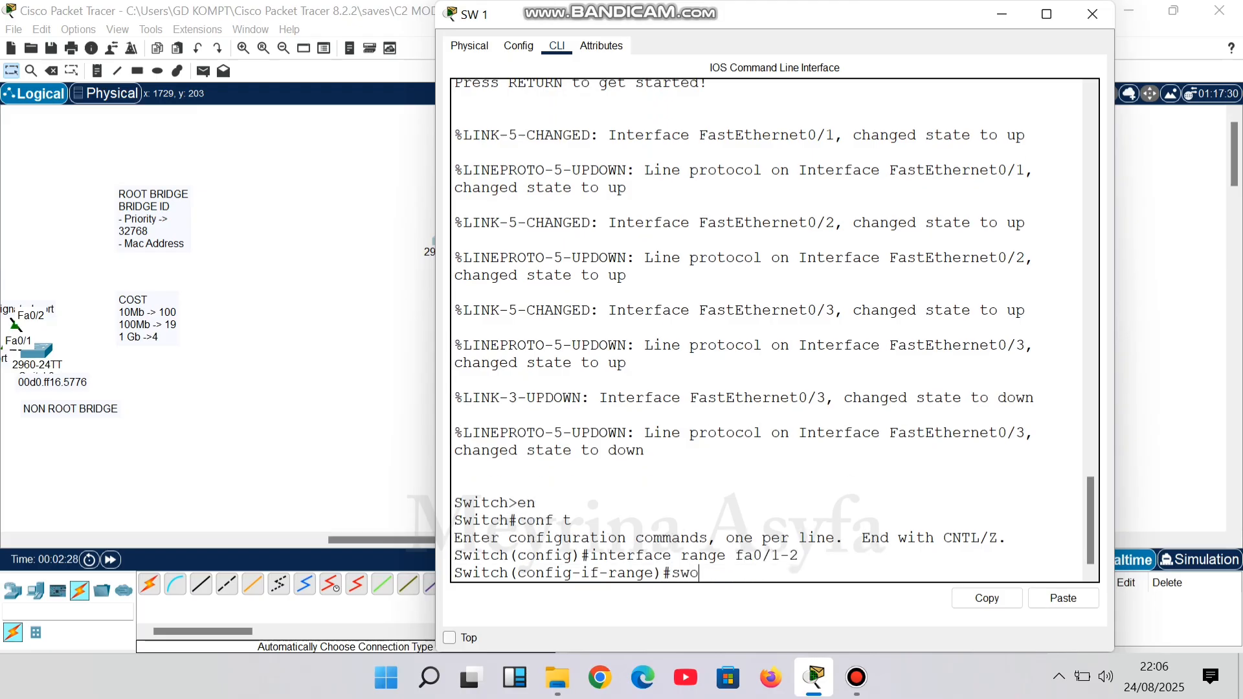
key(BackSpace)
text(itchport mode trunk)
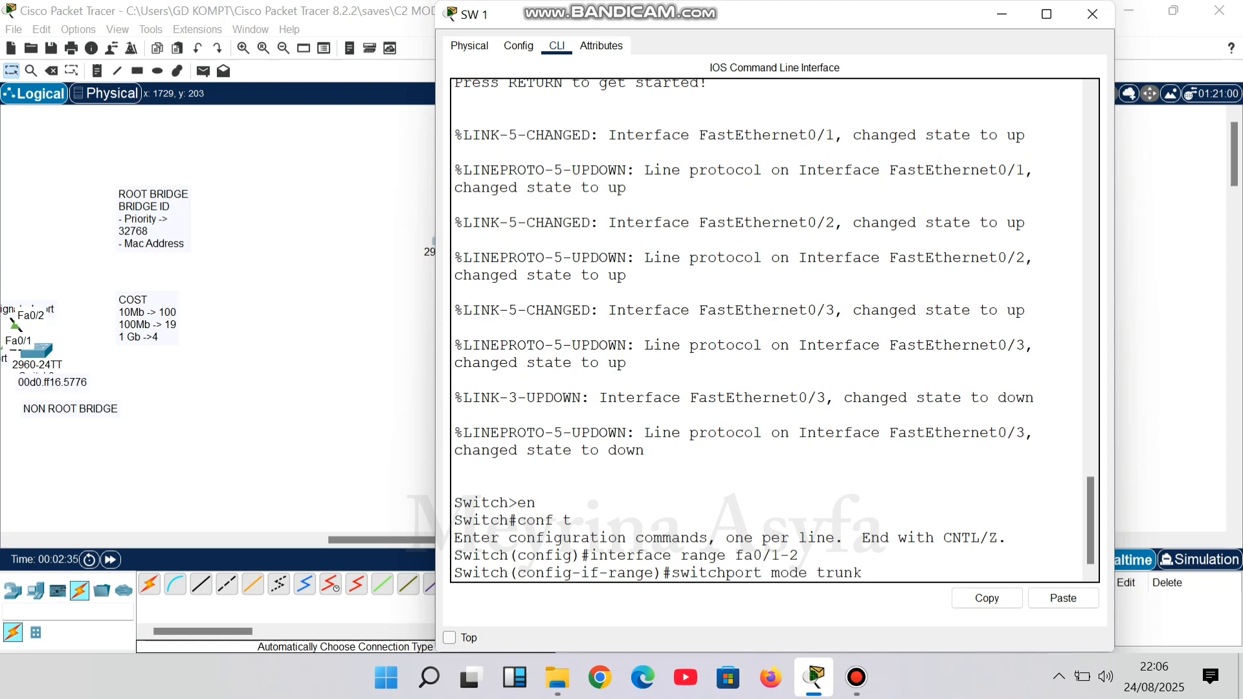
key(Return)
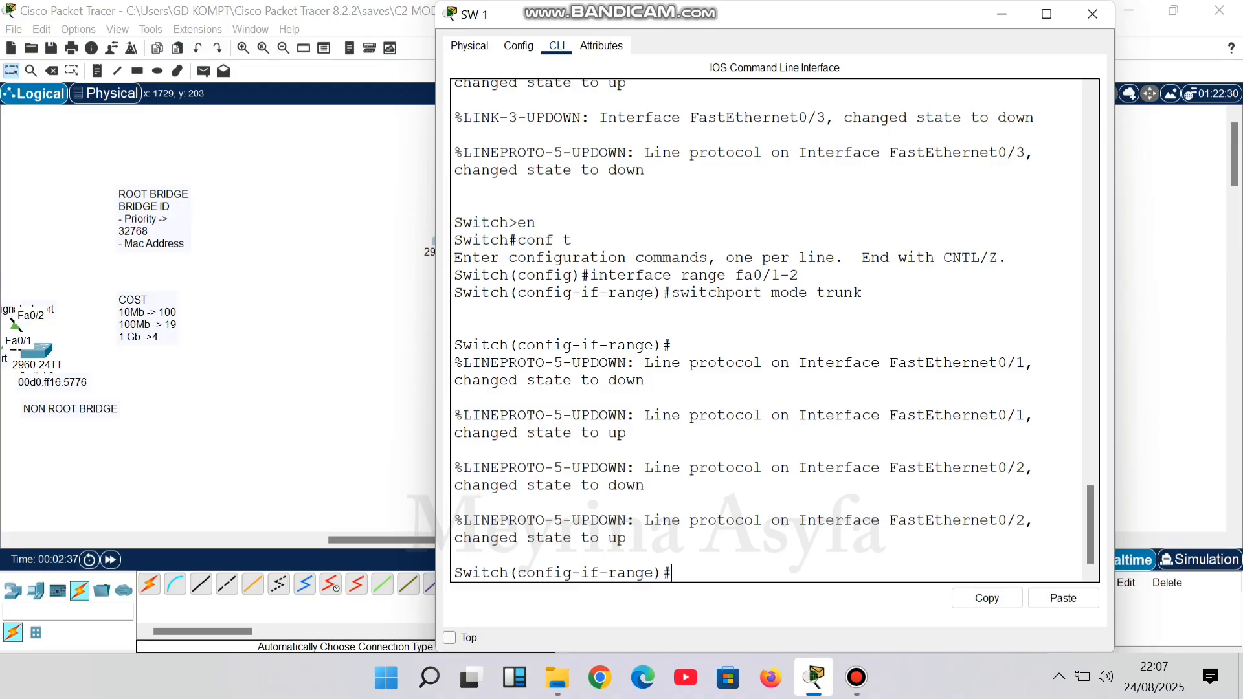
text(ex)
key(Return)
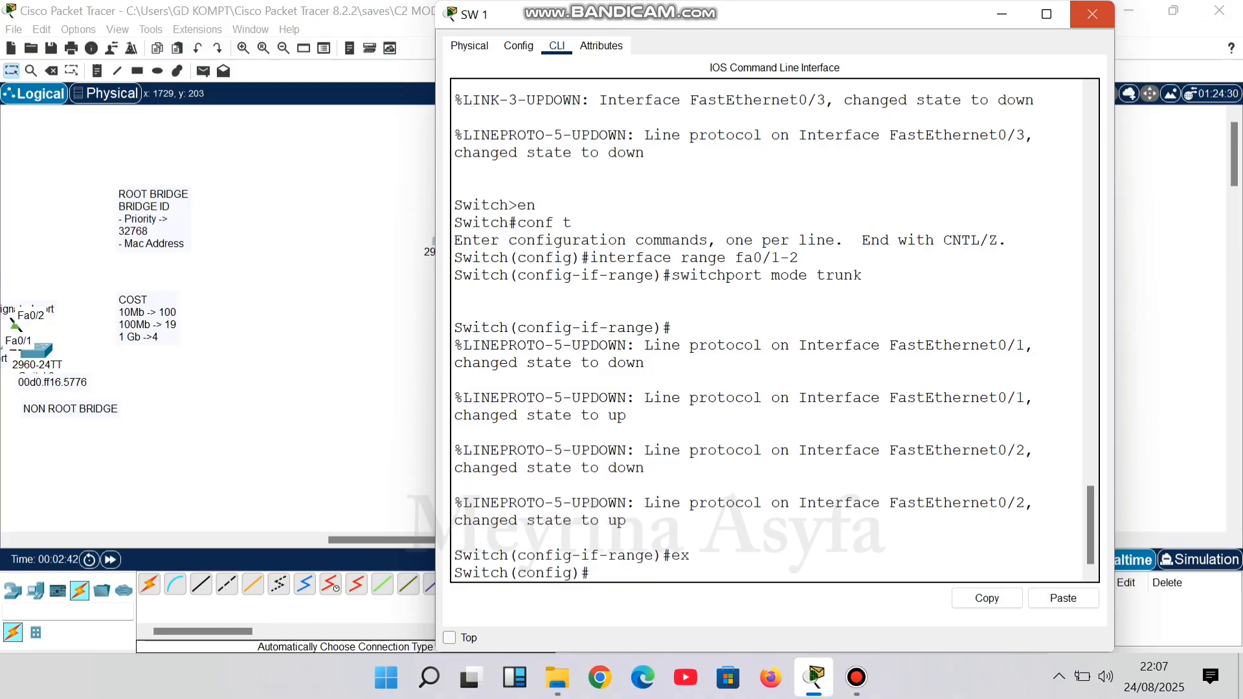
click(1092, 14)
Open the command line of SW2 and enter global configuration mode with en and conf t.
click(677, 231)
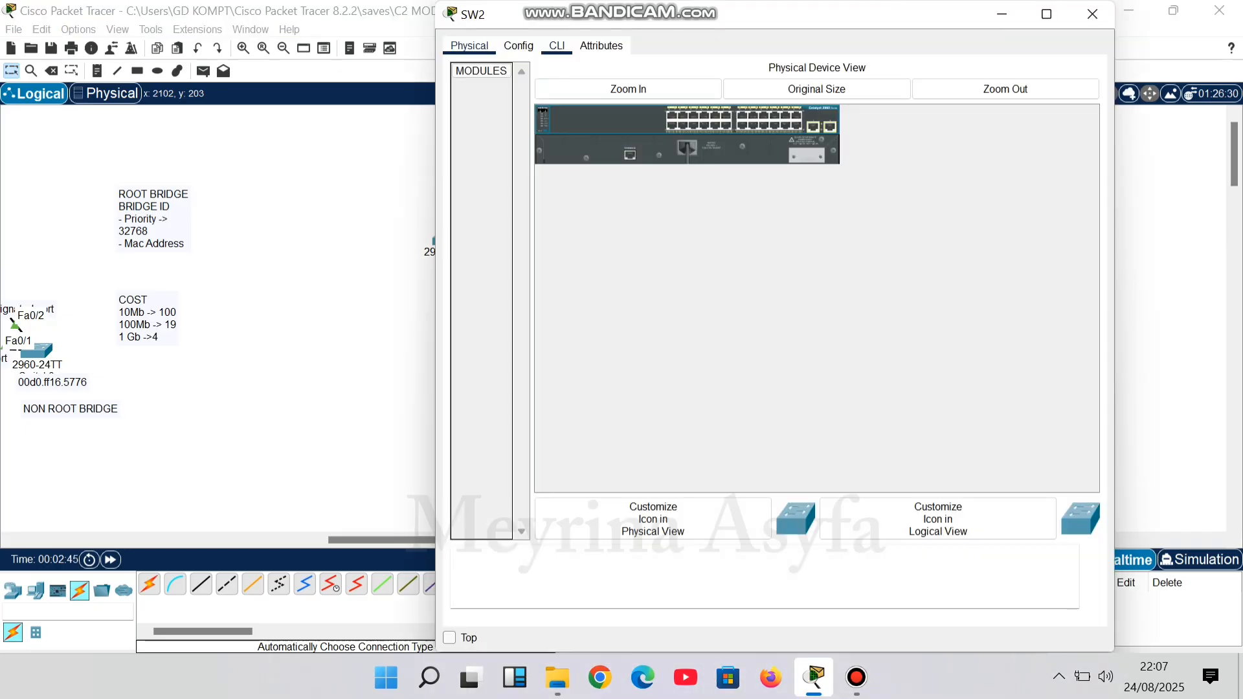
click(557, 46)
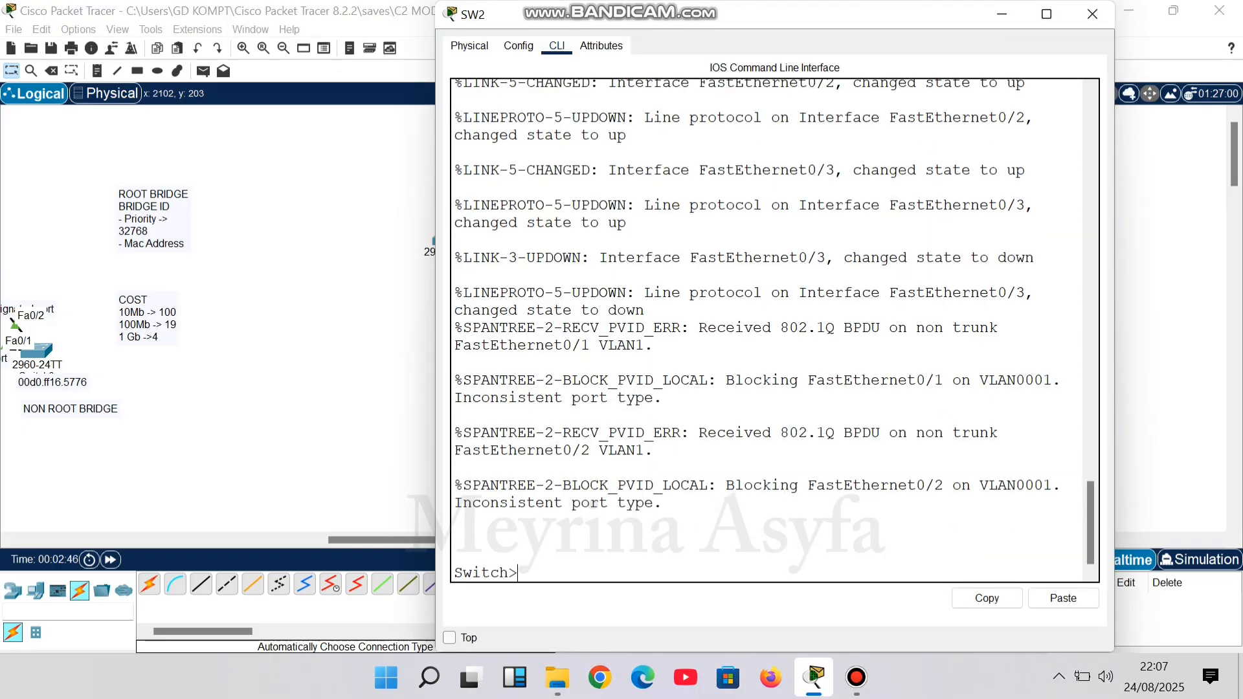
text(en)
key(Return)
text(co)
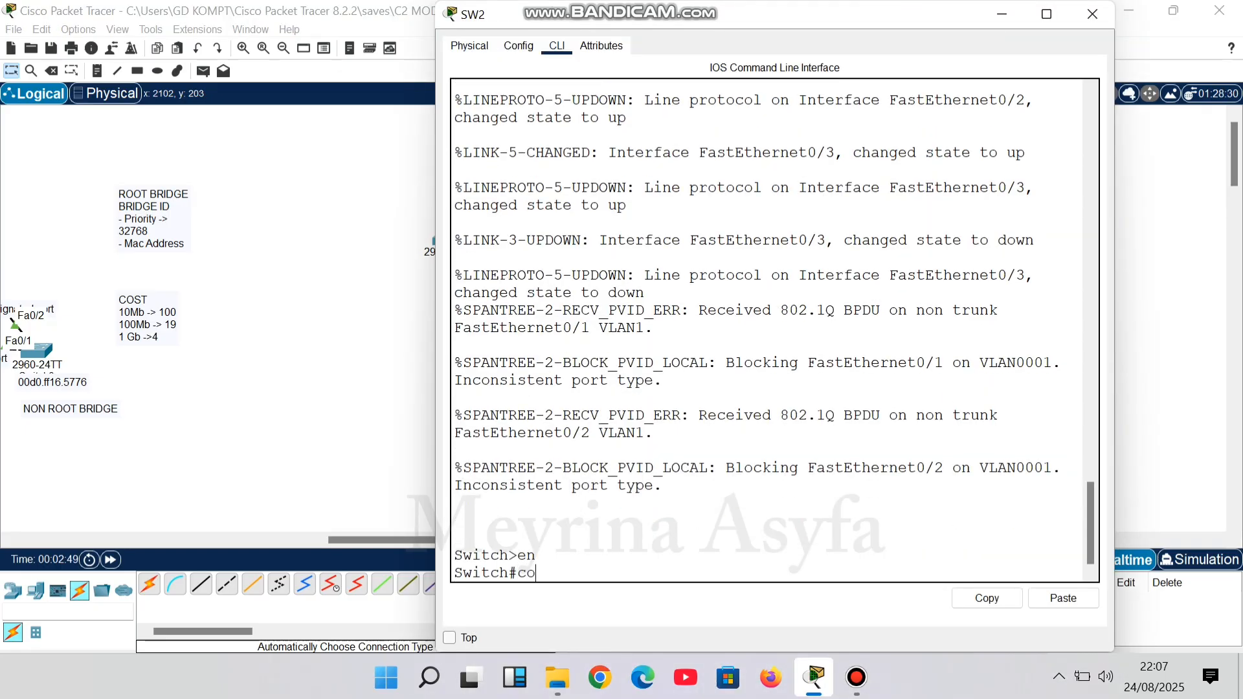
text(nf t)
key(Return)
text(switchpo)
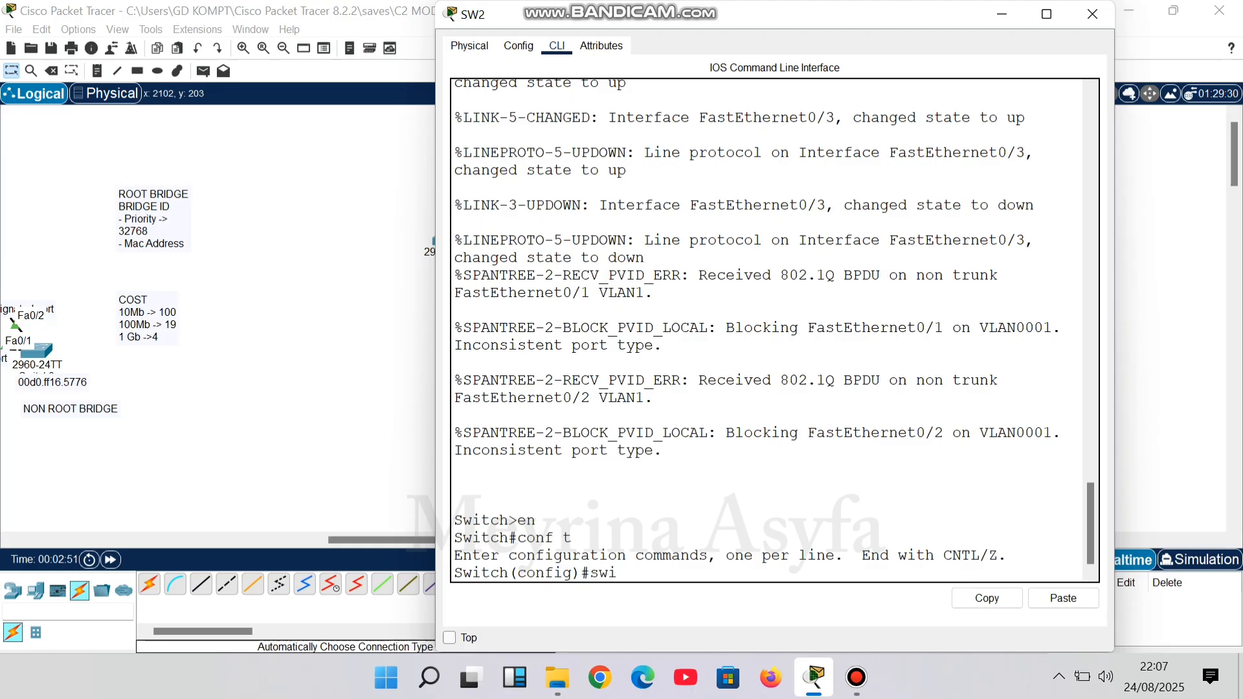
key(BackSpace)
key(BackSpace)
key(BackSpace)
key(BackSpace)
key(BackSpace)
key(BackSpace)
key(BackSpace)
Set interface range fa0/1-2 on SW2 to switchport mode trunk and close the device window.
text(int range fa0/1-2)
key(Return)
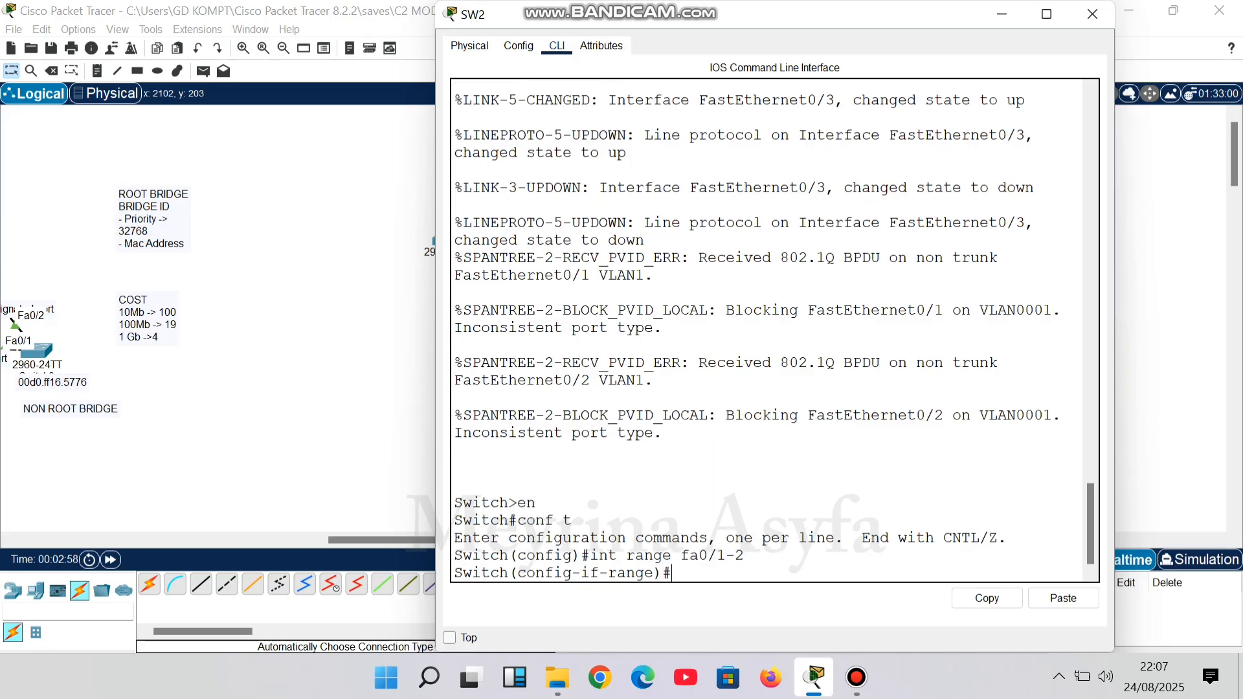
text(switchport mode trunkk)
key(Return)
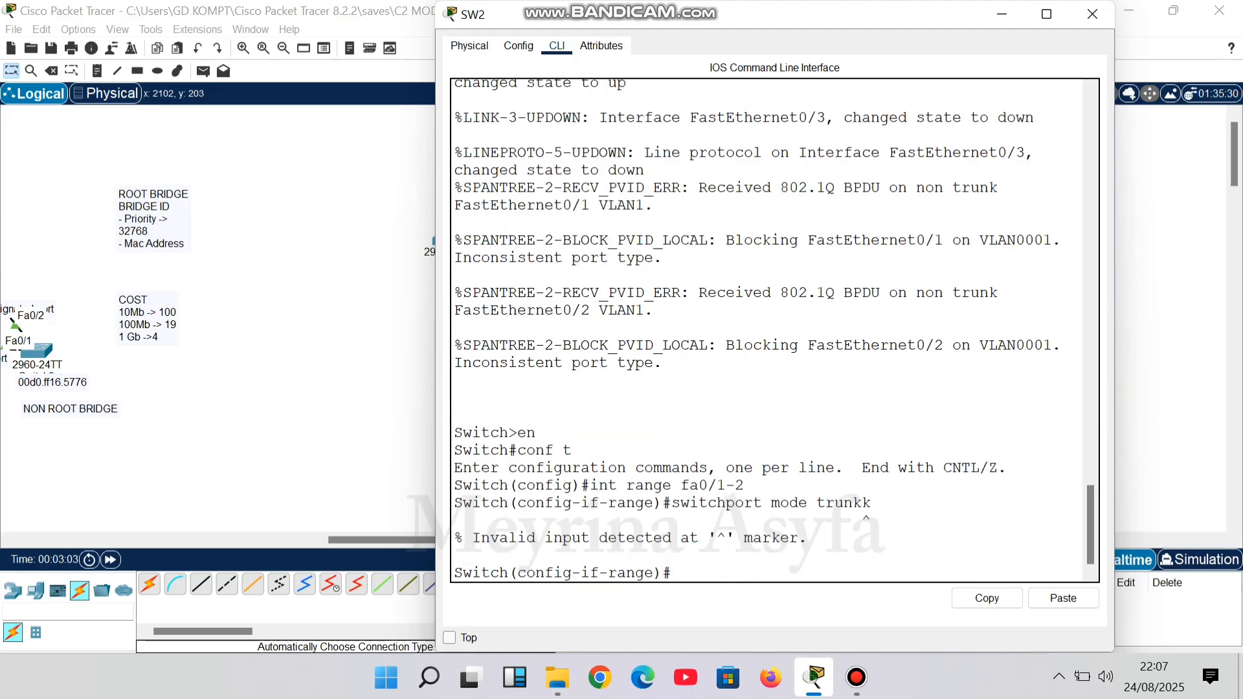
key(Up)
key(BackSpace)
key(Return)
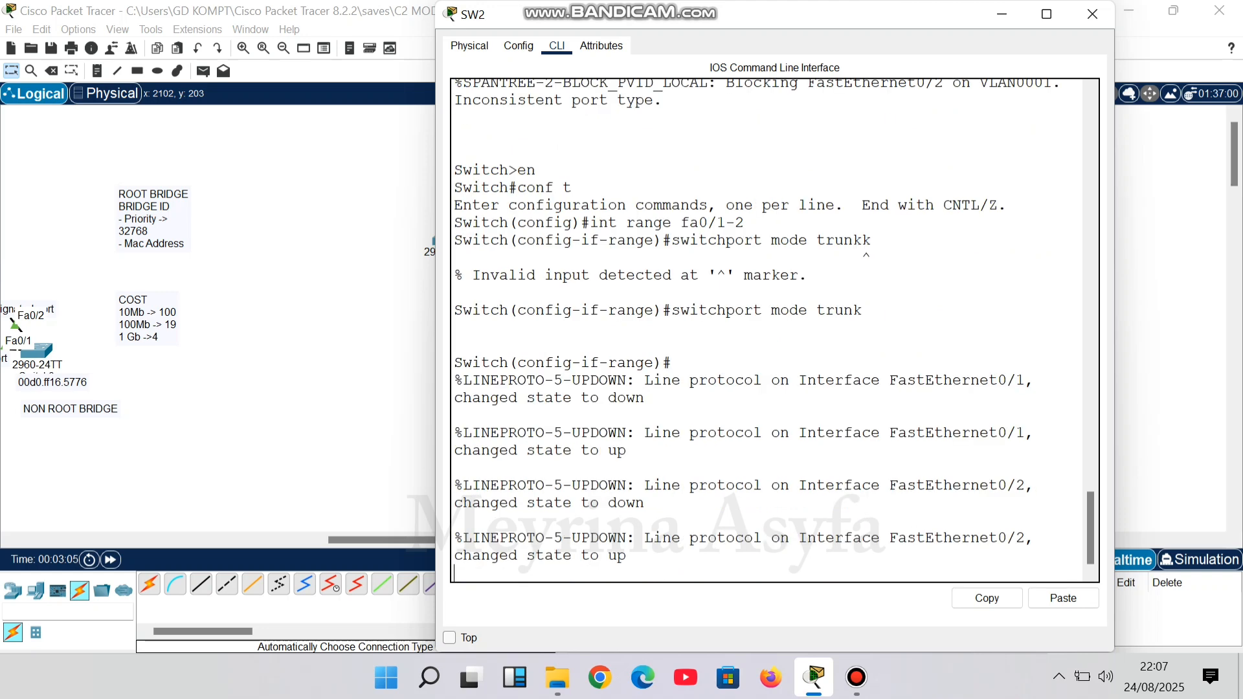
key(Return)
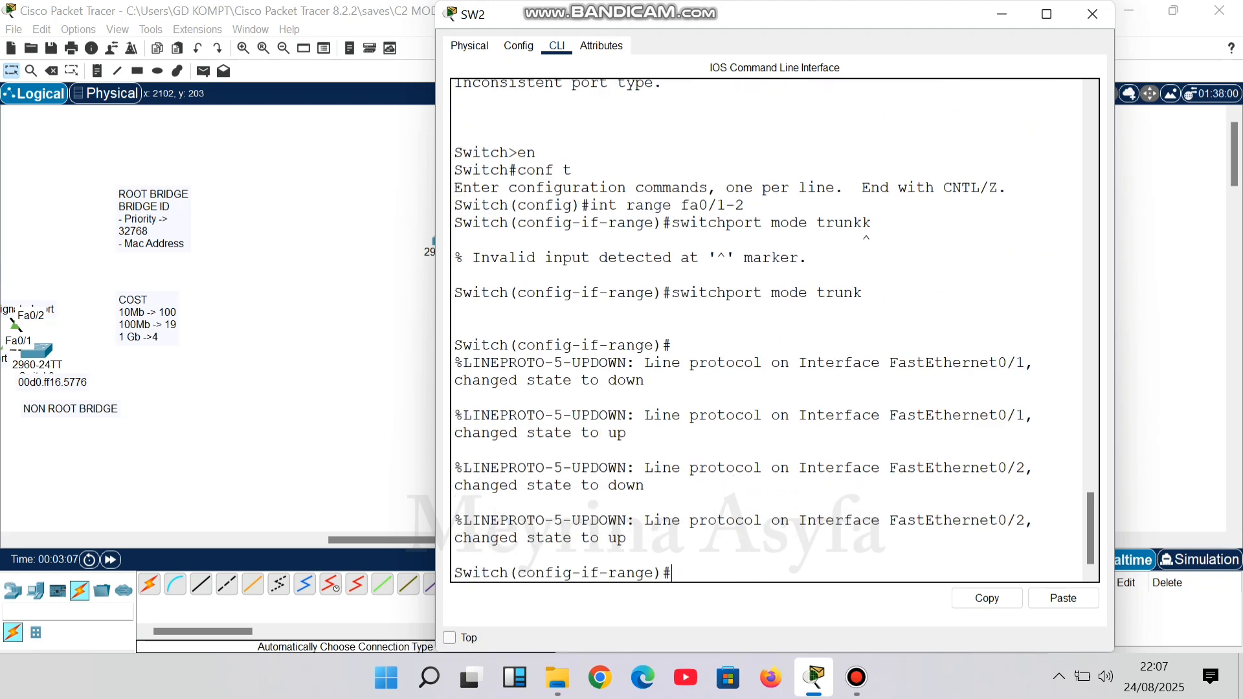
click(1093, 13)
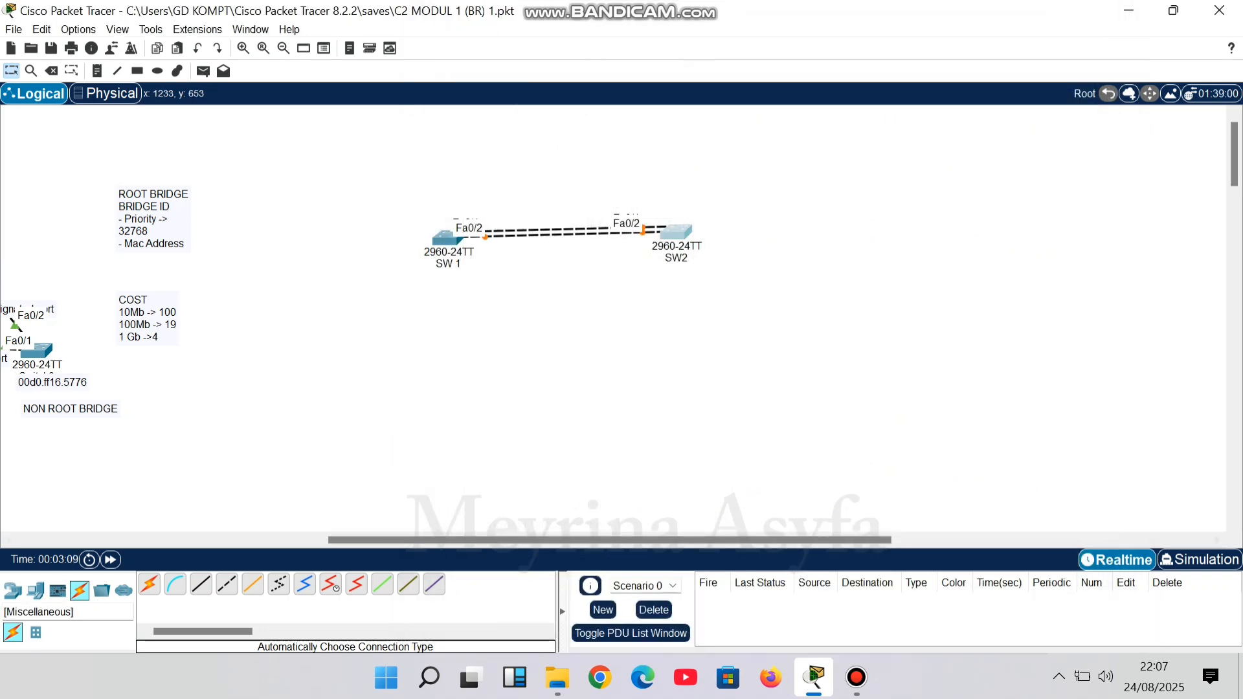
Place two PC-PT end devices, one below SW 1 and one below SW2.
click(35, 591)
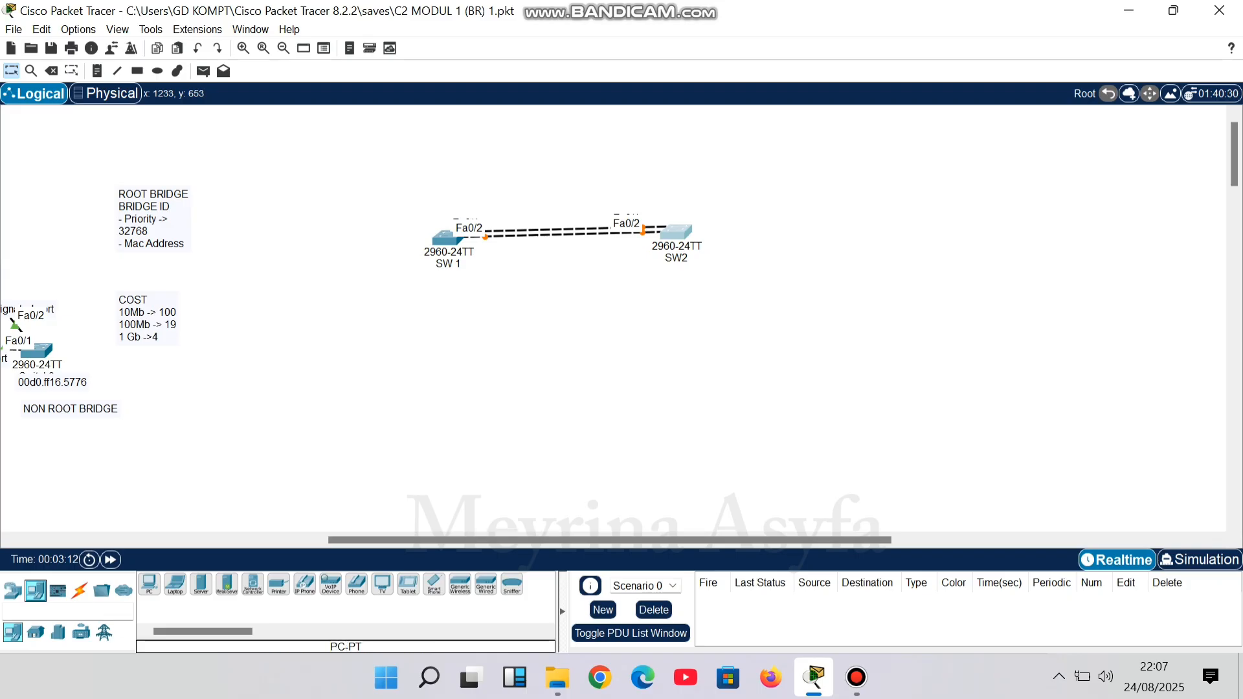
click(149, 585)
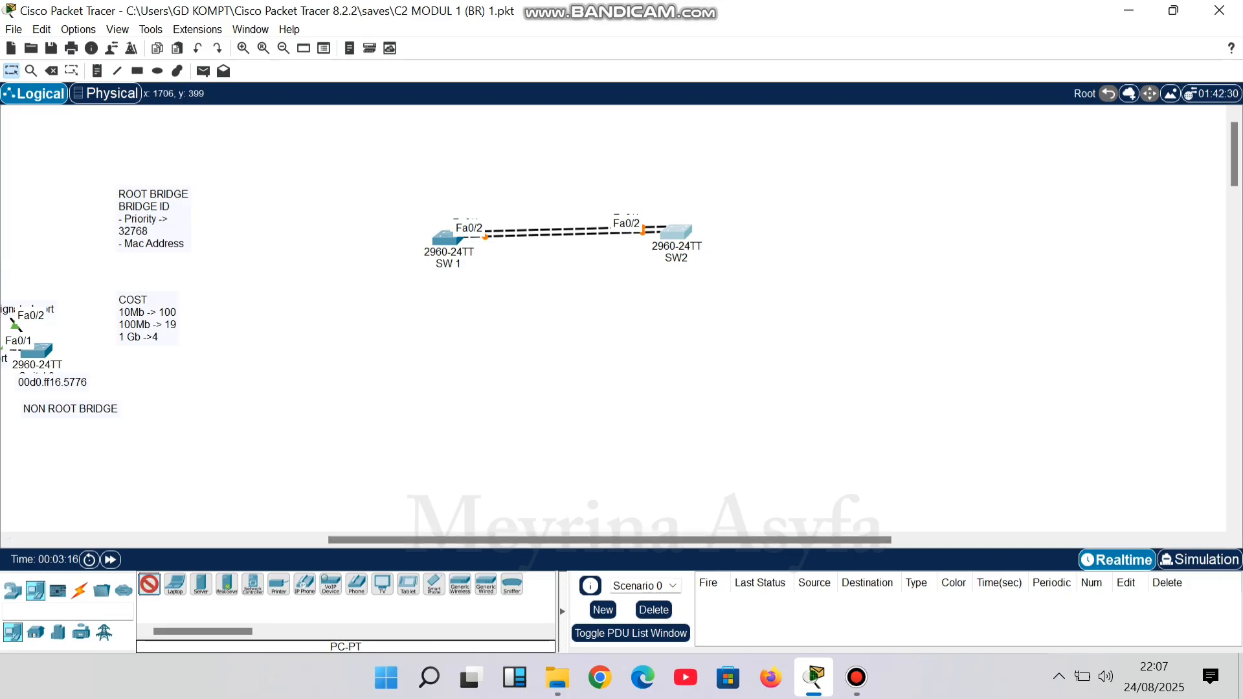
click(426, 365)
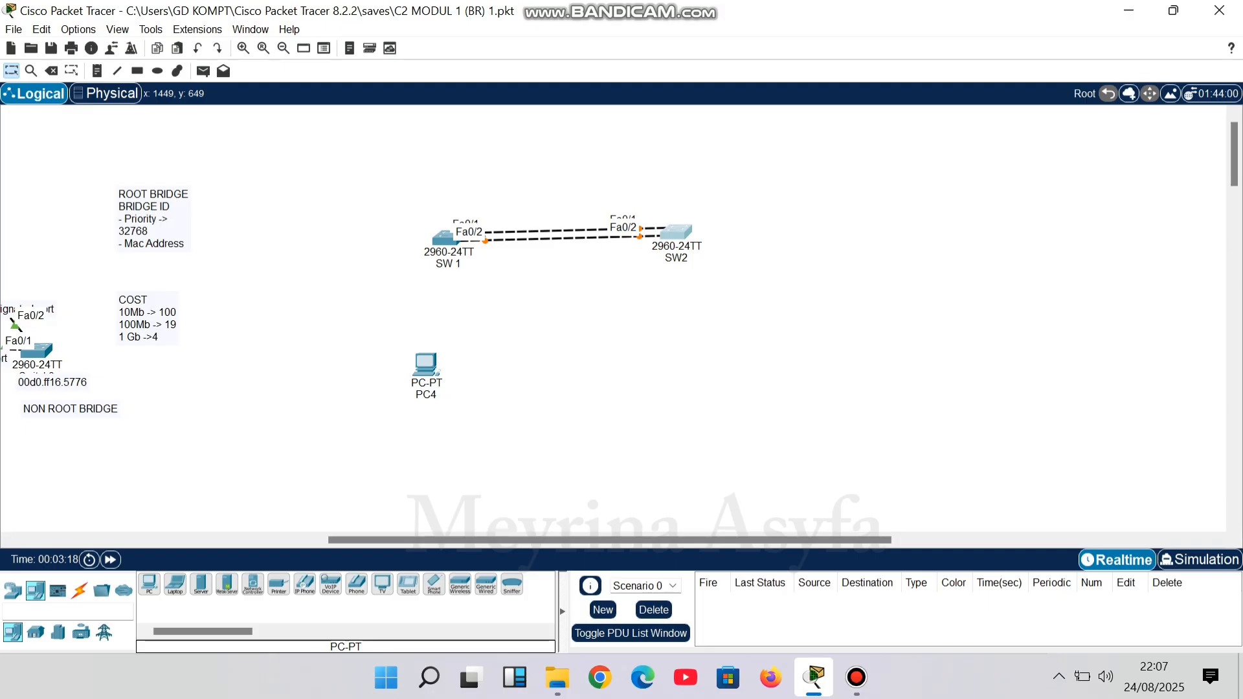
click(149, 585)
click(678, 371)
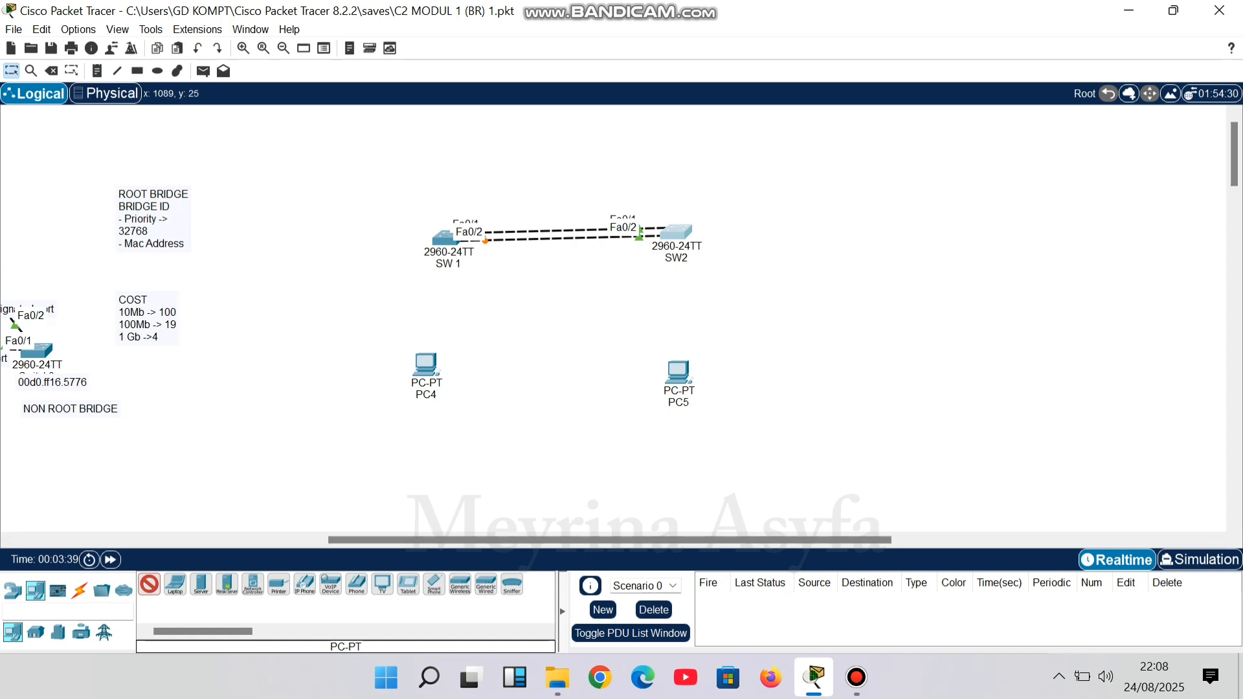
click(11, 71)
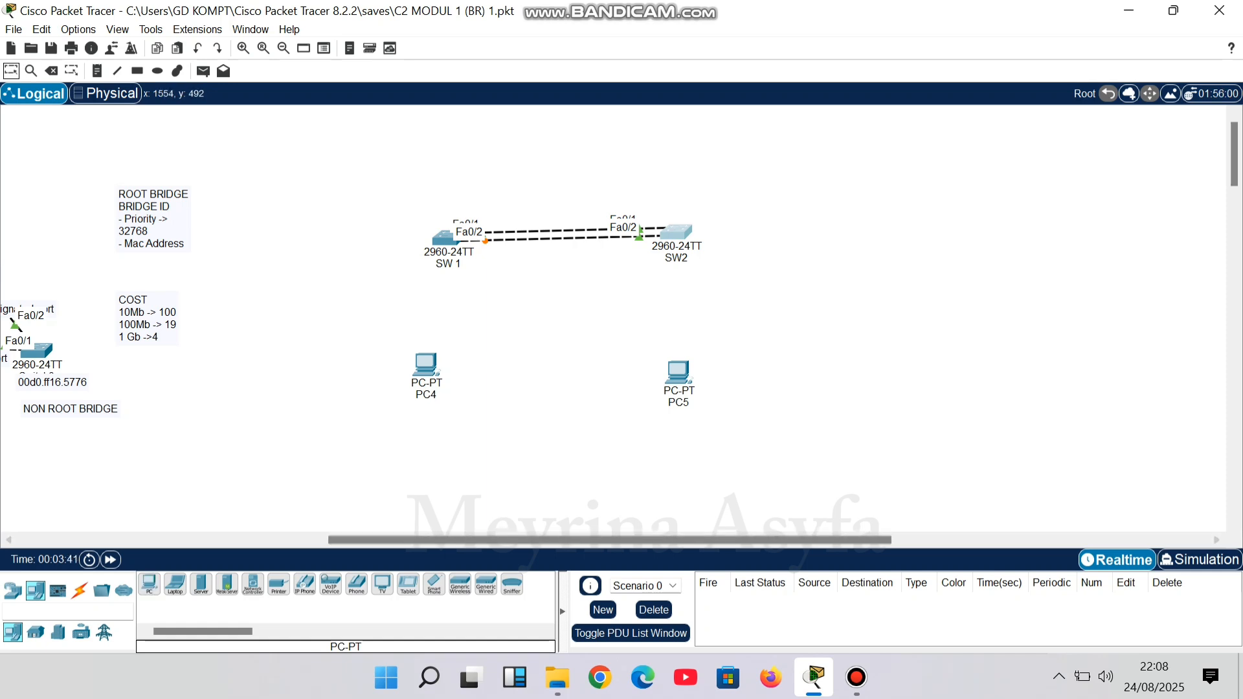
Cable SW 1 to PC4 and SW2 to PC5 with the automatic connection type, and fast-forward the simulation time.
click(80, 591)
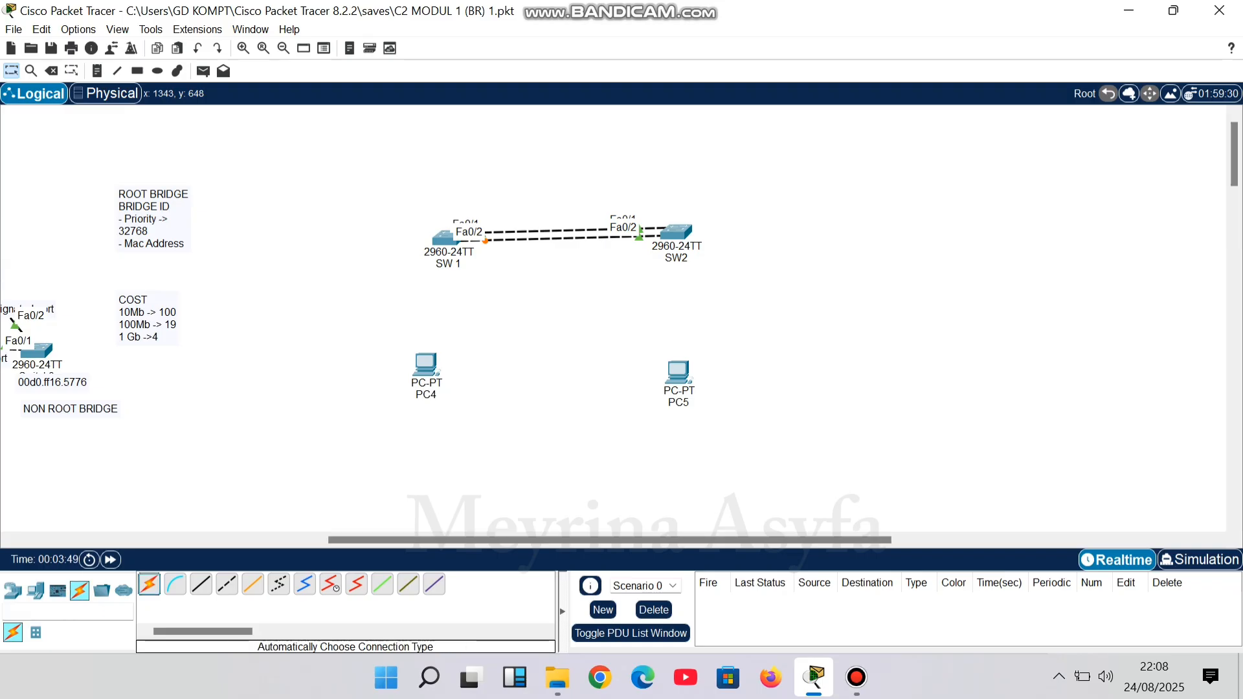
click(149, 584)
click(446, 238)
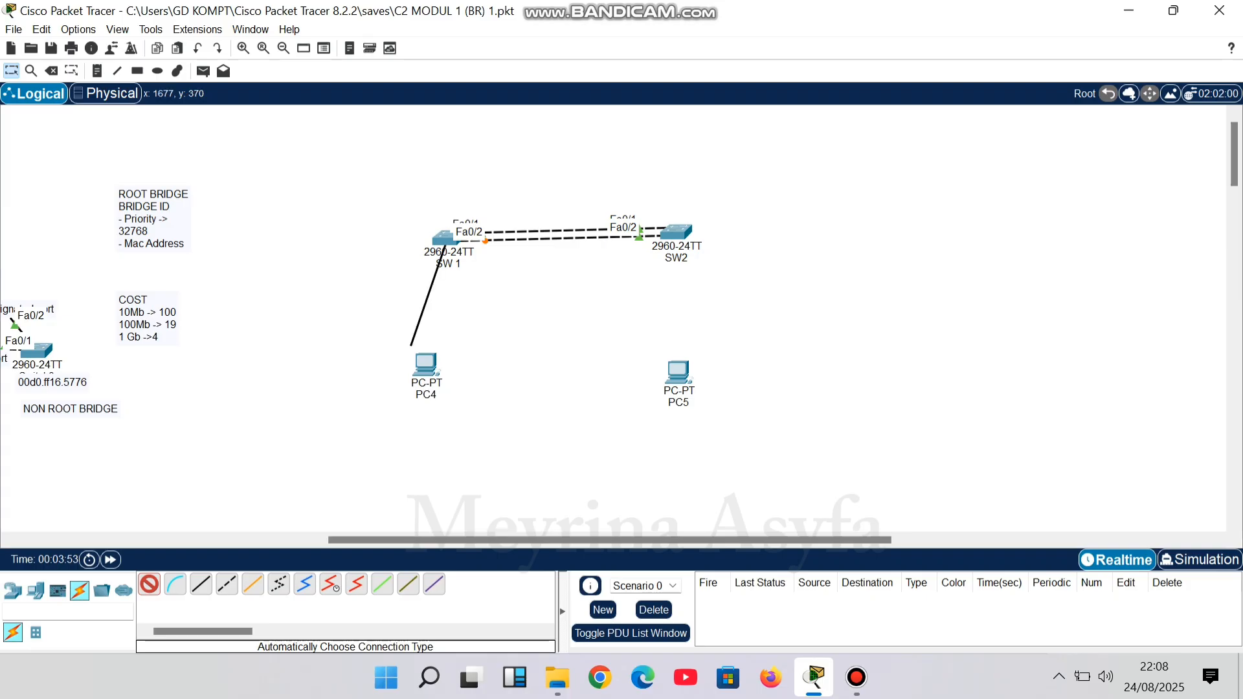
click(426, 364)
click(677, 232)
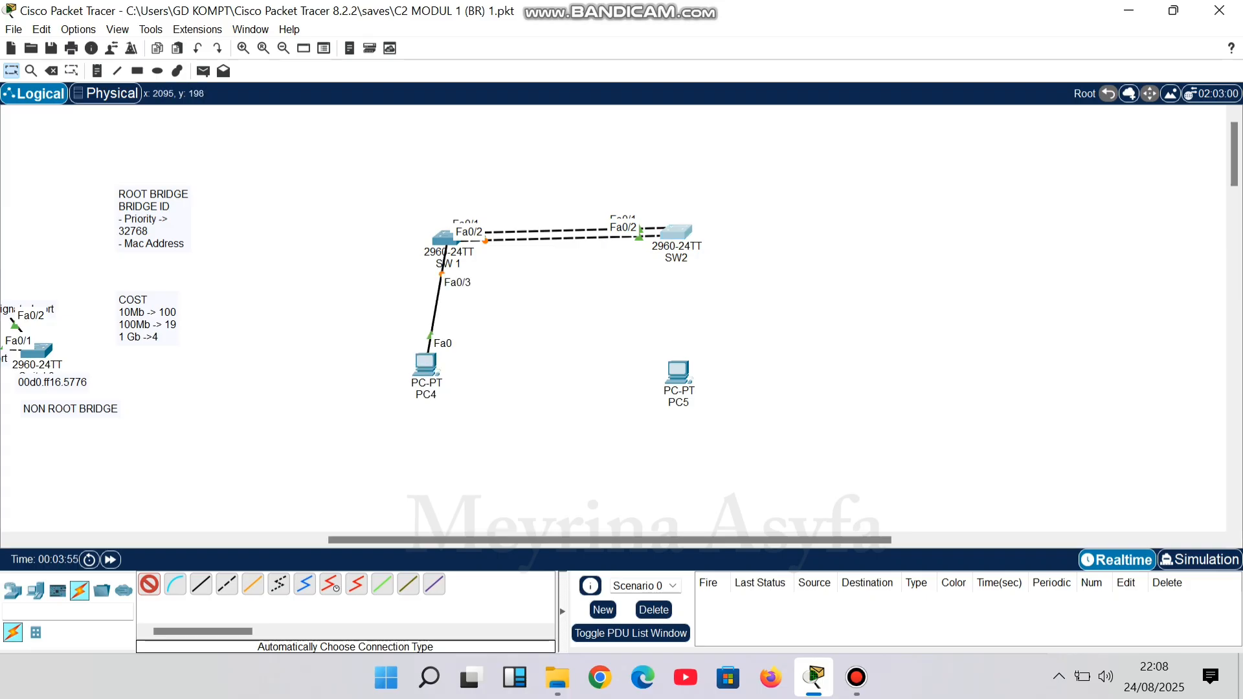
click(679, 370)
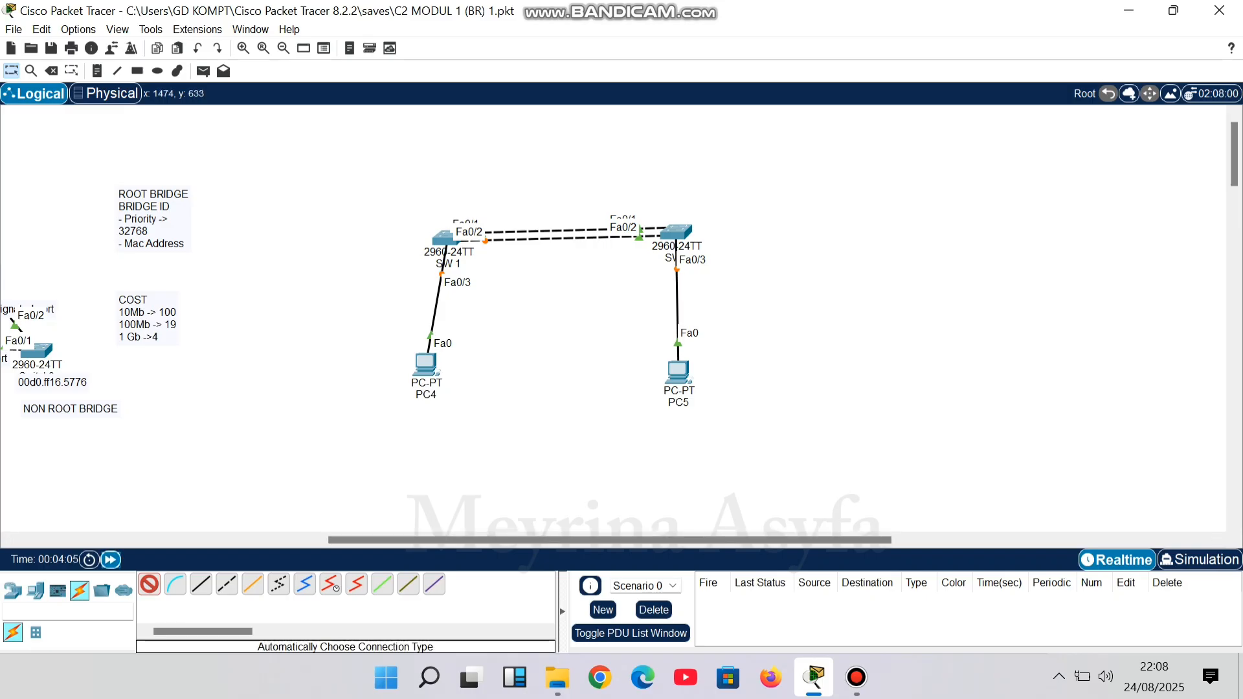
click(111, 560)
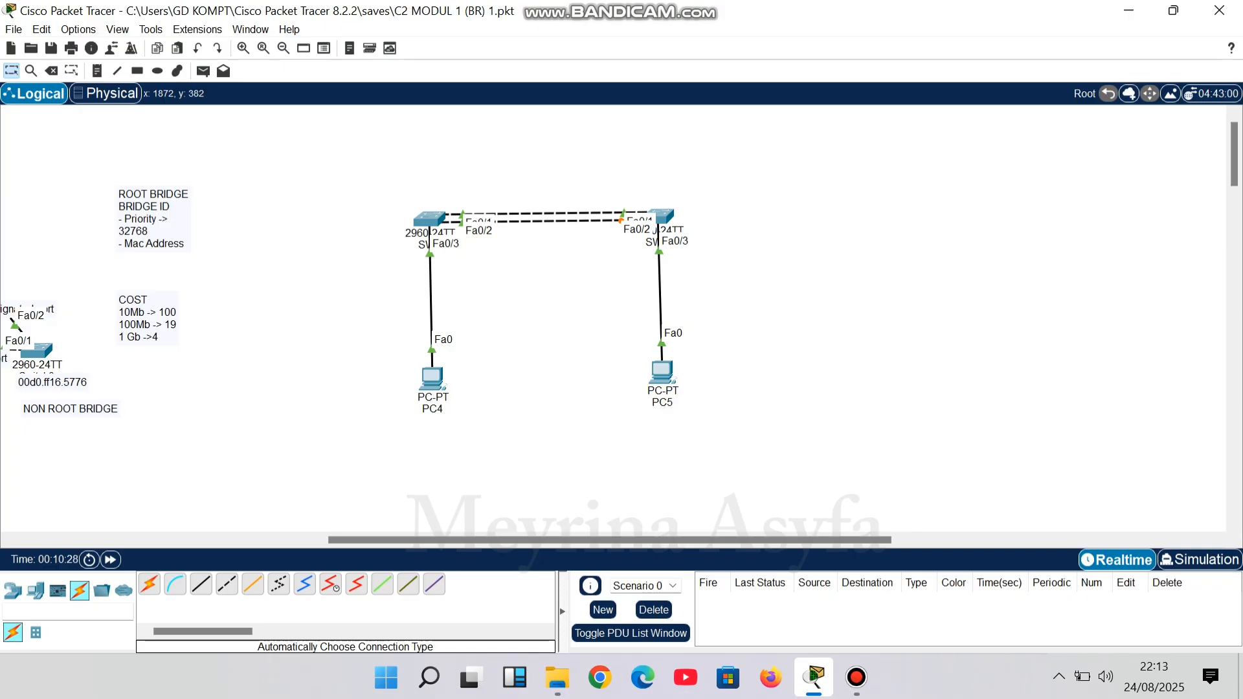
Leave the interface range mode in SW1's command line and display the VLAN 1 interface details with do show int vlan 1.
drag(555, 178, 749, 309)
click(429, 219)
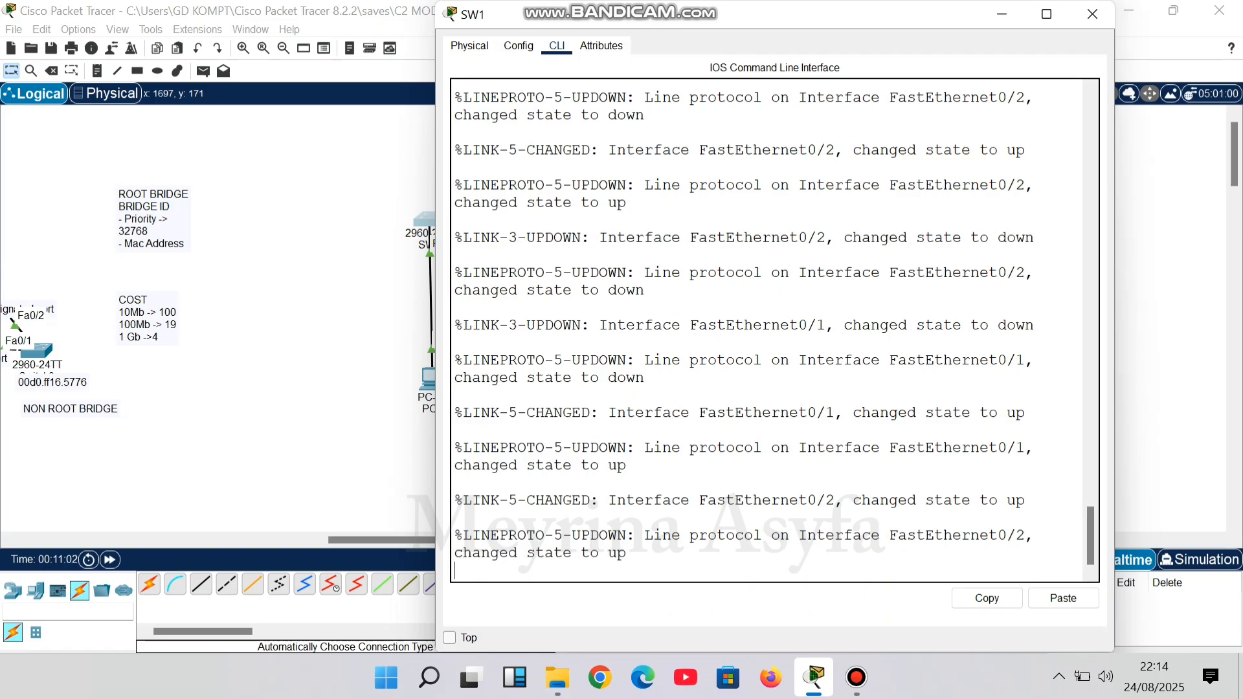
key(Return)
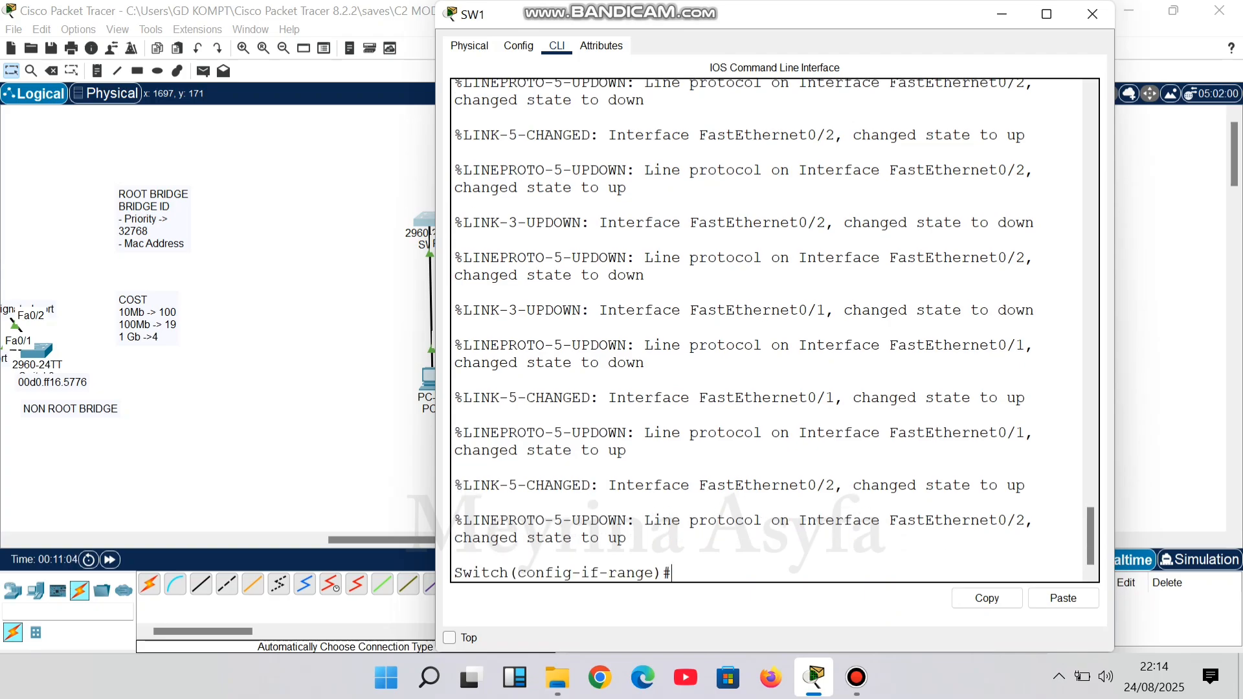
text(ex)
key(Return)
text(do)
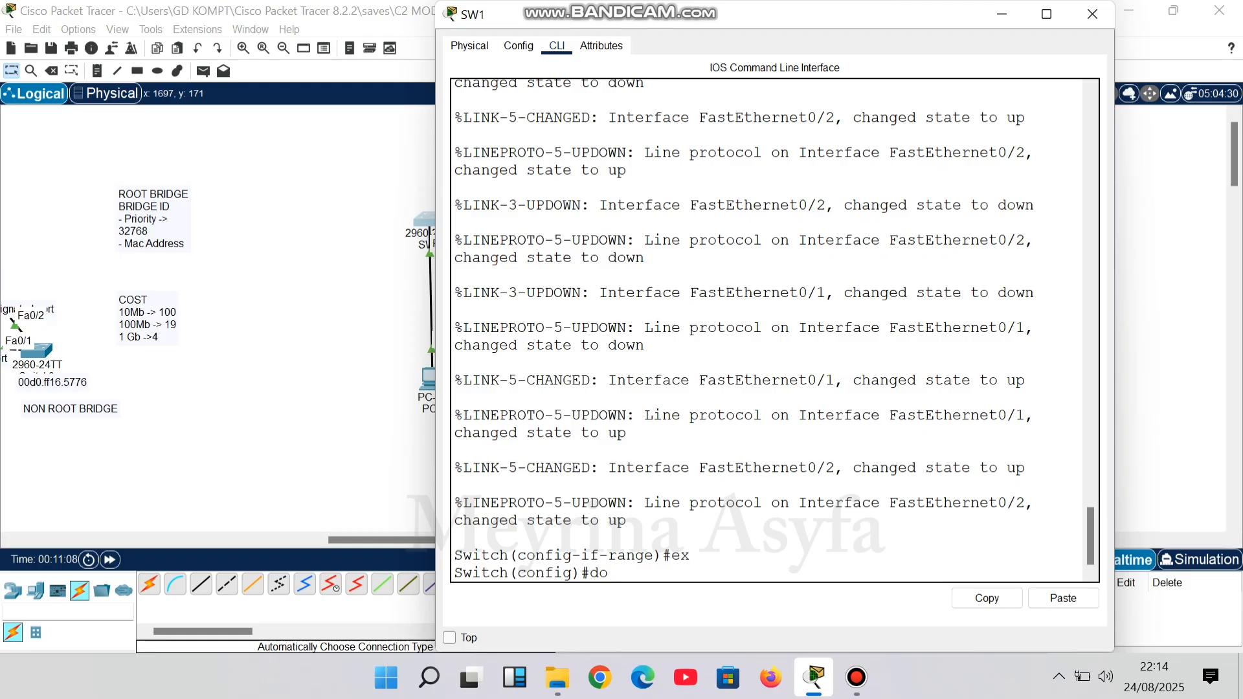
text( show int vlan 1)
key(Return)
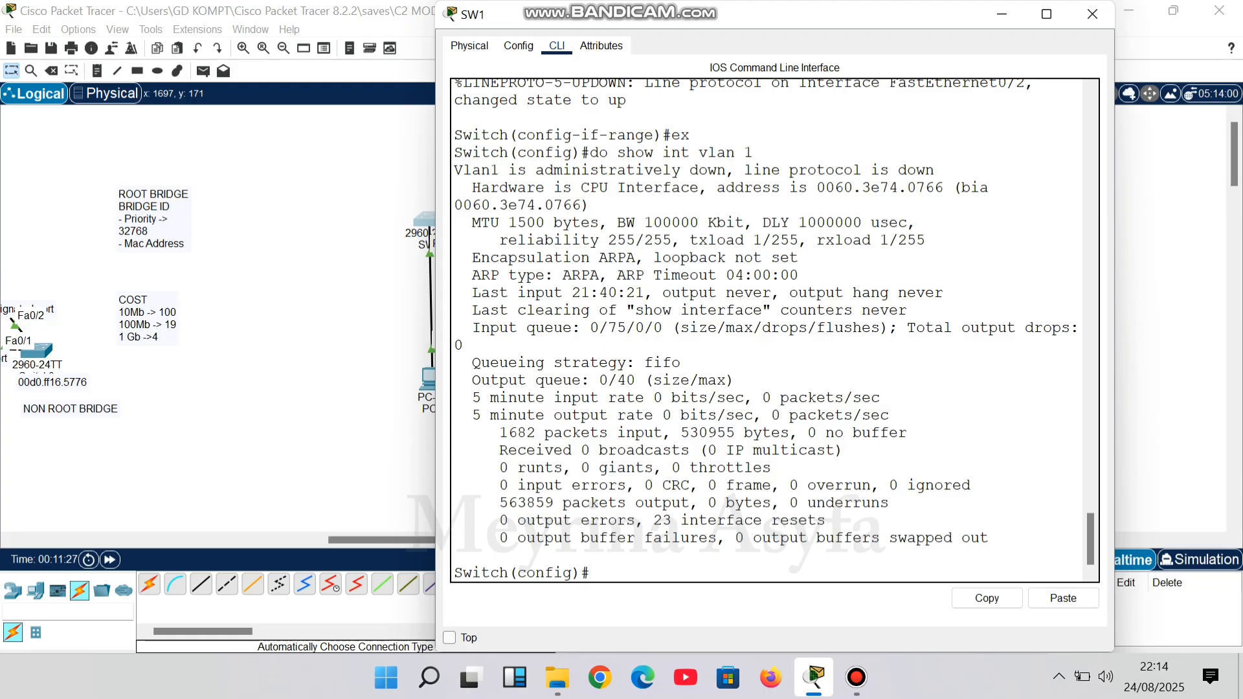
Copy SW1's hardware address 0060.3e74.0766 from the command output and close the device window.
drag(818, 187, 944, 187)
key(ctrl+c)
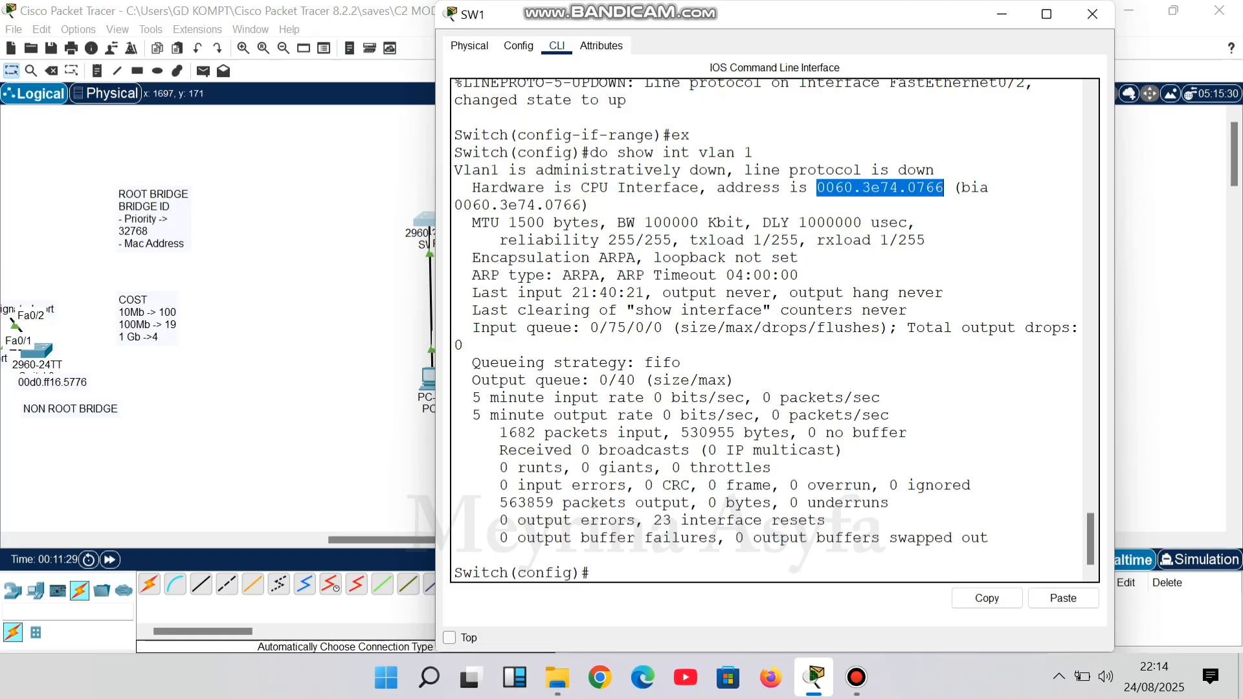
right_click(950, 187)
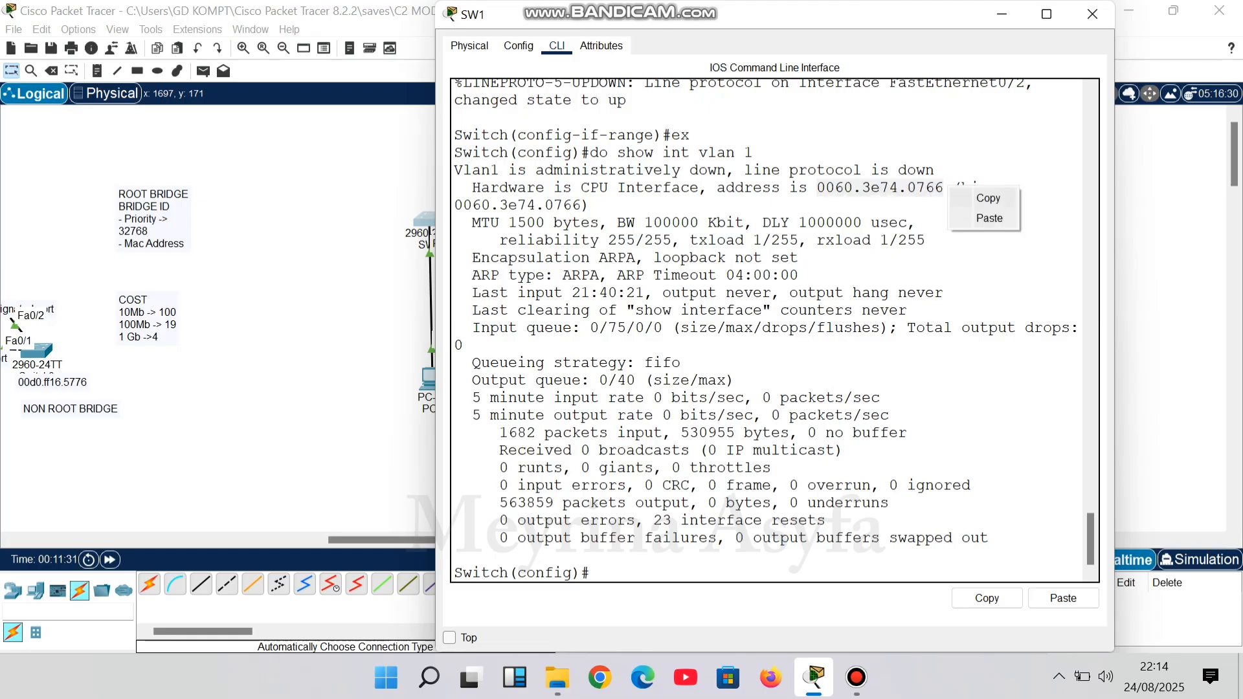
click(988, 198)
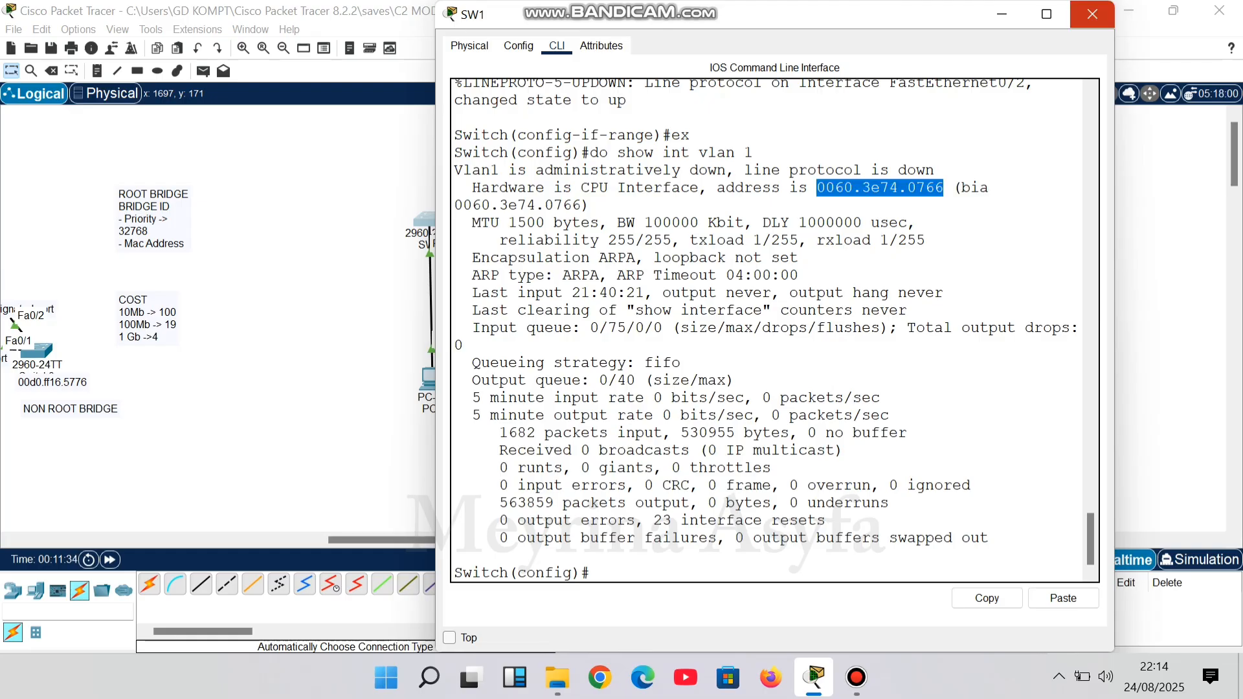
click(1092, 13)
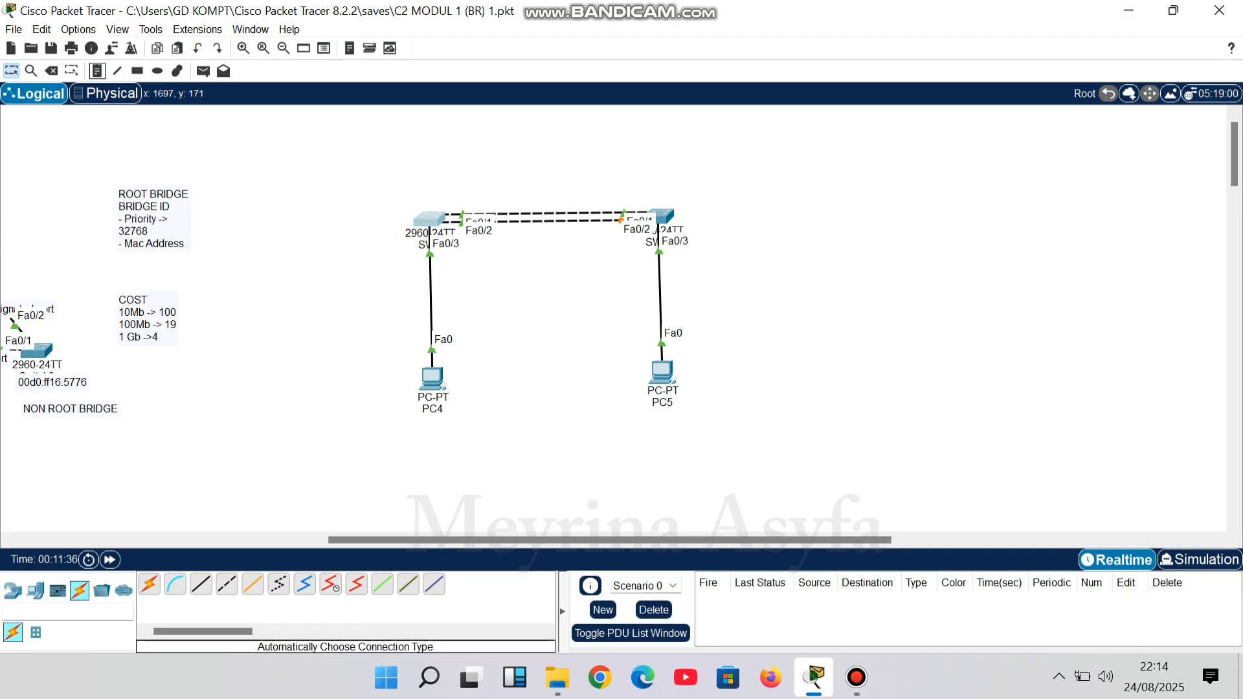
Place a note above SW1 containing the copied MAC address 0060.3e74.0766.
click(97, 70)
click(656, 193)
click(416, 193)
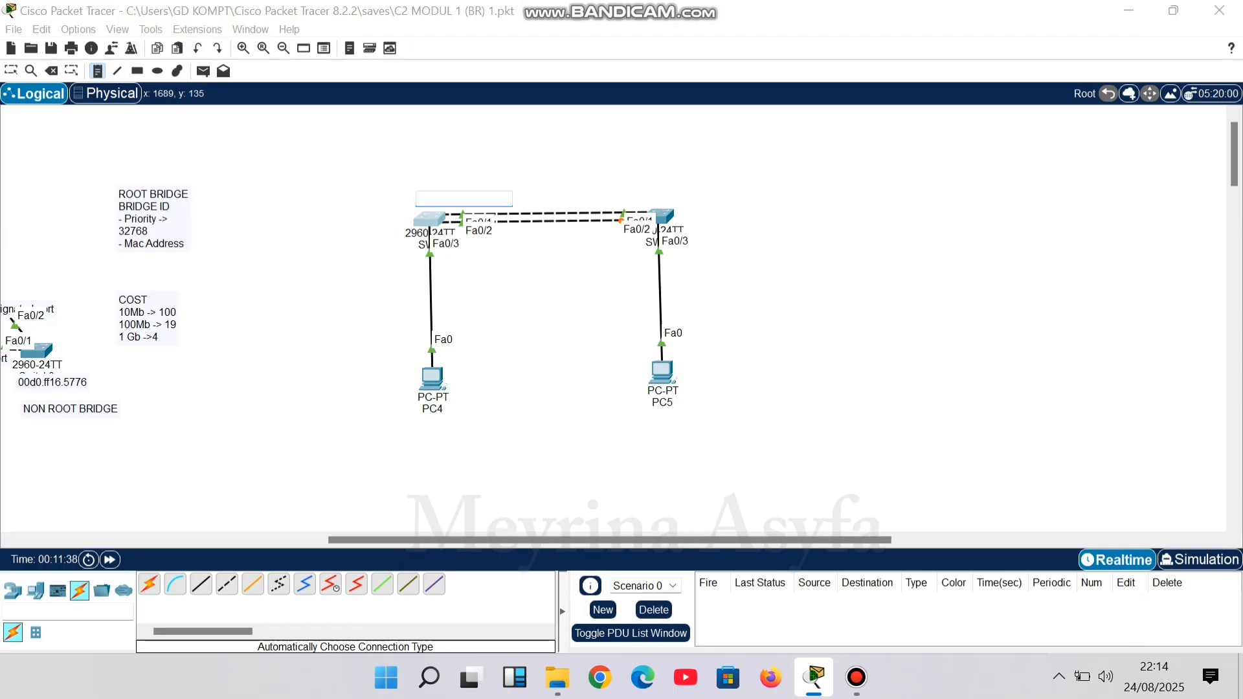
key(ctrl+v)
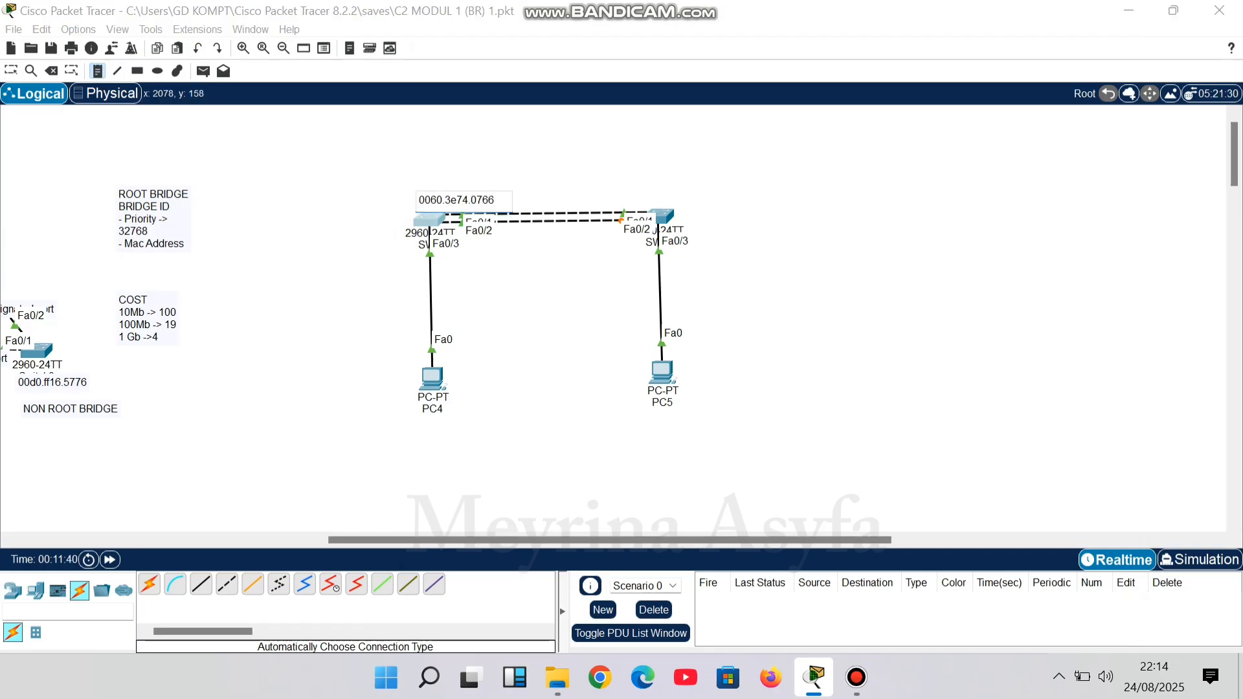
click(665, 218)
click(11, 71)
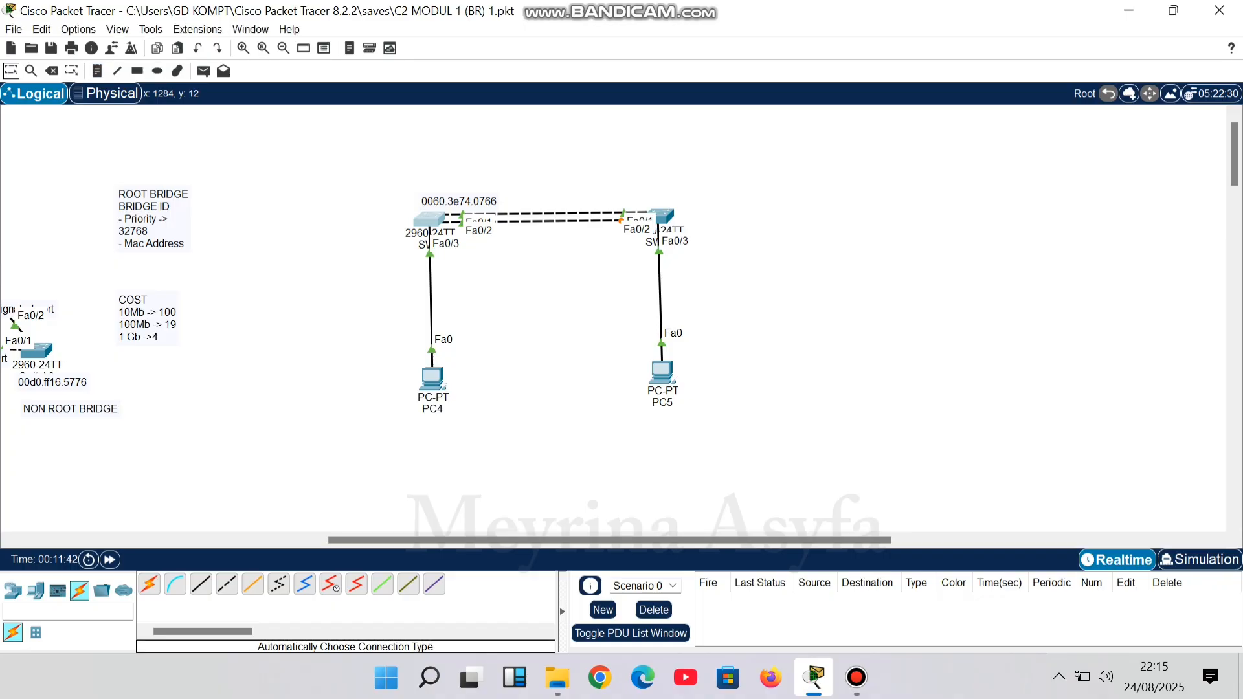
Display SW 2's VLAN 1 interface details in its command line with do show int vlan 1.
click(661, 216)
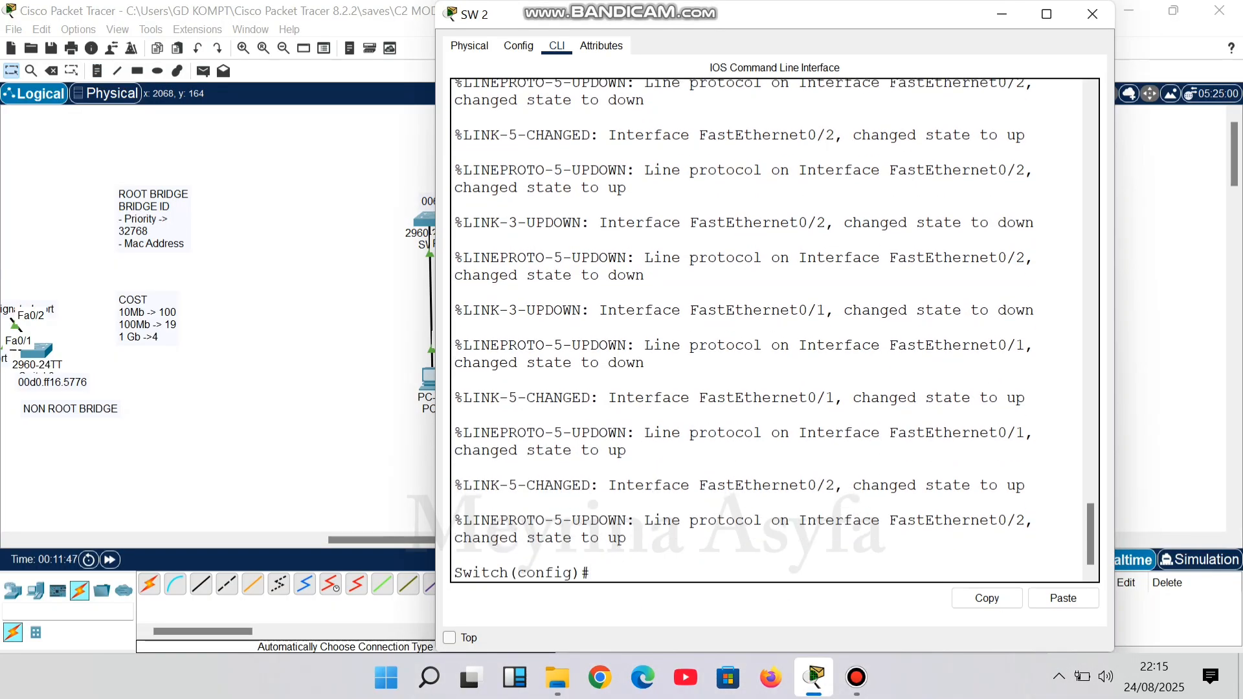
text(do show int vlan 1)
key(Return)
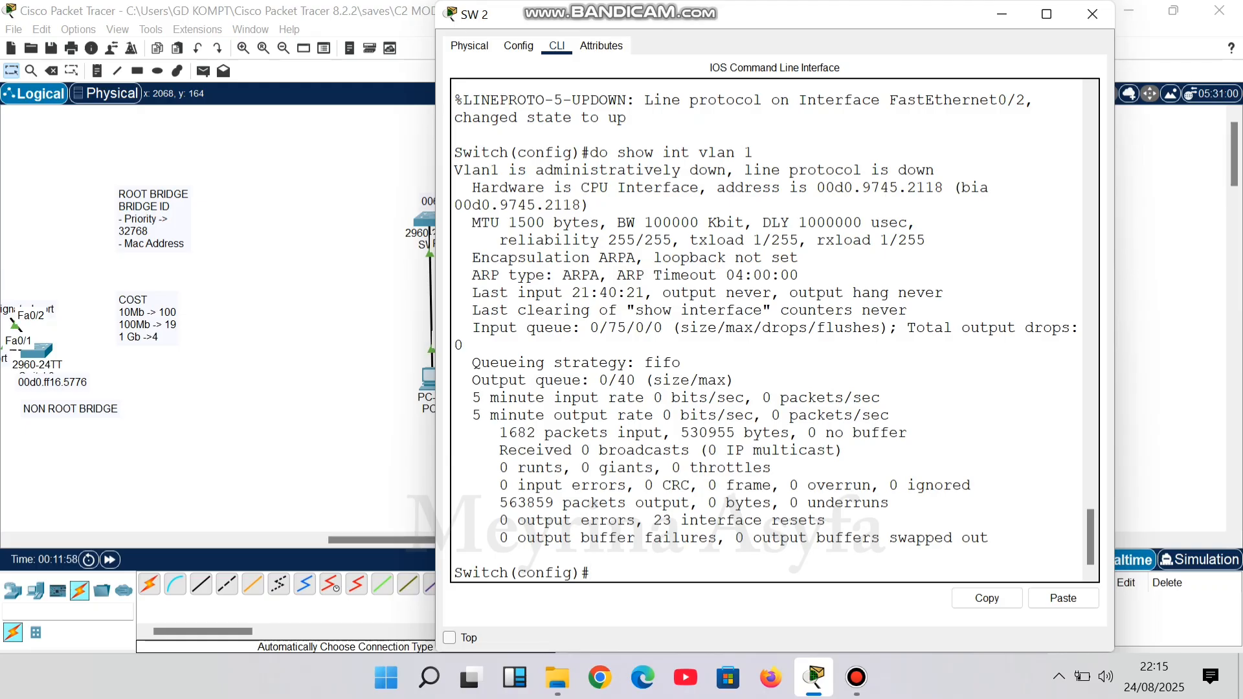
Copy SW 2's hardware address 00d0.9745.2118 from the command output and close the device window.
drag(817, 187, 944, 188)
key(ctrl+c)
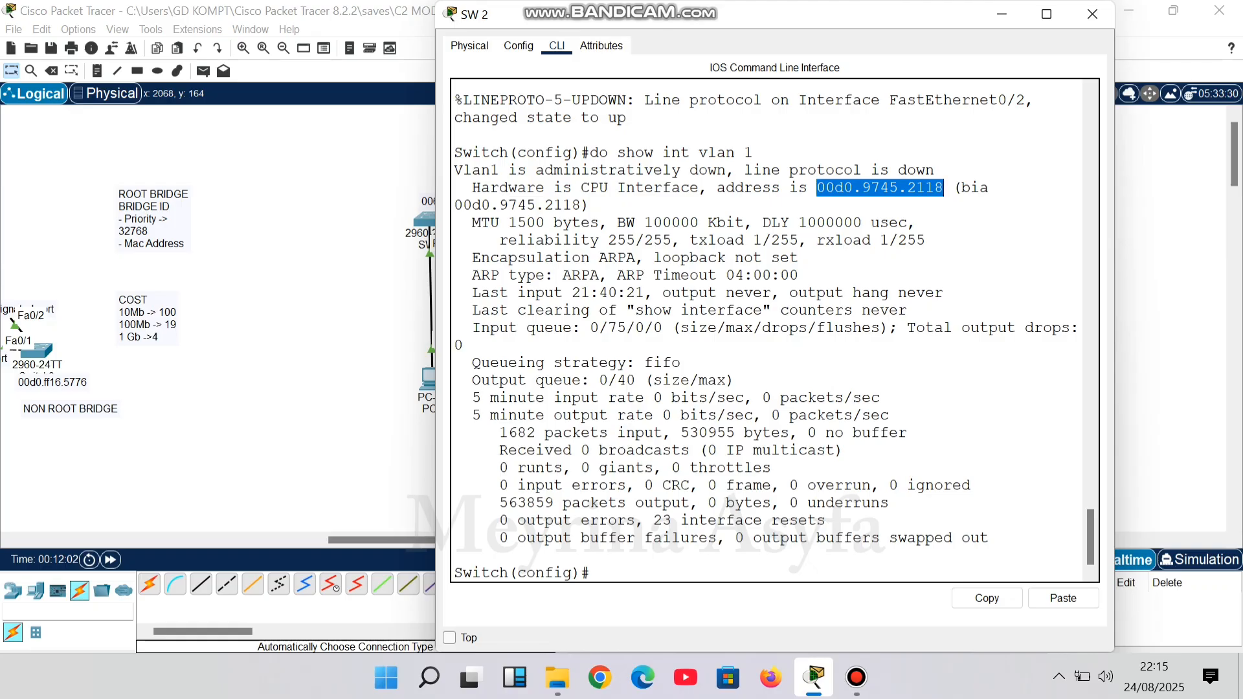
right_click(941, 194)
click(968, 204)
click(1092, 13)
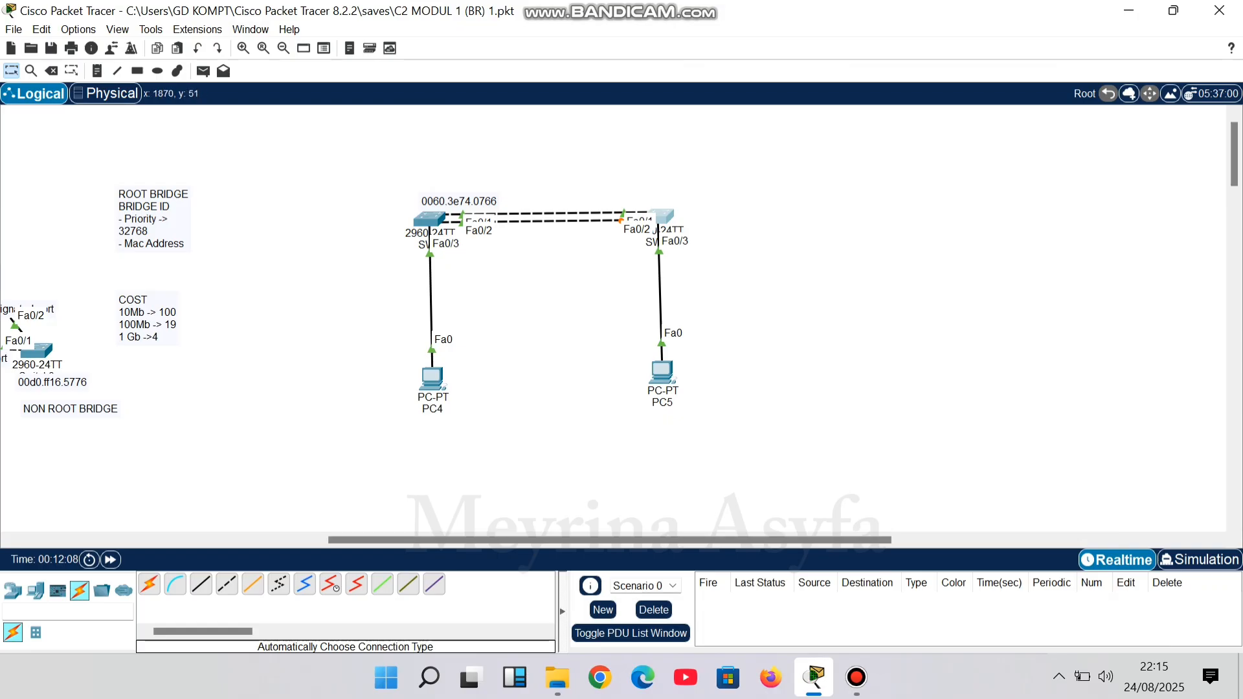
Place a note with the copied MAC address 00d0.9745.2118 above SW 2 and shift it slightly toward the switch.
click(98, 70)
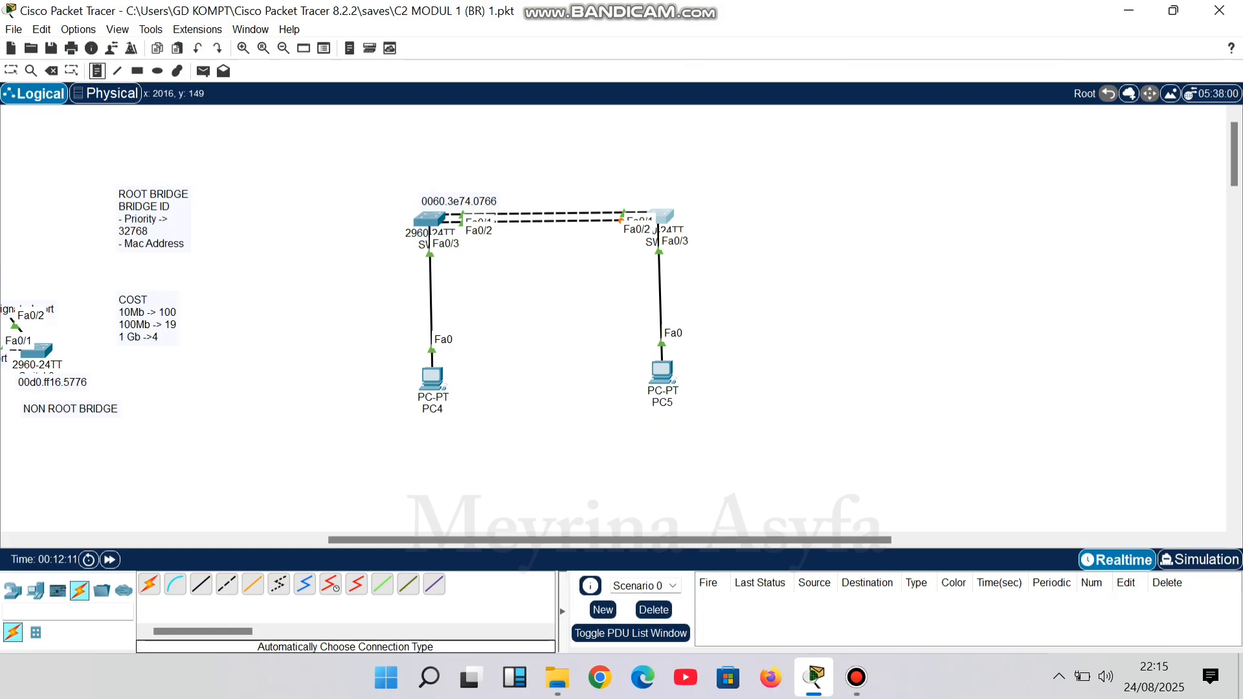
click(641, 195)
key(ctrl+v)
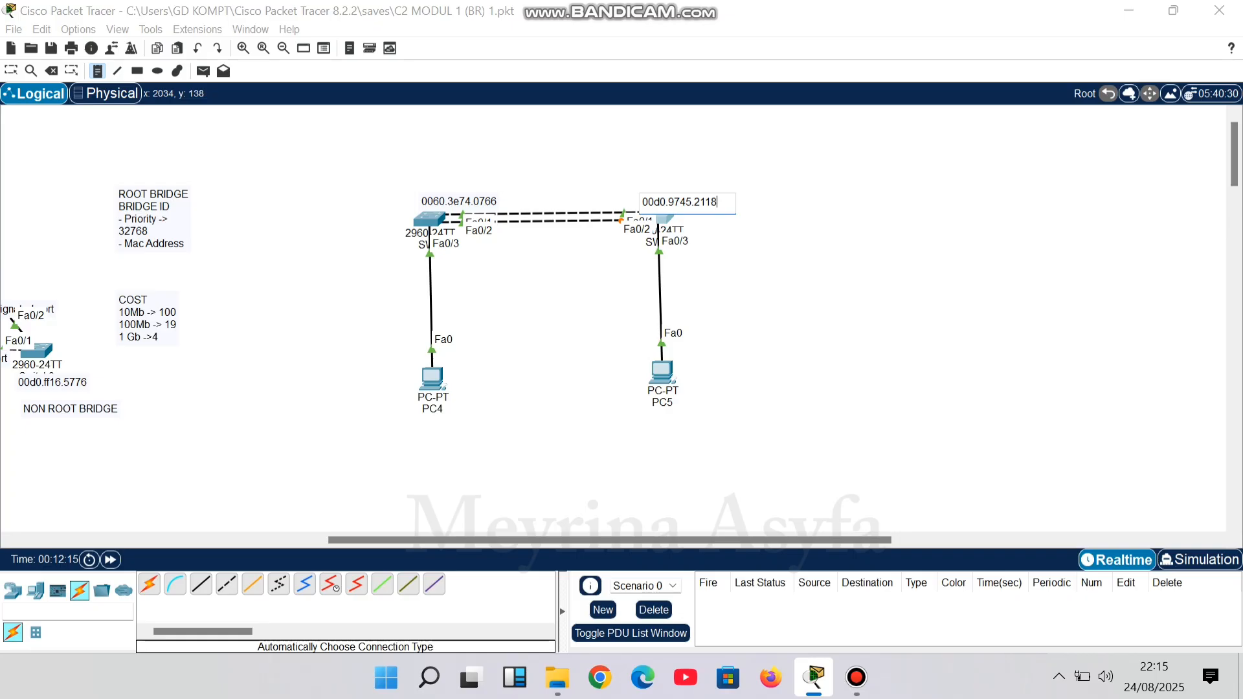
click(11, 71)
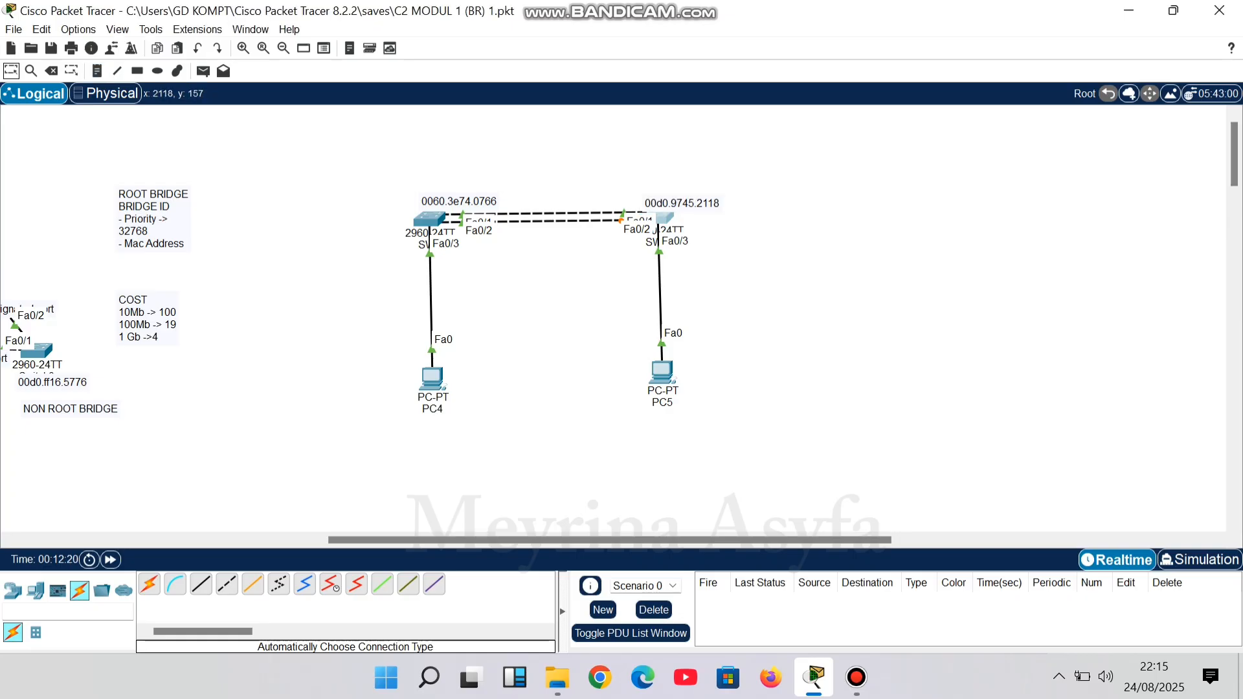
drag(687, 207, 669, 204)
click(893, 352)
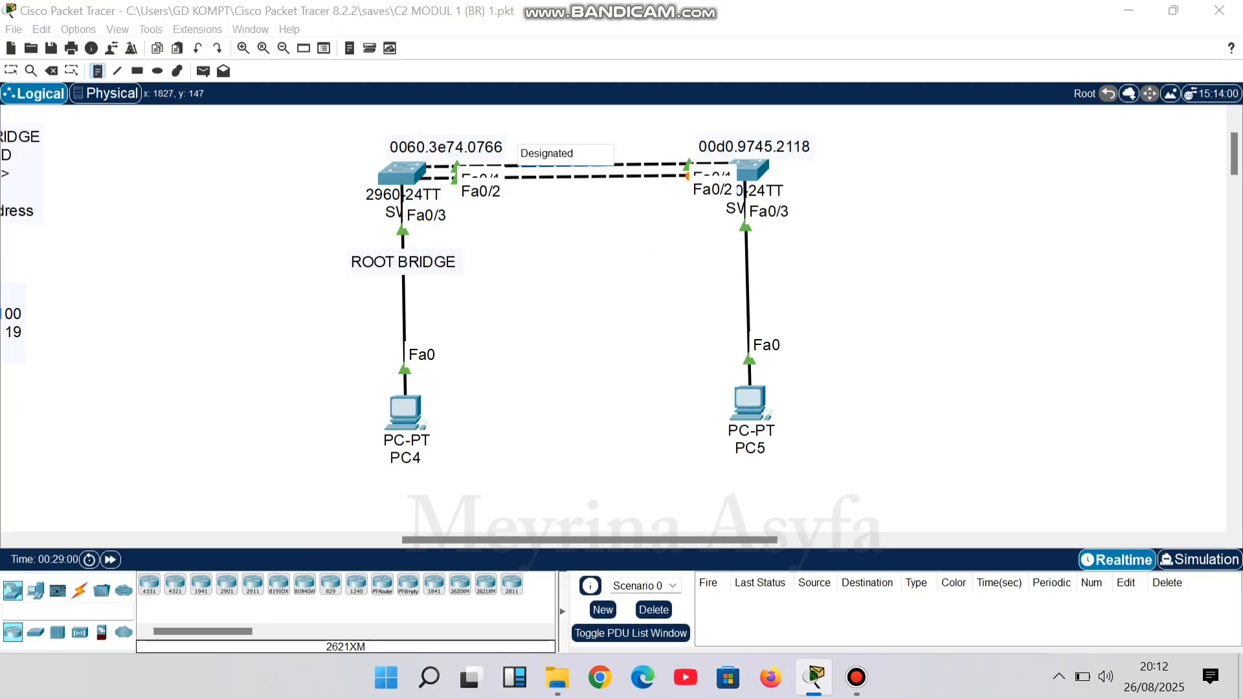
Complete the note above the switch links as "Designated port" and add a "designated port" note below the links.
text(pory)
key(BackSpace)
click(529, 203)
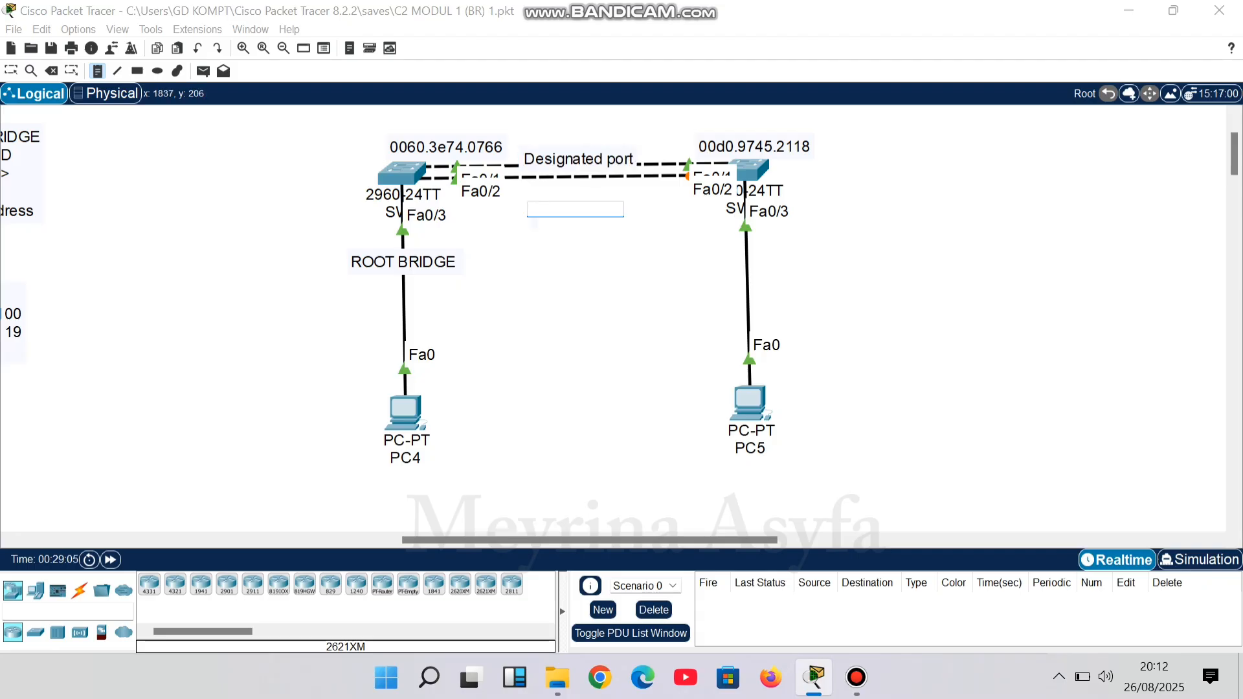
text(desig)
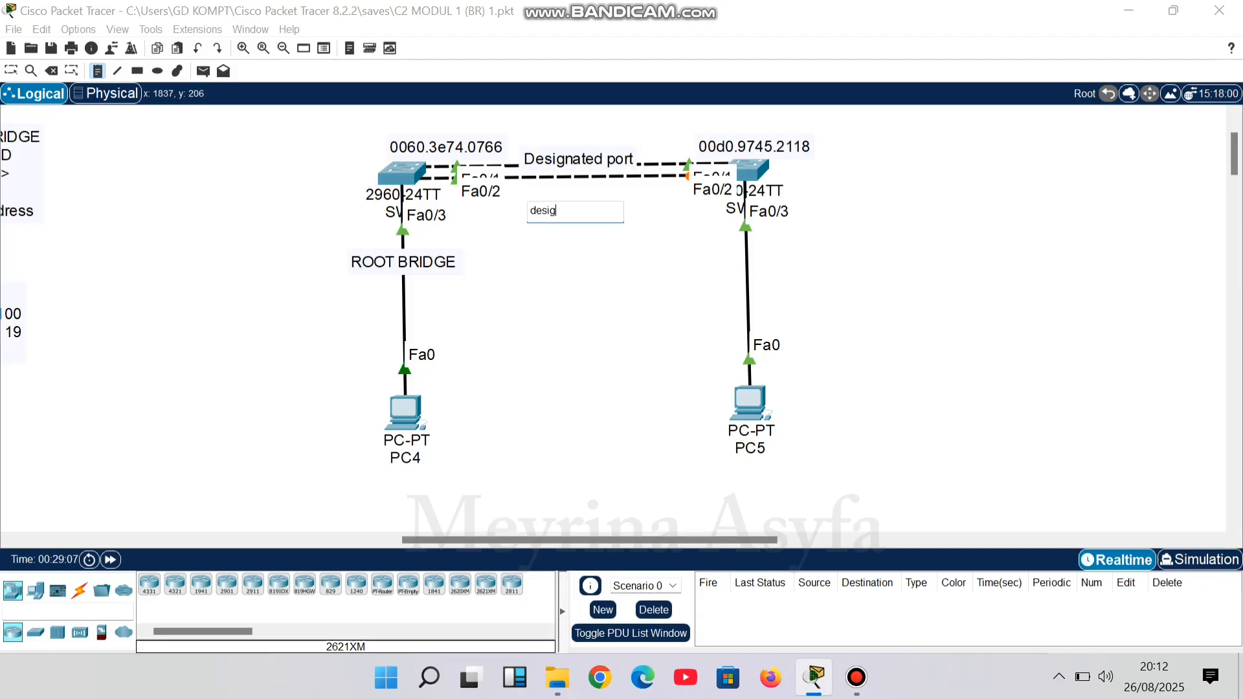
text(nated port)
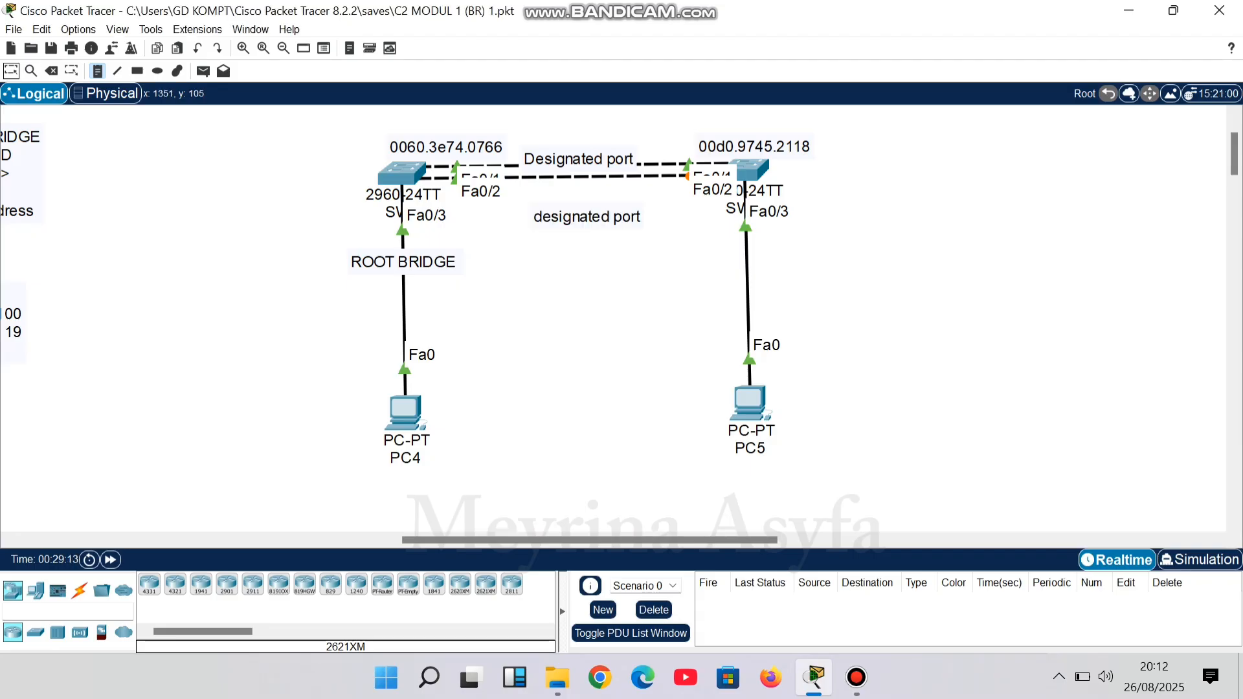
Move the upper "Designated port" note clear of the links and the lower "designated port" note next to SW1's Fa0/2 port.
click(11, 71)
mouse_move(578, 159)
mouse_down()
mouse_move(554, 136)
mouse_move(566, 143)
mouse_up()
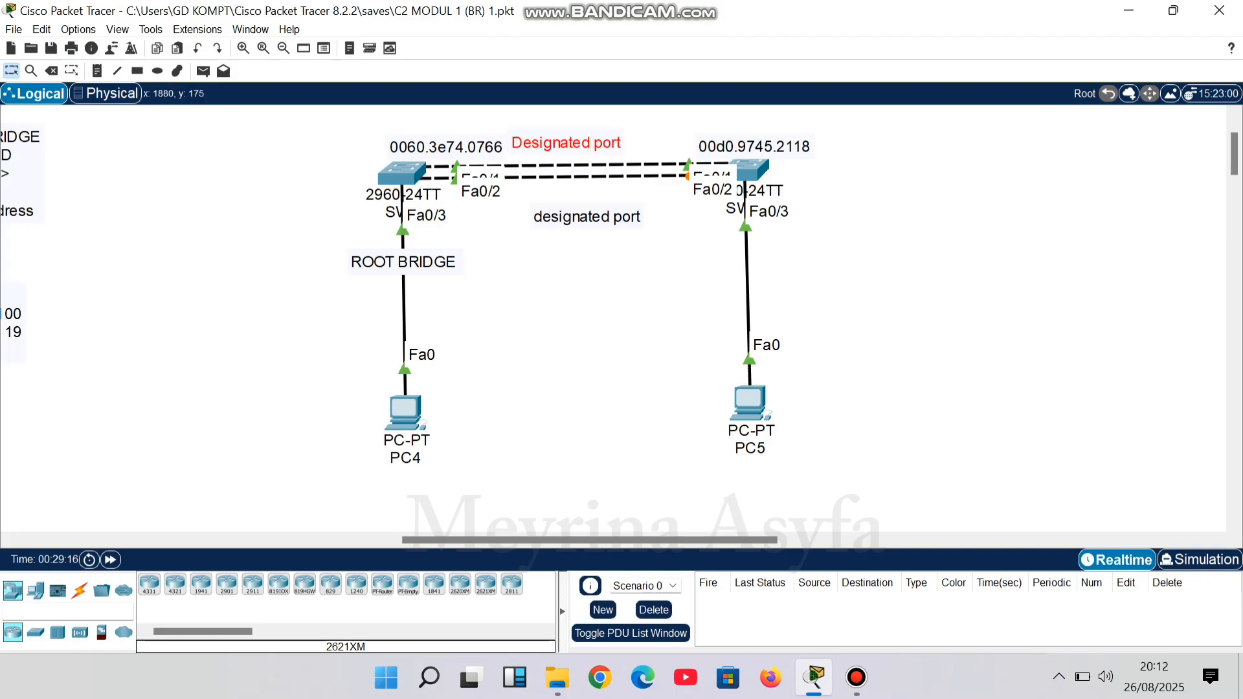
drag(587, 216, 519, 213)
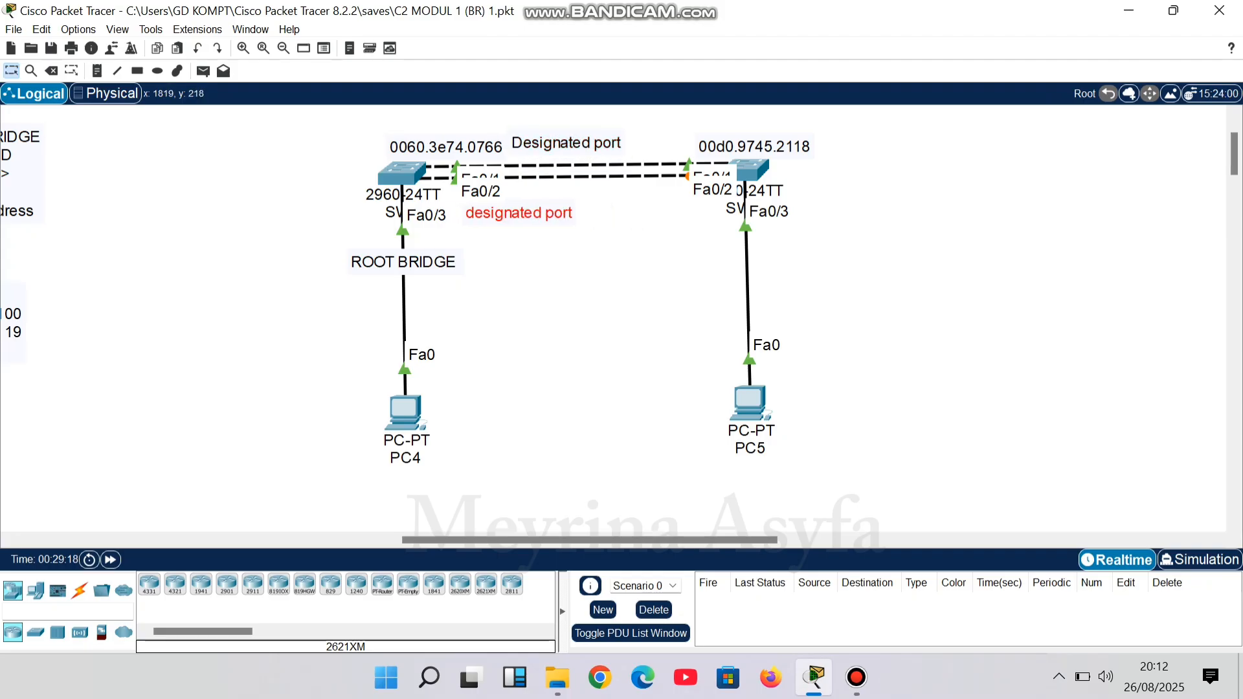
click(520, 285)
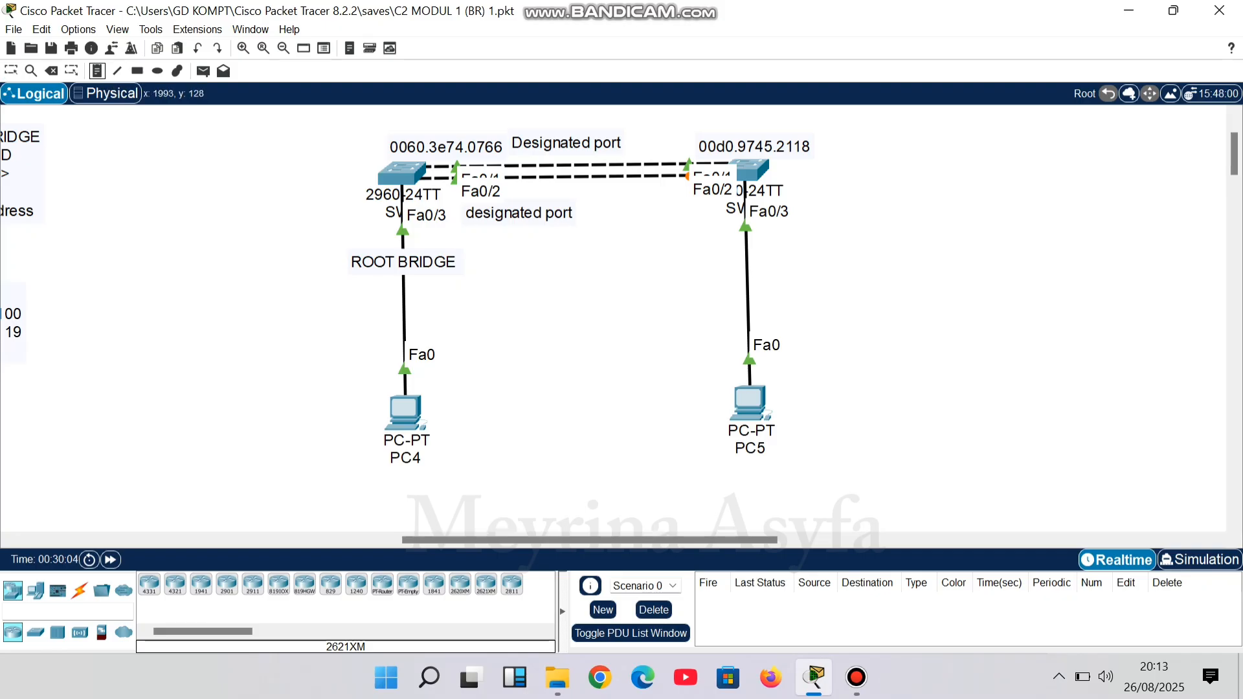
Add a "Root port" note above SW 2's Fa0/1 link end.
click(679, 126)
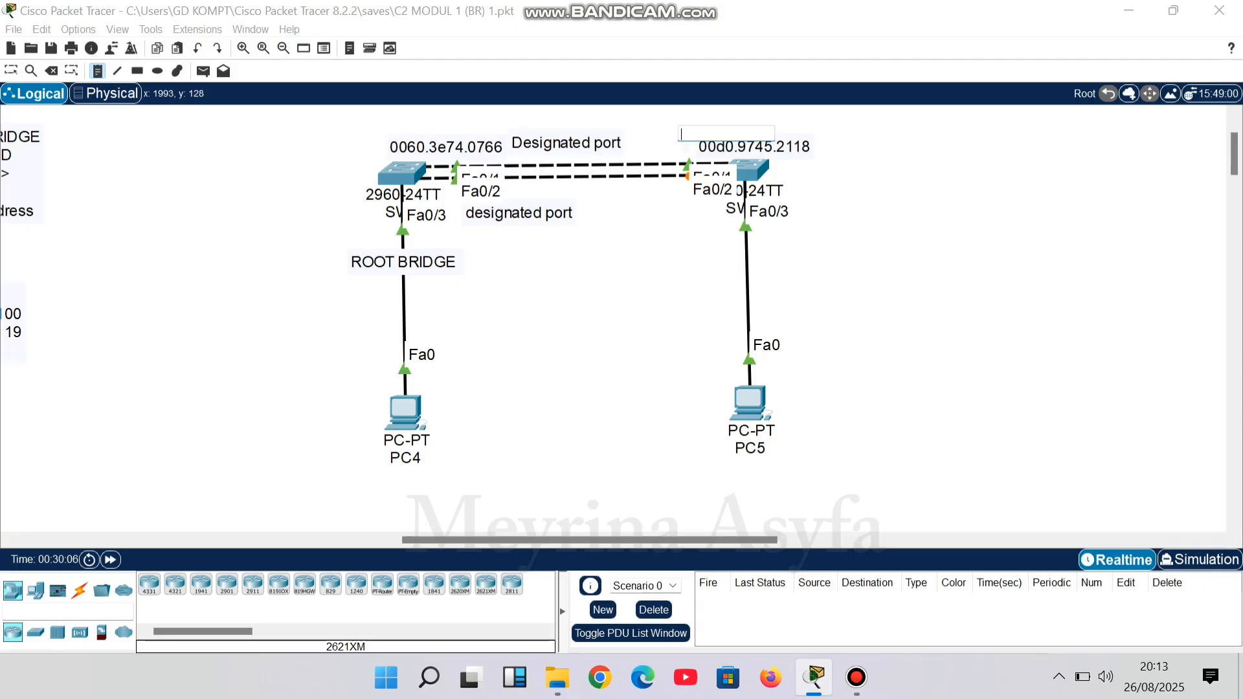
text(R)
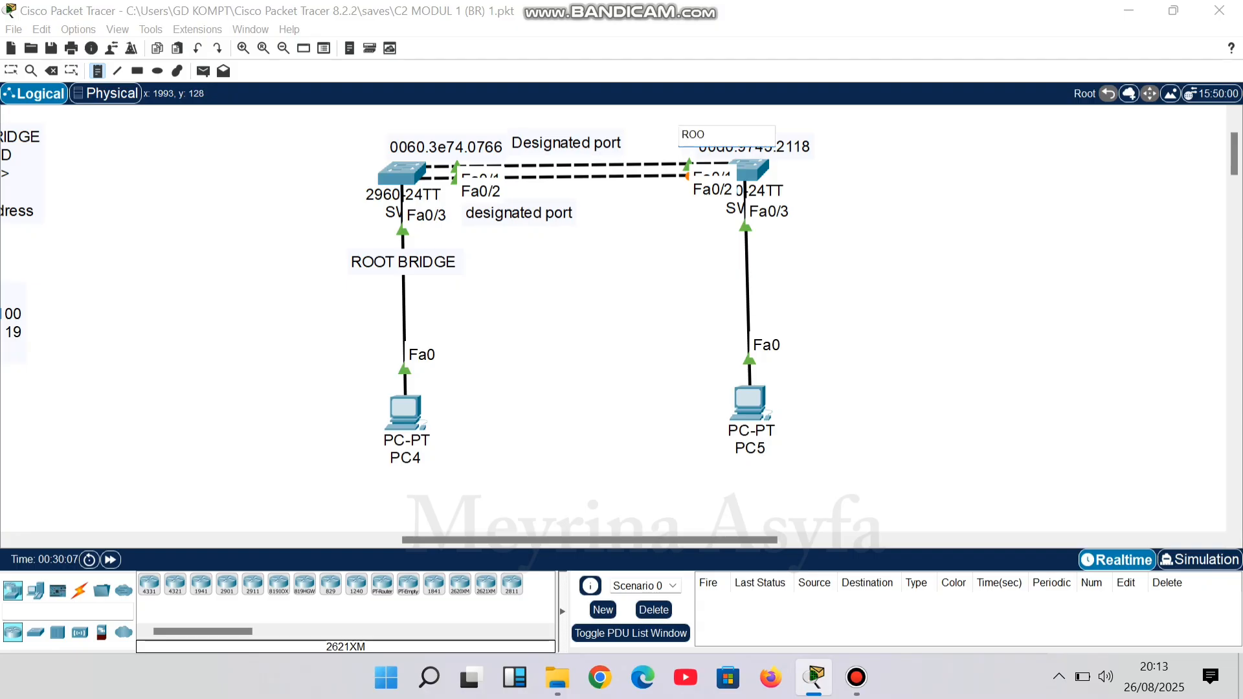
text(oot)
text( pory)
Add an "Alternete port" note below SW 2's Fa0/2 port and move the ROOT BRIDGE note away from the SW1–PC4 cable.
click(665, 227)
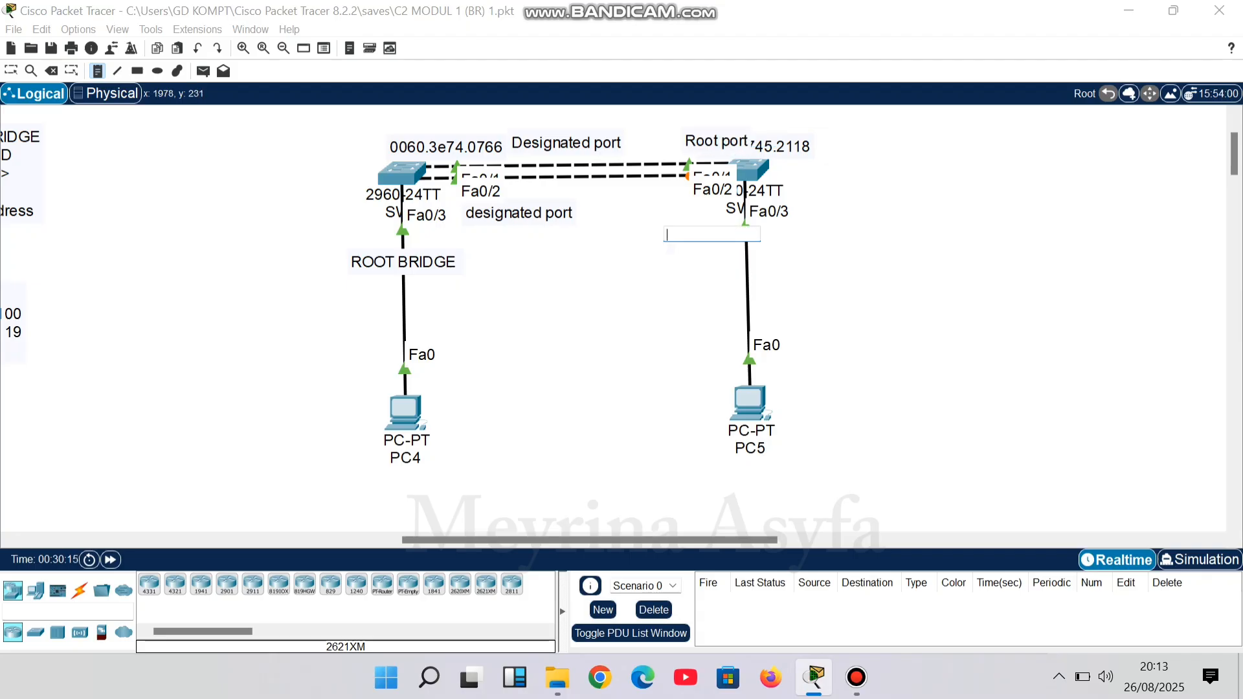
text(Alternete)
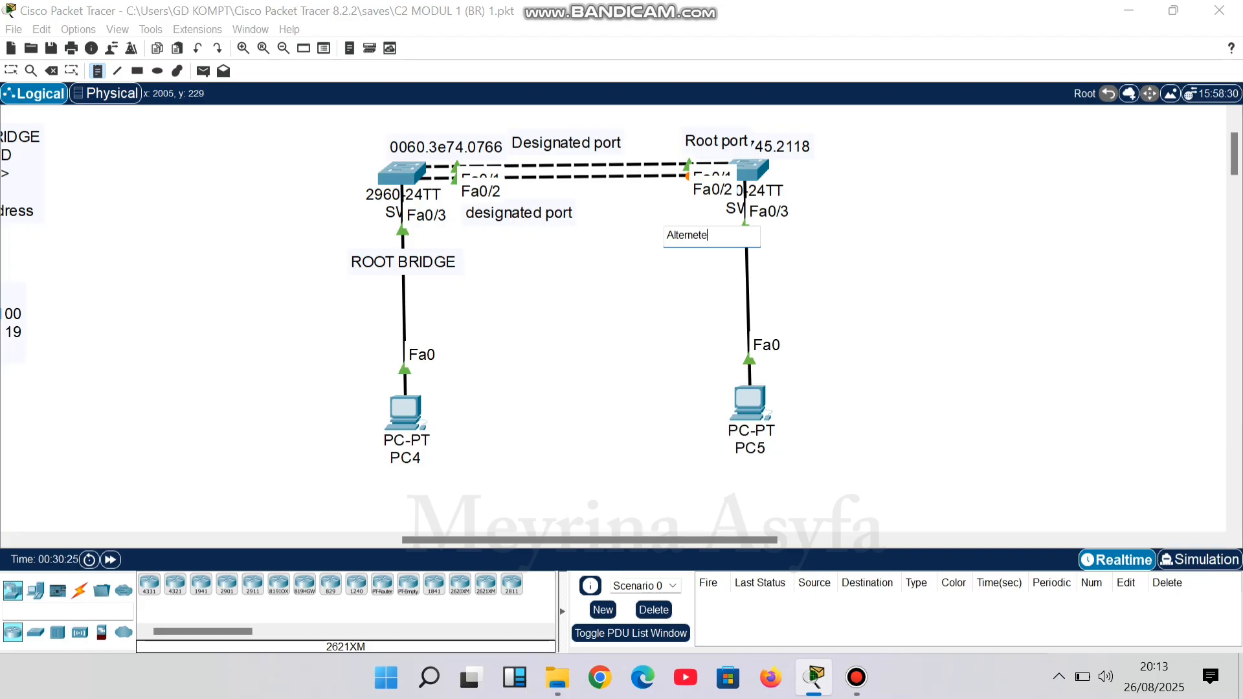
text(port)
click(11, 71)
drag(403, 261, 305, 252)
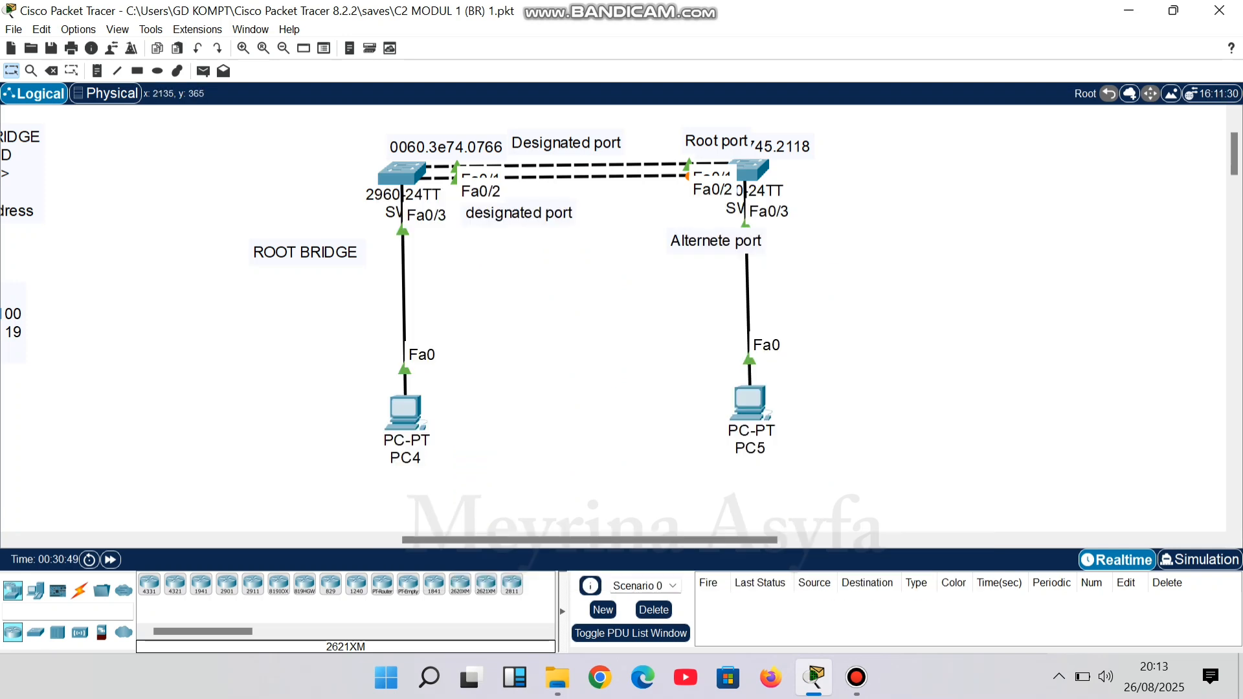
drag(672, 126, 738, 185)
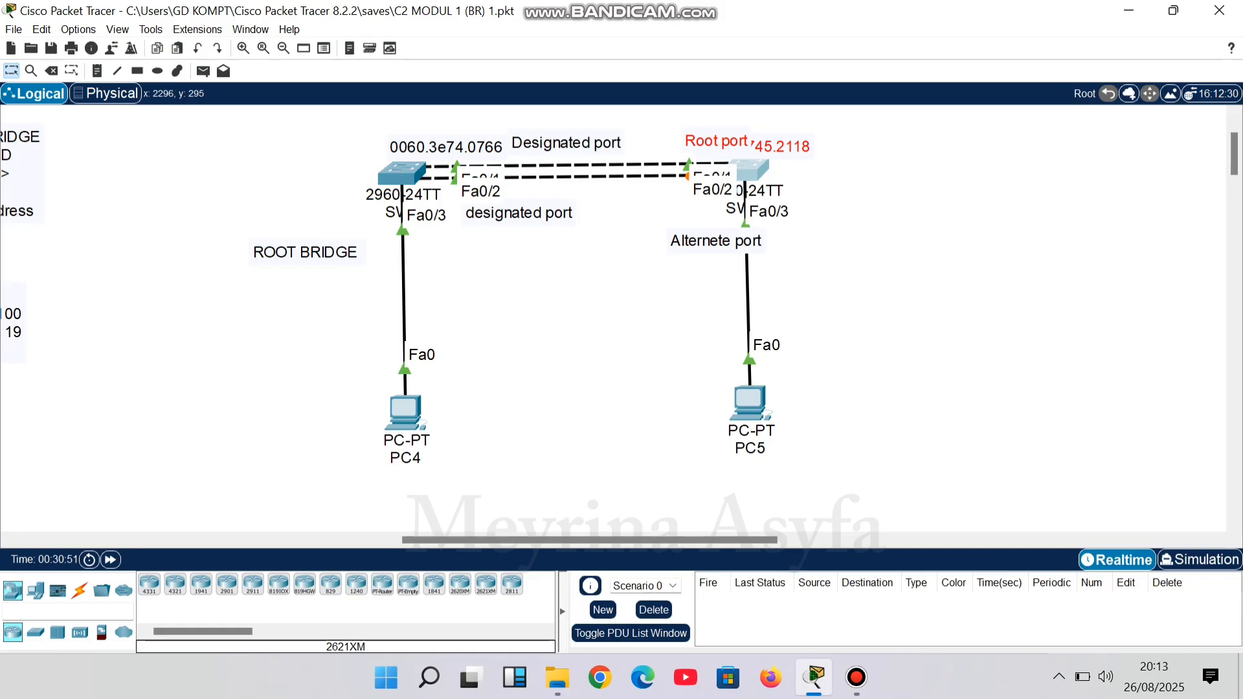
click(401, 168)
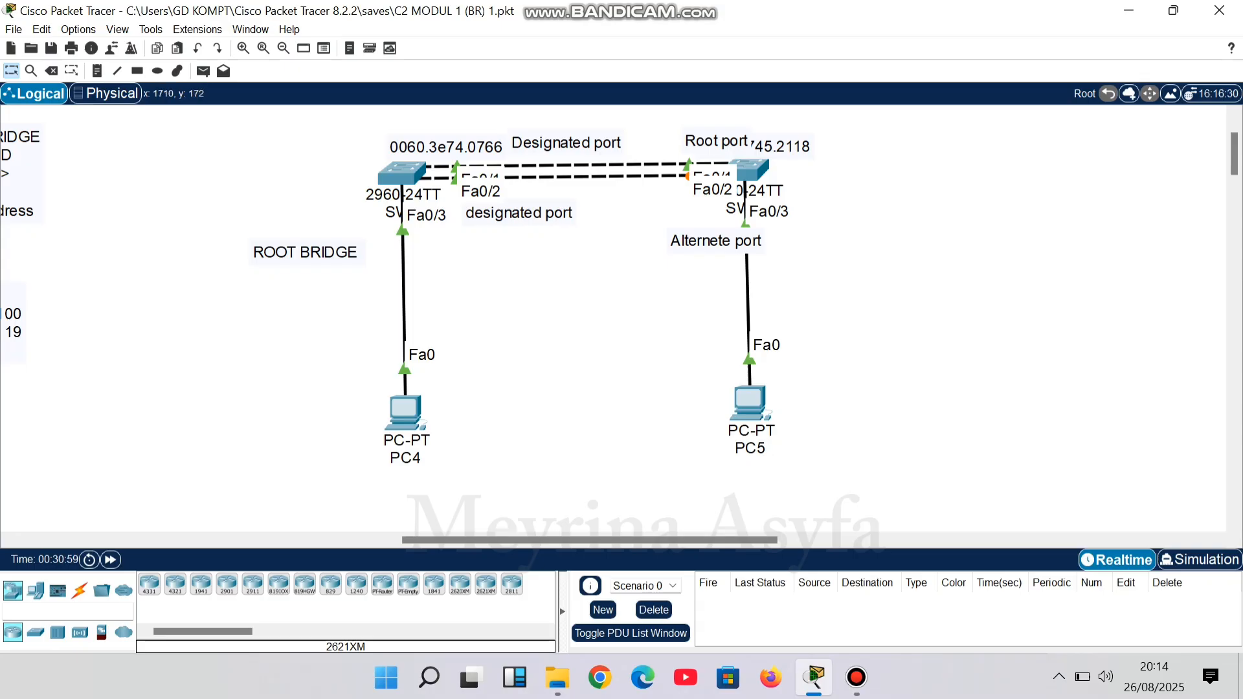
Open SW 2's command line and enter global configuration mode with en and conf t.
click(749, 170)
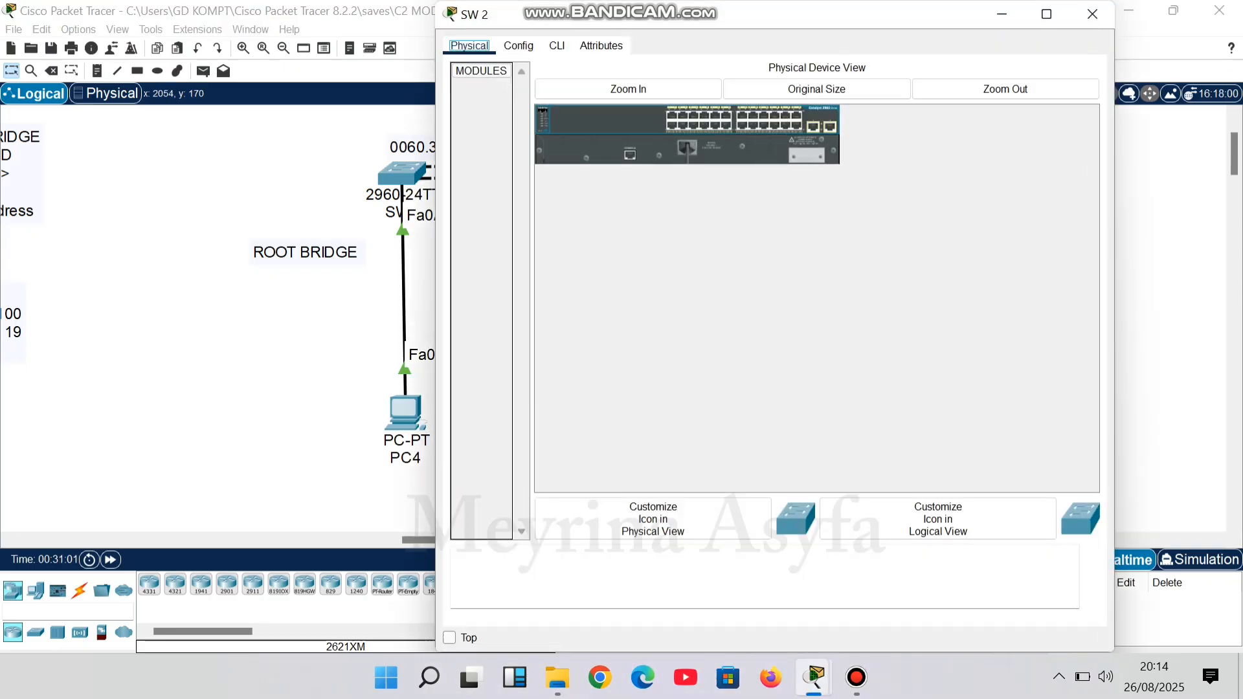
click(557, 46)
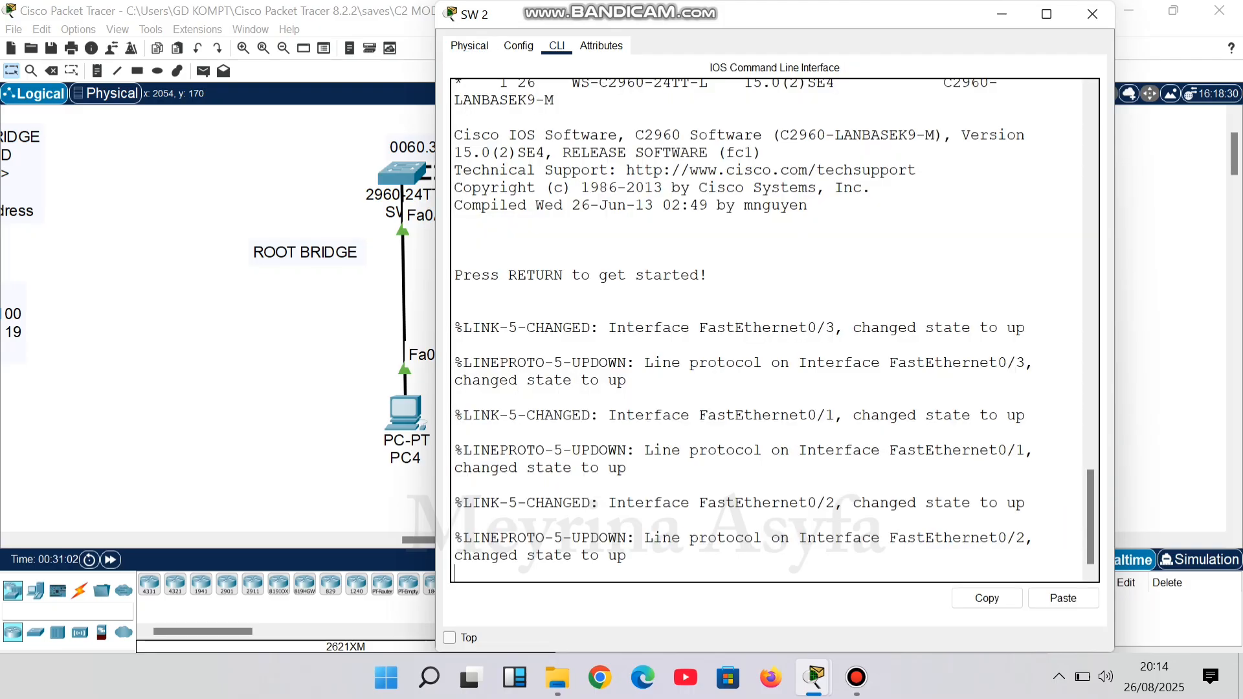
key(Return)
key(Return)
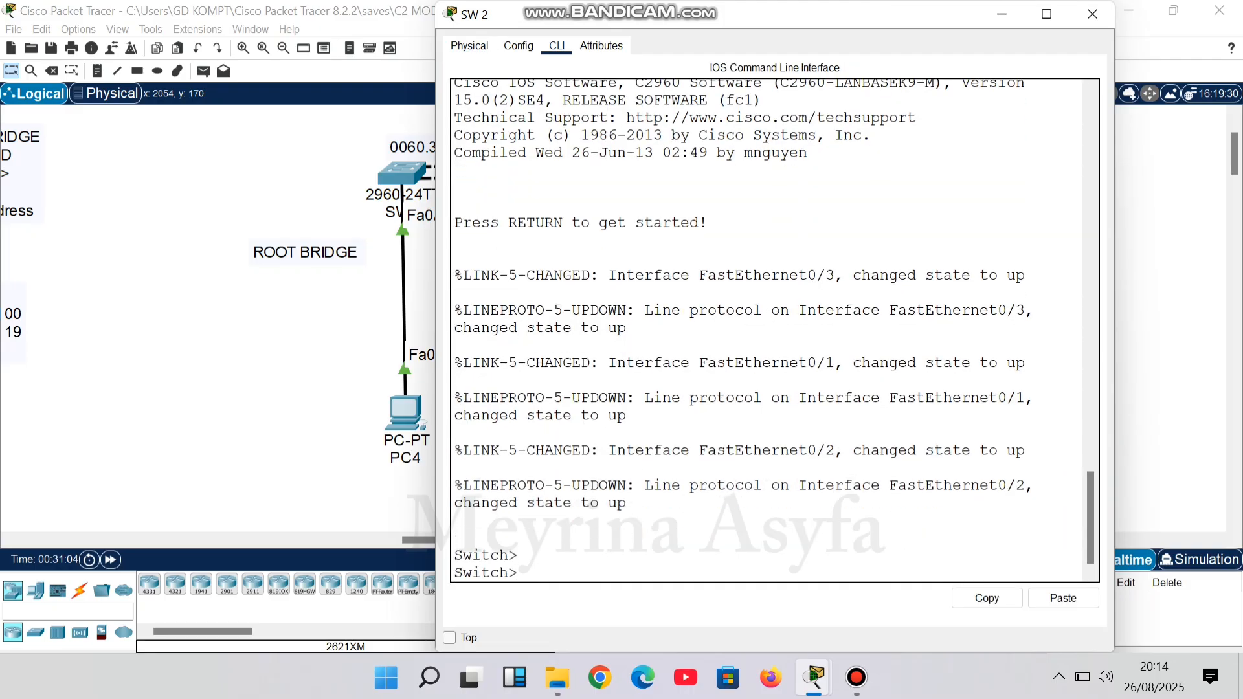
text(en)
key(Return)
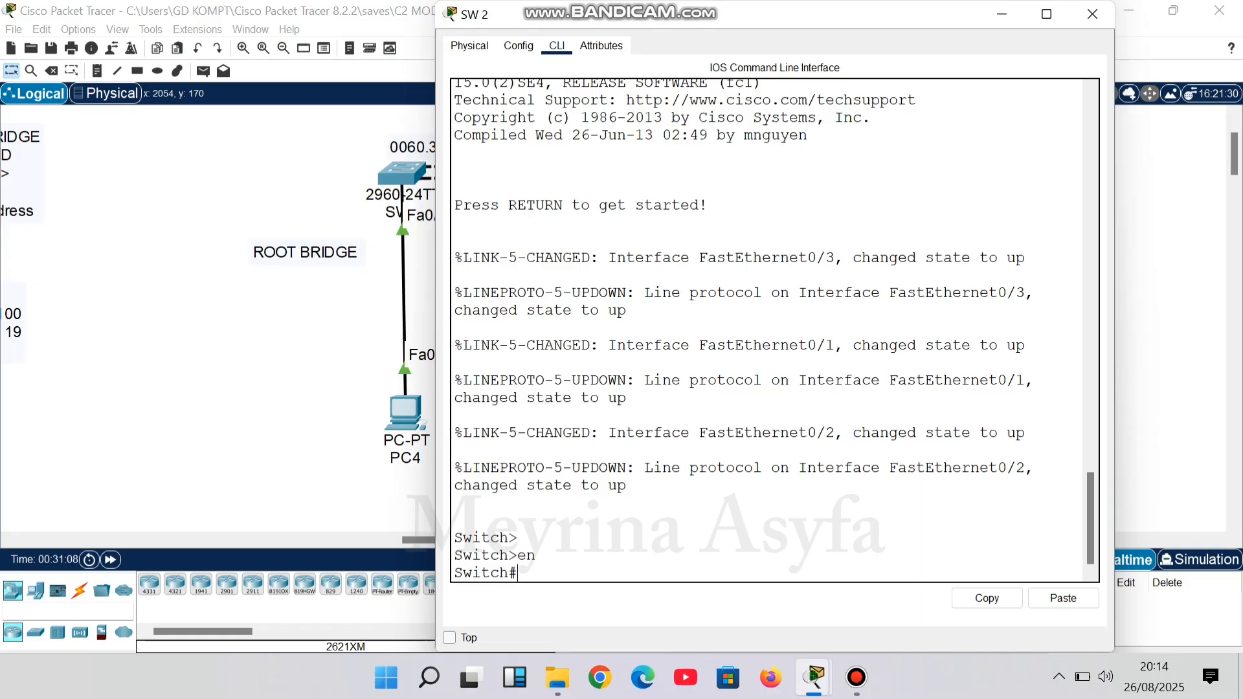
text(conf t)
key(Return)
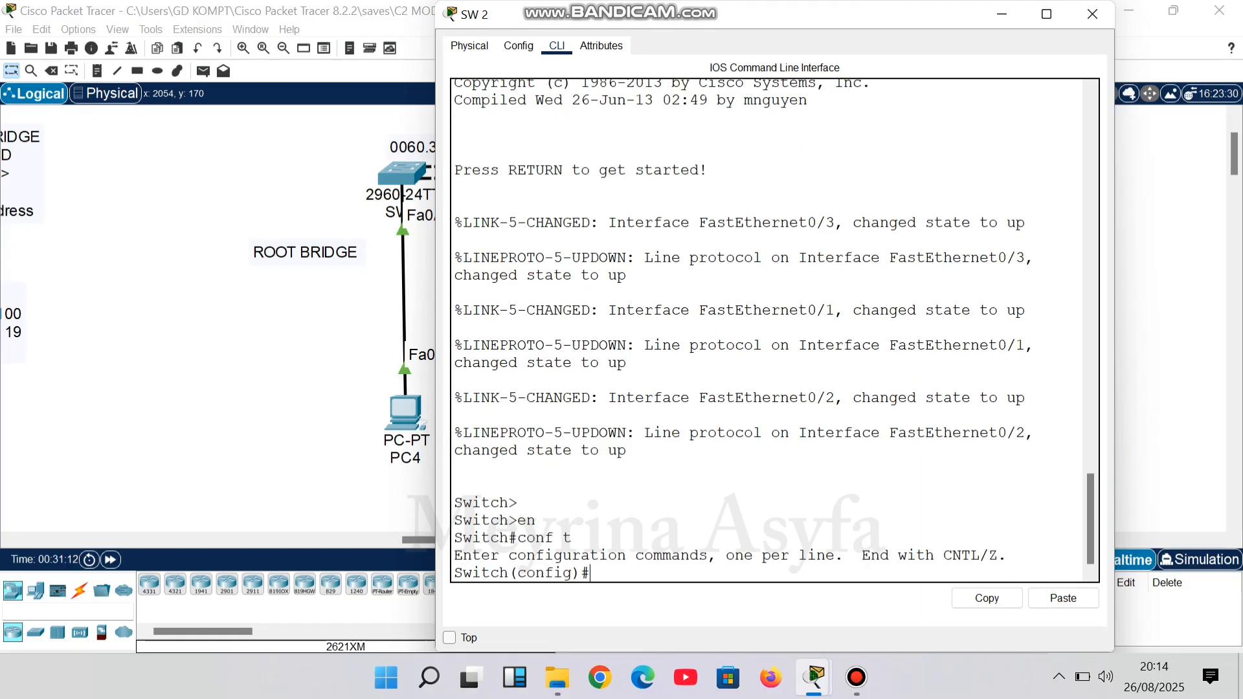
Run spanning-tree vlan 1 on SW 2 and list the options available for that command.
text(spanning-tree vlan 1)
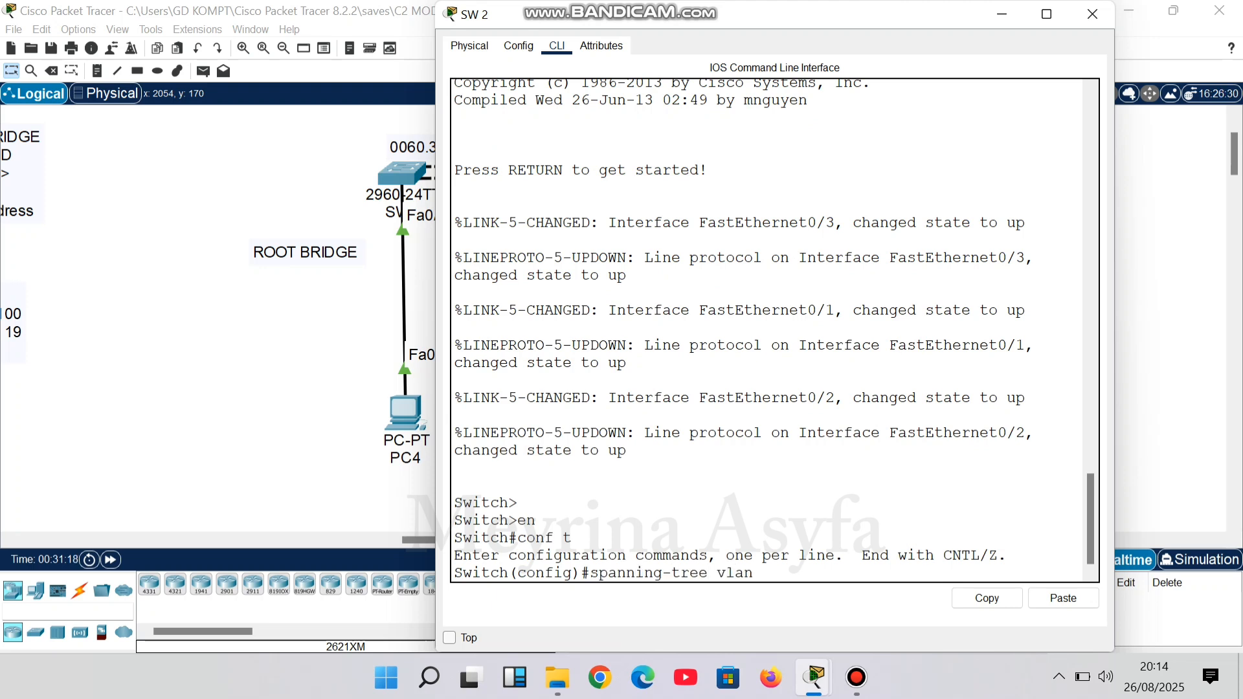
key(Return)
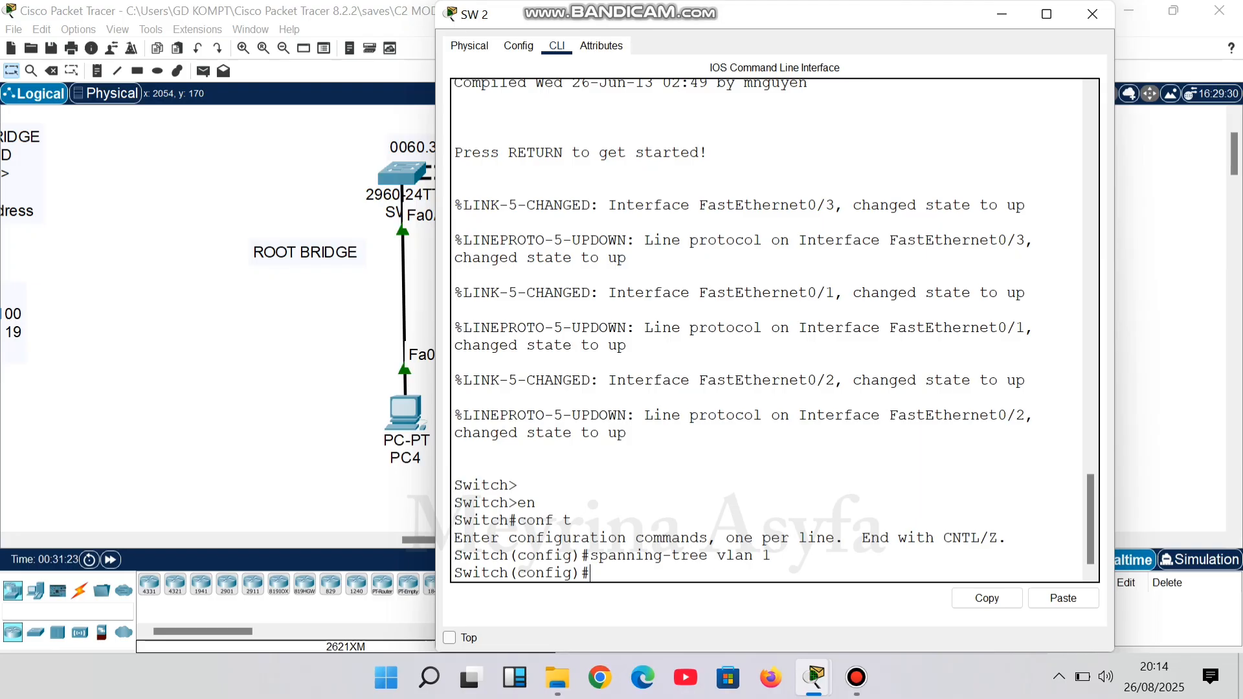
key(Up)
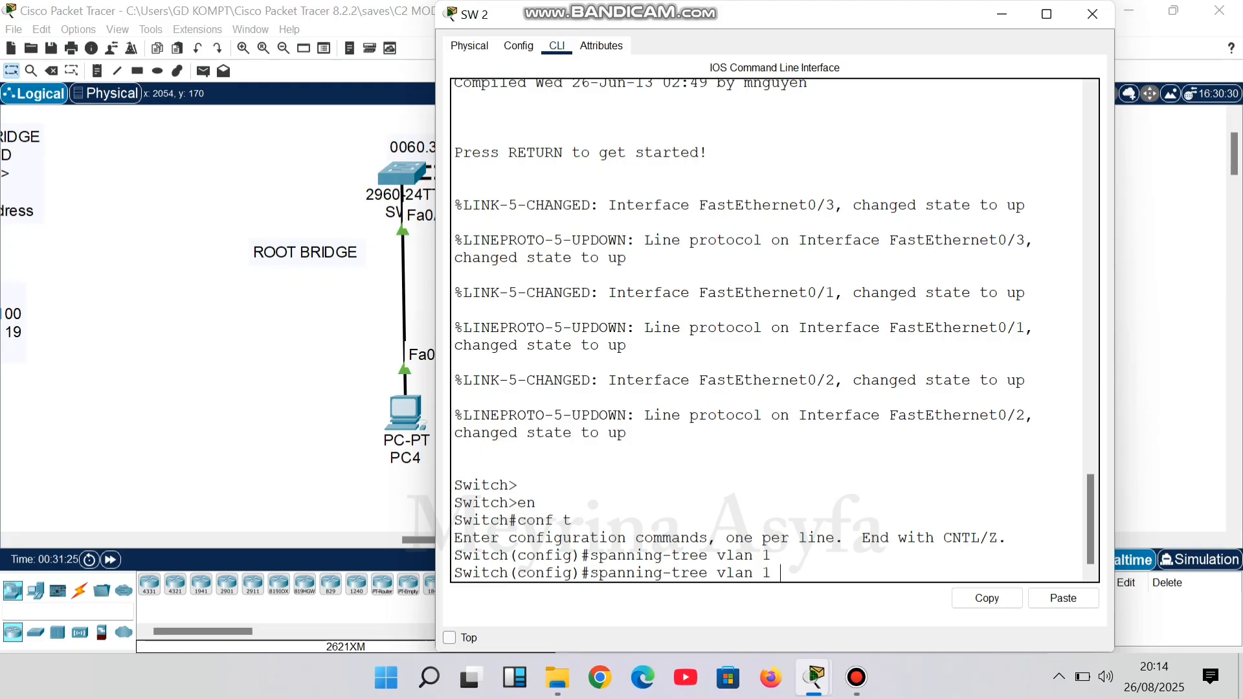
text(?)
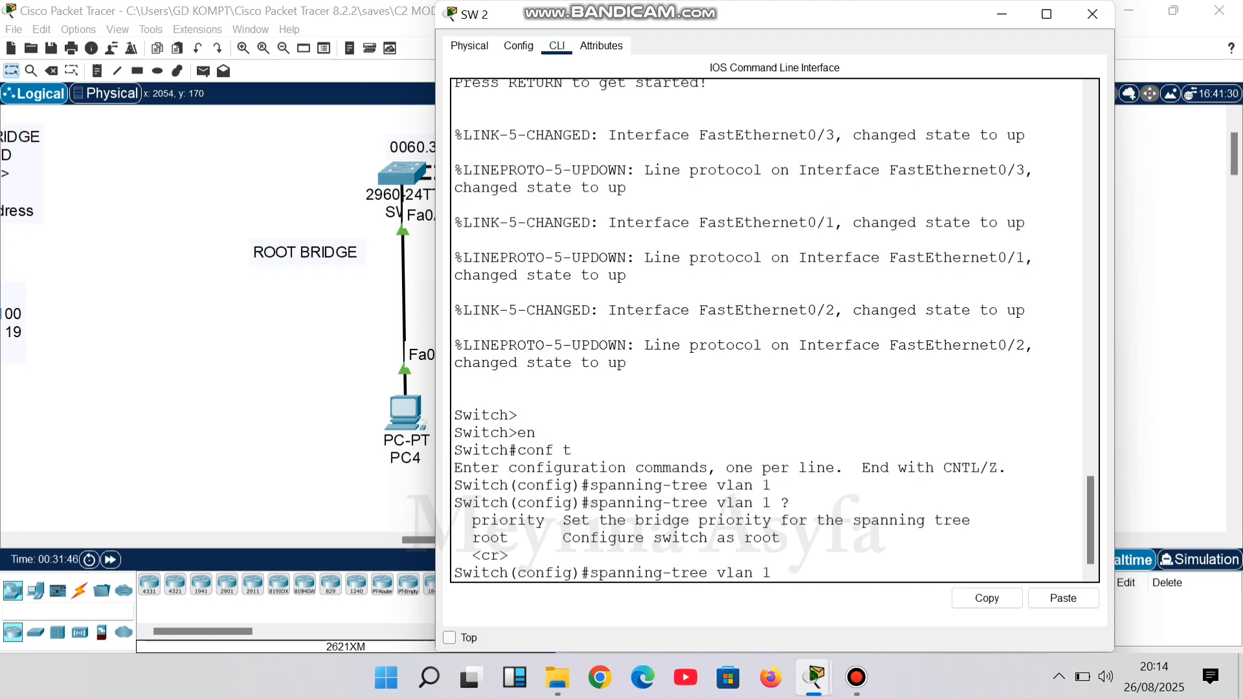
List the spanning-tree vlan 1 root options and make SW 2 the primary root for VLAN 1.
text(root ?)
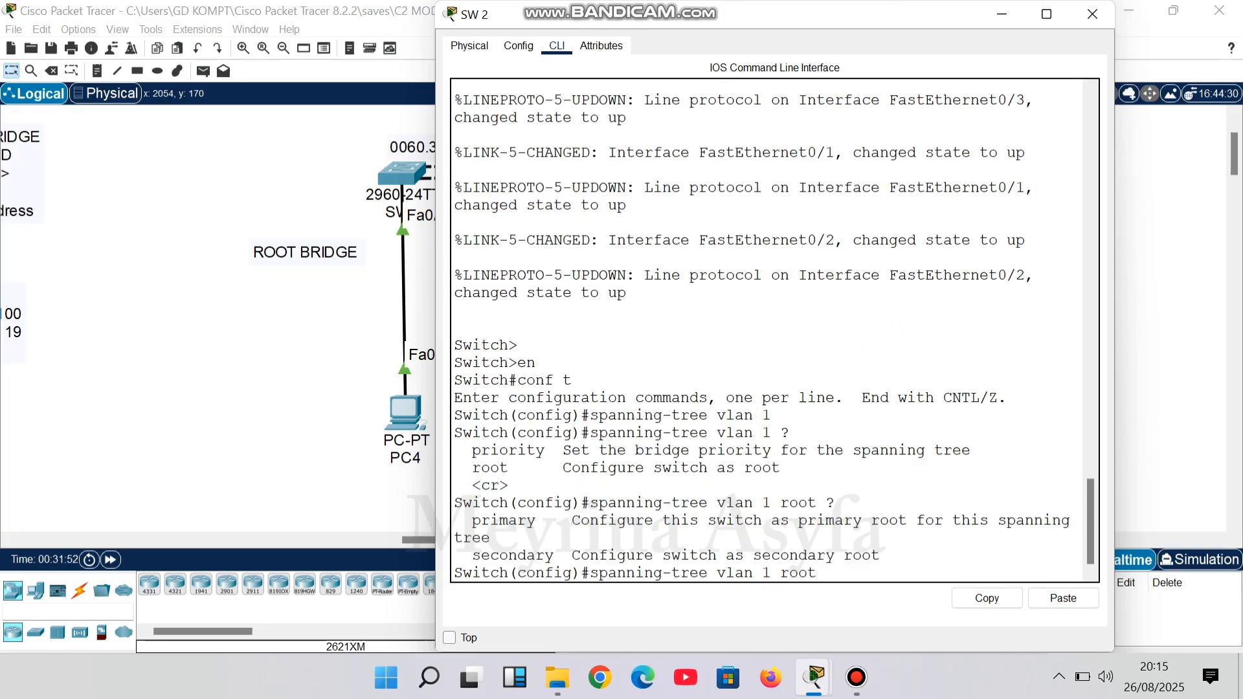
drag(480, 521, 589, 520)
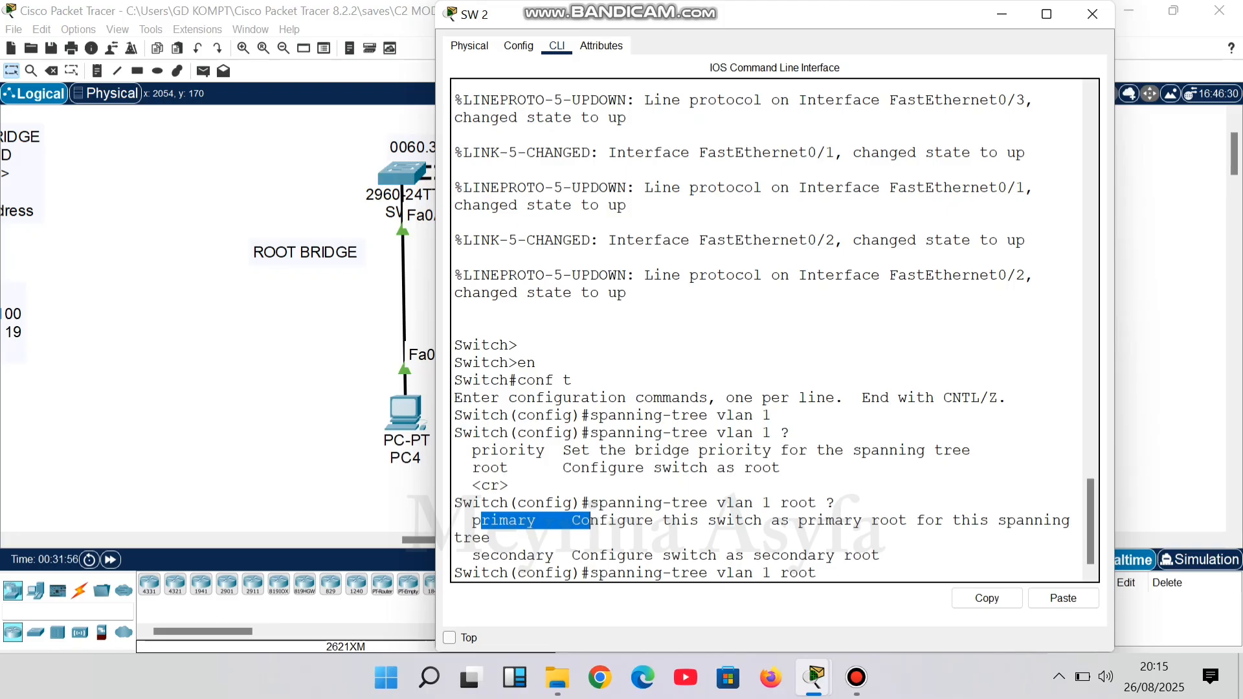
drag(480, 555, 545, 556)
click(545, 542)
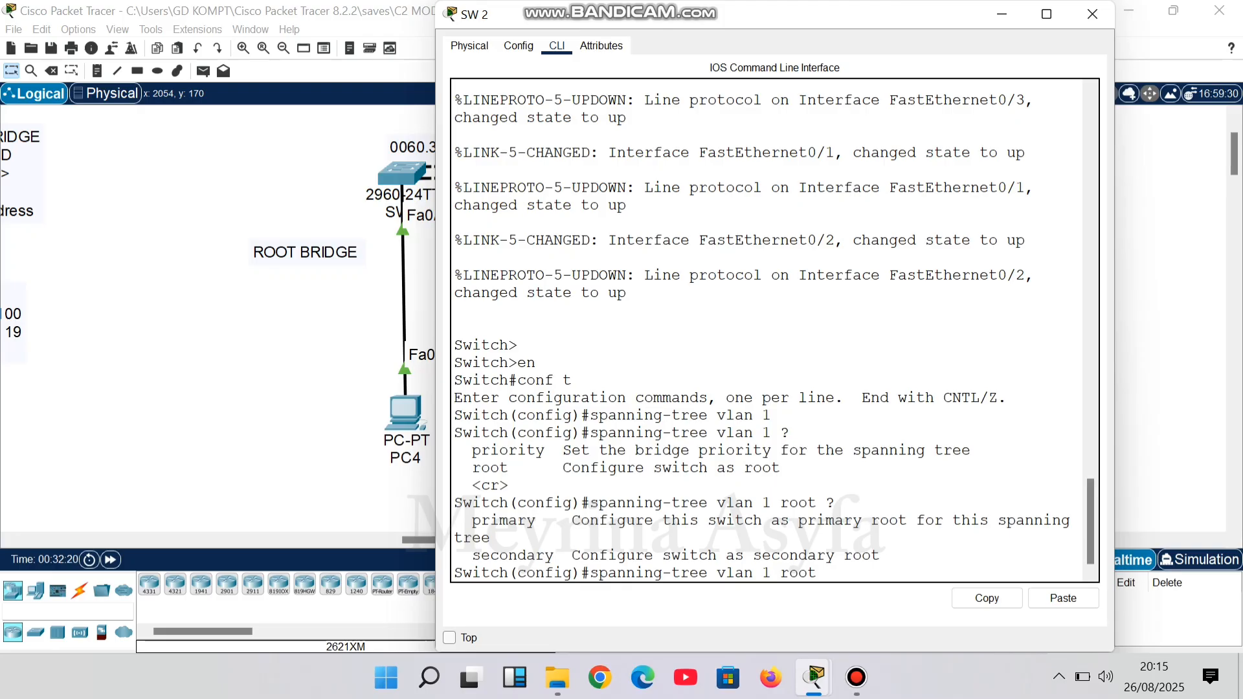
text(primary)
key(Return)
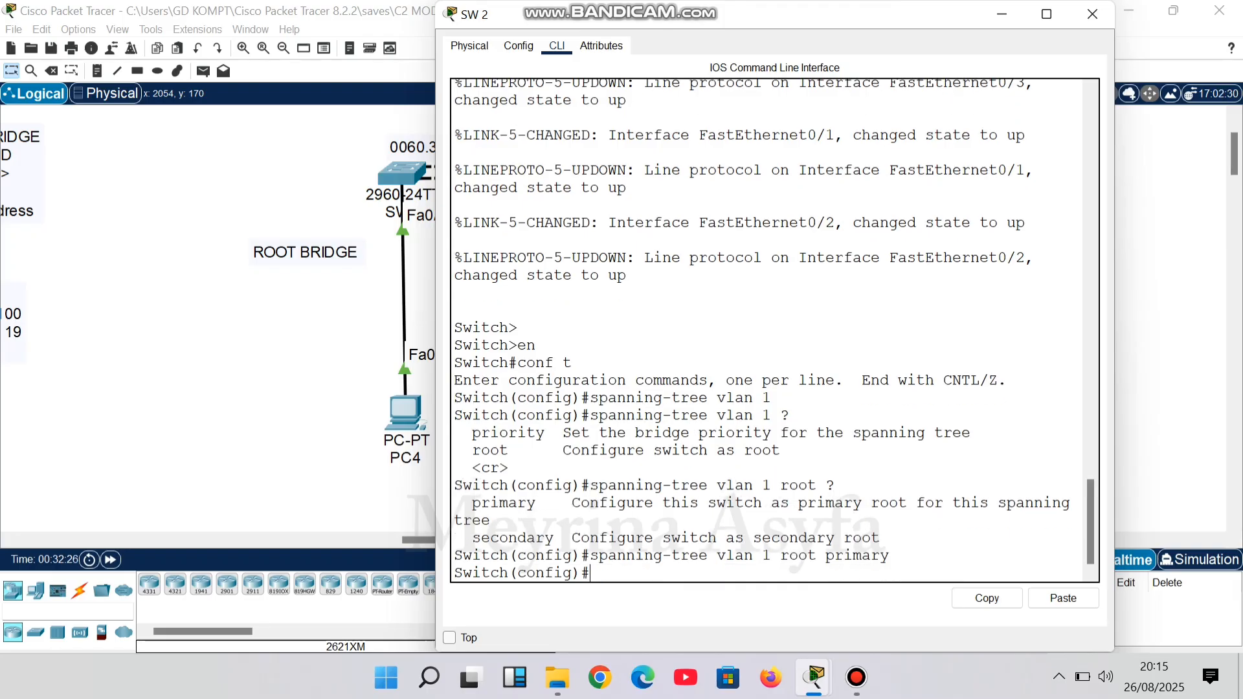
Show SW 2's spanning-tree status with do show spanning-tree, examine its root priority, root line and port roles, and close the switch window.
text(do show spannin)
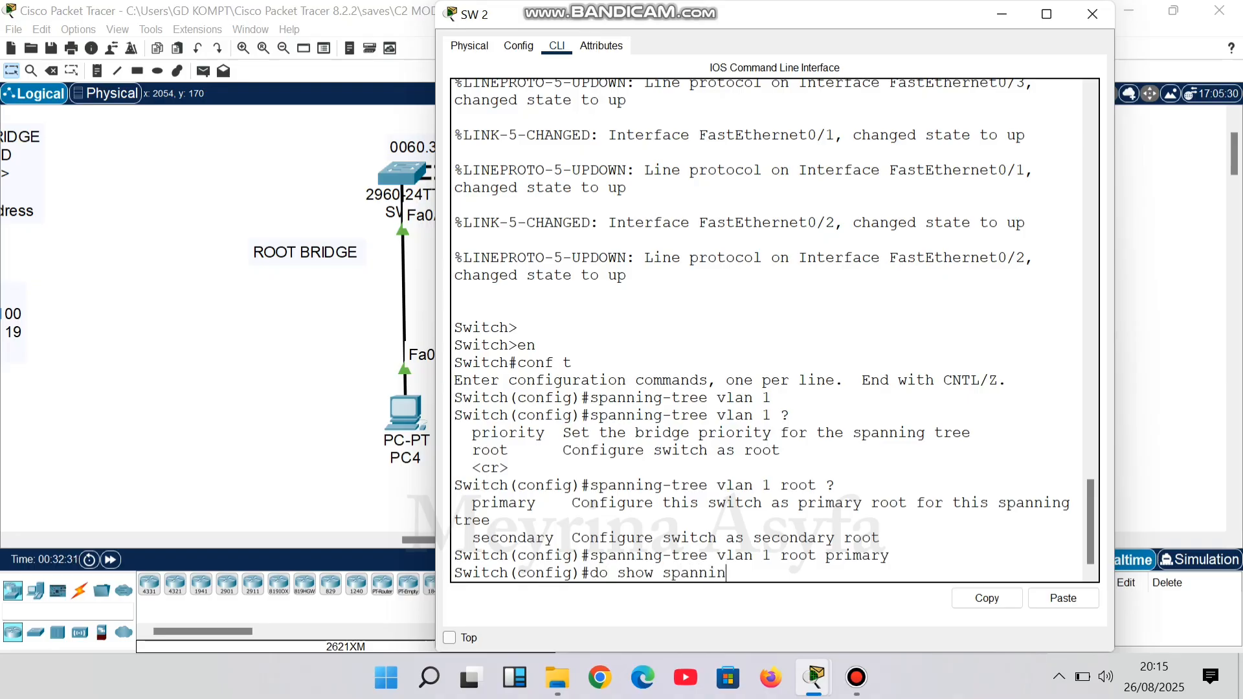
text(g-tree)
key(Return)
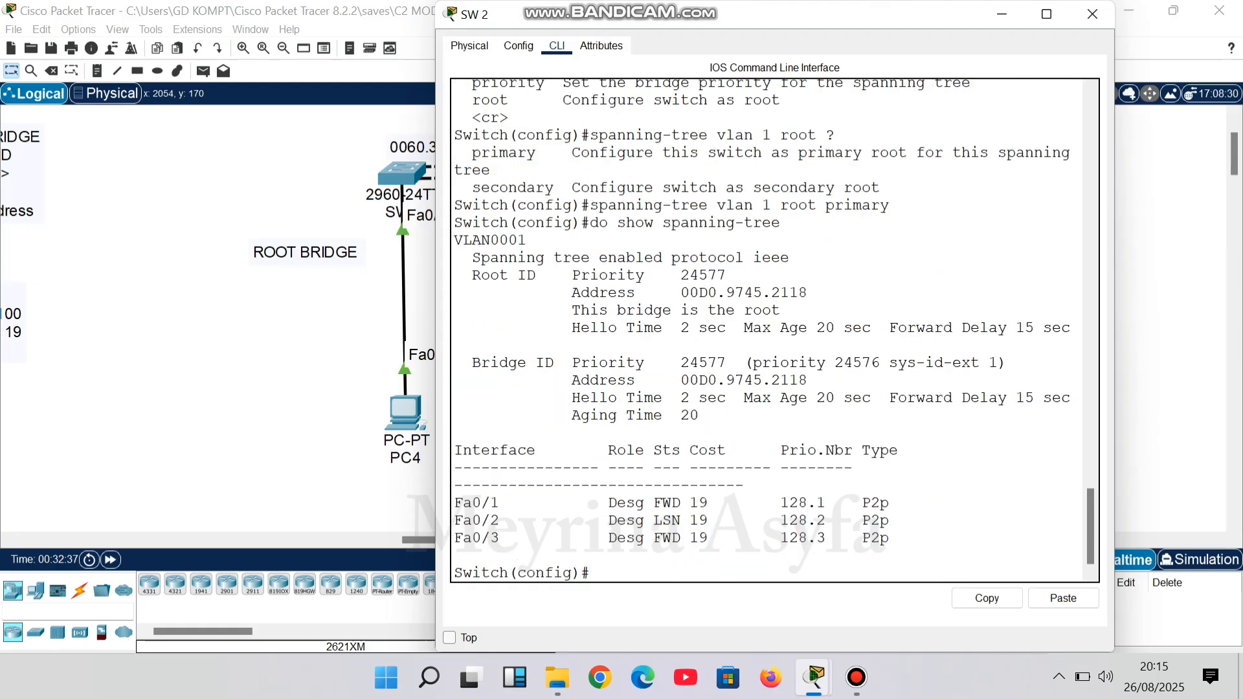
drag(680, 275, 727, 276)
click(727, 275)
drag(572, 310, 781, 310)
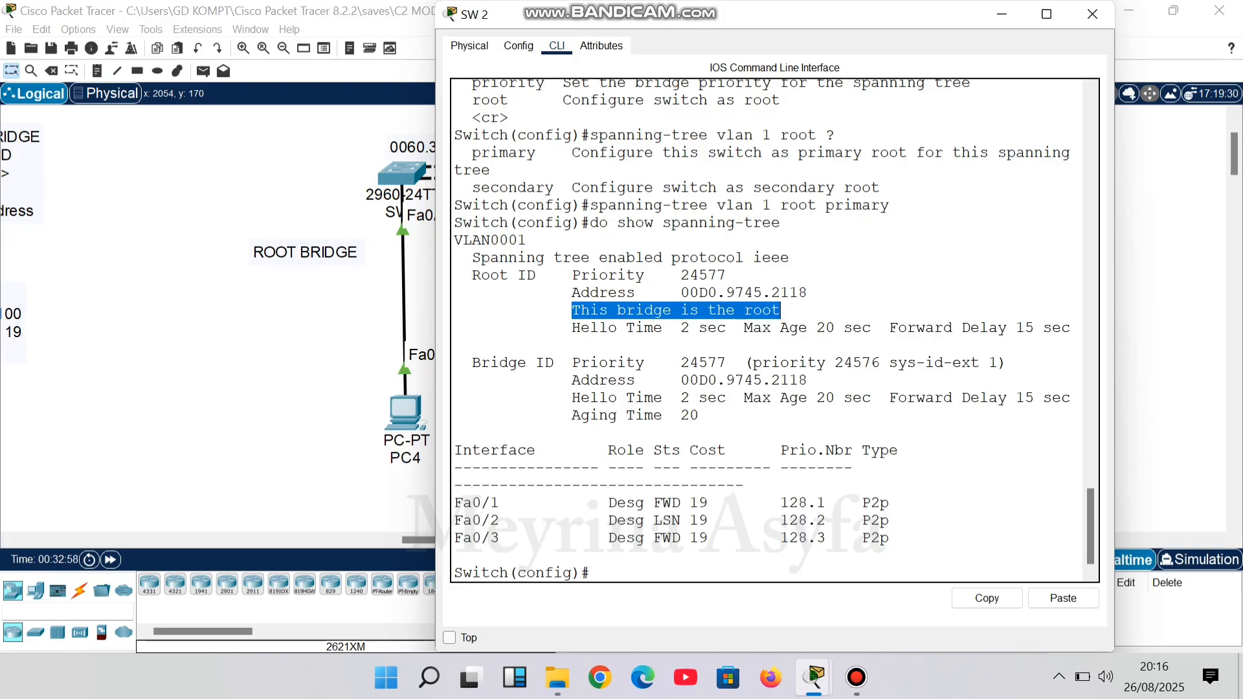
right_click(568, 530)
click(603, 503)
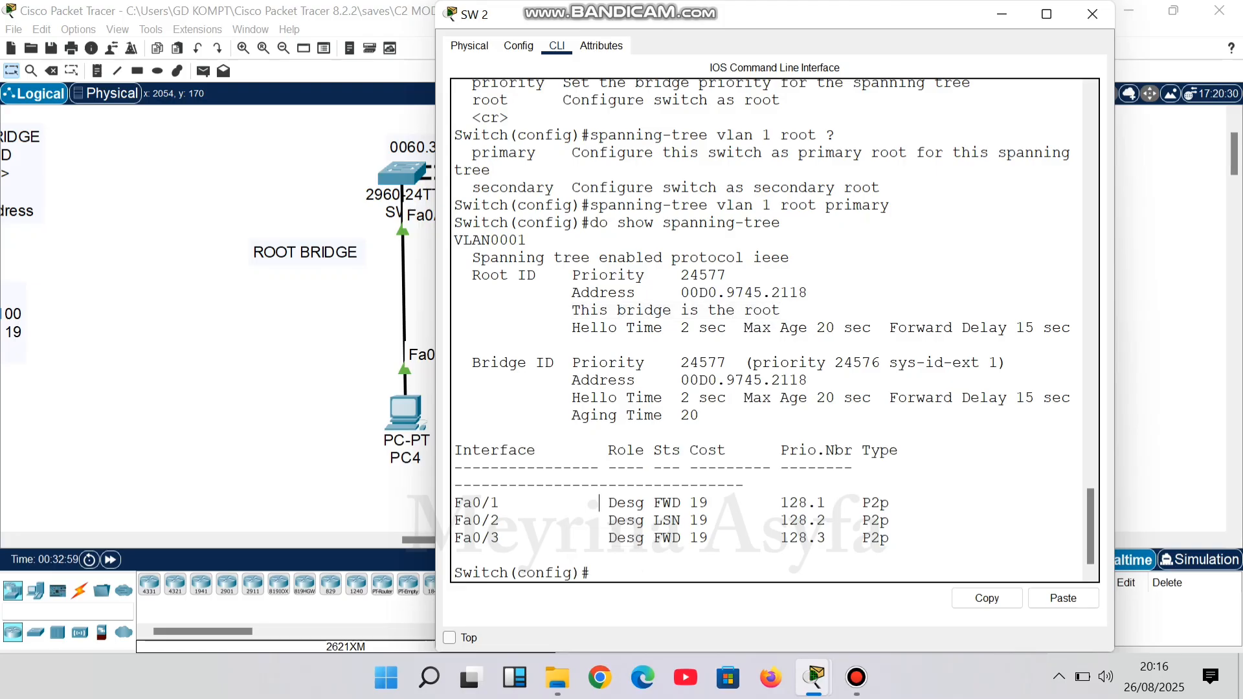
drag(604, 503, 708, 538)
click(708, 538)
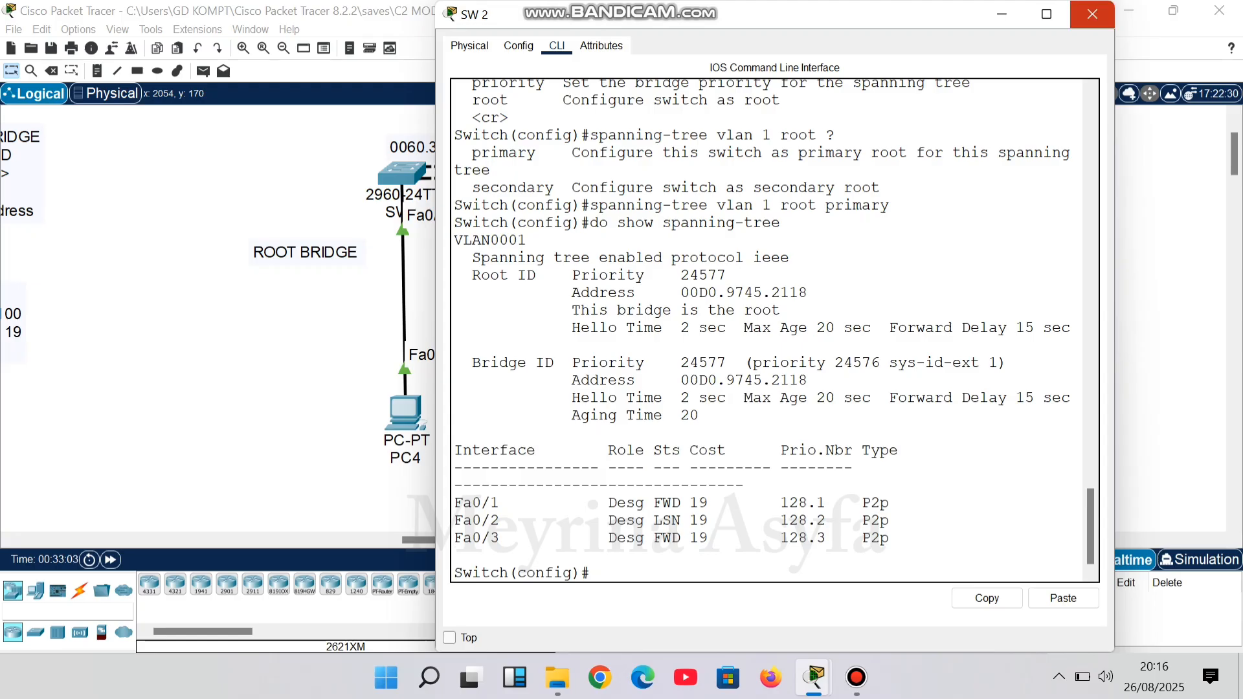
click(1092, 13)
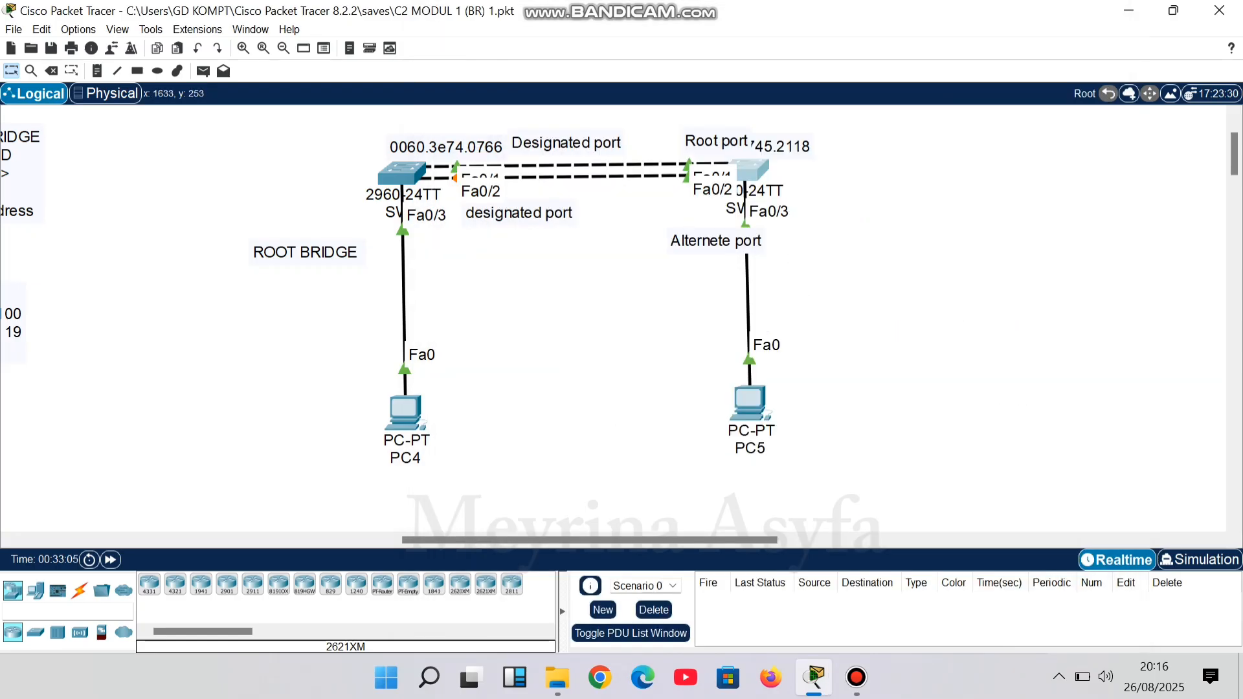
Move the ROOT BRIDGE note beside SW 2, "Alternete port" below SW1's ports and lower "designated port" near SW 2's Fa0/2.
drag(305, 252, 883, 141)
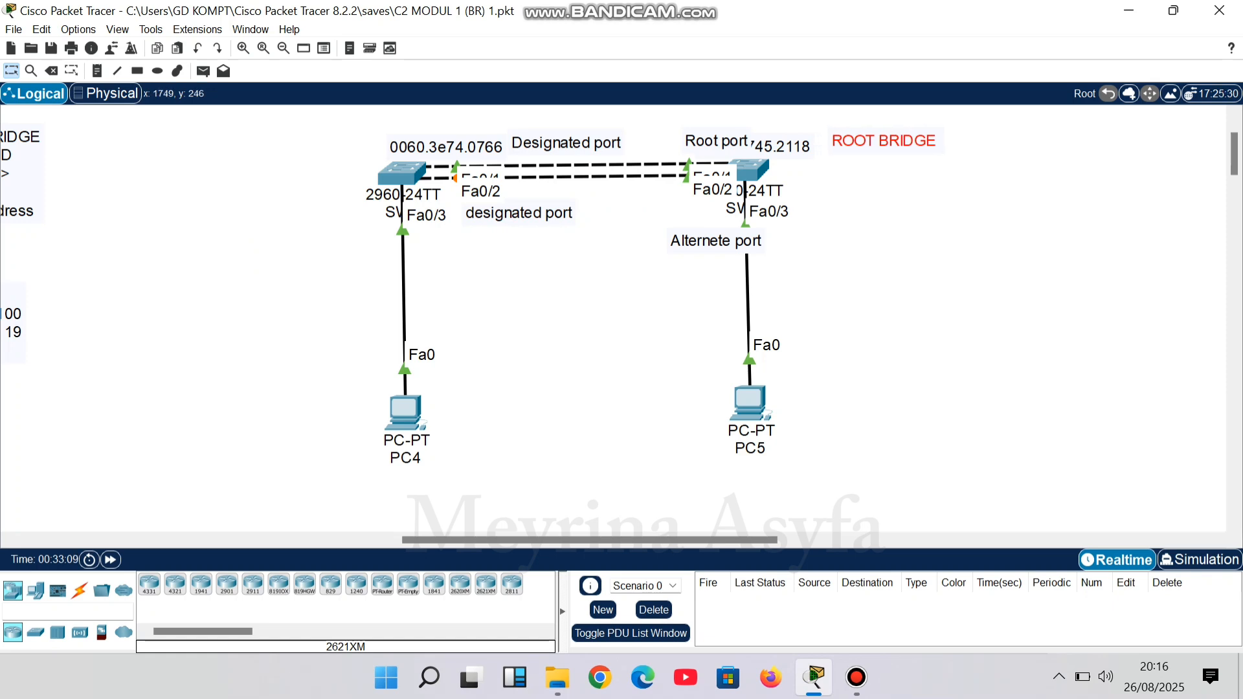
drag(716, 241, 455, 252)
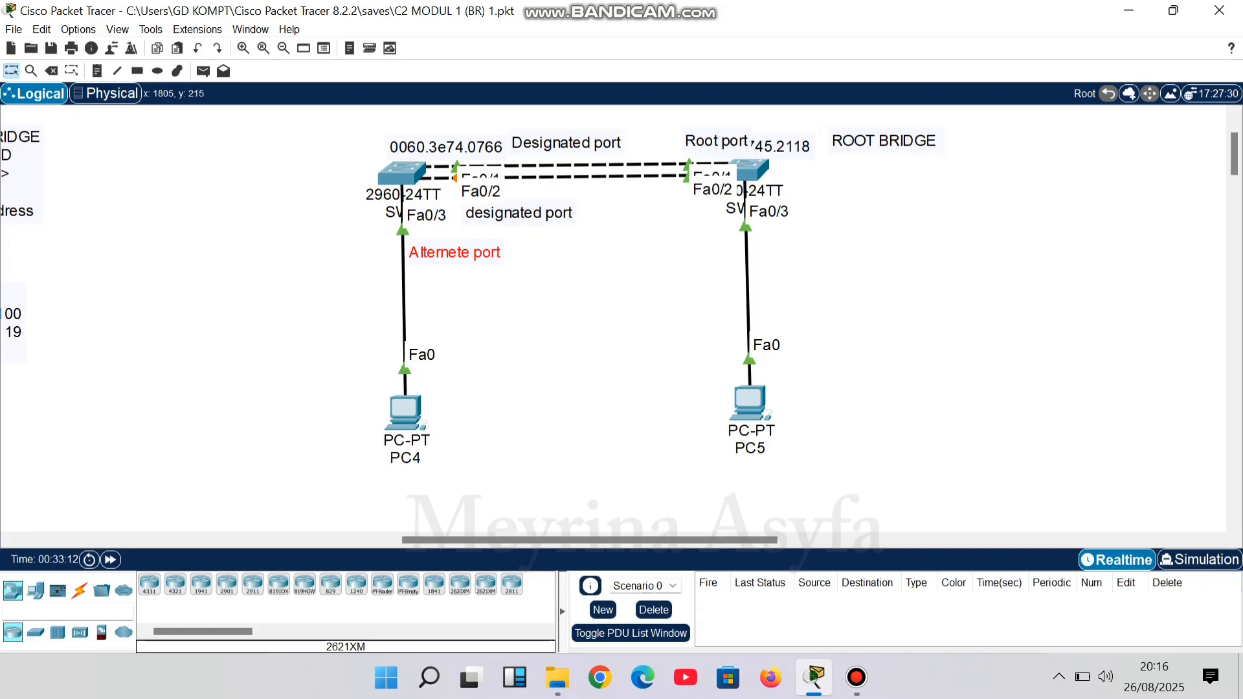
drag(519, 214, 672, 217)
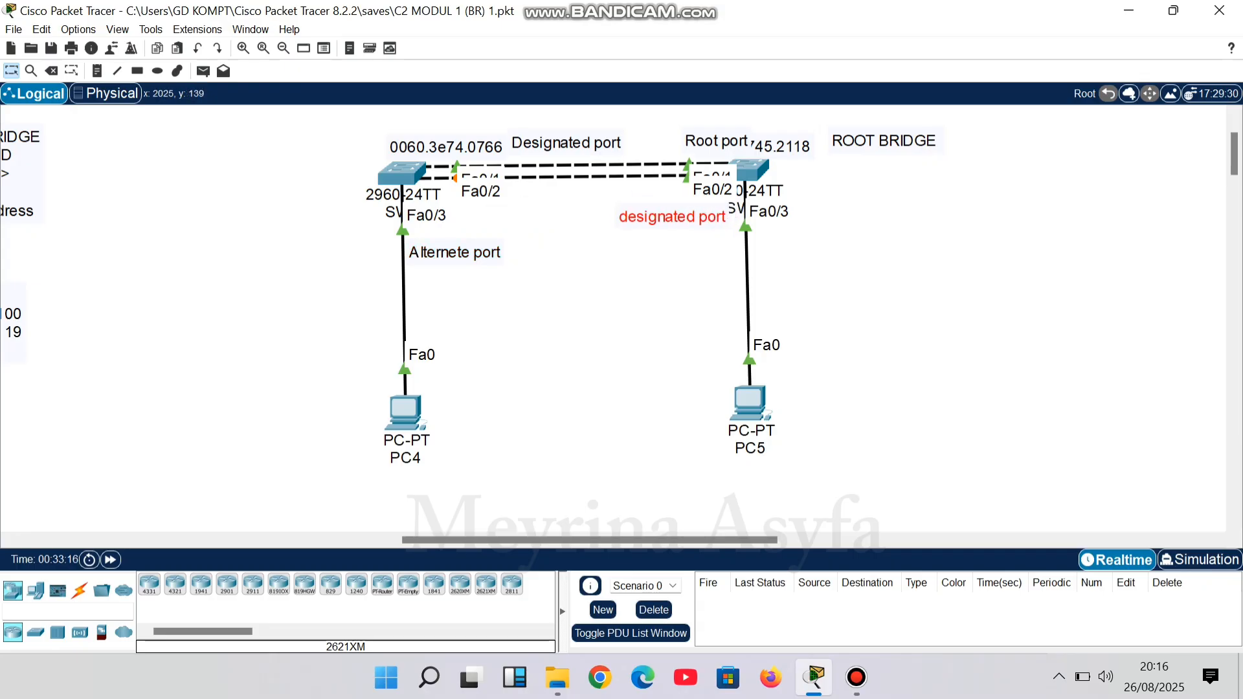
Swap the upper notes so "Root port" is beside SW1 and "Designated port" beside SW 2, keeping 00d0.9745.2118 above SW 2.
drag(780, 146, 806, 142)
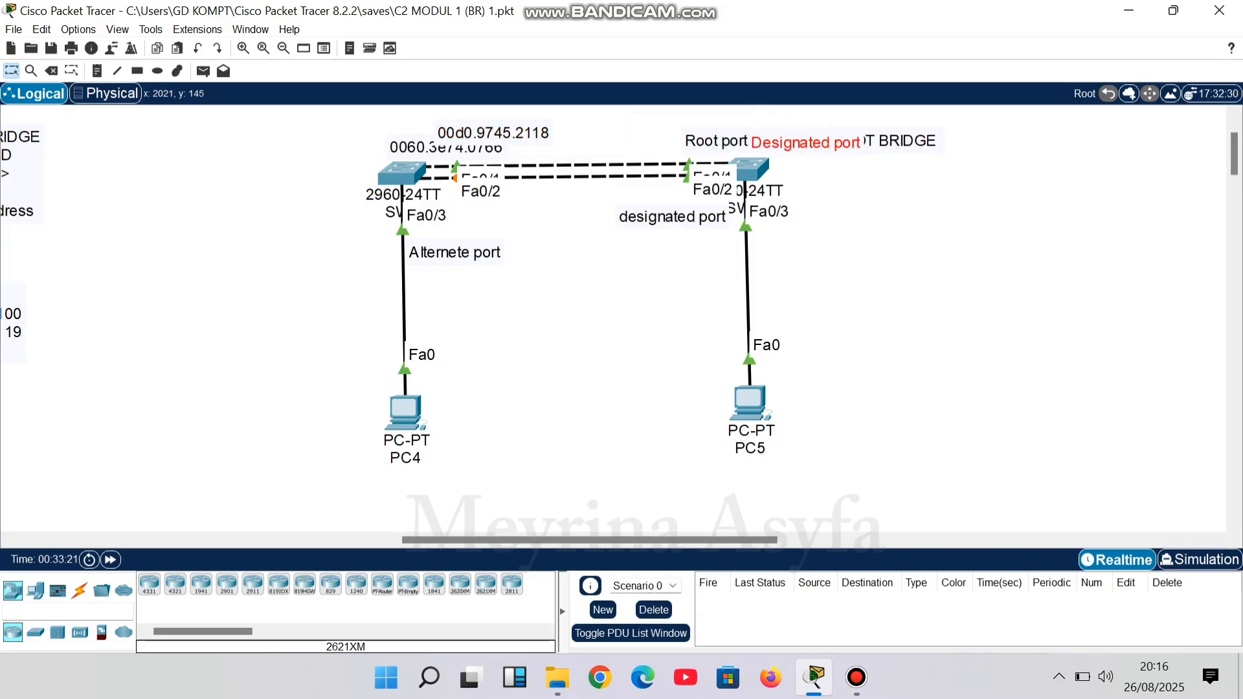
drag(504, 133, 543, 146)
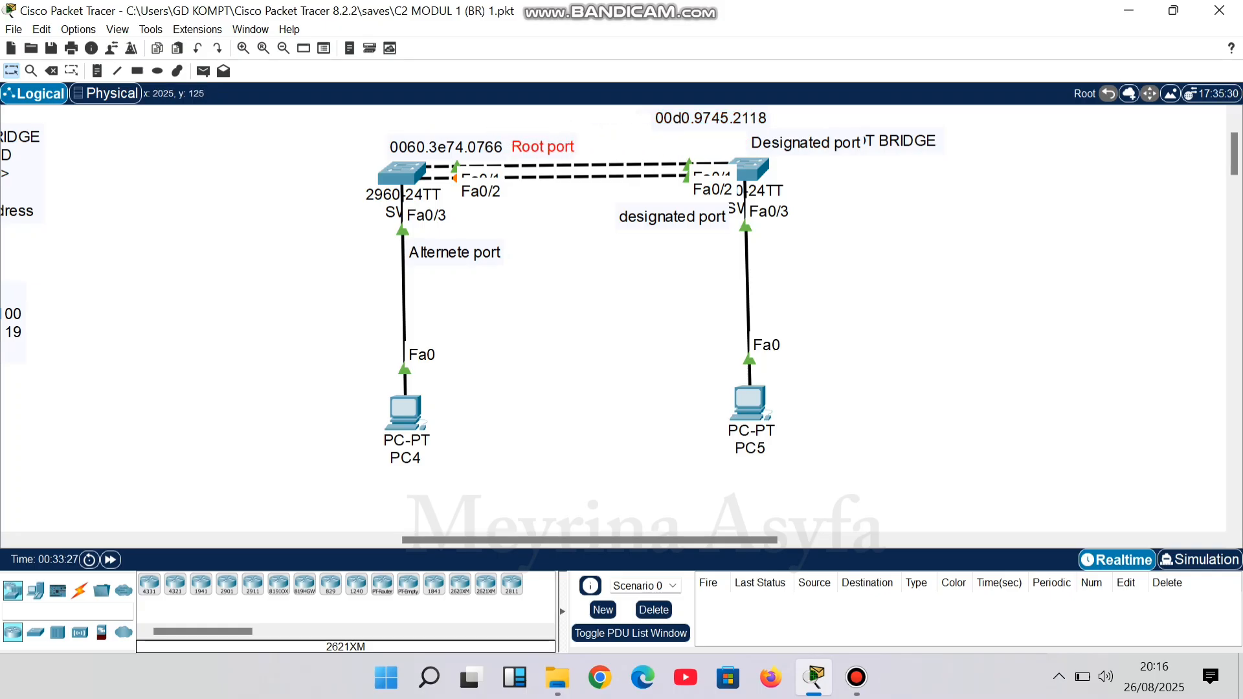
drag(713, 121, 666, 145)
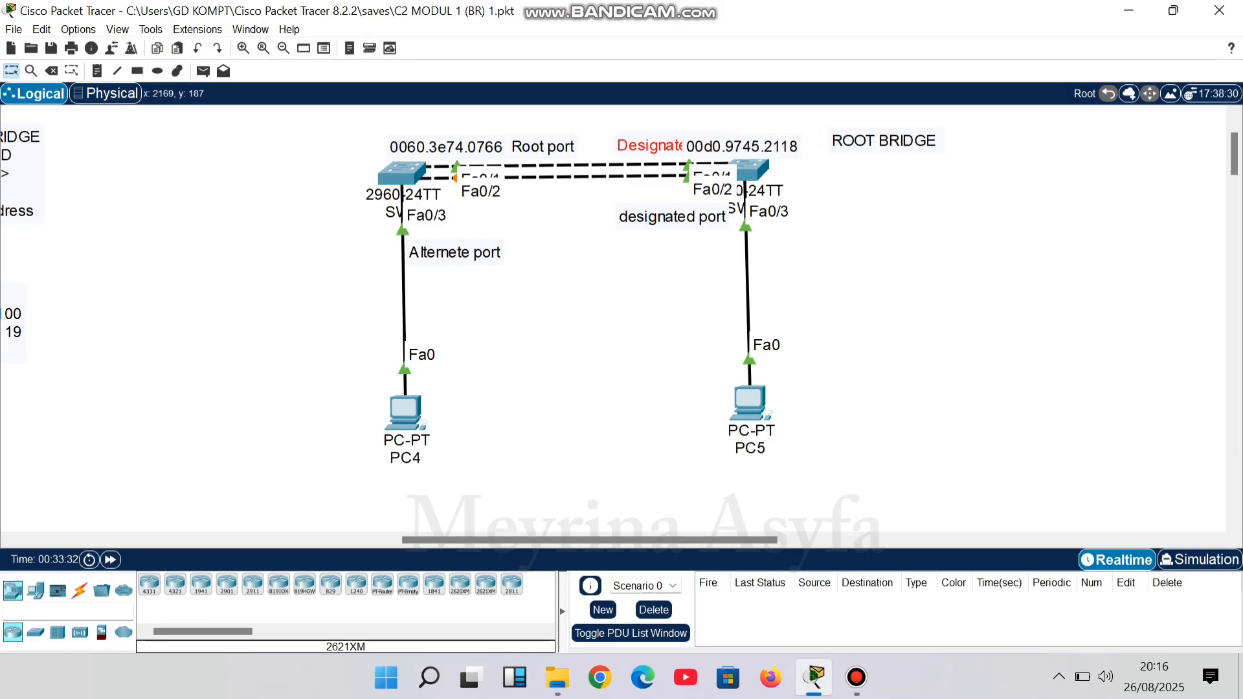
click(904, 194)
Open SW1's command line and enter global configuration mode with en and conf t.
click(402, 173)
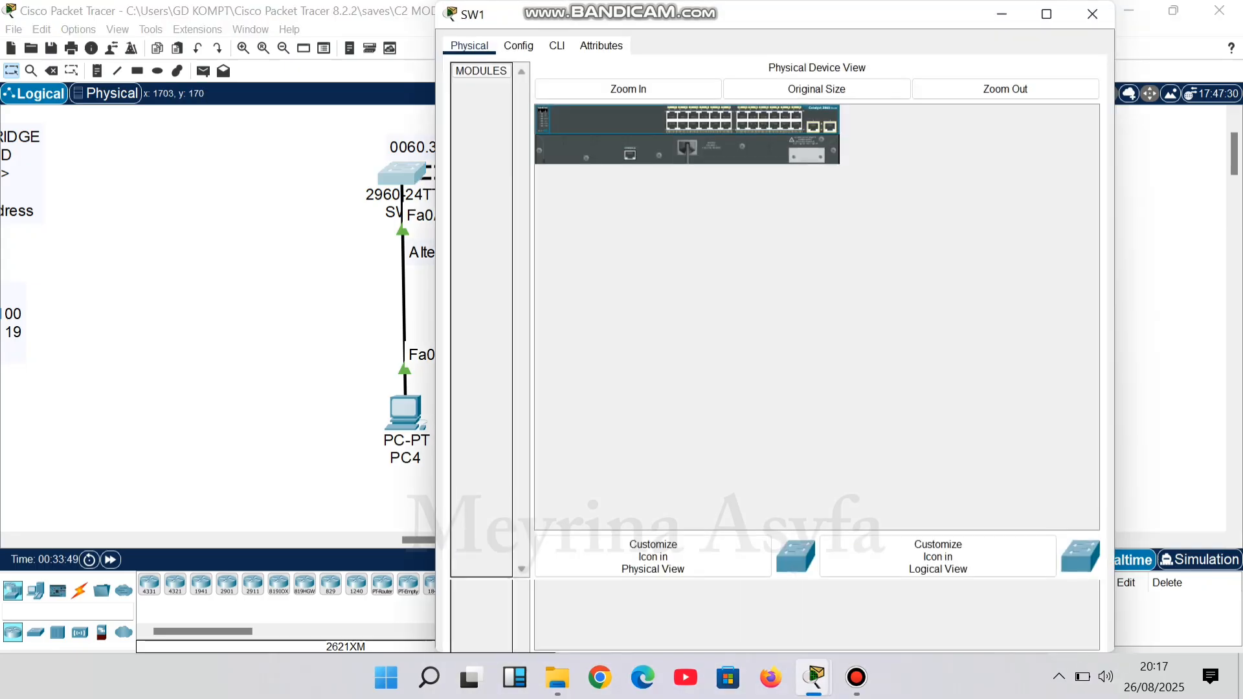
click(557, 45)
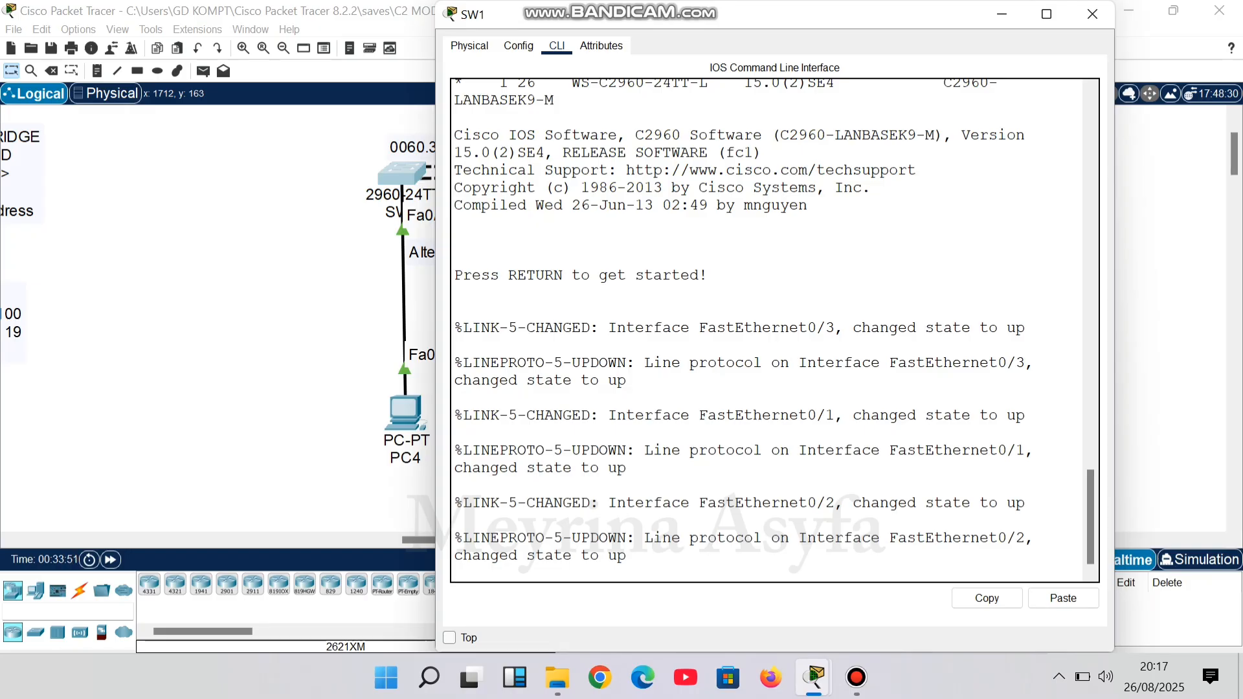
key(Return)
key(Return)
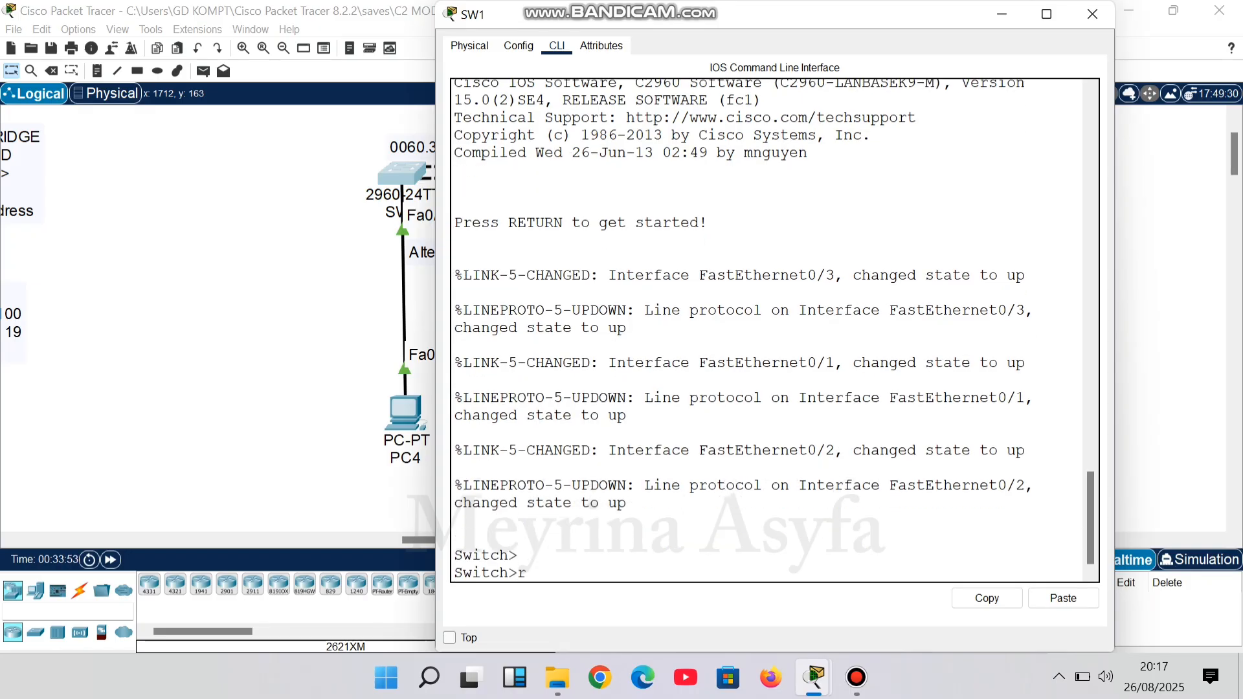
text(en)
key(Return)
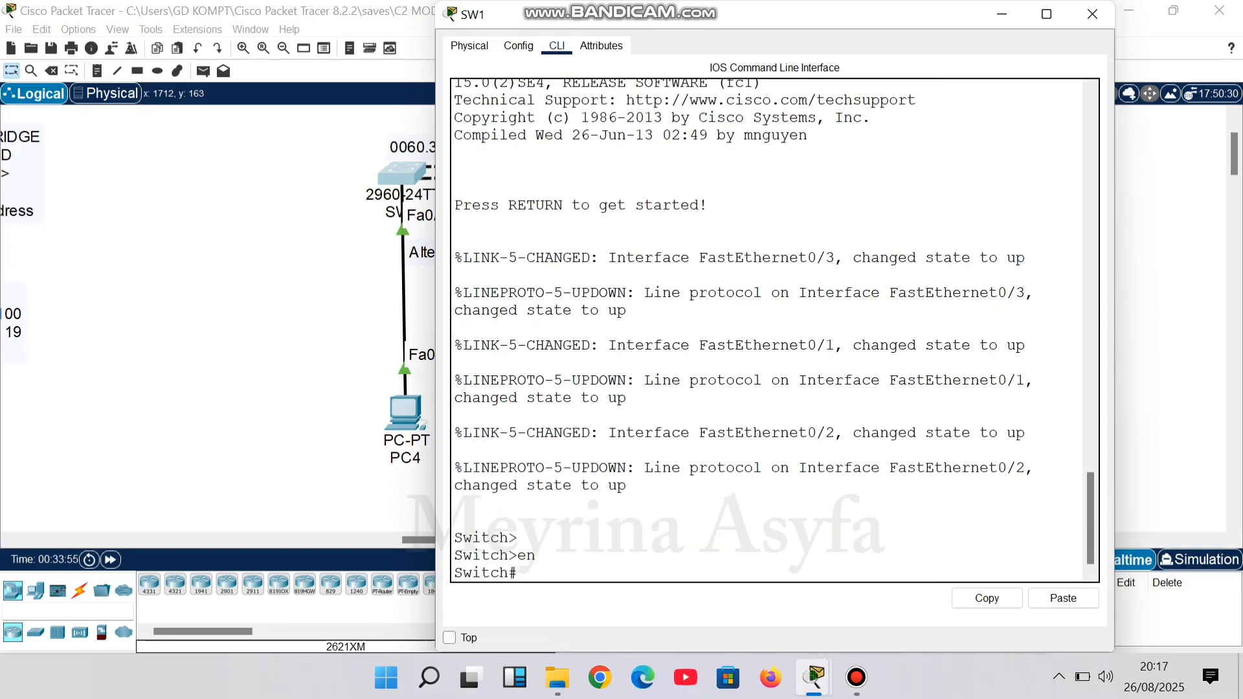
text(con)
text(f yt)
key(BackSpace)
key(BackSpace)
text(t)
key(Return)
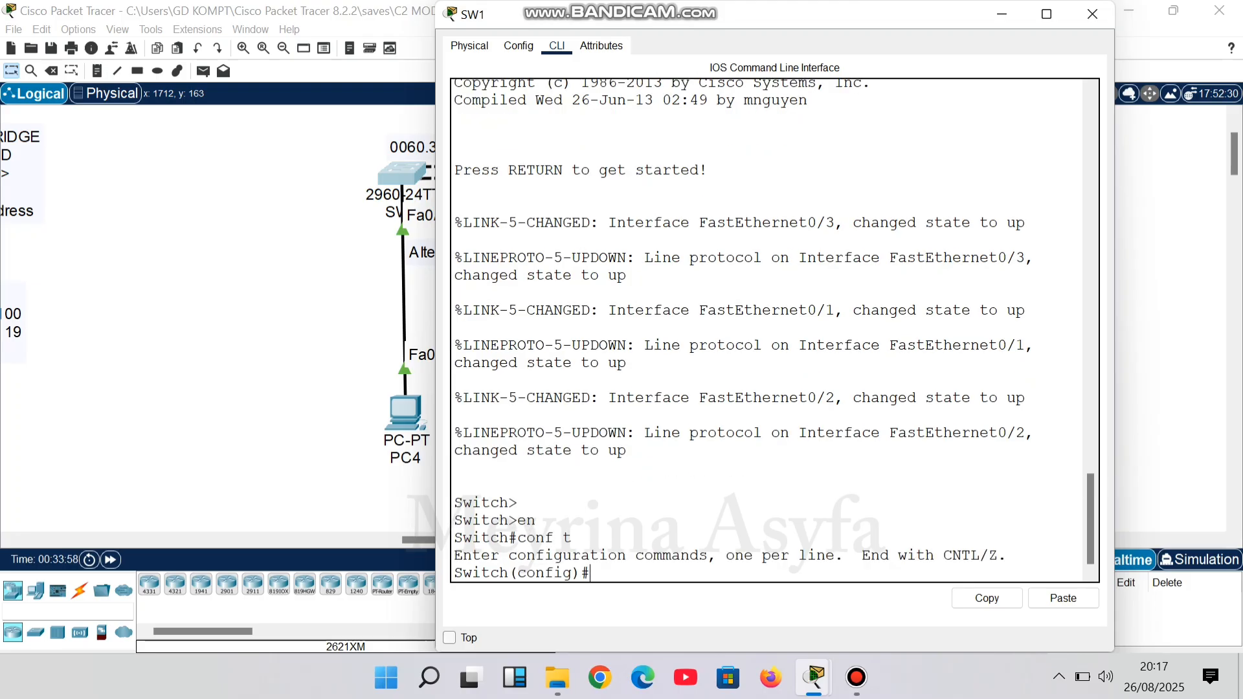
Set the speed of SW1's interface fa0/1 to 10.
text(int fa0/1)
key(Return)
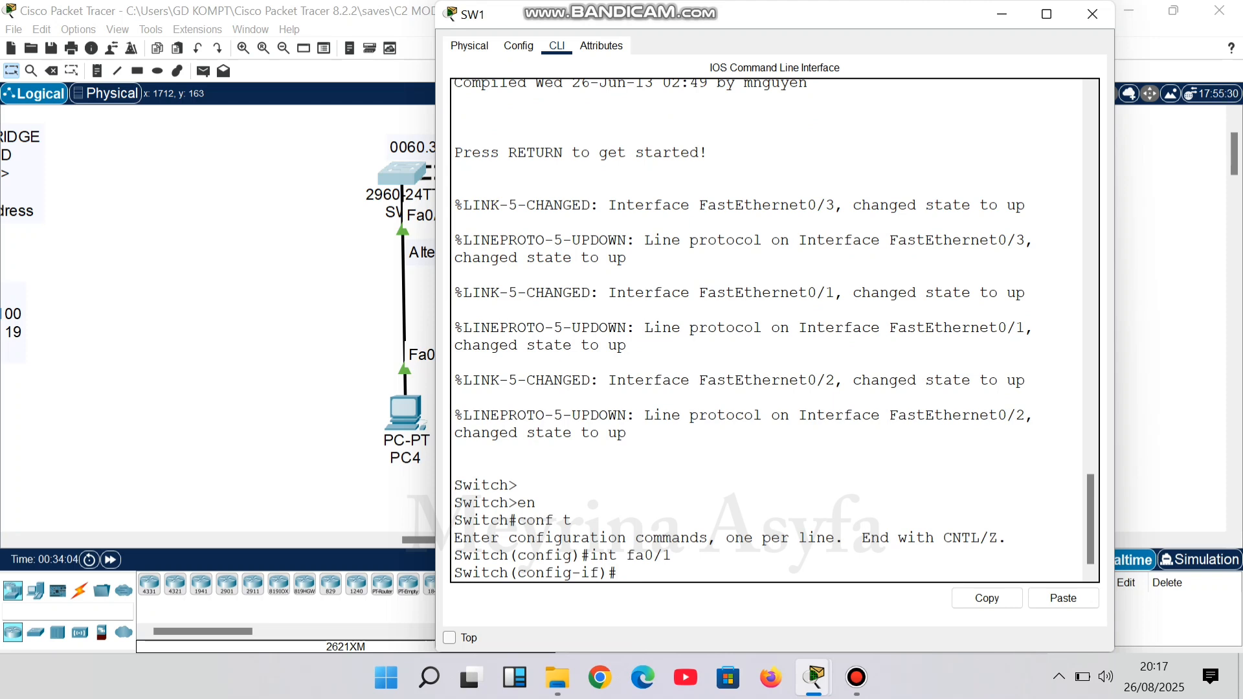
text(speed 10 mb)
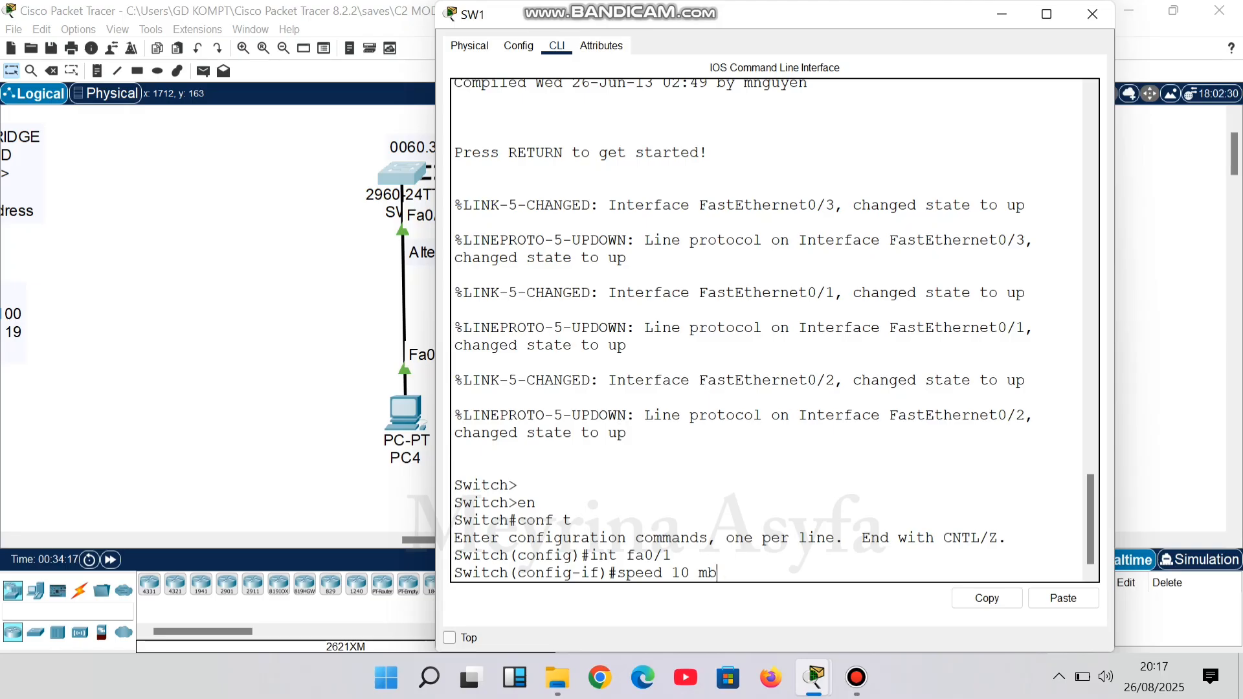
key(BackSpace)
key(BackSpace)
key(BackSpace)
key(Return)
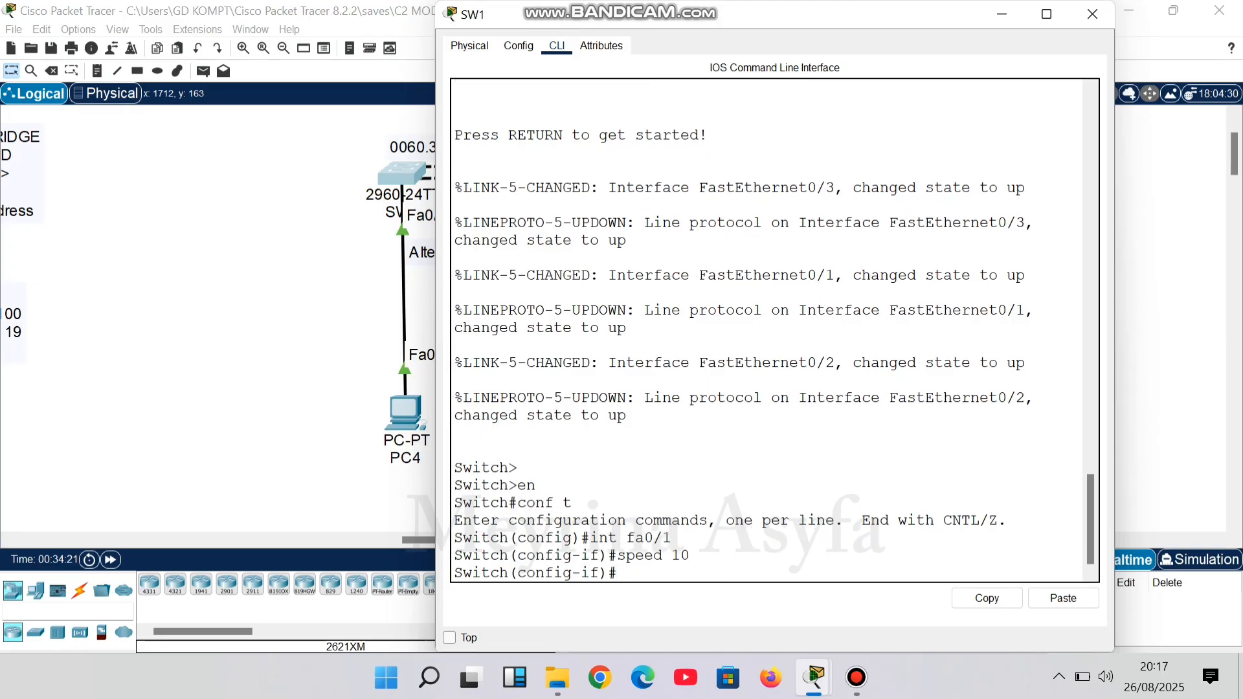
Leave interface configuration mode on SW1 with ex and close its window.
text(ex)
key(Return)
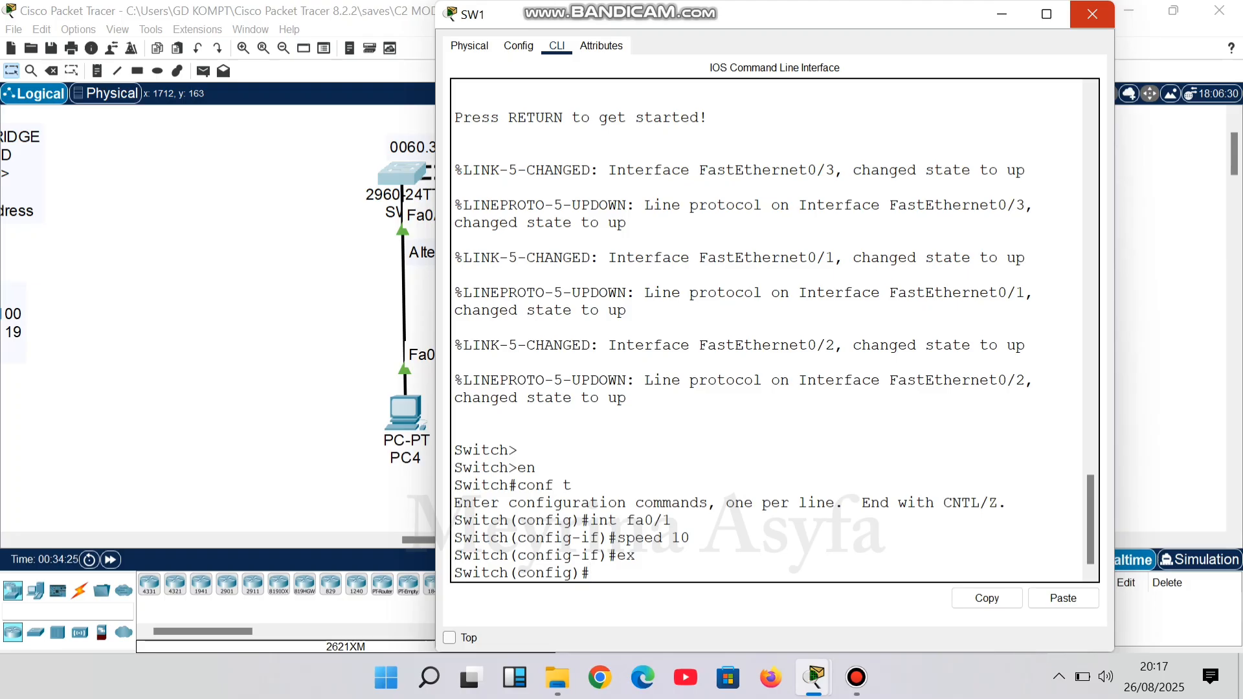
click(1093, 14)
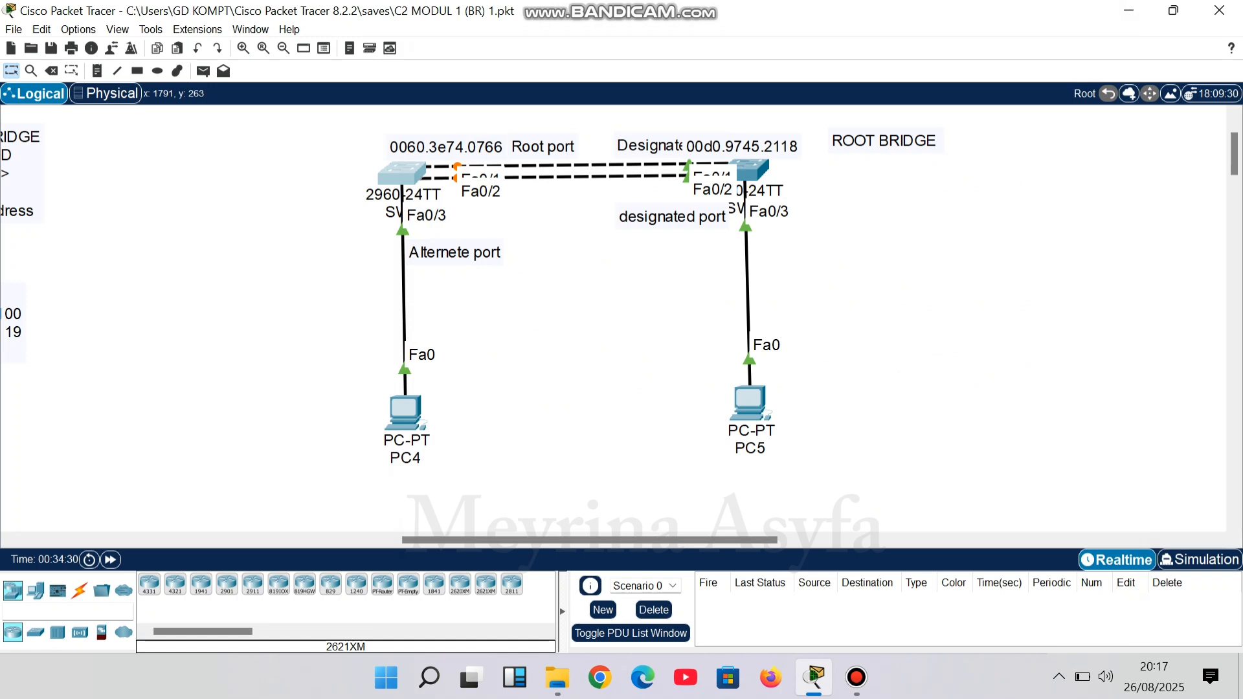
Swap SW1's port notes so "Alternete port" is above the switch links and "Root port" below them, and fast-forward the simulation time.
drag(543, 147, 576, 285)
drag(475, 253, 535, 132)
drag(577, 285, 473, 244)
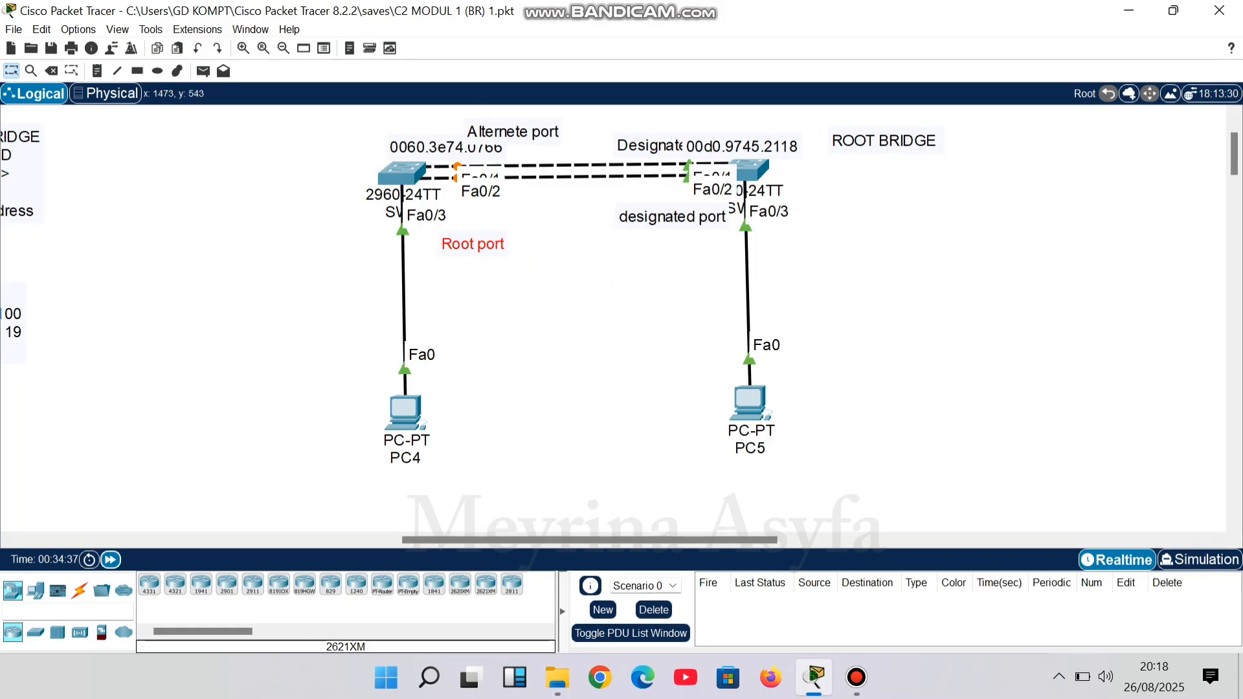
click(110, 560)
click(839, 284)
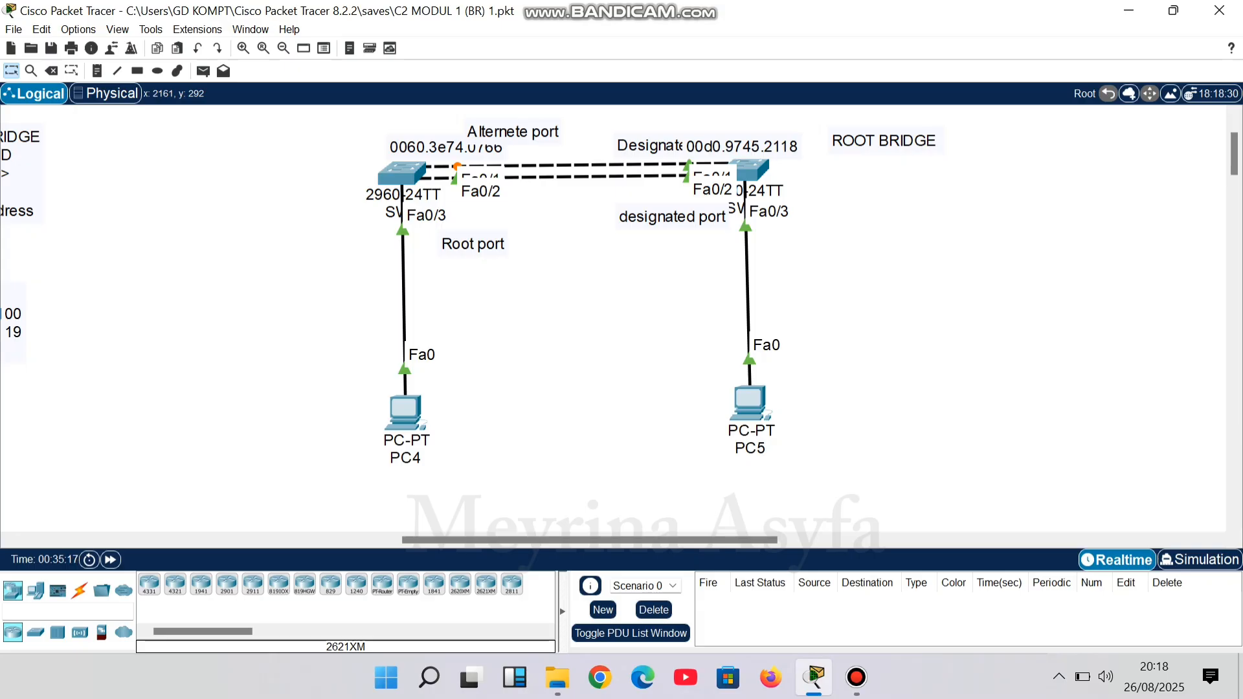
Place a note on the empty canvas beyond ROOT BRIDGE with the first line "listening -> 15 detik".
drag(907, 284, 800, 284)
scroll(622, 317, right, 5)
scroll(622, 318, left, 2)
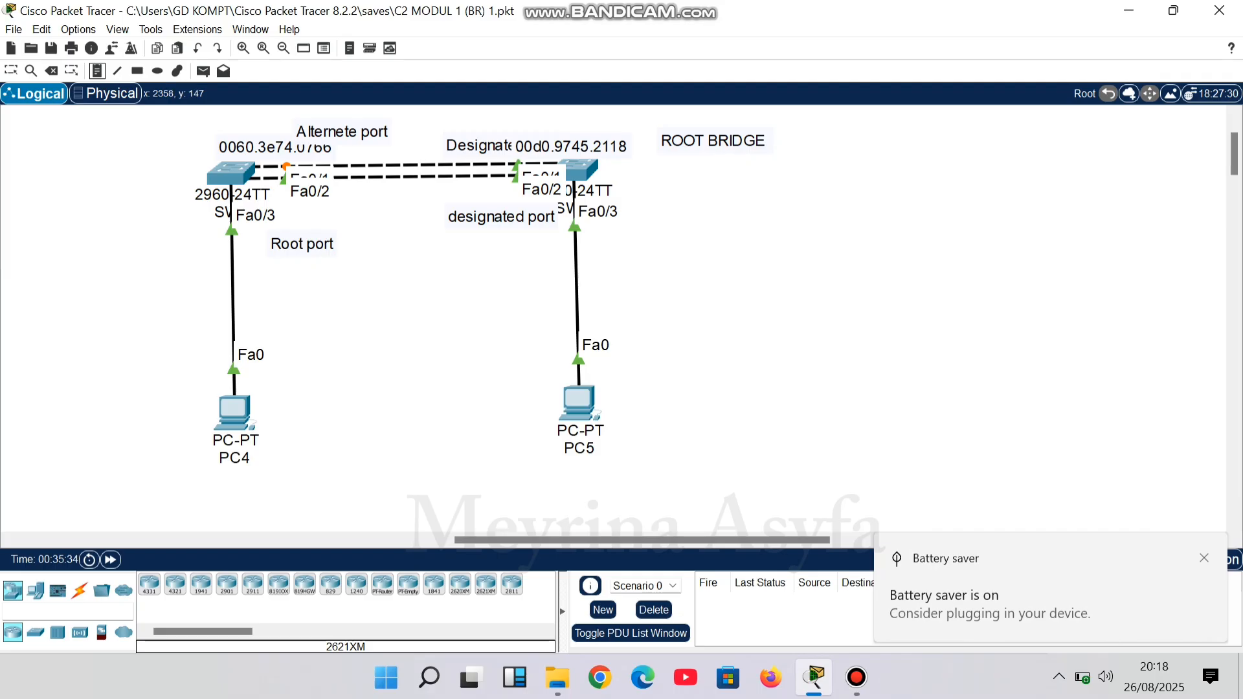
click(848, 149)
text(li)
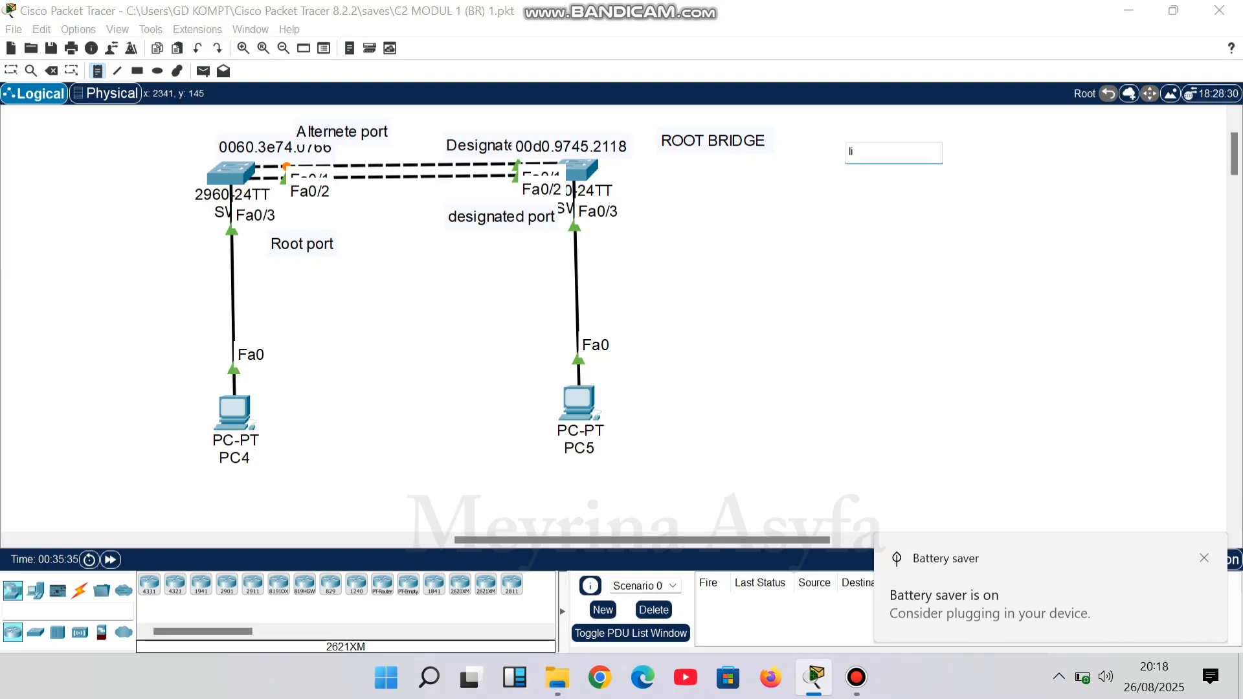
text(stening -> 1)
text(5 detik)
key(Return)
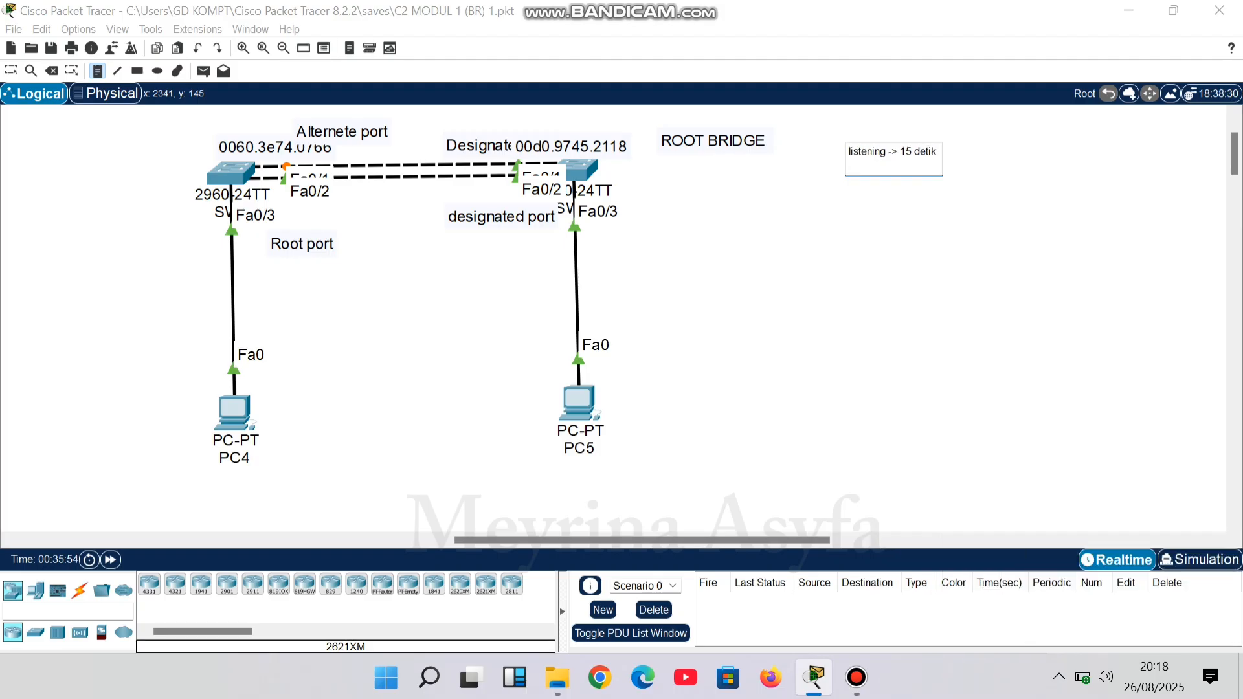
Add the lines "Learning -> 15 detik" and "forwading" to the note and finish it.
text(Learning ->)
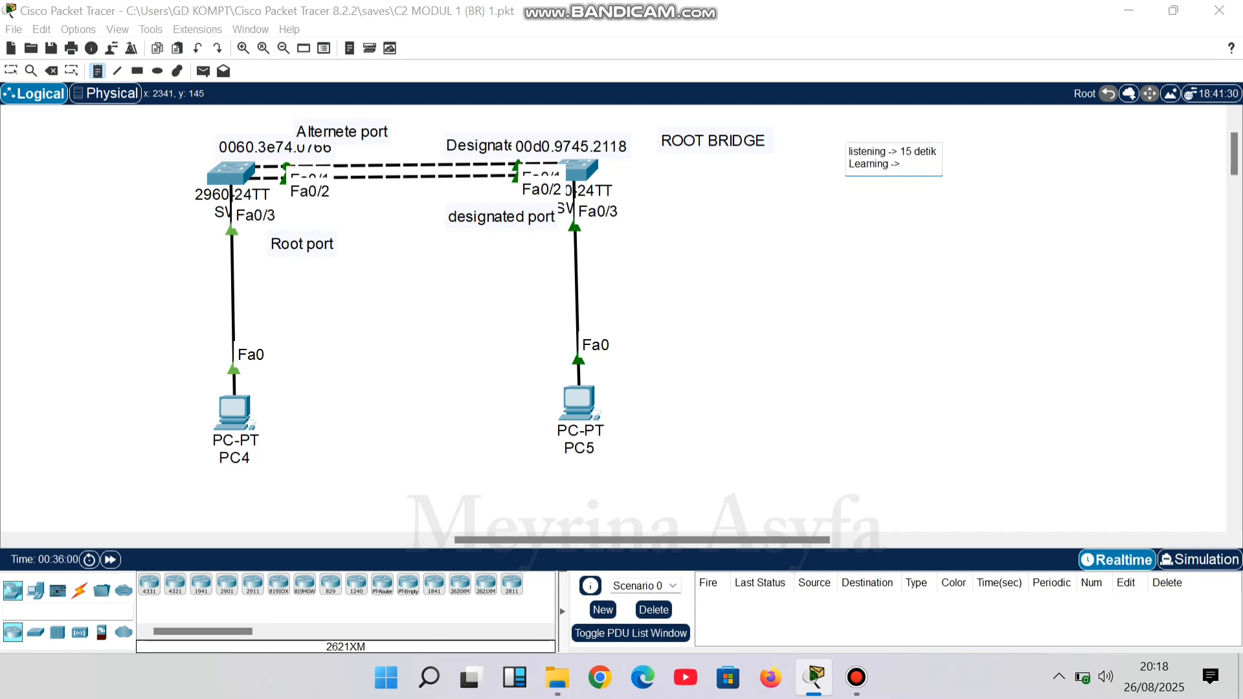
text( 15 detik)
key(Return)
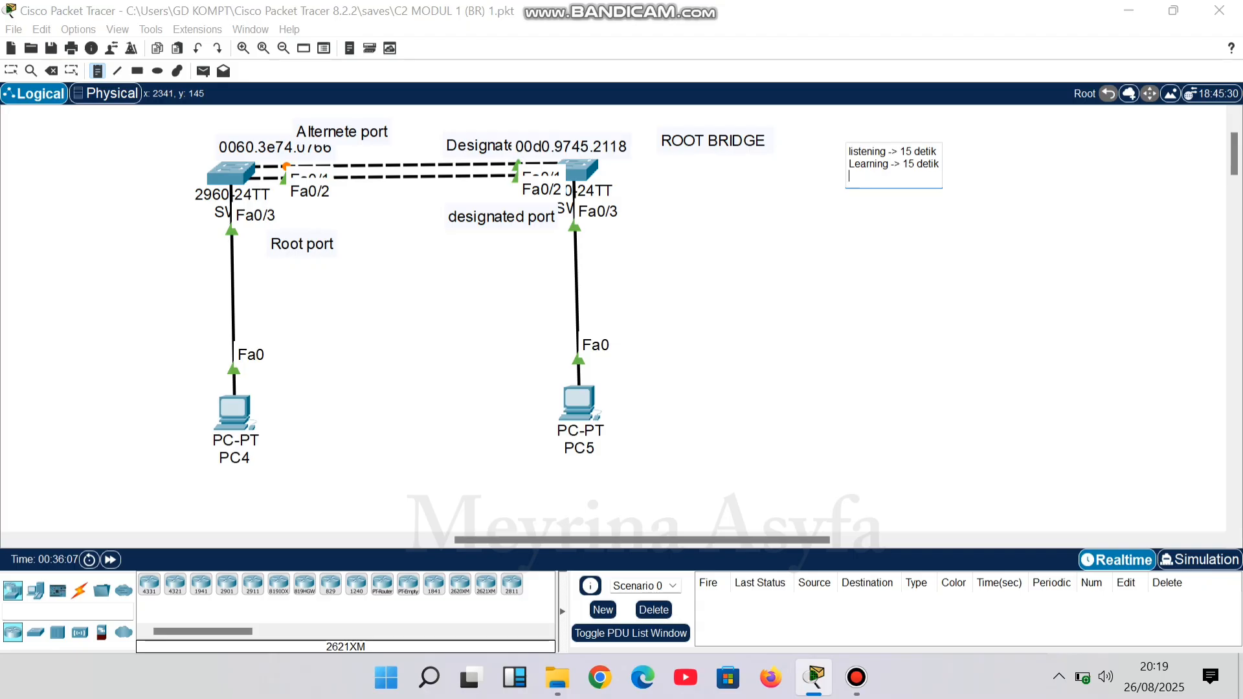
text(forwading -)
key(BackSpace)
key(BackSpace)
click(918, 234)
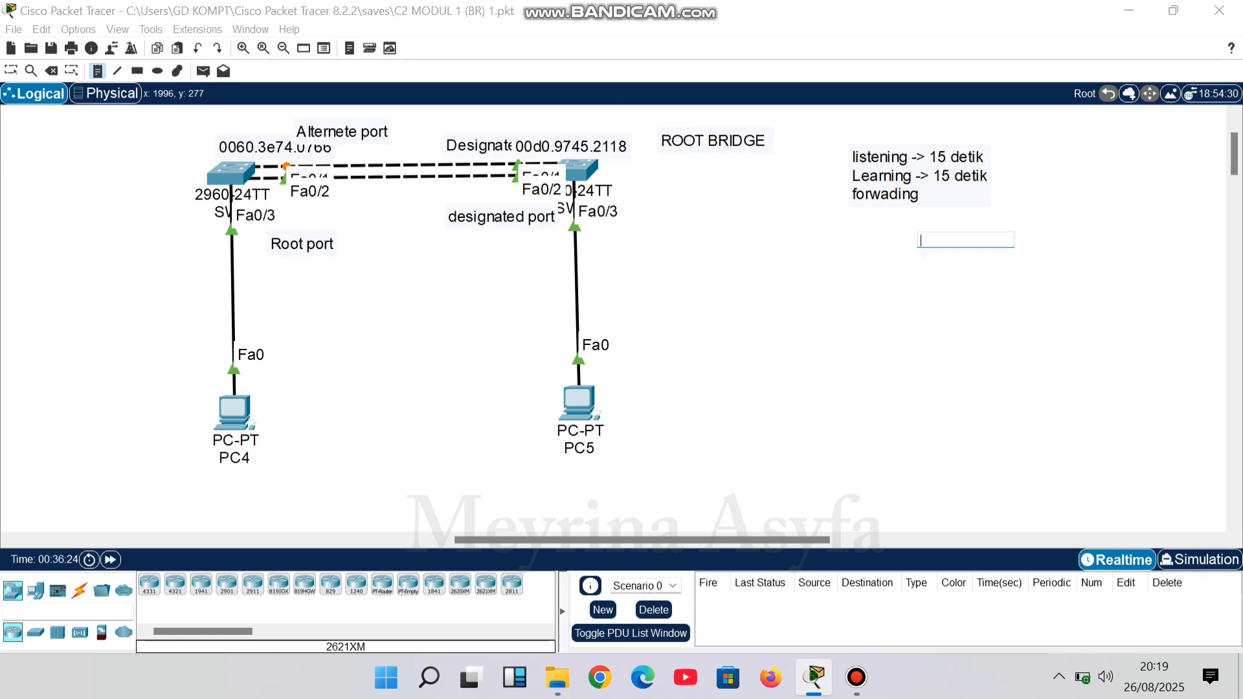
click(11, 71)
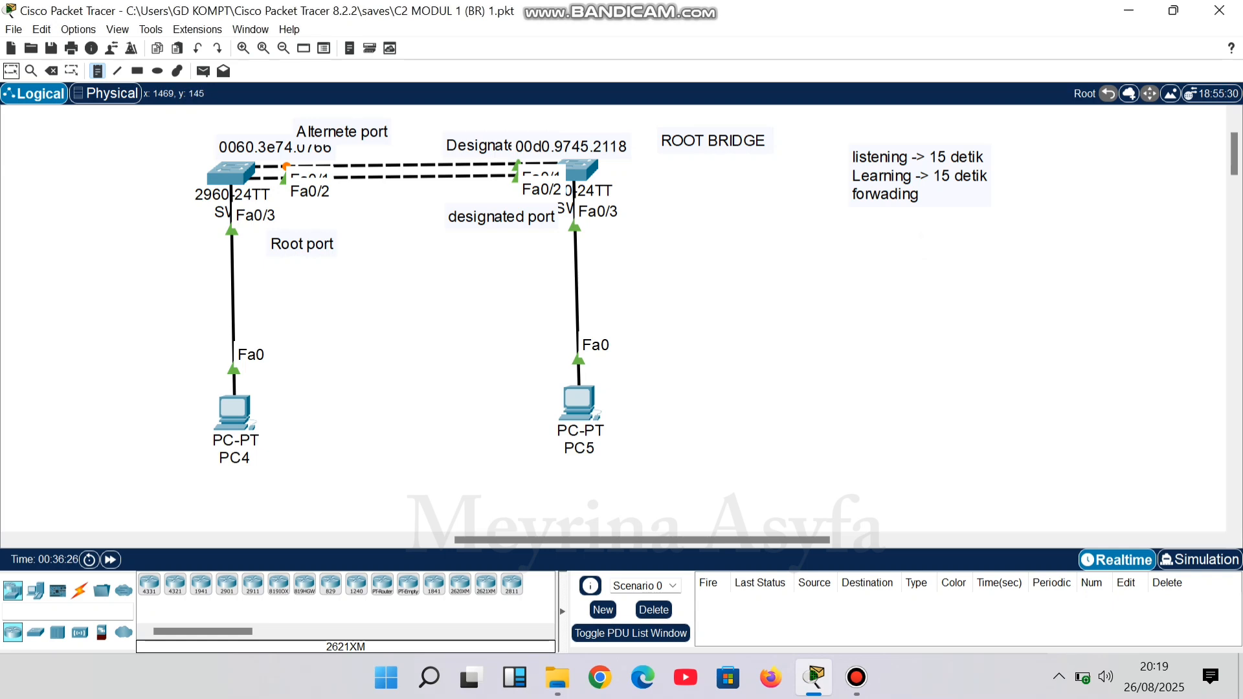
Delete the cable between SW 2 and PC5 and reconnect them with an automatically chosen connection type.
click(51, 70)
click(577, 291)
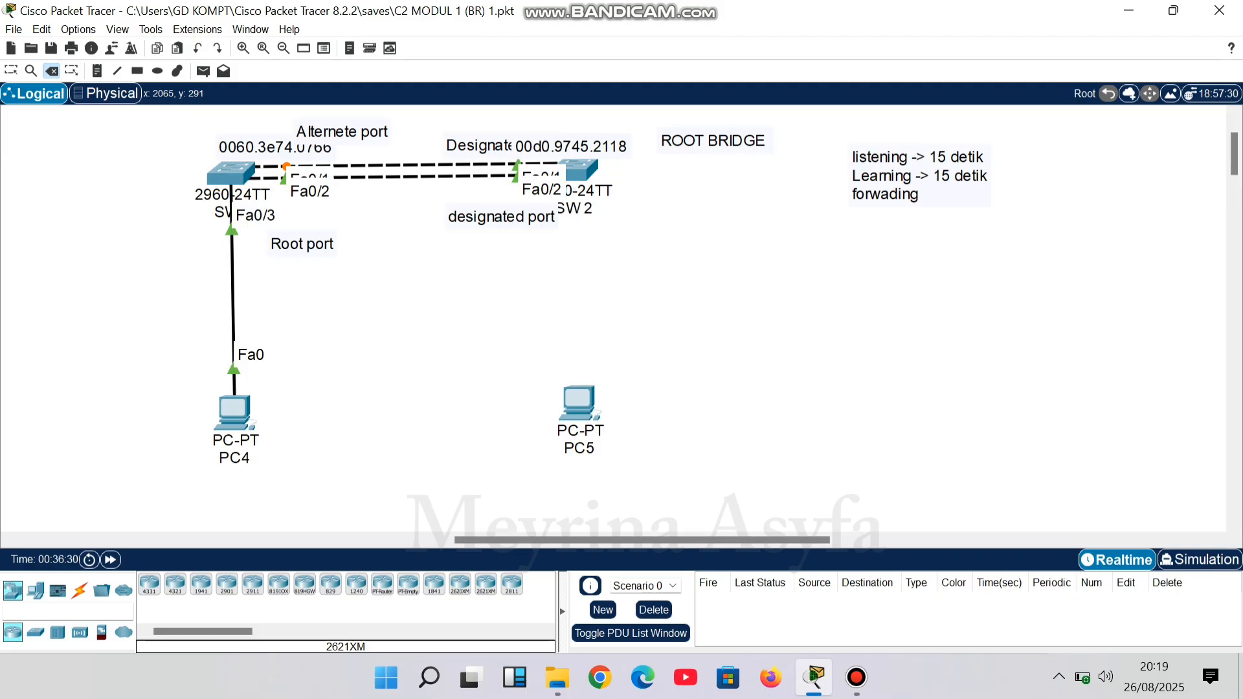
key(Escape)
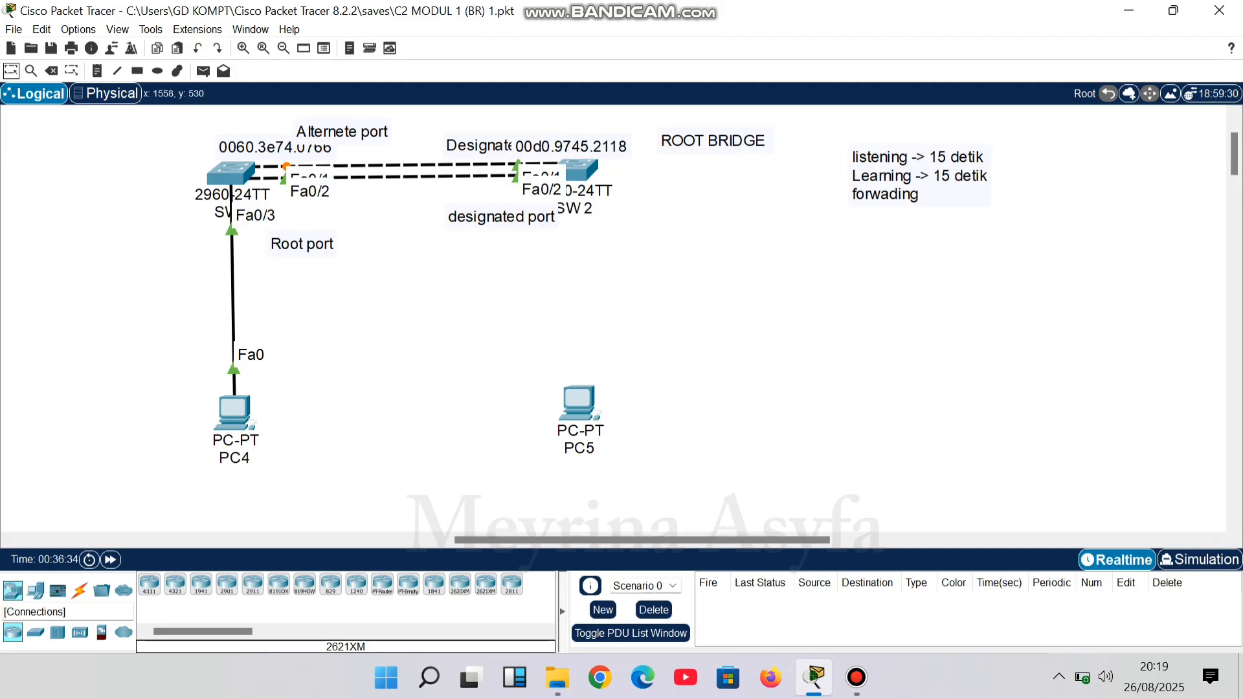
click(80, 591)
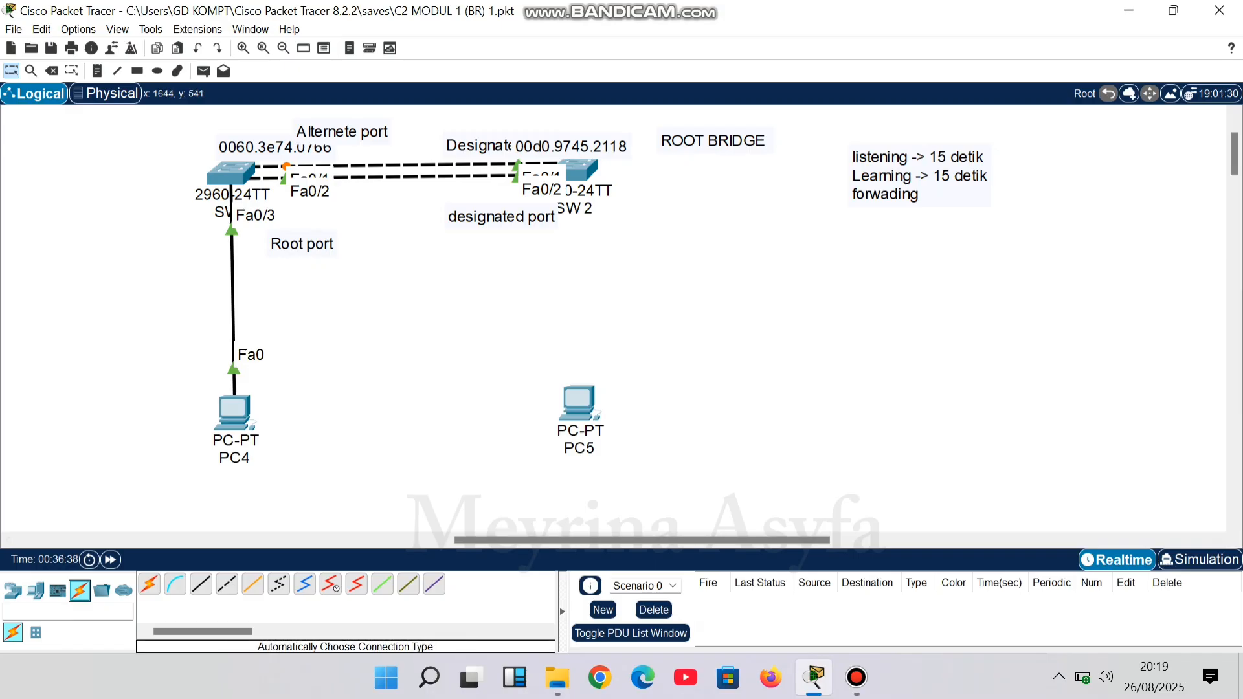
click(149, 584)
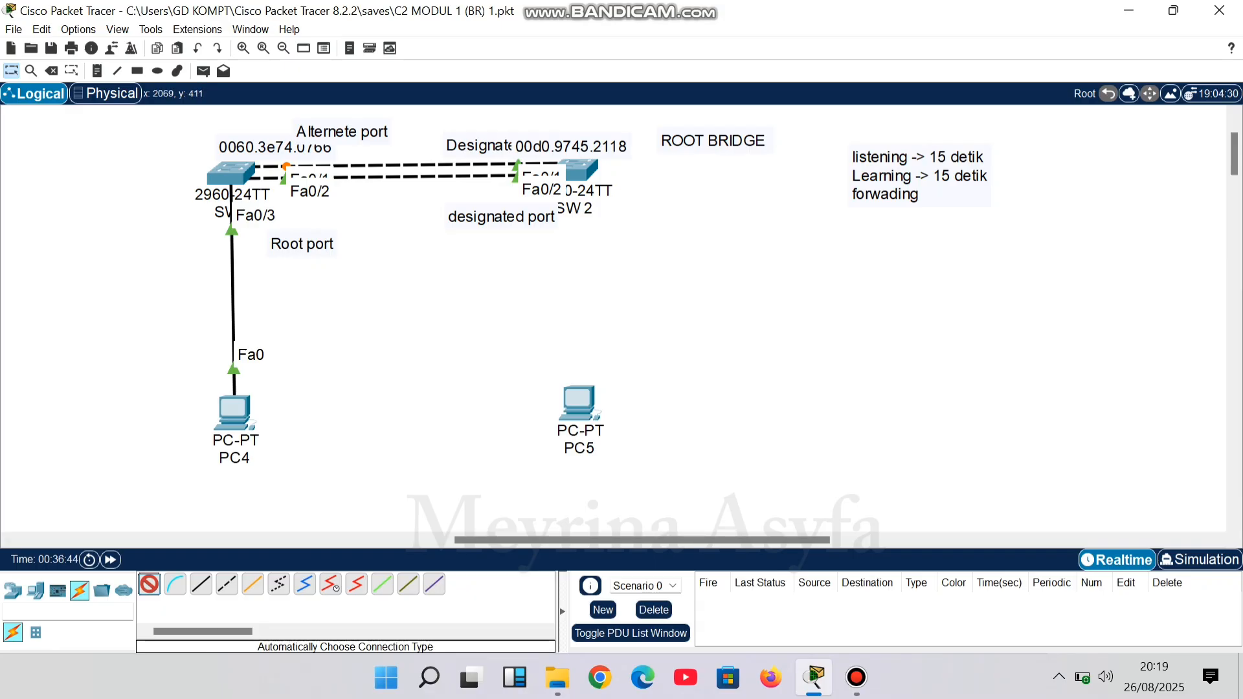
click(579, 403)
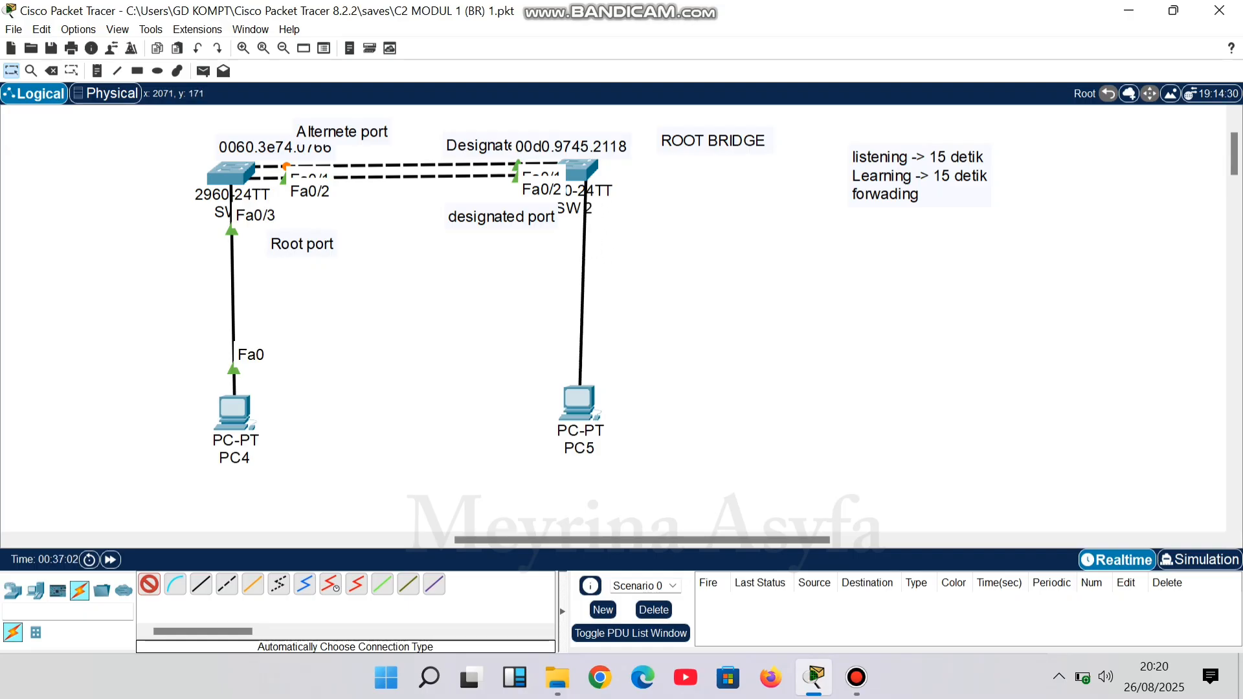
click(581, 170)
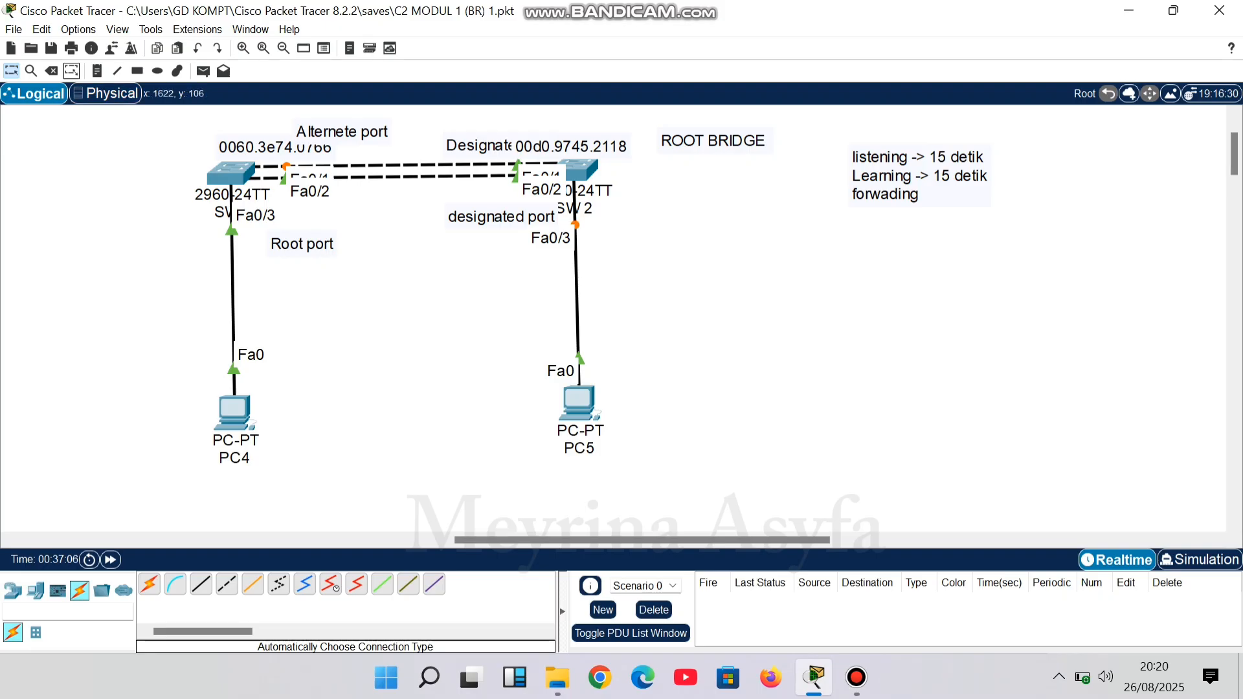
Remove the PC5 cable once more and connect PC5 to SW 2's FastEthernet0/3.
click(51, 71)
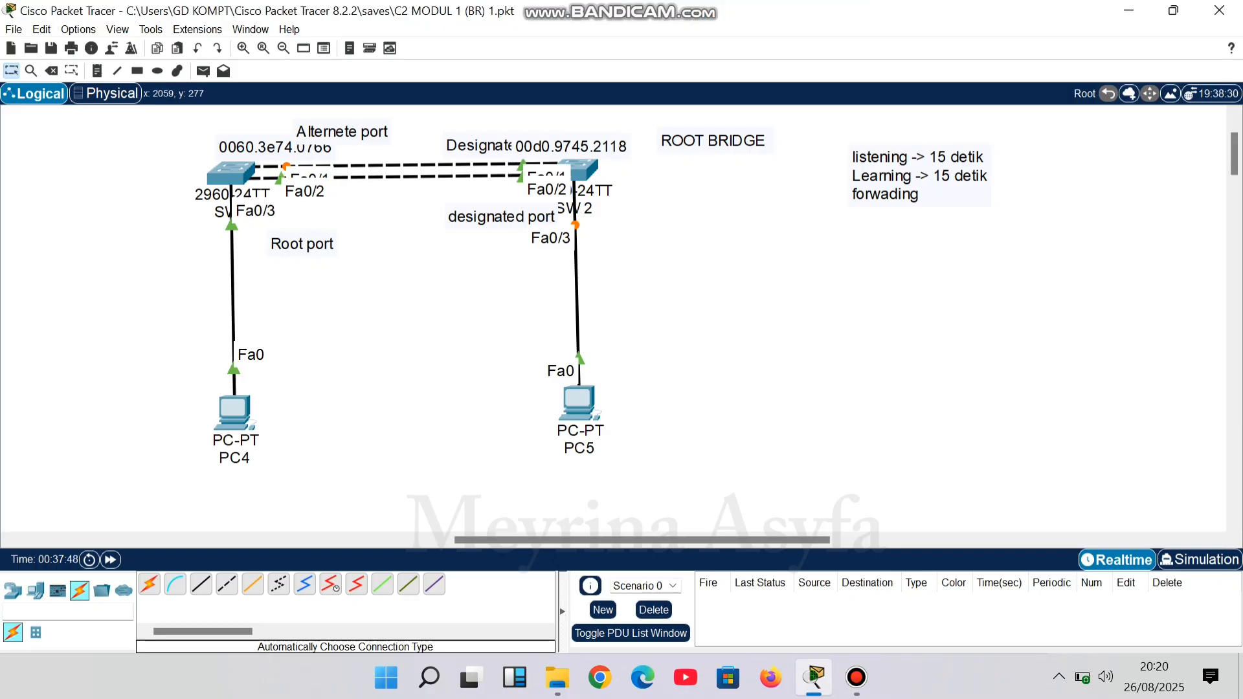
click(578, 225)
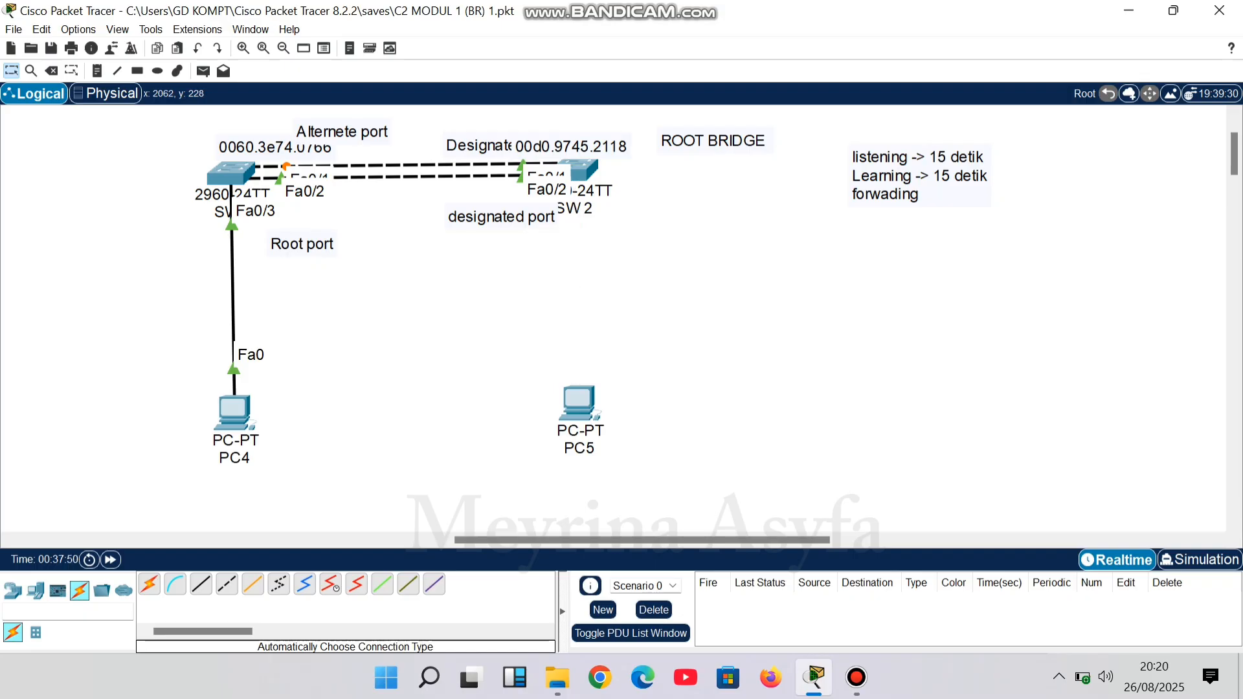
click(586, 169)
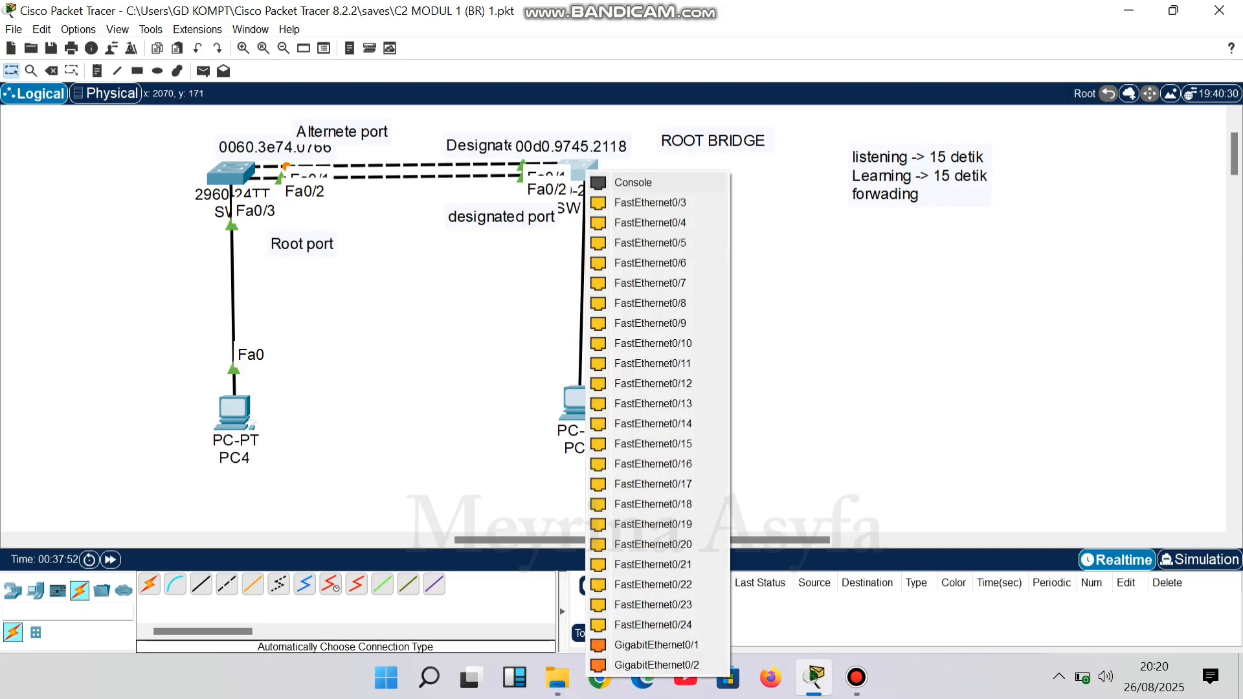
click(650, 203)
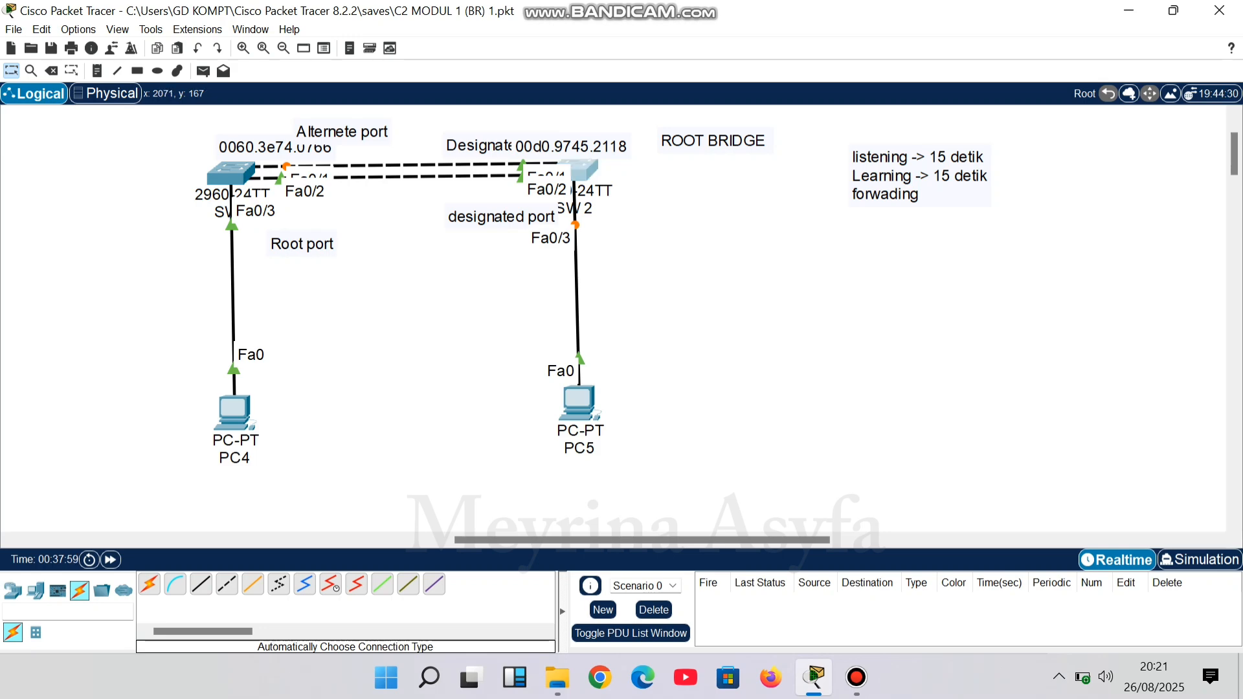
Open SW 2's command line and leave global configuration mode with ex.
click(584, 169)
click(766, 362)
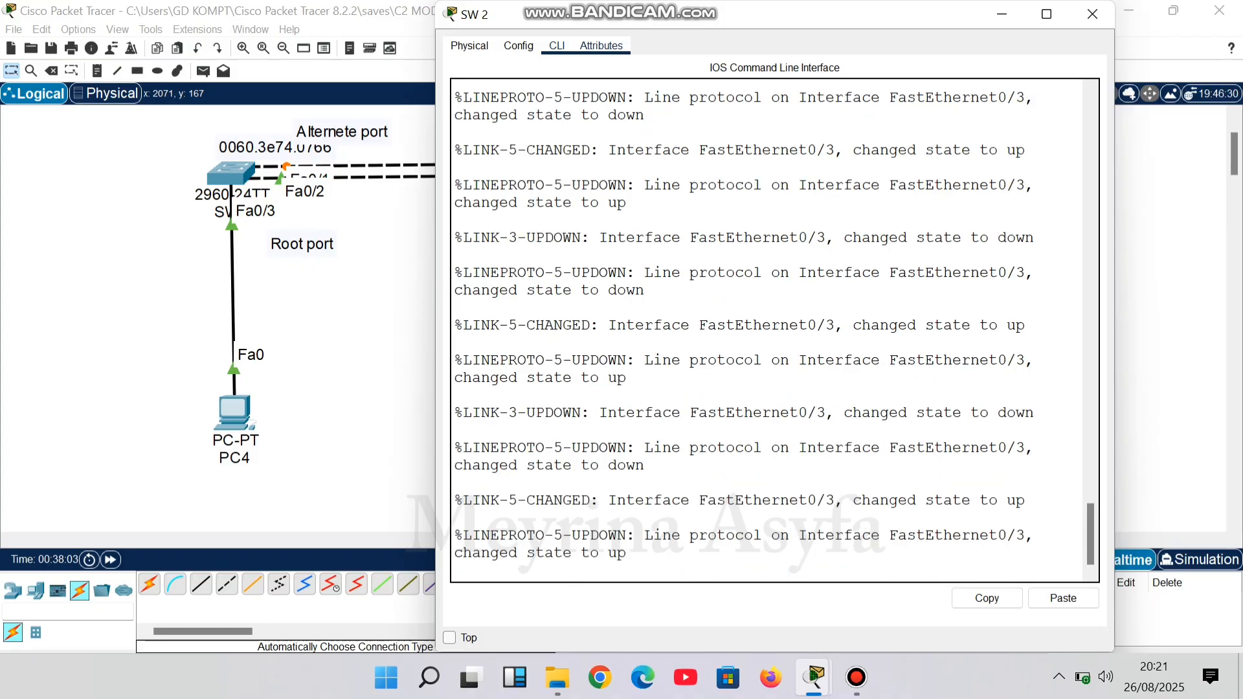
key(Return)
key(Return)
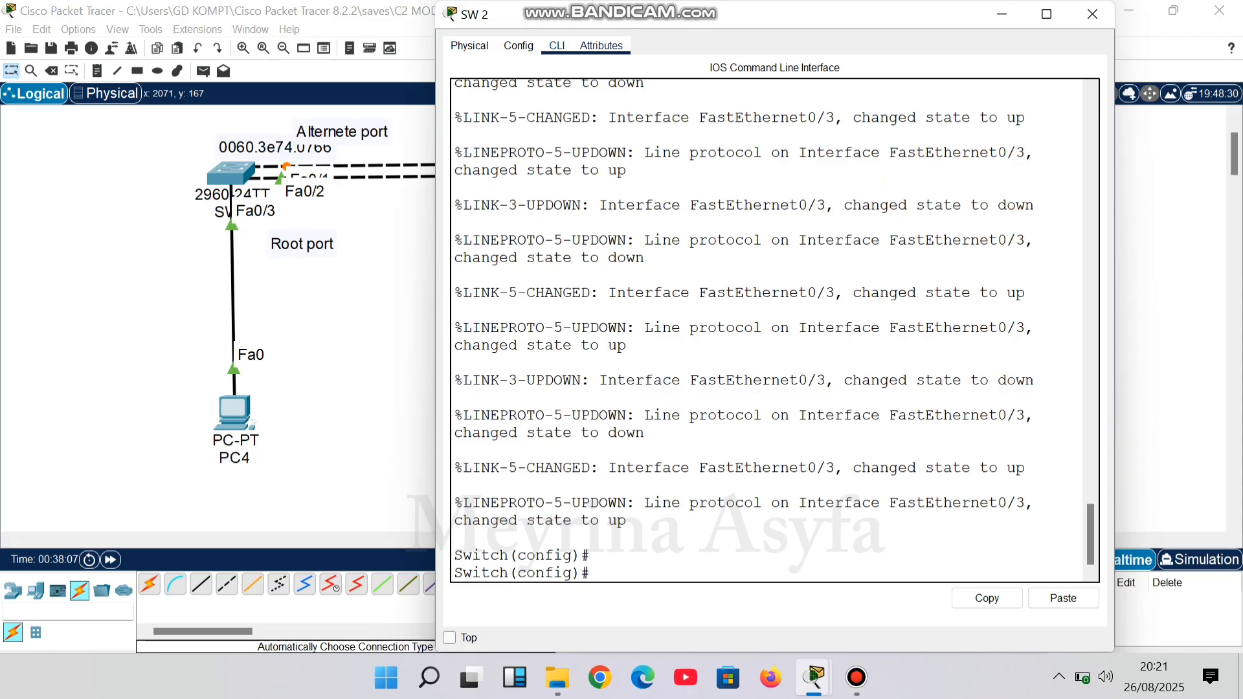
text(ex)
key(Return)
key(Return)
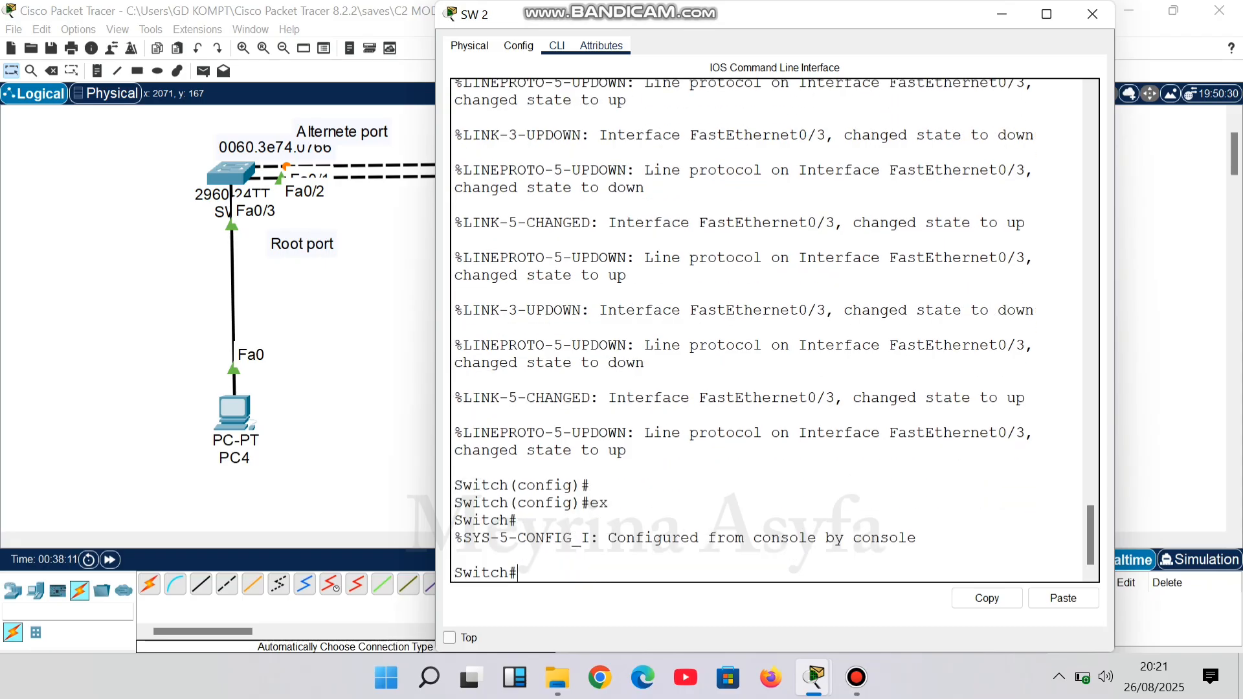
Run show span on SW 2 and examine the spanning-tree status of Fa0/3.
text(shi)
key(BackSpace)
text(ow sp)
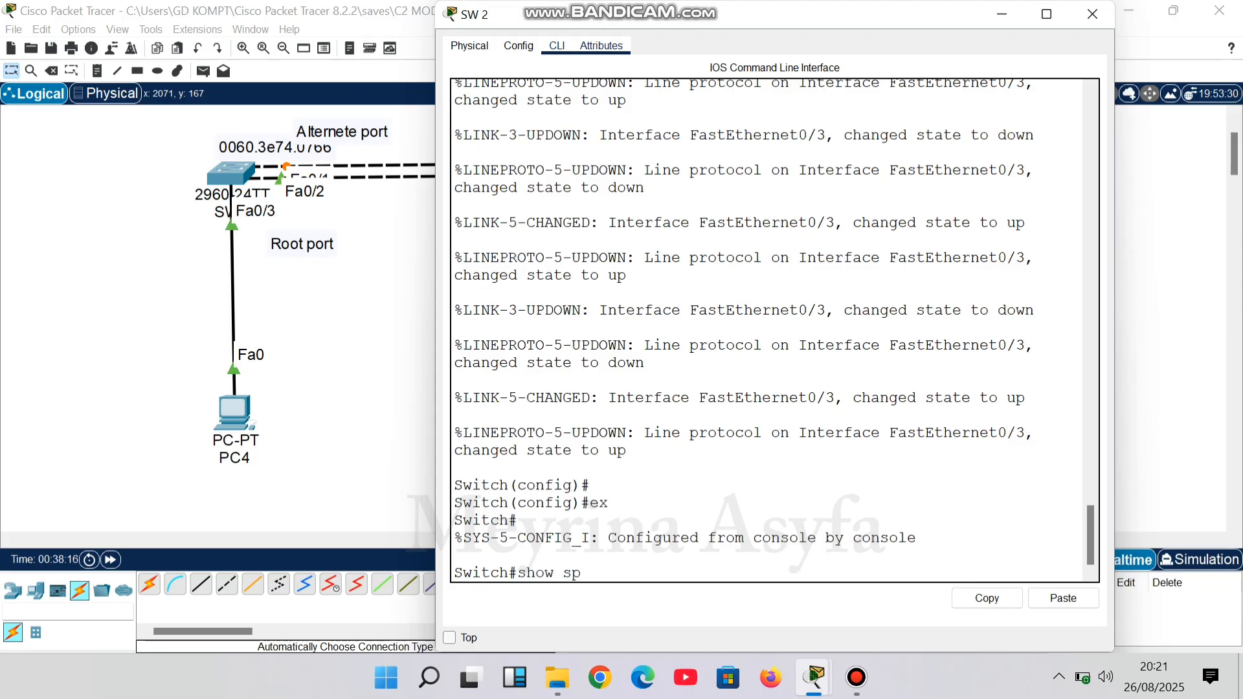
text(an)
key(Return)
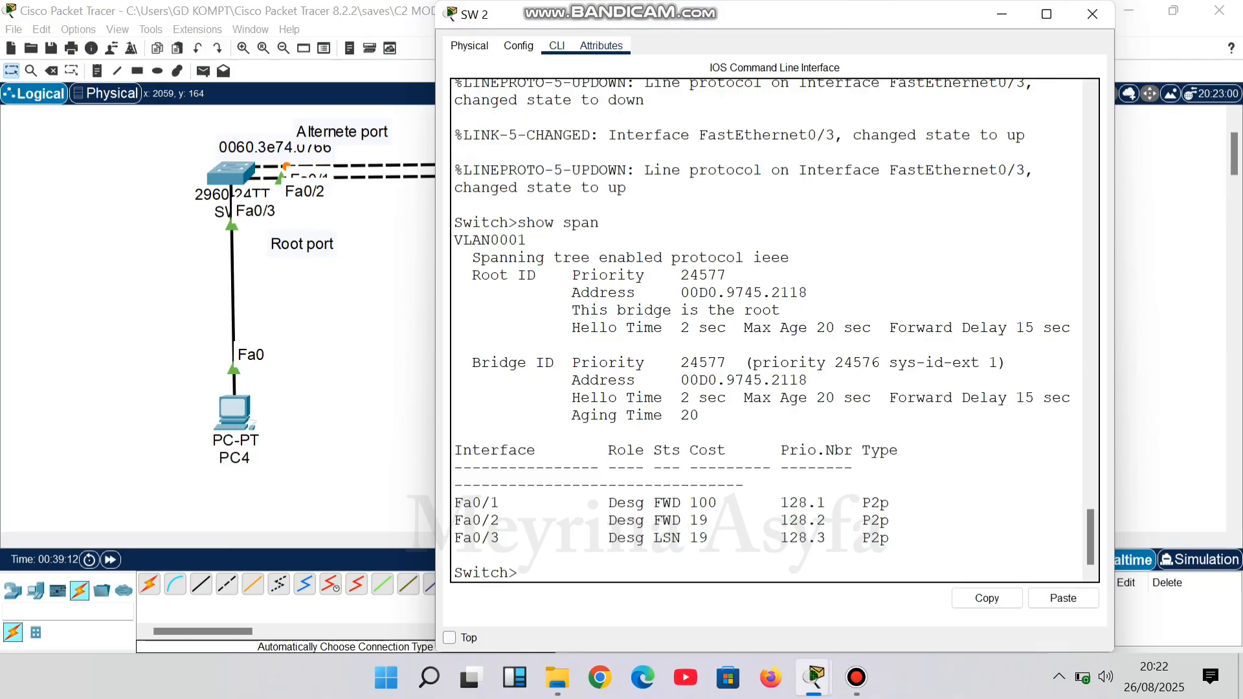
drag(663, 538, 681, 538)
click(674, 539)
text(en)
key(Return)
text(conf t)
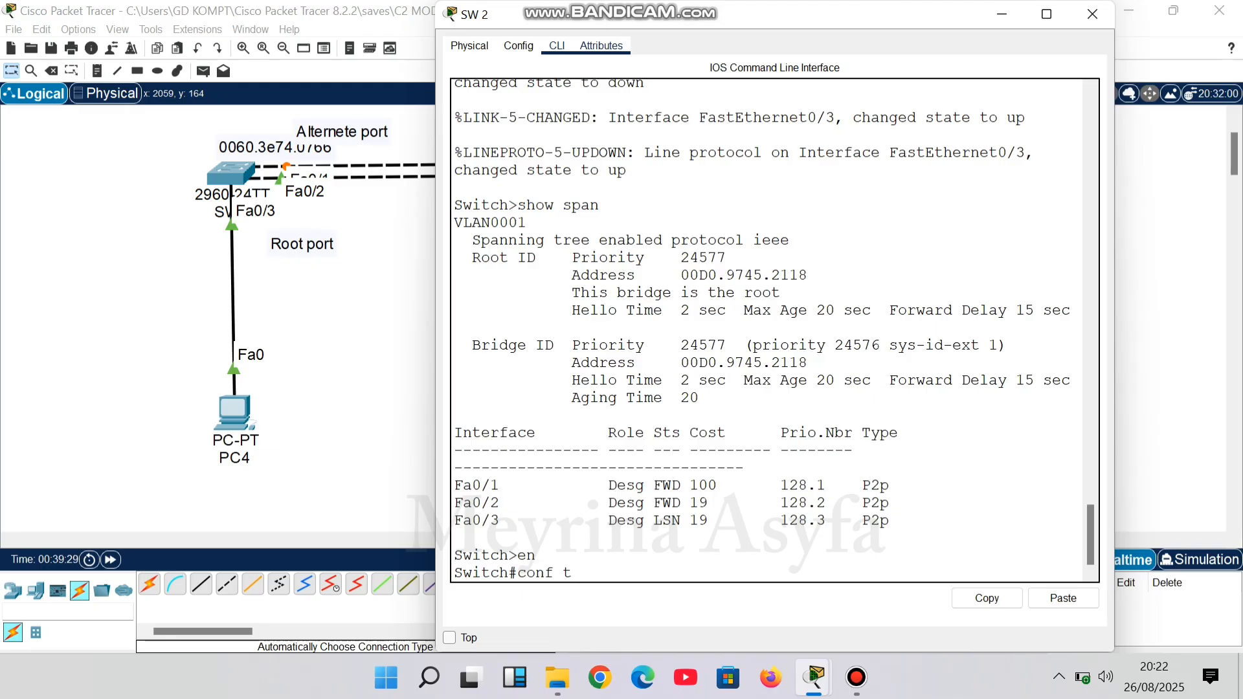
key(BackSpace)
key(BackSpace)
key(BackSpace)
key(BackSpace)
key(BackSpace)
key(BackSpace)
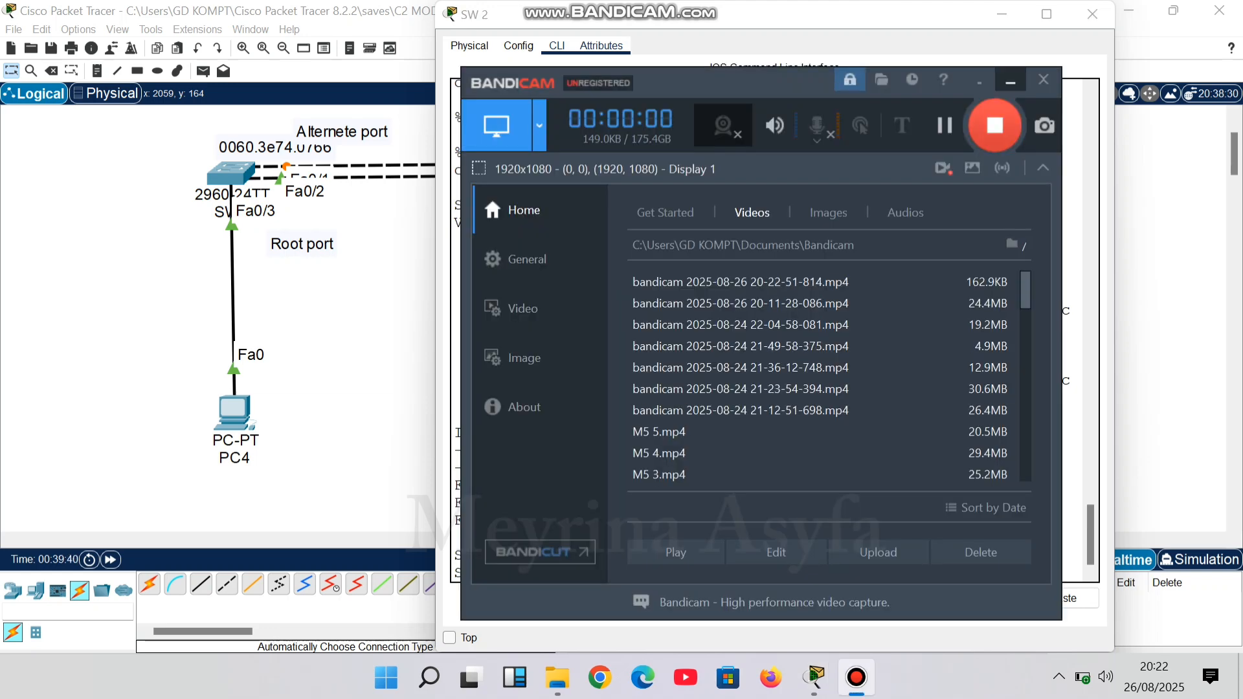
click(1010, 81)
text(en)
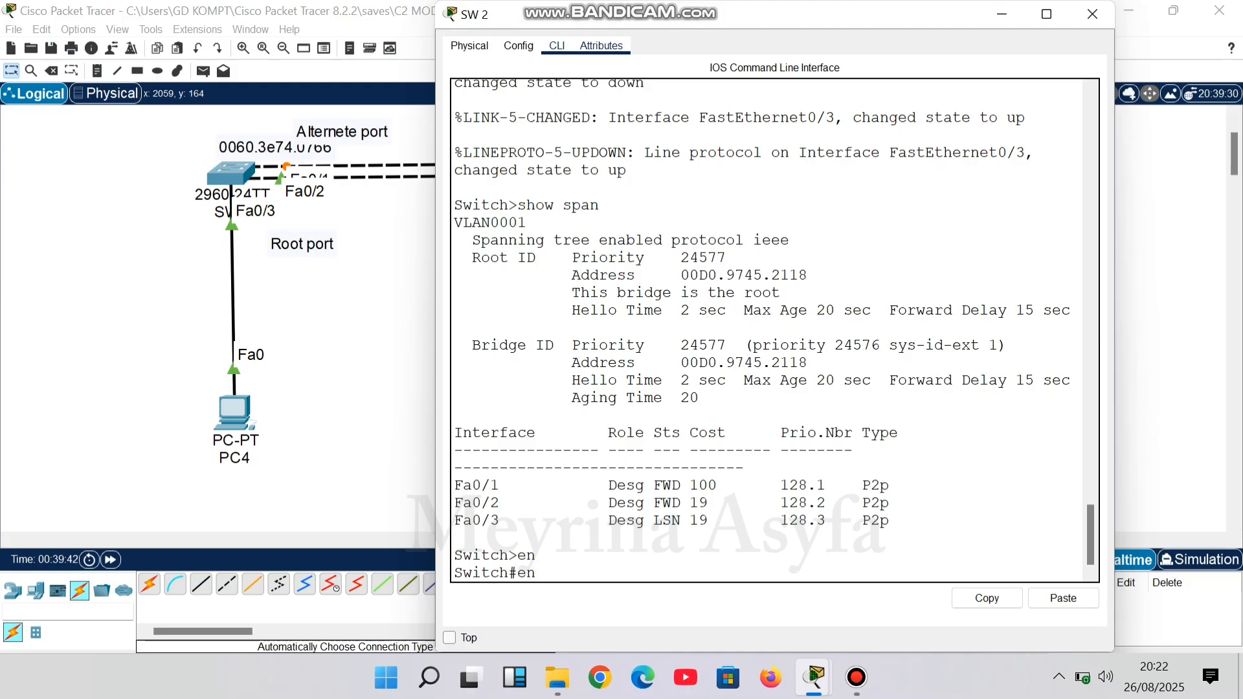
key(BackSpace)
key(BackSpace)
text(ex)
key(Return)
key(Return)
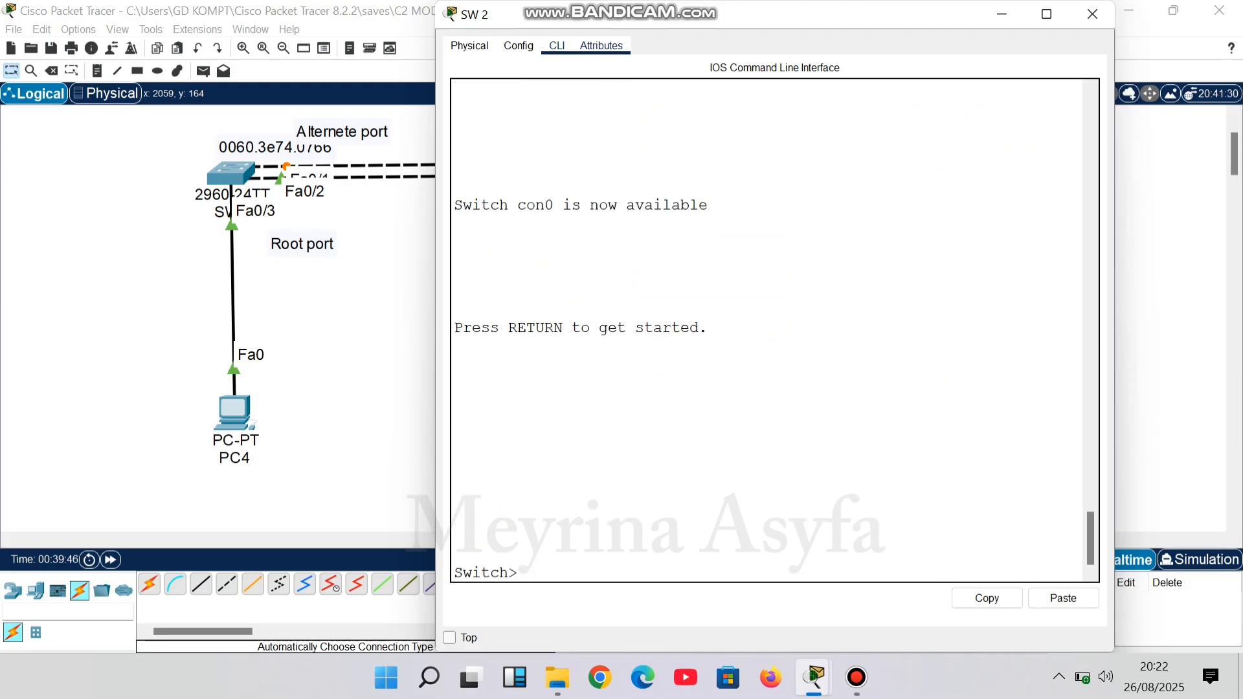
Check SW 2's port states again with show span and close its window.
text(show span)
key(Return)
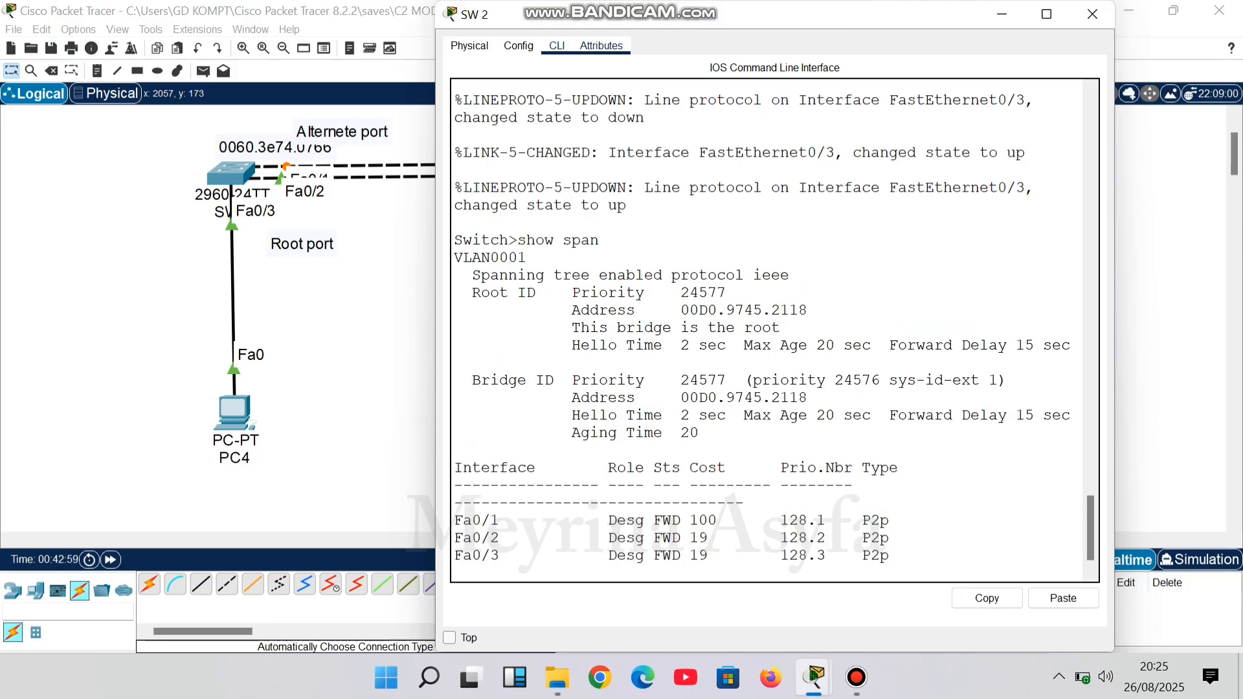
click(1092, 13)
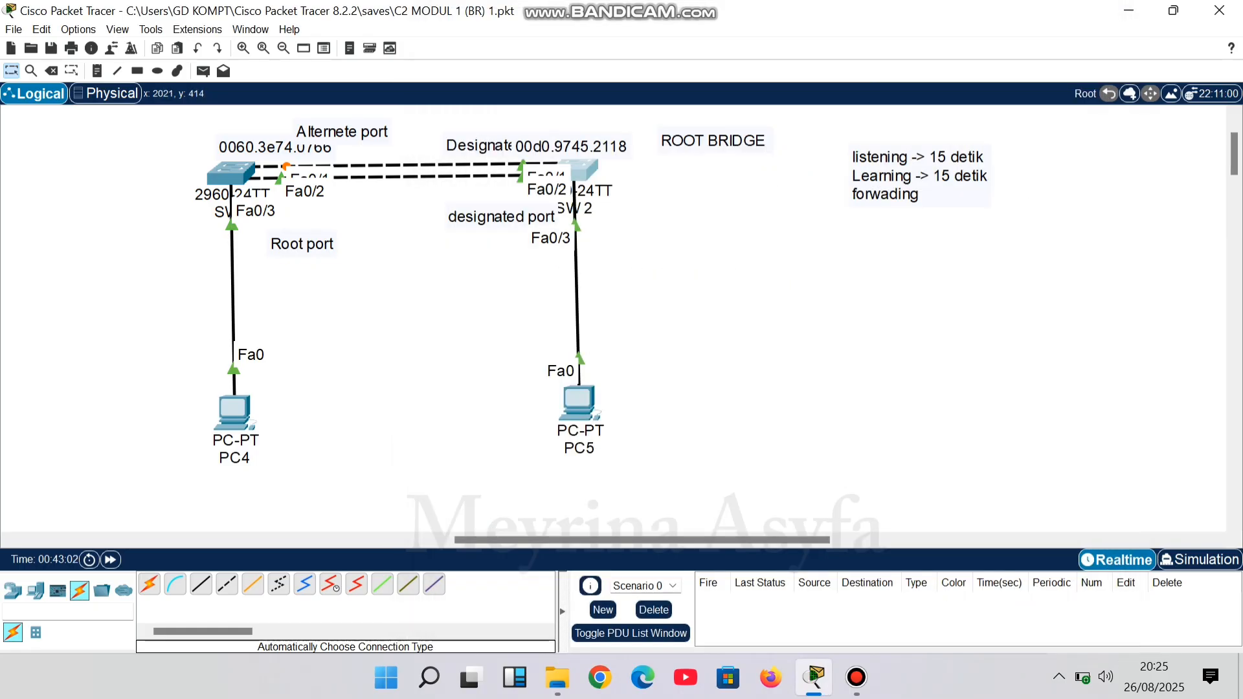
Add a text note reading PORTPAST to the workspace between PC4 and PC5, below the Root port label.
scroll(622, 291, left, 5)
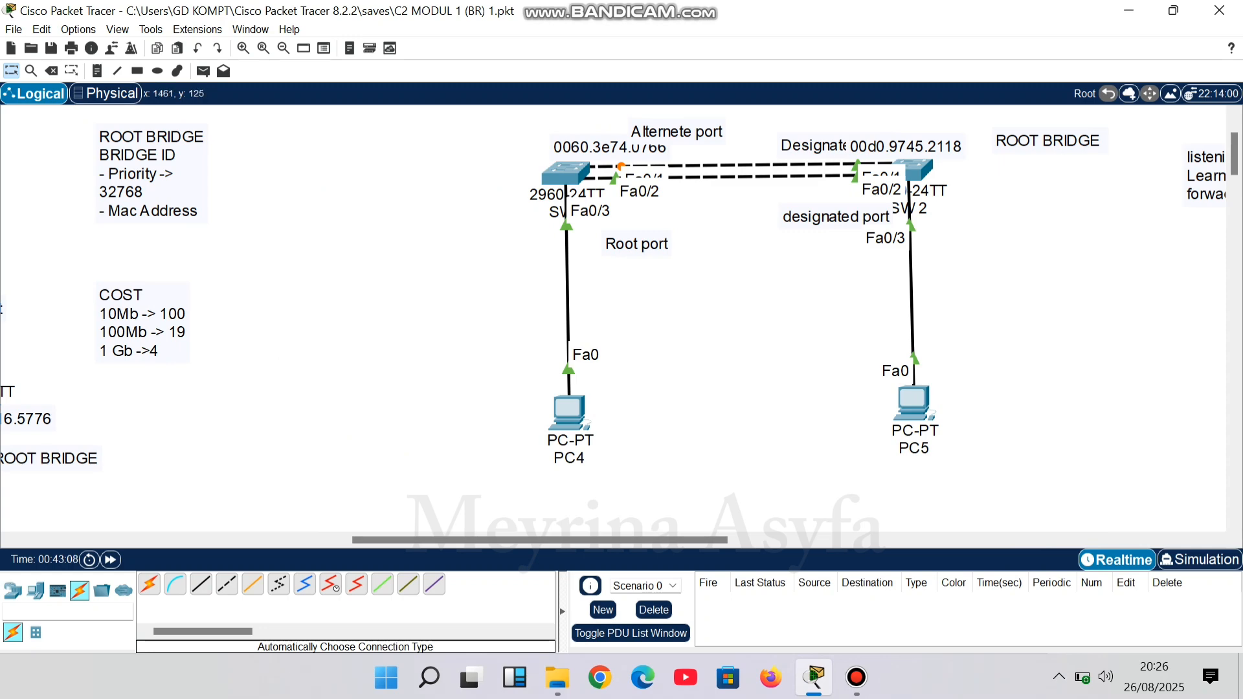
click(97, 71)
click(608, 301)
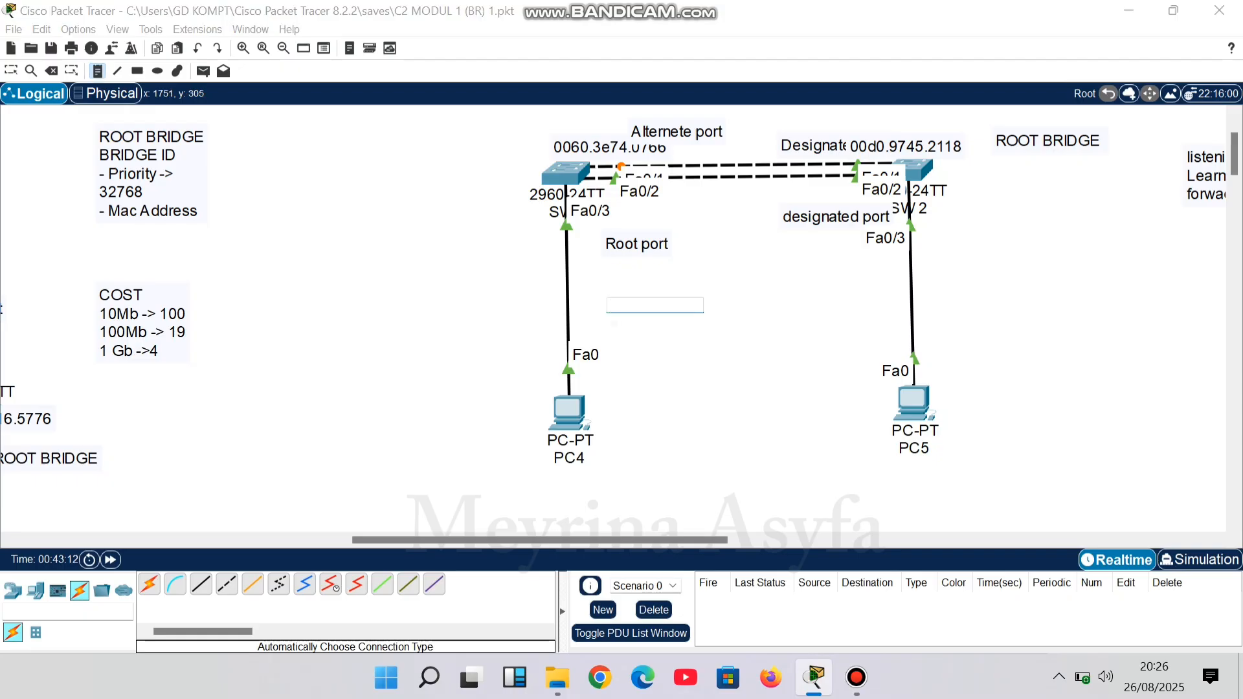
text(PORTPAST)
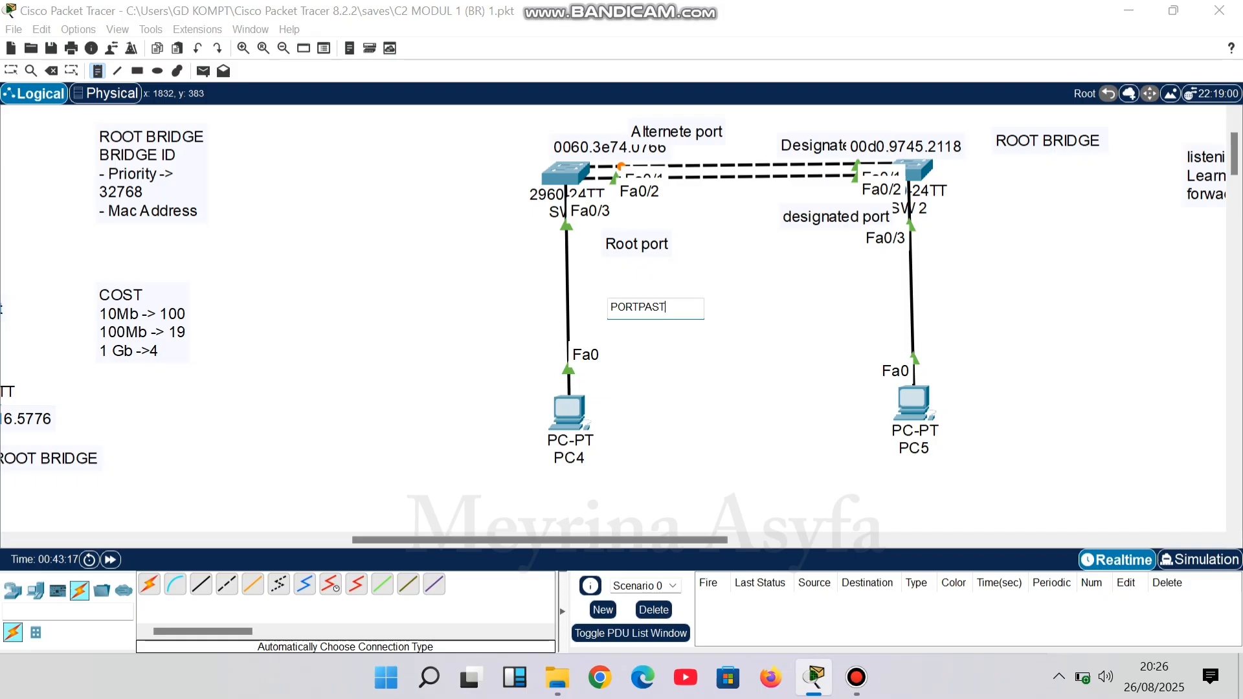
click(686, 375)
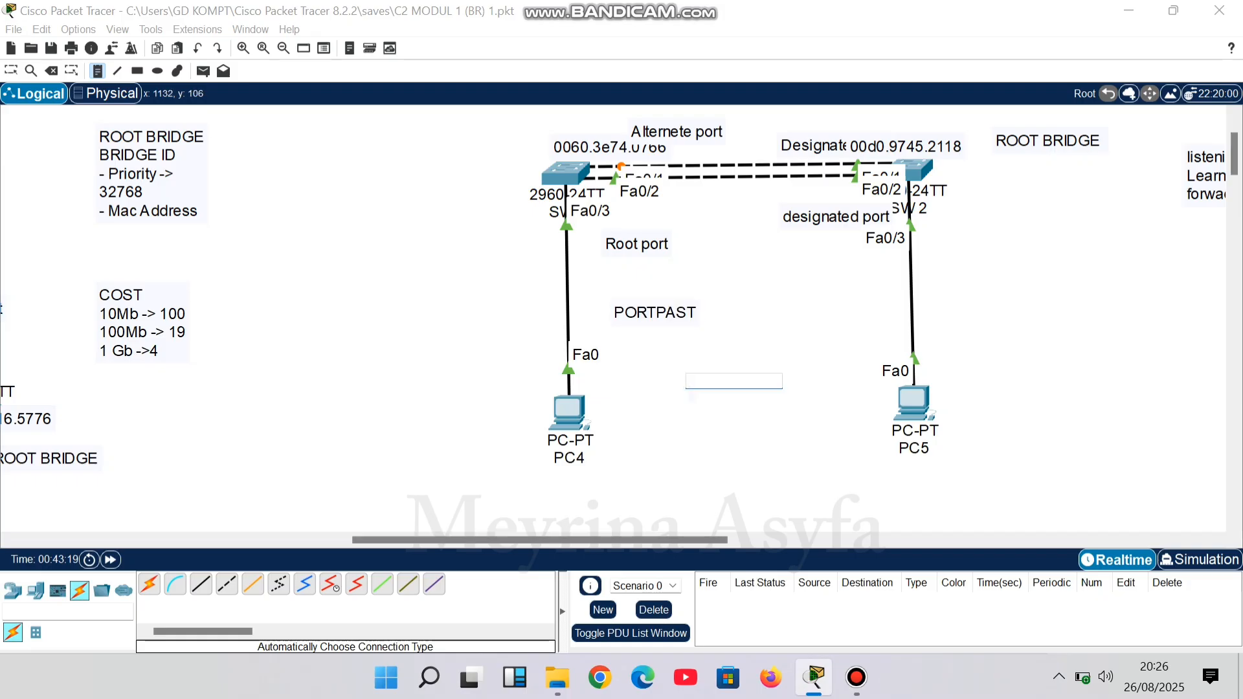
key(Escape)
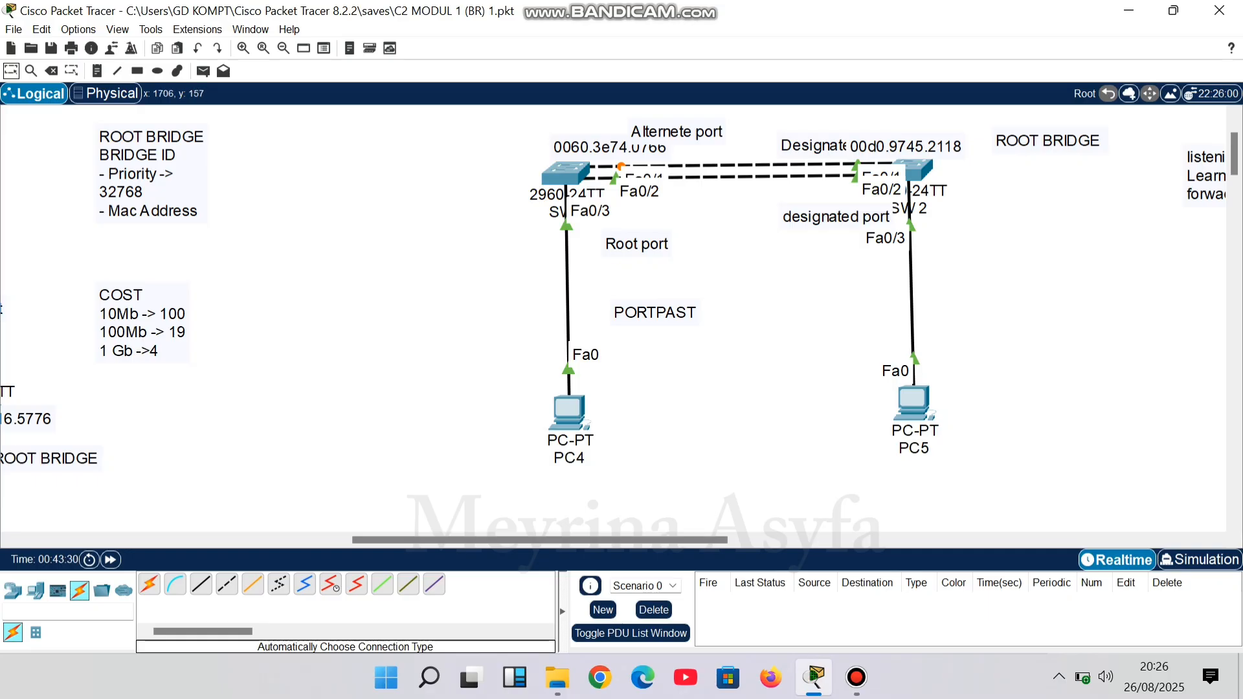
Open SW1's command line and leave interface and global configuration mode with ex.
click(566, 172)
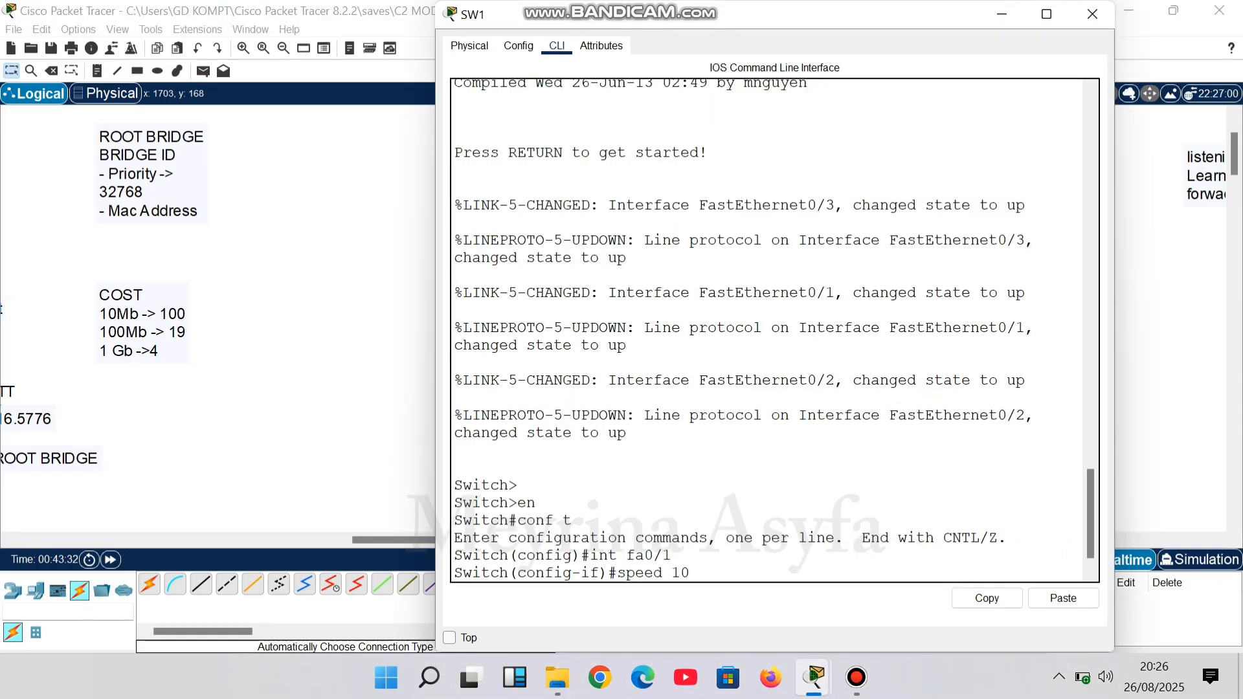
key(Return)
text(ex)
key(Return)
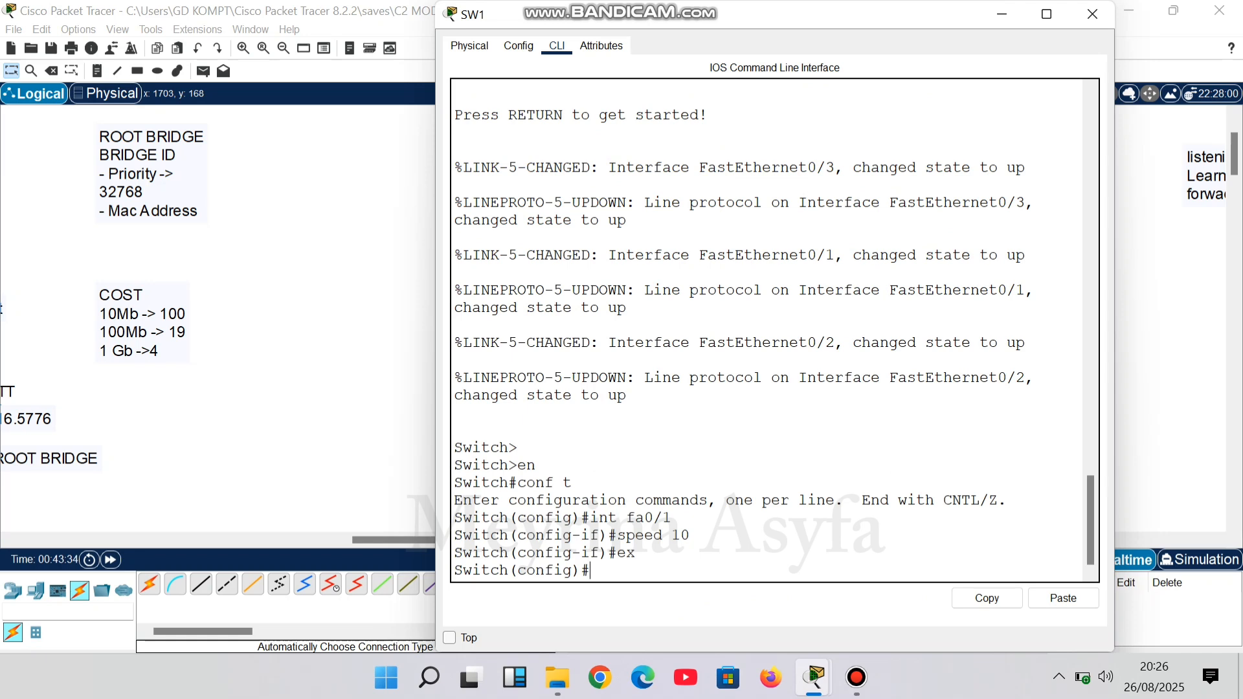
text(A)
key(BackSpace)
text(e)
key(Return)
key(Return)
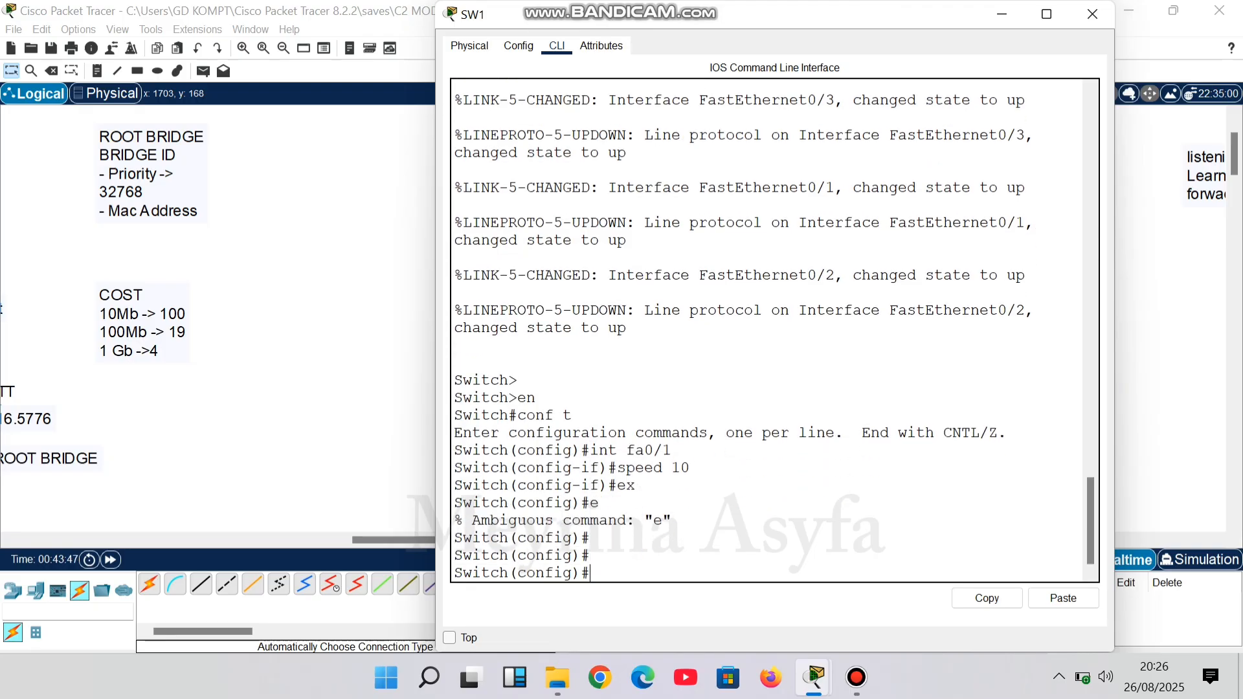
text(ex)
key(Return)
key(Return)
key(Return)
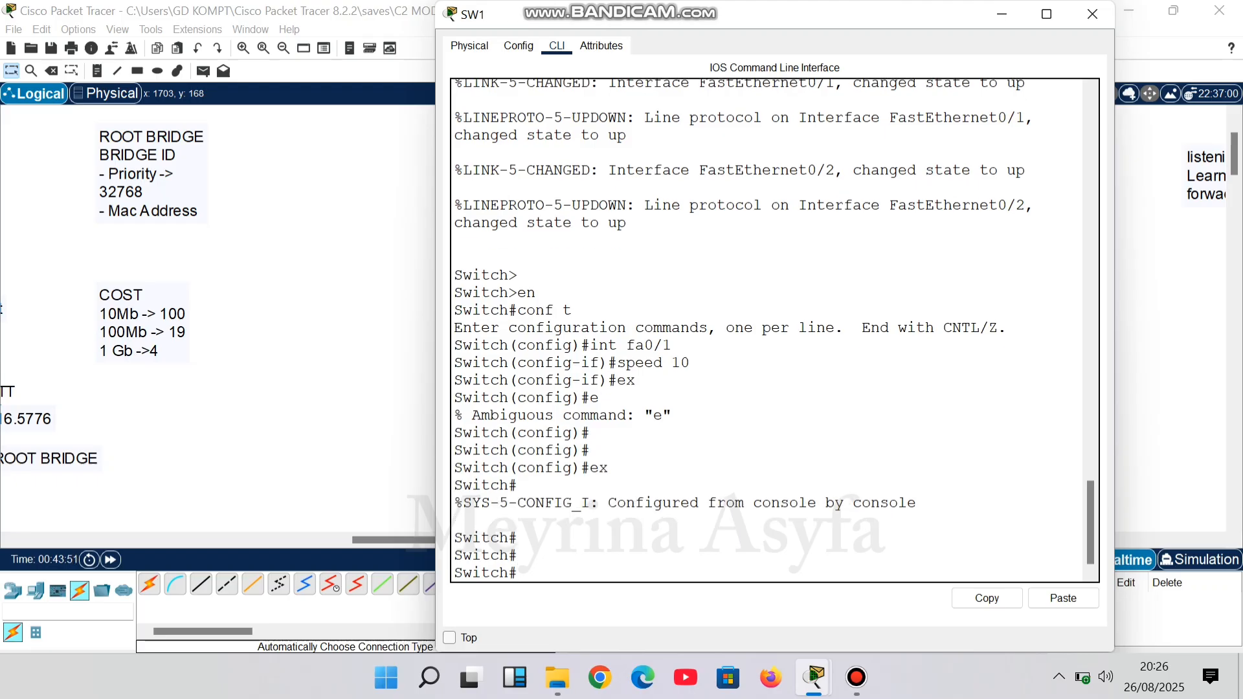
Enter global configuration mode on SW1 with conf t and select interface fa0/3.
text(en)
key(Return)
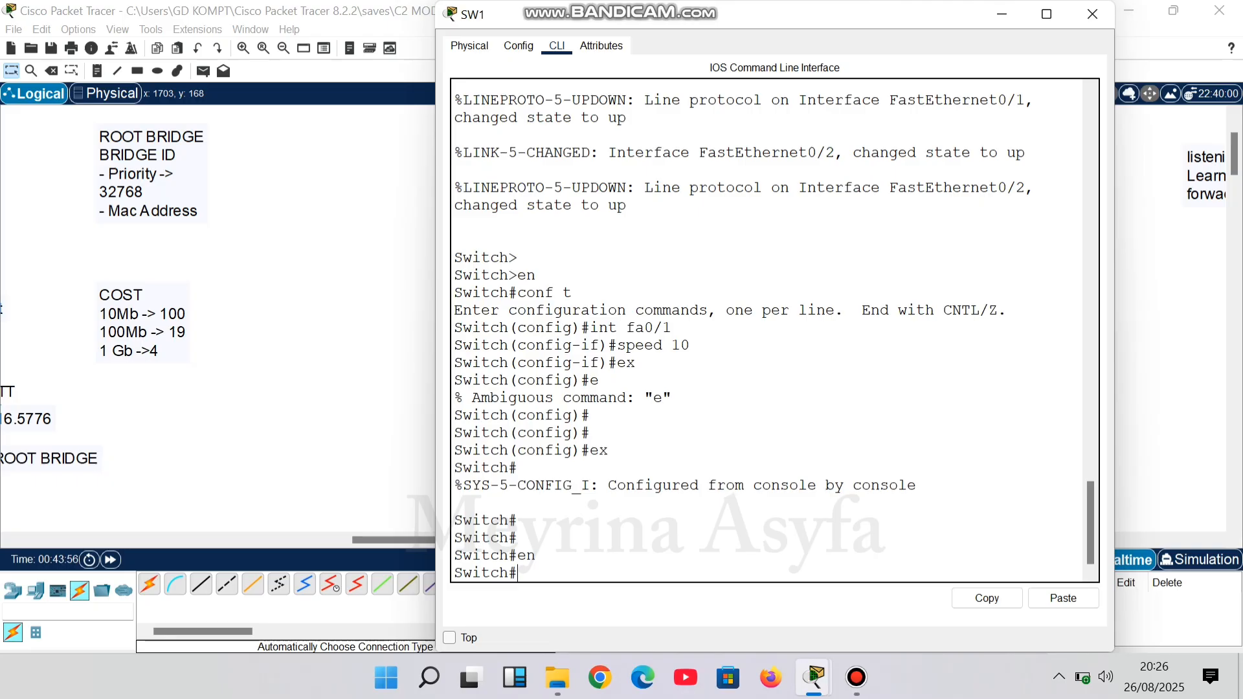
text(conf t)
key(Return)
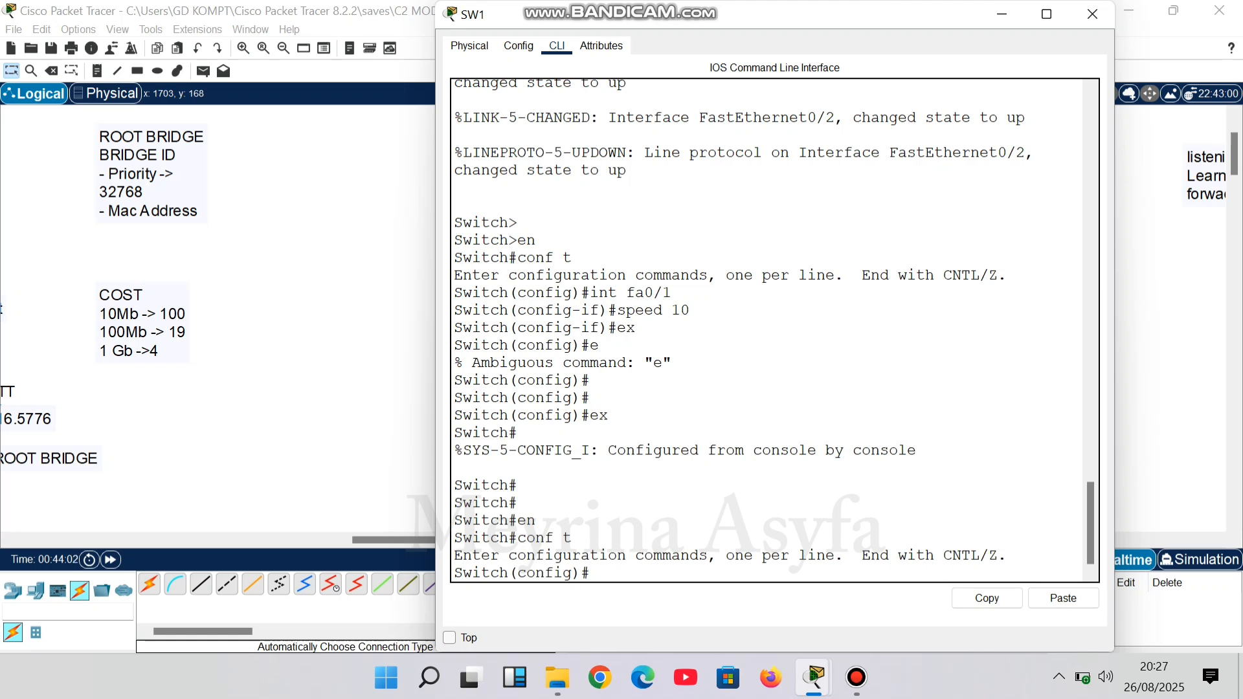
text(int fa0/3)
key(Return)
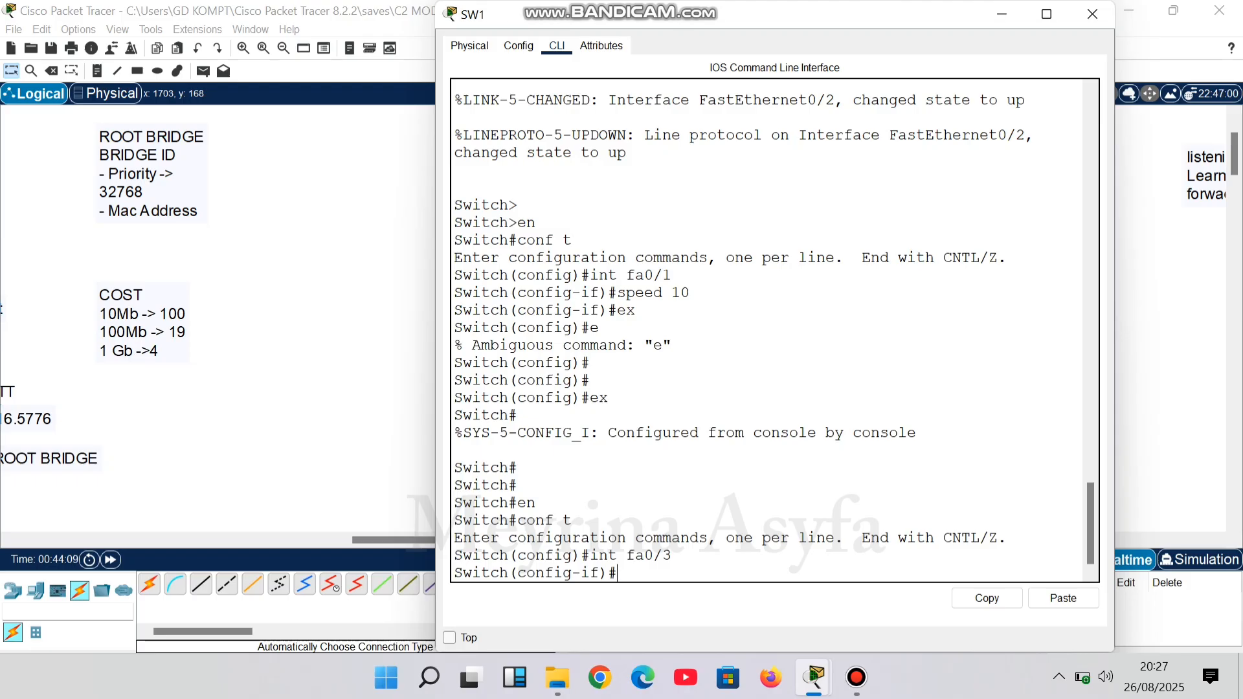
Try to run spanning-tree postfast on SW1's fa0/3 interface.
text(spanning)
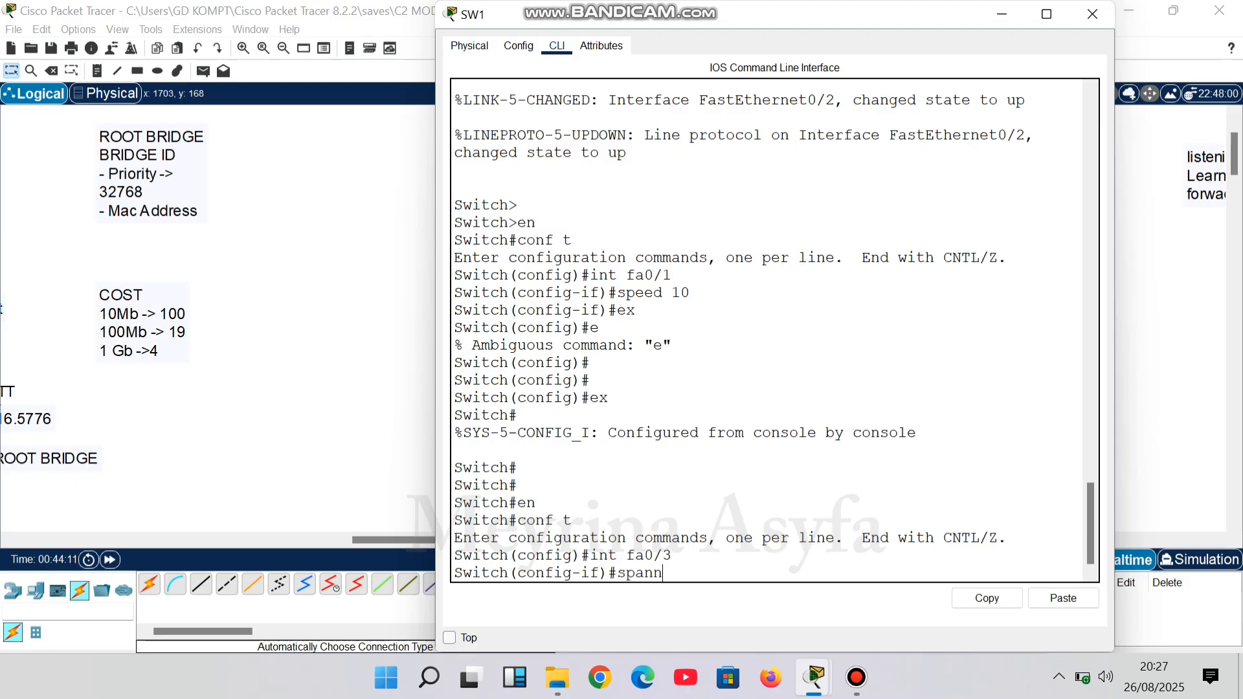
text(tree)
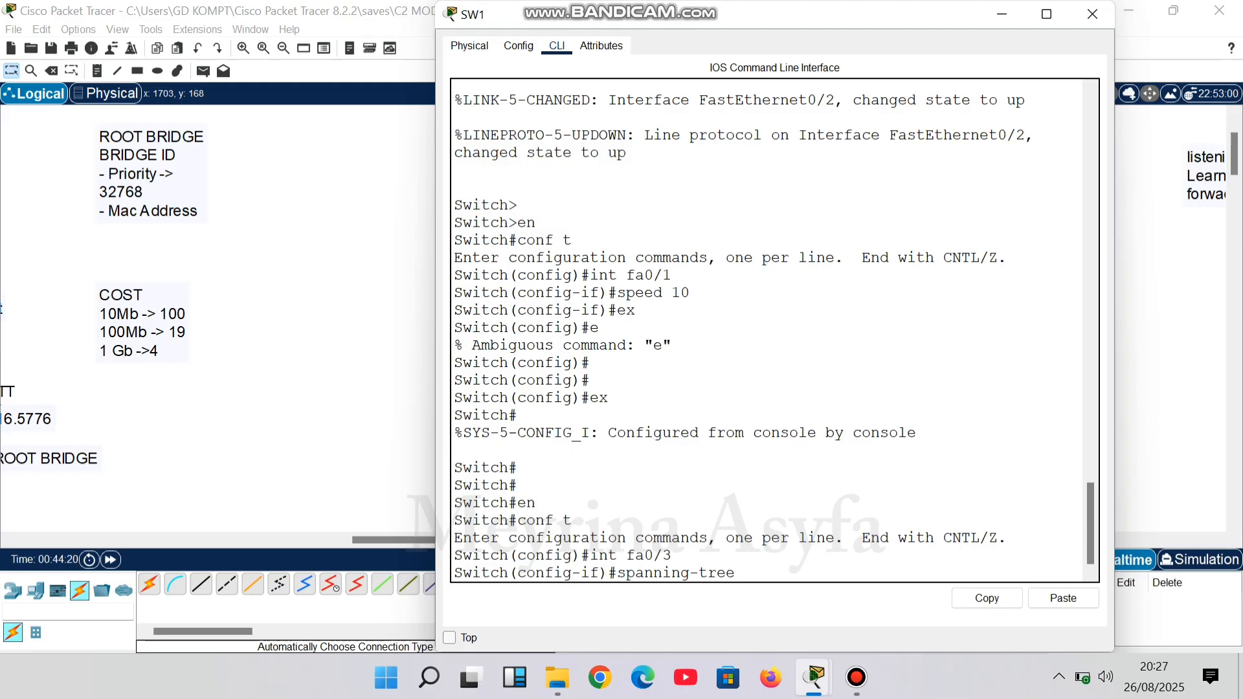
text(postfast)
key(Return)
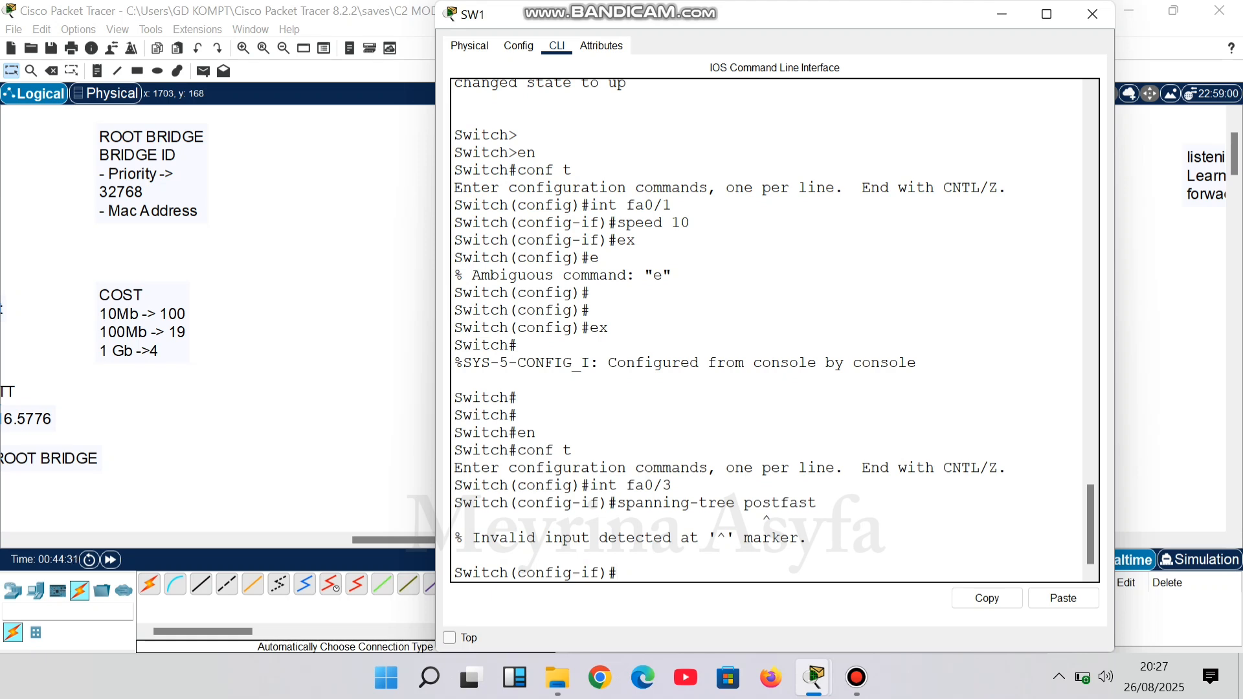
Recall the last command, correct it to spanning-tree portfast and run it on SW1's fa0/3.
key(Up)
key(Left)
key(Left)
key(Left)
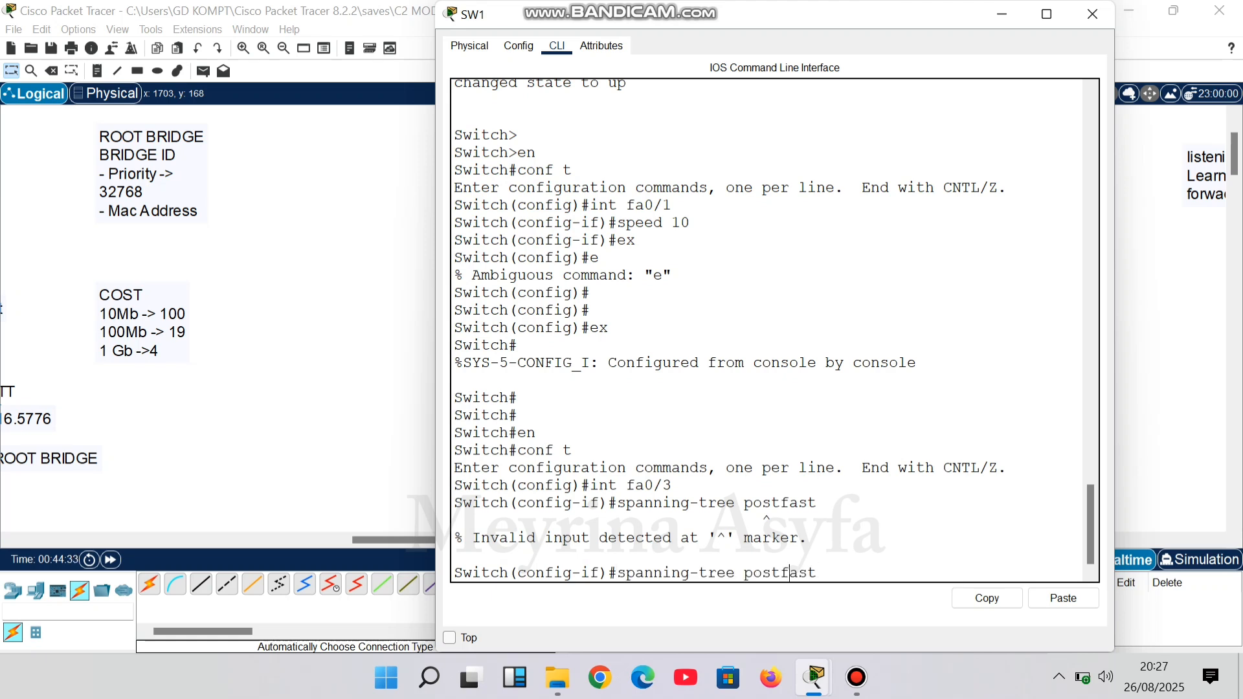
key(Left)
key(Left)
key(BackSpace)
text(r)
key(Return)
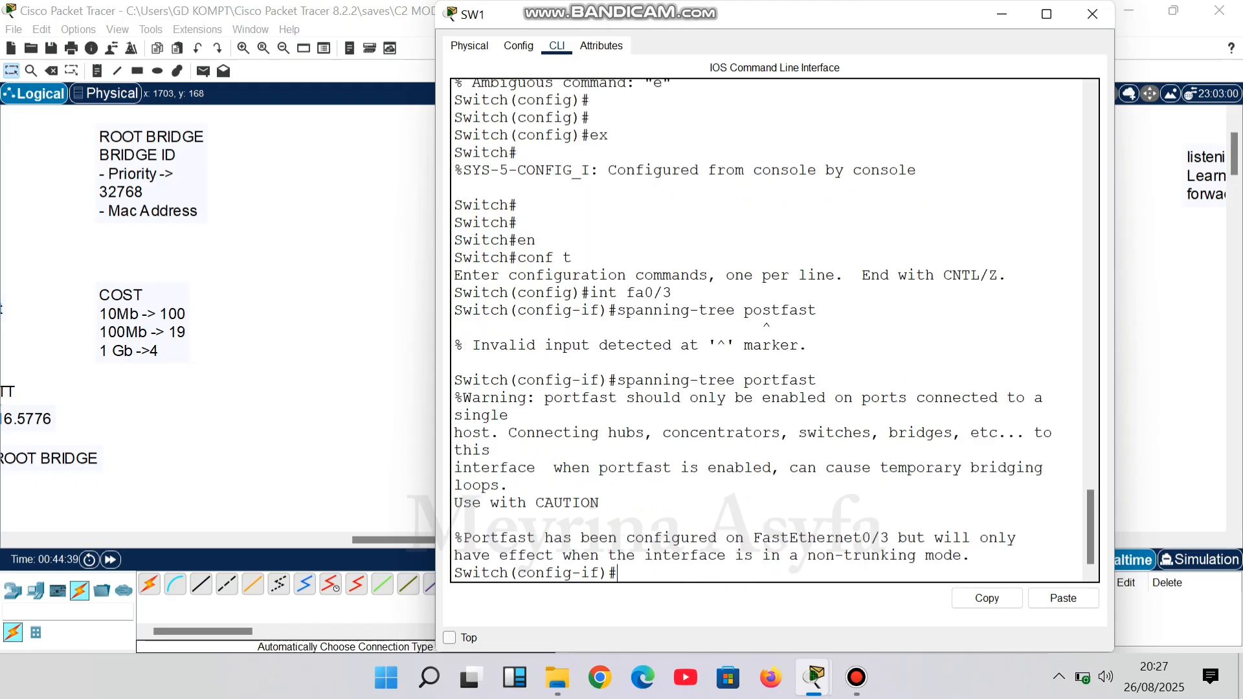
Examine the PortFast message about FastEthernet0/3 and non-trunking mode, and close SW1's window.
drag(753, 538, 872, 538)
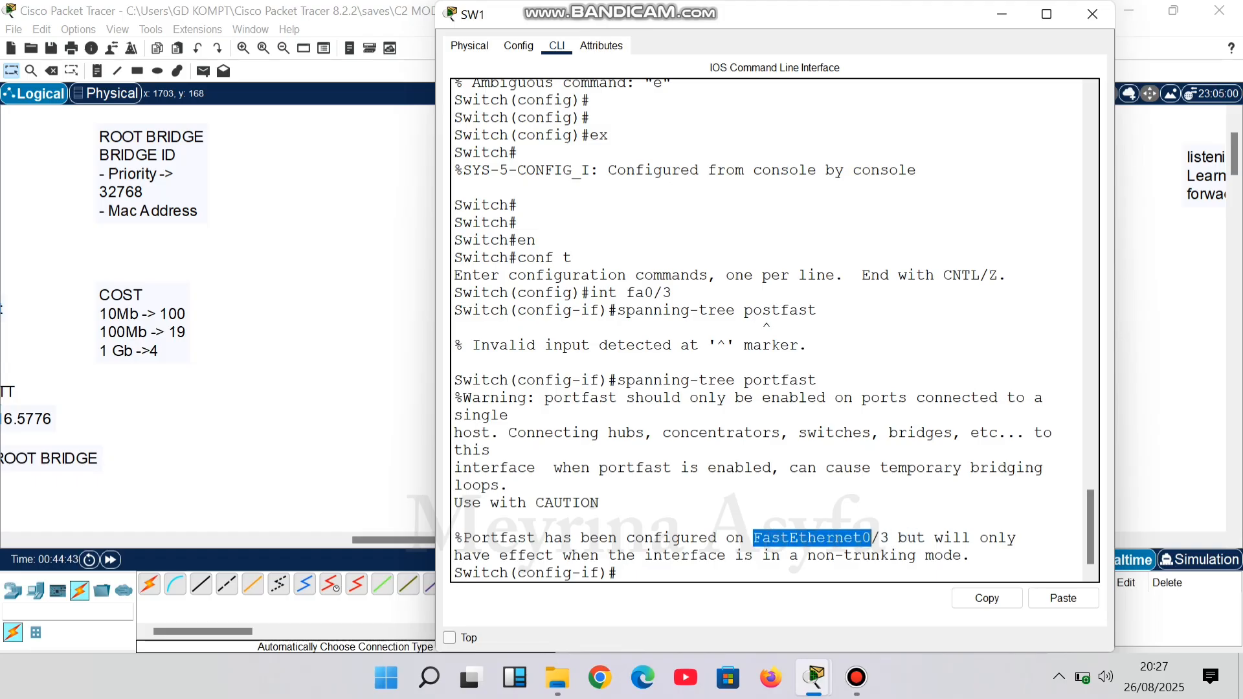
drag(509, 555, 554, 555)
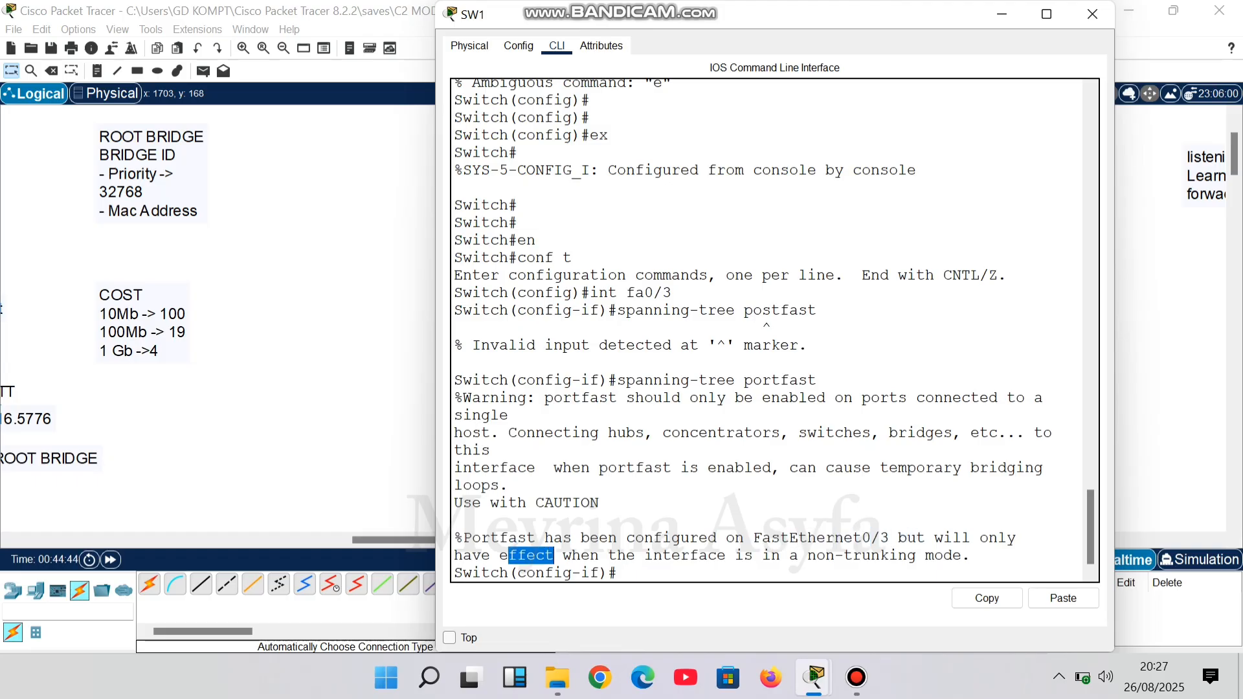
click(556, 556)
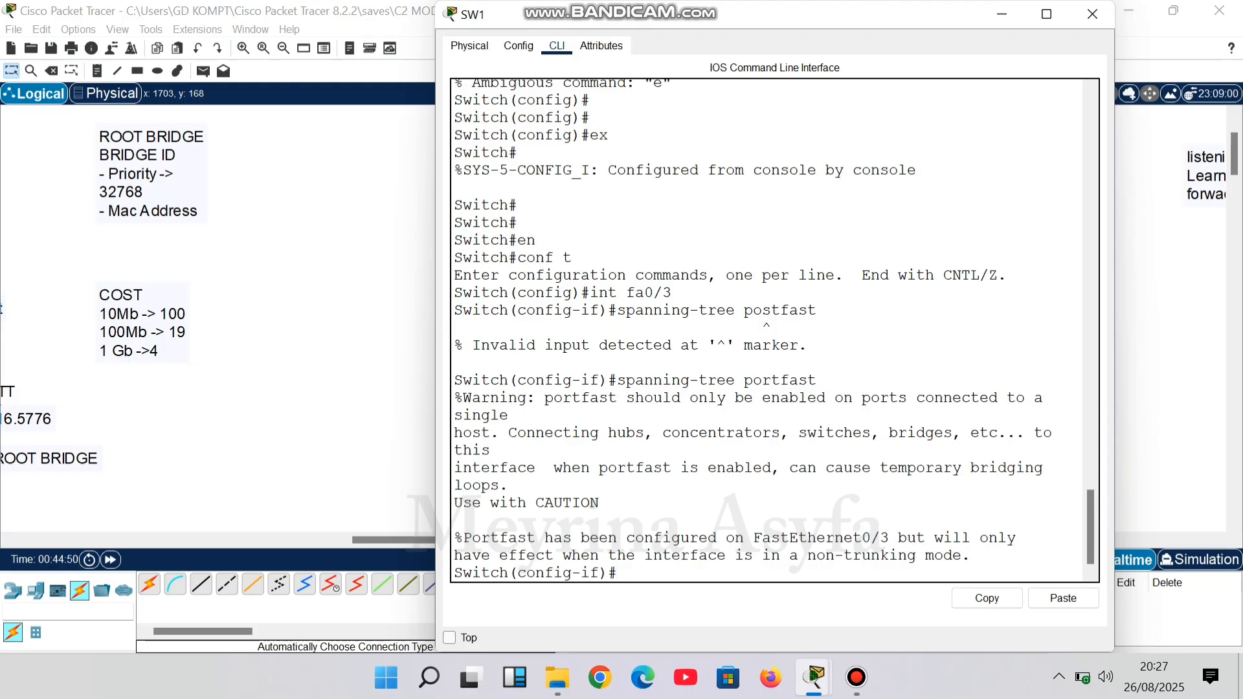
drag(816, 556, 962, 555)
click(1018, 538)
click(1092, 14)
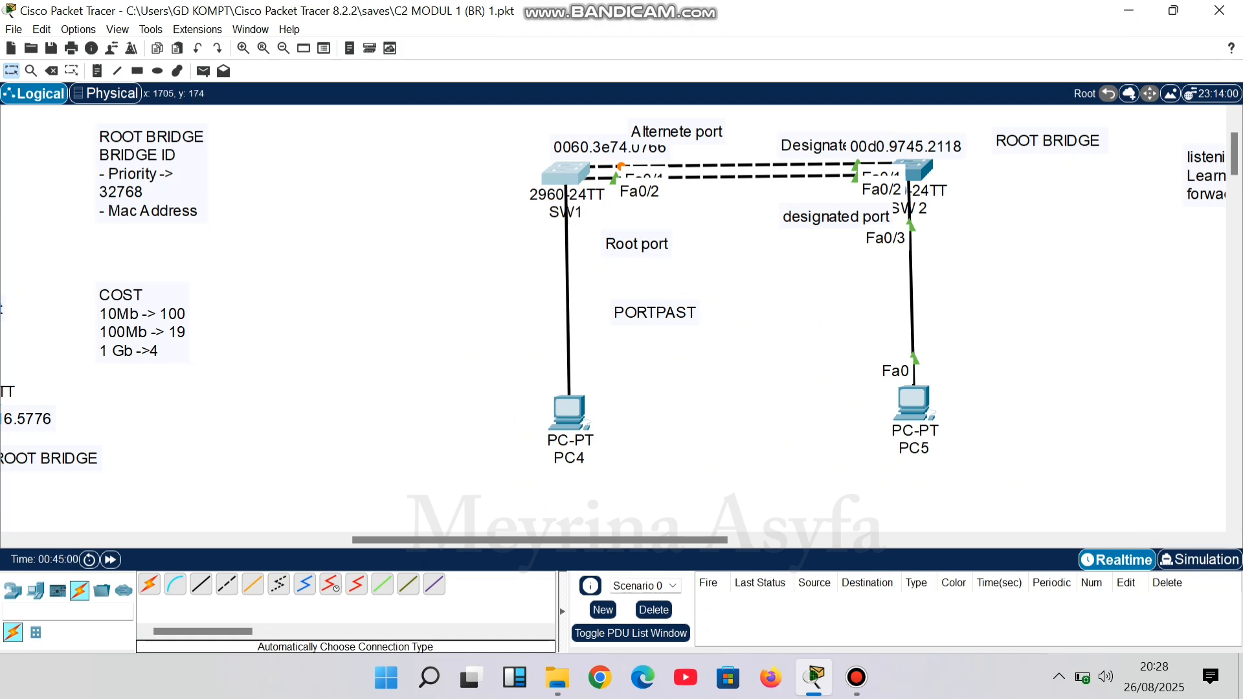
Reconnect PC4's cable to SW1's FastEthernet0/3 port.
click(574, 176)
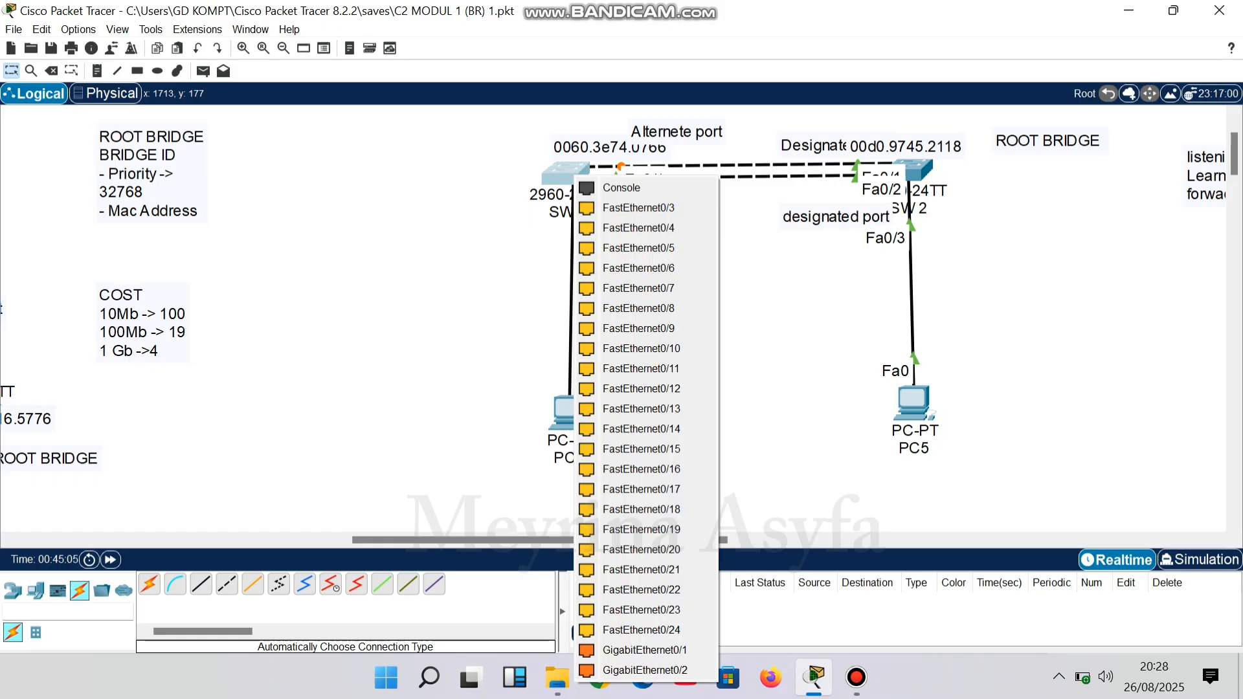
click(551, 197)
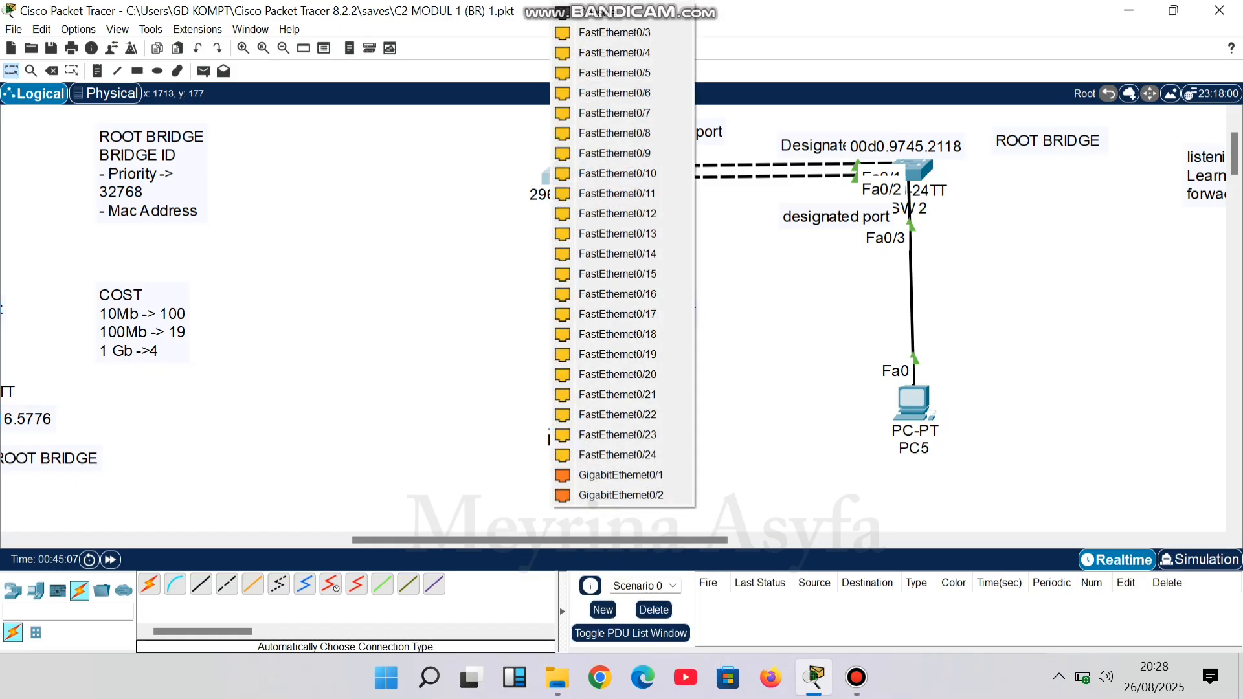
key(Escape)
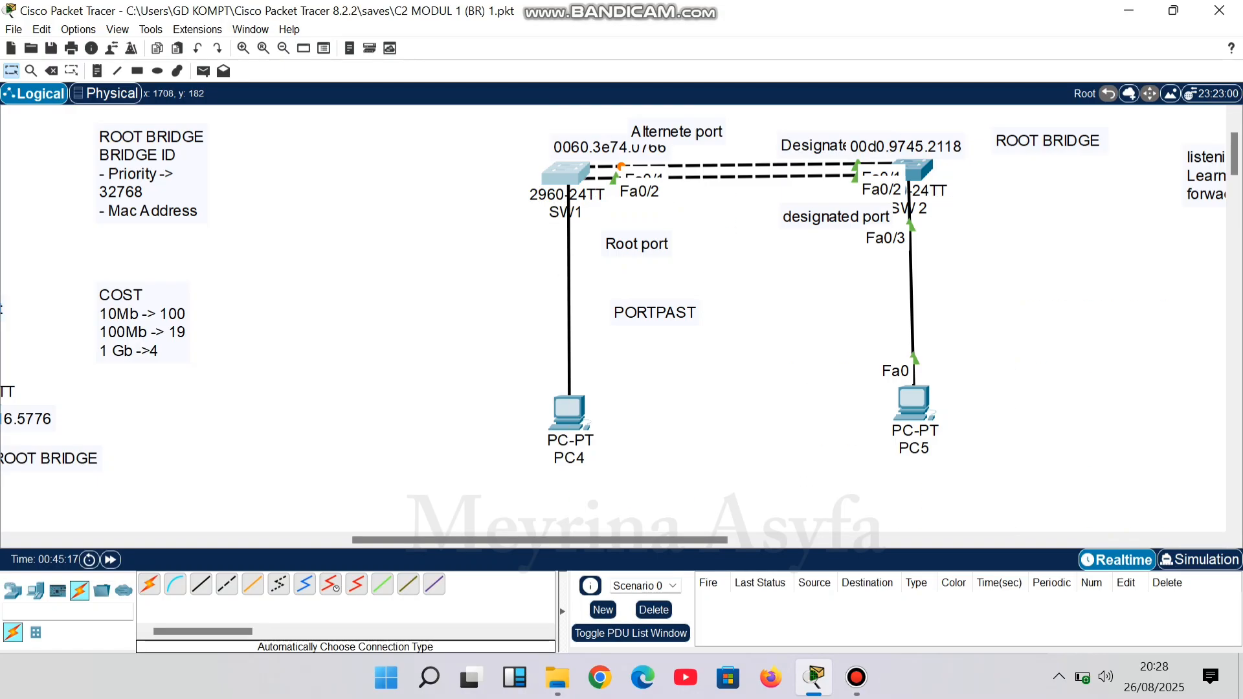
click(569, 178)
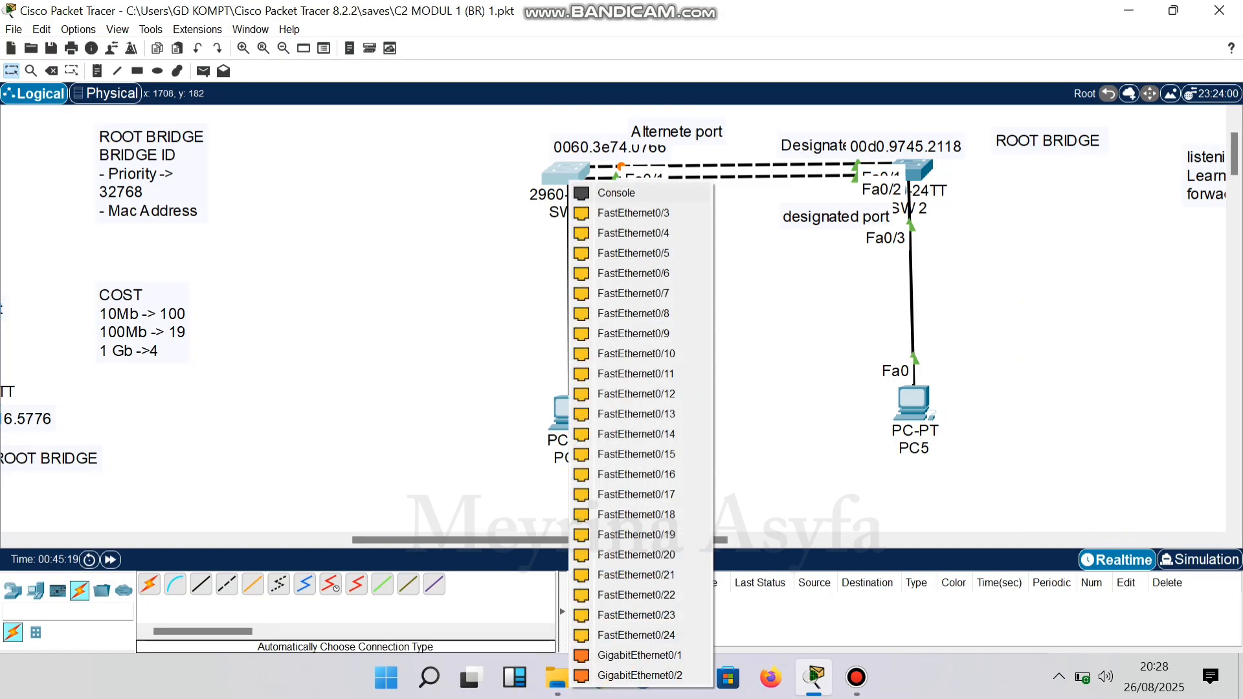
click(625, 213)
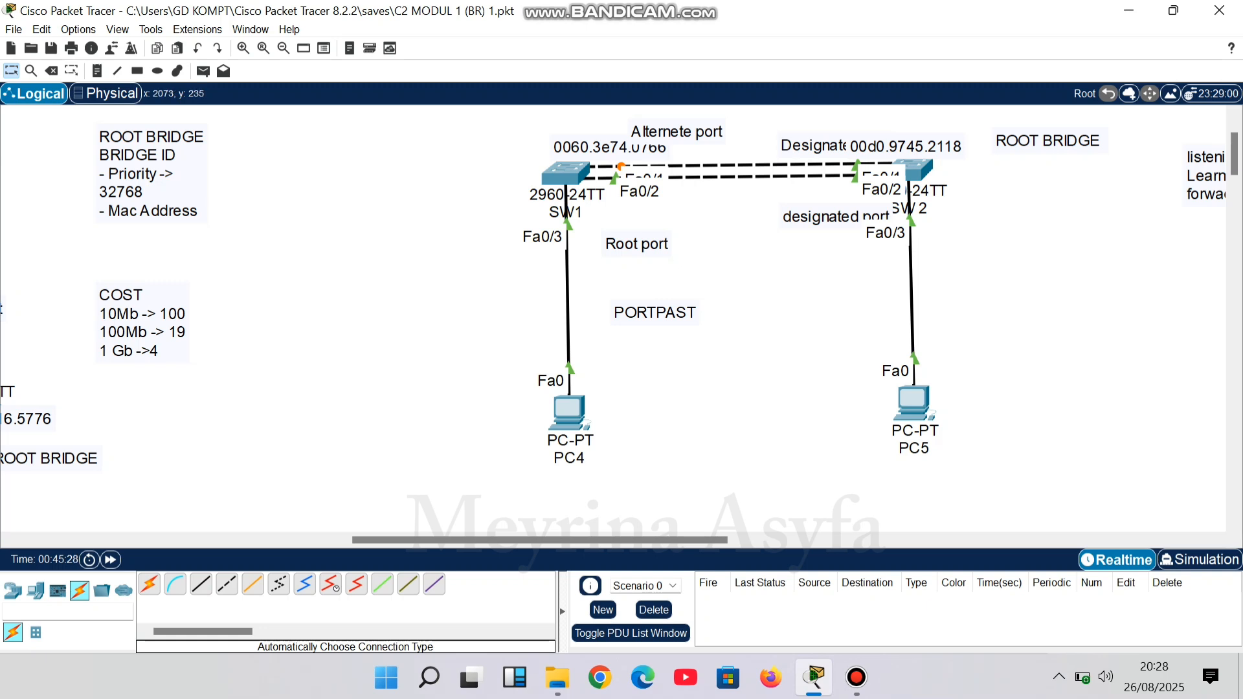
Detach PC5's cable from SW 2 and reconnect it to SW 2's FastEthernet0/3 port.
click(911, 222)
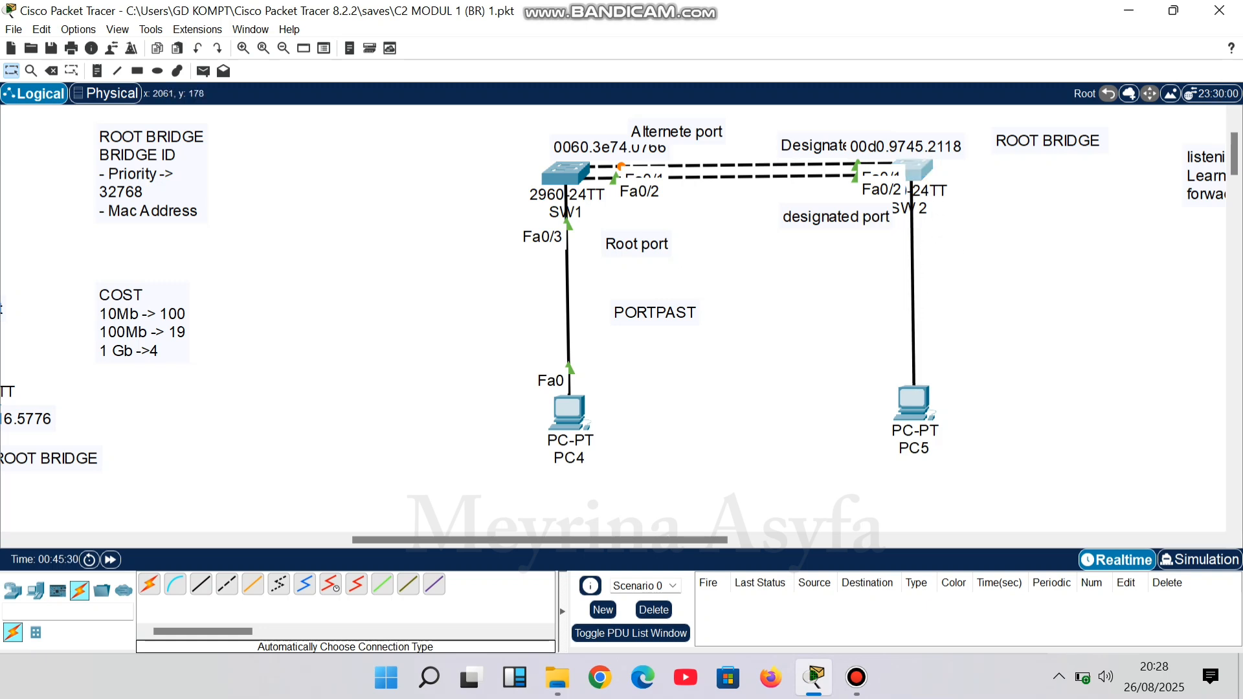
click(913, 173)
click(976, 209)
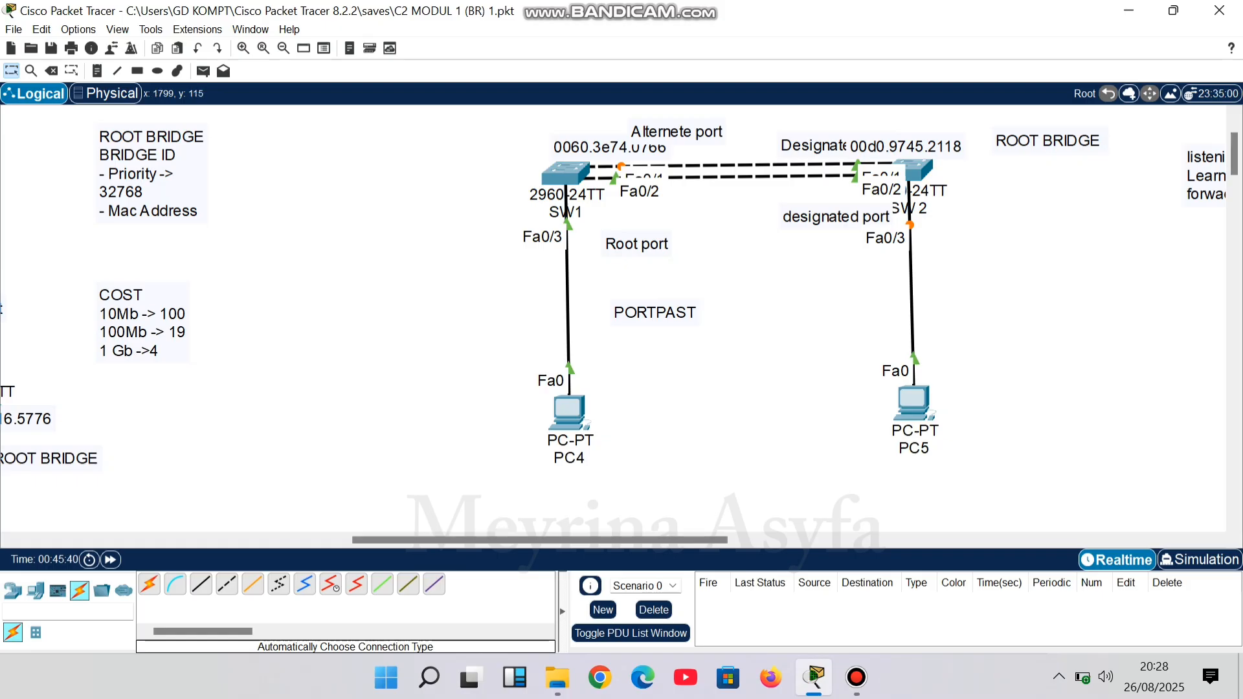
Open SW 2's command line and enter global configuration mode with en and conf t.
click(905, 147)
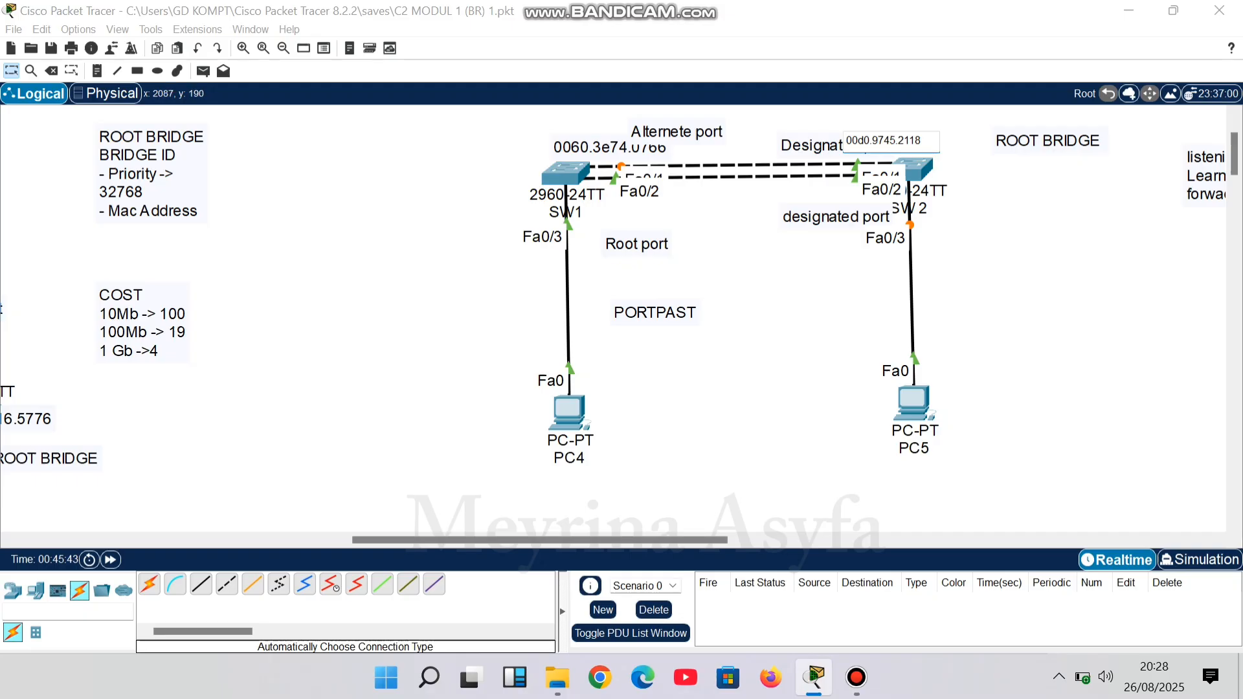
click(915, 169)
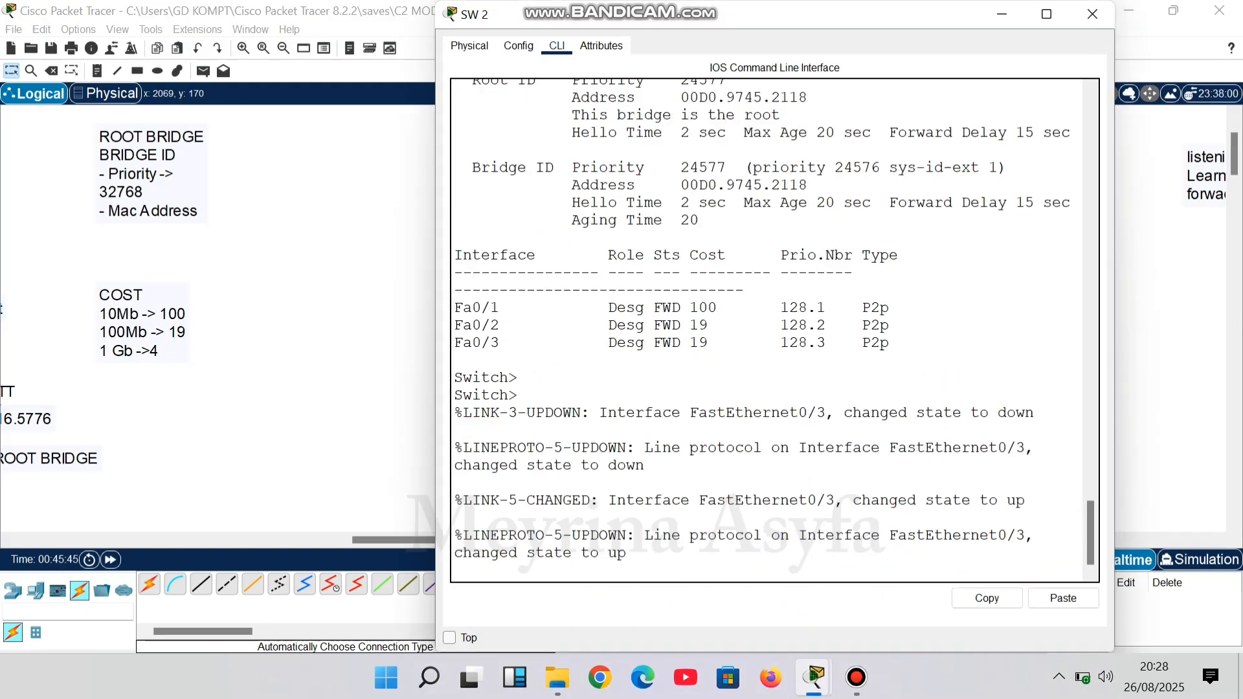
key(Return)
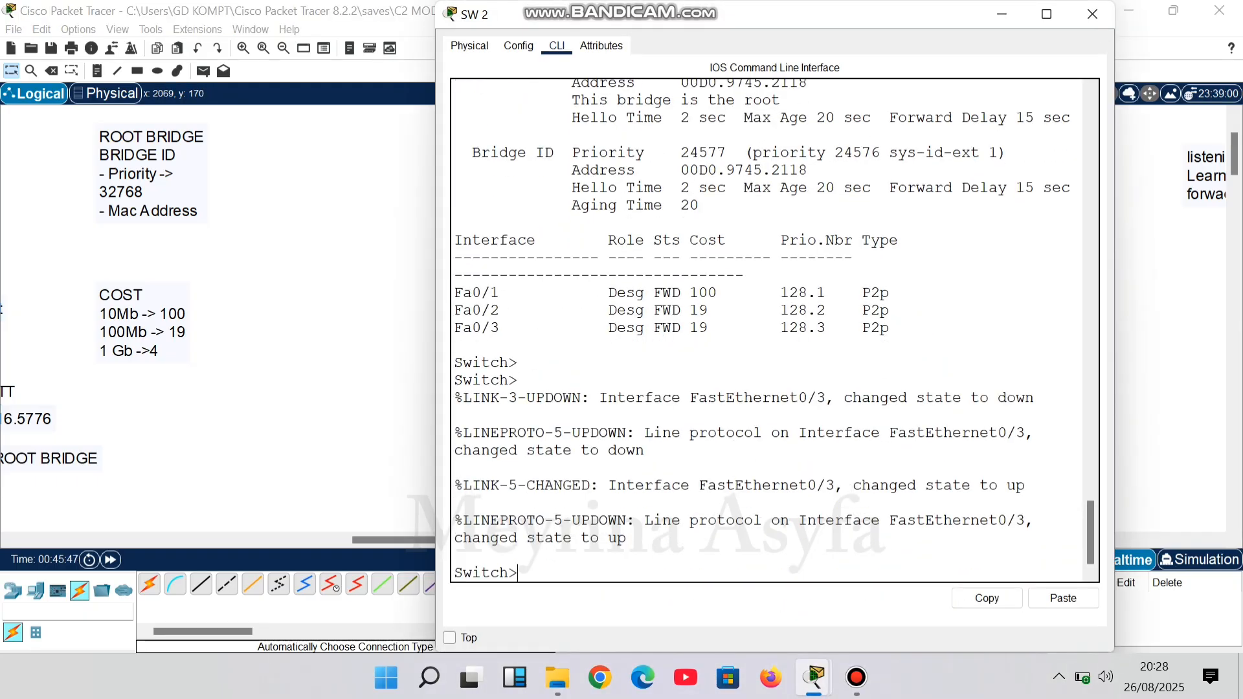
text(en)
key(Return)
text(conf t)
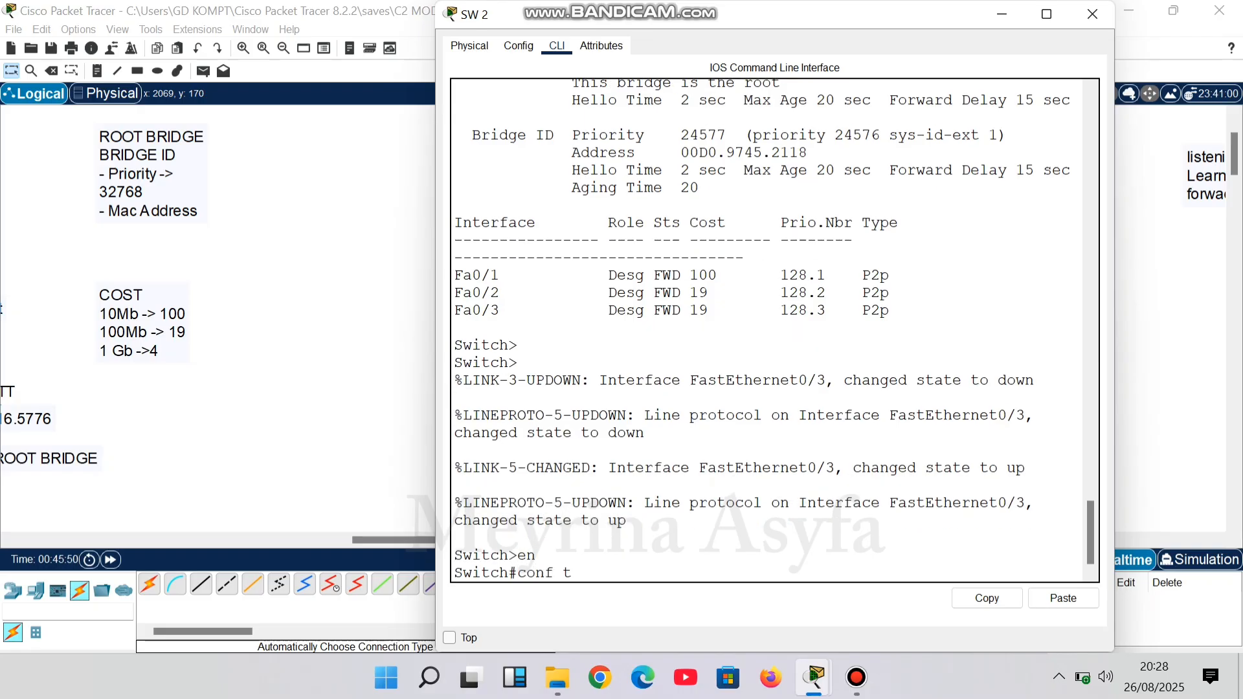
key(Return)
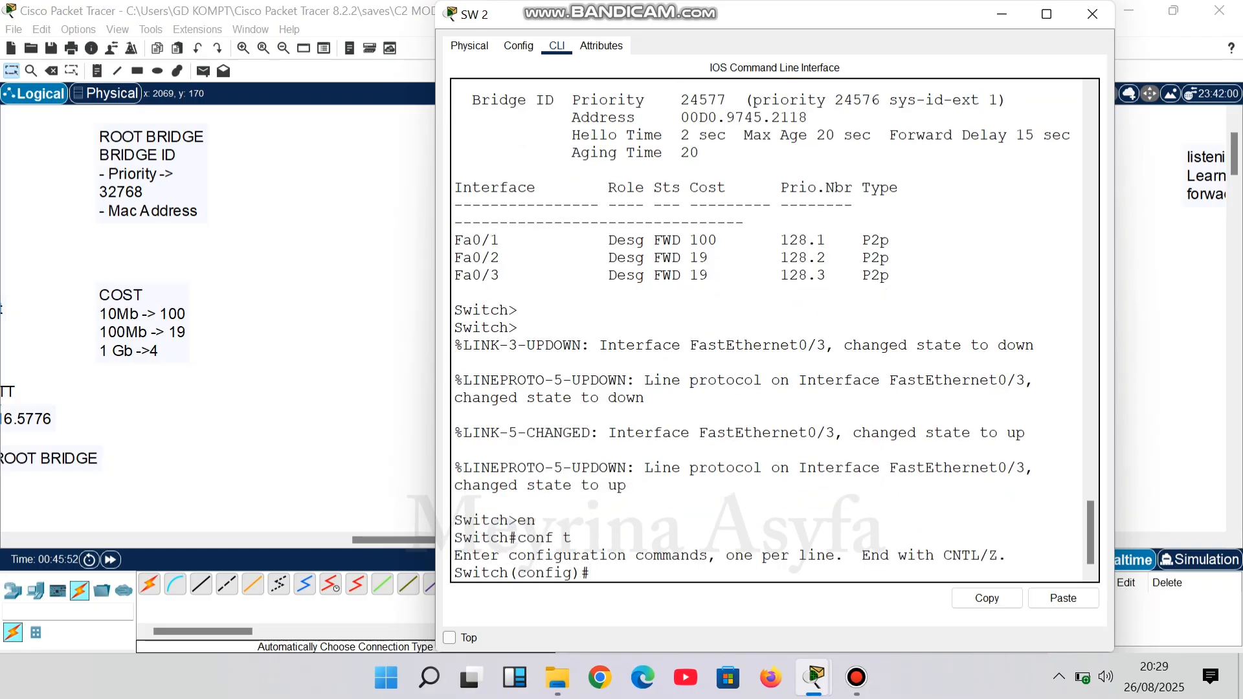
Enter interface configuration for fa0/3 on SW 2 and try the command spanning-tree posrtpast.
text(int fa0/3)
key(Return)
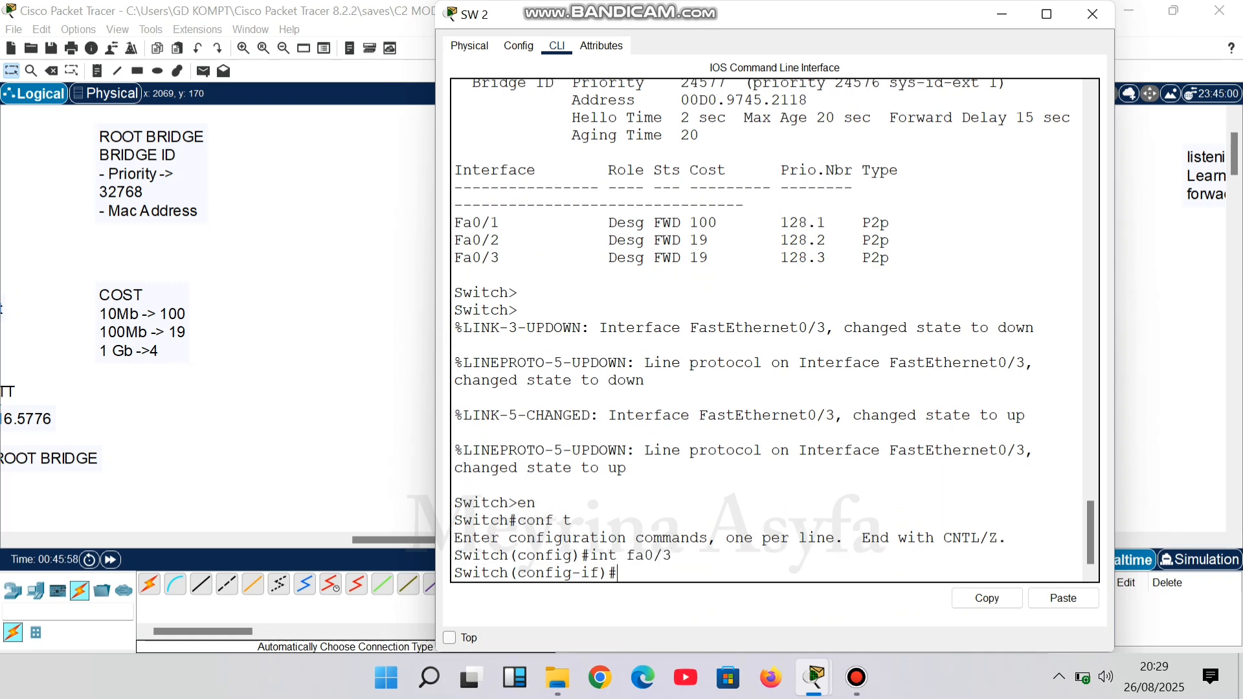
text(spanning-tree)
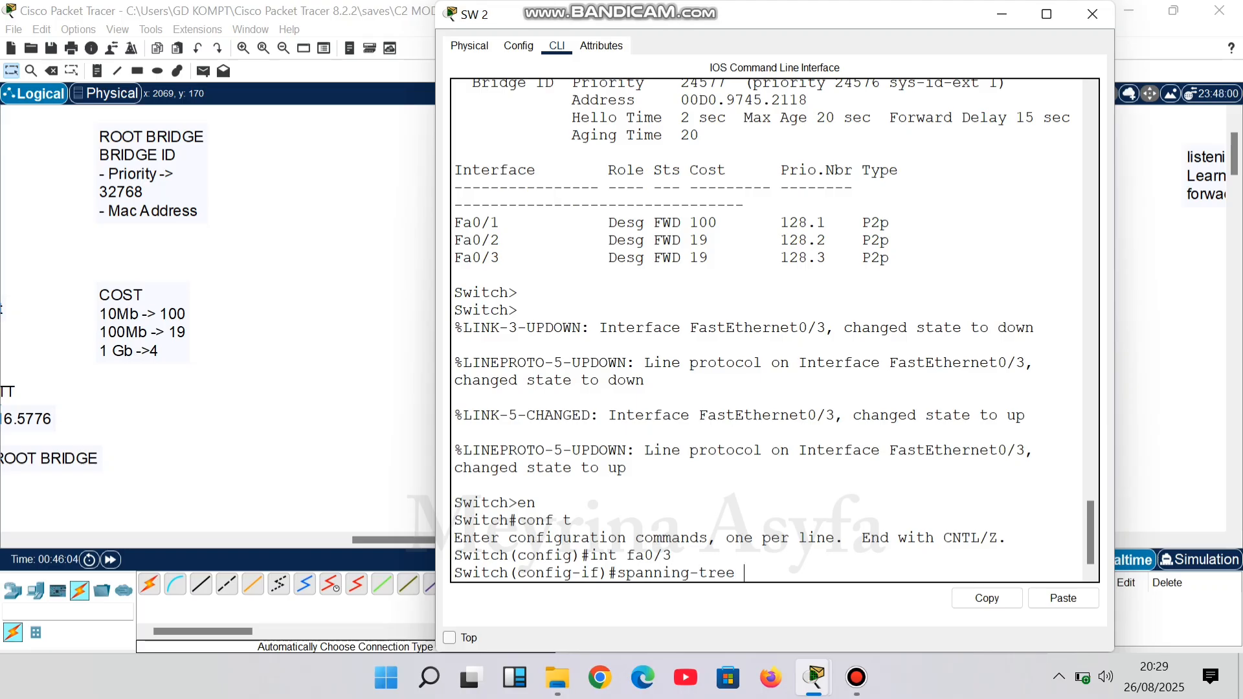
text( posrtpast)
key(Return)
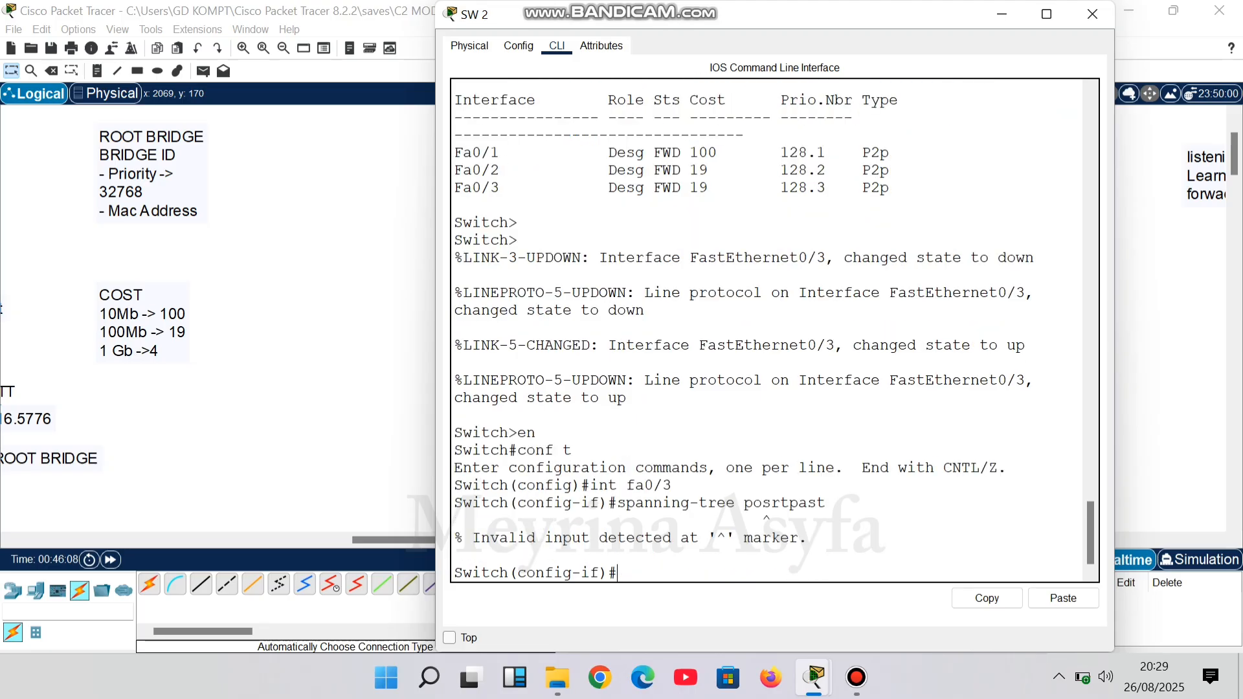
Try the PortFast command again, edited to read spanning-tree portpast.
key(Up)
key(Left)
key(Left)
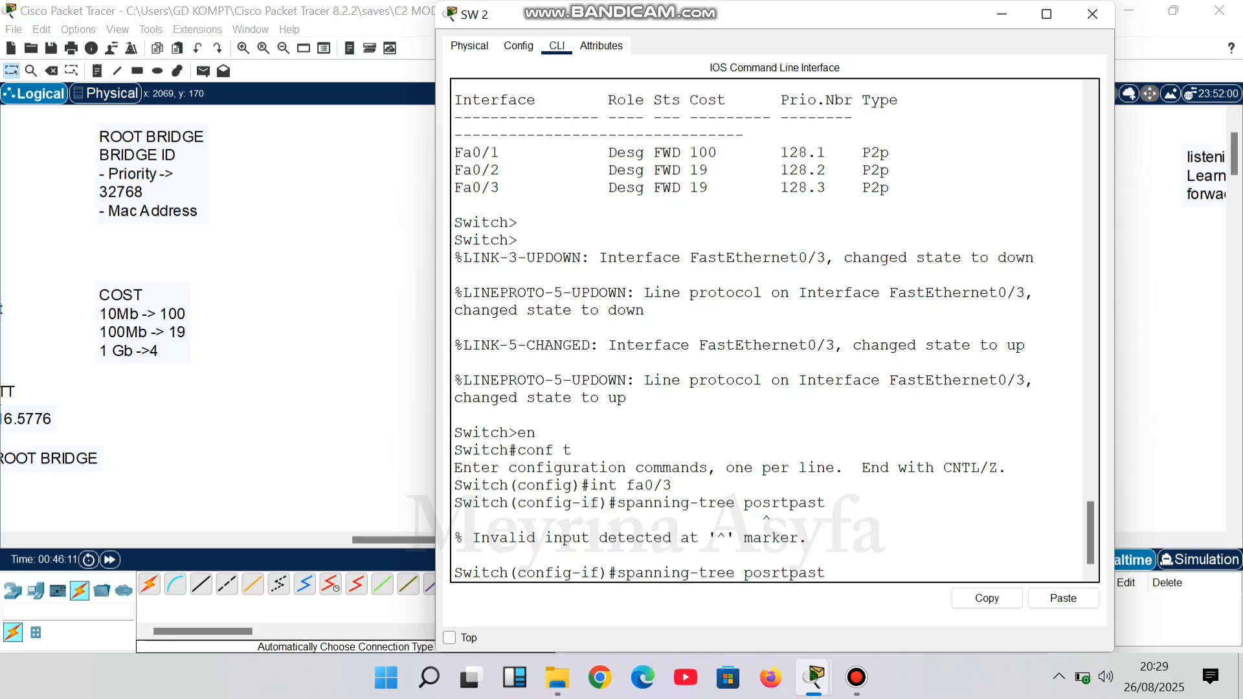
key(Delete)
key(Return)
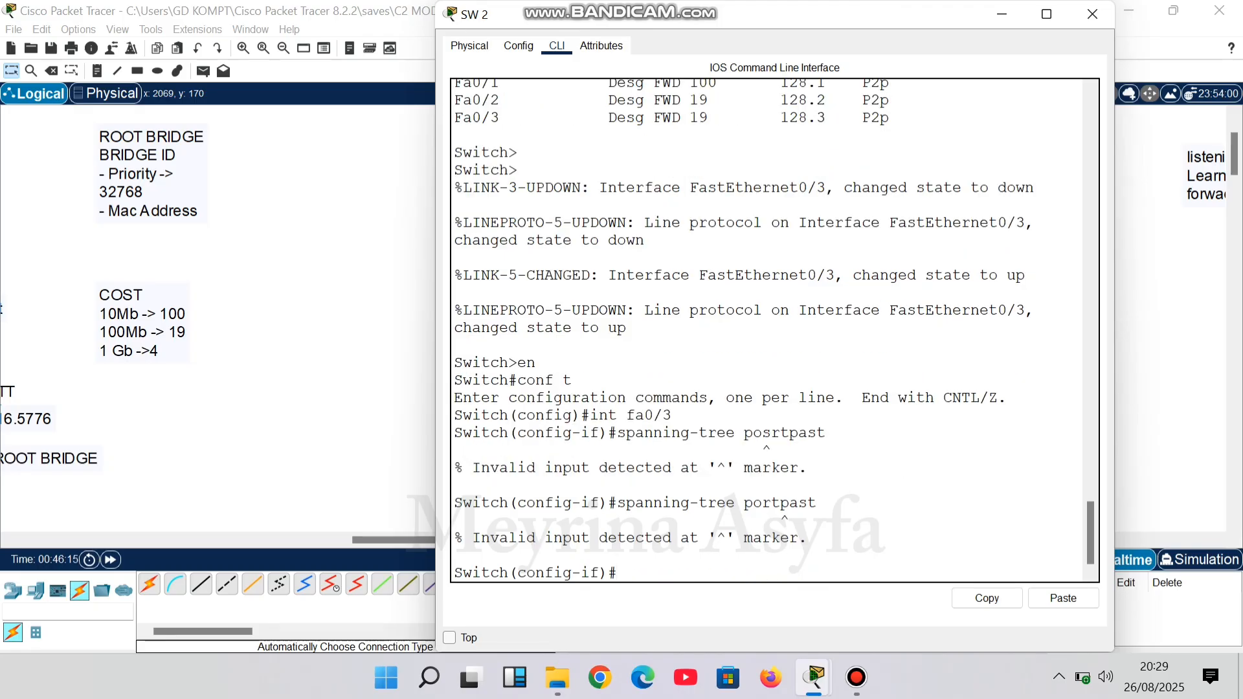
Correct the command to spanning-tree portfast, run it on SW 2's Fa0/3, and close the switch window.
key(Up)
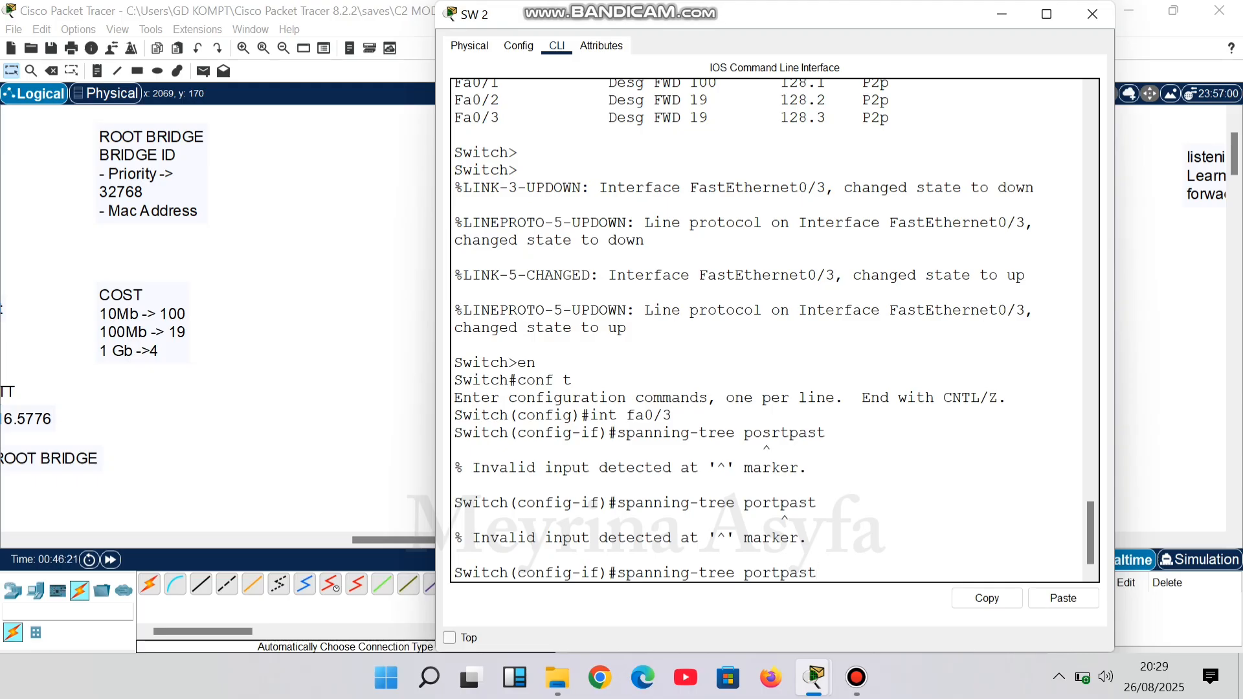
key(Left)
key(Left)
key(Left)
key(BackSpace)
text(f)
key(Return)
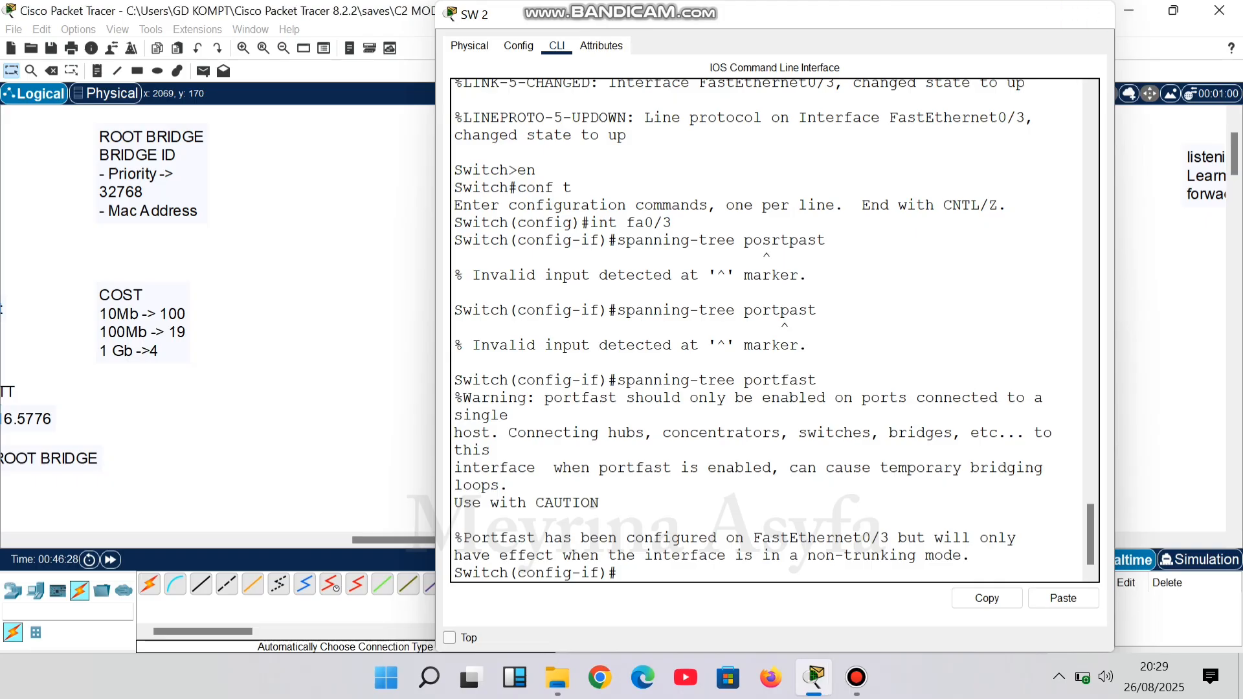
click(1092, 14)
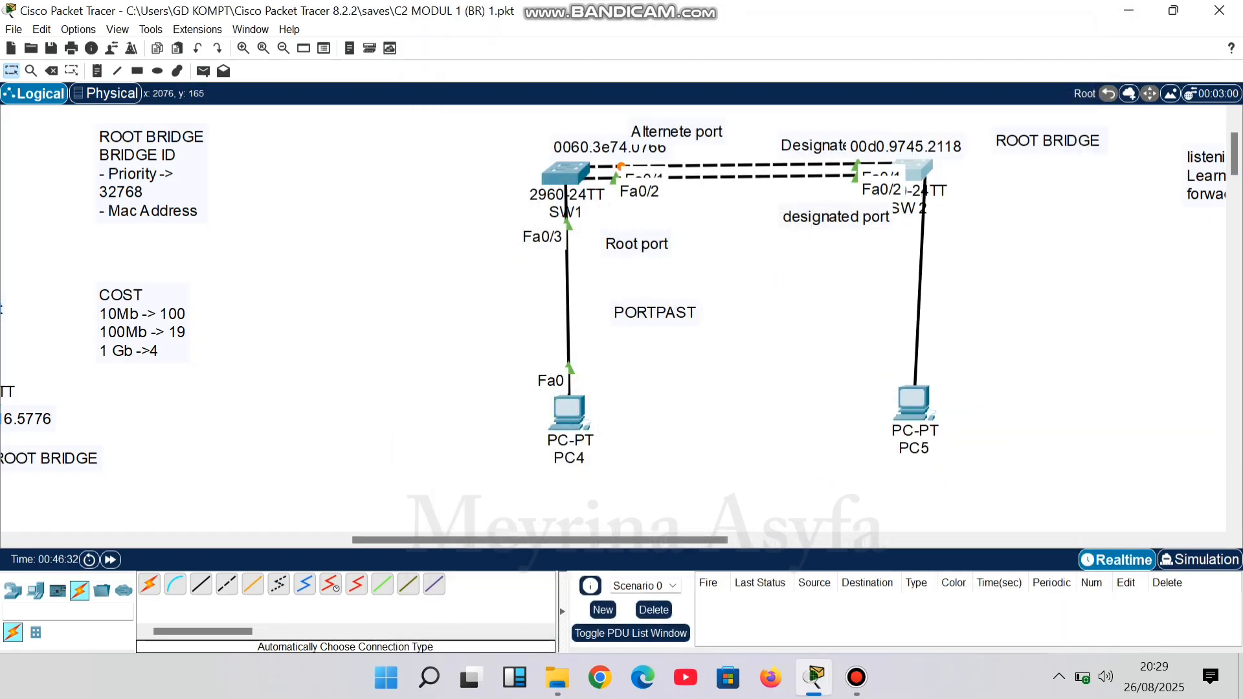
Reconnect PC5's cable to SW 2's FastEthernet0/3 port.
click(923, 169)
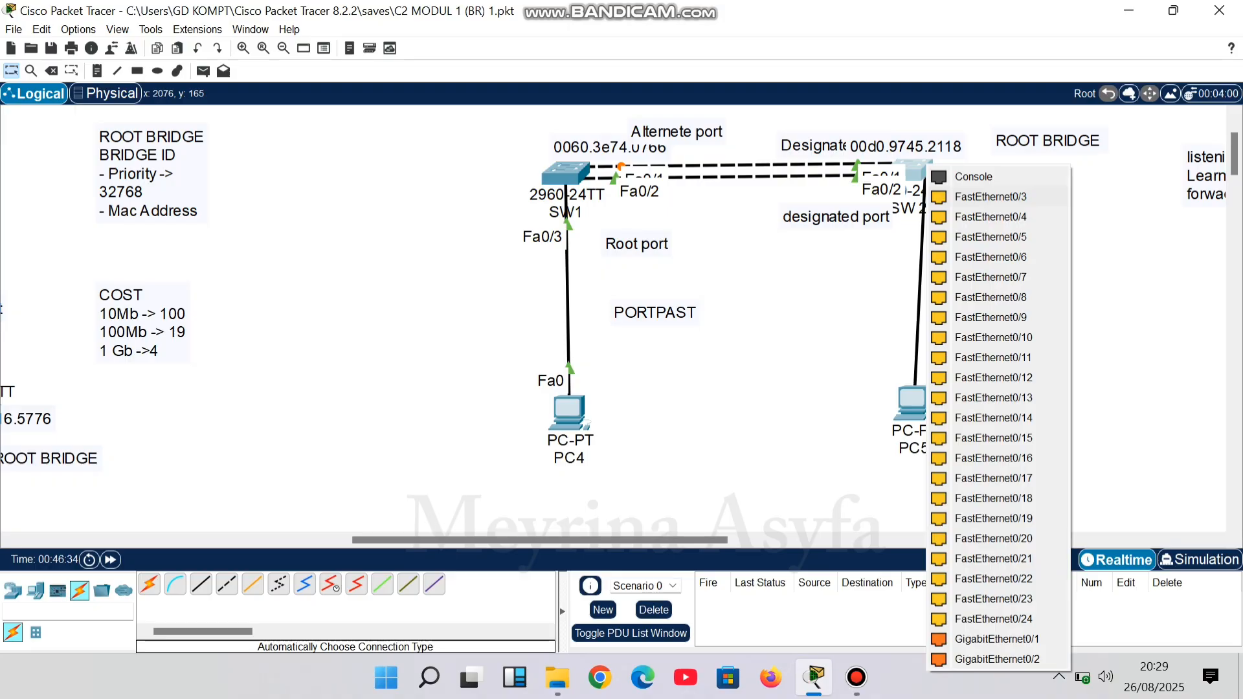
click(990, 197)
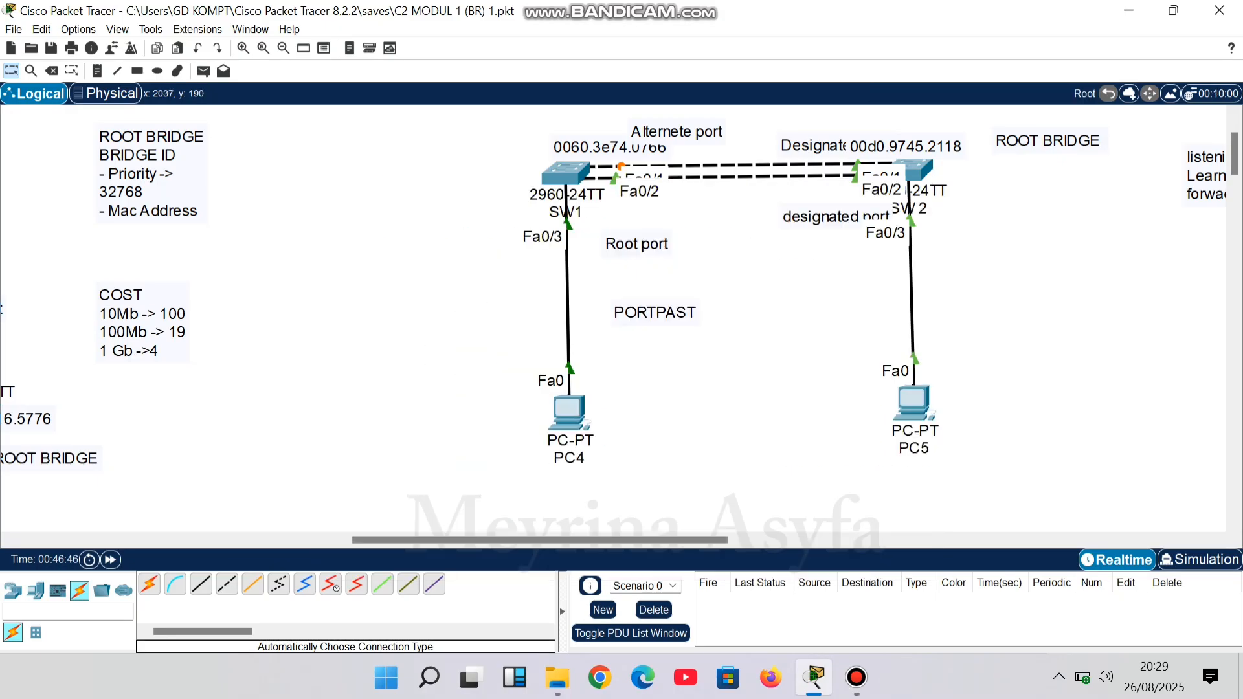
mouse_move(710, 12)
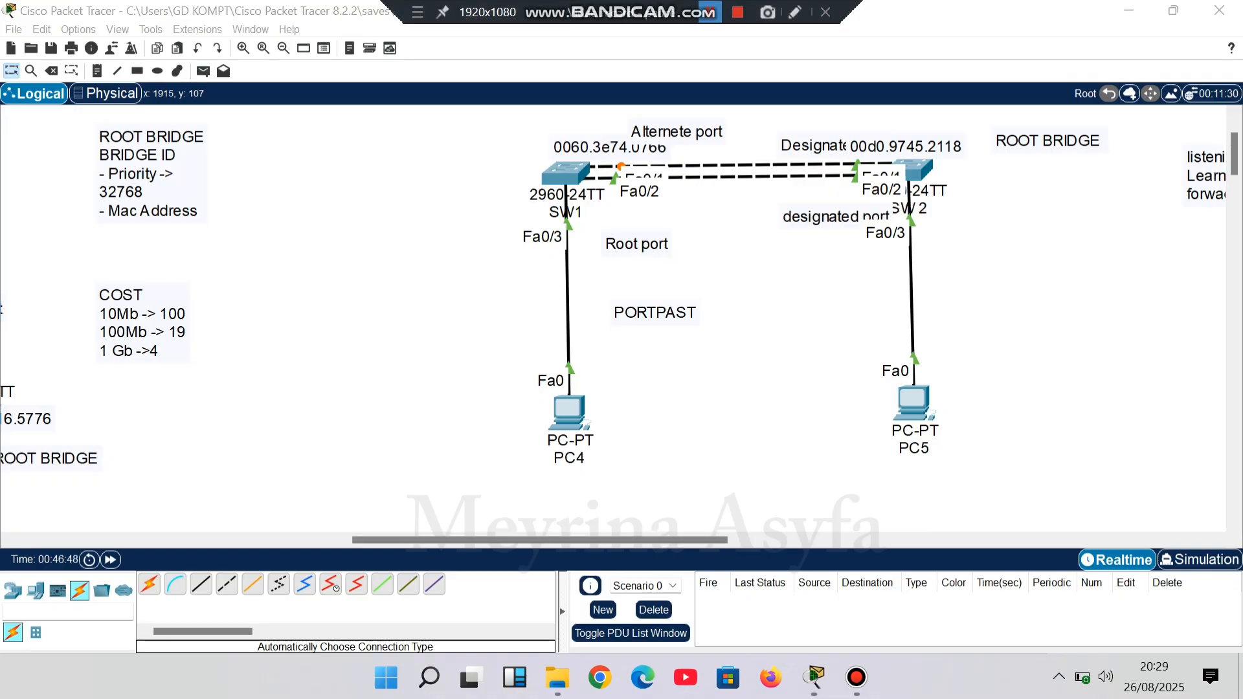